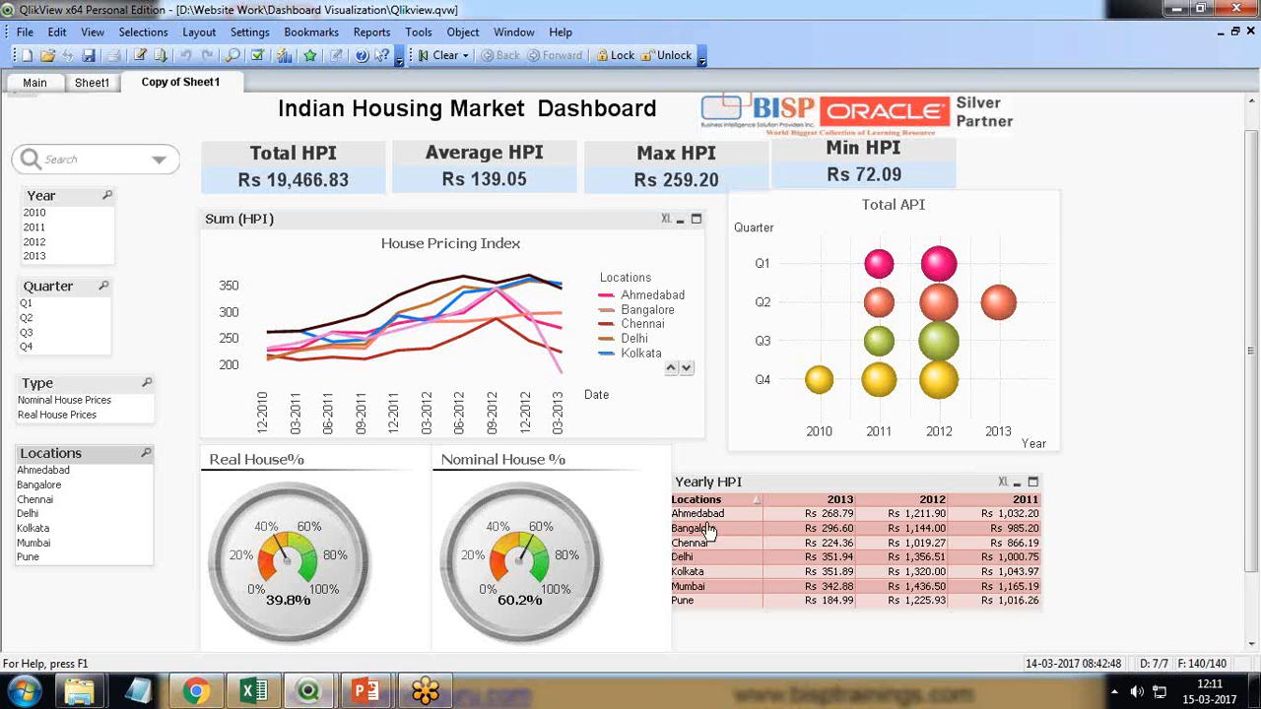
# Filter the Indian Housing Market dashboard by 2012, 2011 and 2013 in turn to compare the charts, and clear the selections
pyautogui.click(34, 241)
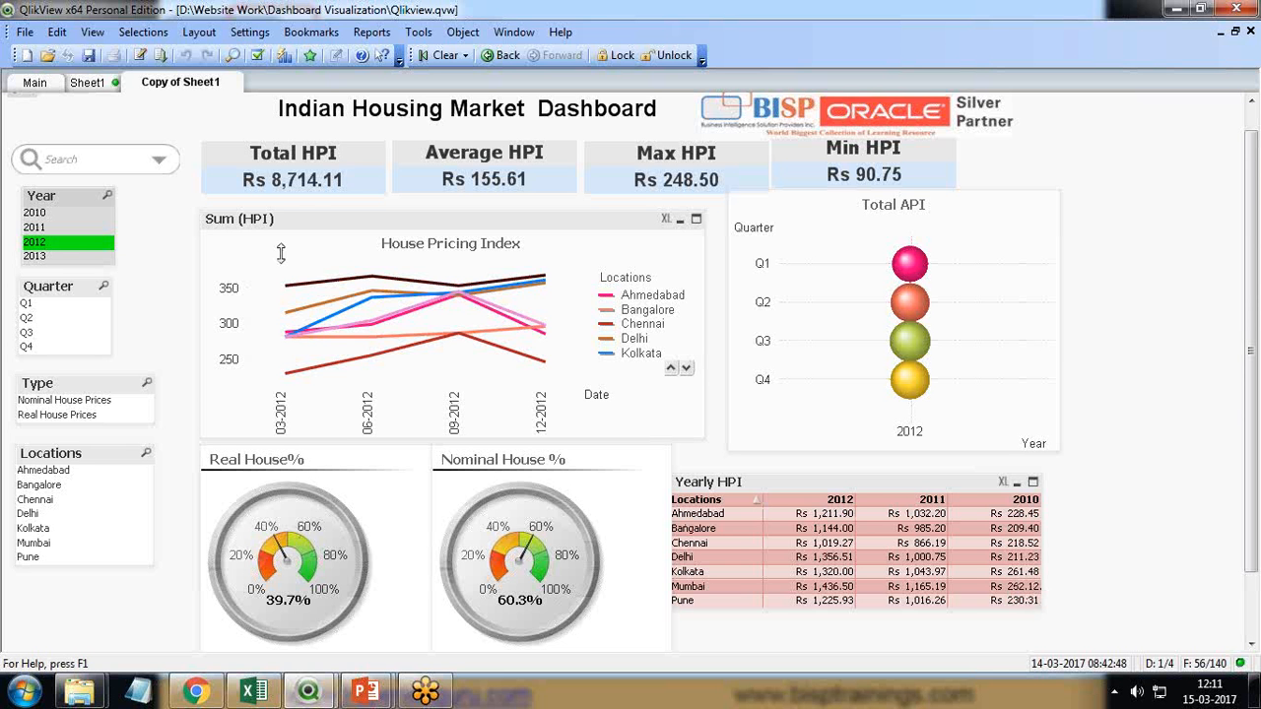
pyautogui.click(37, 227)
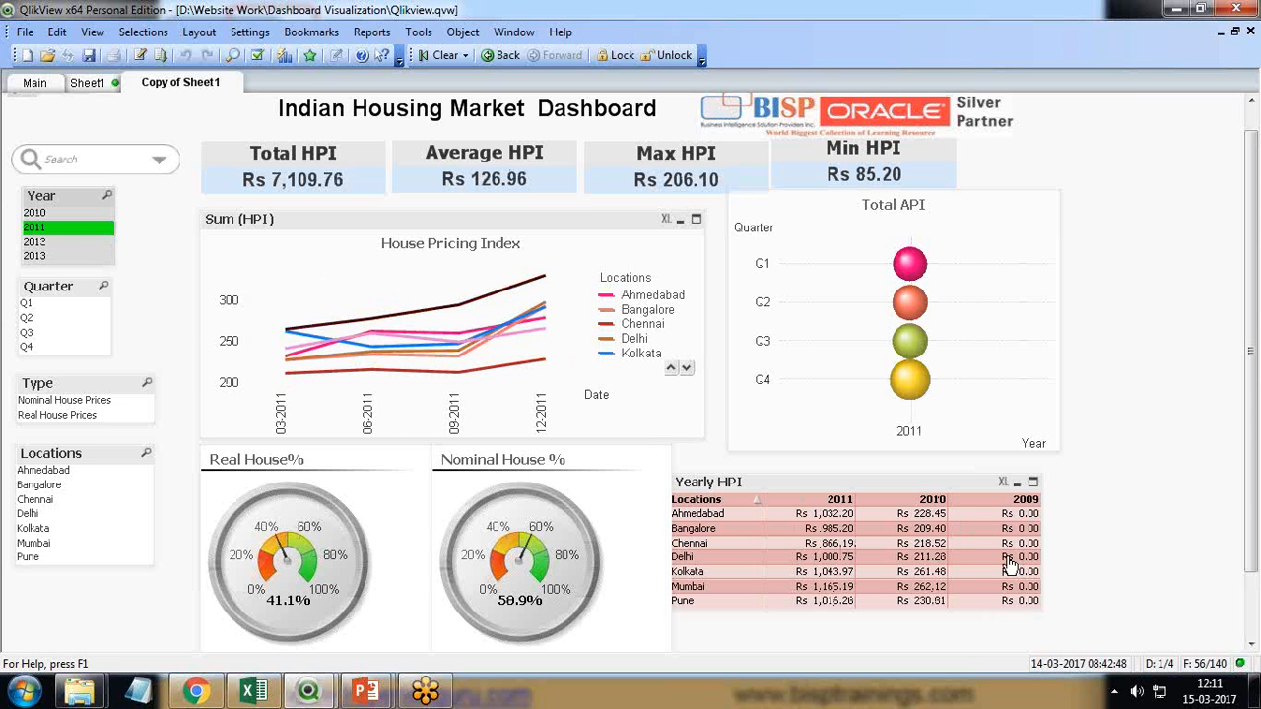
pyautogui.click(39, 258)
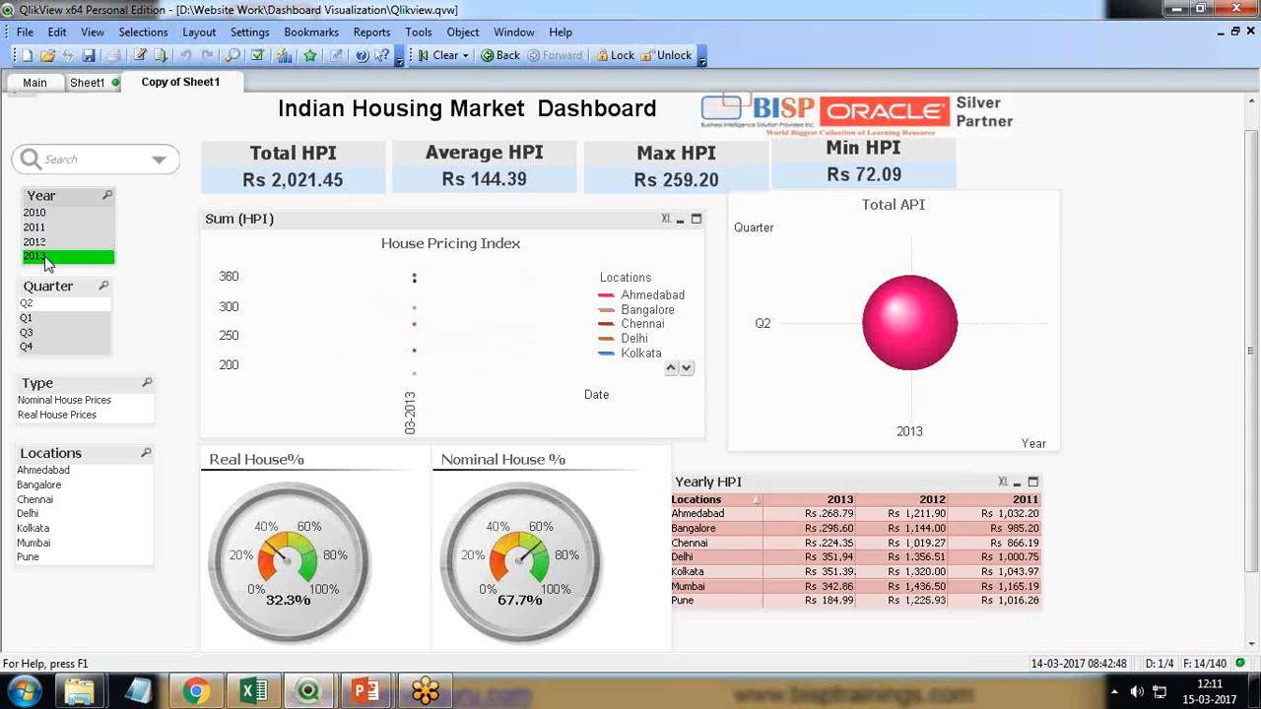
pyautogui.click(440, 55)
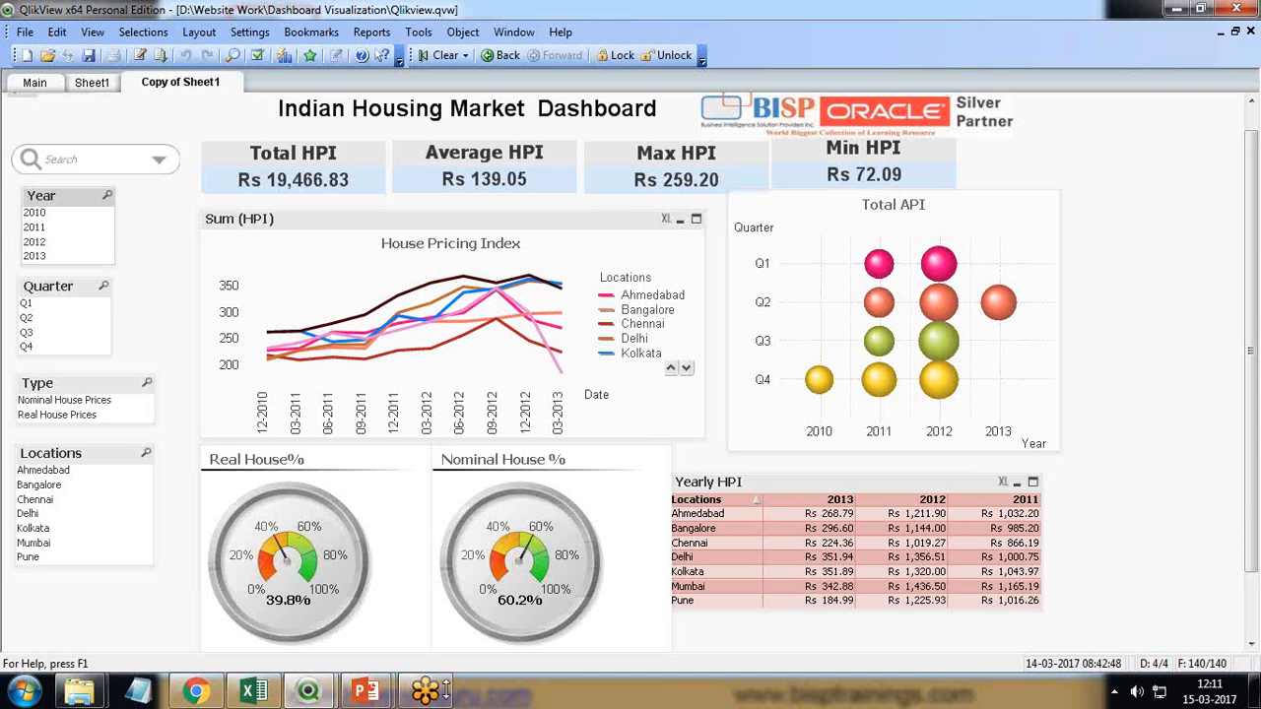
# Switch to Excel and look through the columns and rows of the housing_price_index_2008_09_q4_100 dataset
pyautogui.click(250, 696)
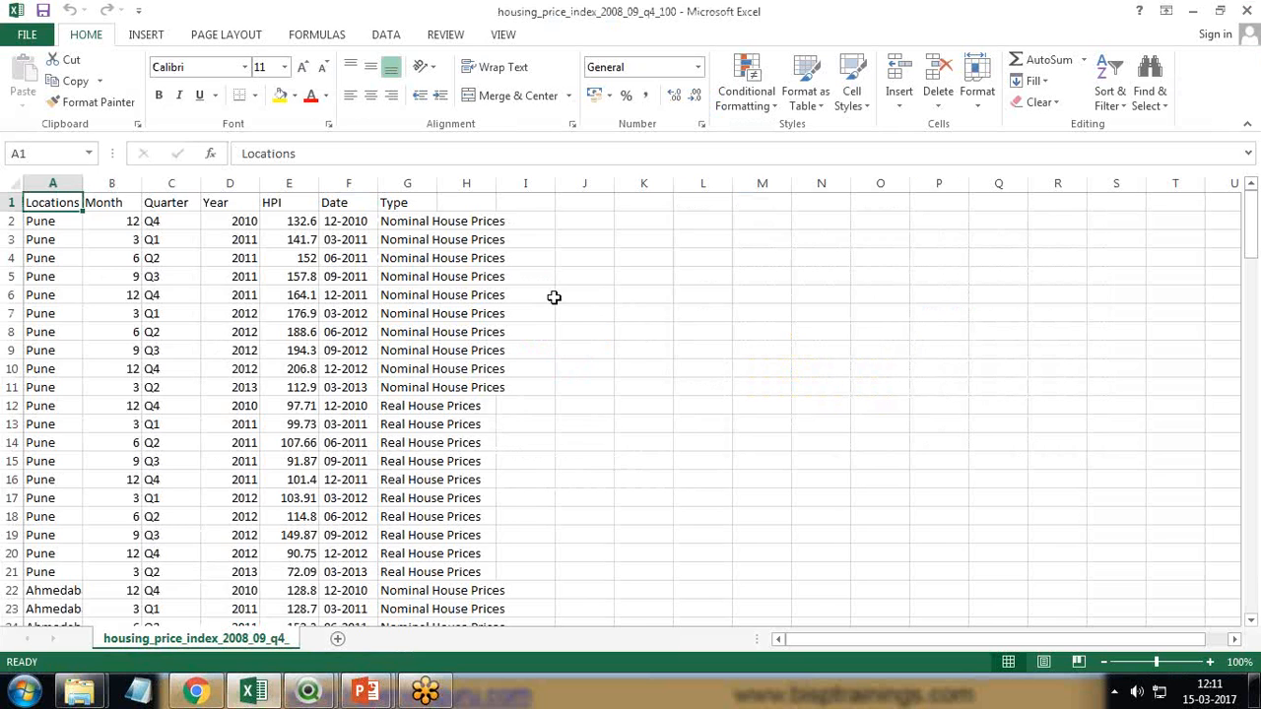
pyautogui.scroll(-8, 725, 578)
pyautogui.scroll(-20, 725, 579)
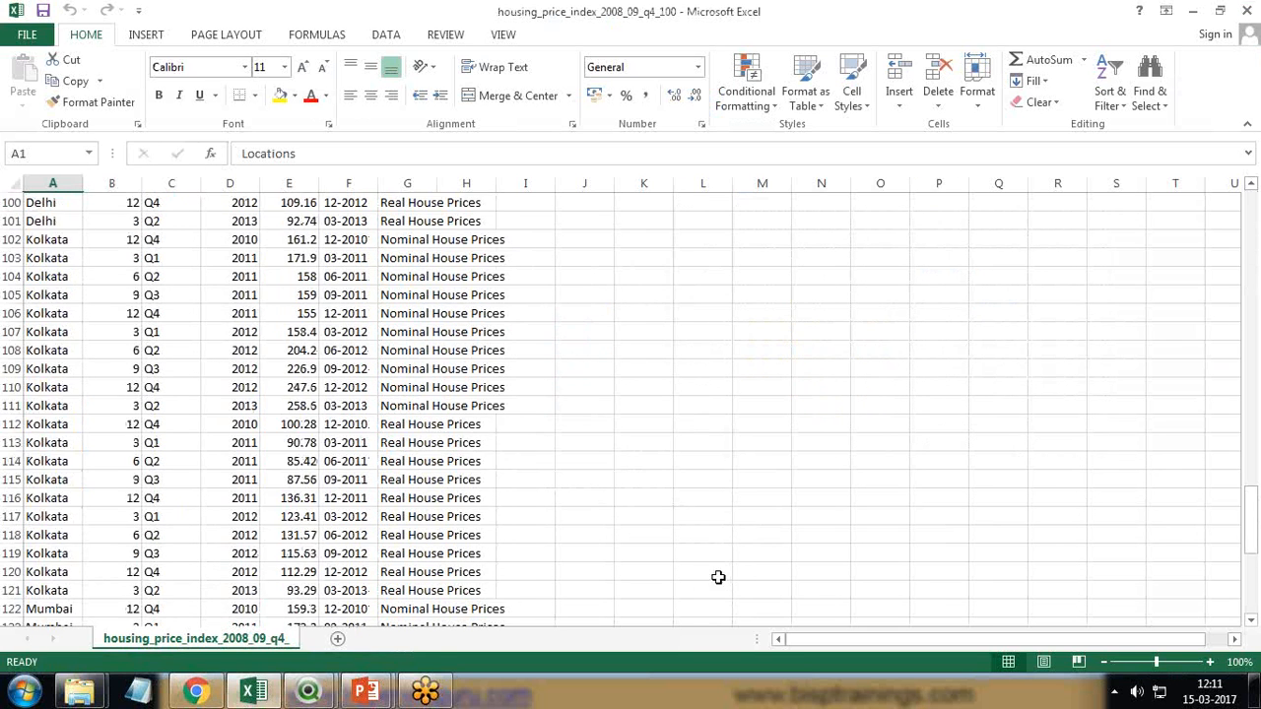
pyautogui.scroll(20, 693, 581)
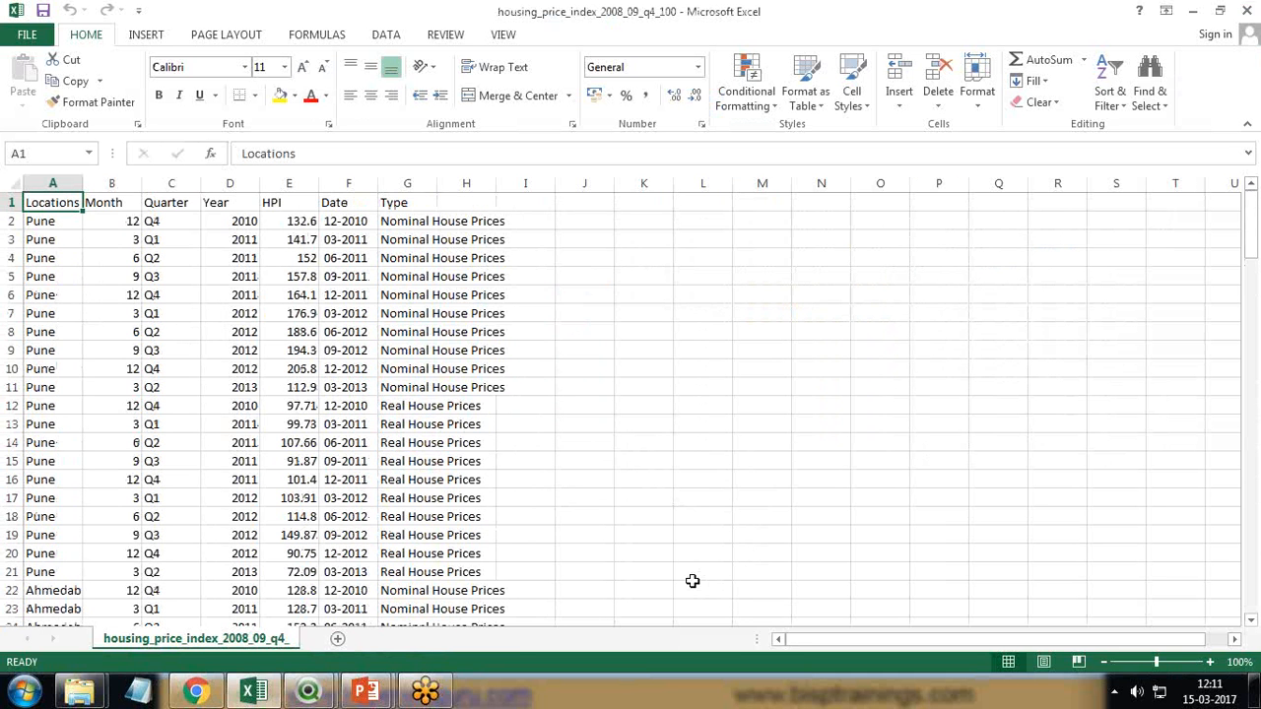
# Switch to the empty Housing Pricing Dashboard document in QlikView and save it
pyautogui.click(308, 694)
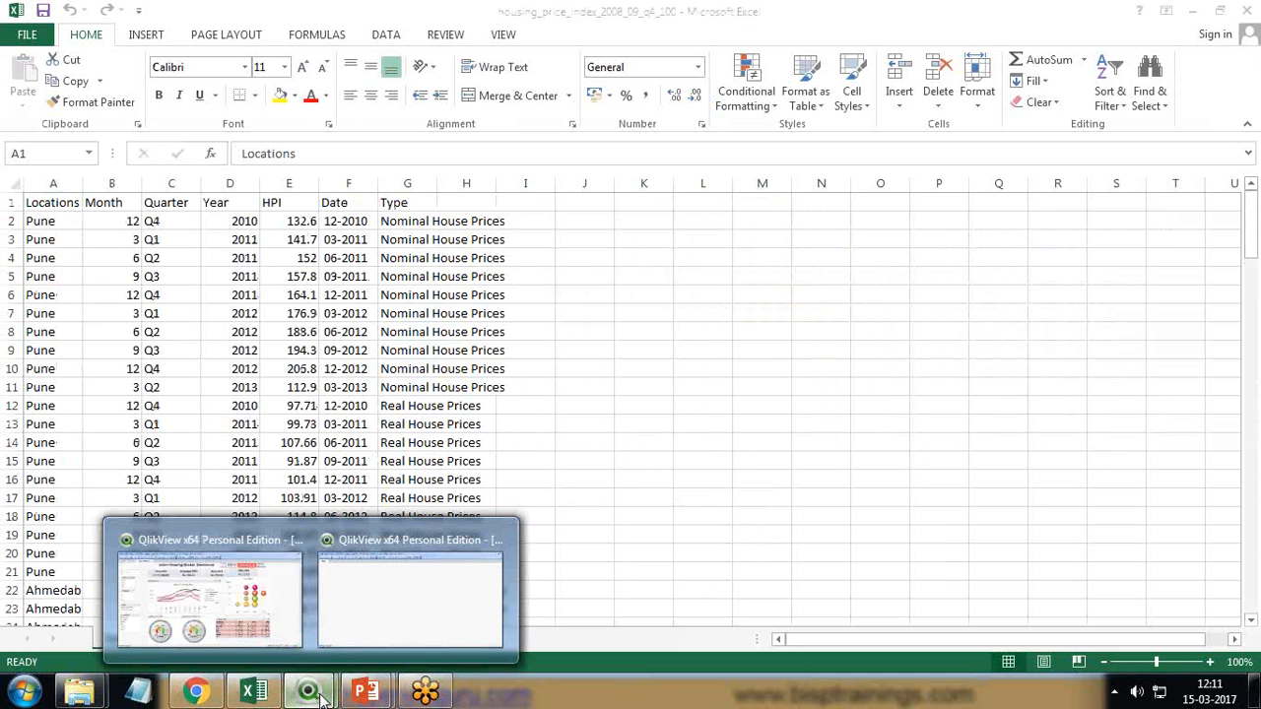
pyautogui.click(403, 587)
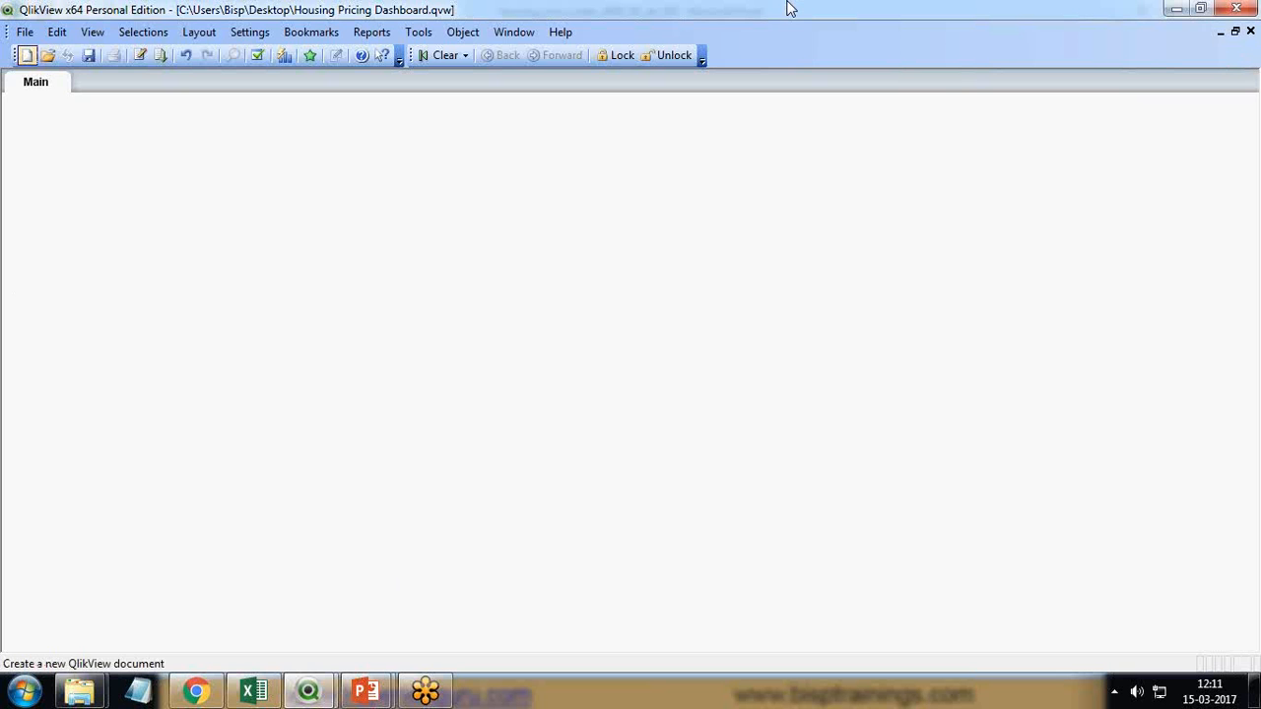
pyautogui.click(88, 56)
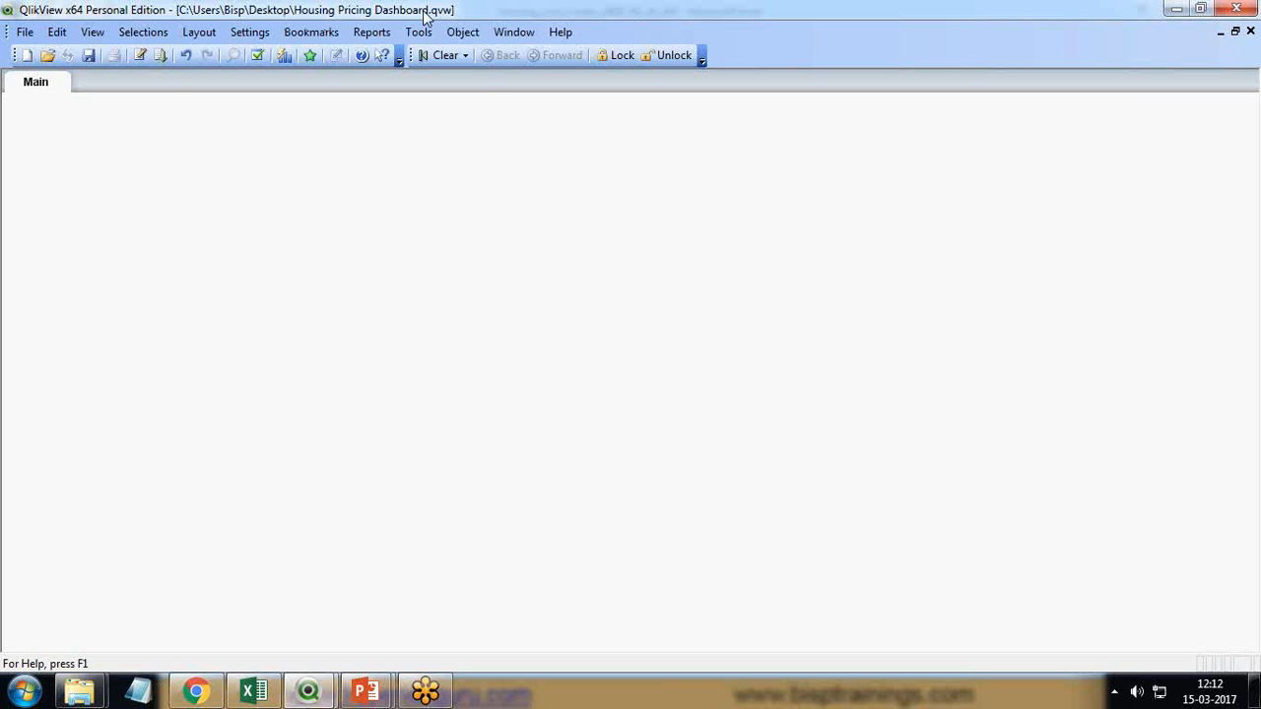
# In the load script's Main Data section, choose housing_price_index_2008_09_q4_100 from the Dashboard Visualization folder as the table file
pyautogui.click(141, 57)
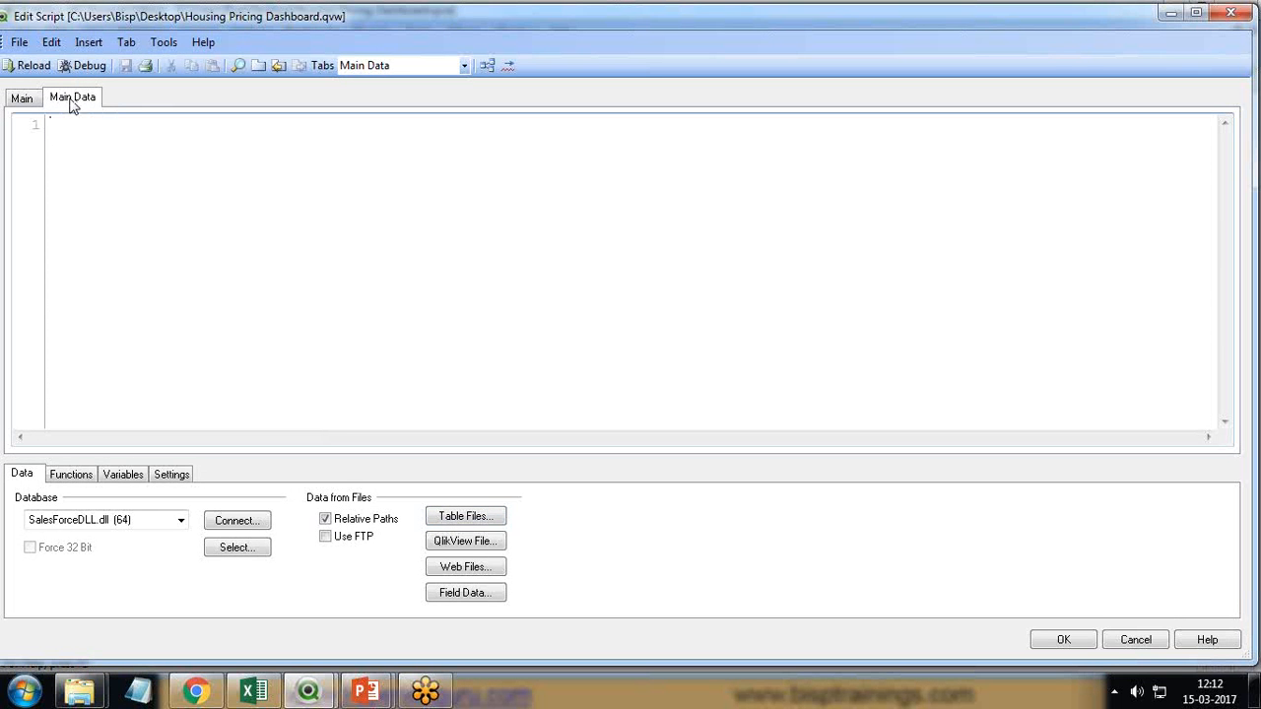
pyautogui.click(476, 518)
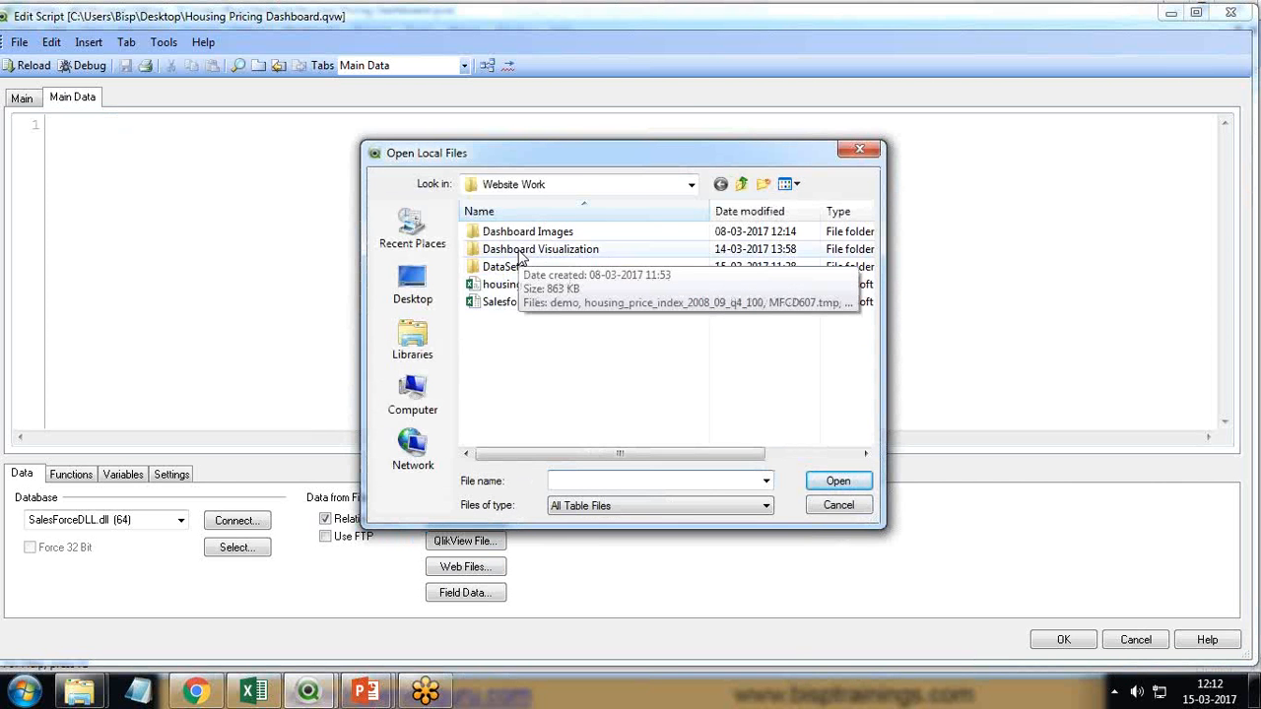
pyautogui.doubleClick(519, 251)
pyautogui.click(506, 234)
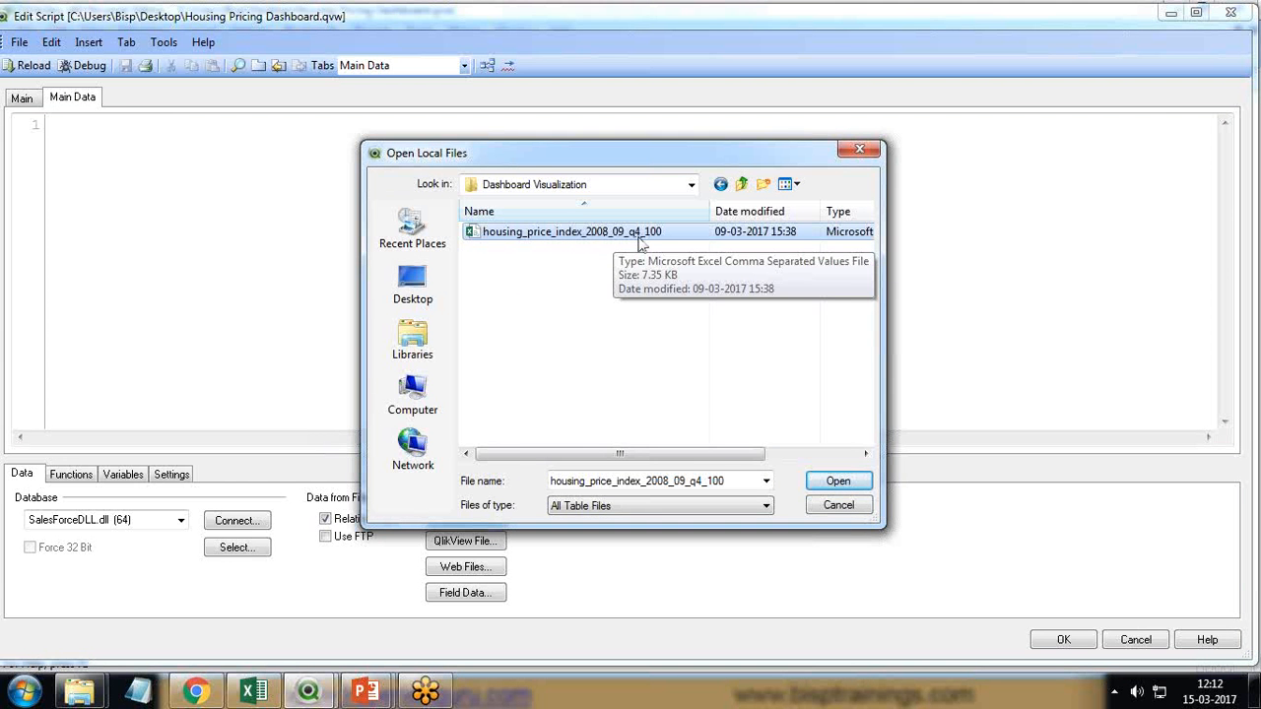
pyautogui.click(838, 483)
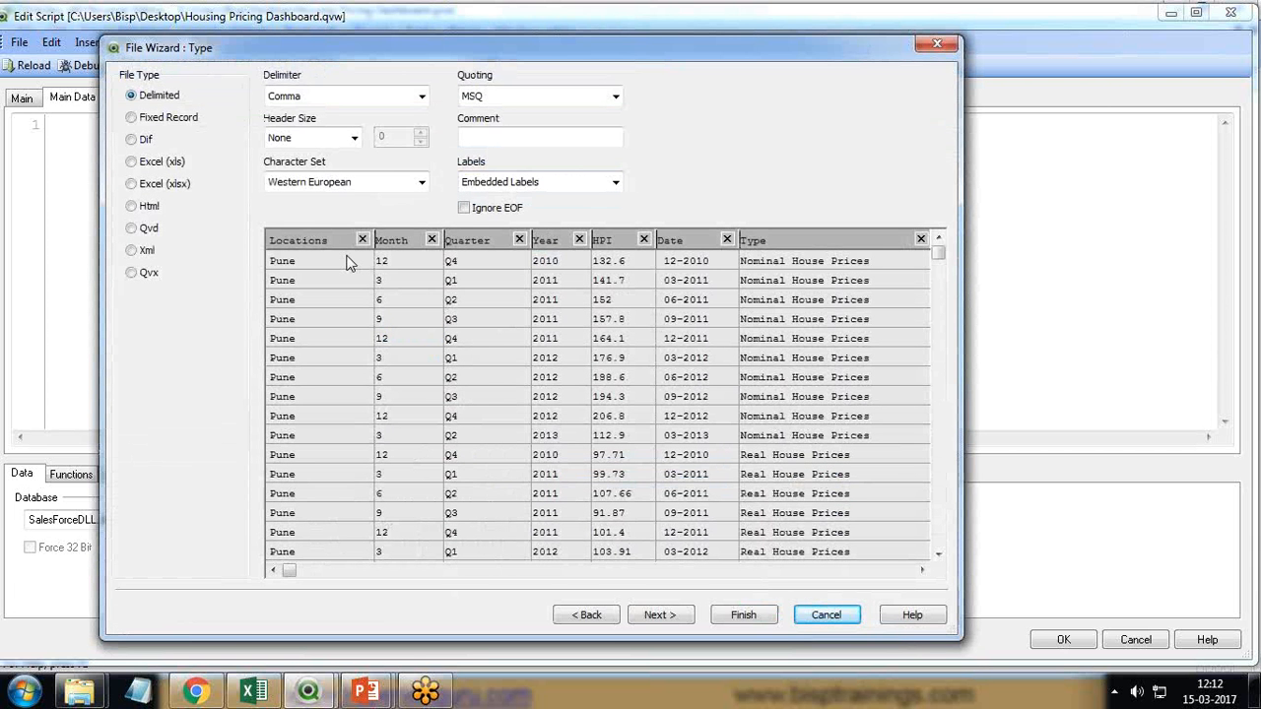
# Use Embedded Labels for the comma-delimited file and finish the import to generate the LOAD statement
pyautogui.click(615, 182)
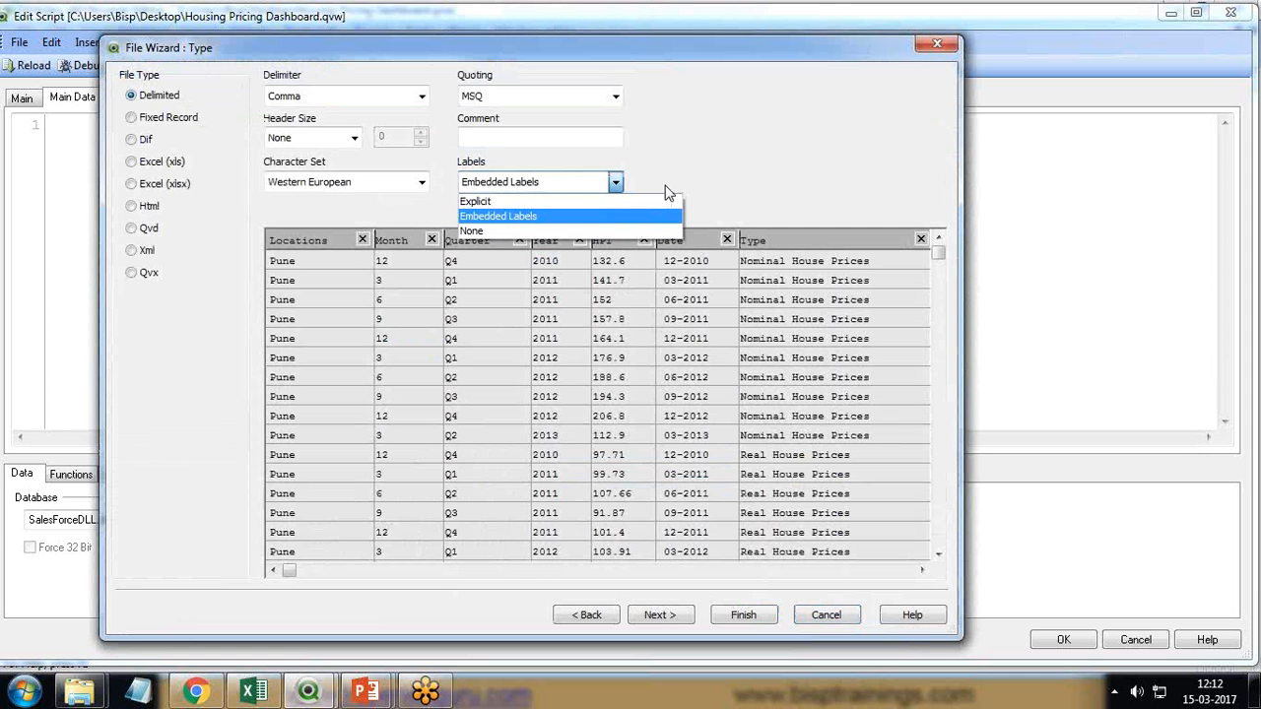
pyautogui.click(616, 182)
pyautogui.click(616, 182)
pyautogui.click(509, 216)
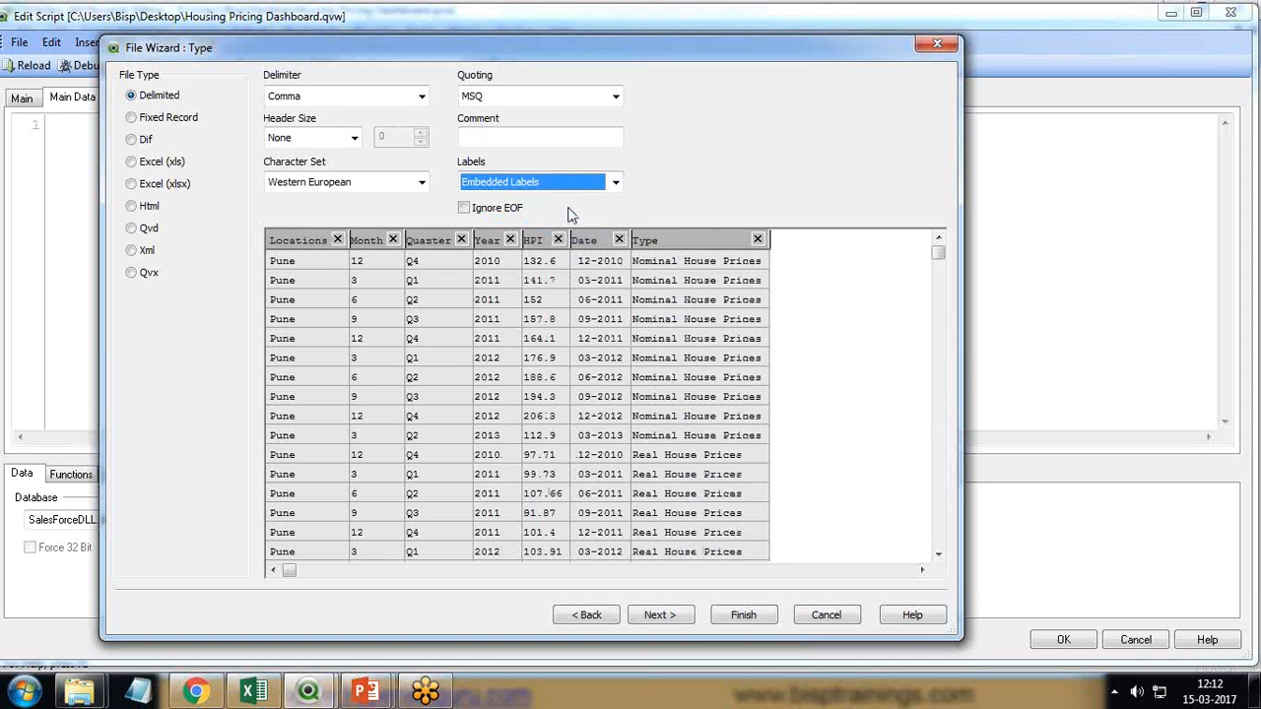
pyautogui.click(741, 615)
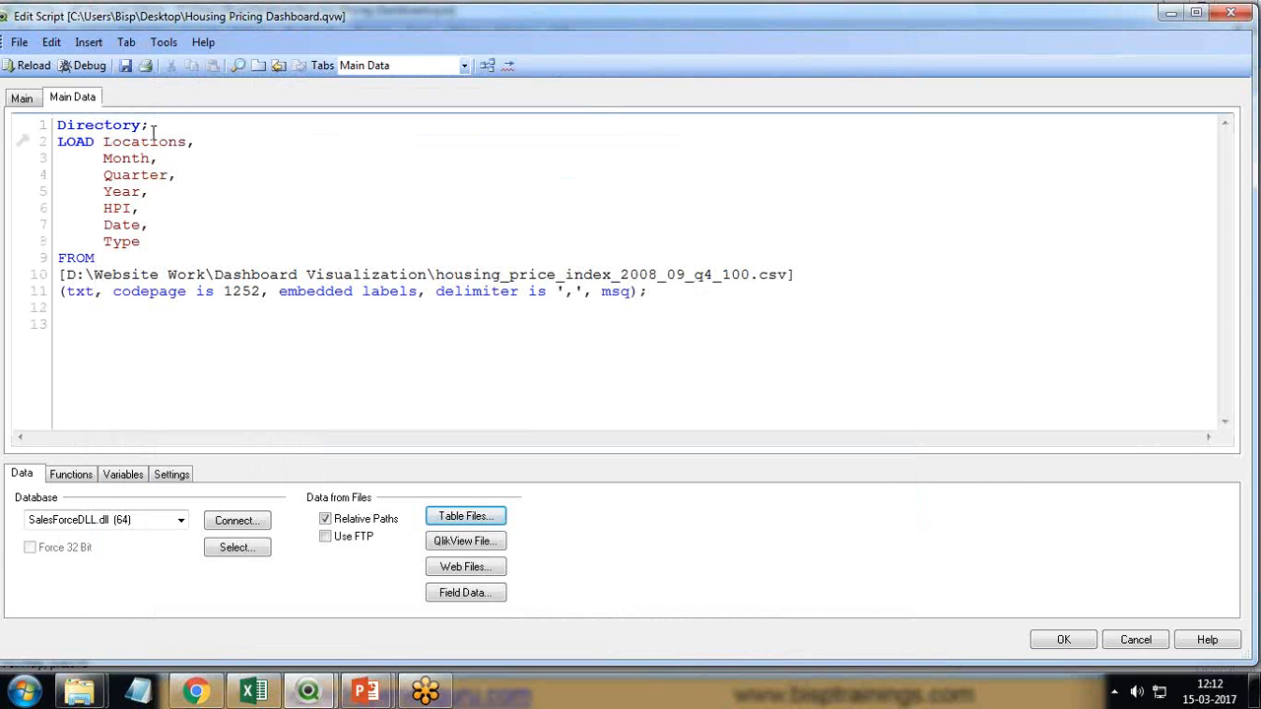
# Replace the Directory statement above the LOAD statement with the table name [HousingPricingIndex]:
pyautogui.moveTo(153, 131); pyautogui.dragTo(5, 133)
pyautogui.write('[')
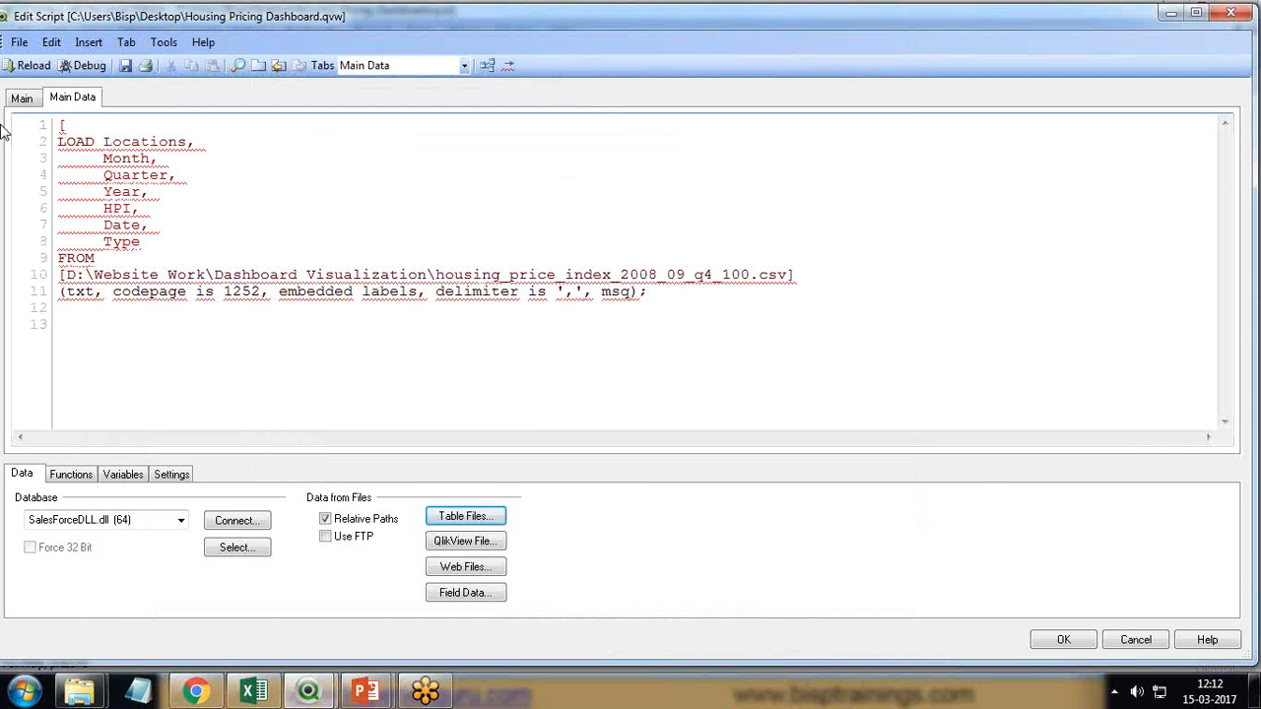
pyautogui.write('House')
pyautogui.write('ngPrici')
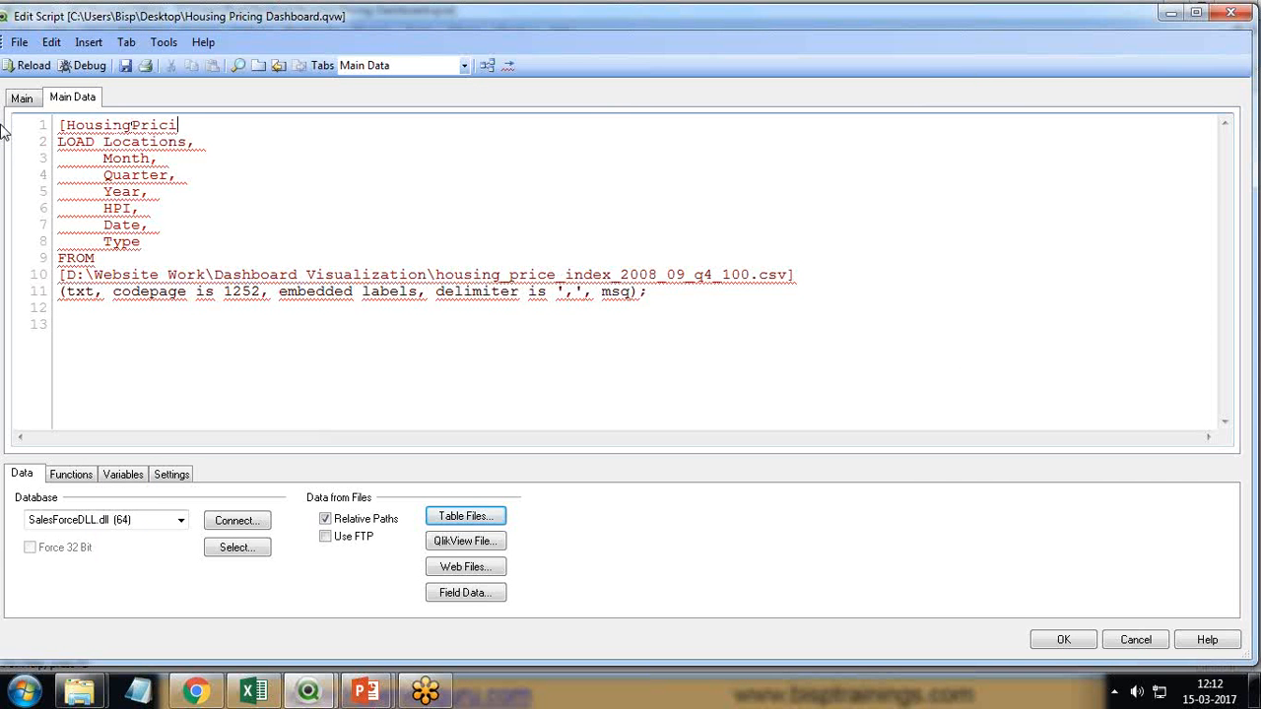
pyautogui.write('ngIndex]:')
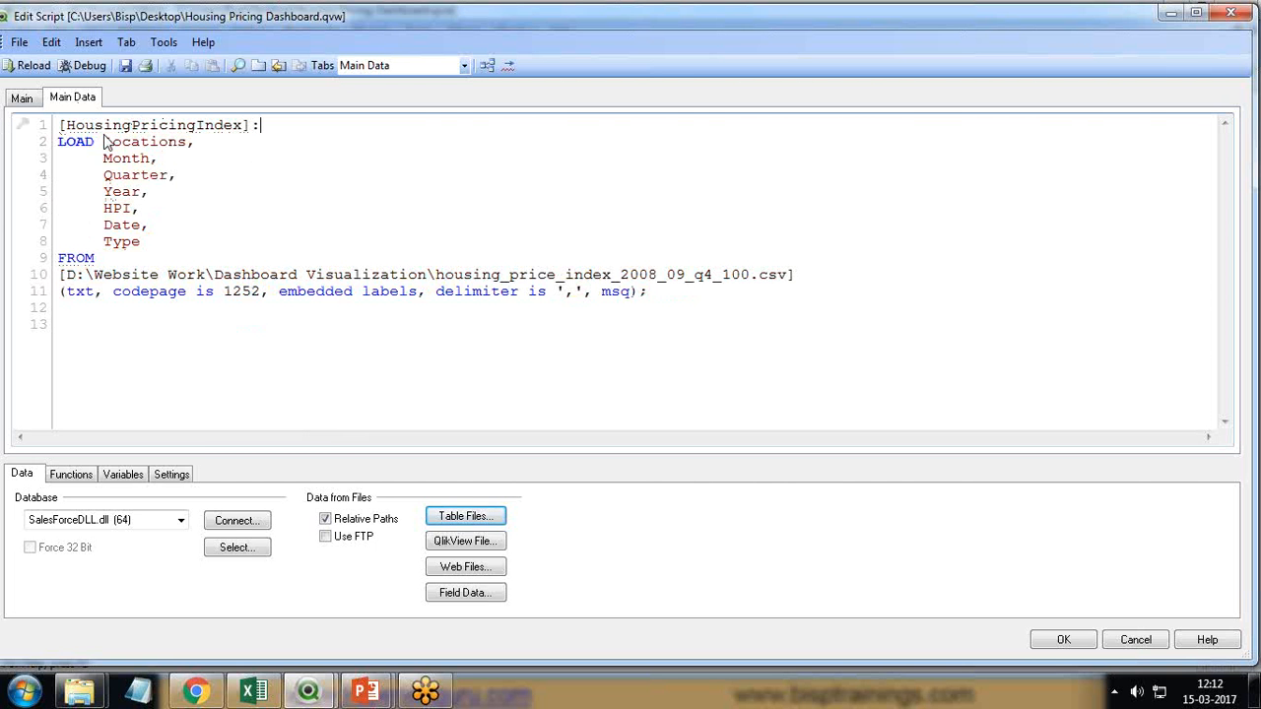
# Reload the script to load the housing data and close the execution progress report
pyautogui.click(25, 67)
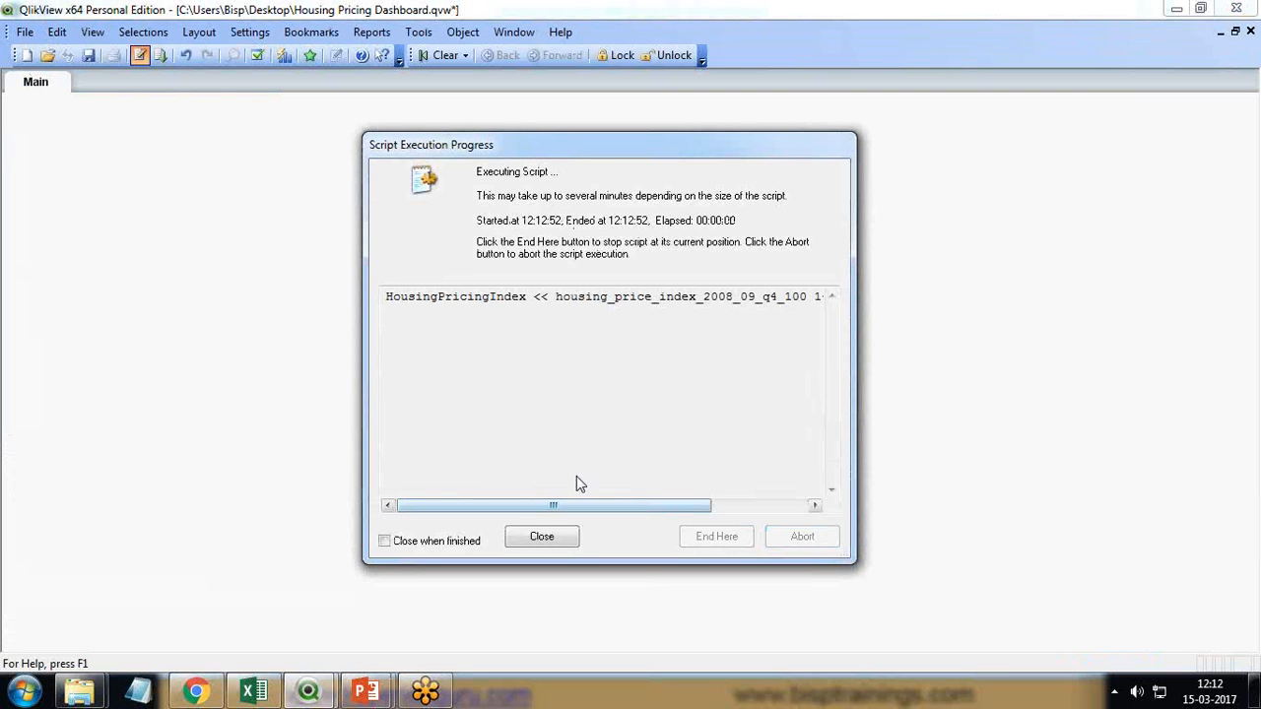
pyautogui.moveTo(571, 504)
pyautogui.mouseDown()
pyautogui.moveTo(752, 510)
pyautogui.moveTo(567, 507)
pyautogui.mouseUp()
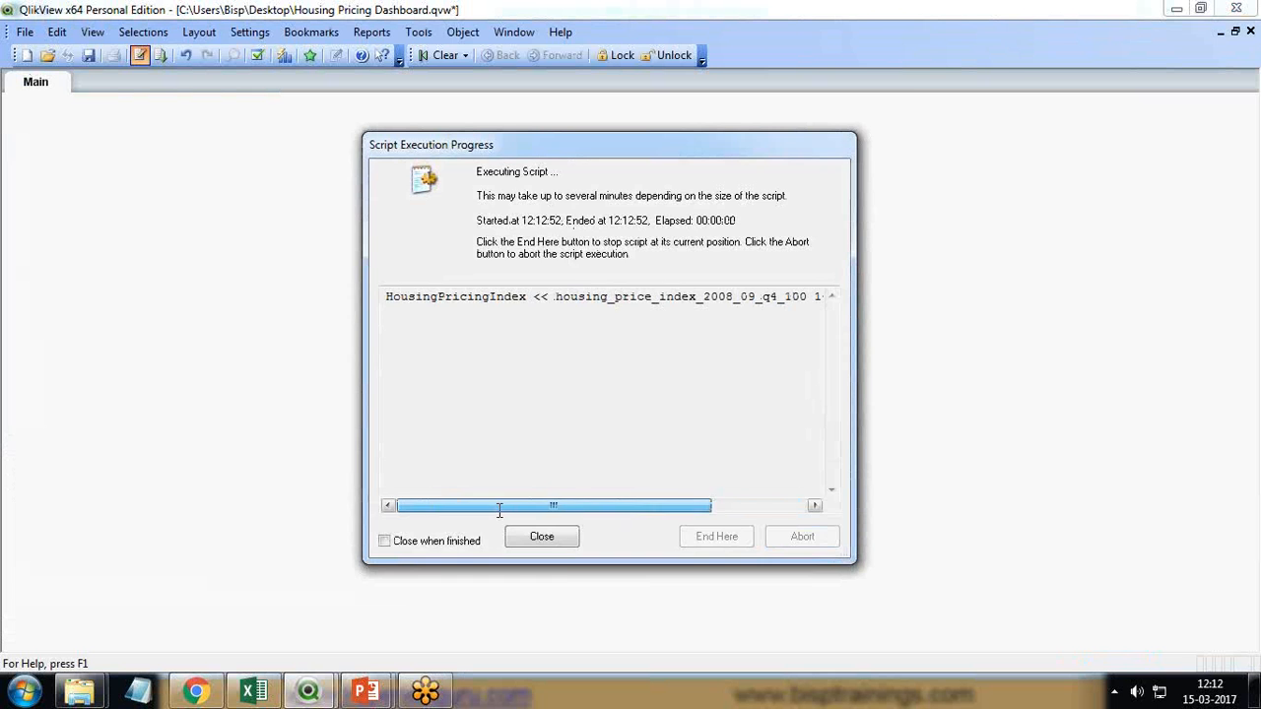
pyautogui.click(546, 540)
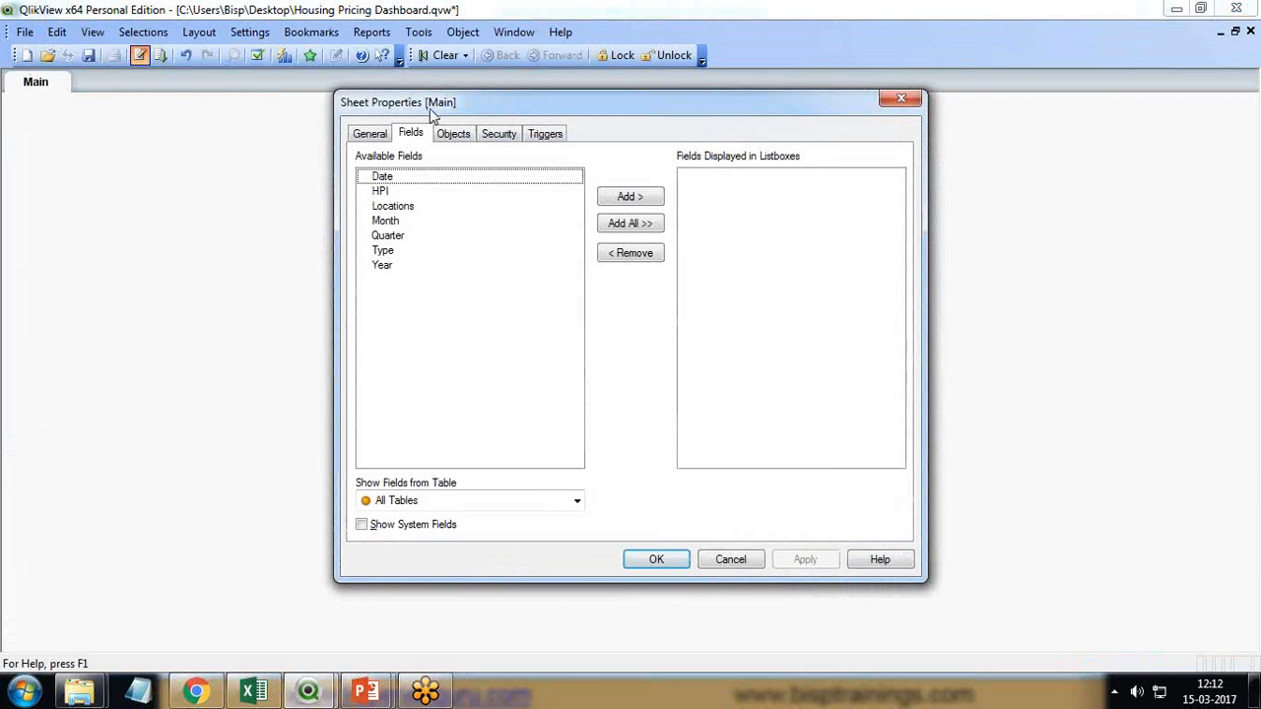
# Check which filter fields the finished Indian Housing Market dashboard uses, and return to the new document's sheet properties
pyautogui.moveTo(431, 112); pyautogui.dragTo(370, 133)
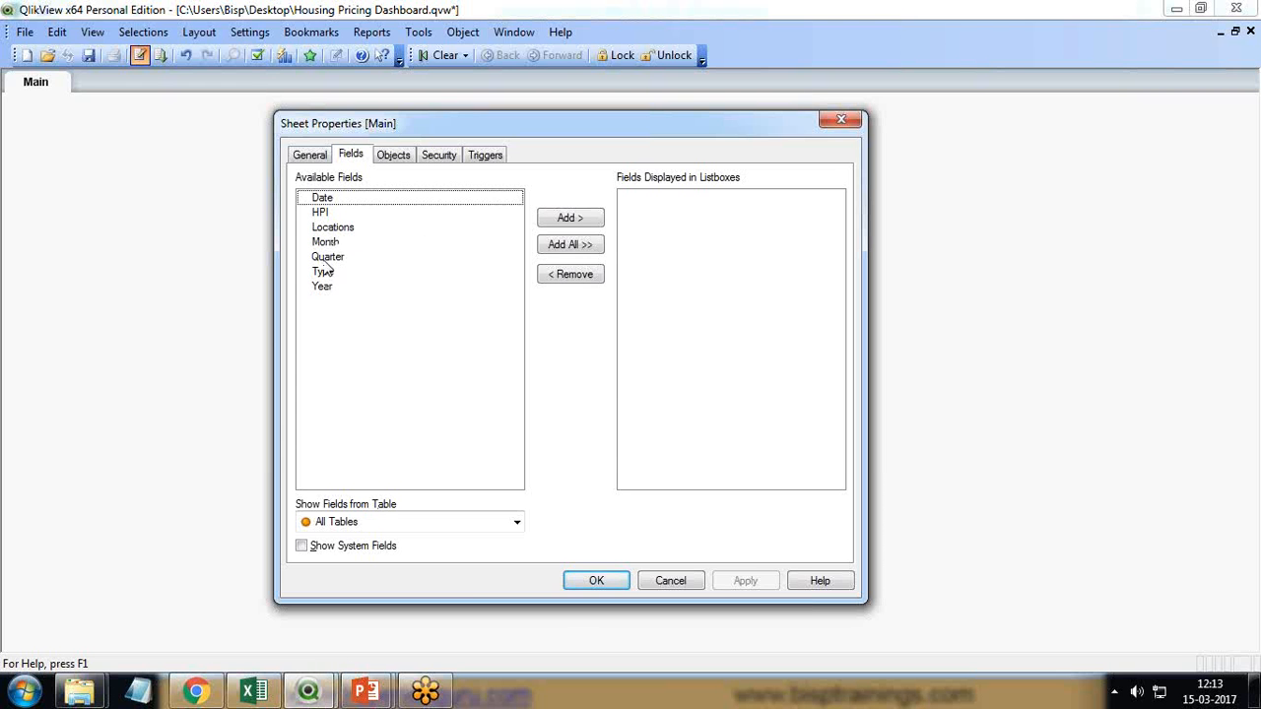
pyautogui.click(307, 693)
pyautogui.click(197, 601)
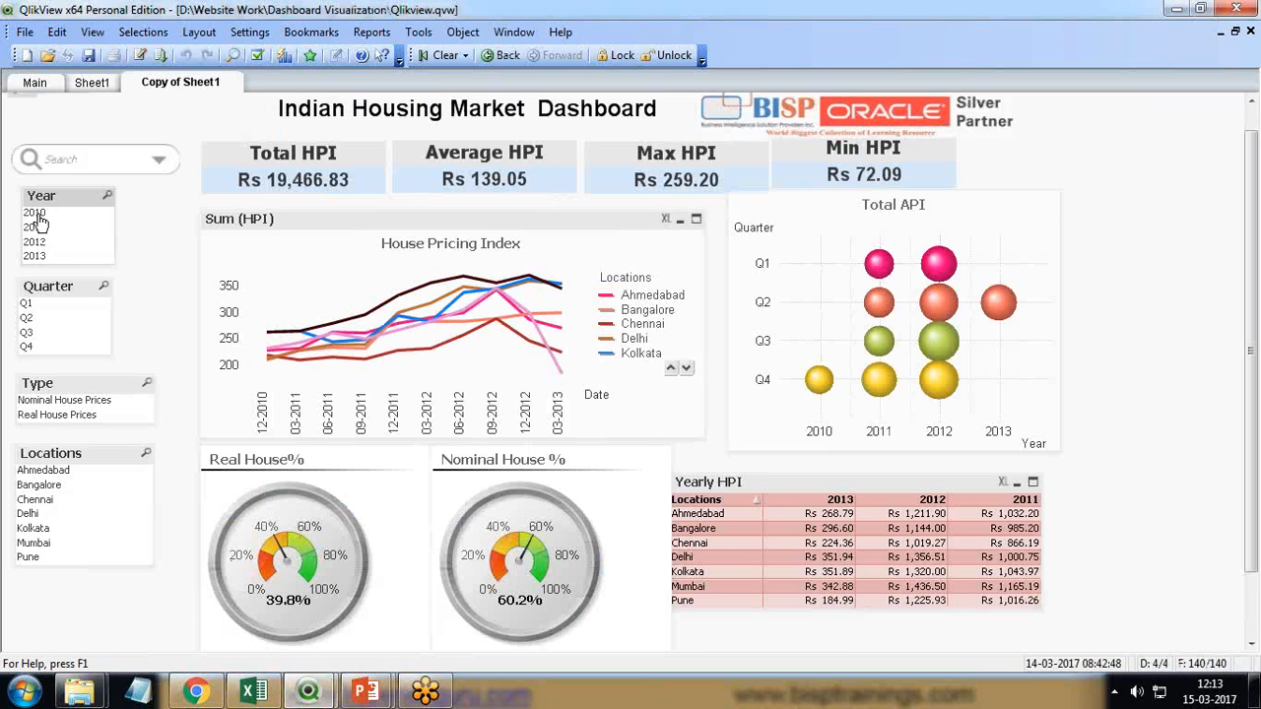
pyautogui.moveTo(308, 694)
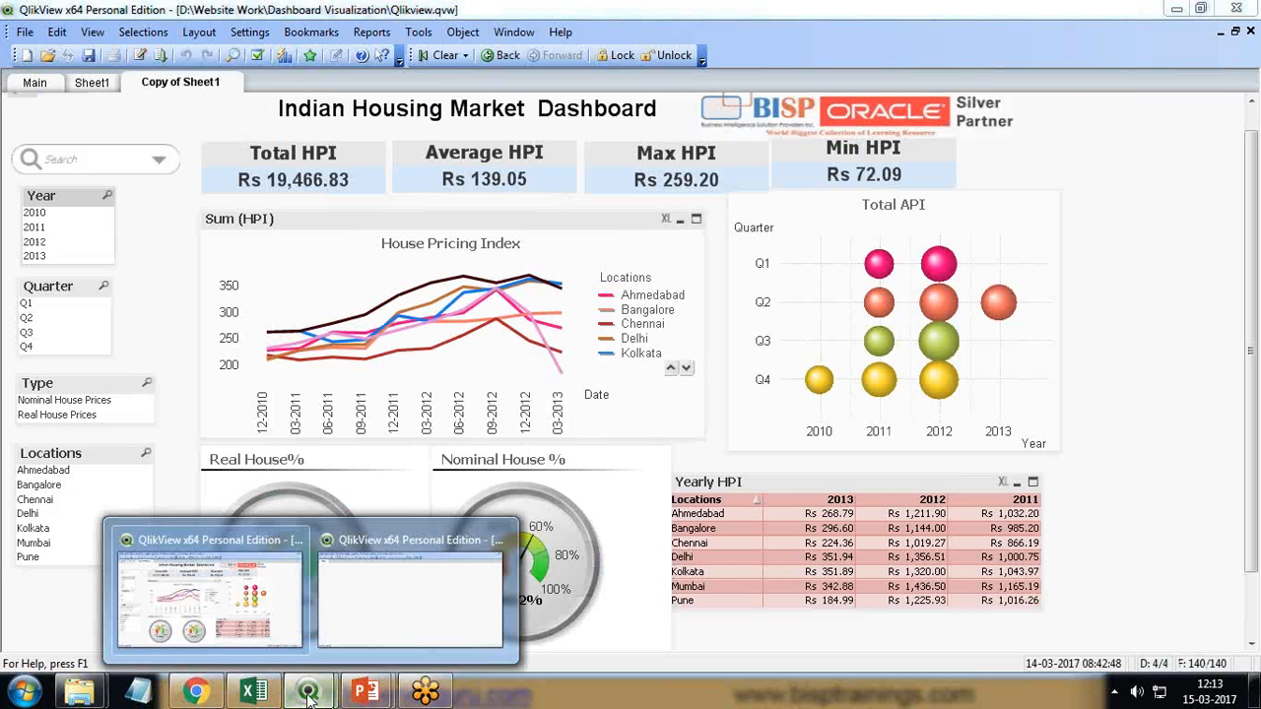
pyautogui.click(404, 591)
# Add the Year, Quarter, Type and Locations fields to the Main sheet as list boxes
pyautogui.click(321, 285)
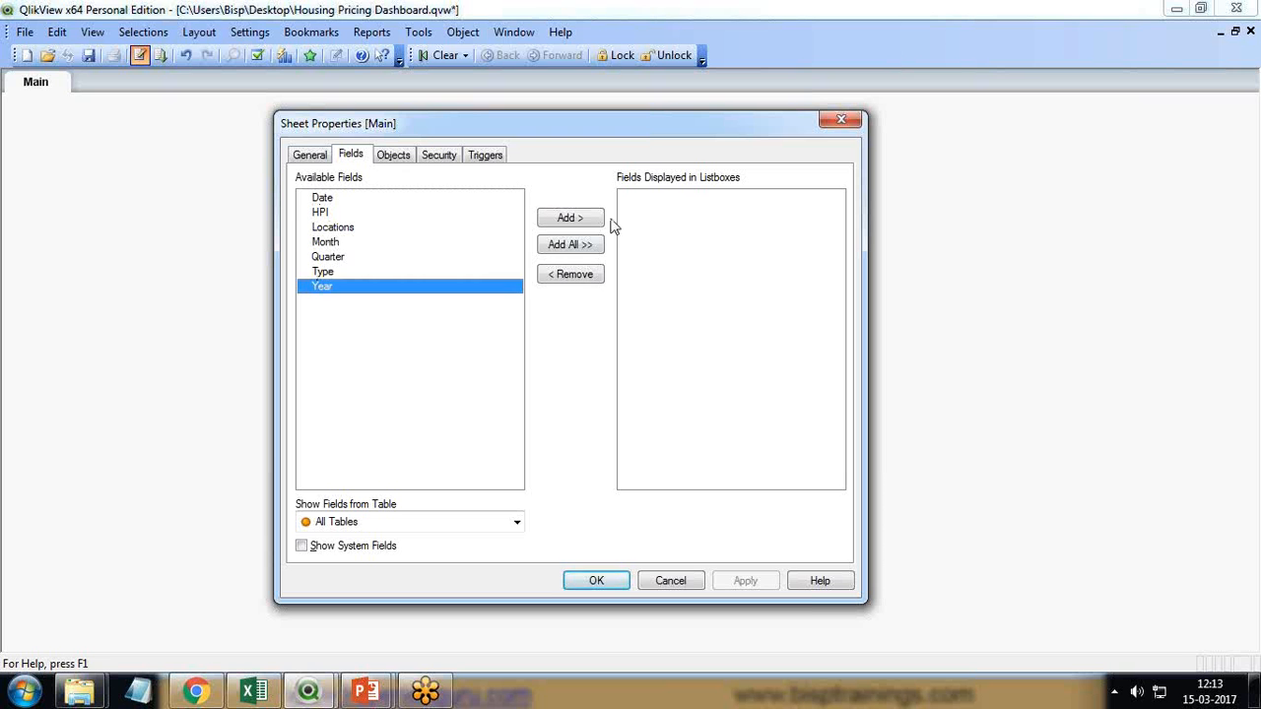
pyautogui.click(598, 221)
pyautogui.click(333, 256)
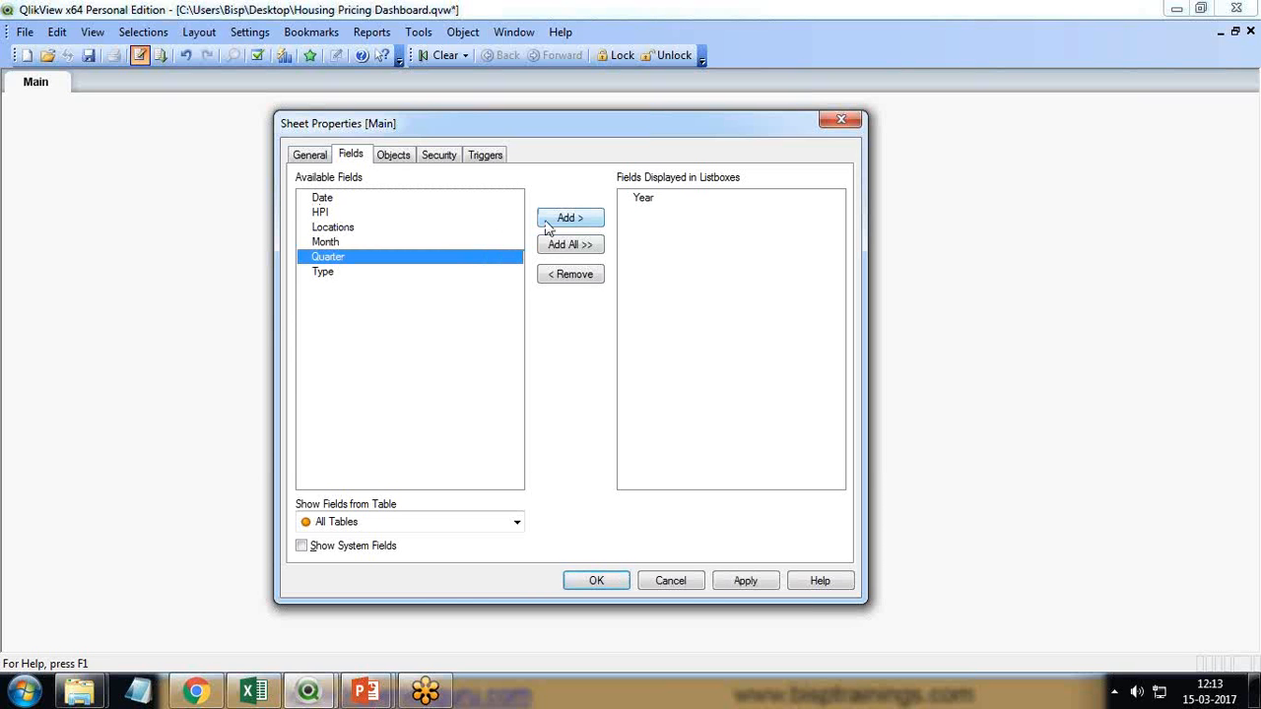
pyautogui.click(569, 218)
pyautogui.click(569, 218)
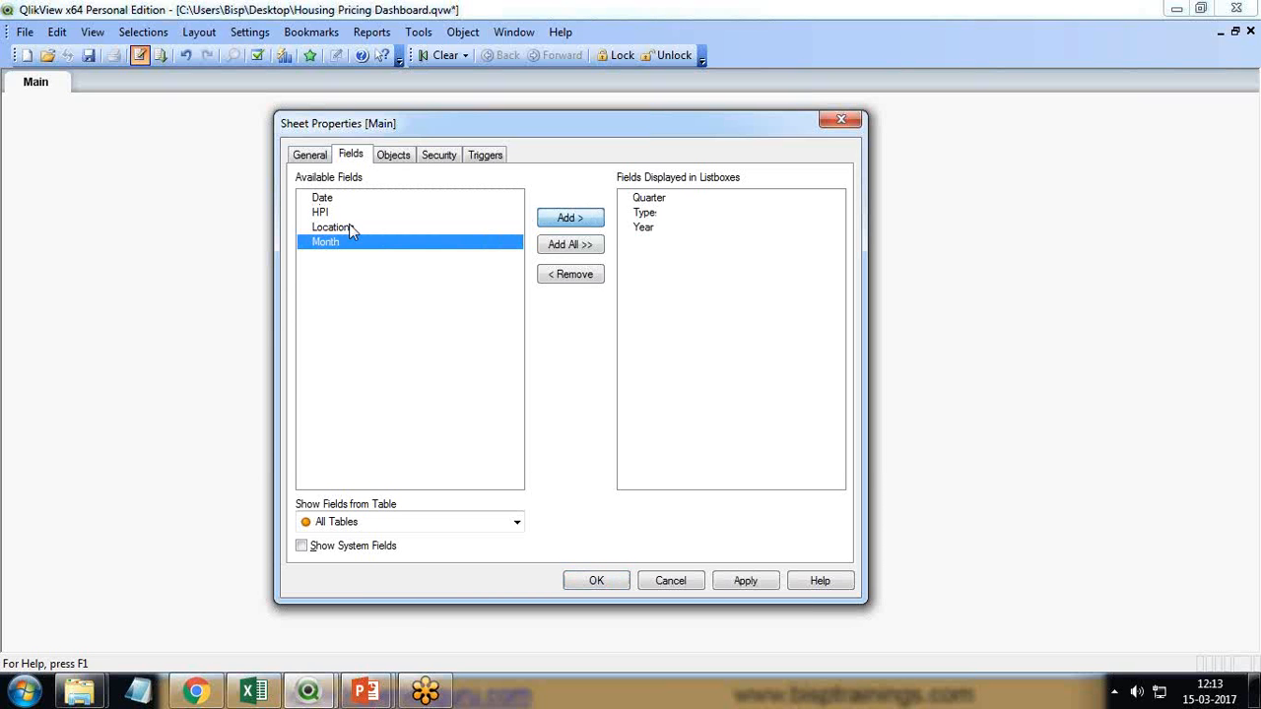
pyautogui.click(349, 227)
pyautogui.click(570, 218)
pyautogui.click(596, 580)
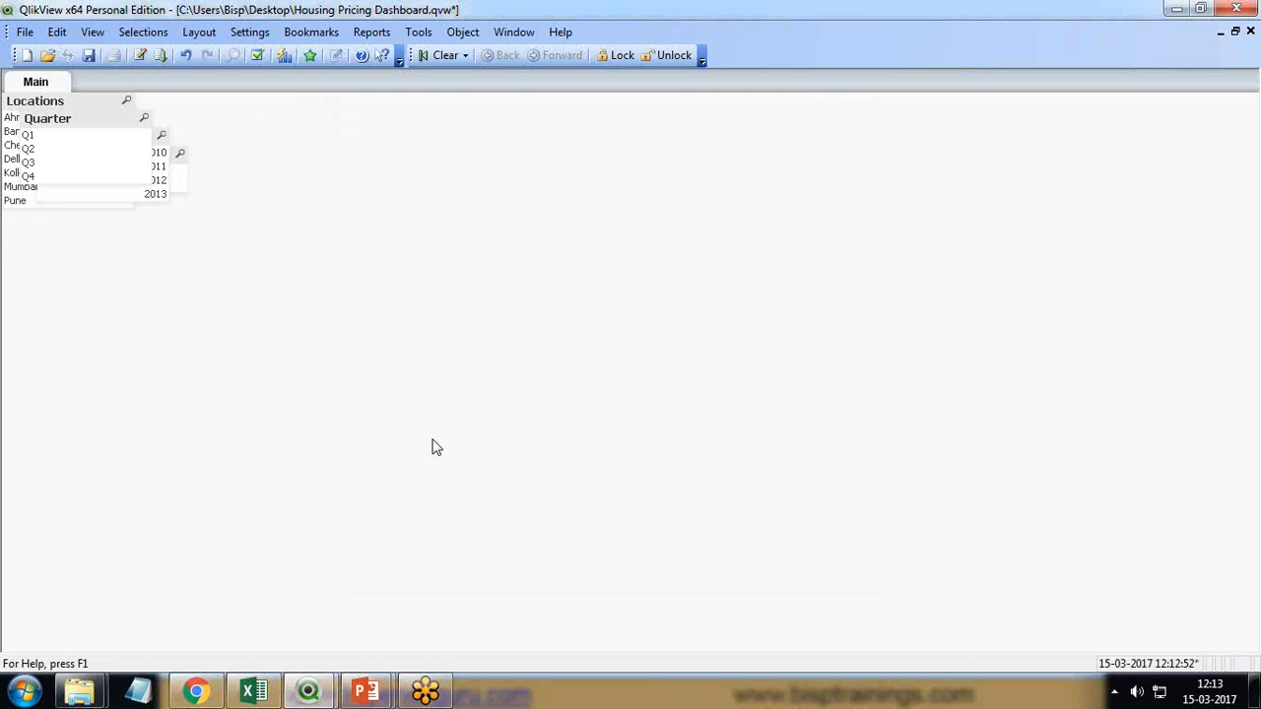
# Spread the overlapping list boxes into a column on the sheet, ordered Year, Type, Quarter and Locations from the top down
pyautogui.moveTo(27, 101); pyautogui.dragTo(47, 471)
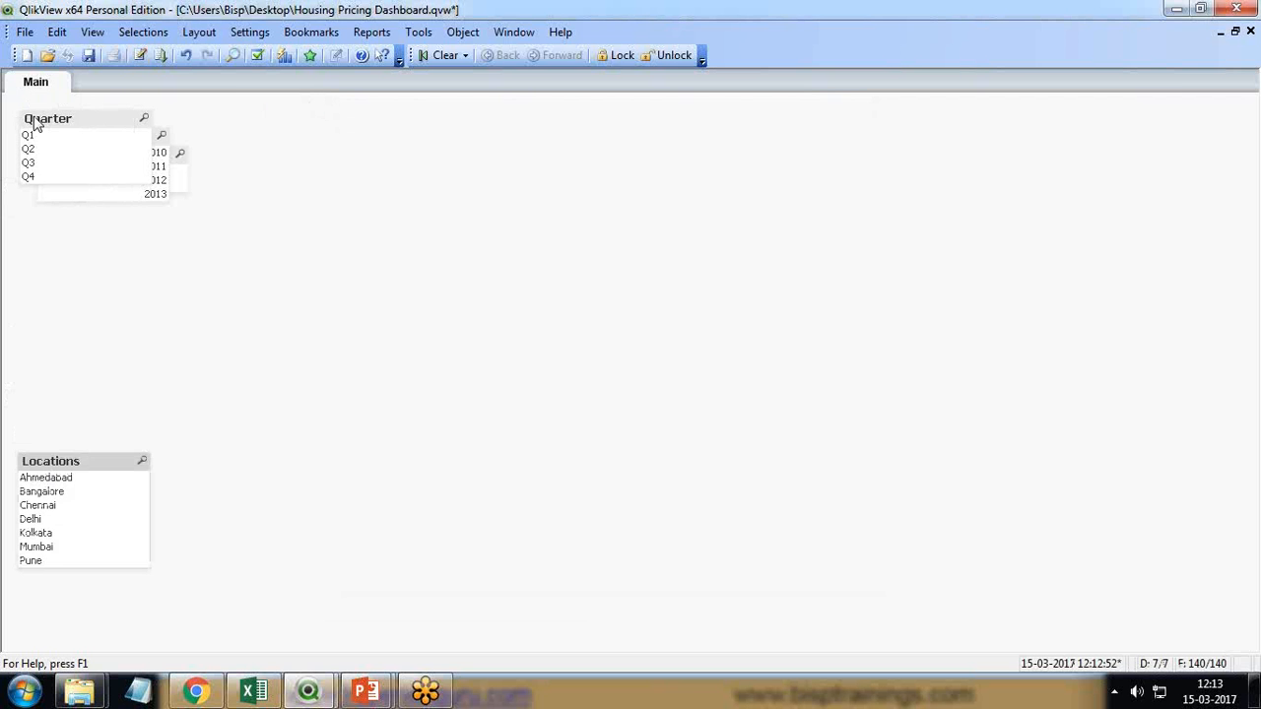
pyautogui.moveTo(40, 124); pyautogui.dragTo(49, 382)
pyautogui.click(58, 146)
pyautogui.moveTo(59, 148); pyautogui.dragTo(70, 221)
pyautogui.moveTo(80, 307); pyautogui.dragTo(59, 154)
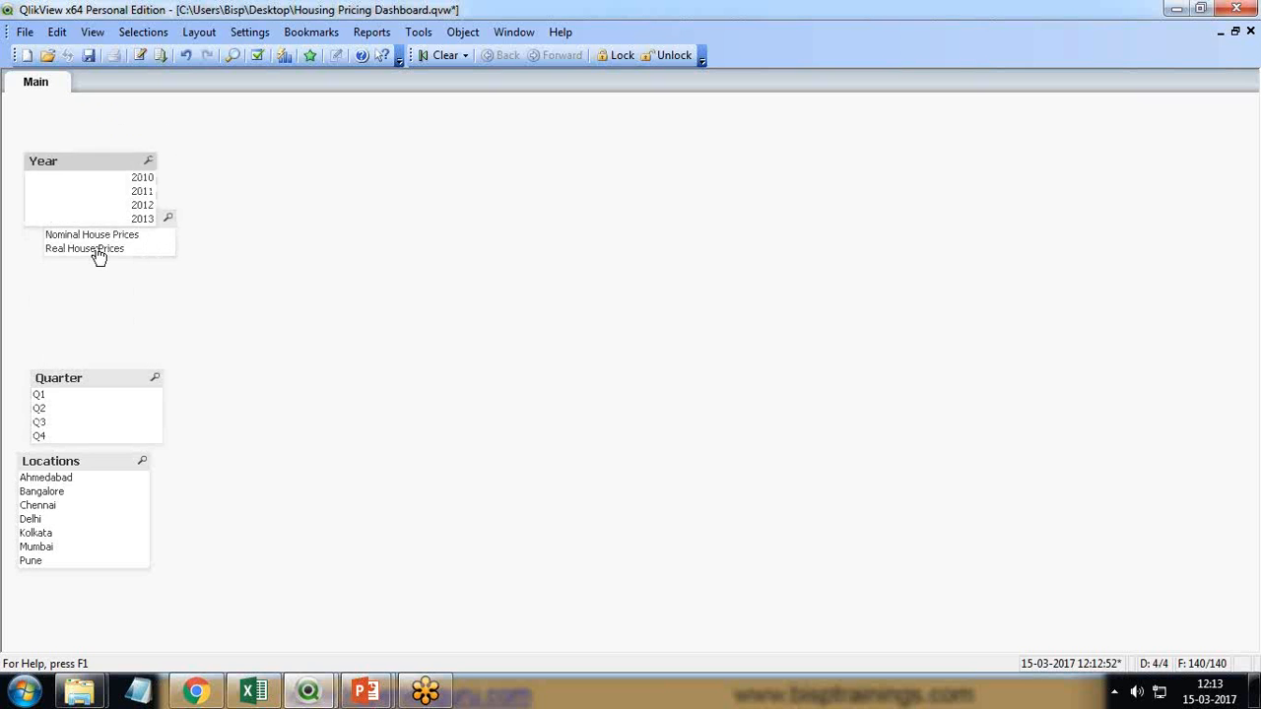
pyautogui.click(99, 248)
pyautogui.moveTo(93, 218); pyautogui.dragTo(101, 294)
# Narrow the Year and Type list boxes to fit their values and place Type close beneath Year
pyautogui.moveTo(62, 161); pyautogui.dragTo(86, 176)
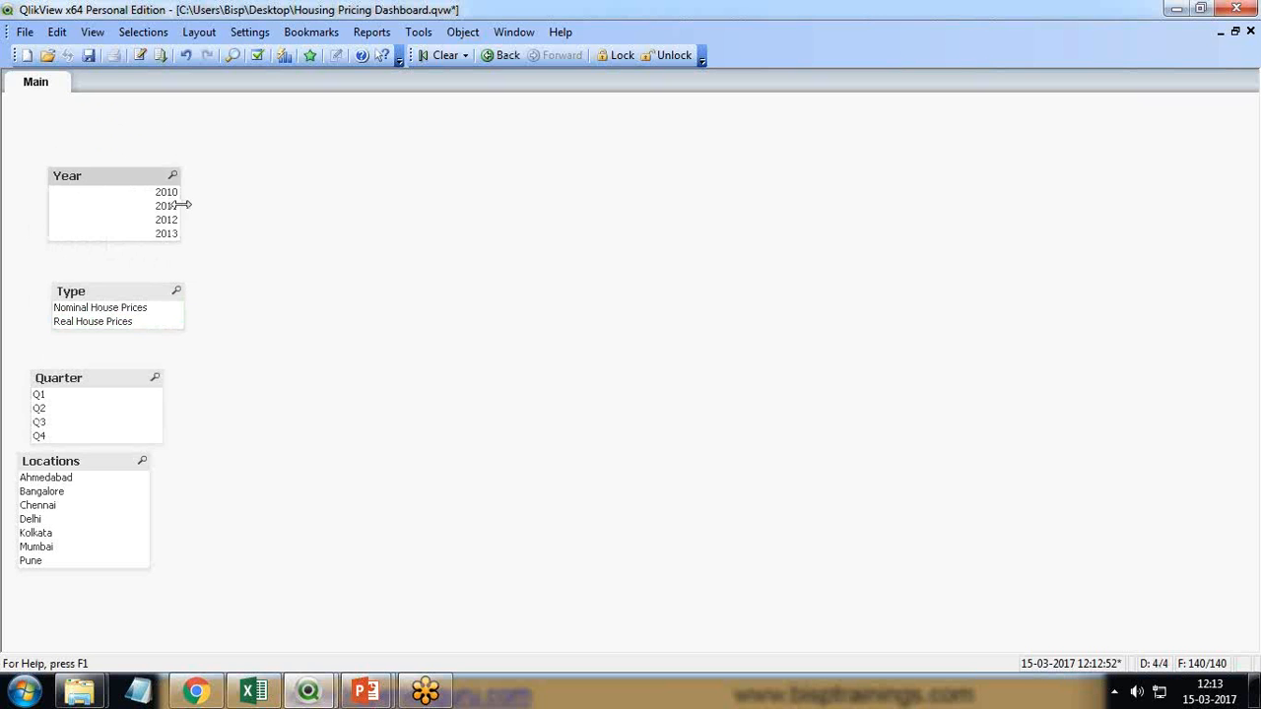
pyautogui.moveTo(180, 207); pyautogui.dragTo(123, 211)
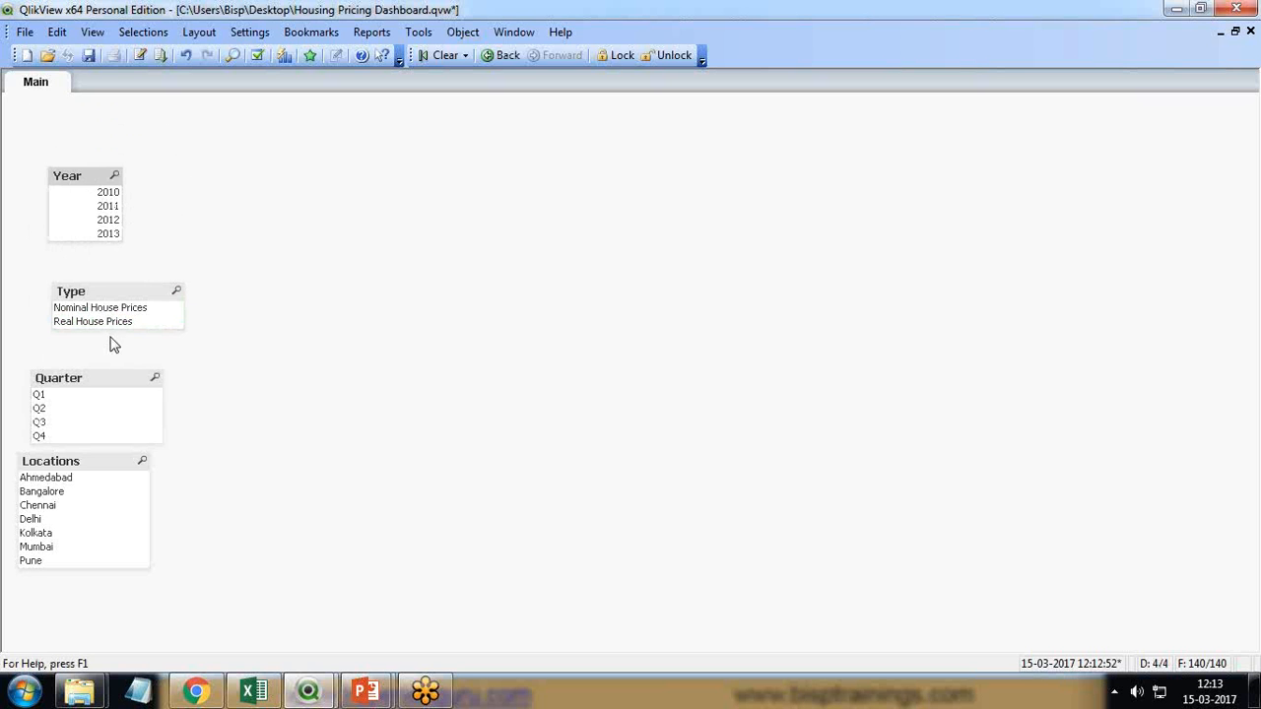
pyautogui.moveTo(97, 292); pyautogui.dragTo(101, 268)
pyautogui.moveTo(188, 292); pyautogui.dragTo(160, 297)
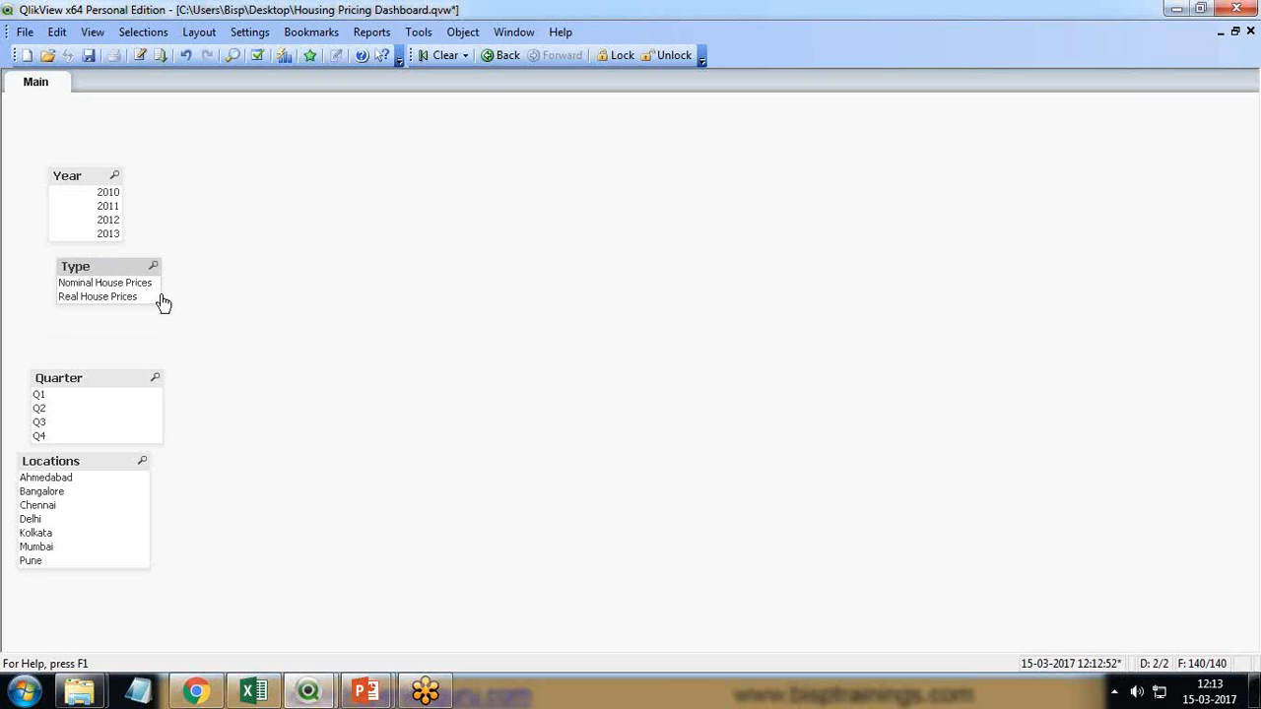
# Line up the Year, Type, Quarter and Locations list boxes in a tighter column, closing the gaps between them
pyautogui.moveTo(50, 378); pyautogui.dragTo(84, 351)
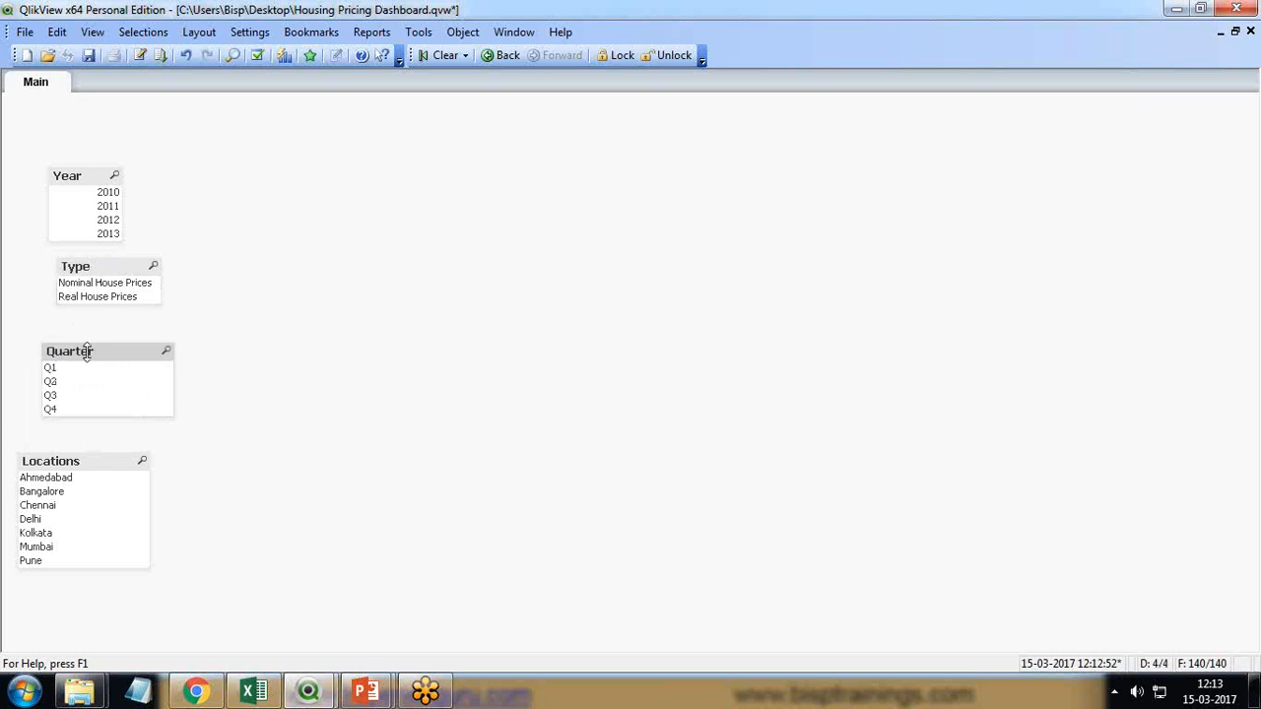
pyautogui.moveTo(93, 259); pyautogui.dragTo(79, 282)
pyautogui.moveTo(93, 270)
pyautogui.mouseDown()
pyautogui.moveTo(89, 244)
pyautogui.moveTo(97, 260)
pyautogui.mouseUp()
pyautogui.moveTo(83, 178); pyautogui.dragTo(81, 189)
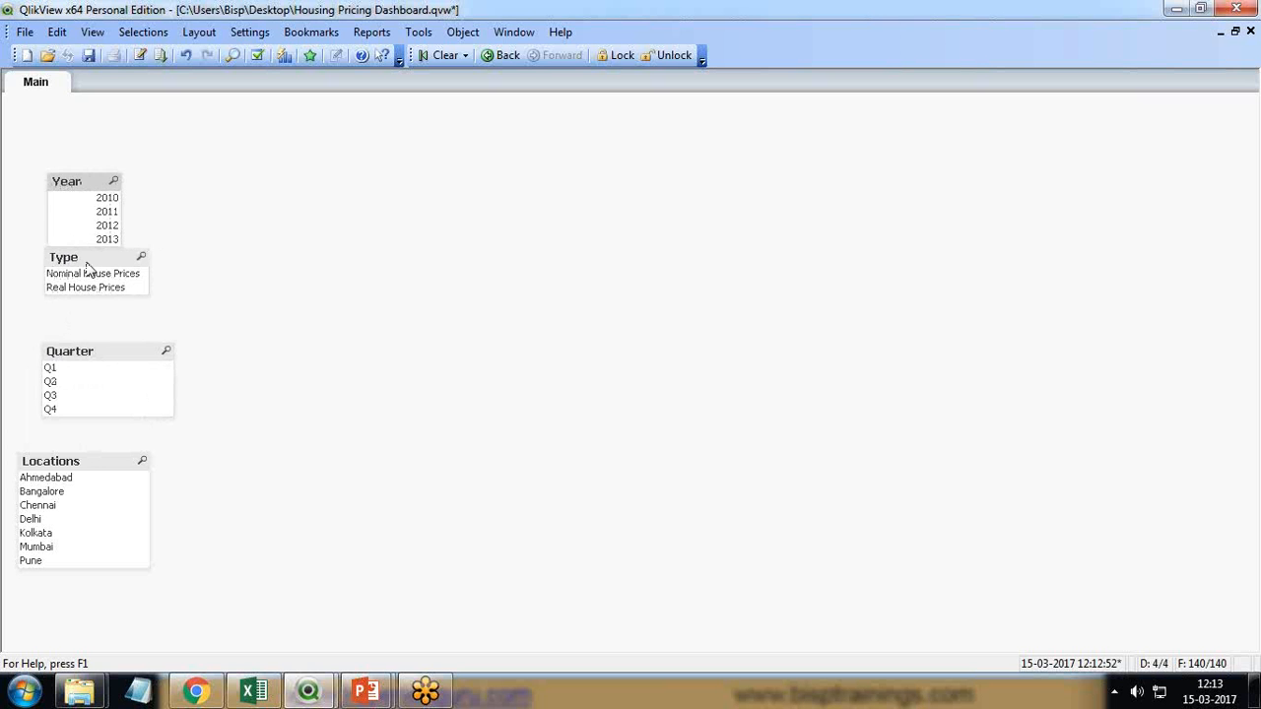
pyautogui.moveTo(87, 264); pyautogui.dragTo(84, 270)
pyautogui.moveTo(77, 358); pyautogui.dragTo(77, 337)
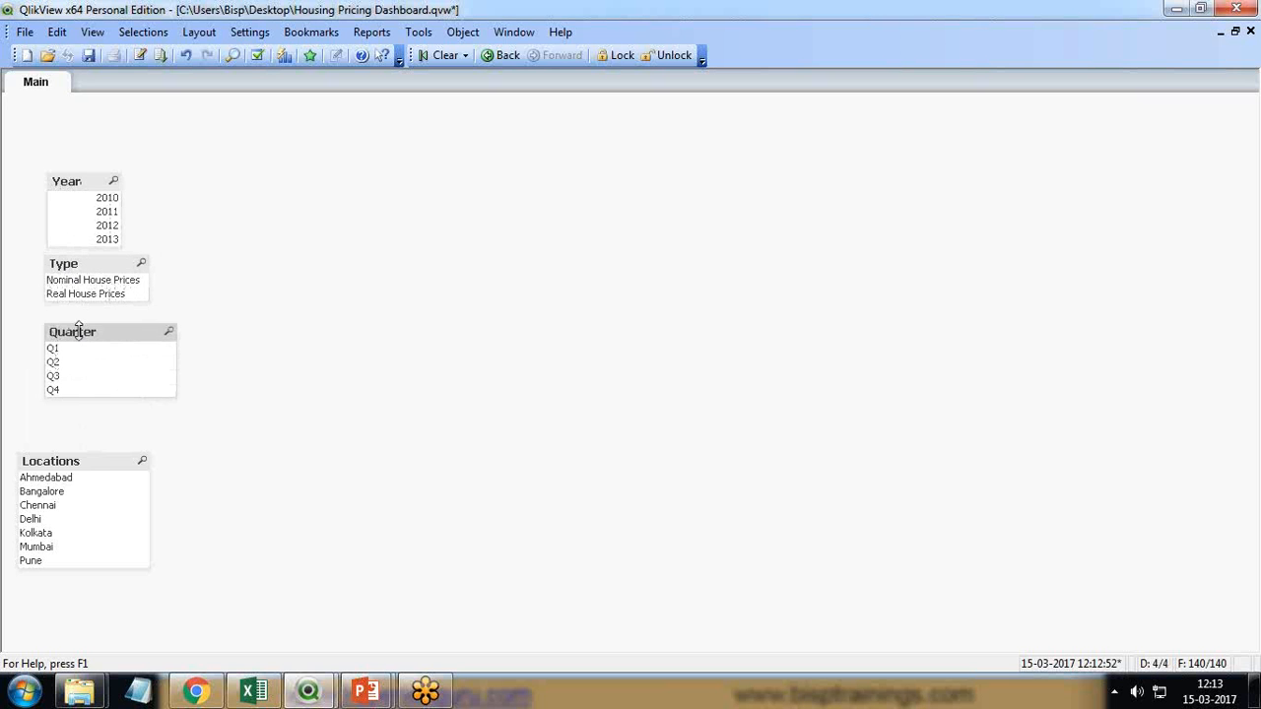
pyautogui.moveTo(63, 465); pyautogui.dragTo(95, 433)
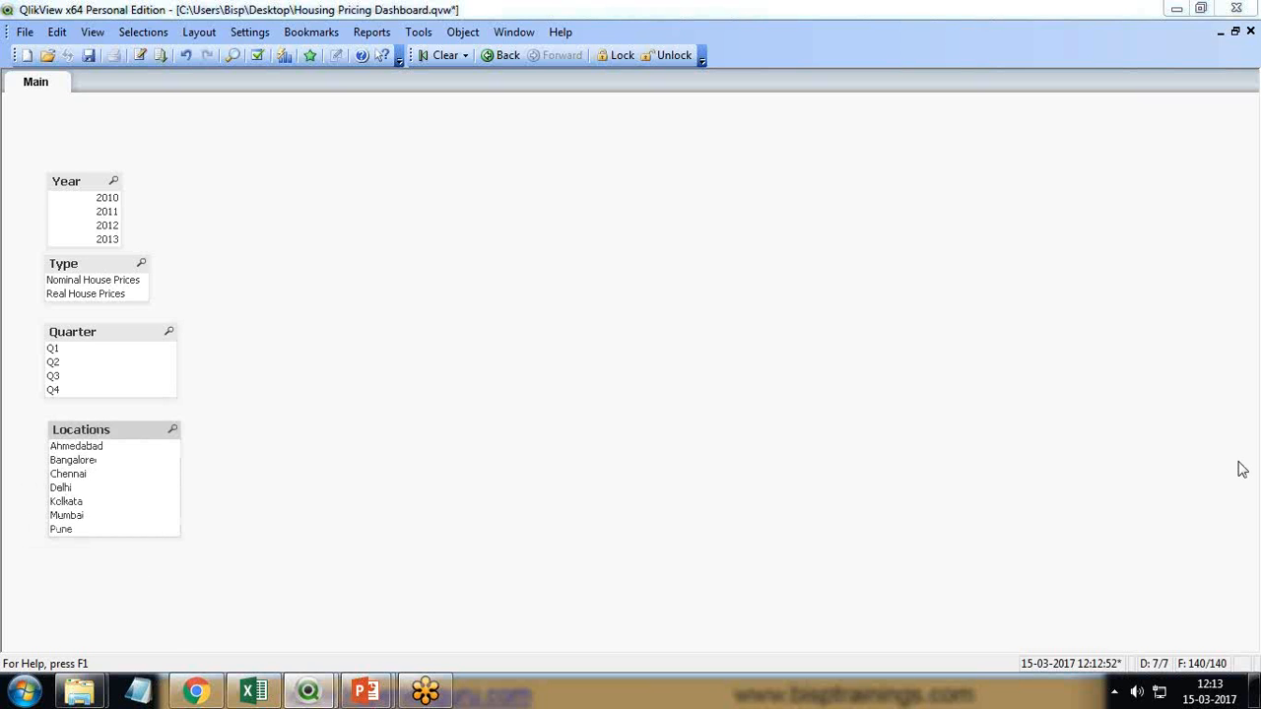
# Left-align the numbers in the Year list box, and shift the Quarter and Locations list boxes slightly left to line up with the column
pyautogui.rightClick(77, 181)
pyautogui.click(88, 191)
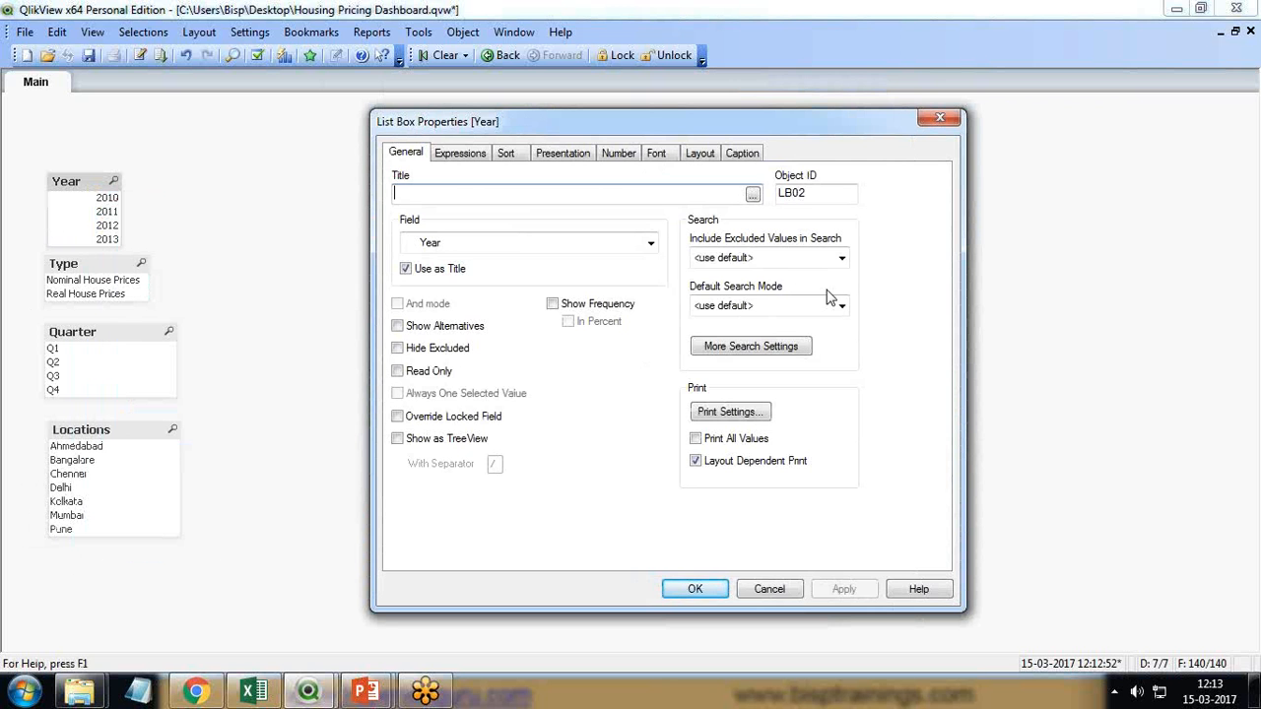
pyautogui.click(659, 155)
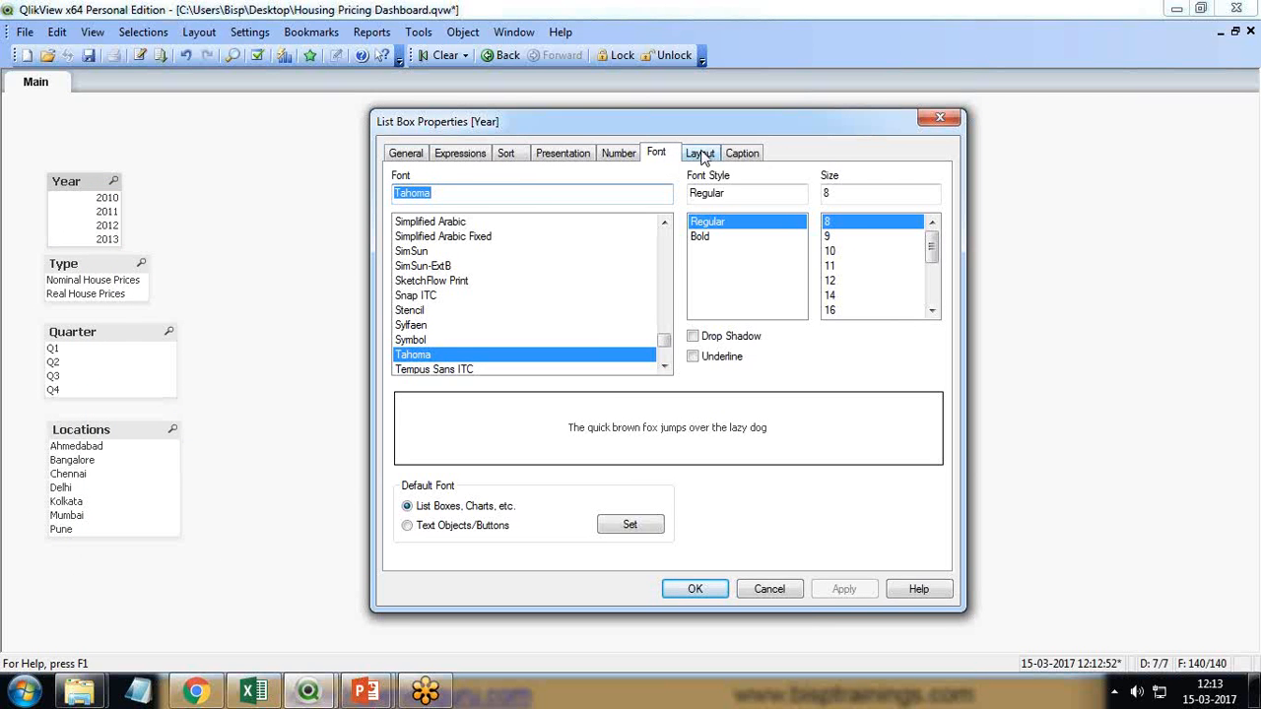
pyautogui.click(702, 155)
pyautogui.click(742, 154)
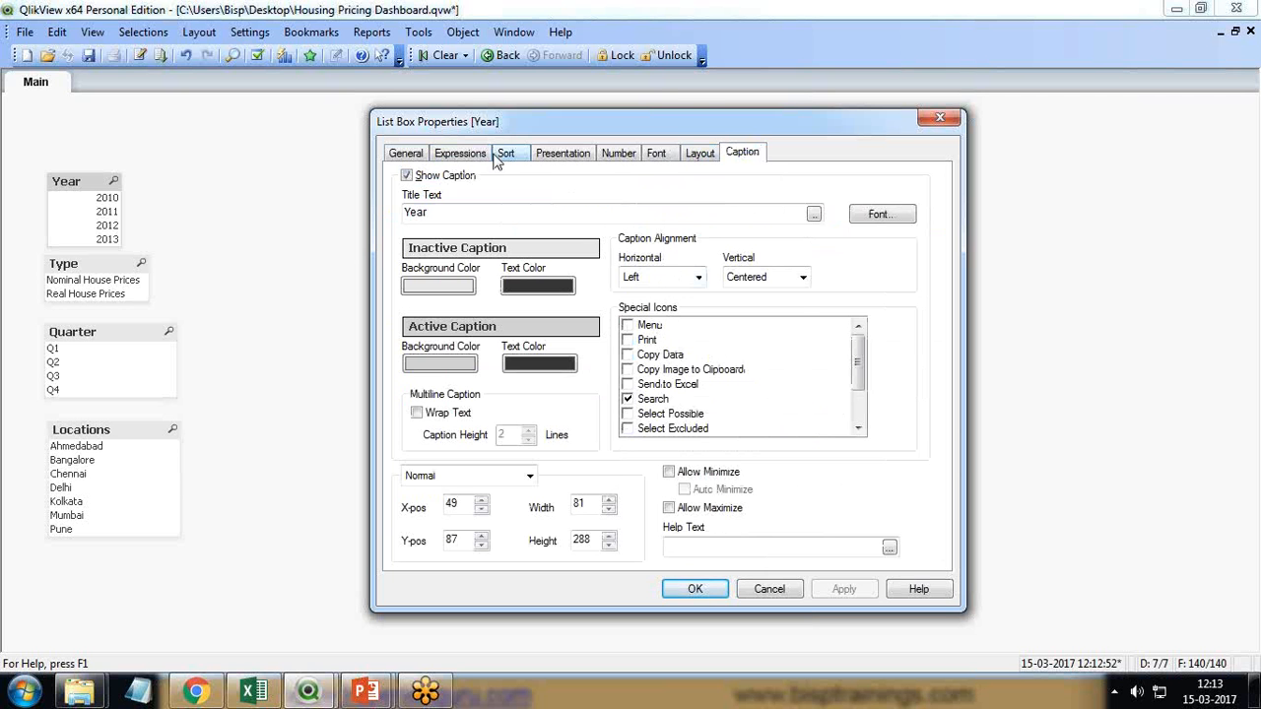
pyautogui.click(463, 156)
pyautogui.click(565, 156)
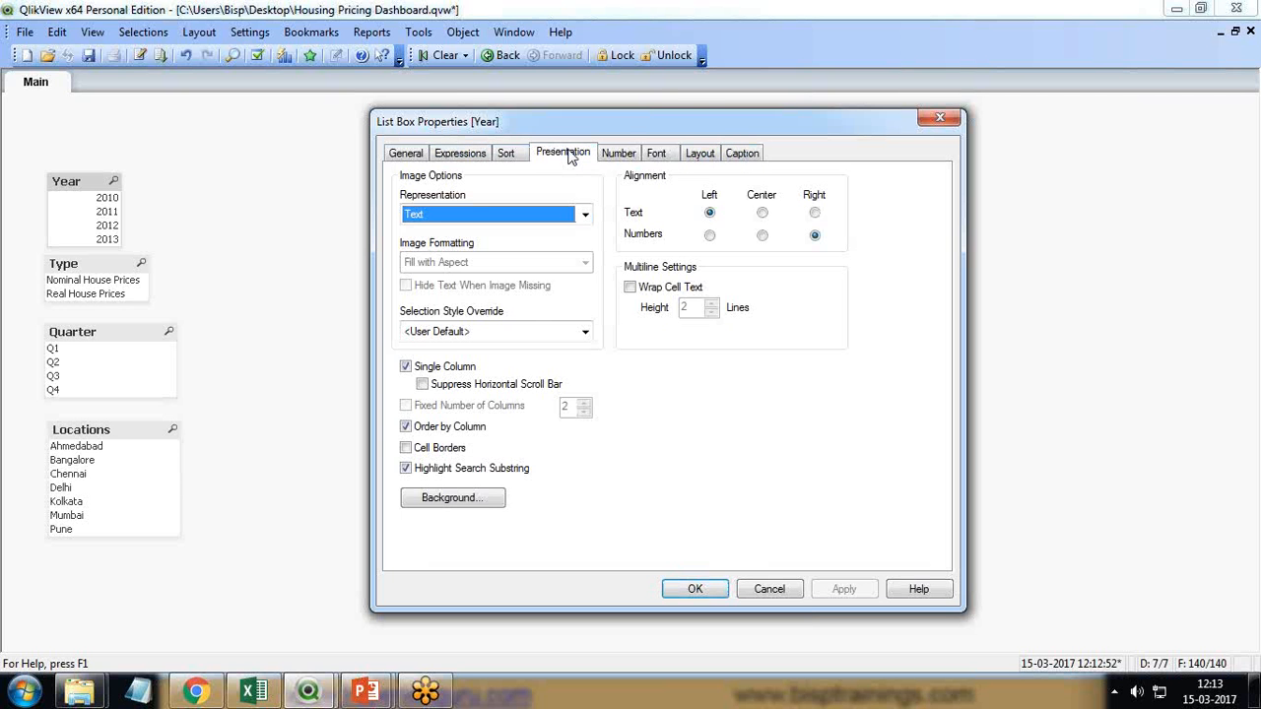
pyautogui.click(709, 236)
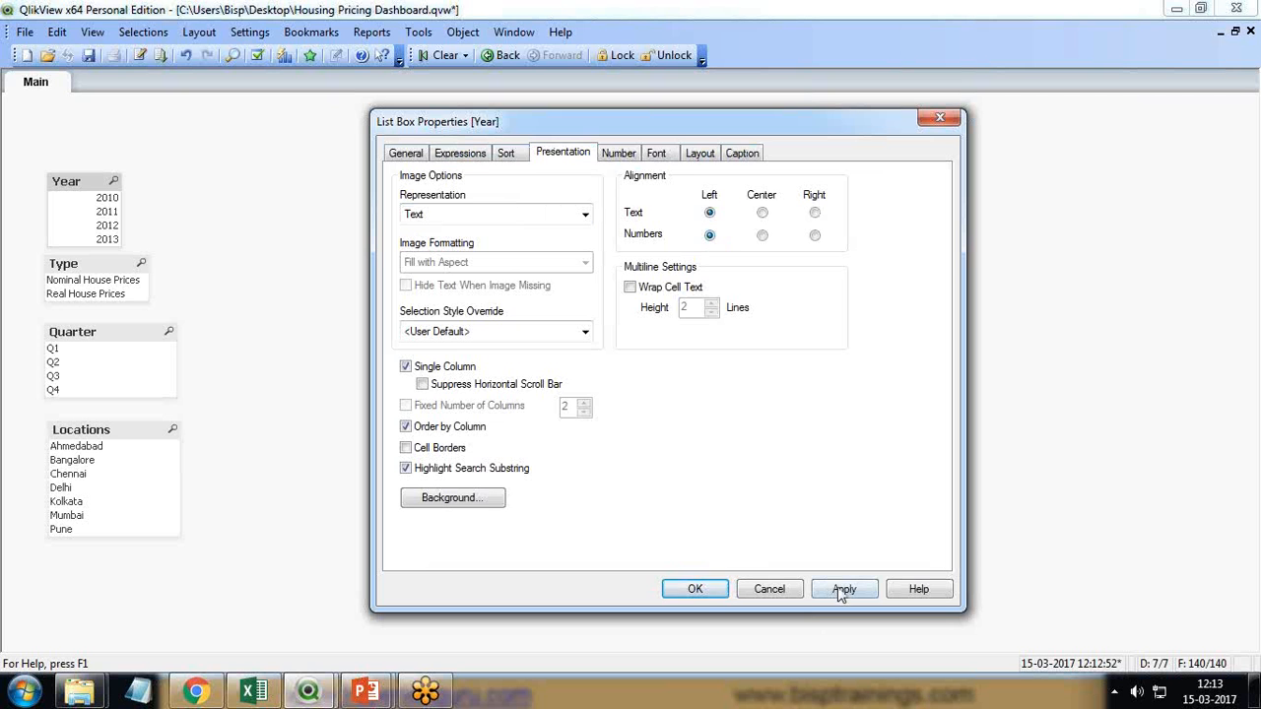
pyautogui.click(843, 589)
pyautogui.click(691, 589)
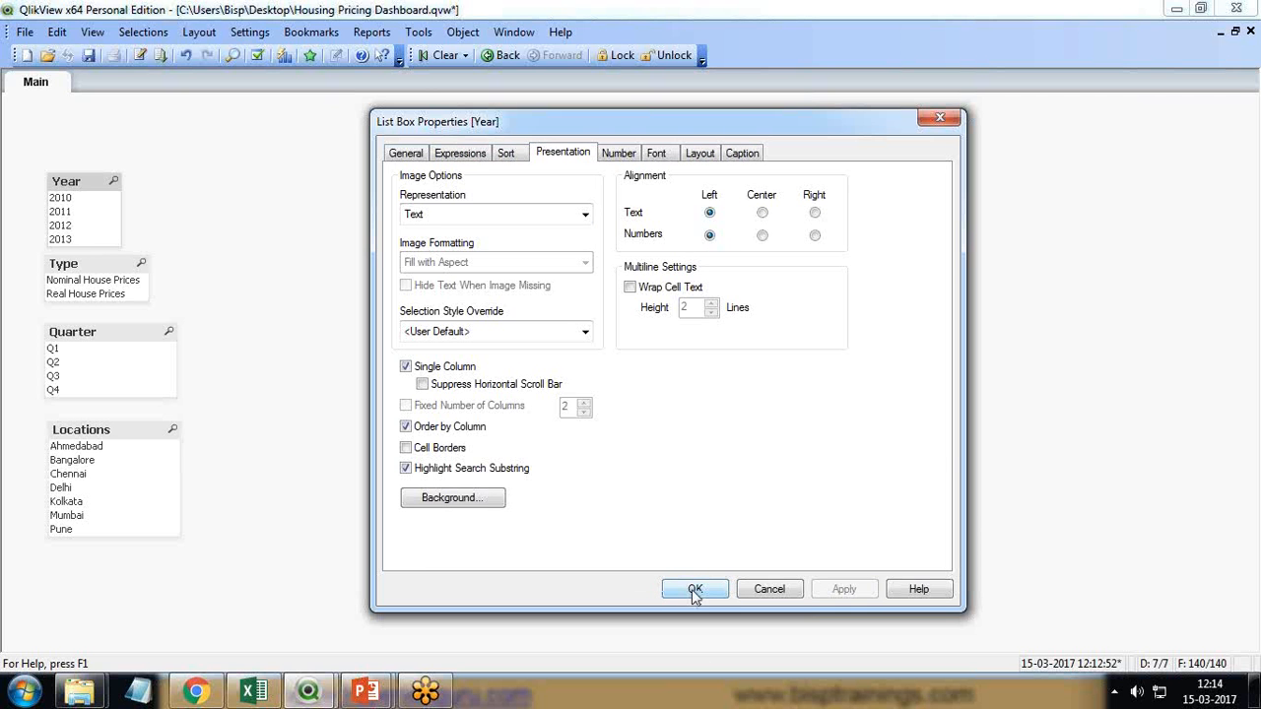
pyautogui.moveTo(92, 335); pyautogui.dragTo(86, 335)
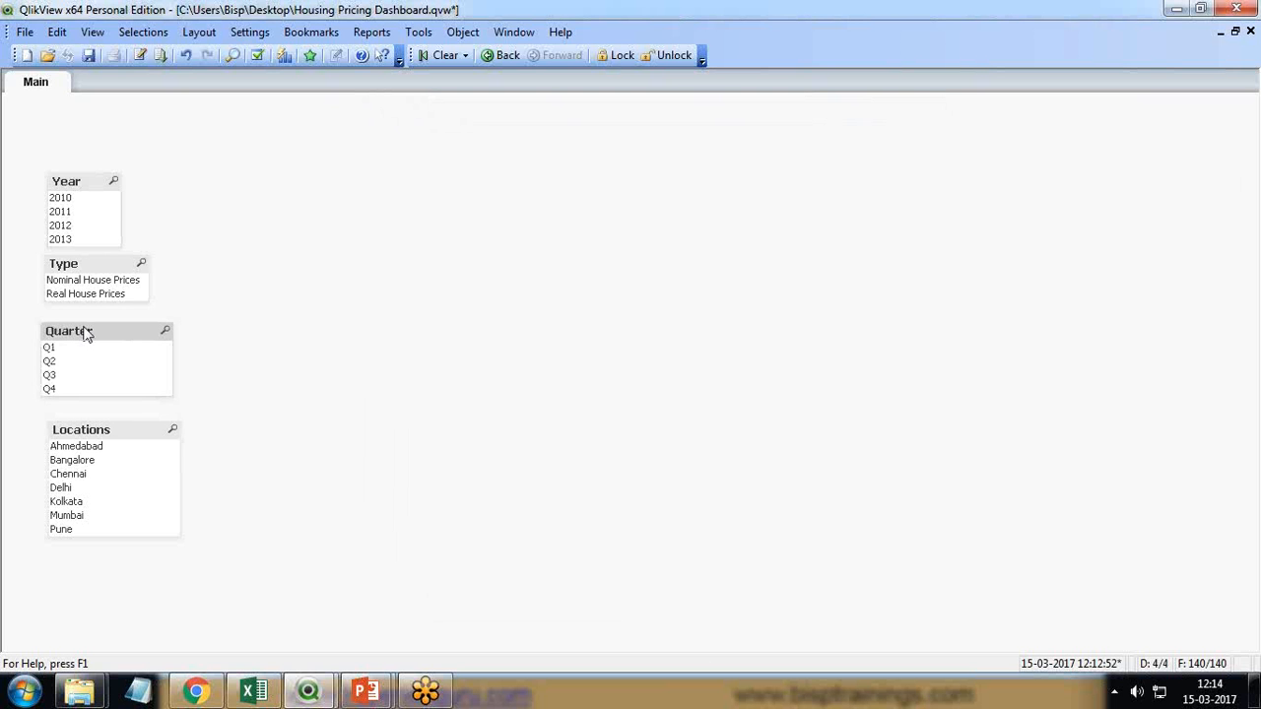
pyautogui.moveTo(75, 430); pyautogui.dragTo(65, 424)
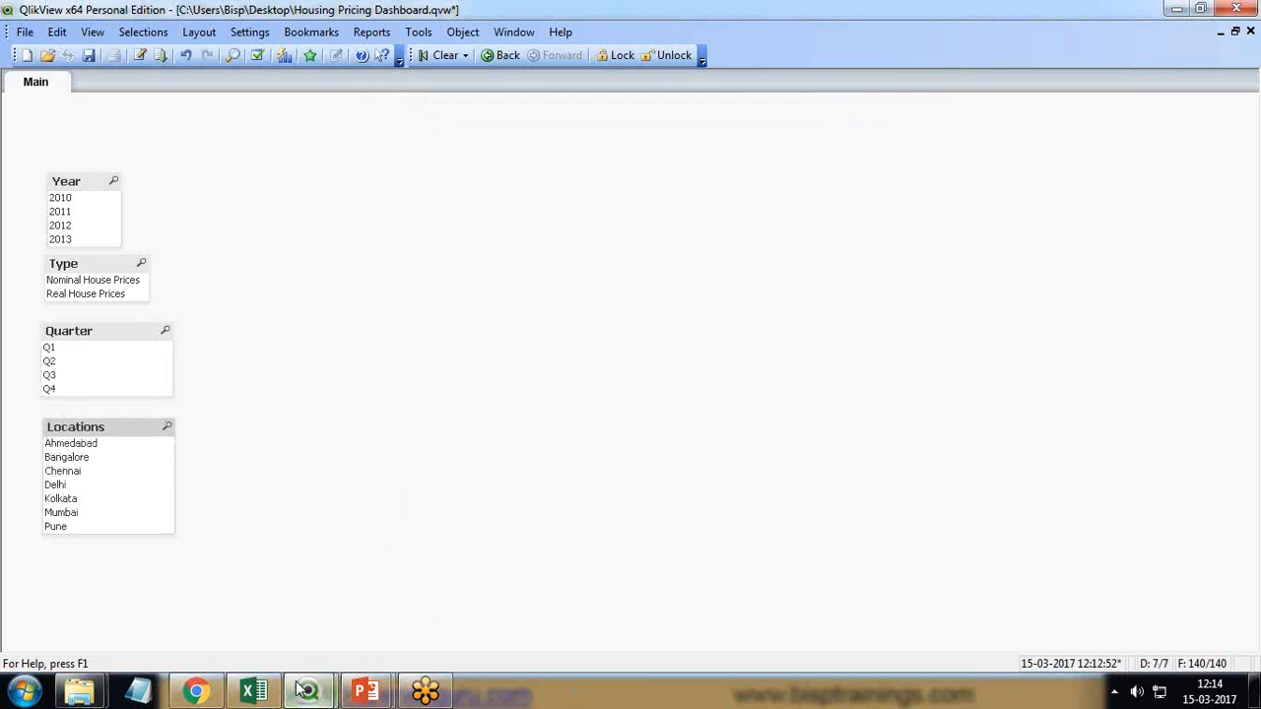
# Examine which fields the search object on the finished Indian Housing Market dashboard covers, and return to the new document
pyautogui.moveTo(309, 690)
pyautogui.click(208, 598)
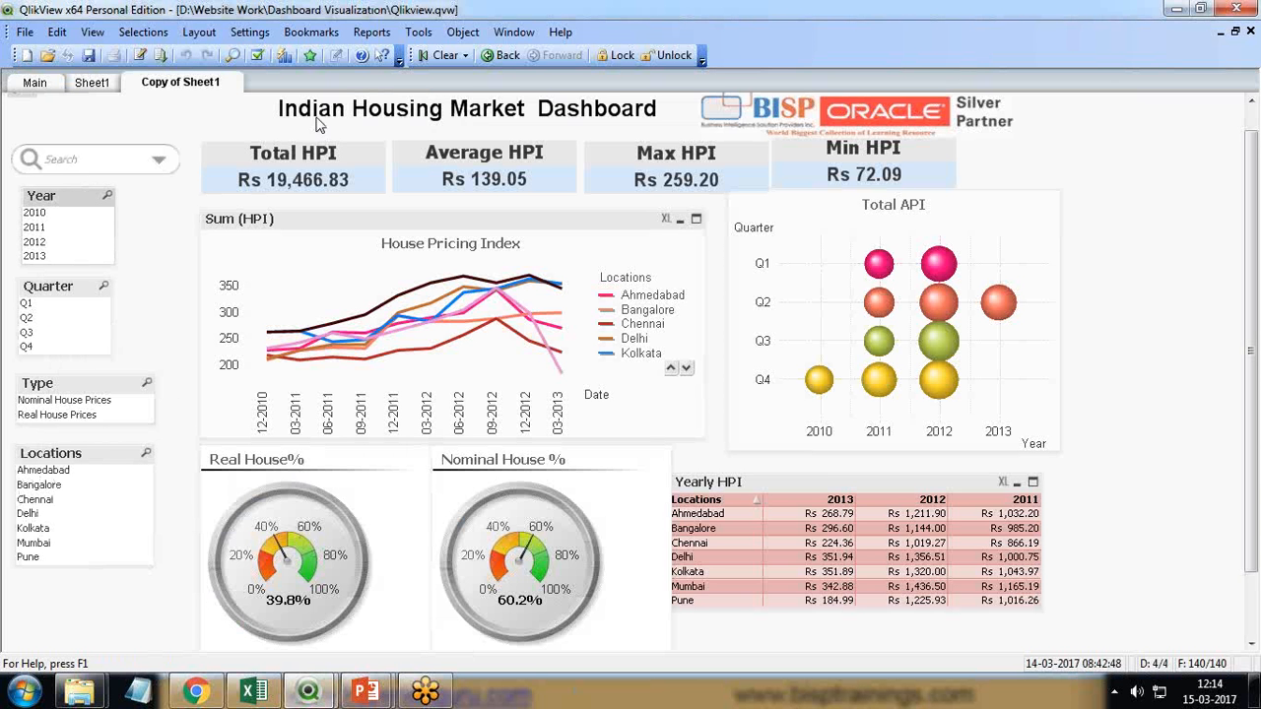
pyautogui.click(111, 158)
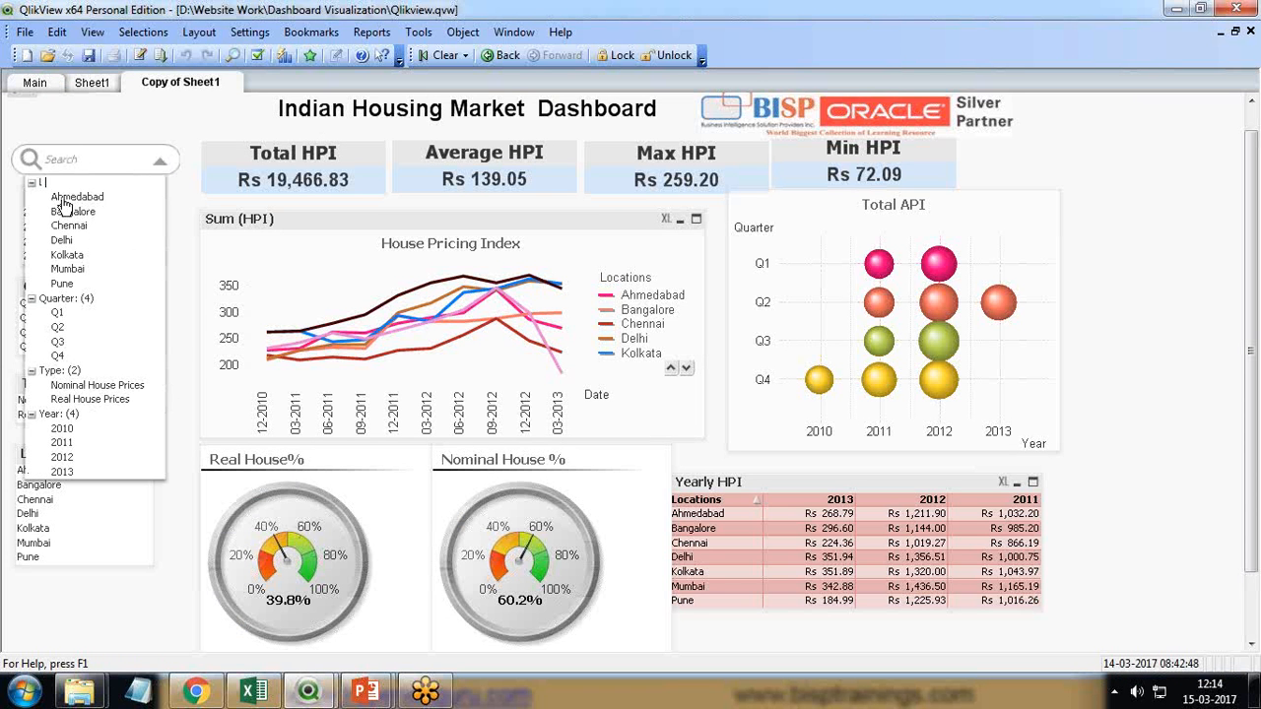
pyautogui.click(33, 185)
pyautogui.click(31, 197)
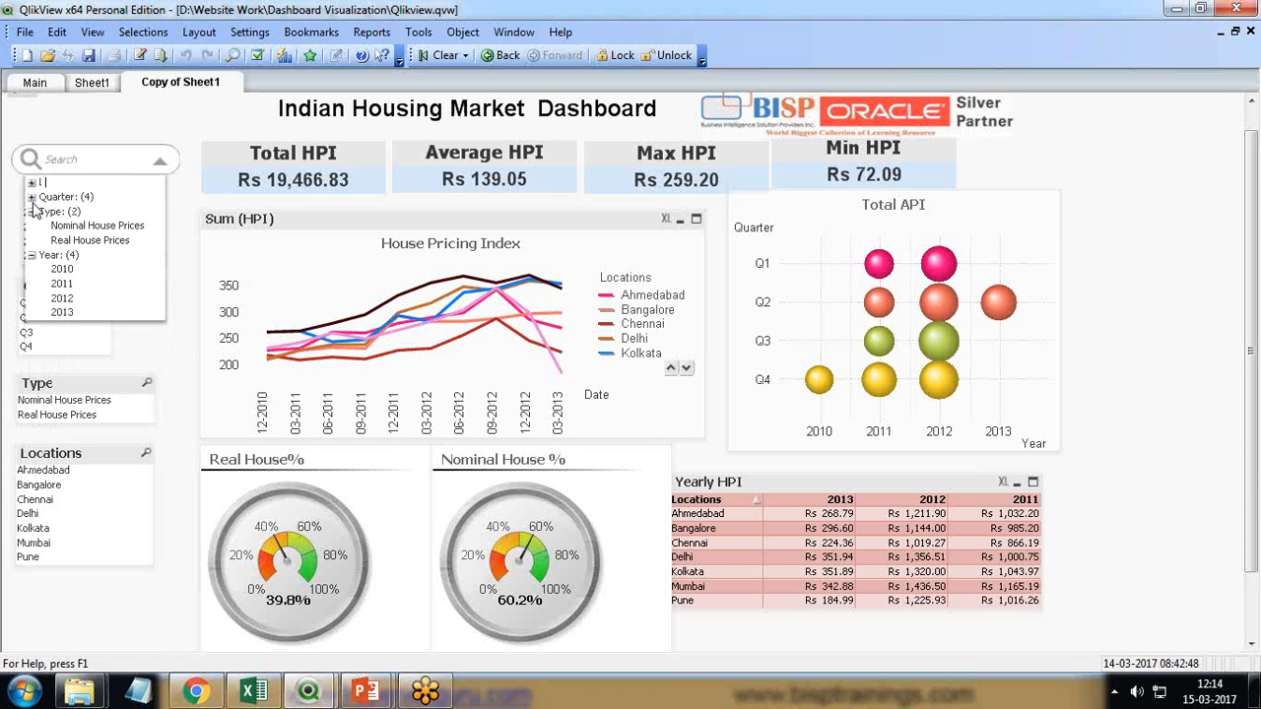
pyautogui.hotkey('alt', 'Tab')
# Add a search object to the Main sheet that searches the selected fields Year, Locations, Date, Quarter, Type and Month
pyautogui.rightClick(314, 170)
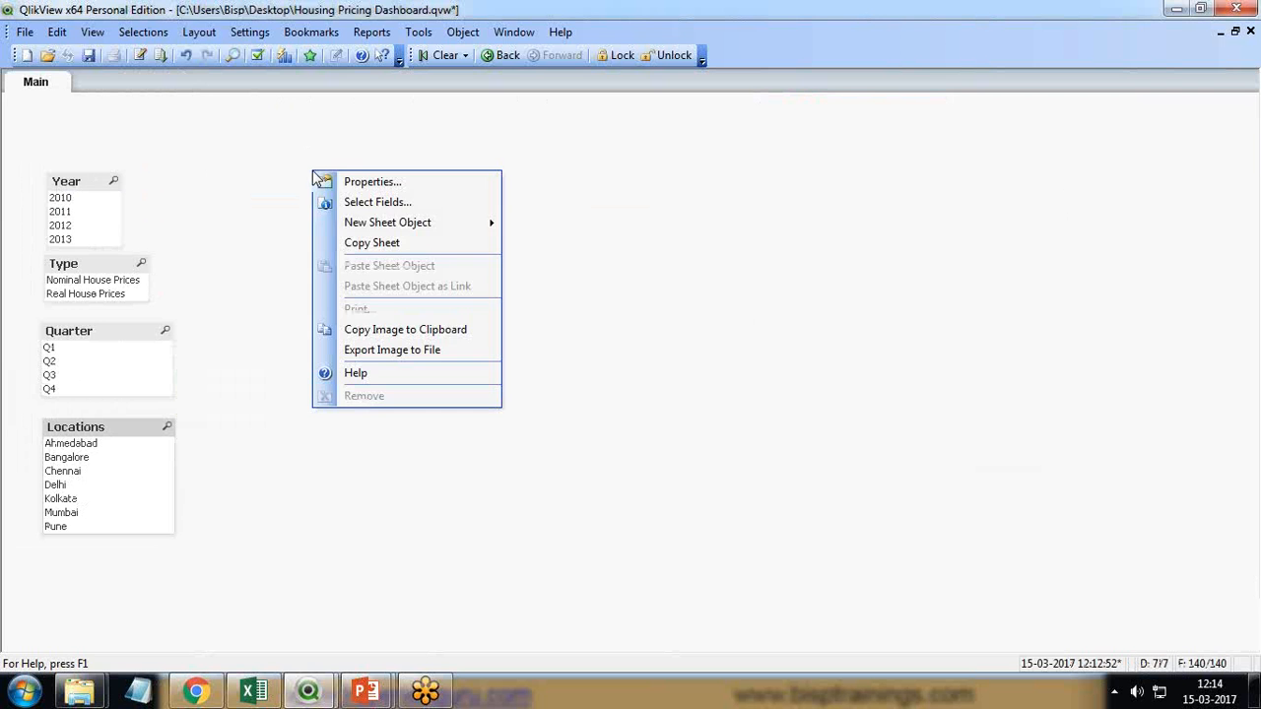
pyautogui.moveTo(409, 226)
pyautogui.click(589, 469)
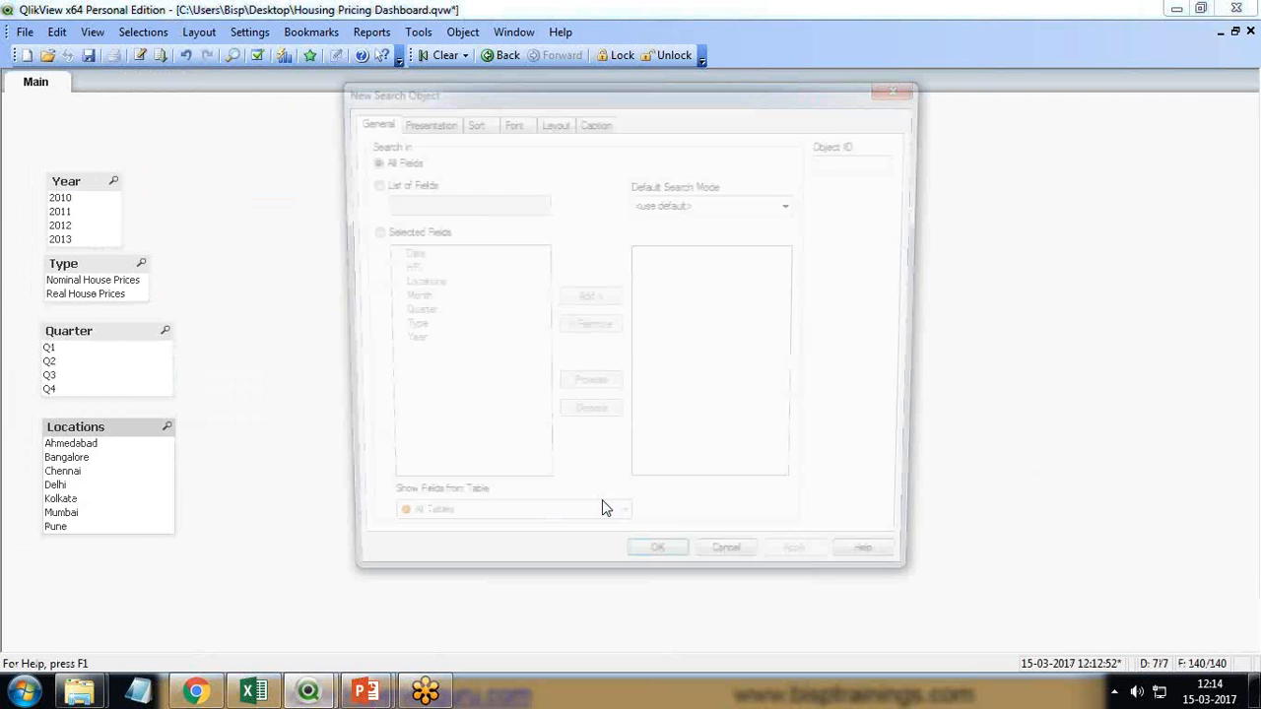
pyautogui.click(365, 232)
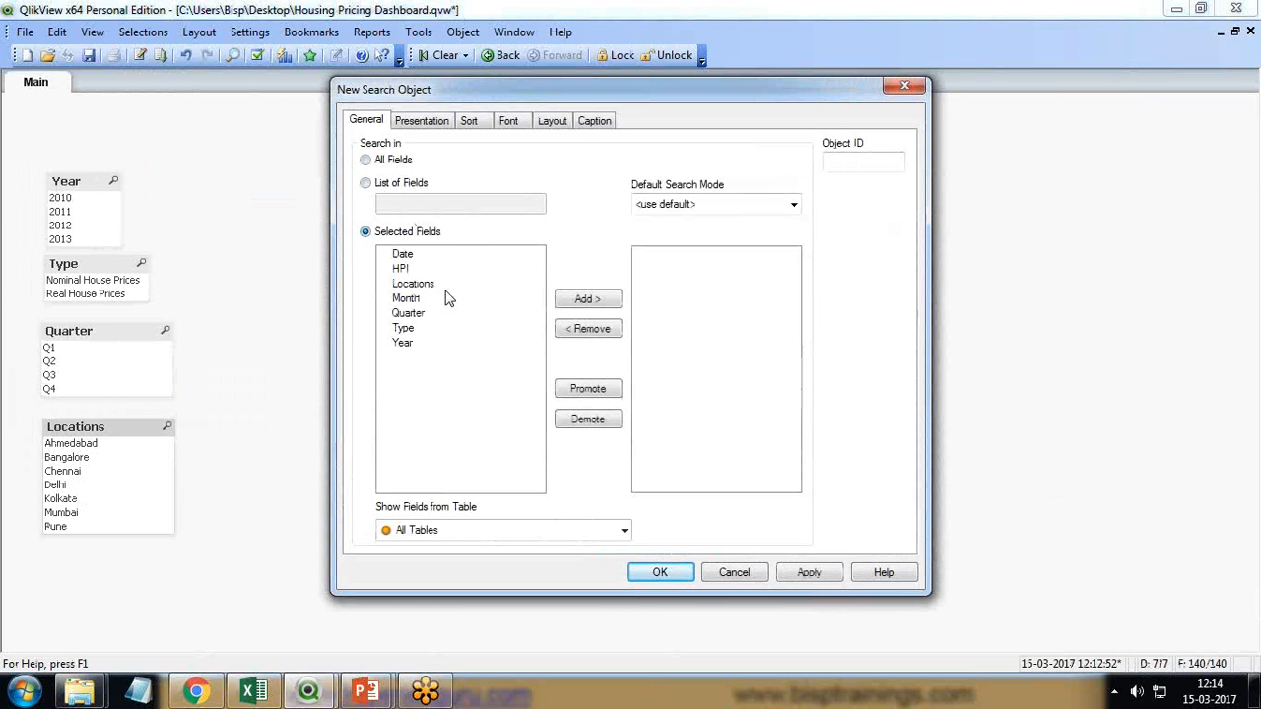
pyautogui.click(406, 342)
pyautogui.click(571, 302)
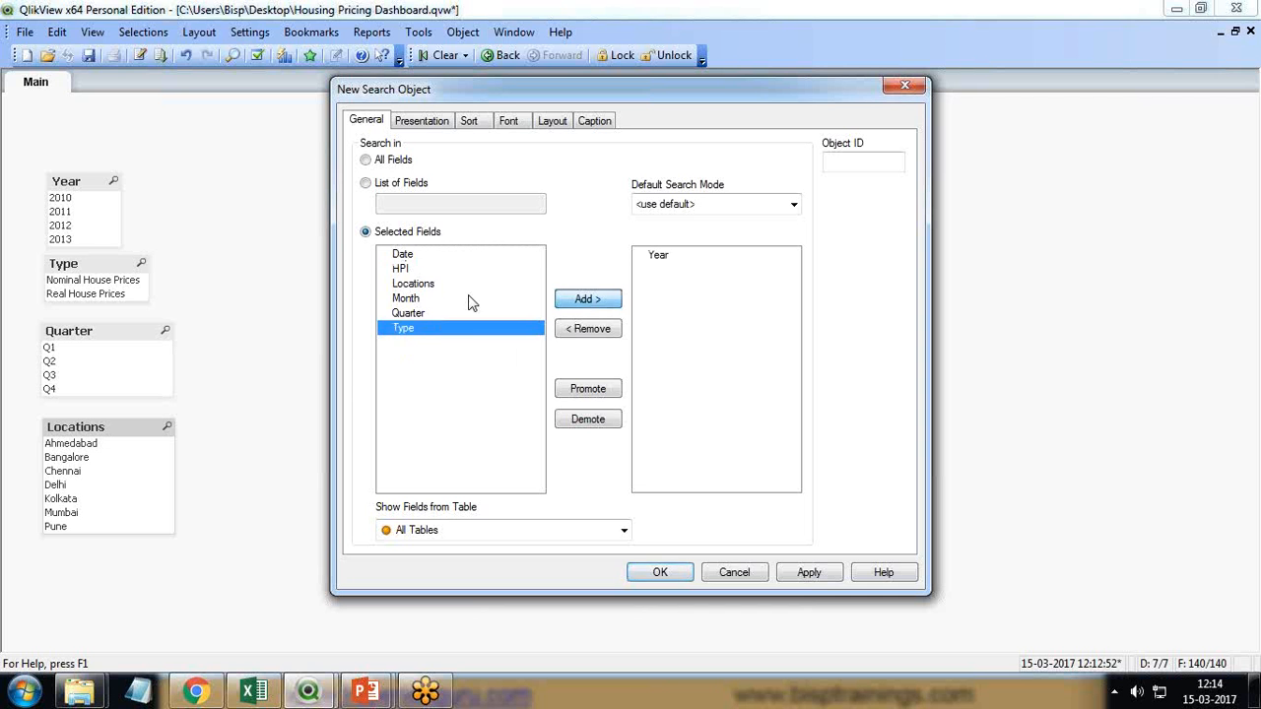
pyautogui.click(415, 284)
pyautogui.click(589, 300)
pyautogui.click(400, 255)
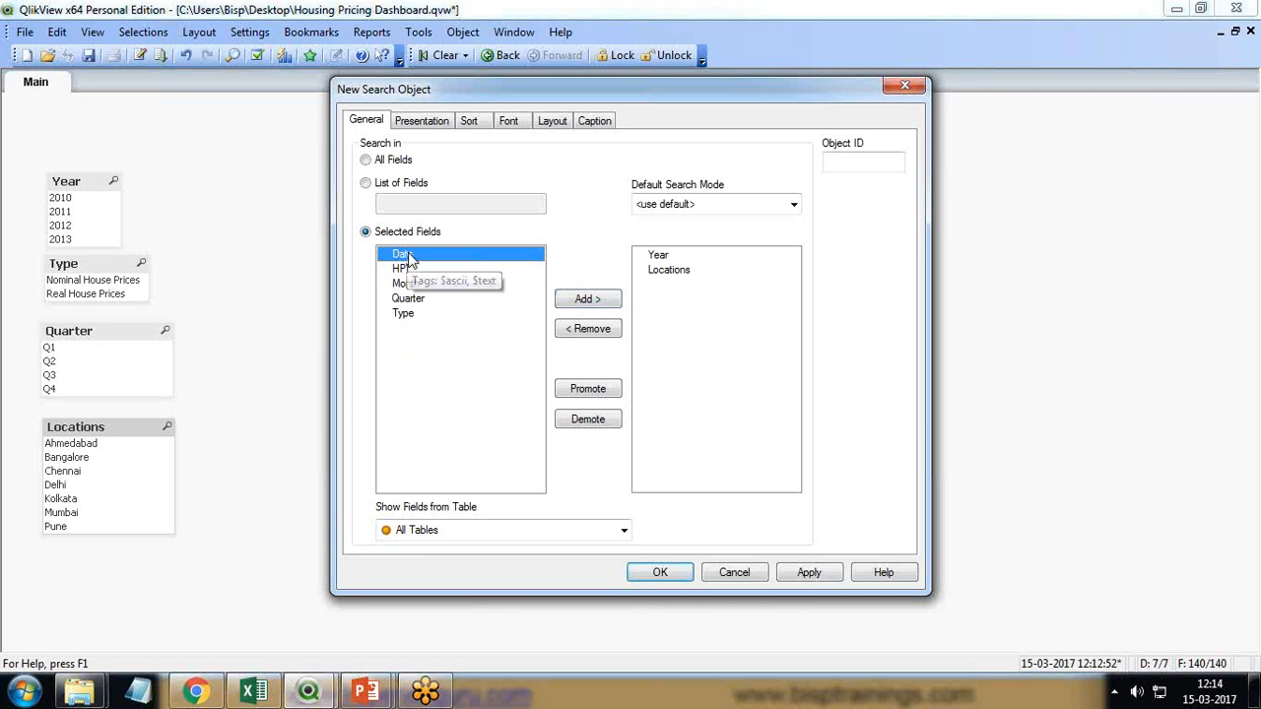
pyautogui.click(583, 301)
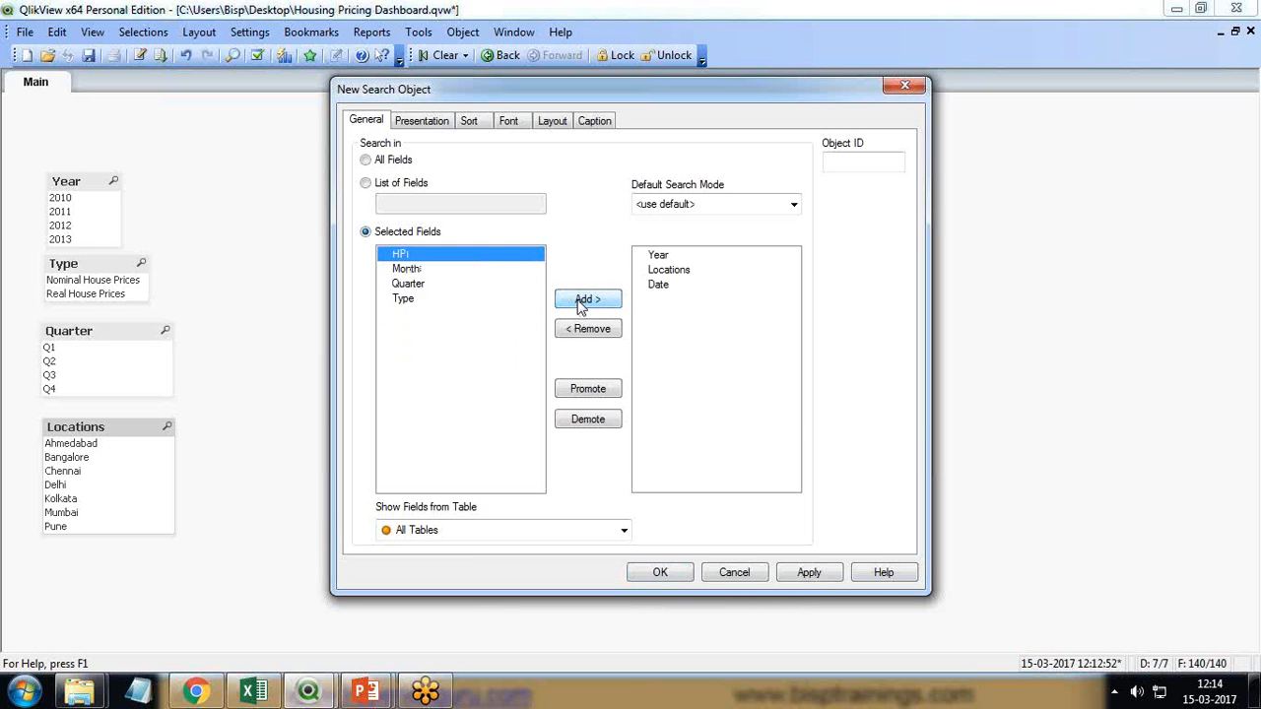
pyautogui.click(406, 285)
pyautogui.click(585, 301)
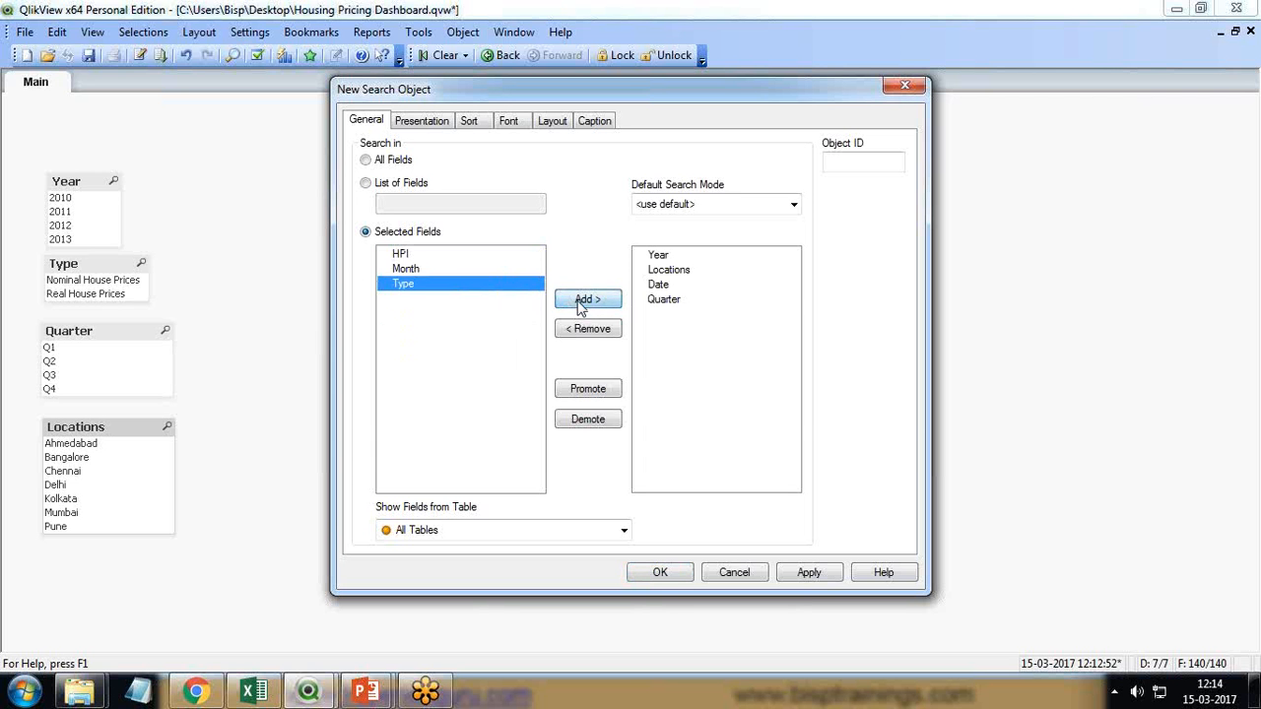
pyautogui.click(587, 301)
pyautogui.click(593, 301)
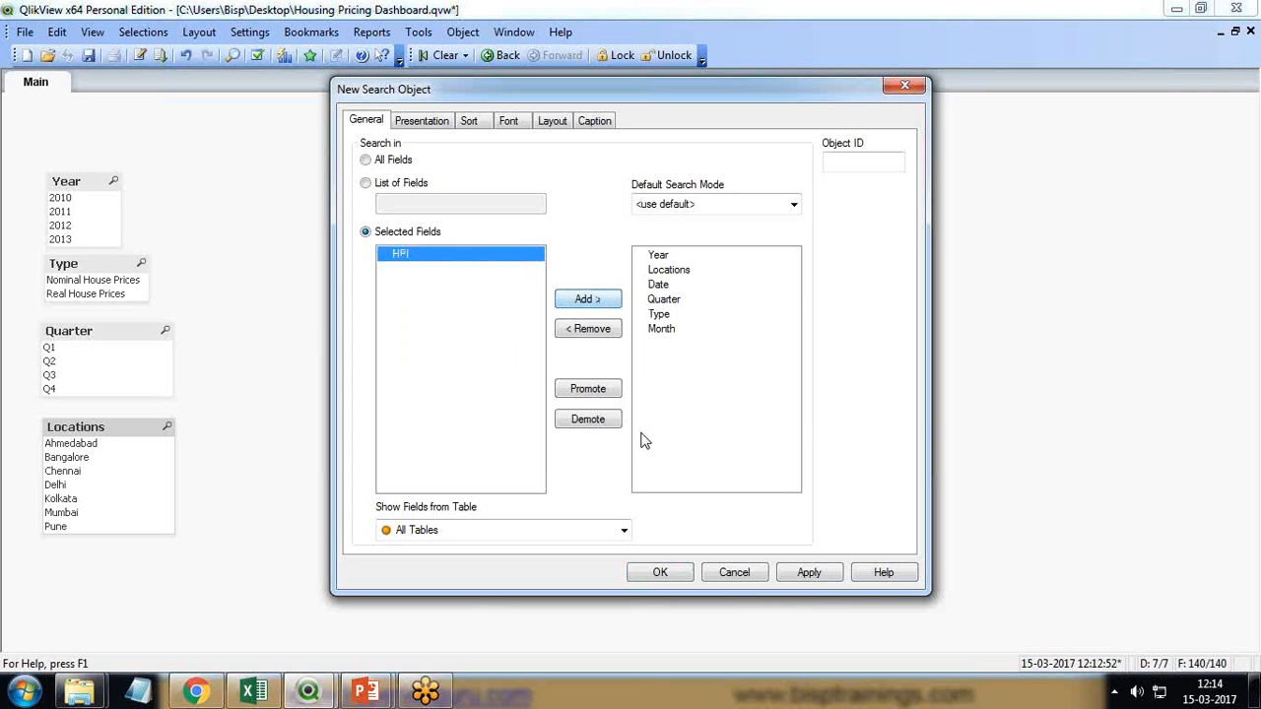
pyautogui.click(661, 572)
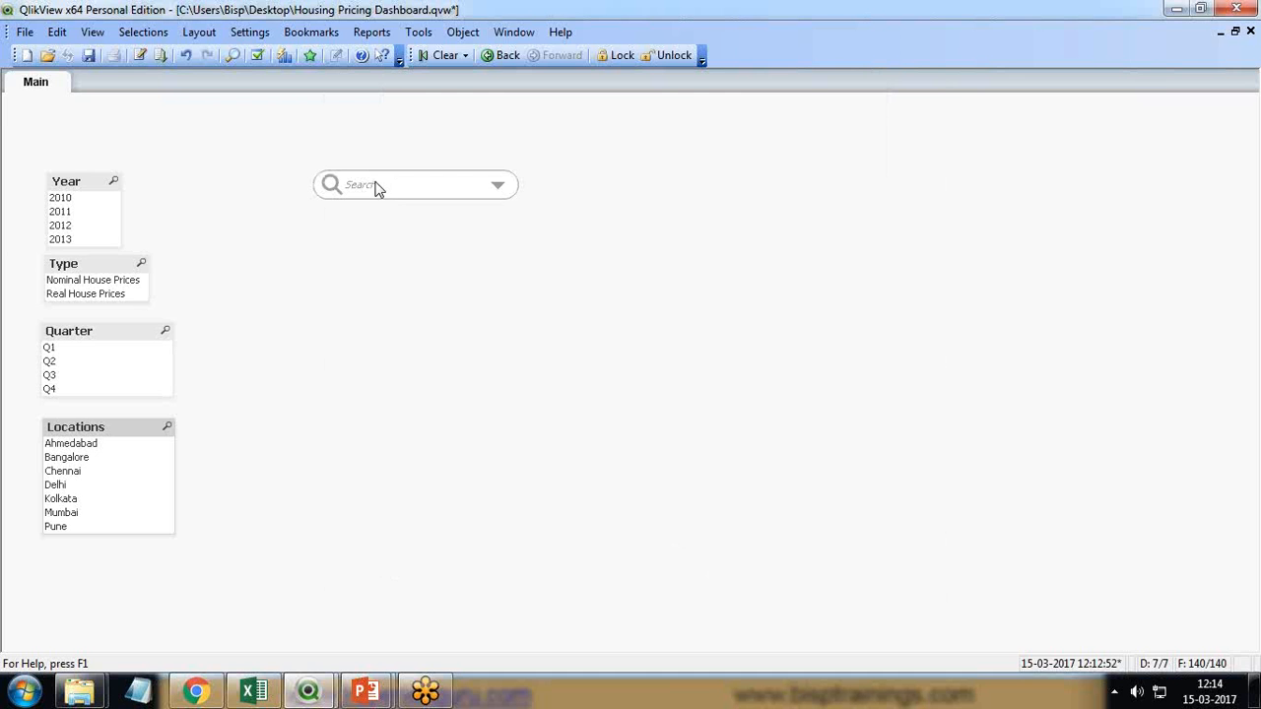
# Place the search object above the Year list box and shift it together with all four list boxes down the sheet
pyautogui.moveTo(374, 185); pyautogui.dragTo(85, 137)
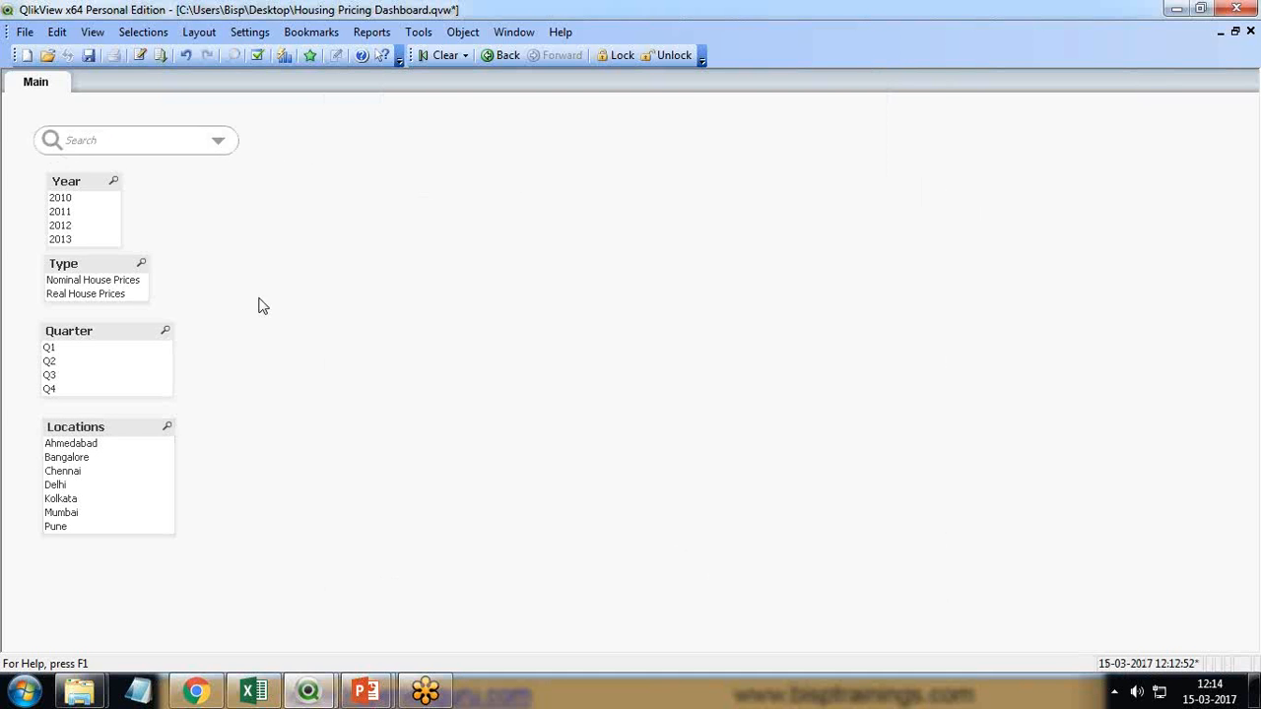
pyautogui.moveTo(5, 110); pyautogui.dragTo(312, 641)
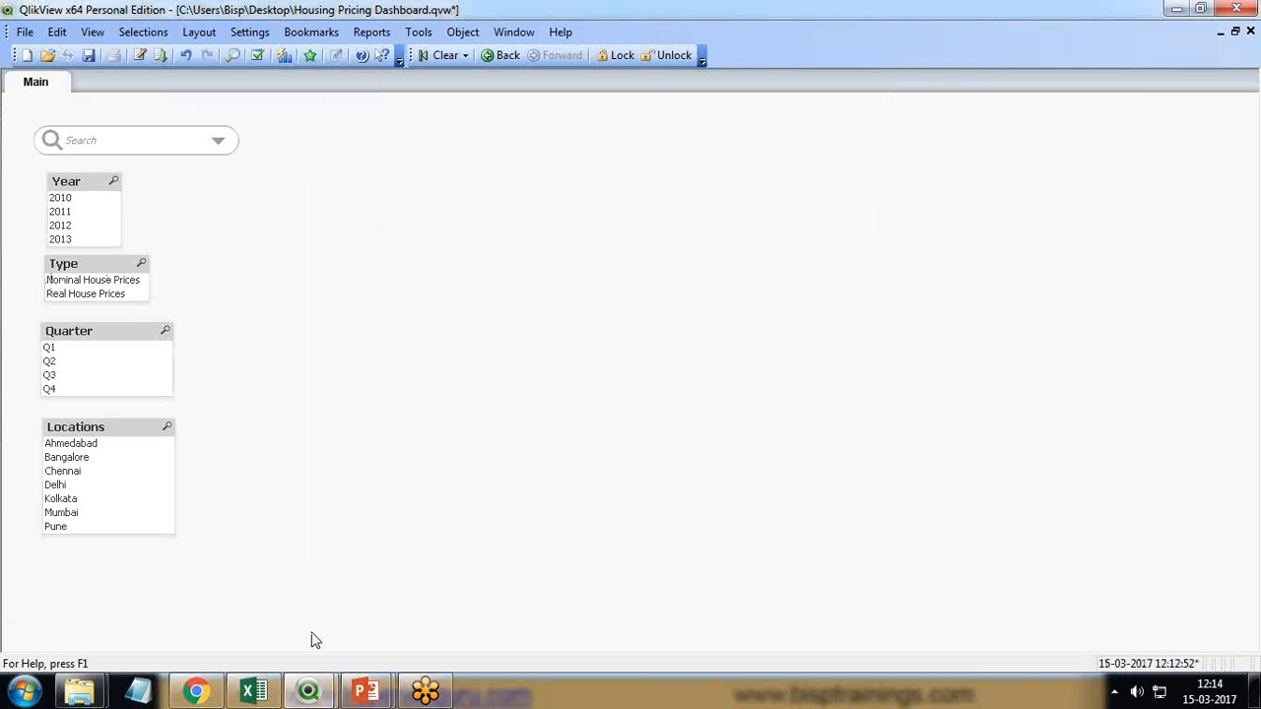
pyautogui.press('Down')
pyautogui.press('Down')
pyautogui.press('Down')
pyautogui.press('Down')
pyautogui.press('Down')
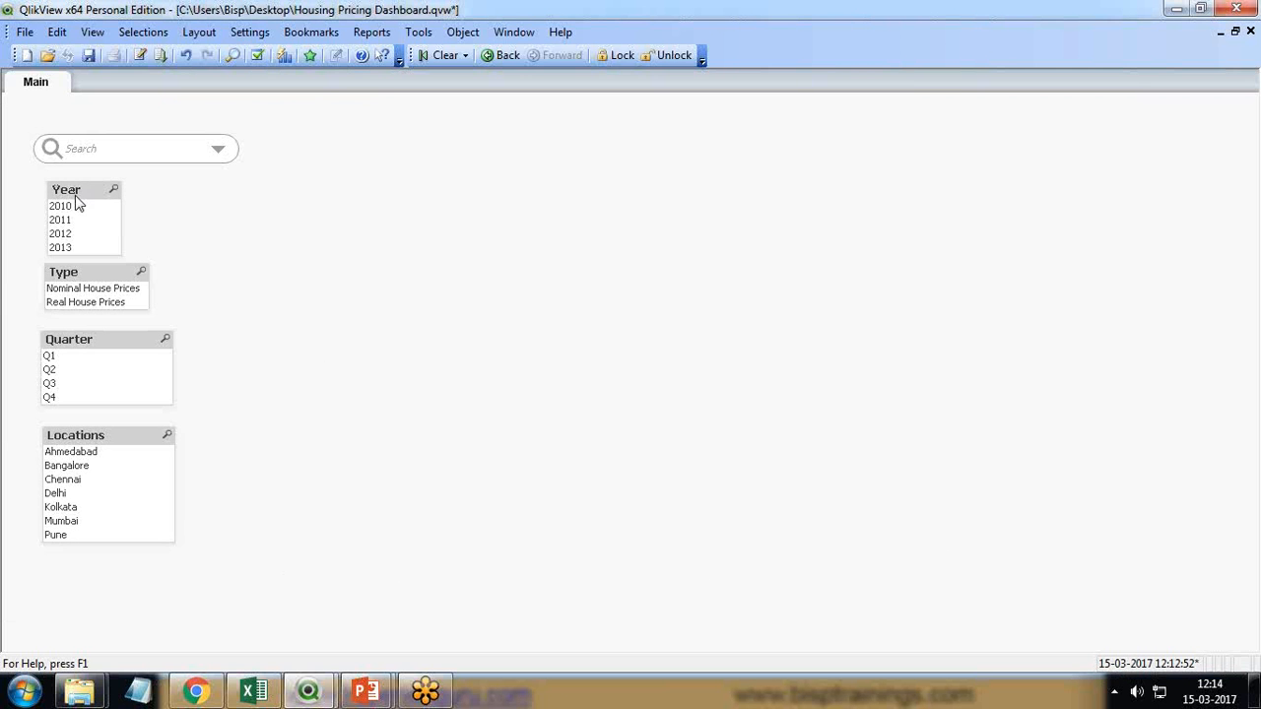
pyautogui.moveTo(75, 192); pyautogui.dragTo(79, 226)
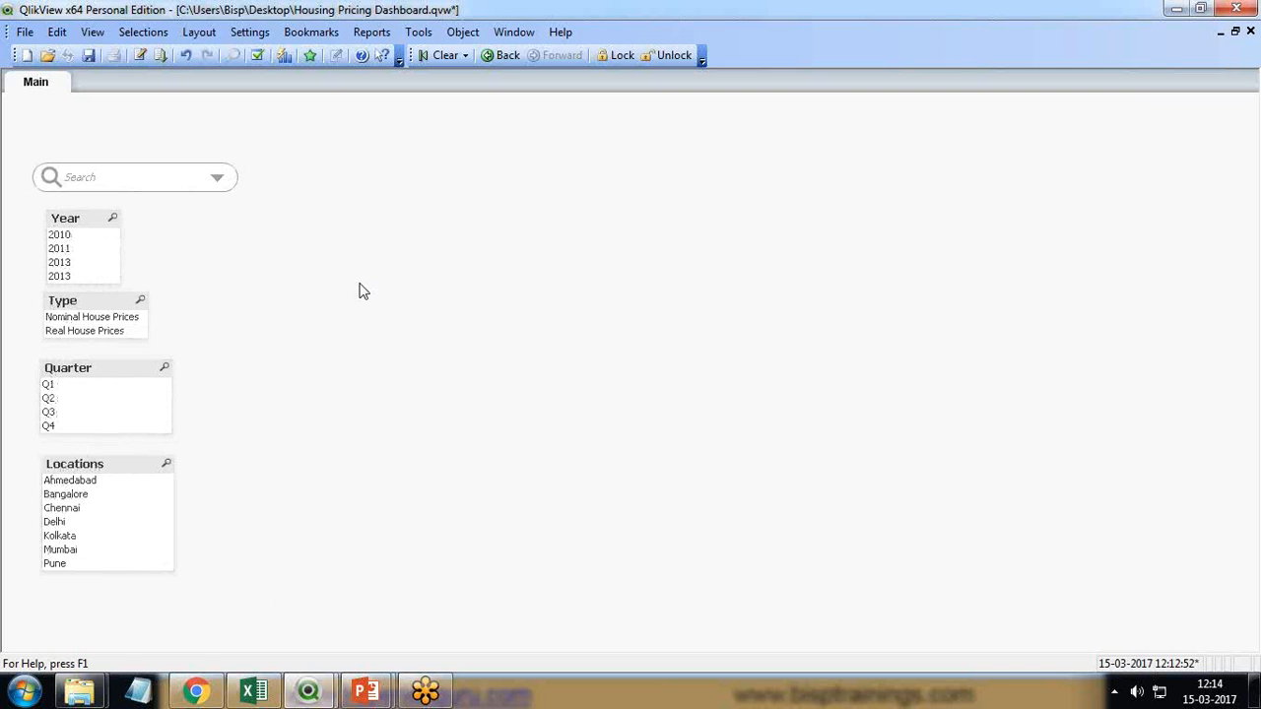
# Start a new text object on the sheet with the text "Indian Housing Market Dashboard"
pyautogui.rightClick(385, 199)
pyautogui.moveTo(463, 251)
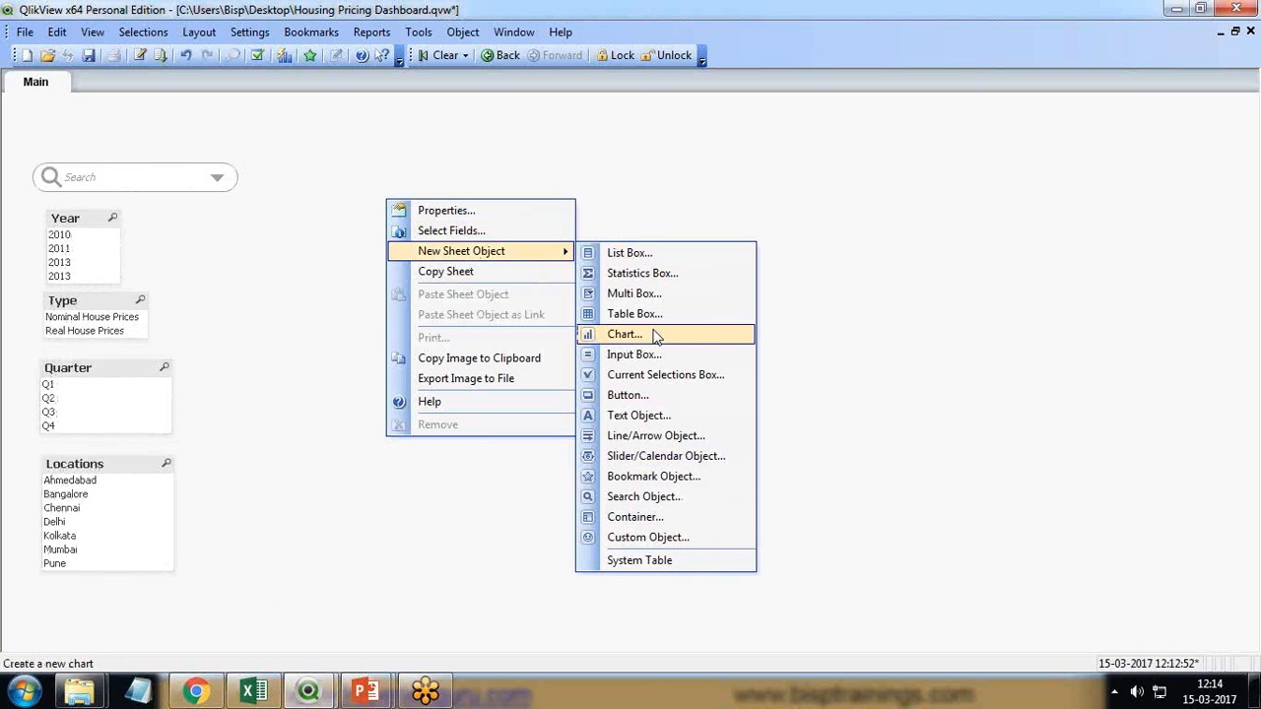
pyautogui.click(638, 416)
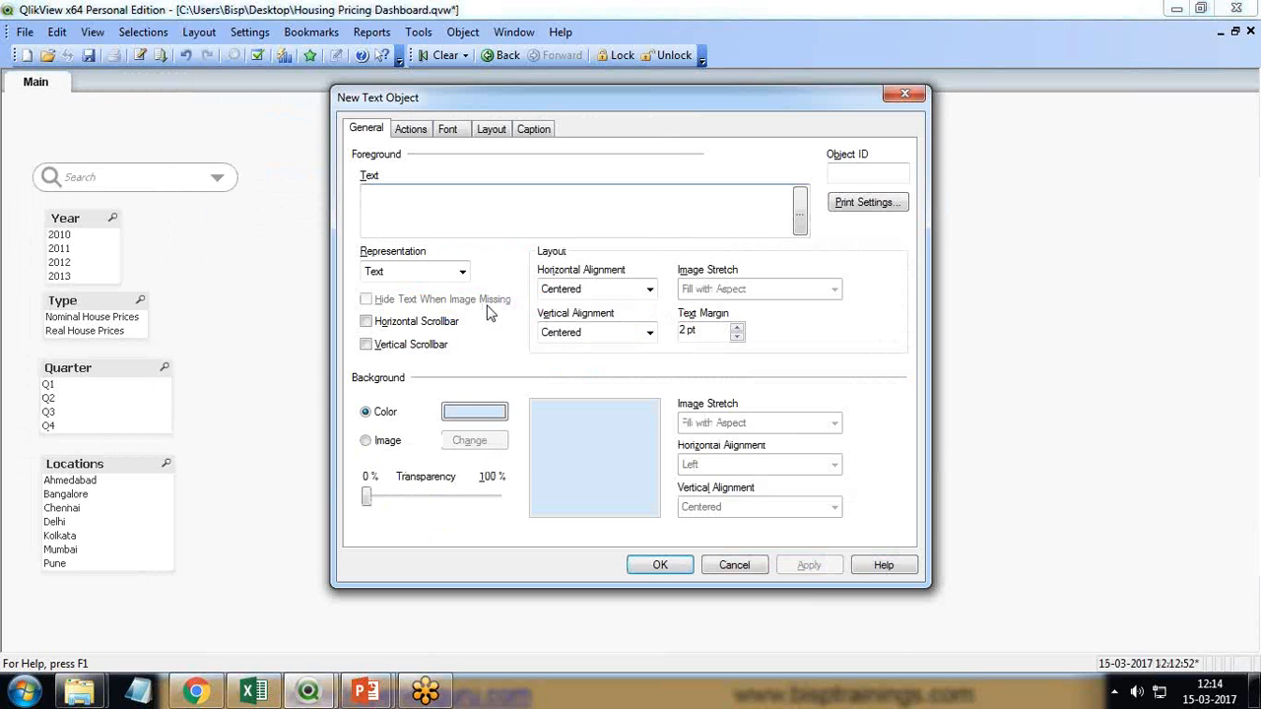
pyautogui.click(432, 212)
pyautogui.write('Indian ')
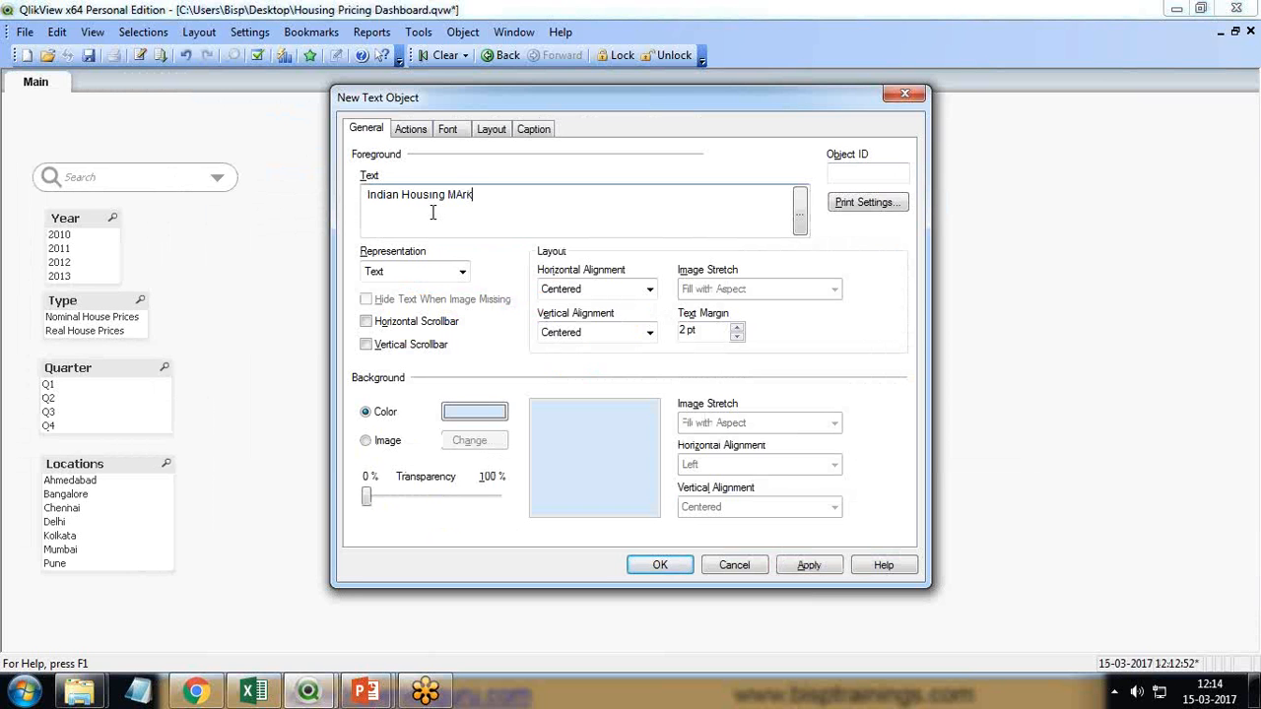
pyautogui.write('Housing Market Dashboard')
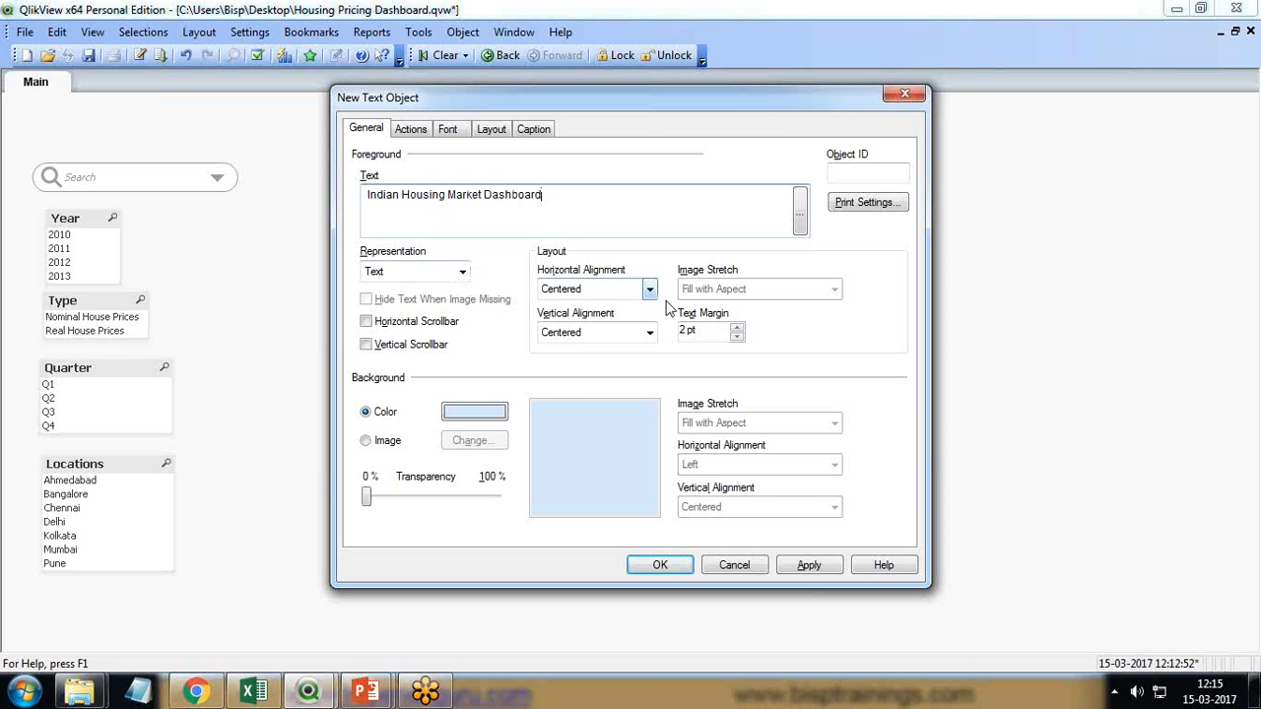
# Set the title text's font to bold, size 14, and finish creating the text object
pyautogui.click(447, 129)
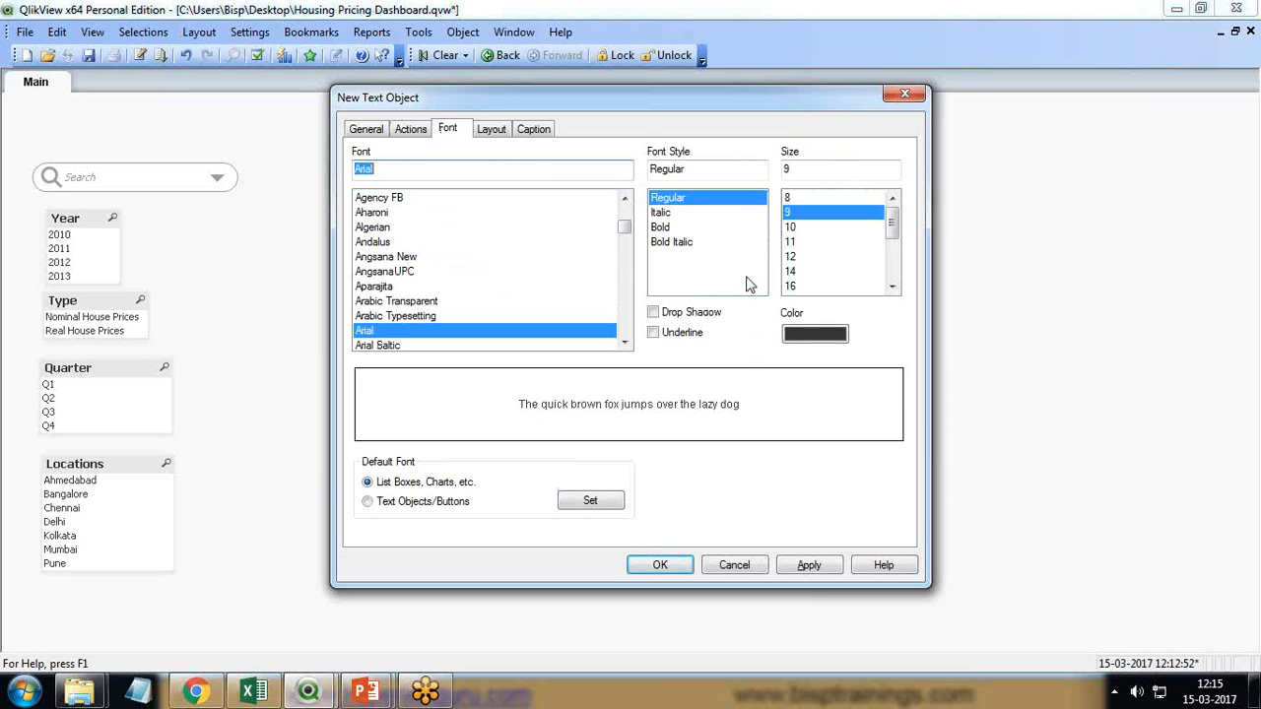
pyautogui.click(661, 227)
pyautogui.click(810, 271)
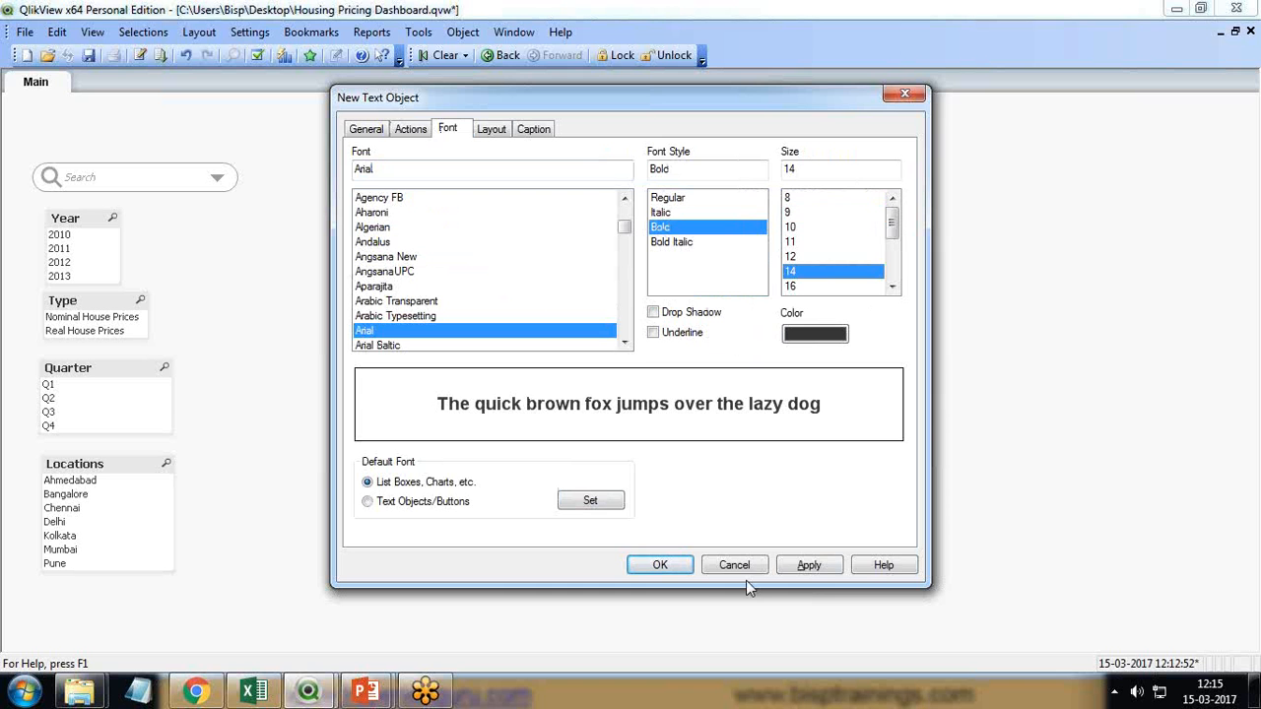
pyautogui.click(804, 569)
pyautogui.click(673, 569)
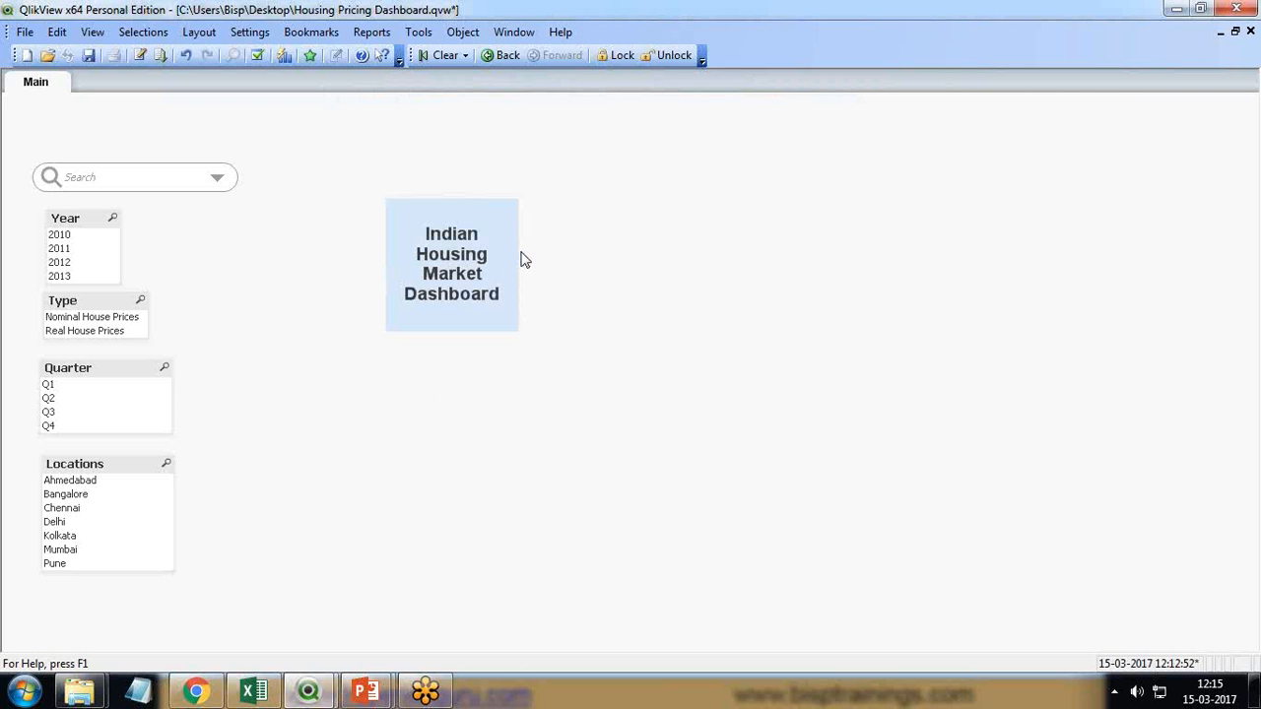
# Widen the title text object so its text fits on one line, and move it above the search object
pyautogui.moveTo(522, 255); pyautogui.dragTo(1032, 239)
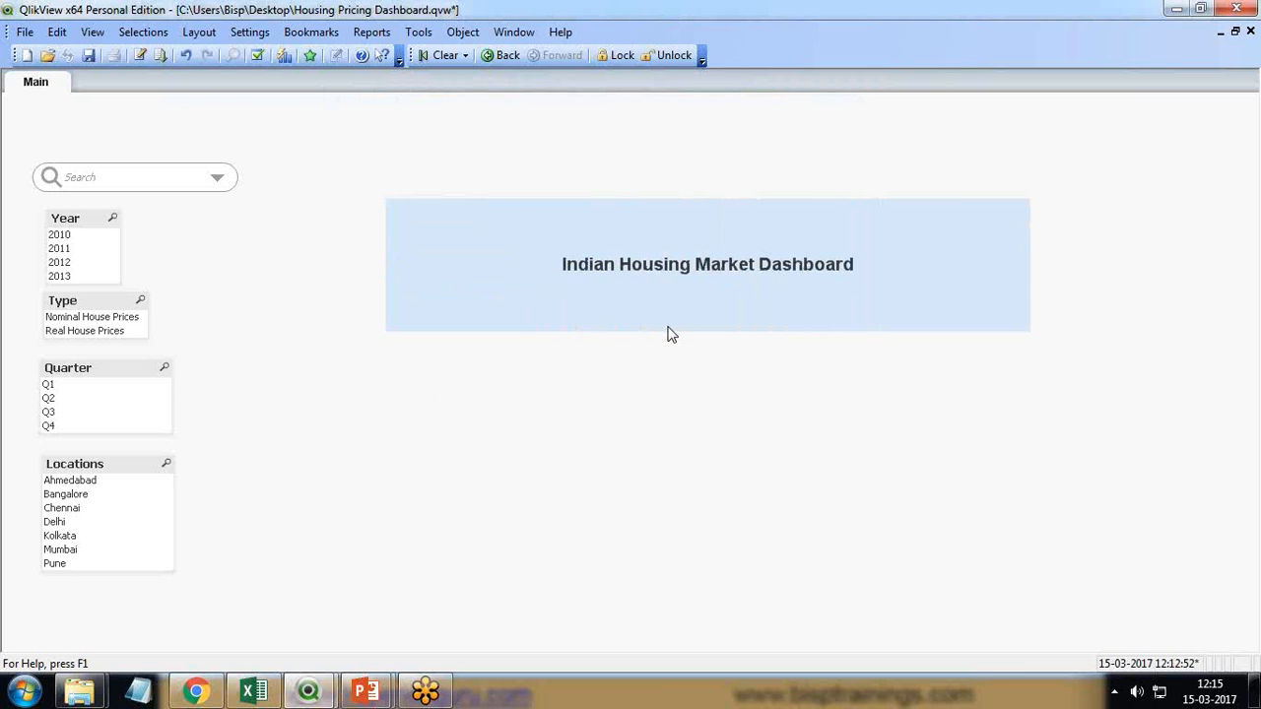
pyautogui.moveTo(665, 330); pyautogui.dragTo(427, 128)
# Set the title's font size to 22 and its background transparency to 100%
pyautogui.rightClick(426, 134)
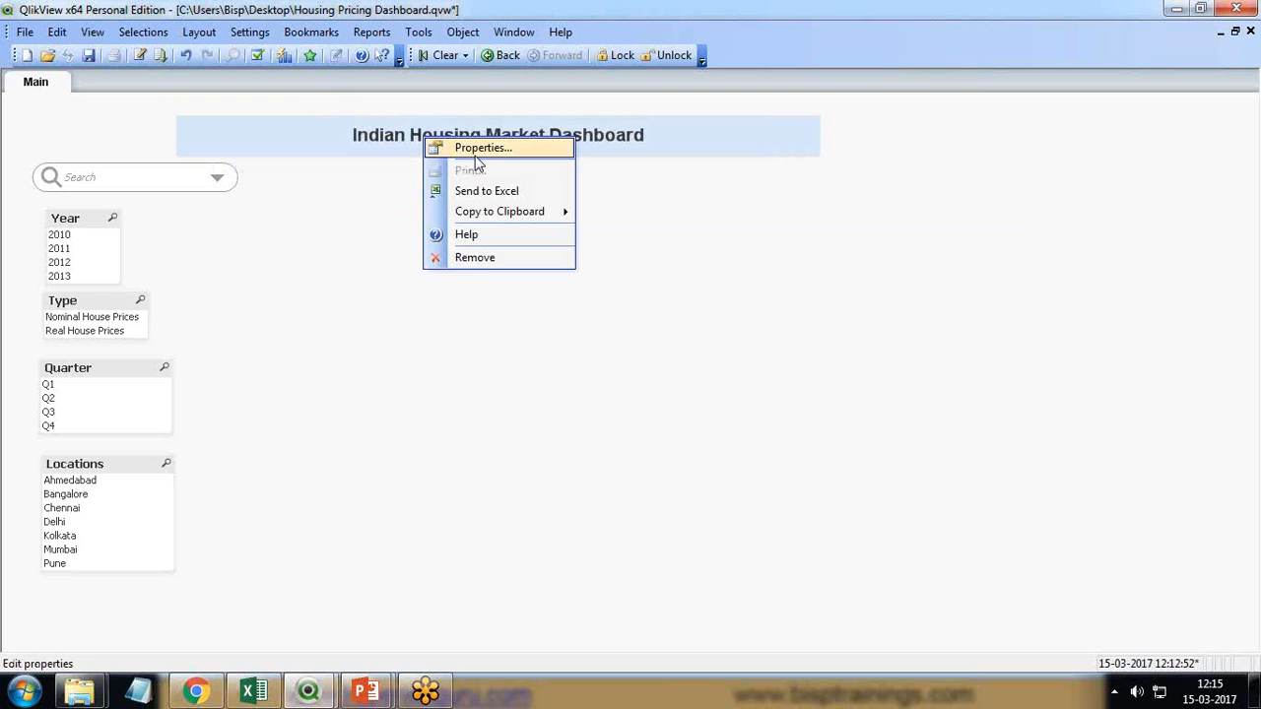
pyautogui.click(455, 146)
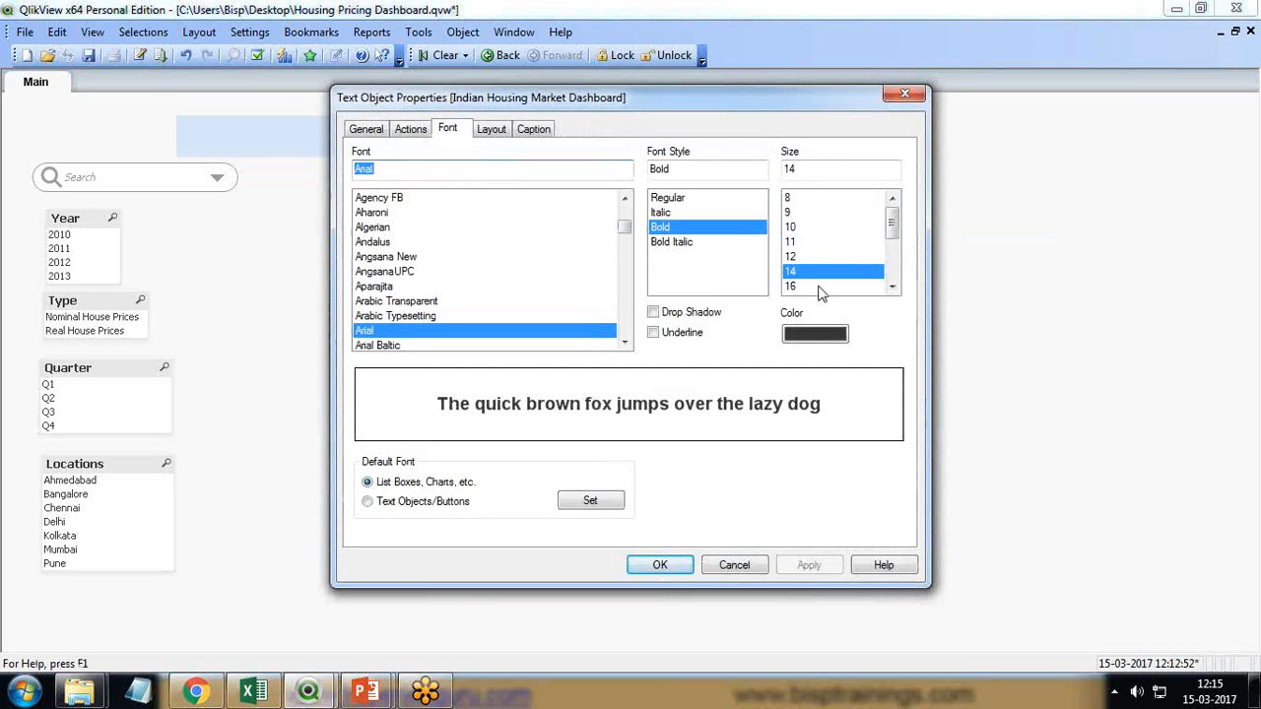
pyautogui.click(790, 285)
pyautogui.scroll(-2, 837, 247)
pyautogui.click(790, 256)
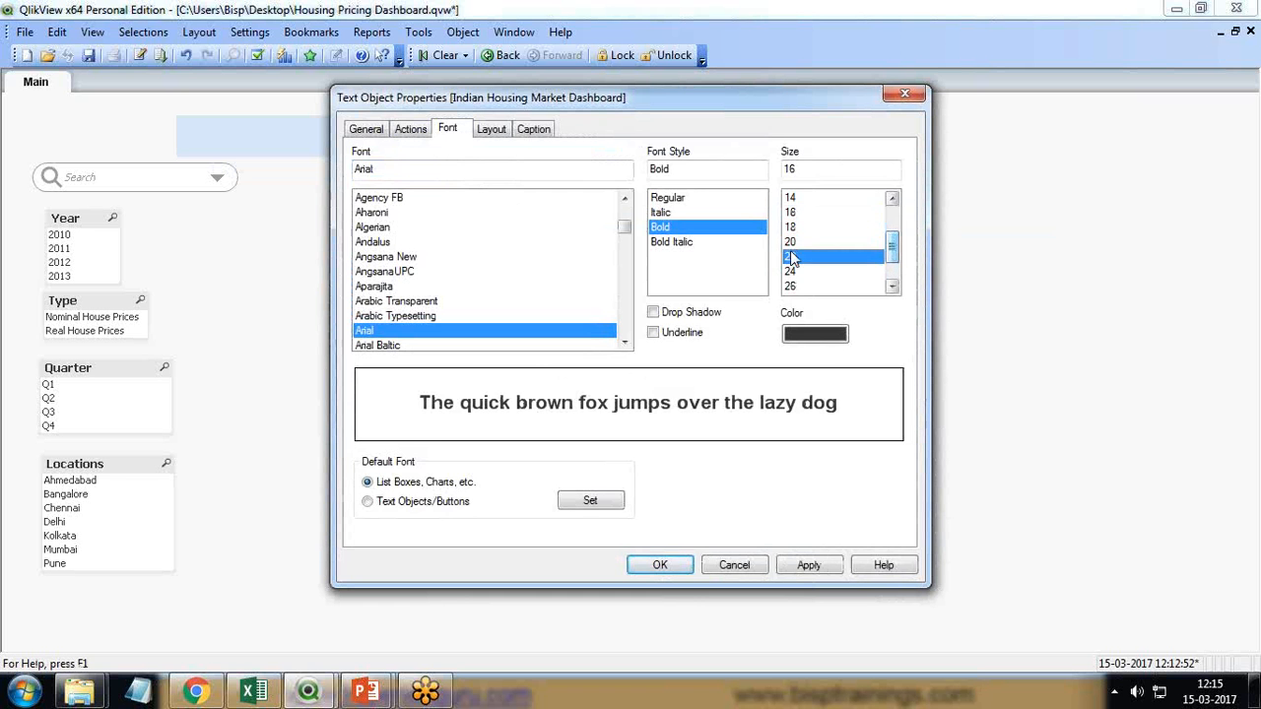
pyautogui.click(411, 129)
pyautogui.click(364, 129)
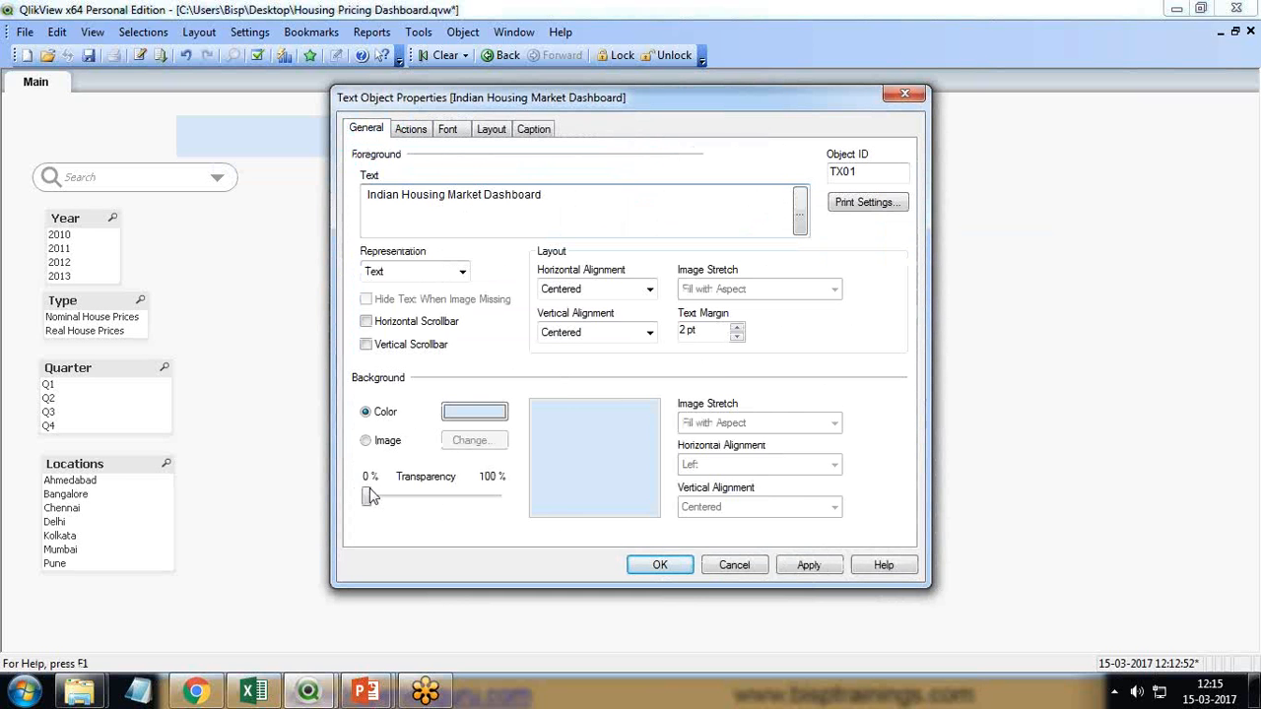
pyautogui.moveTo(371, 496); pyautogui.dragTo(498, 495)
pyautogui.click(807, 564)
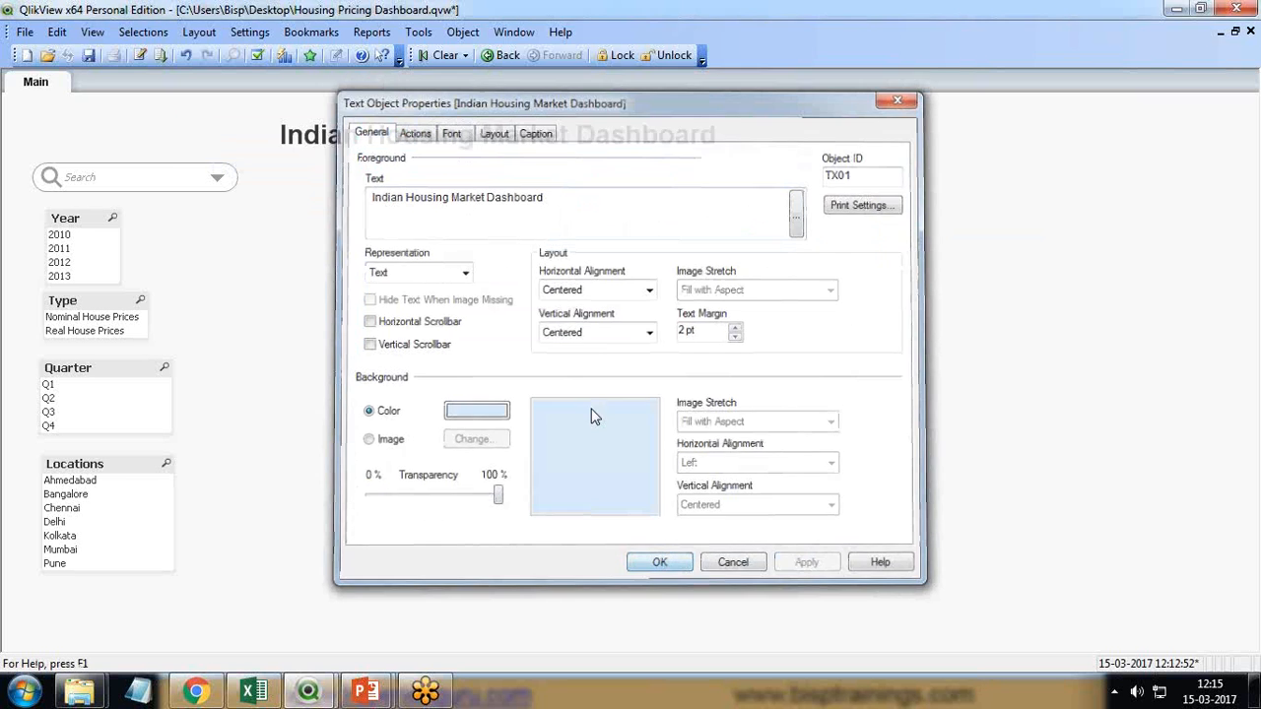
pyautogui.press('Return')
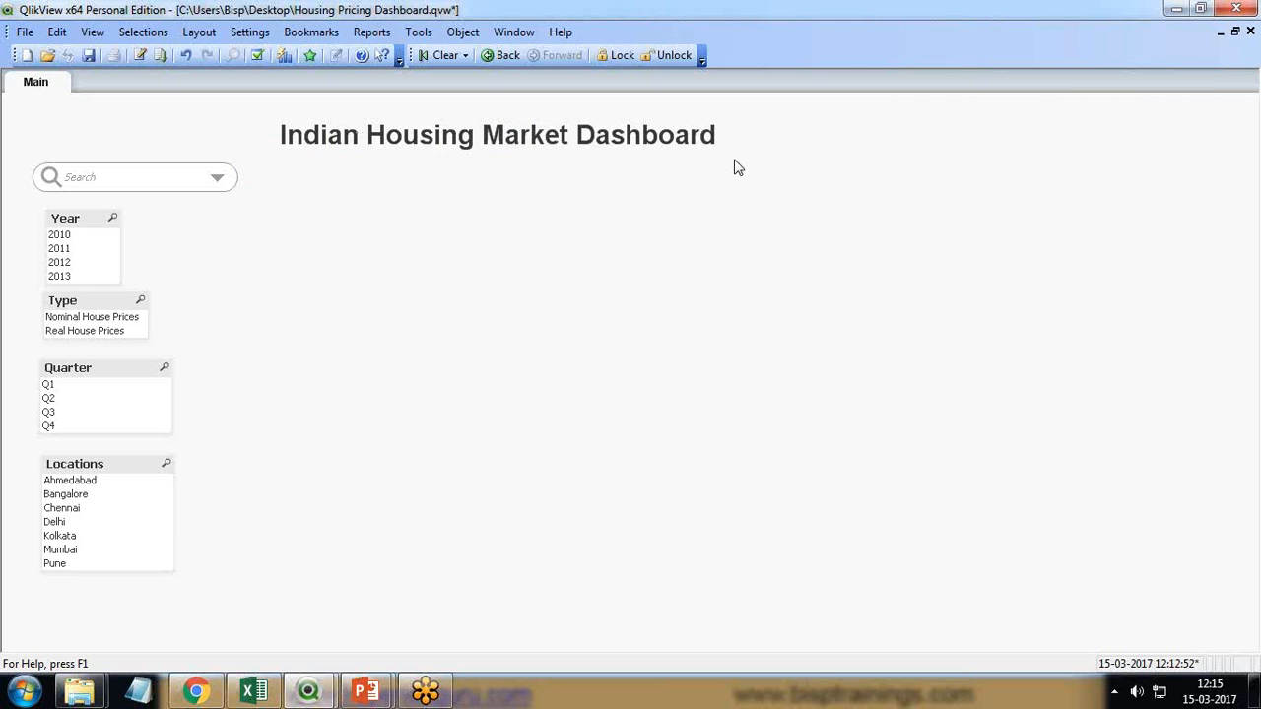
# Start a new text object with Image representation and an image as its background
pyautogui.rightClick(453, 304)
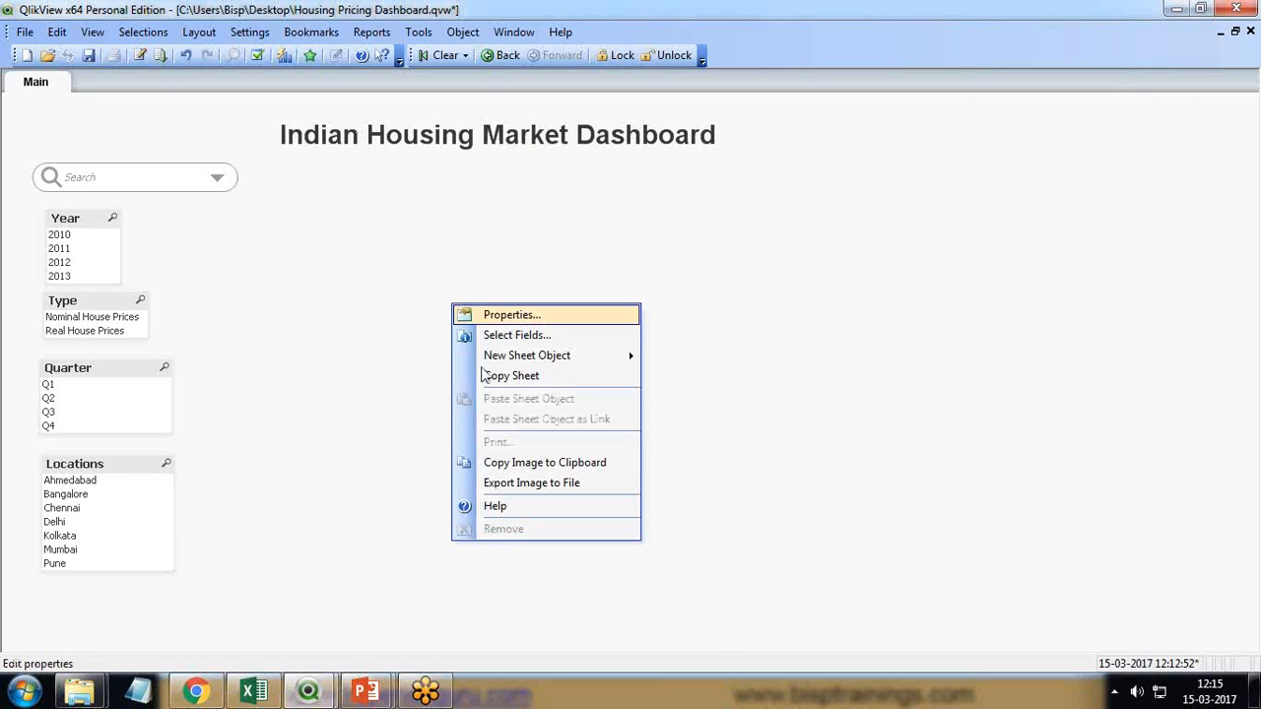
pyautogui.moveTo(601, 354)
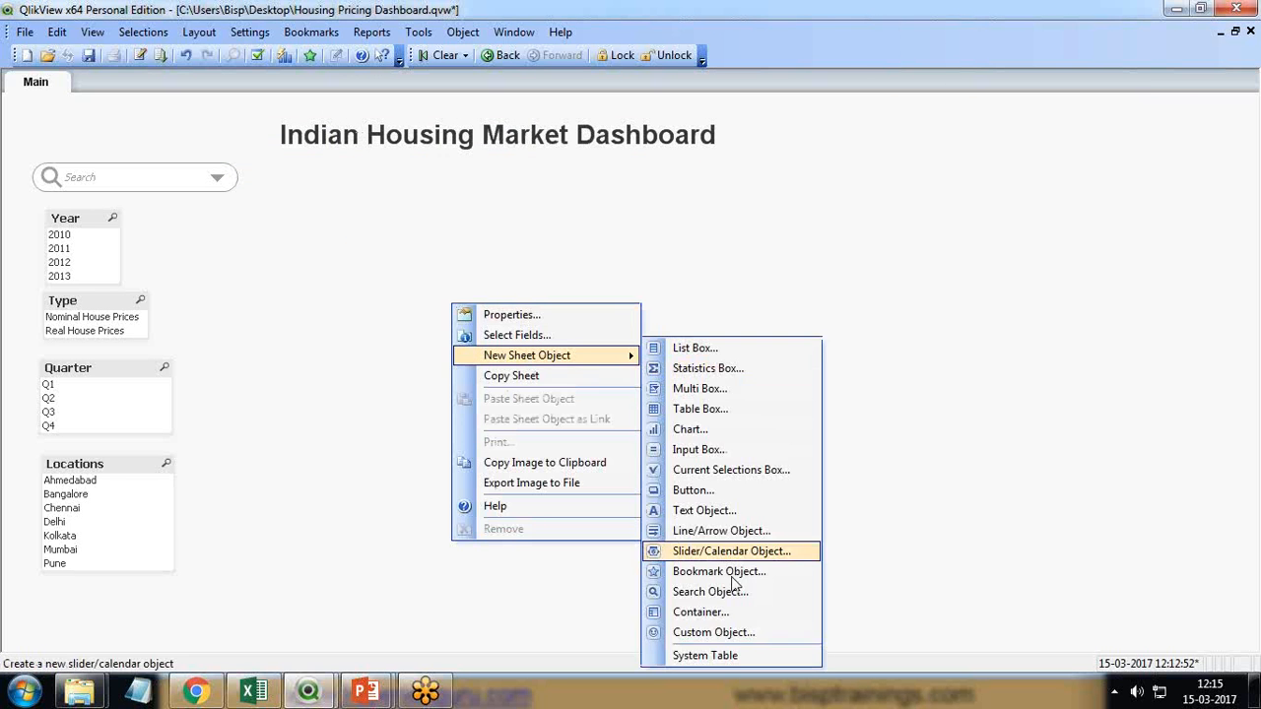
pyautogui.click(722, 510)
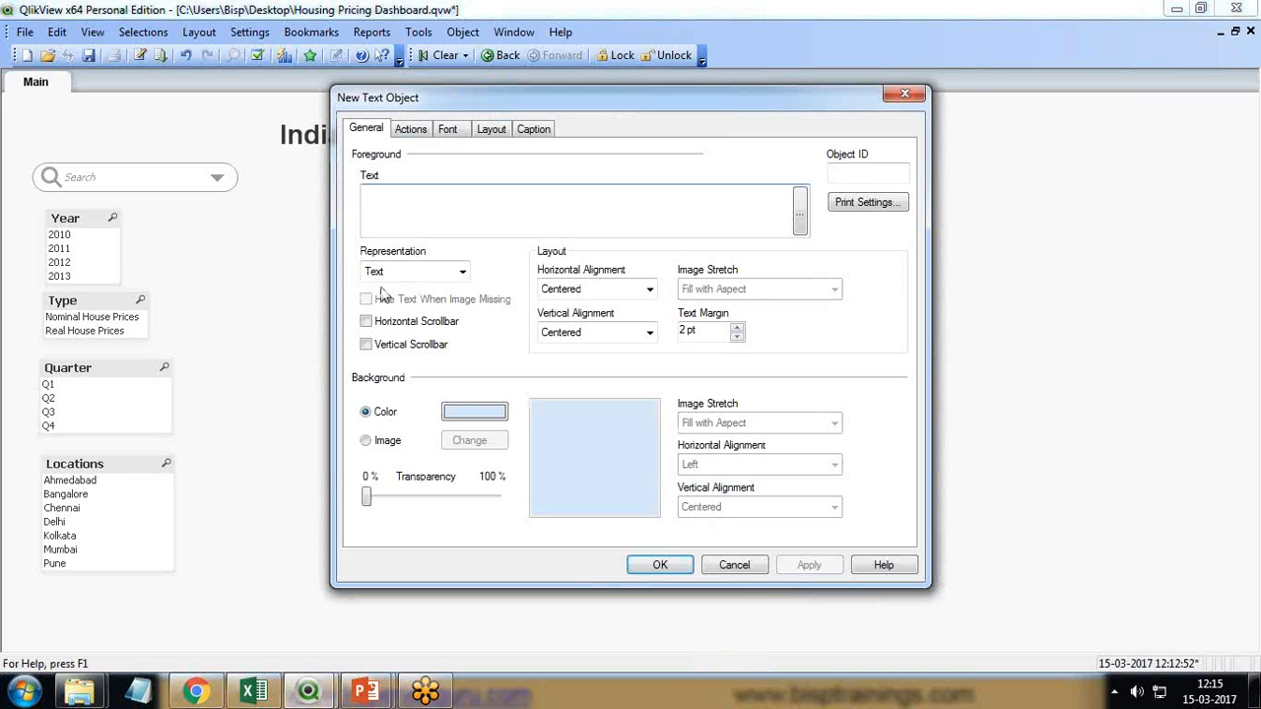
pyautogui.click(419, 271)
pyautogui.click(399, 303)
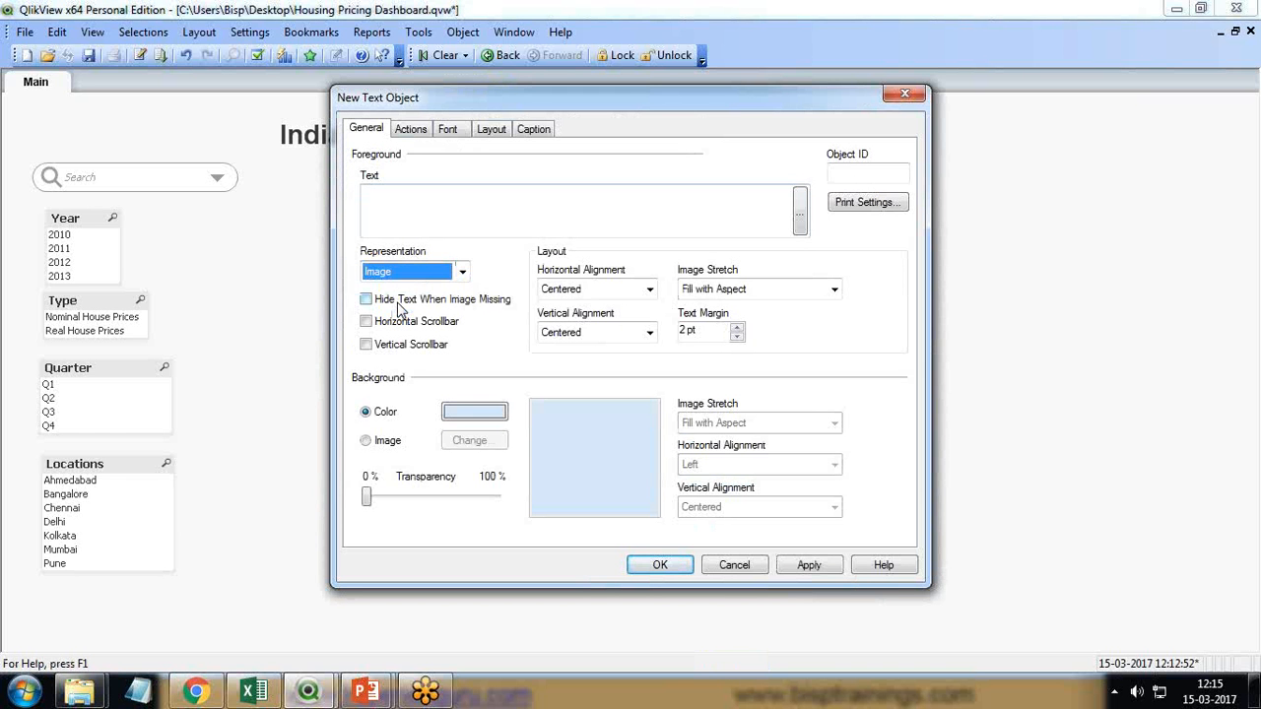
pyautogui.click(365, 440)
# Load the bisp JPEG image from the Desktop as the new object's background and apply it
pyautogui.click(471, 440)
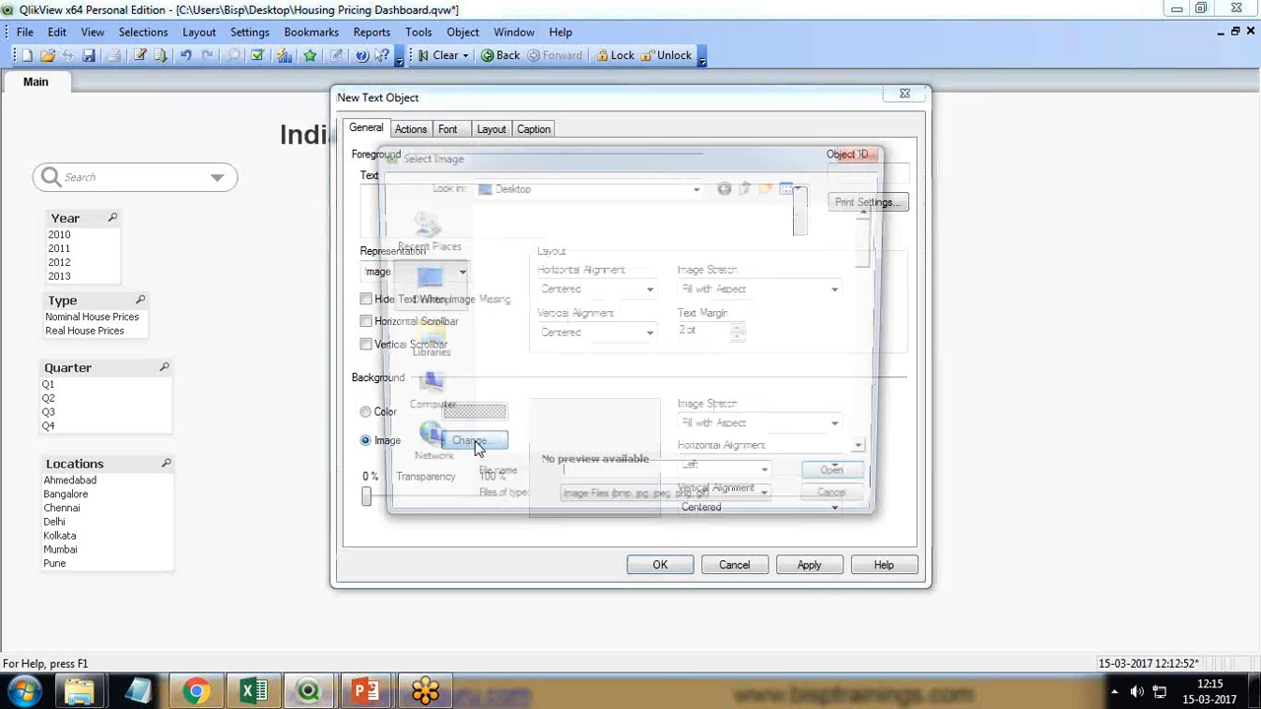
pyautogui.click(522, 382)
pyautogui.write('b')
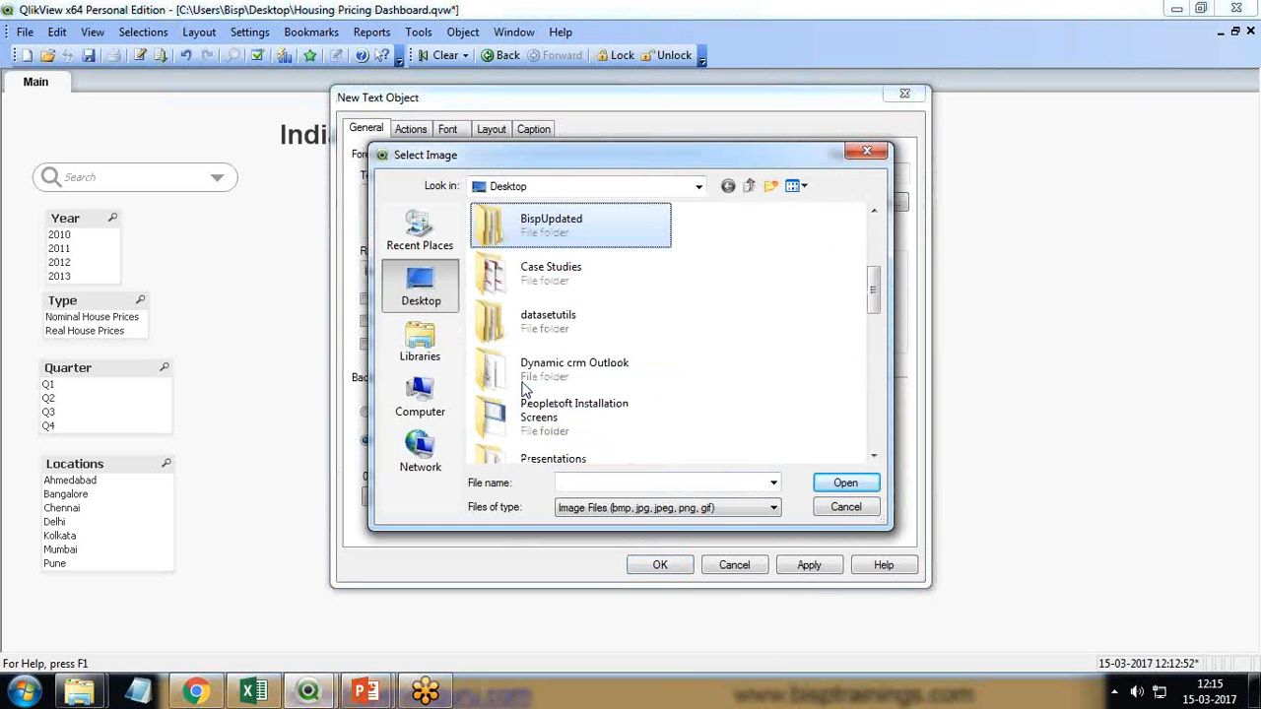
pyautogui.write('logo')
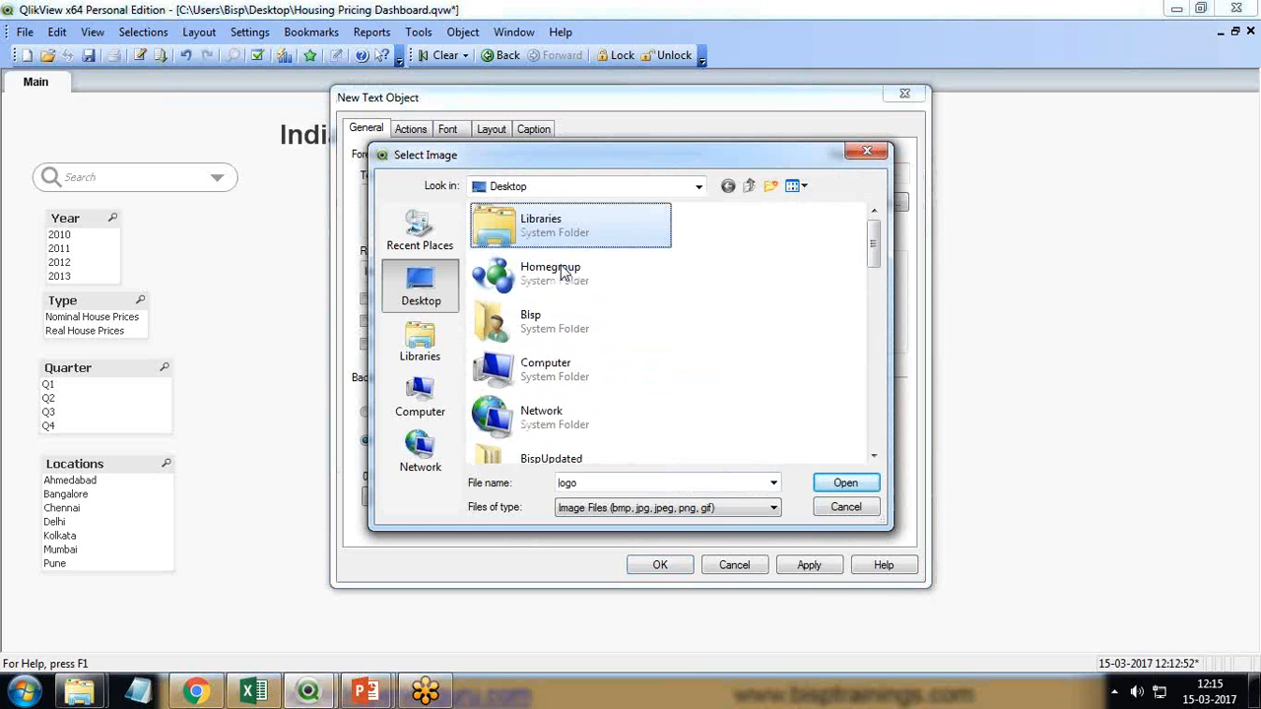
pyautogui.press('b')
pyautogui.press('b')
pyautogui.press('b')
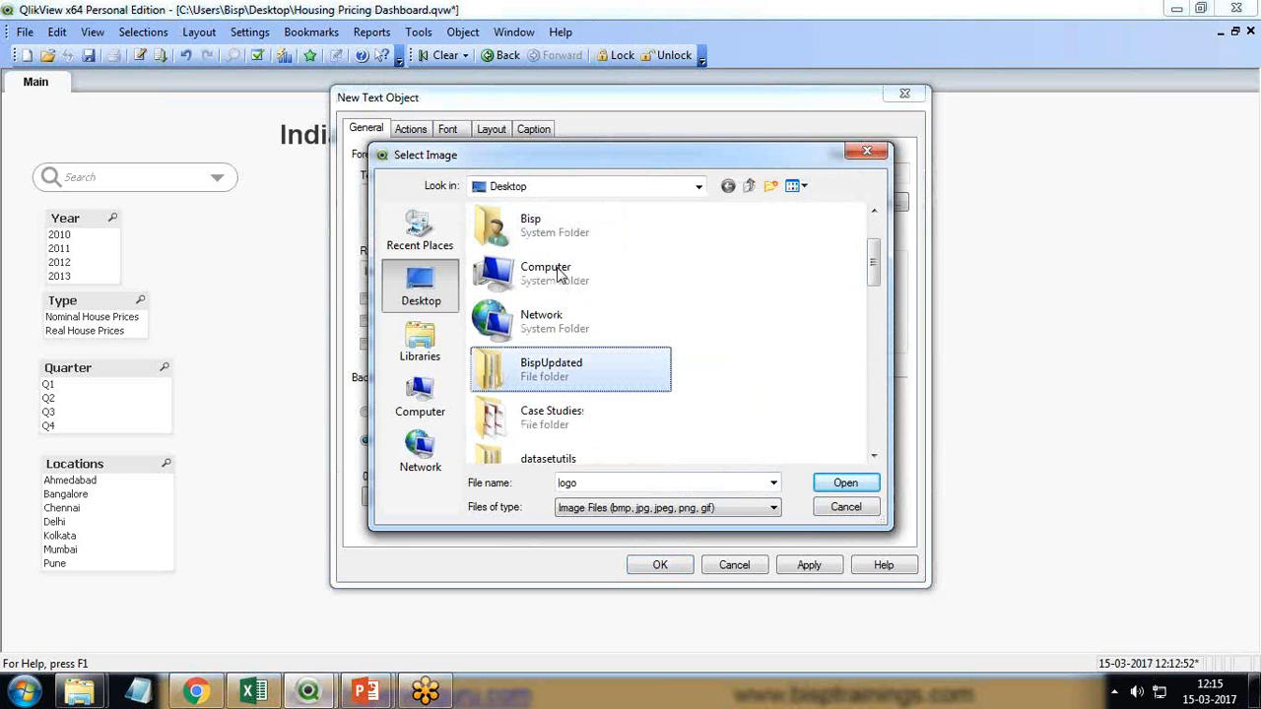
pyautogui.press('b')
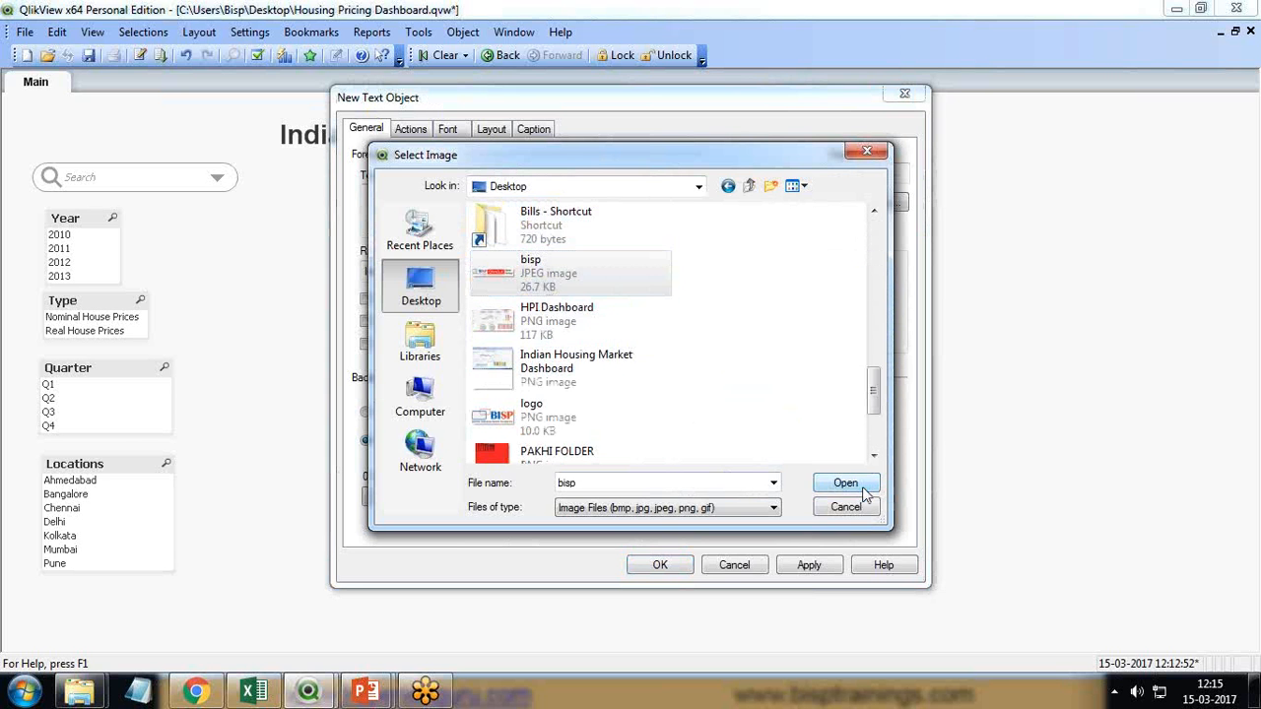
pyautogui.press('Return')
pyautogui.click(809, 569)
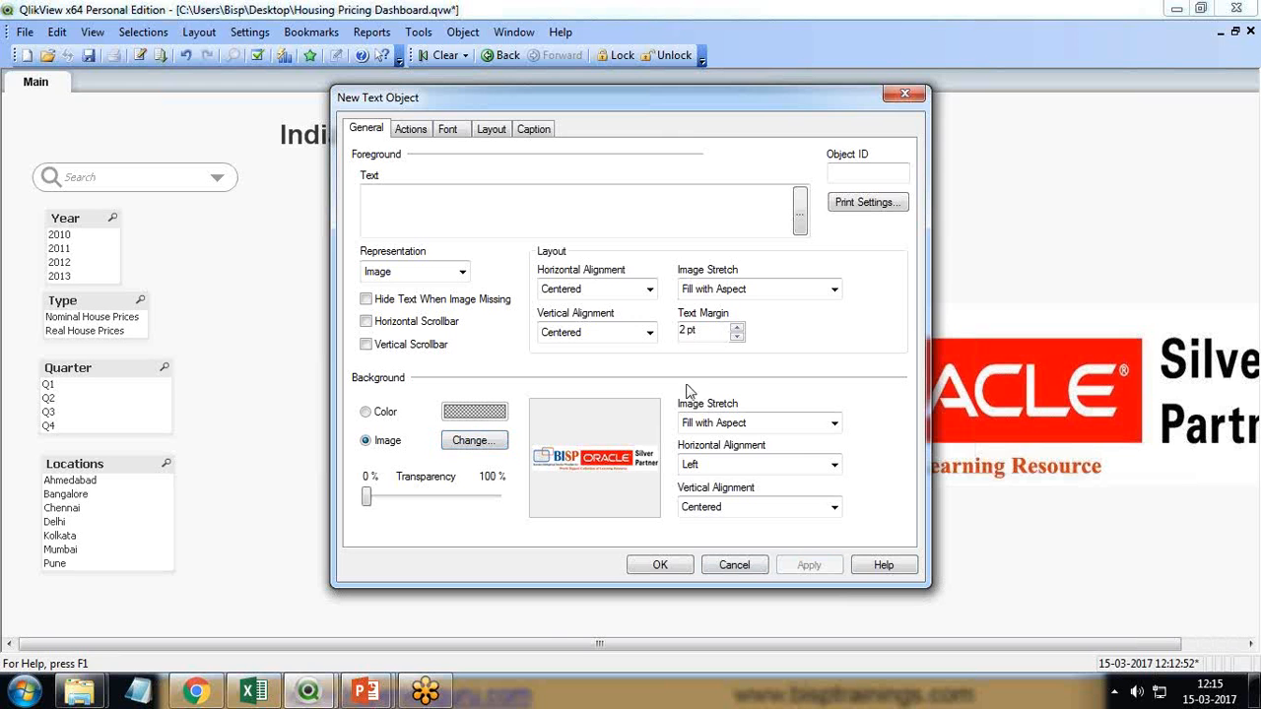
# Set the background image stretch to Keep Aspect and finish creating the logo object
pyautogui.moveTo(633, 113); pyautogui.dragTo(363, 97)
pyautogui.click(505, 413)
pyautogui.click(506, 412)
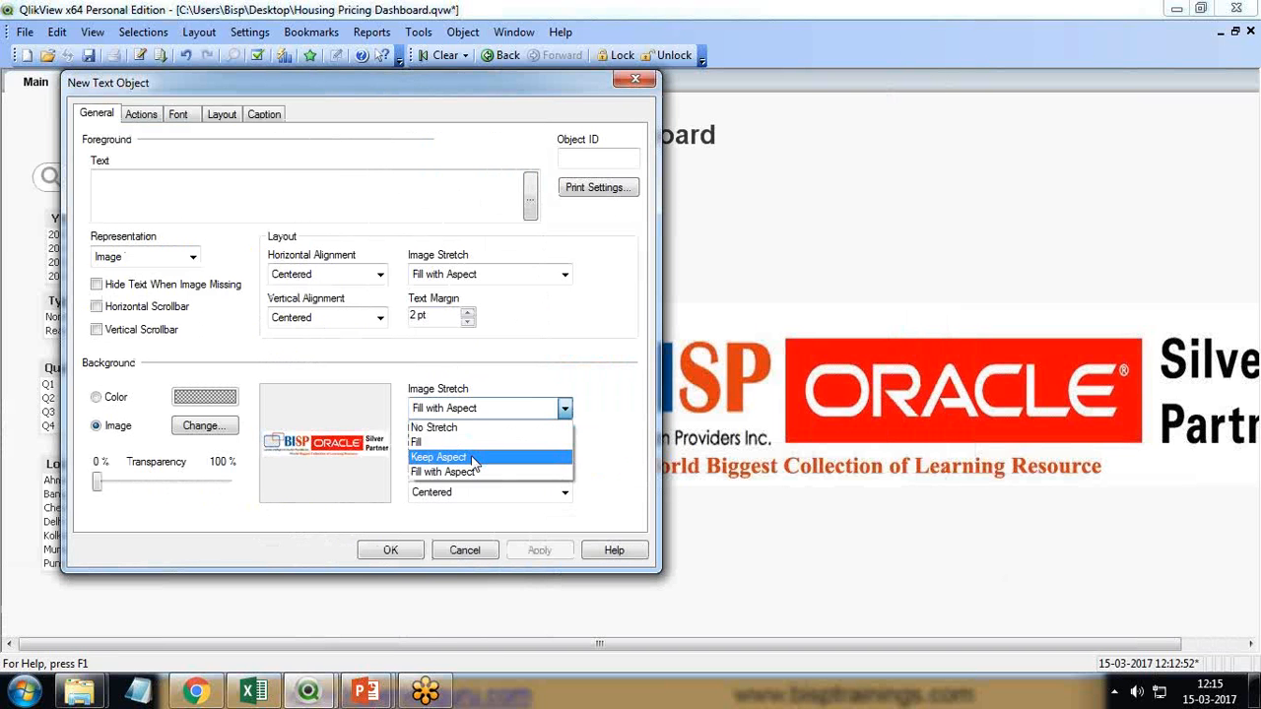
pyautogui.click(473, 458)
pyautogui.click(528, 552)
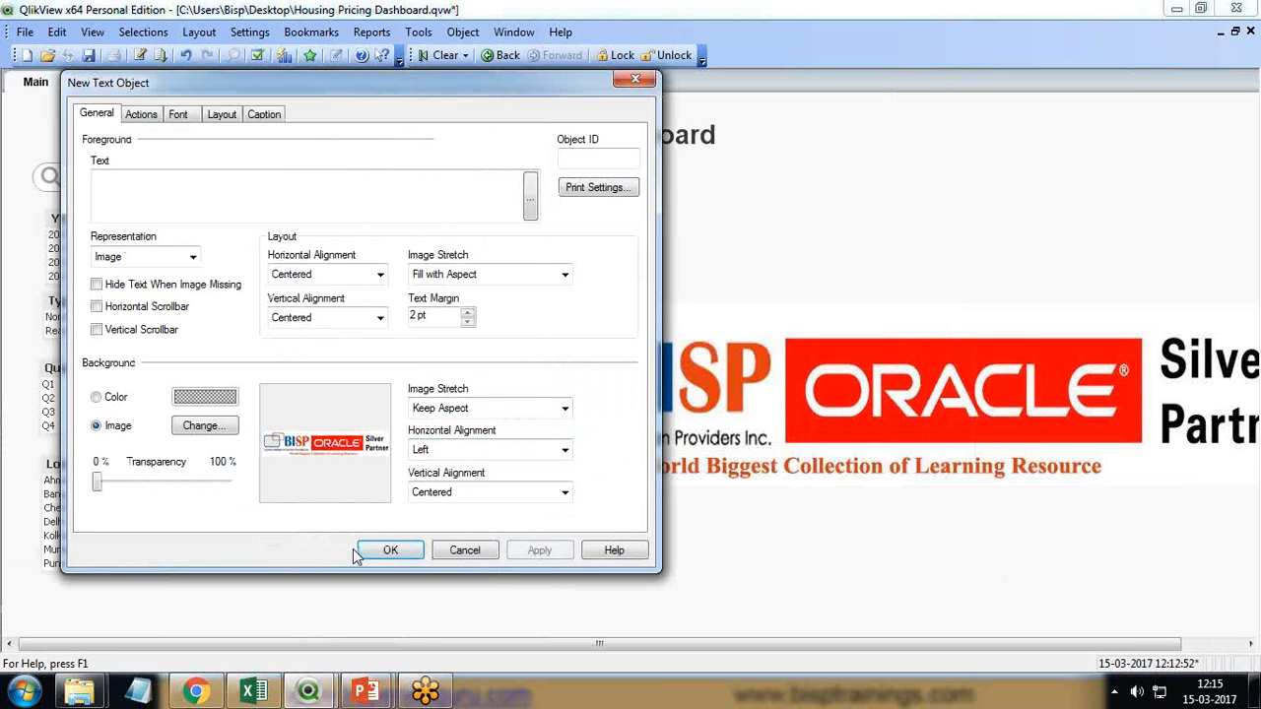
pyautogui.click(392, 550)
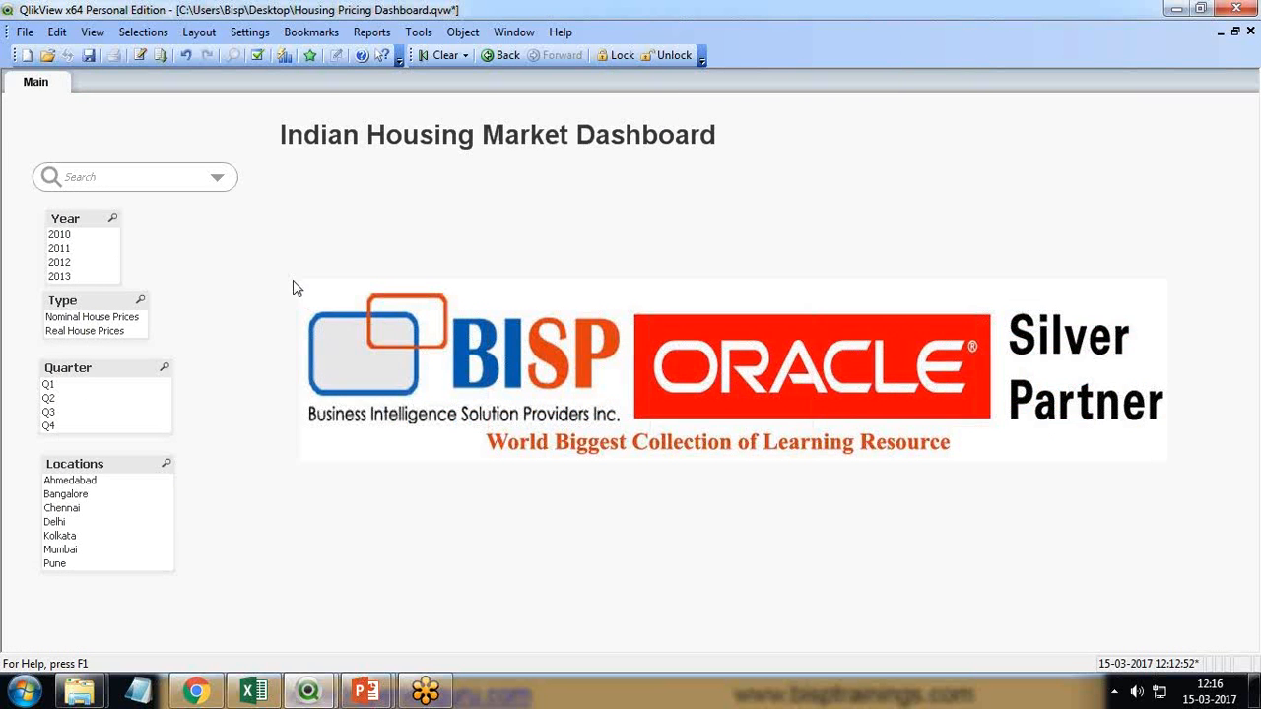
# Turn on the caption for the logo object with an empty title text
pyautogui.rightClick(319, 302)
pyautogui.click(335, 312)
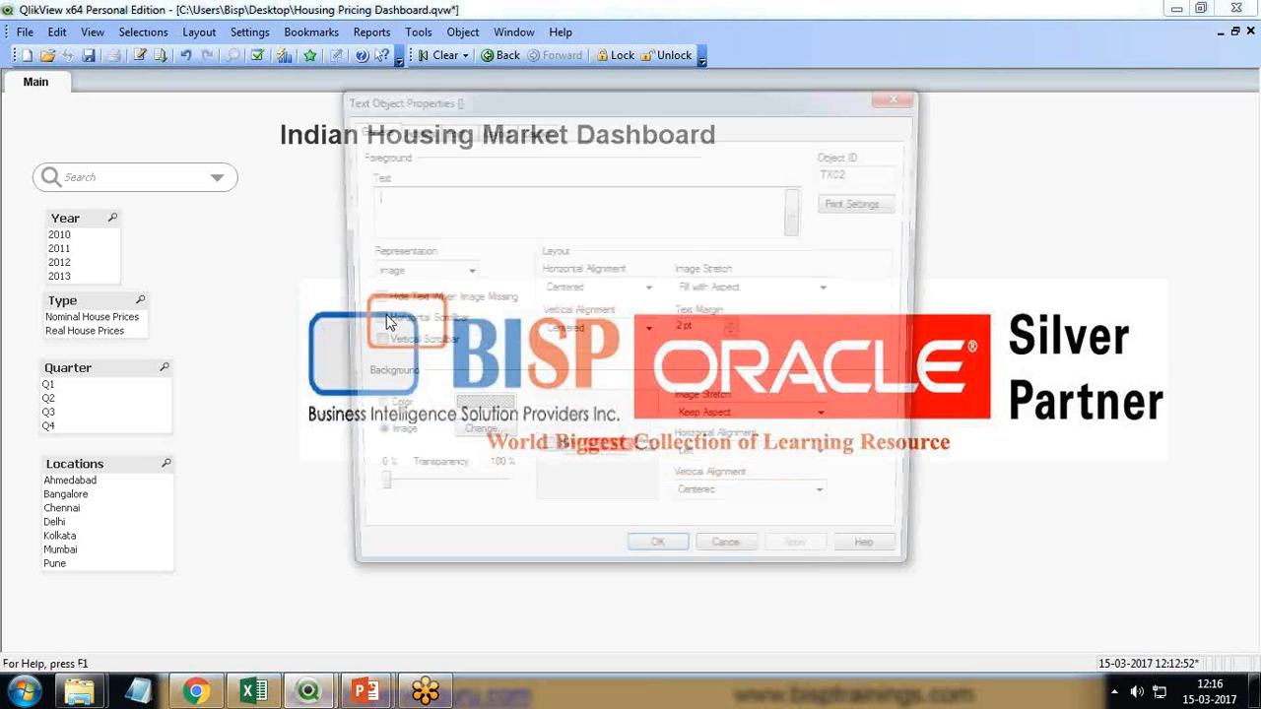
pyautogui.moveTo(527, 110); pyautogui.dragTo(522, 146)
pyautogui.click(529, 167)
pyautogui.click(365, 189)
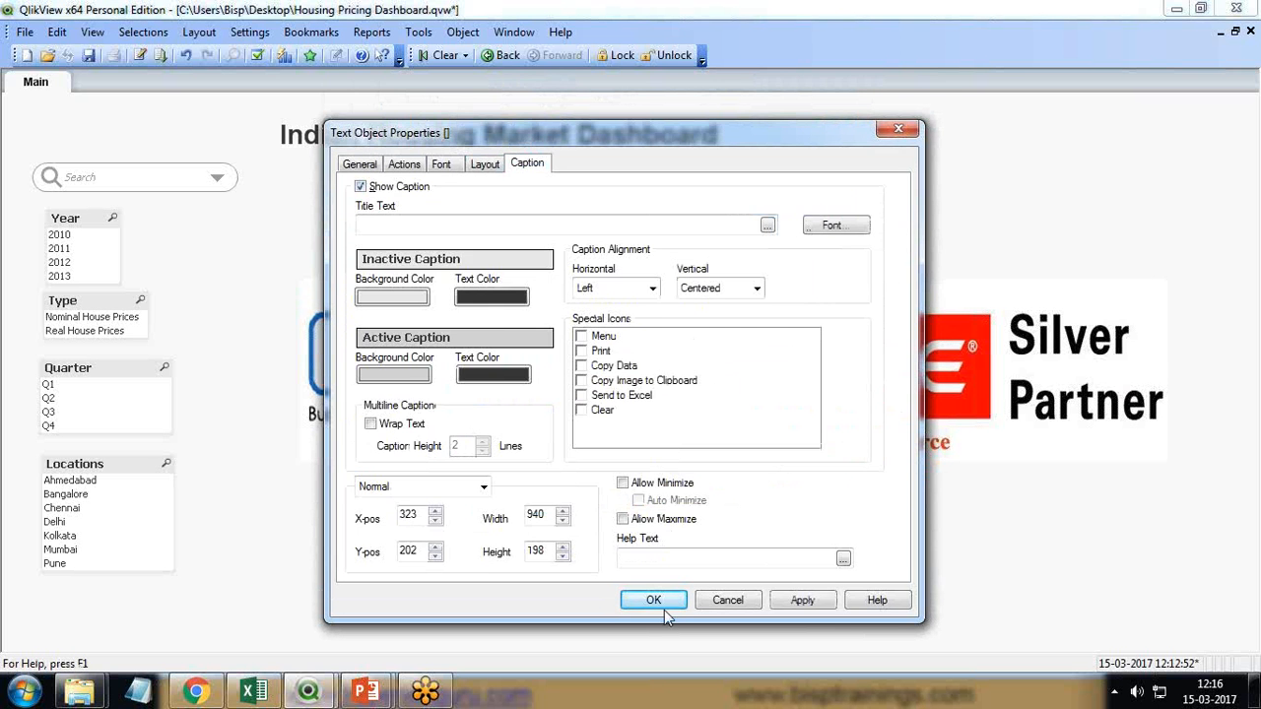
pyautogui.press('Return')
# Shrink the logo object, place it beside the title at the top of the sheet, and shift both objects left
pyautogui.moveTo(309, 291); pyautogui.dragTo(711, 376)
pyautogui.moveTo(827, 401); pyautogui.dragTo(867, 123)
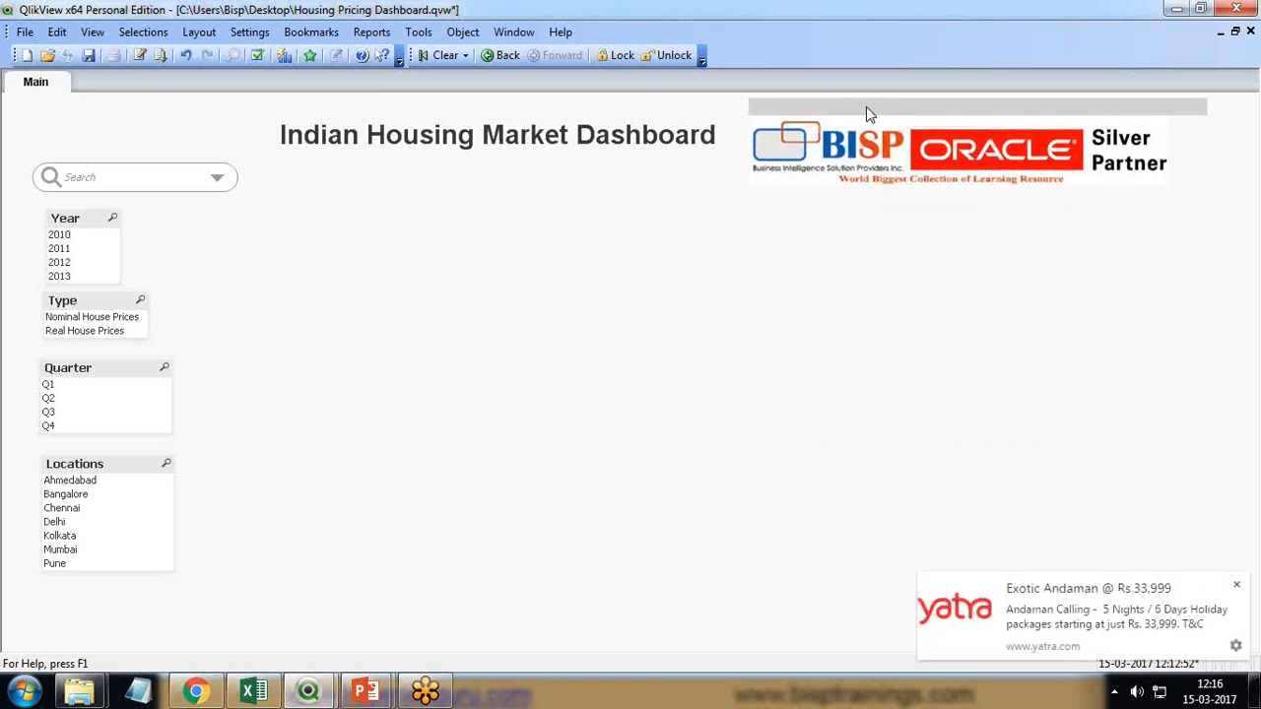
pyautogui.click(1236, 585)
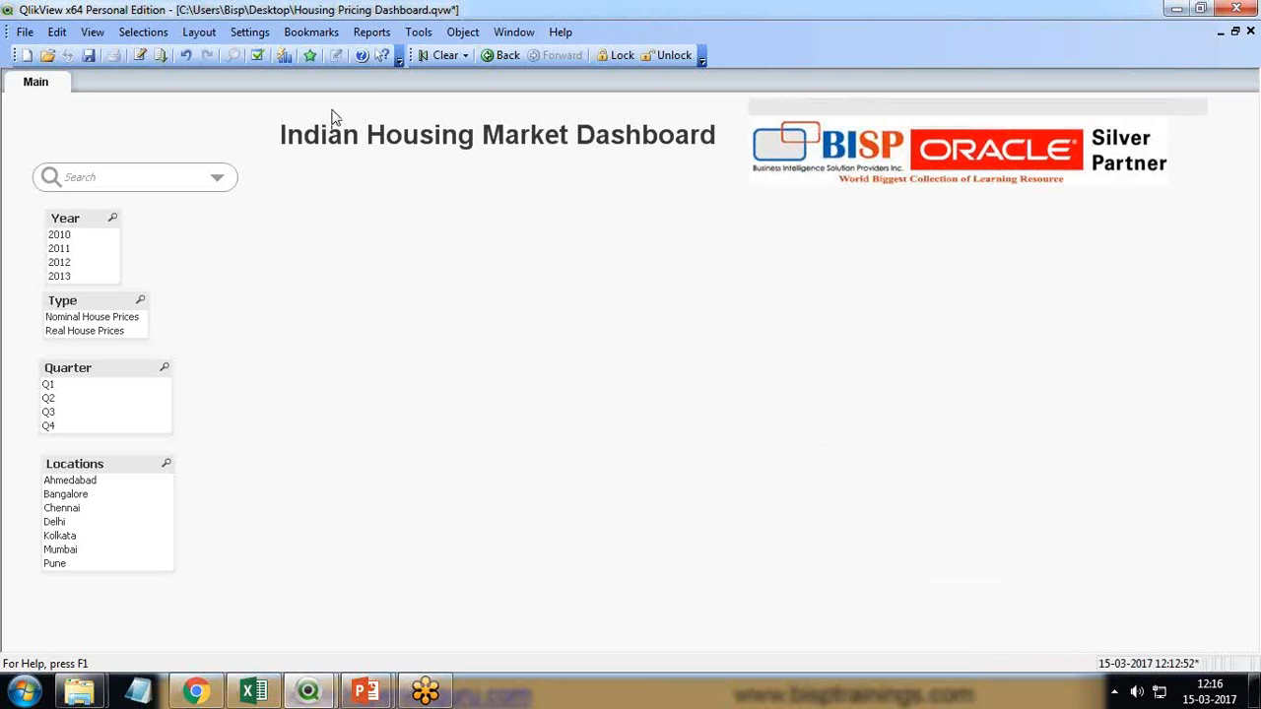
pyautogui.moveTo(332, 116); pyautogui.dragTo(251, 118)
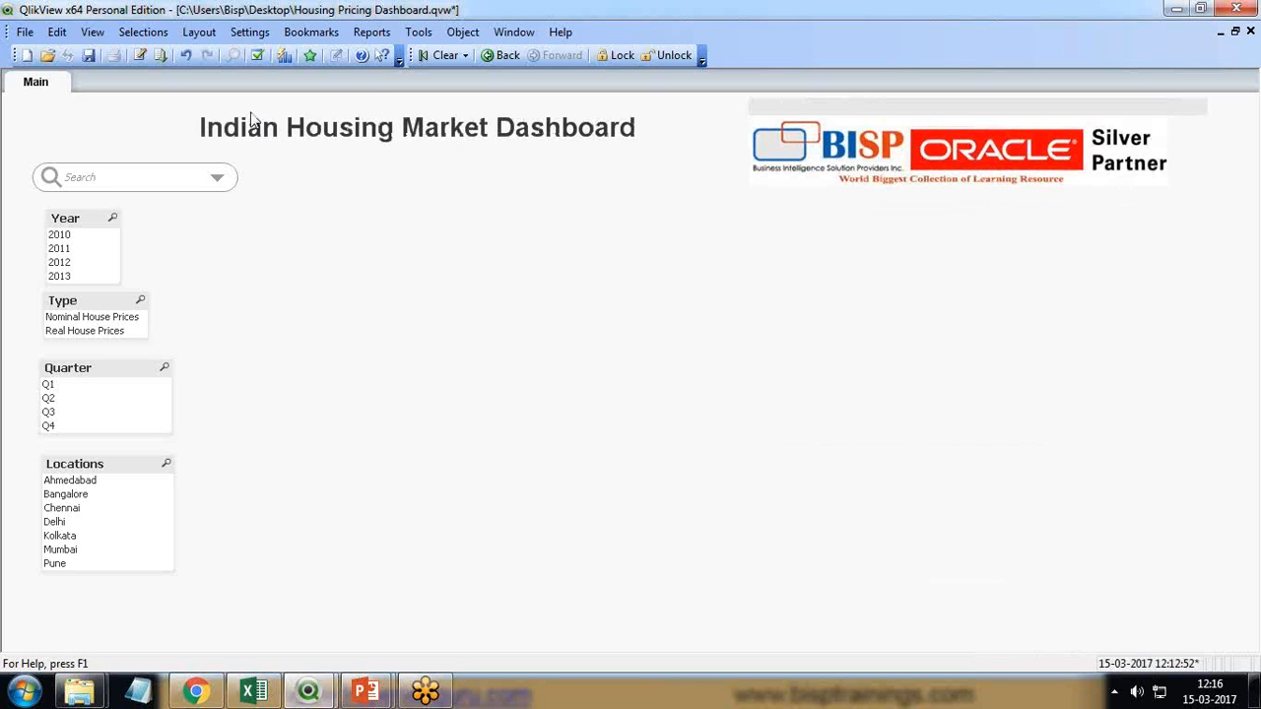
pyautogui.moveTo(833, 147); pyautogui.dragTo(670, 136)
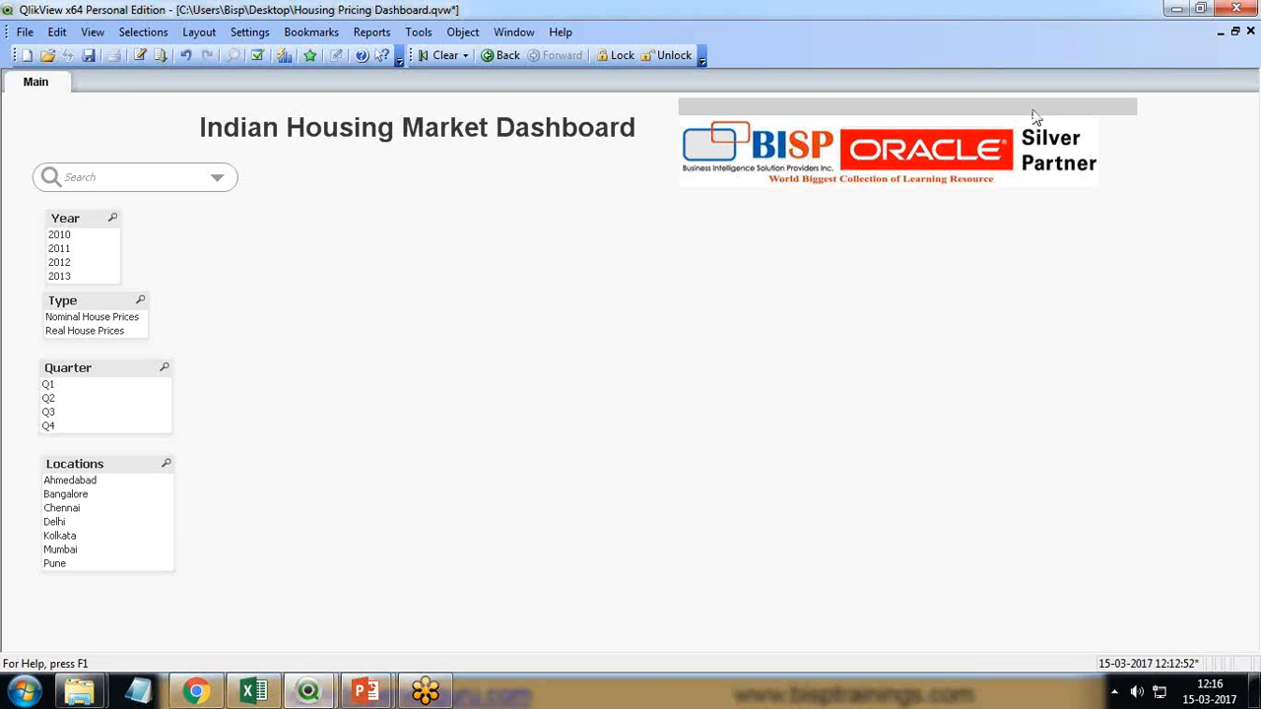
# Shrink the logo object further beside the title, using the finished dashboard in the other window as reference
pyautogui.click(1201, 9)
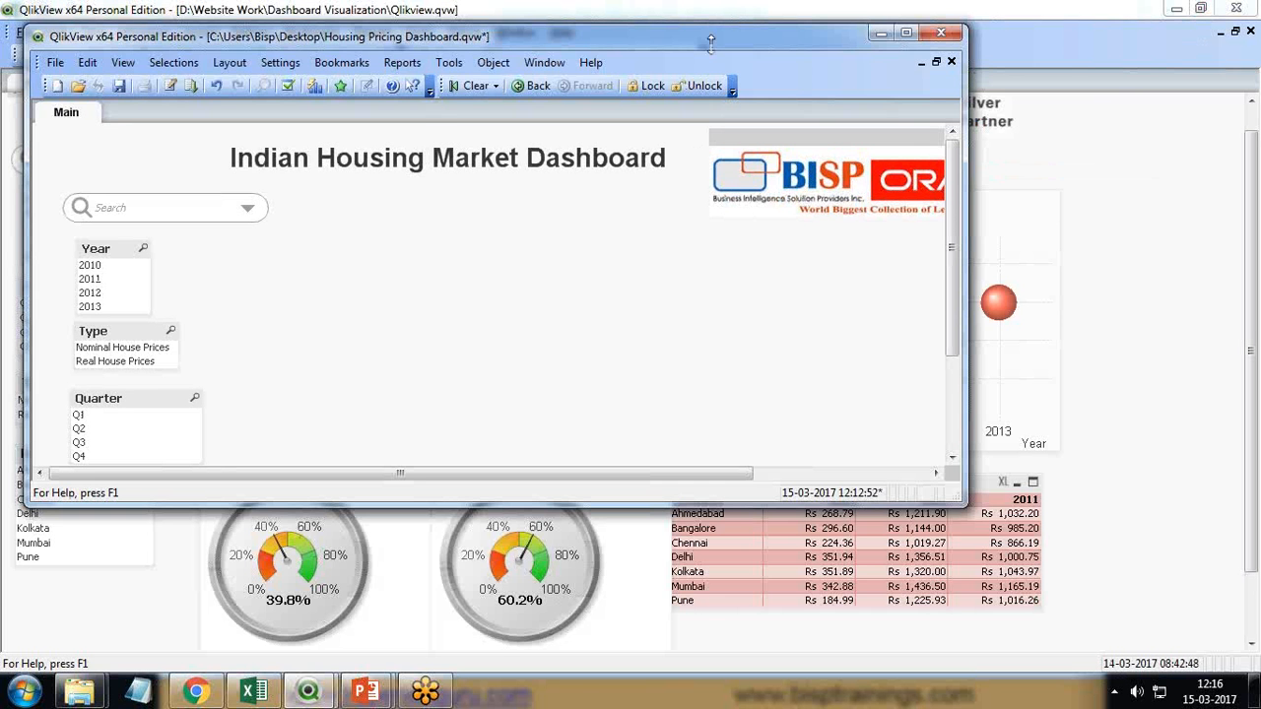
pyautogui.moveTo(710, 42); pyautogui.dragTo(670, 126)
pyautogui.moveTo(645, 555); pyautogui.dragTo(798, 554)
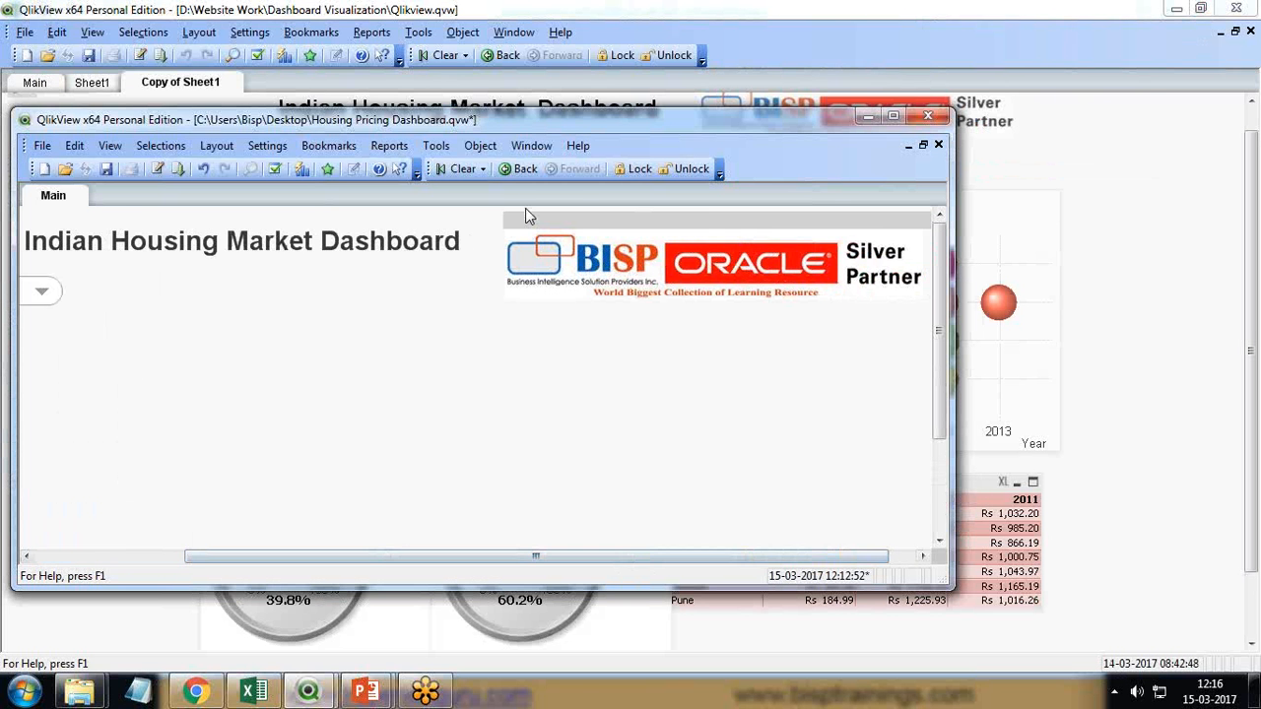
pyautogui.moveTo(522, 207); pyautogui.dragTo(589, 229)
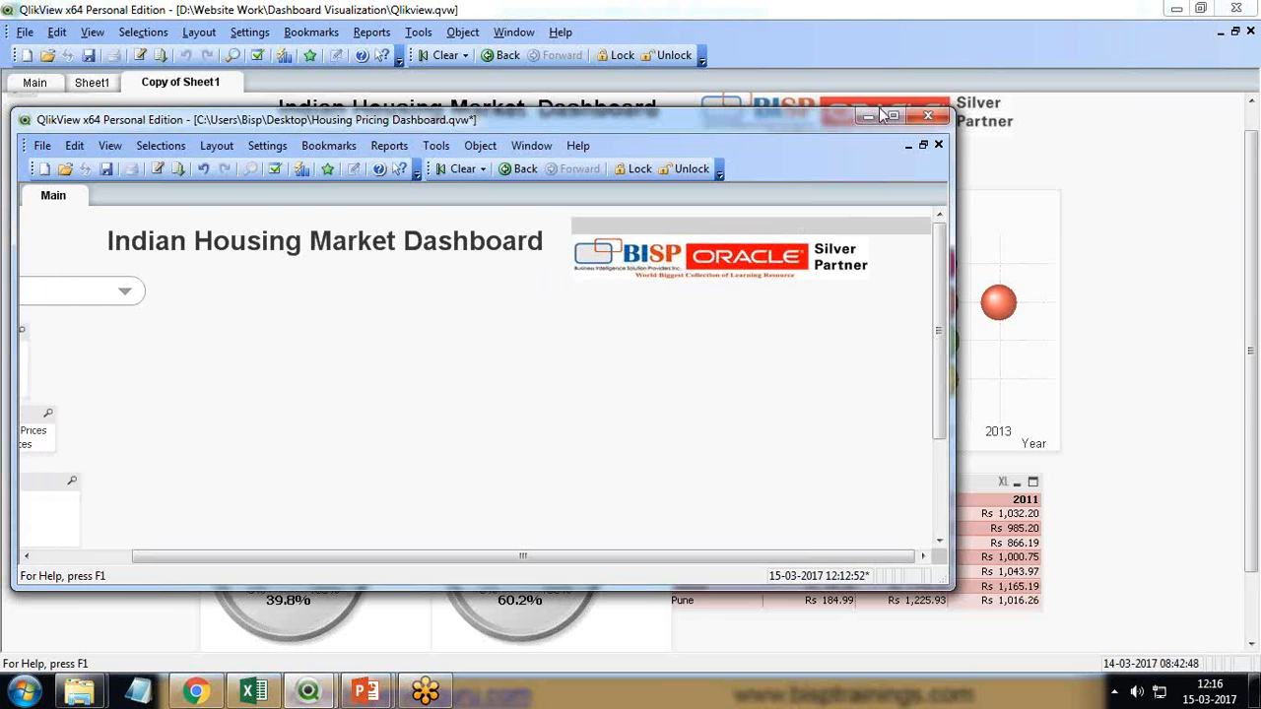
pyautogui.click(893, 116)
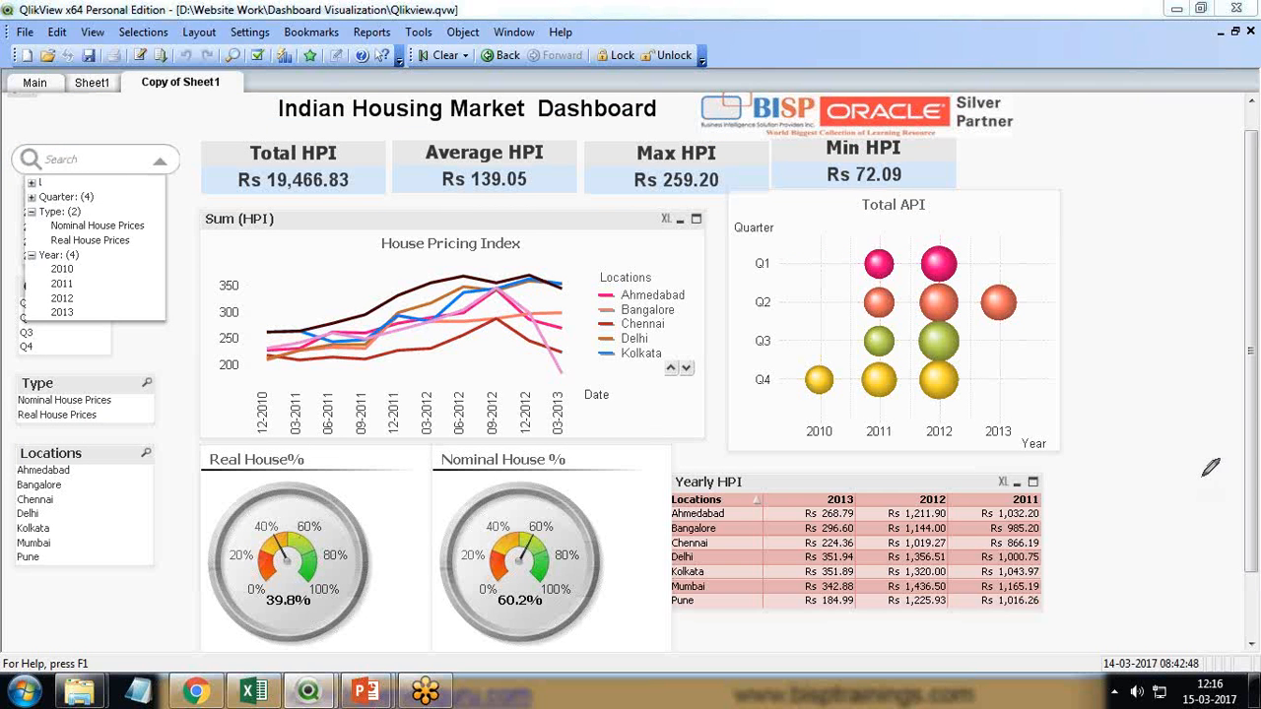
pyautogui.moveTo(537, 209)
pyautogui.mouseDown()
pyautogui.moveTo(242, 286)
pyautogui.moveTo(512, 465)
pyautogui.moveTo(438, 202)
pyautogui.mouseUp()
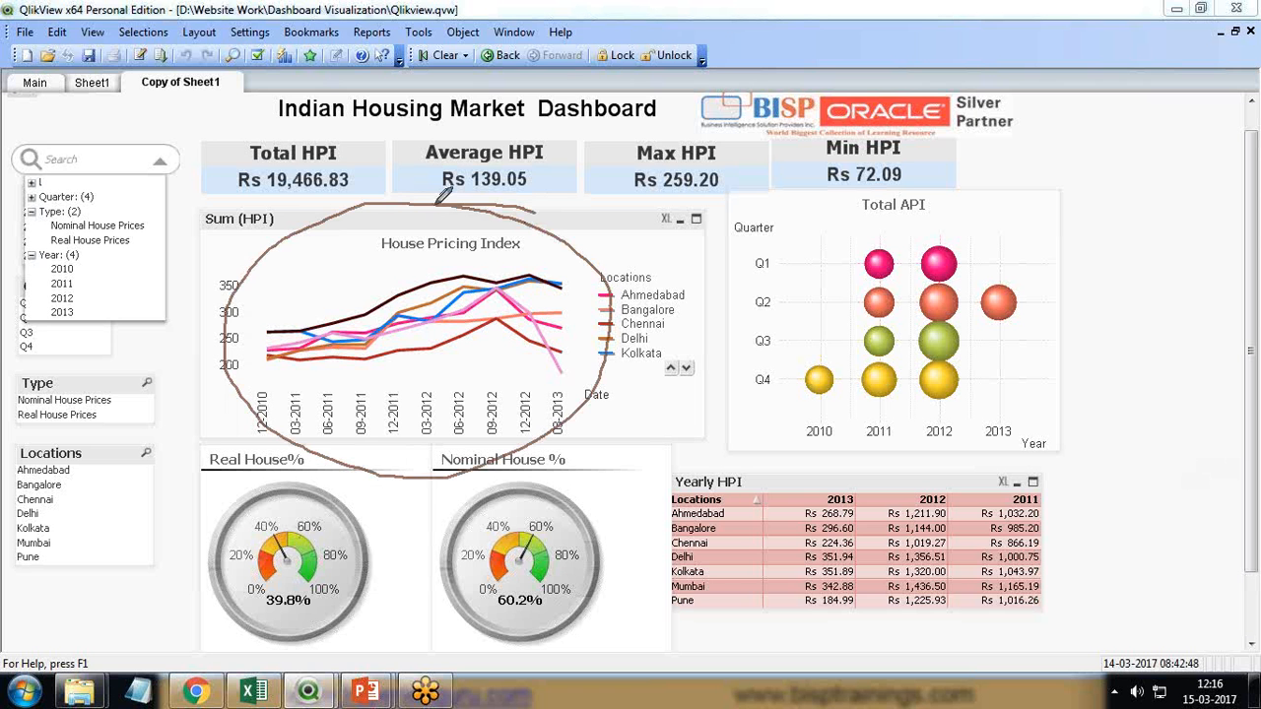
pyautogui.moveTo(660, 266)
pyautogui.mouseDown()
pyautogui.moveTo(688, 280)
pyautogui.moveTo(670, 365)
pyautogui.mouseUp()
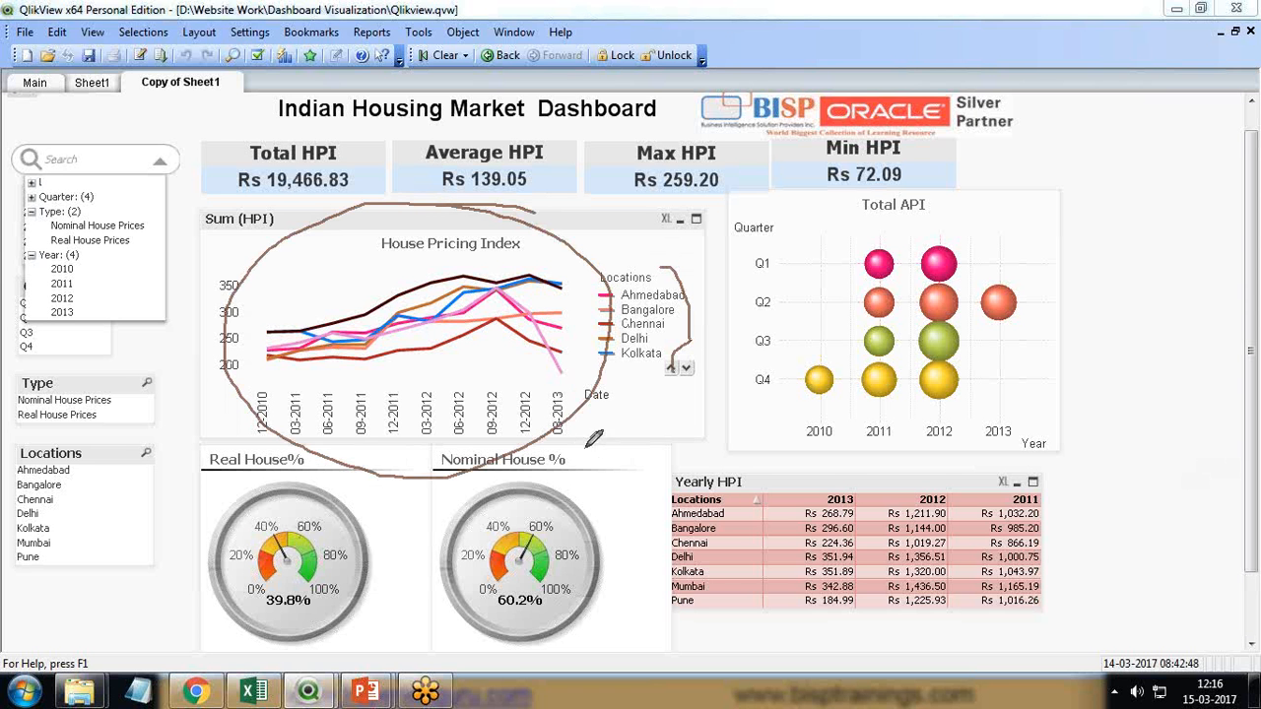
pyautogui.moveTo(594, 443); pyautogui.dragTo(317, 449)
pyautogui.moveTo(221, 258); pyautogui.dragTo(236, 399)
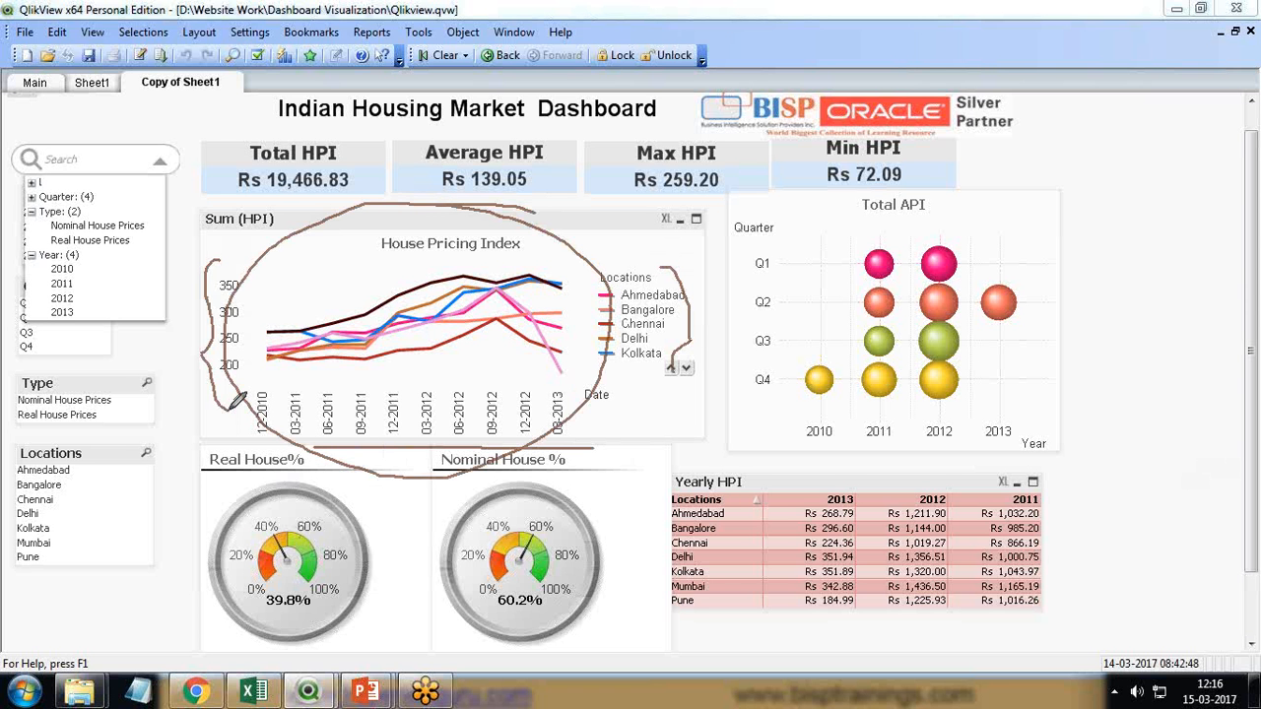
pyautogui.press('Escape')
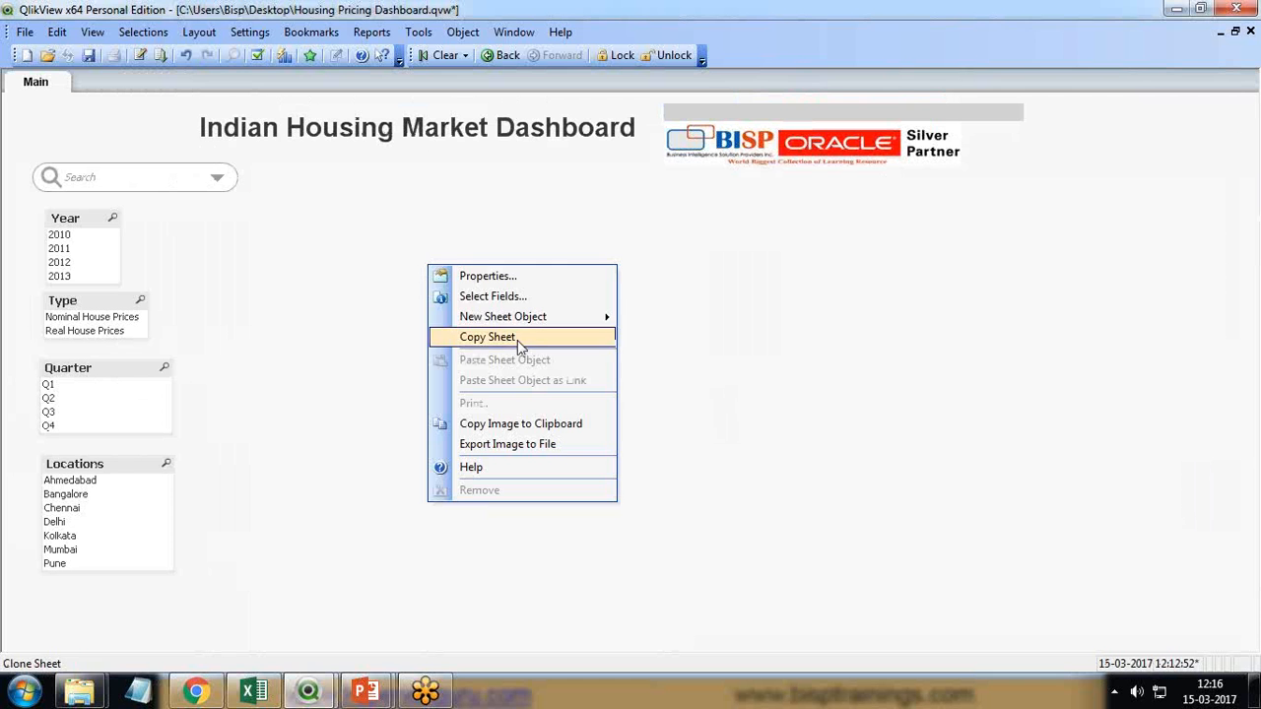
# Start a new chart object on the Main sheet and choose the line chart type
pyautogui.moveTo(532, 316)
pyautogui.click(714, 440)
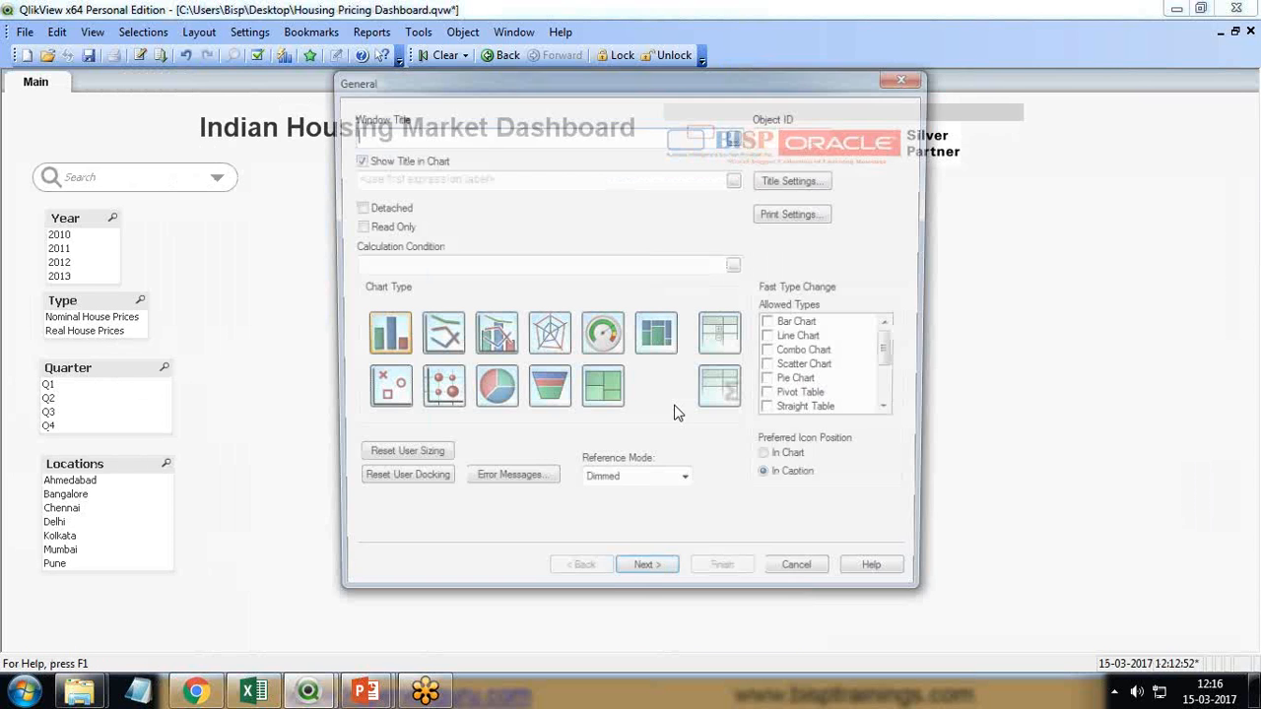
pyautogui.click(1242, 651)
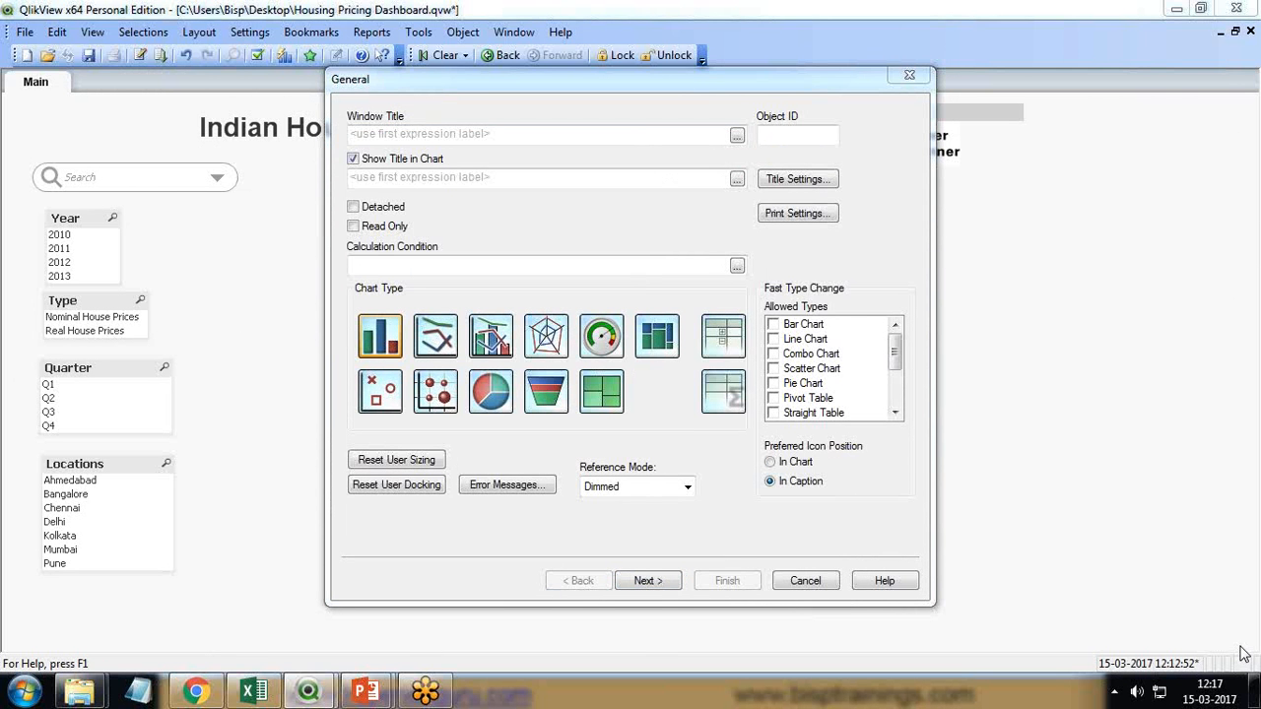
pyautogui.click(457, 356)
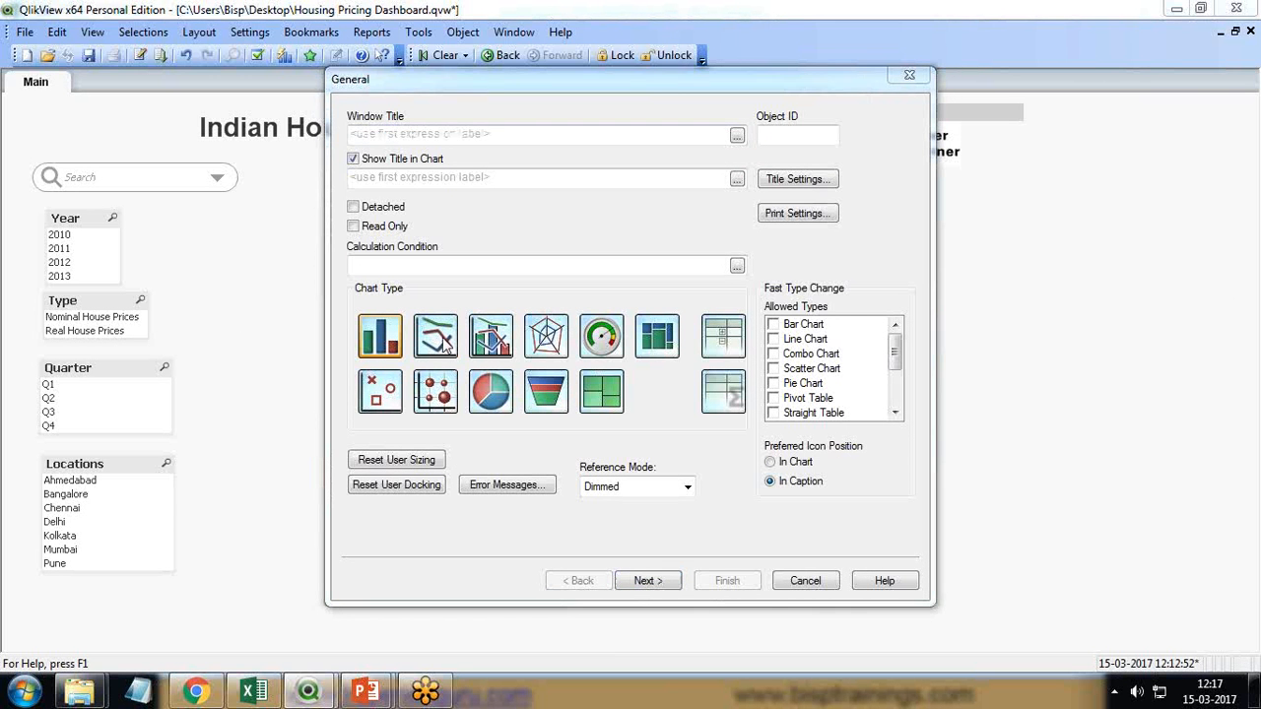
pyautogui.click(442, 338)
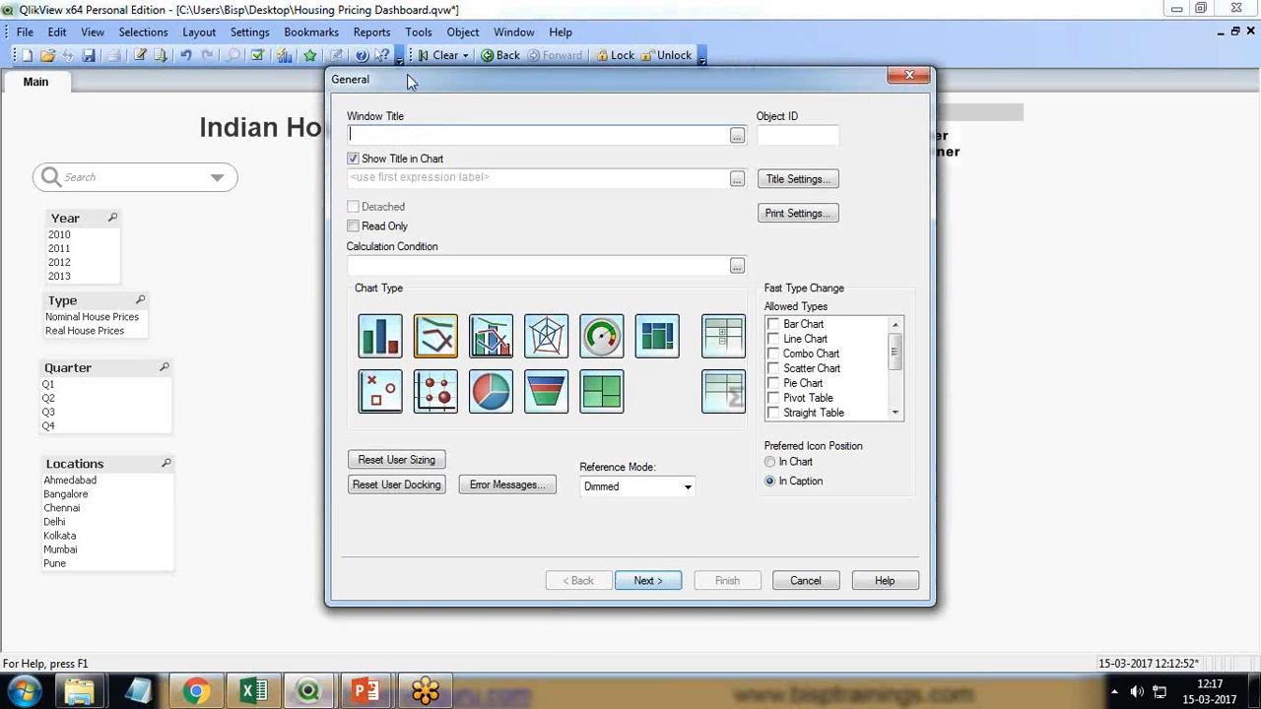
# Set the title shown in the chart to Total HPI, leaving the window title empty, using the finished dashboard as reference
pyautogui.moveTo(407, 77); pyautogui.dragTo(445, 83)
pyautogui.moveTo(308, 690)
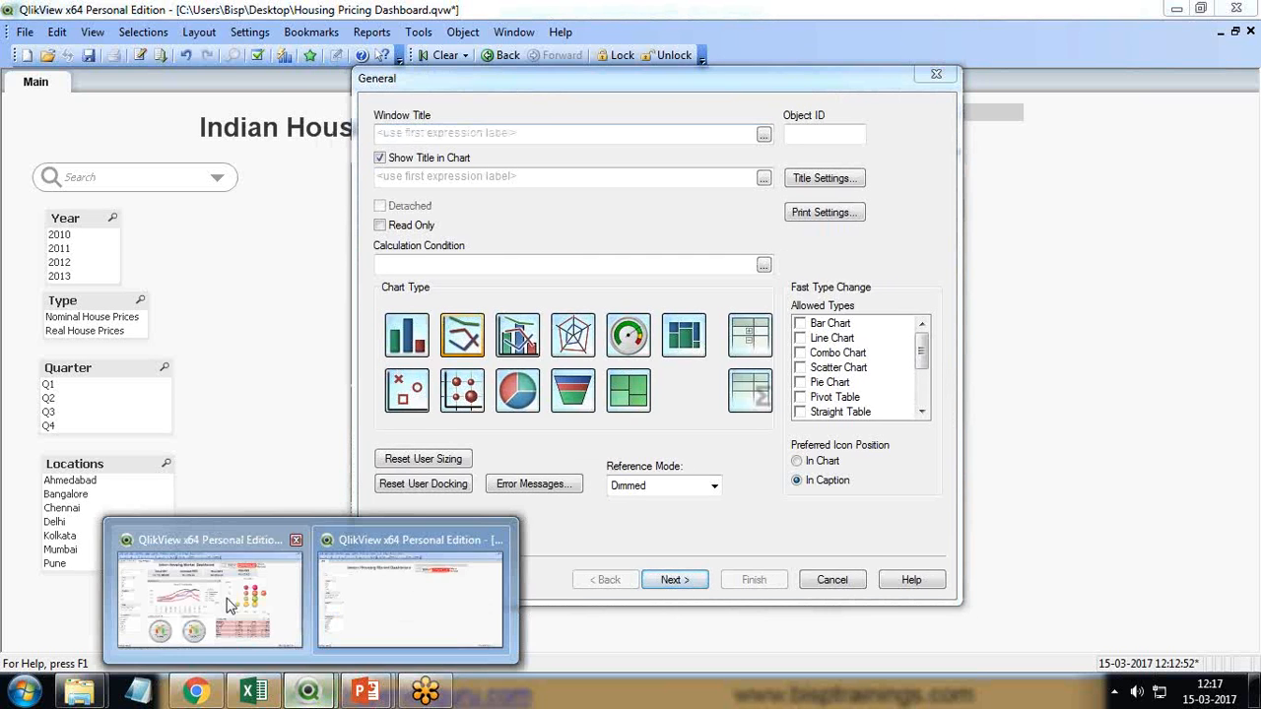
pyautogui.click(226, 596)
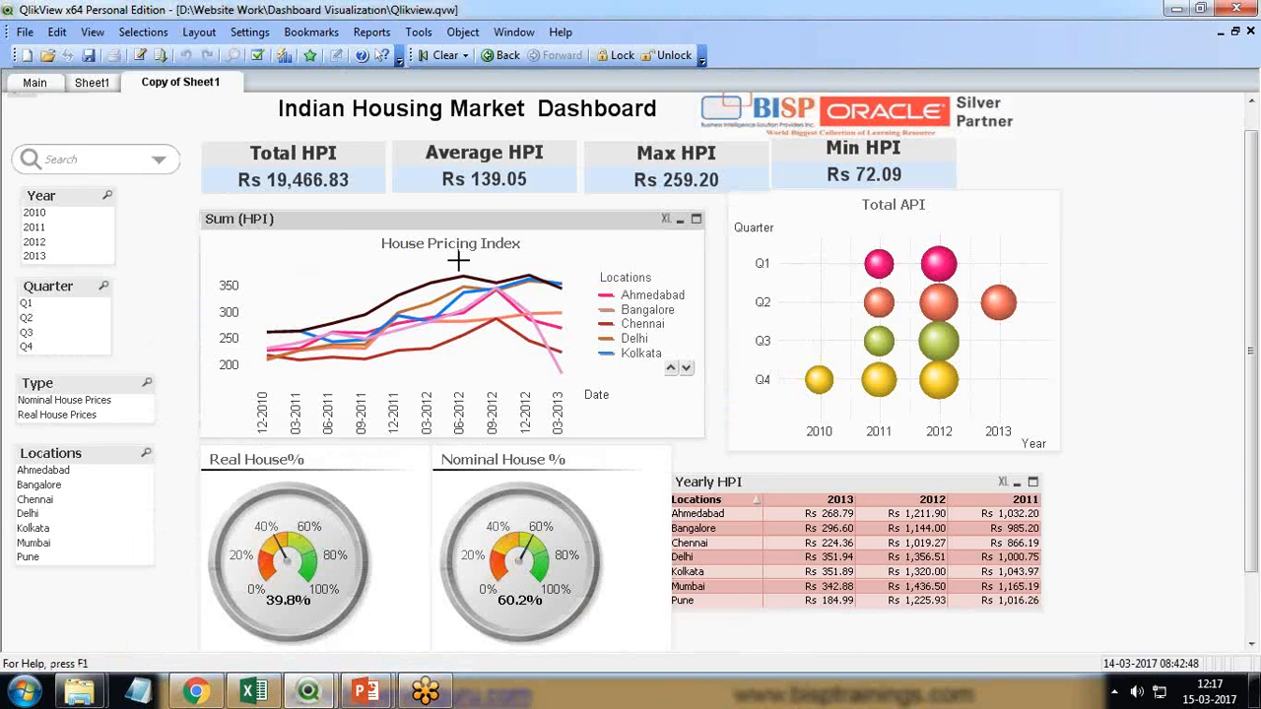
pyautogui.hotkey('alt', 'Tab')
pyautogui.write('Sum')
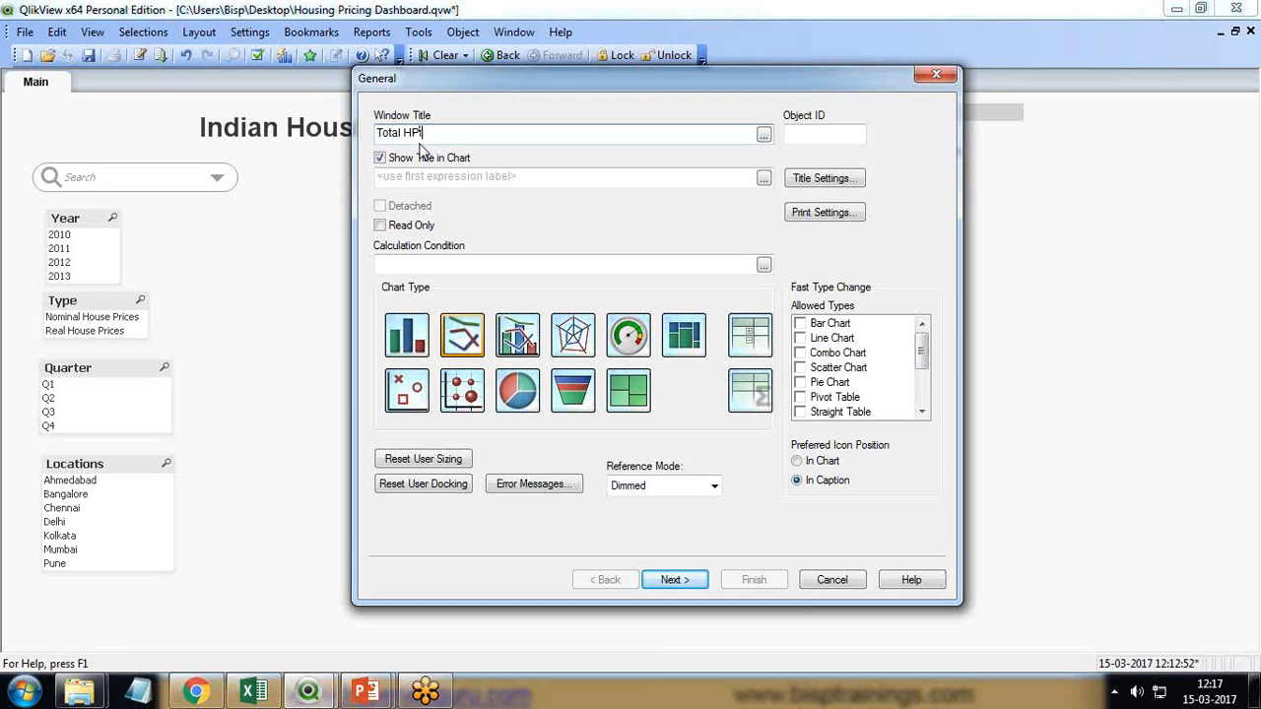
pyautogui.click(448, 179)
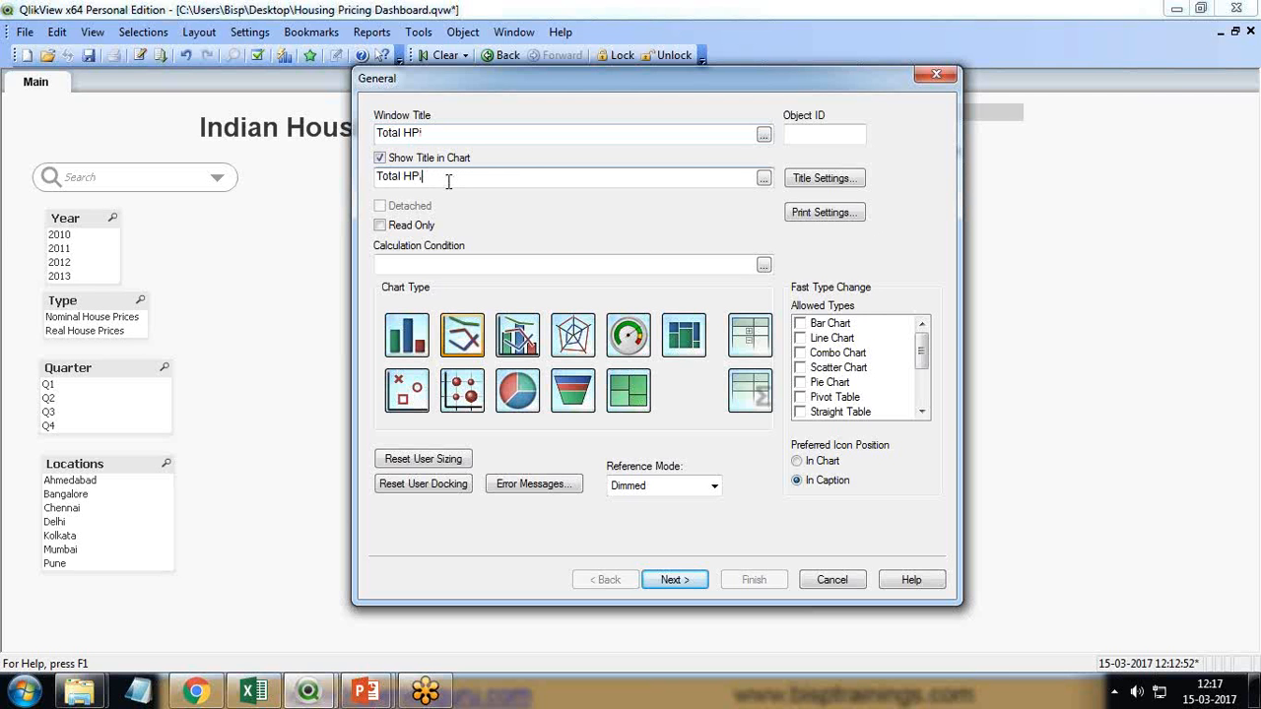
pyautogui.write('Total HPI')
pyautogui.moveTo(407, 132); pyautogui.dragTo(331, 136)
pyautogui.press('BackSpace')
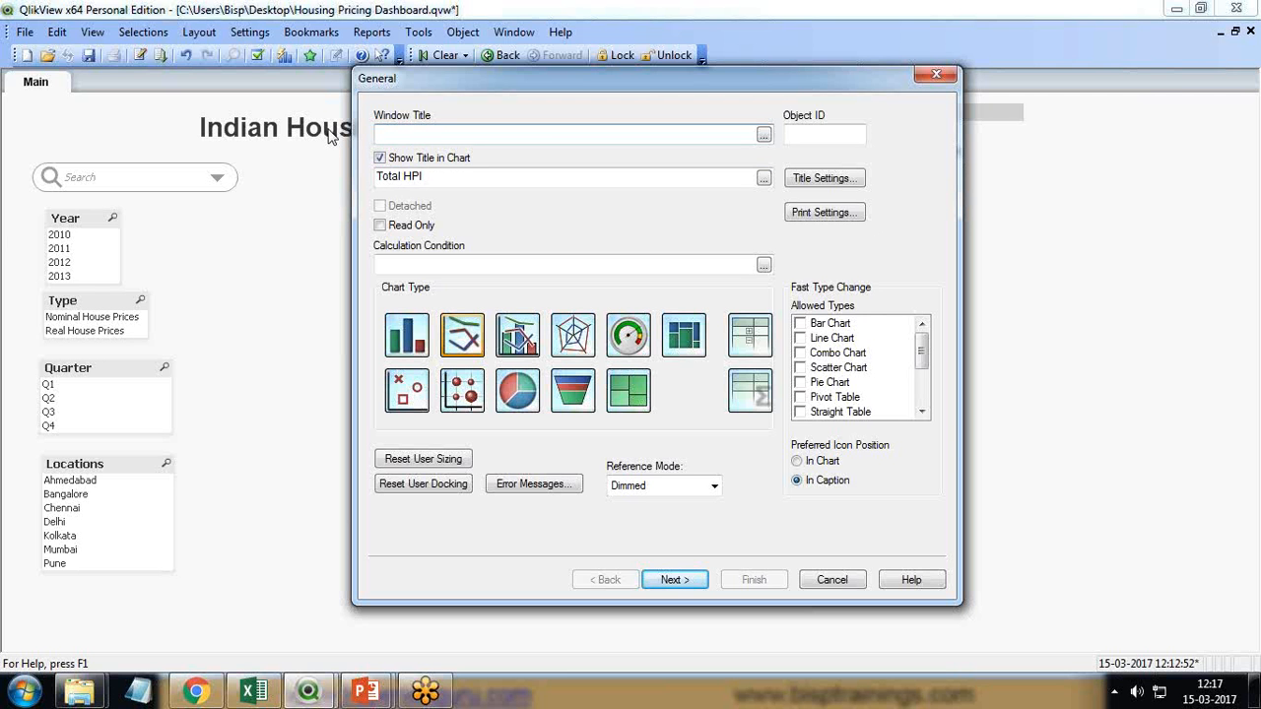
pyautogui.moveTo(562, 78); pyautogui.dragTo(398, 113)
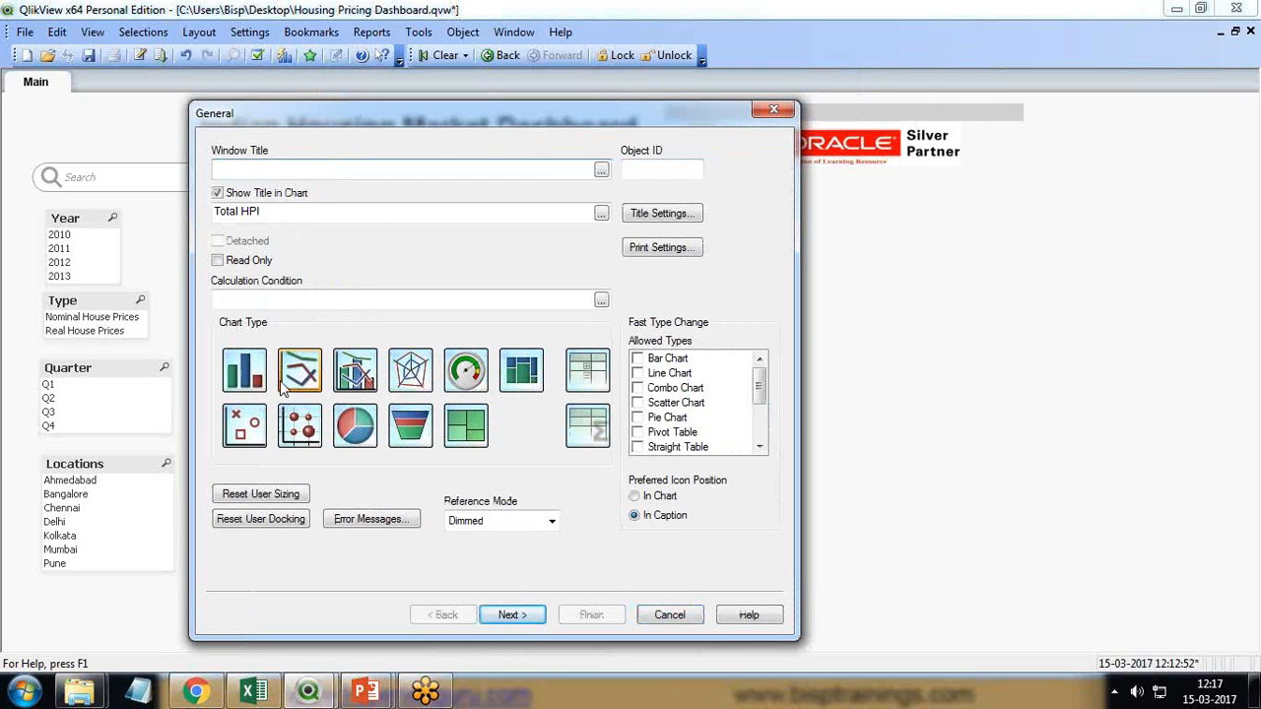
# Add Date and Locations as the line chart's dimensions, checking the finished dashboard's House Pricing Index chart for reference
pyautogui.click(512, 615)
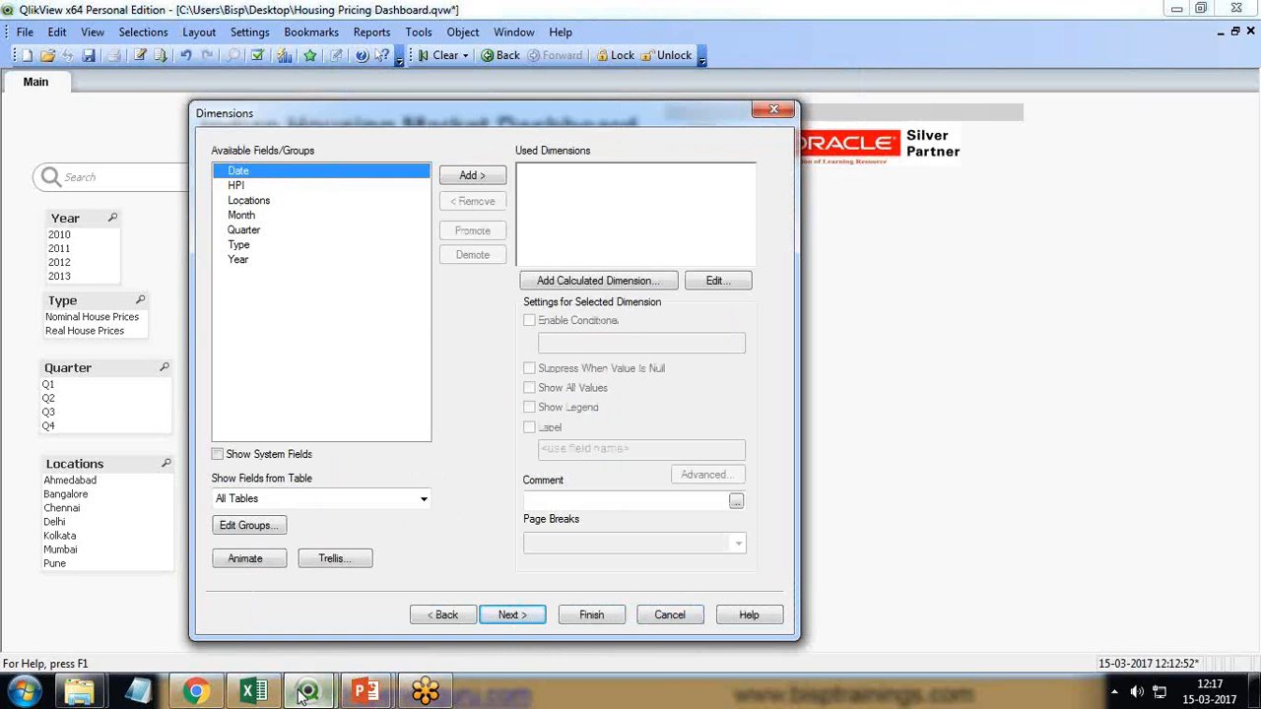
pyautogui.moveTo(308, 691)
pyautogui.click(220, 609)
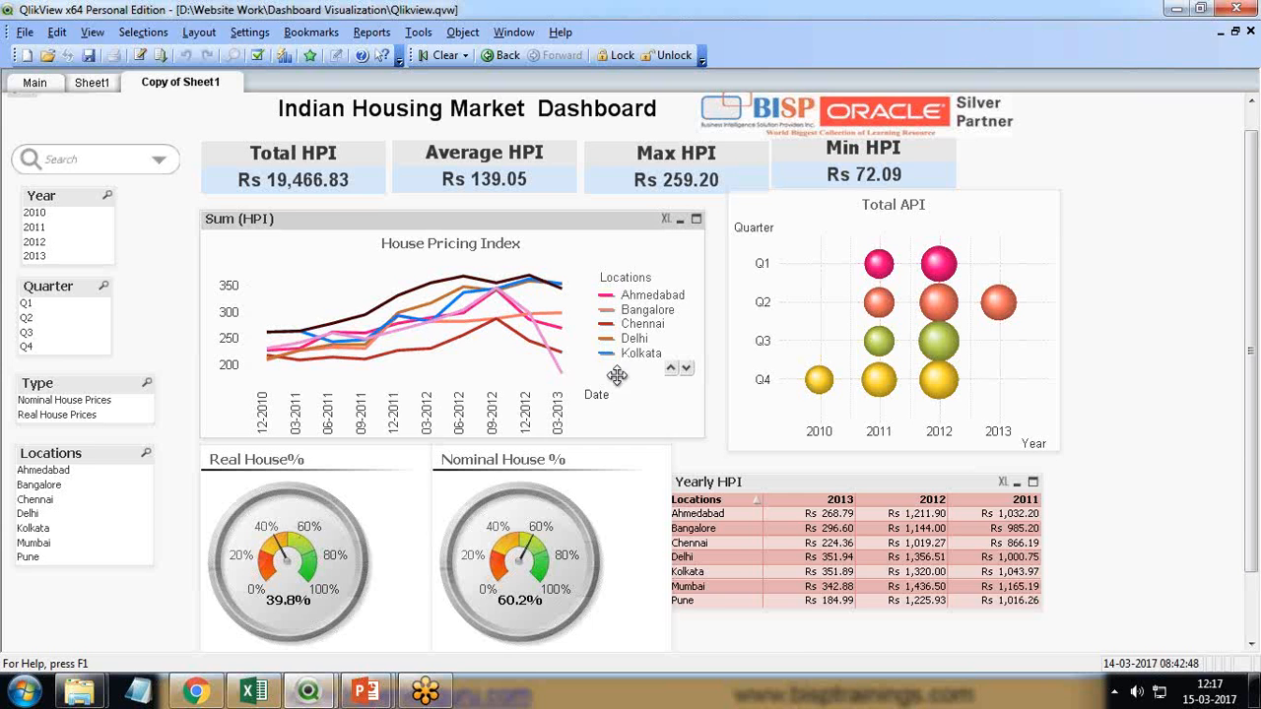
pyautogui.hotkey('alt', 'Tab')
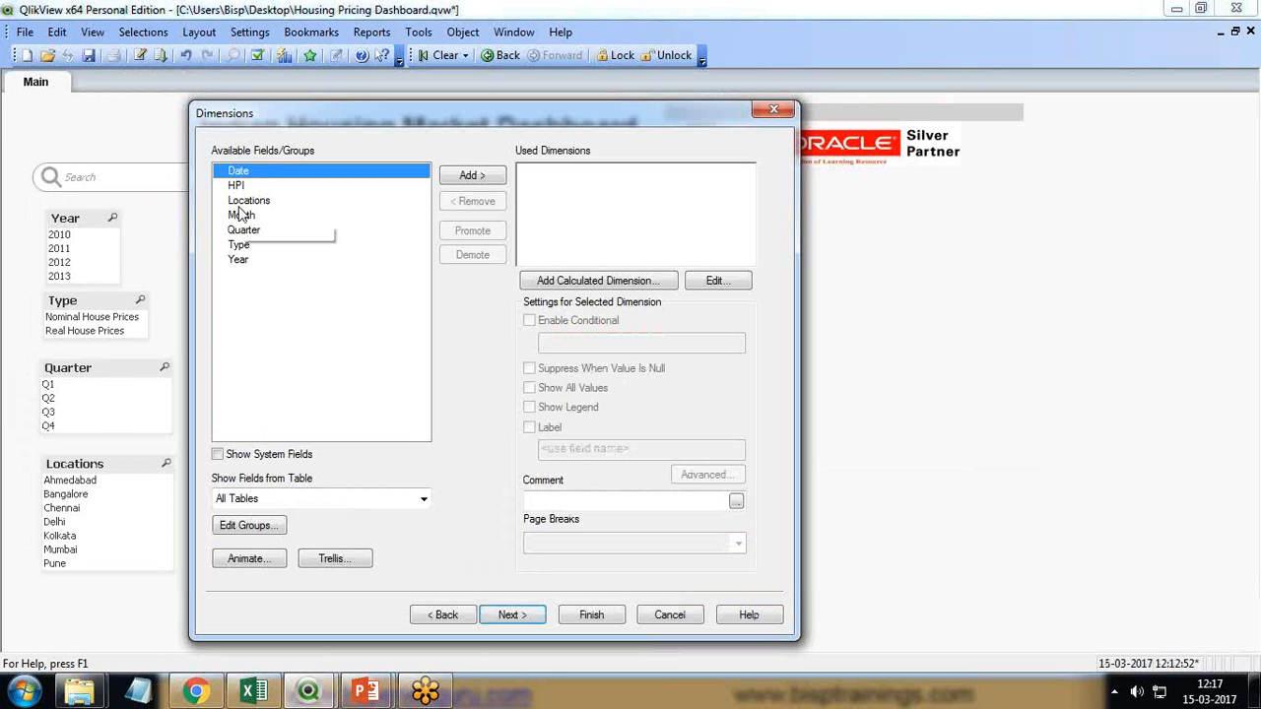
pyautogui.click(472, 176)
pyautogui.click(333, 187)
pyautogui.click(489, 178)
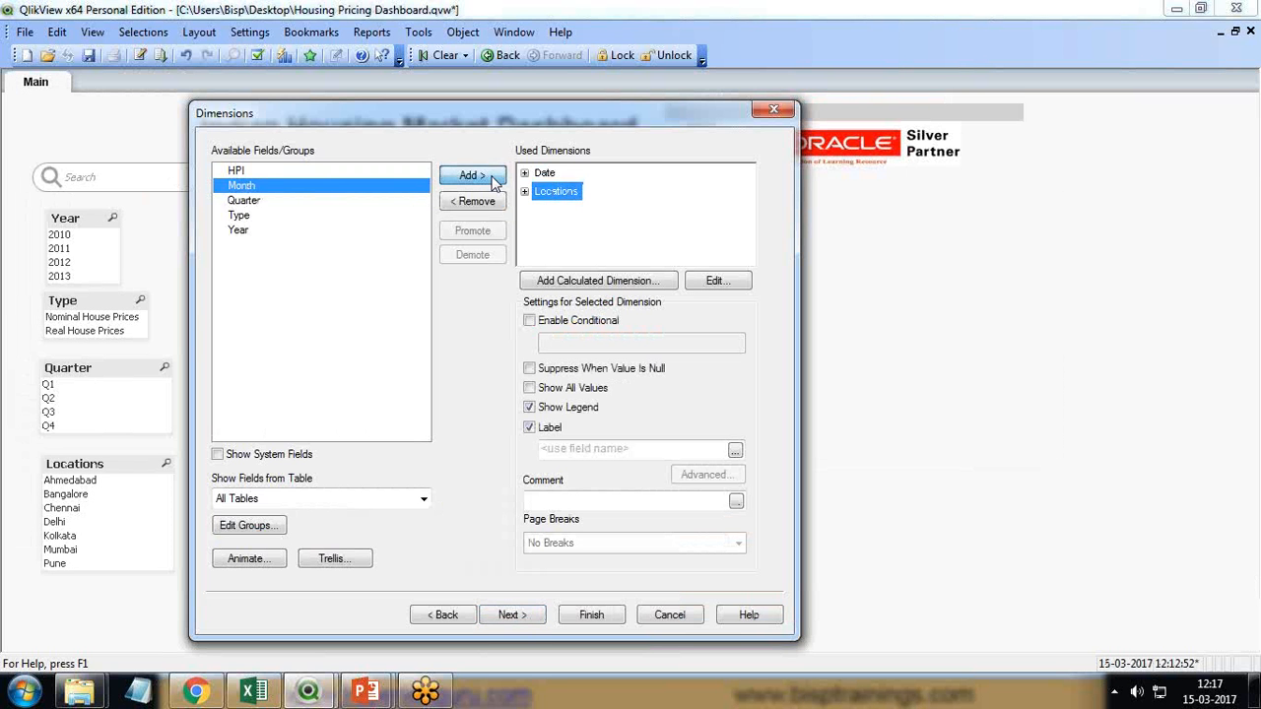
pyautogui.click(1153, 163)
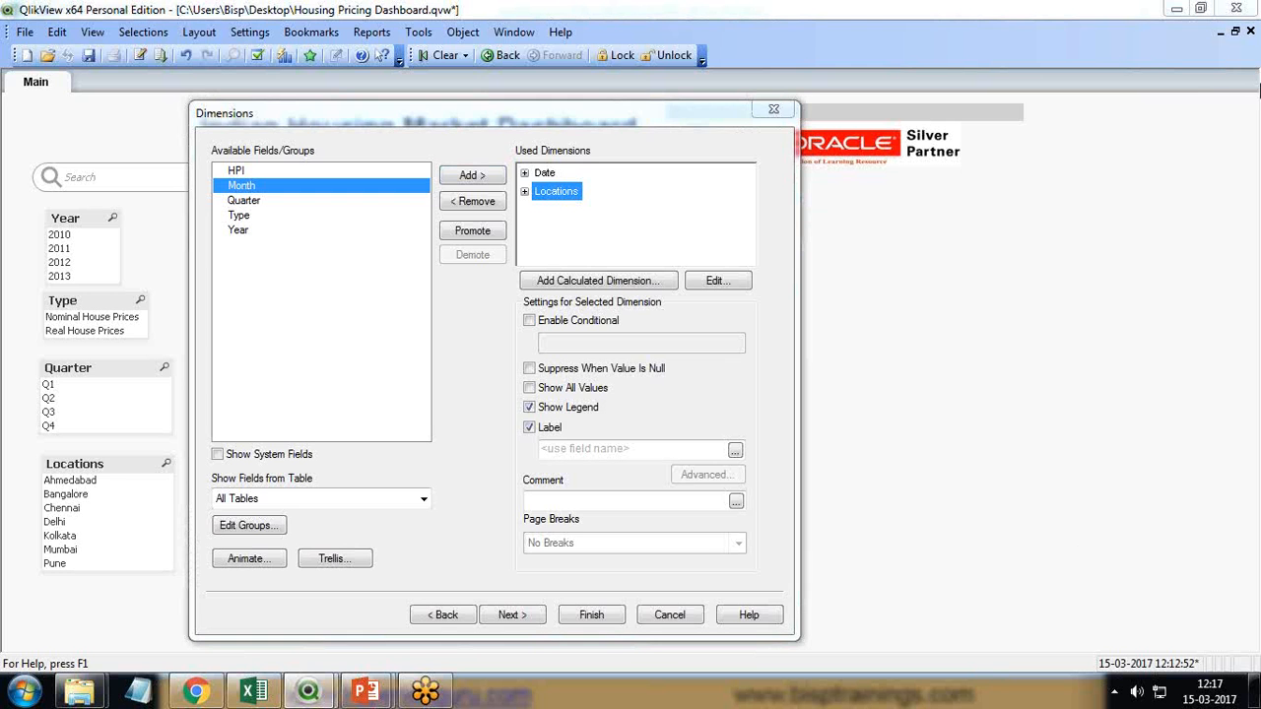
# Define the chart expression as the Sum aggregation of the HPI field and finish creating the chart
pyautogui.click(511, 614)
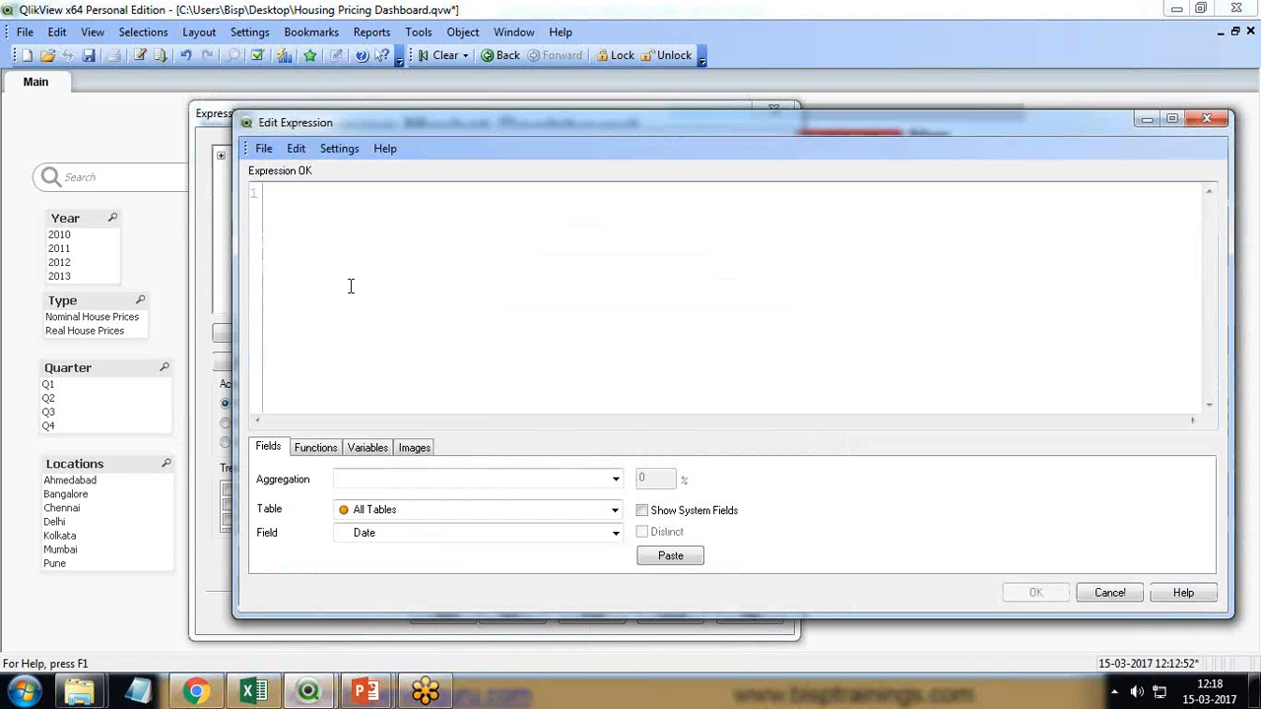
pyautogui.click(372, 479)
pyautogui.click(372, 435)
pyautogui.click(381, 534)
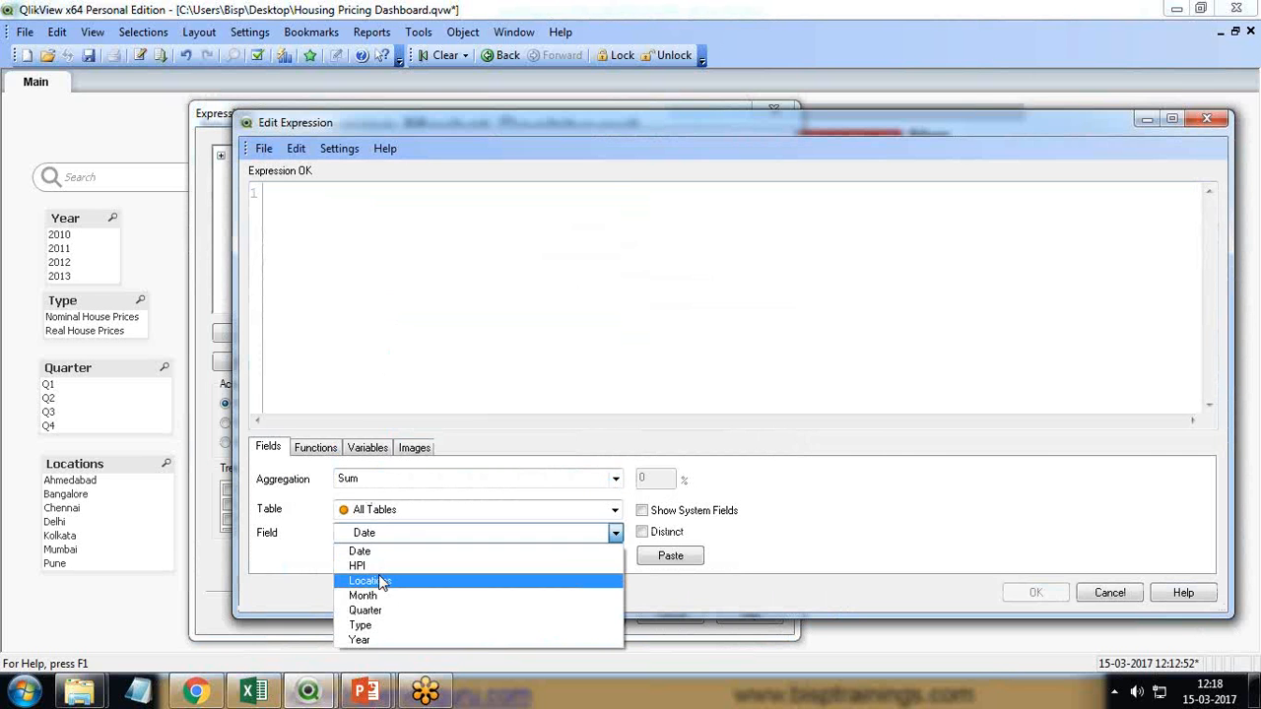
pyautogui.click(374, 563)
pyautogui.click(679, 557)
pyautogui.moveTo(608, 126); pyautogui.dragTo(387, 125)
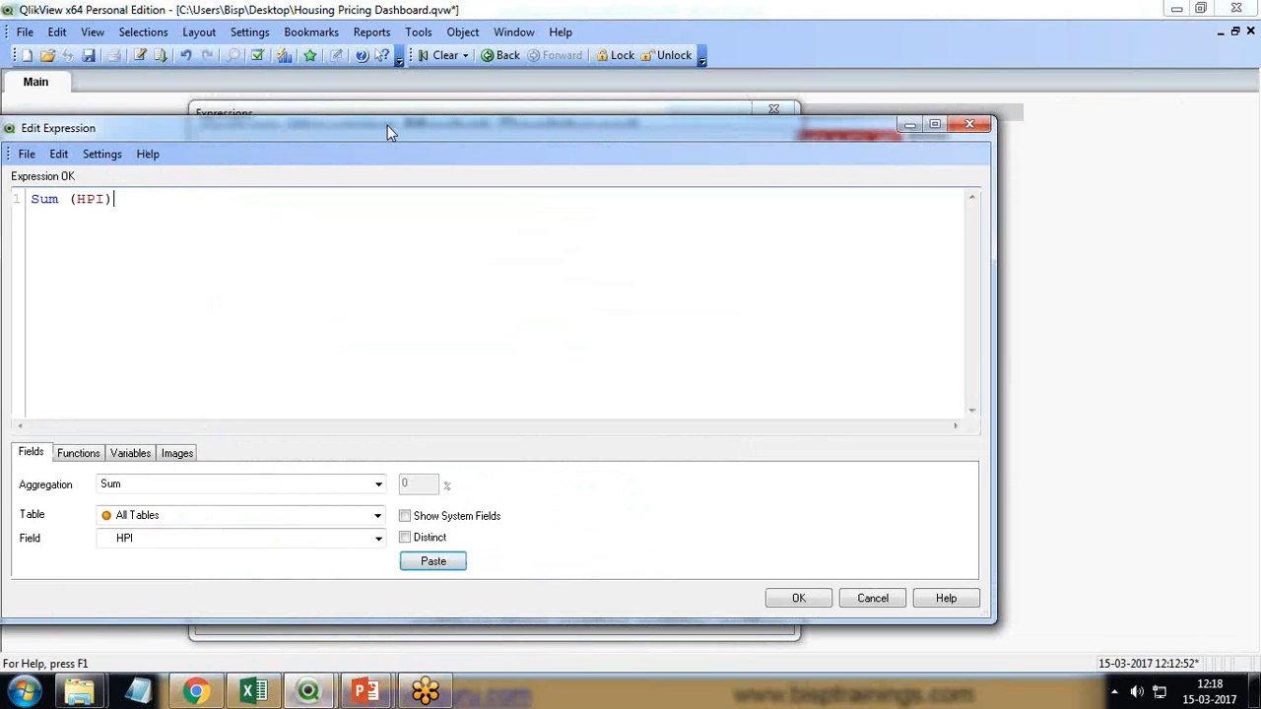
pyautogui.click(804, 599)
pyautogui.click(592, 614)
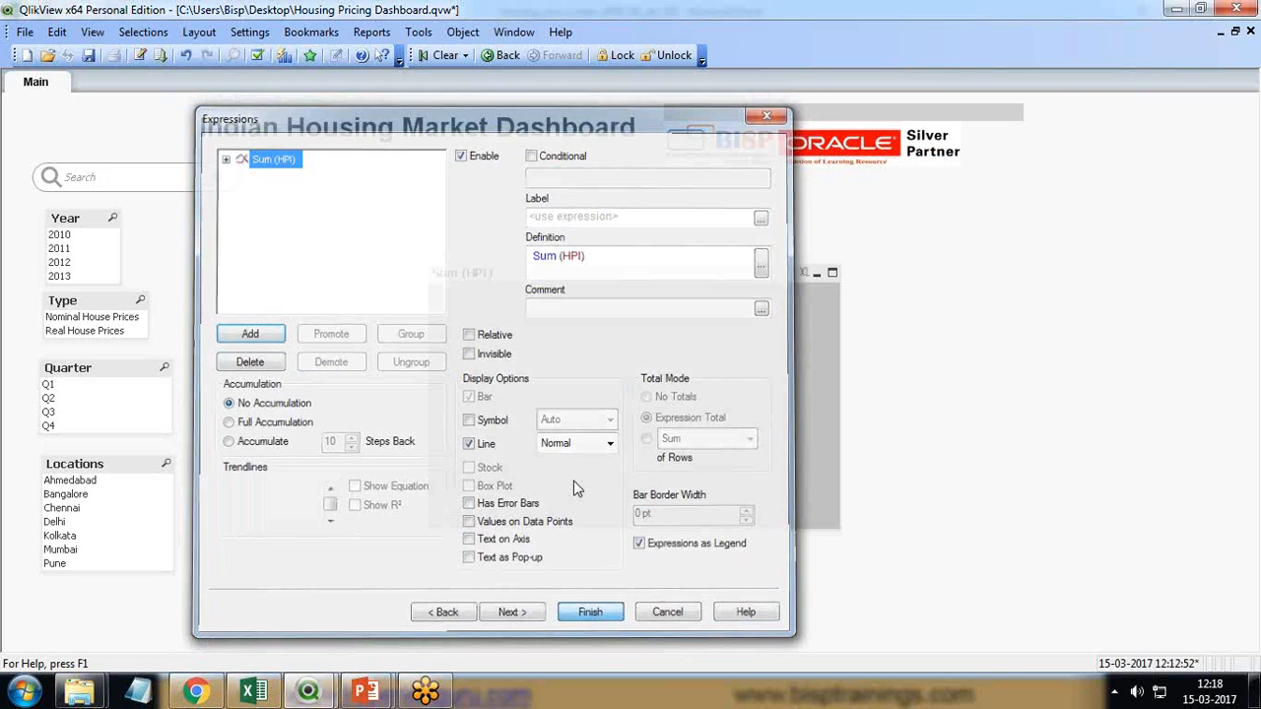
# Move the Total HPI chart below the dashboard title, reduce its height and widen it
pyautogui.moveTo(493, 274); pyautogui.dragTo(357, 199)
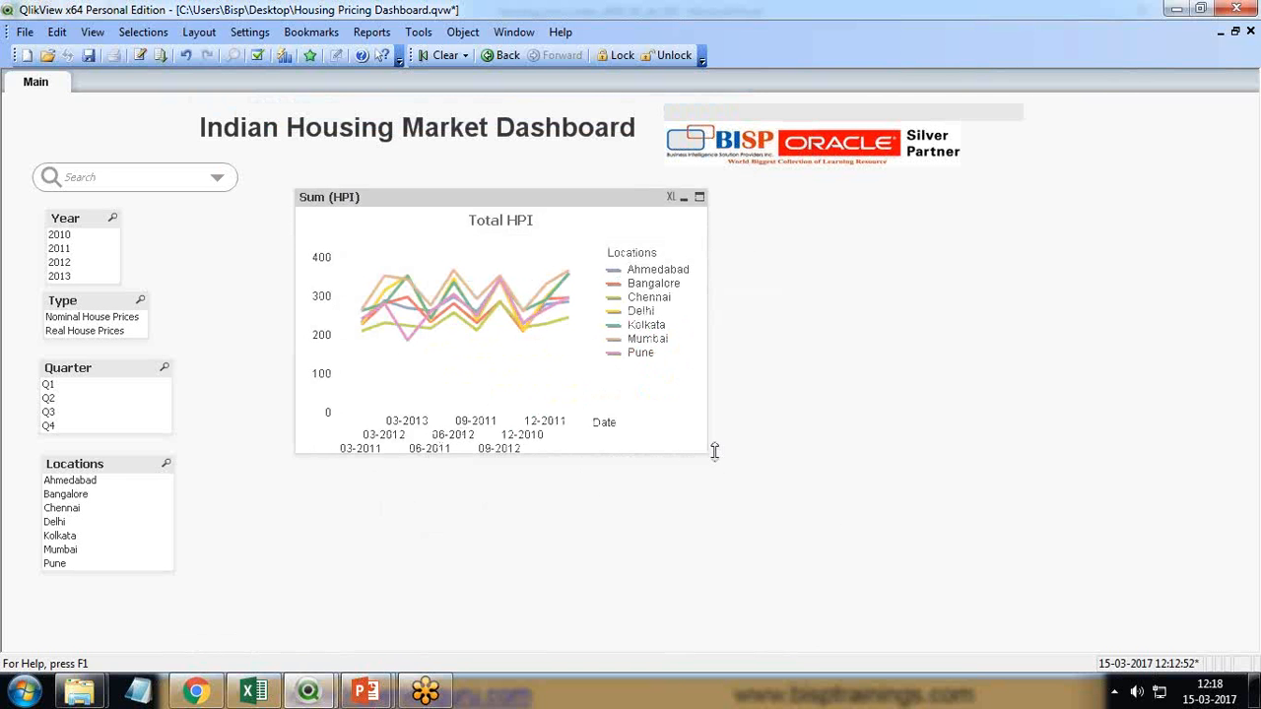
pyautogui.moveTo(702, 452); pyautogui.dragTo(729, 393)
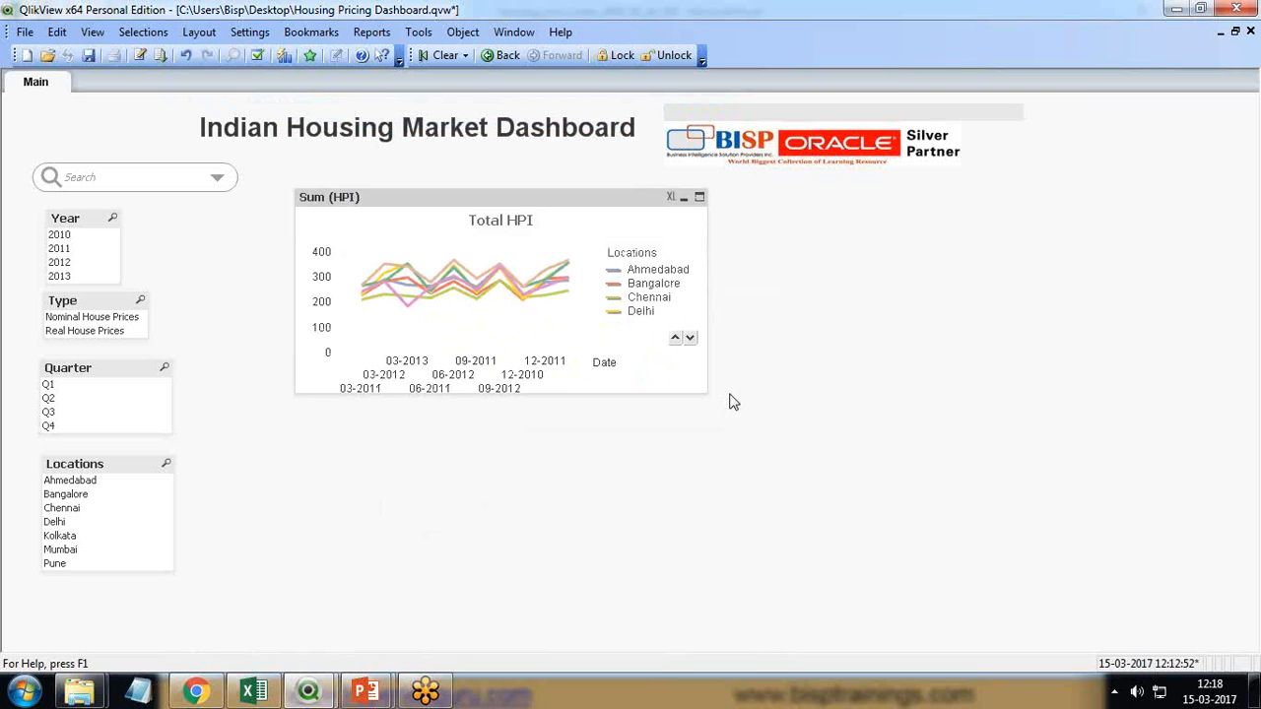
pyautogui.moveTo(709, 277); pyautogui.dragTo(770, 272)
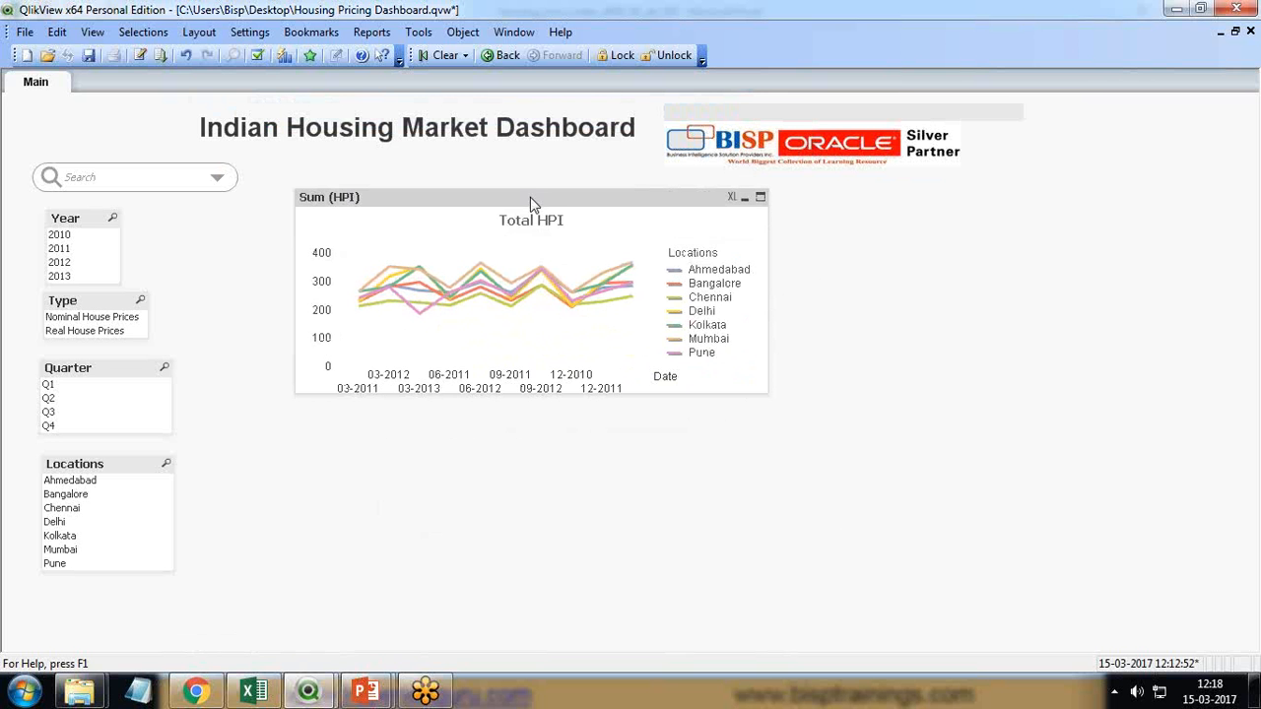
pyautogui.moveTo(530, 203); pyautogui.dragTo(518, 200)
# Set the primary dimension labels on the Total HPI chart's dimension axis to vertical and apply the change
pyautogui.rightClick(387, 192)
pyautogui.click(429, 202)
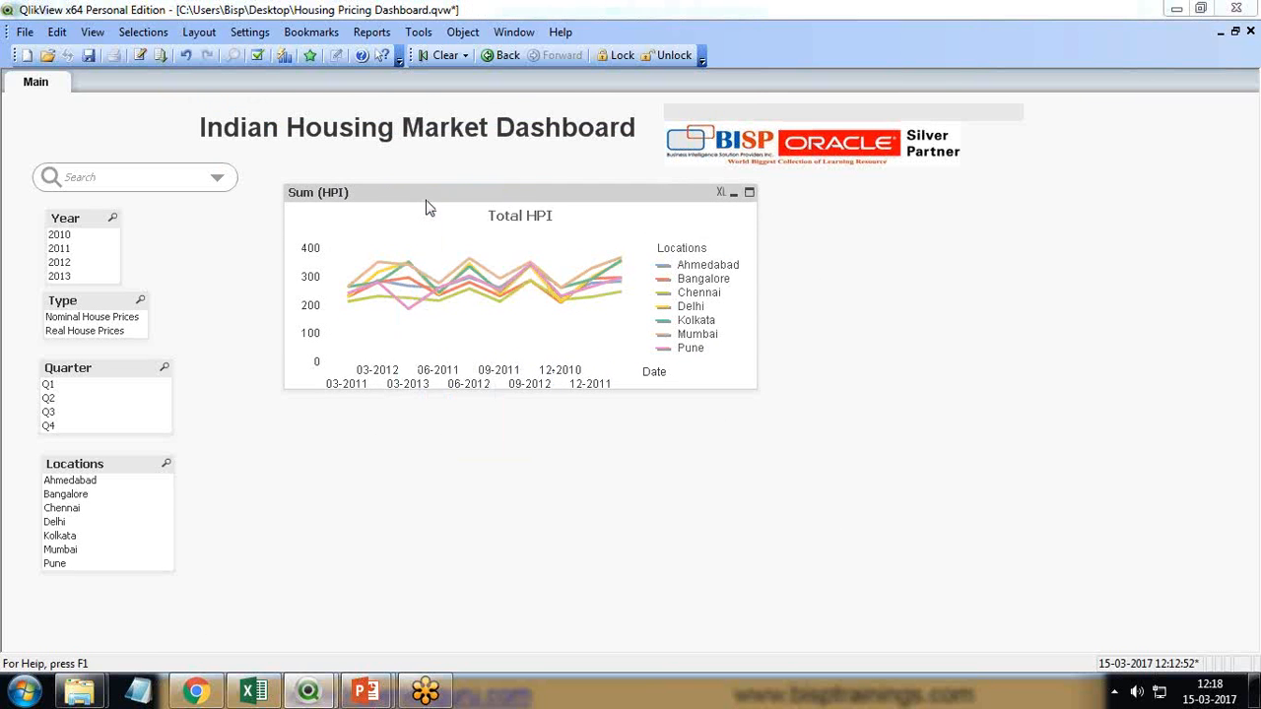
pyautogui.click(511, 156)
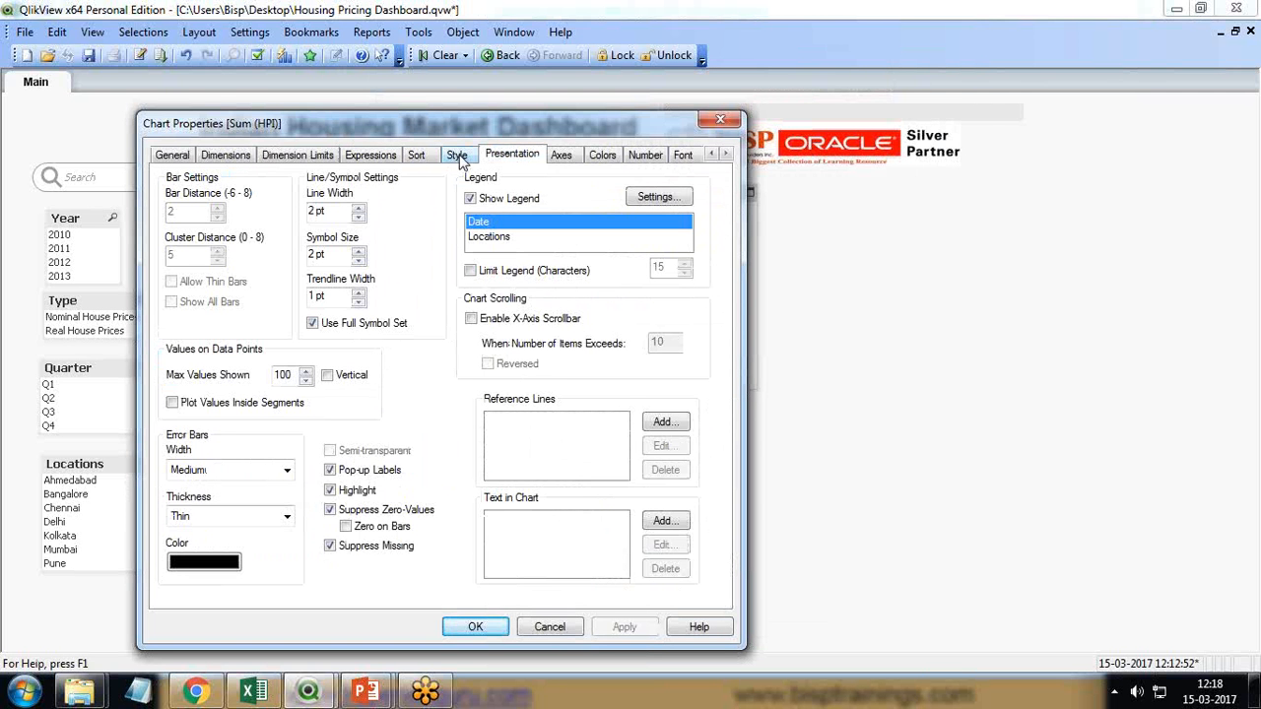
pyautogui.click(560, 155)
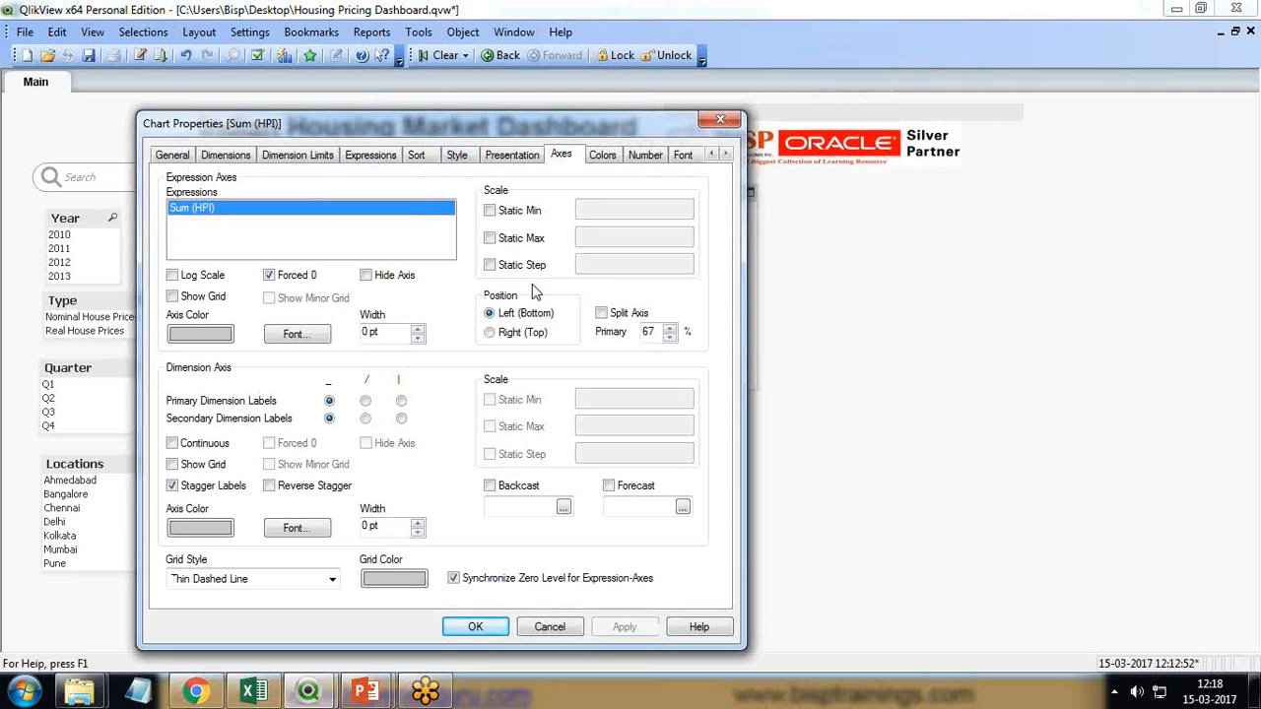
pyautogui.click(365, 401)
pyautogui.moveTo(403, 122); pyautogui.dragTo(612, 108)
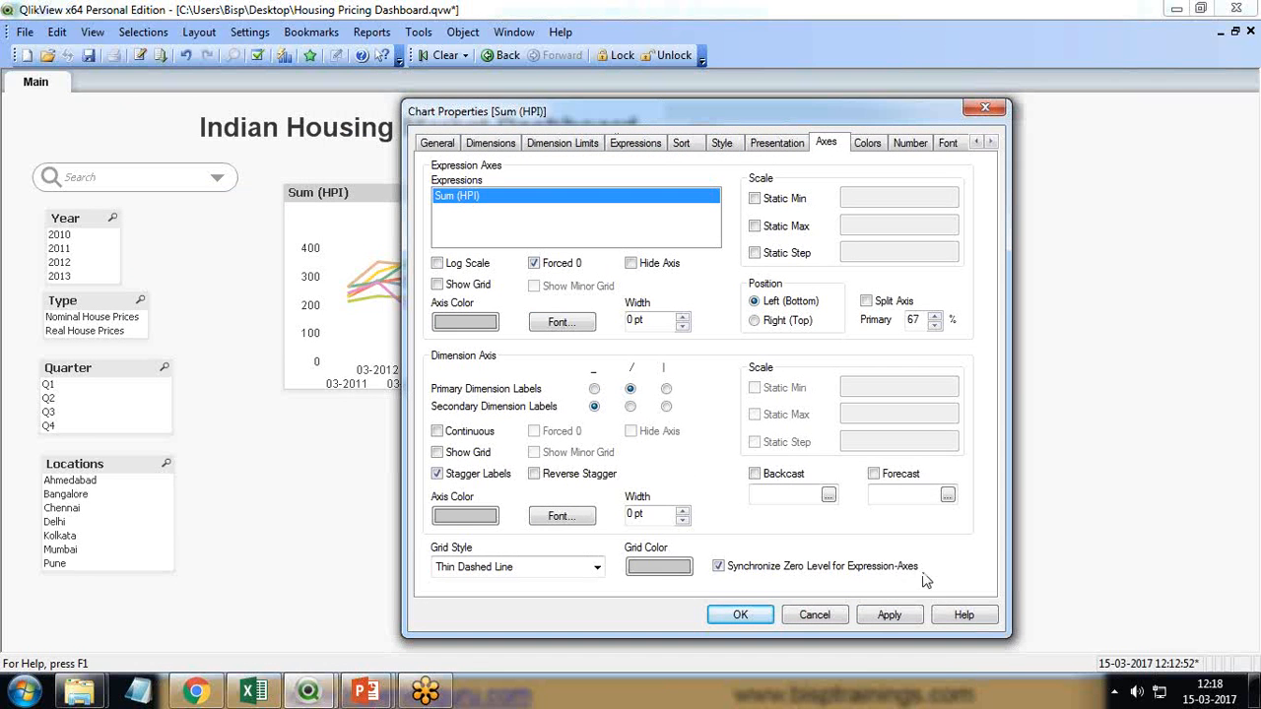
pyautogui.click(667, 390)
pyautogui.click(889, 614)
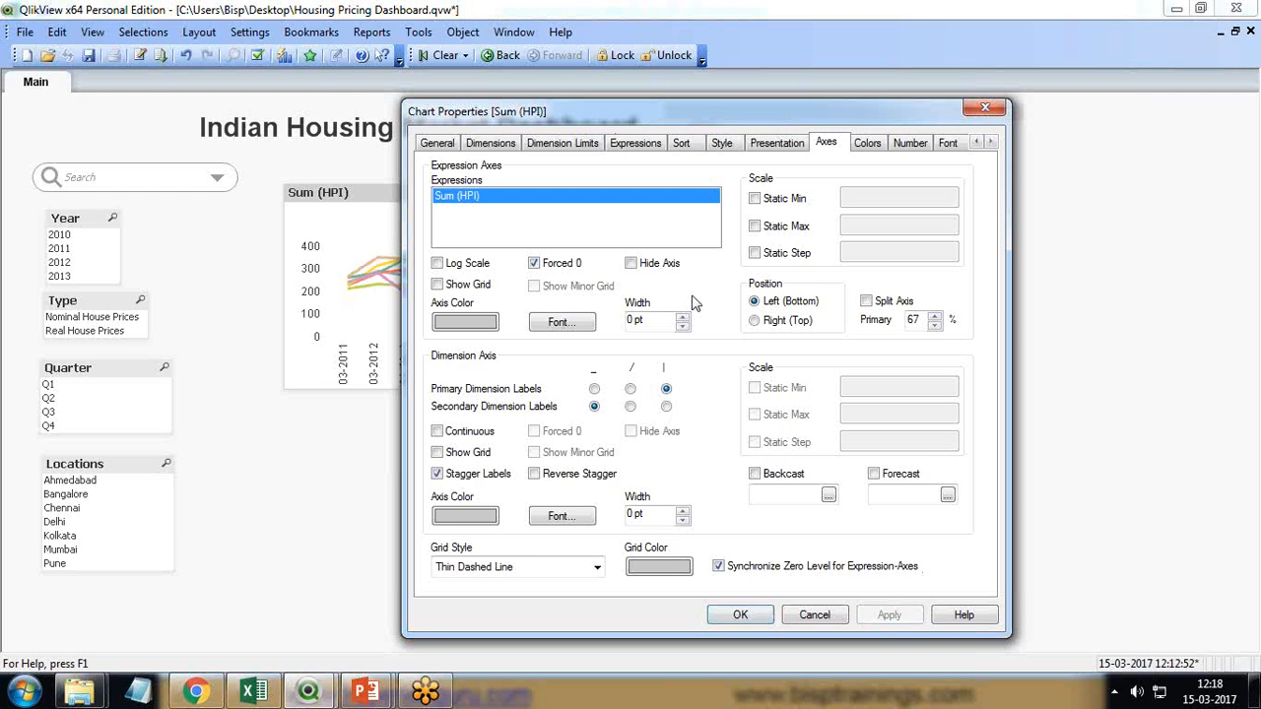
pyautogui.moveTo(558, 125); pyautogui.dragTo(105, 105)
pyautogui.moveTo(276, 111); pyautogui.dragTo(363, 112)
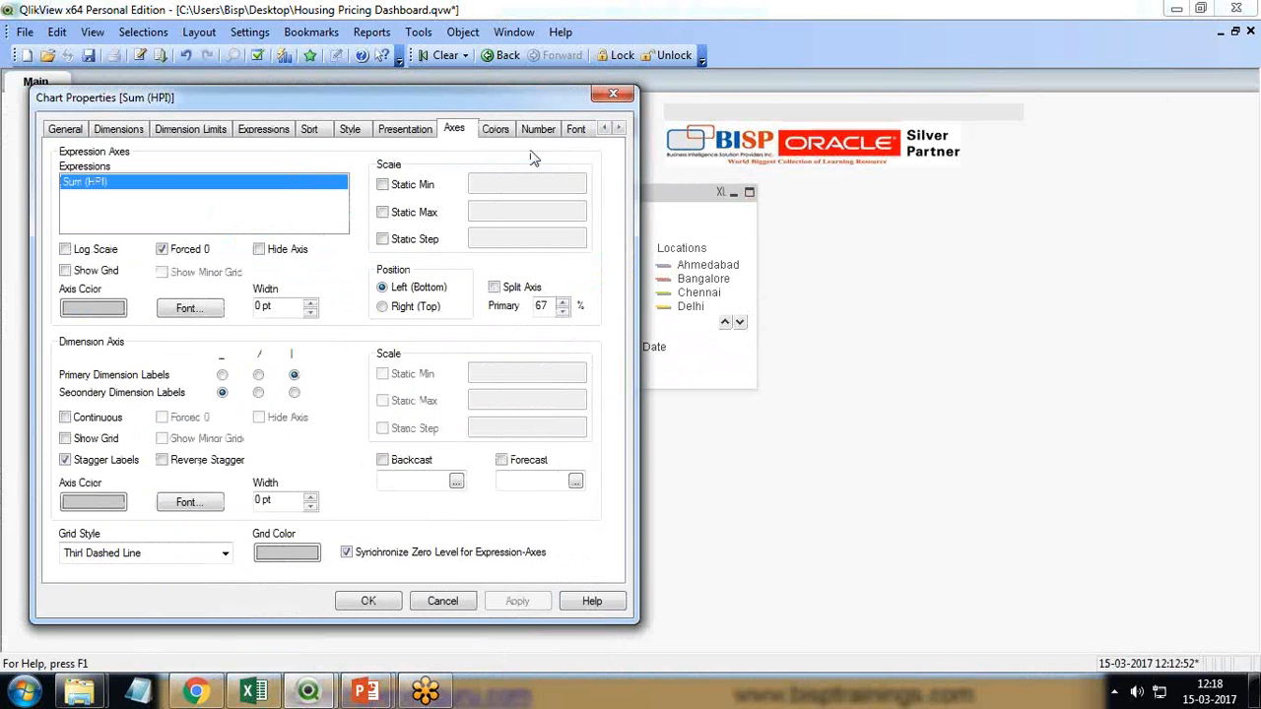
pyautogui.click(496, 129)
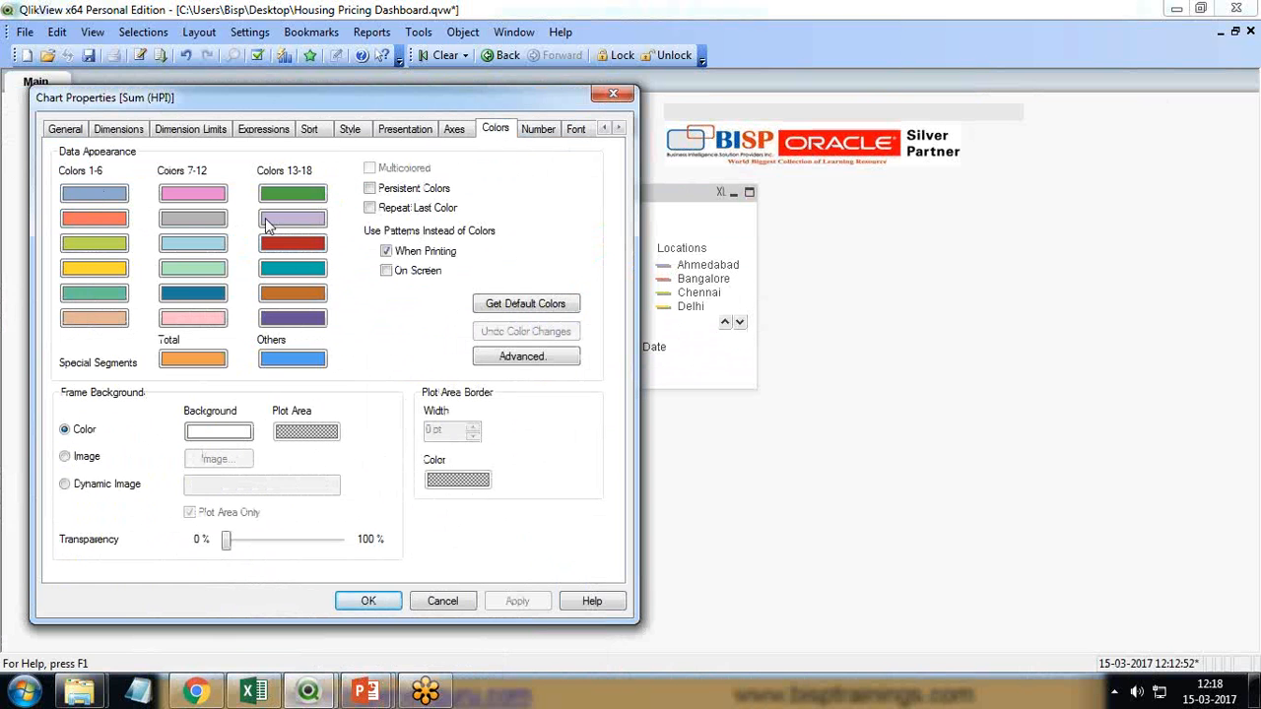
pyautogui.click(89, 194)
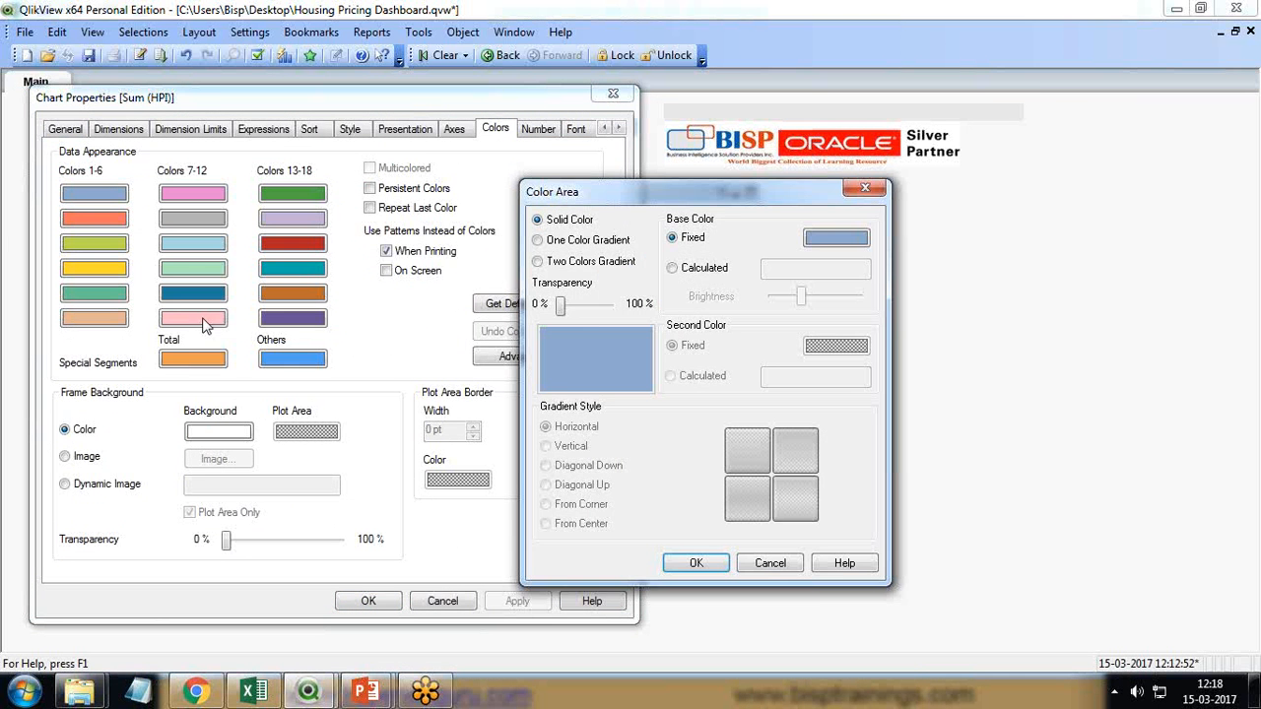
pyautogui.click(828, 241)
pyautogui.press('Escape')
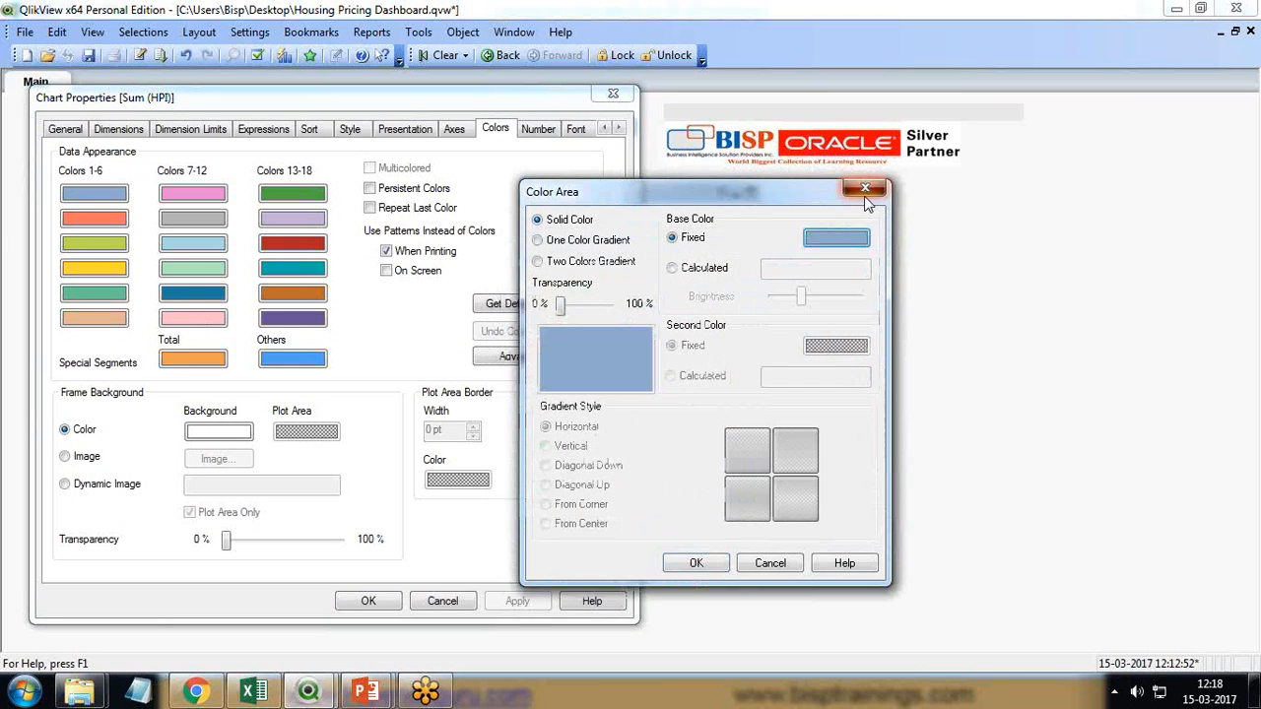
pyautogui.click(865, 188)
# Try the Persistent Colors option for the chart, turn it off again and restore the default colors
pyautogui.rightClick(288, 246)
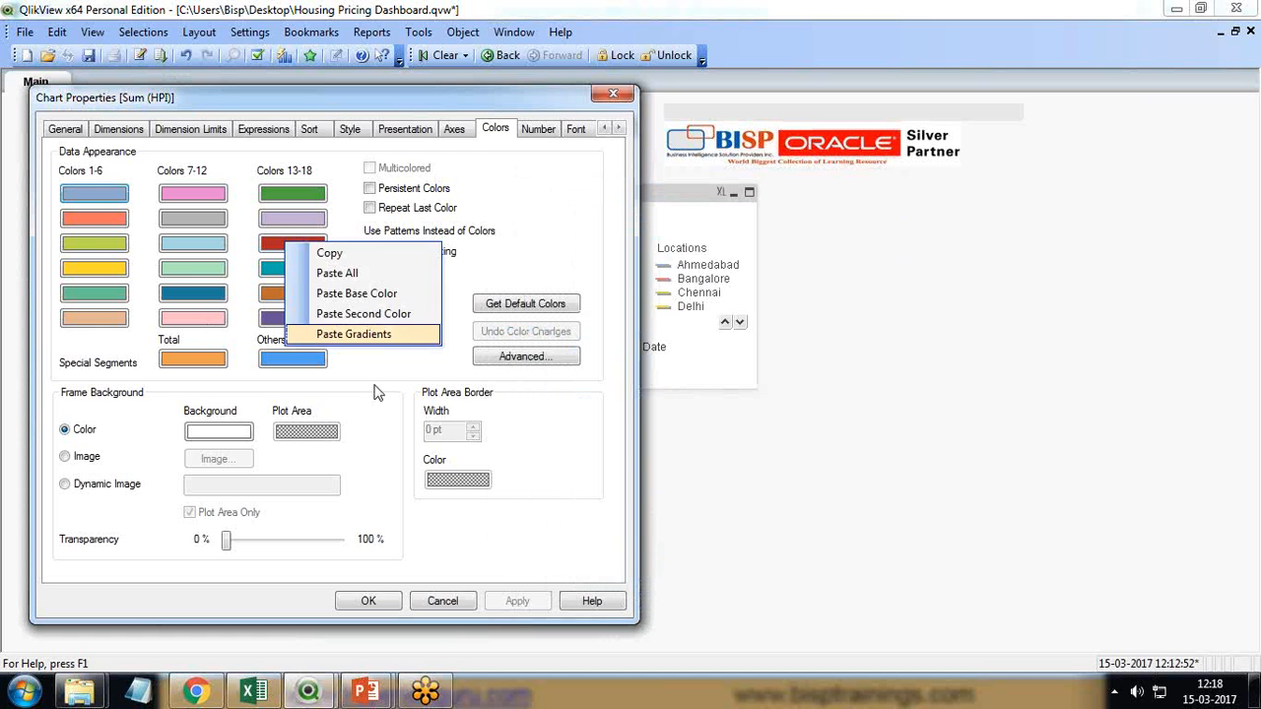
pyautogui.click(350, 274)
pyautogui.click(370, 188)
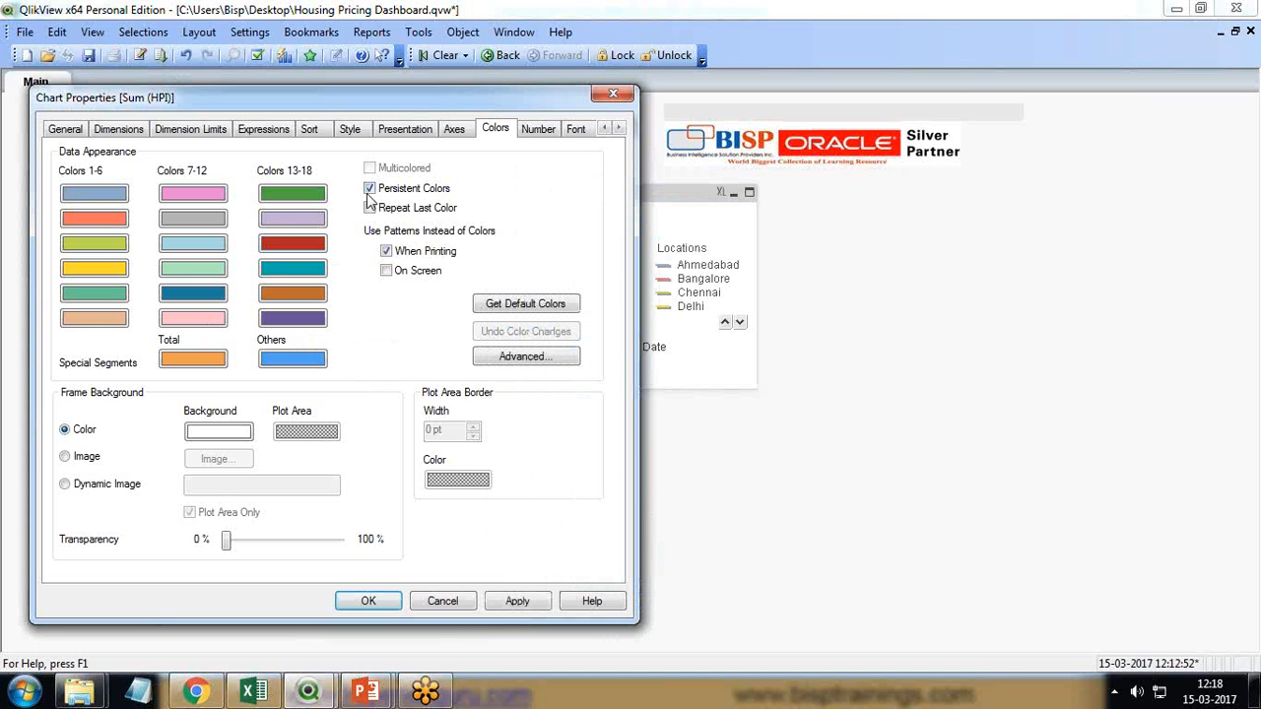
pyautogui.click(369, 188)
pyautogui.click(500, 306)
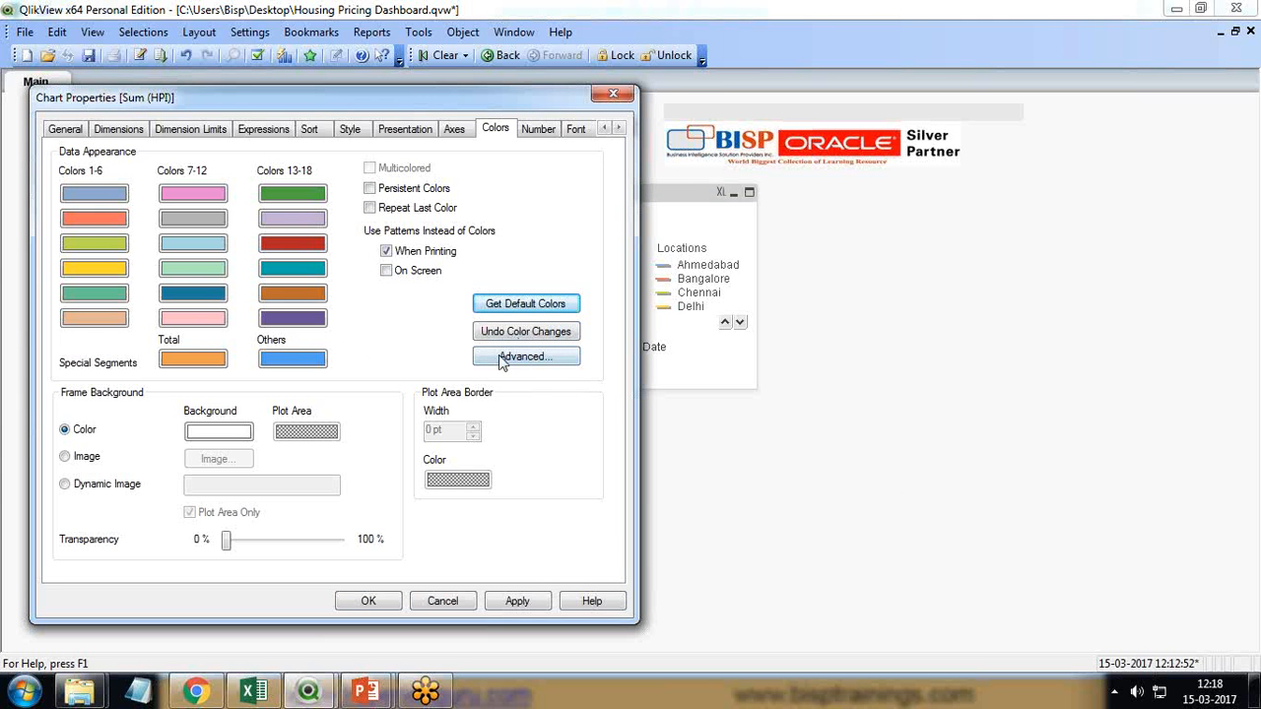
# Copy the red of color 15 and paste it as the base color of color 1 in the chart's palette
pyautogui.rightClick(291, 250)
pyautogui.click(331, 264)
pyautogui.rightClick(71, 201)
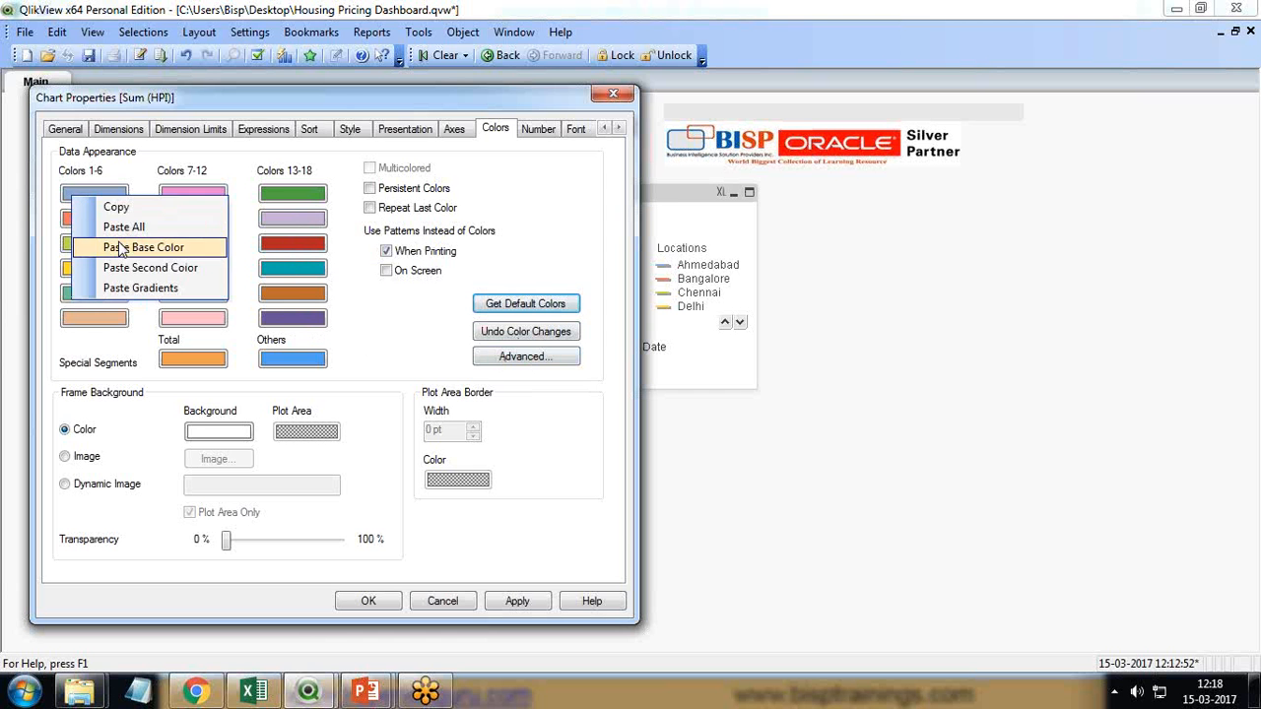
pyautogui.click(120, 248)
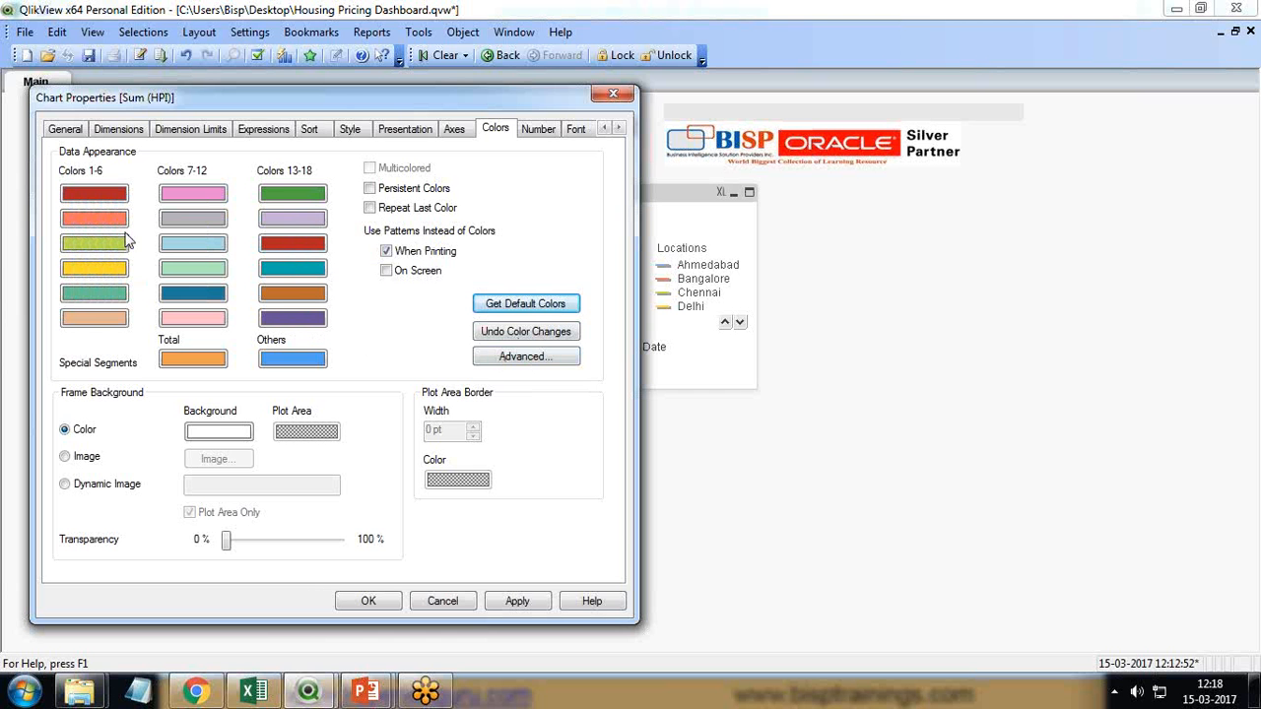
# Copy the purple of color 18 onto color 4 in the chart's data appearance palette
pyautogui.rightClick(295, 317)
pyautogui.click(335, 326)
pyautogui.rightClick(79, 217)
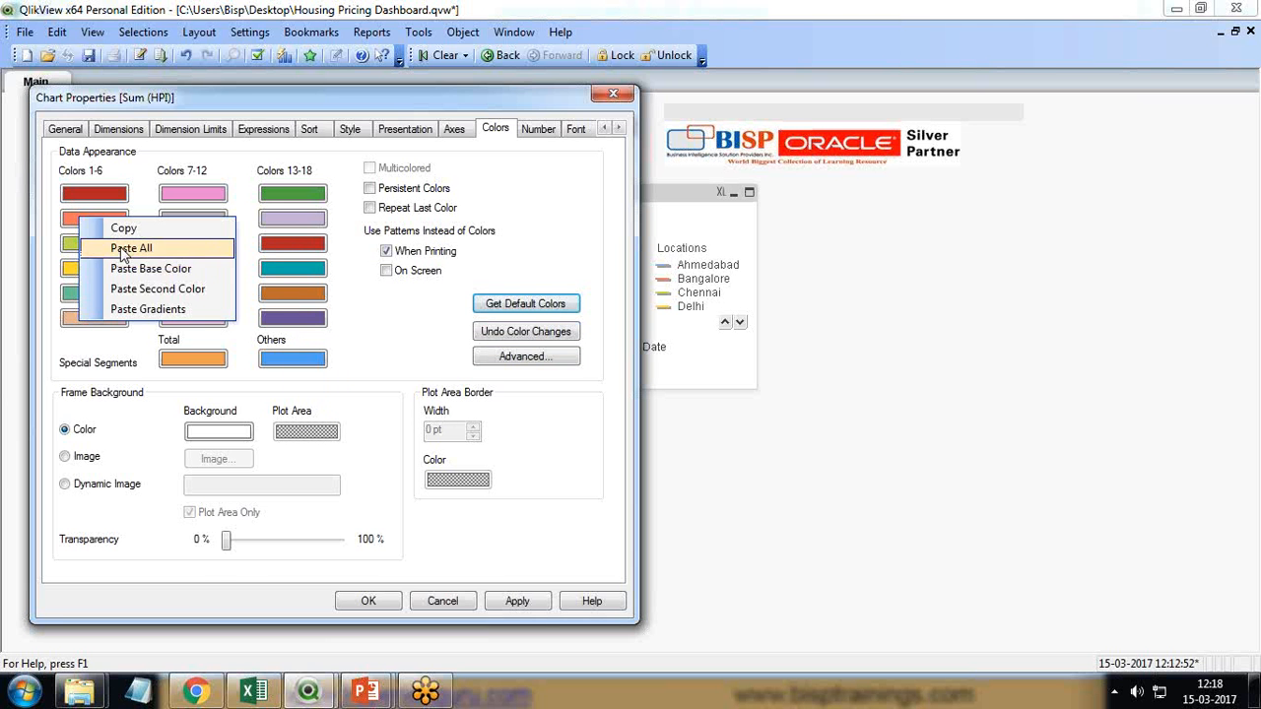
pyautogui.rightClick(67, 243)
pyautogui.rightClick(65, 272)
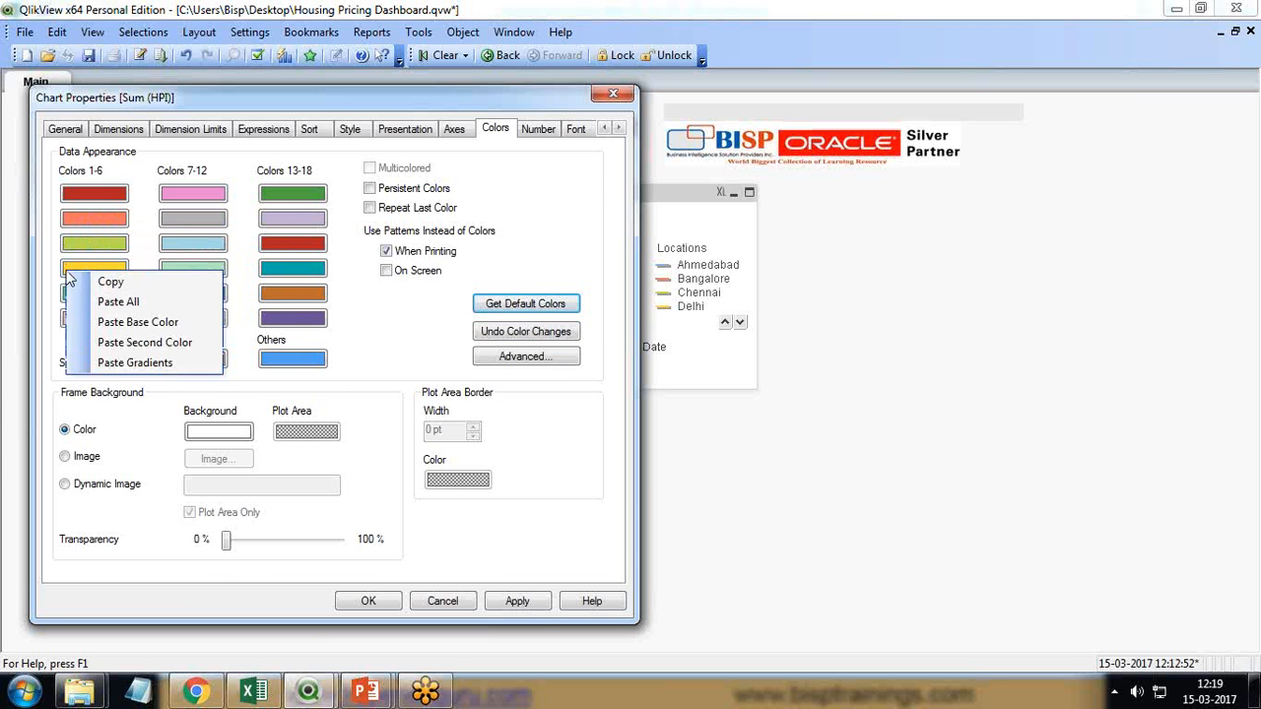
pyautogui.click(114, 302)
# Change color 5 of the chart palette to a fixed solid bright pink
pyautogui.click(85, 293)
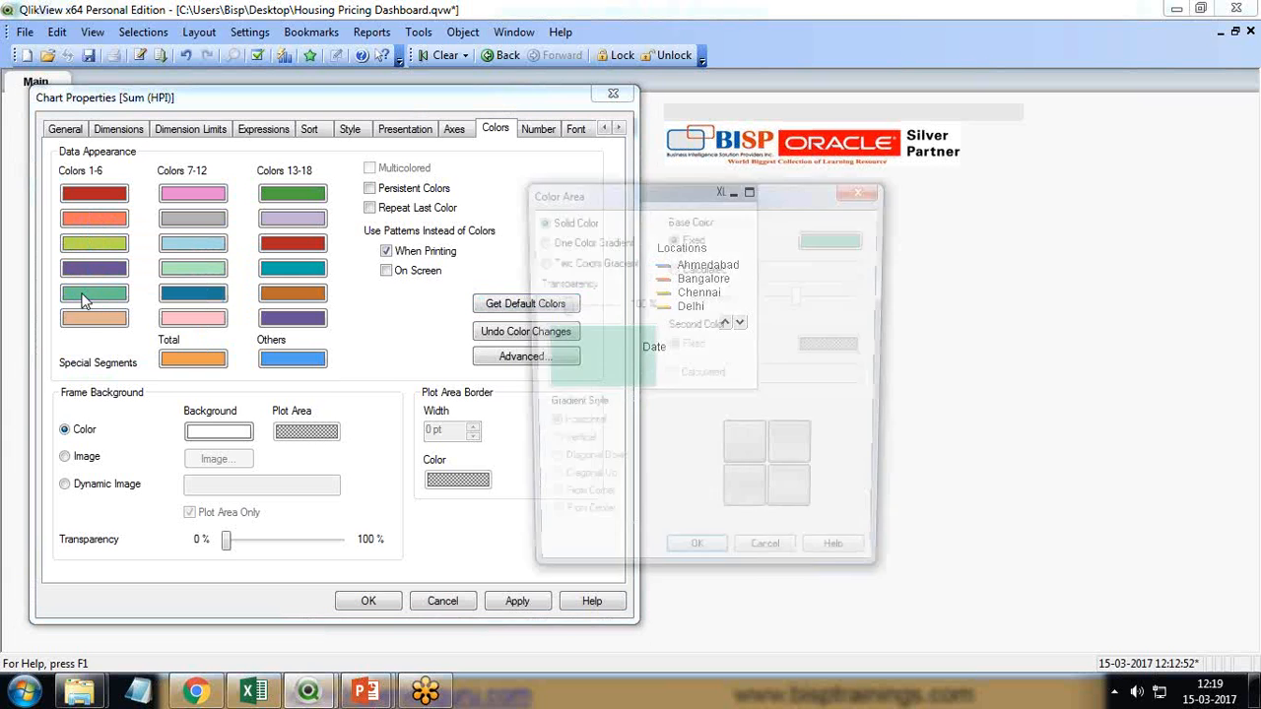
pyautogui.click(831, 241)
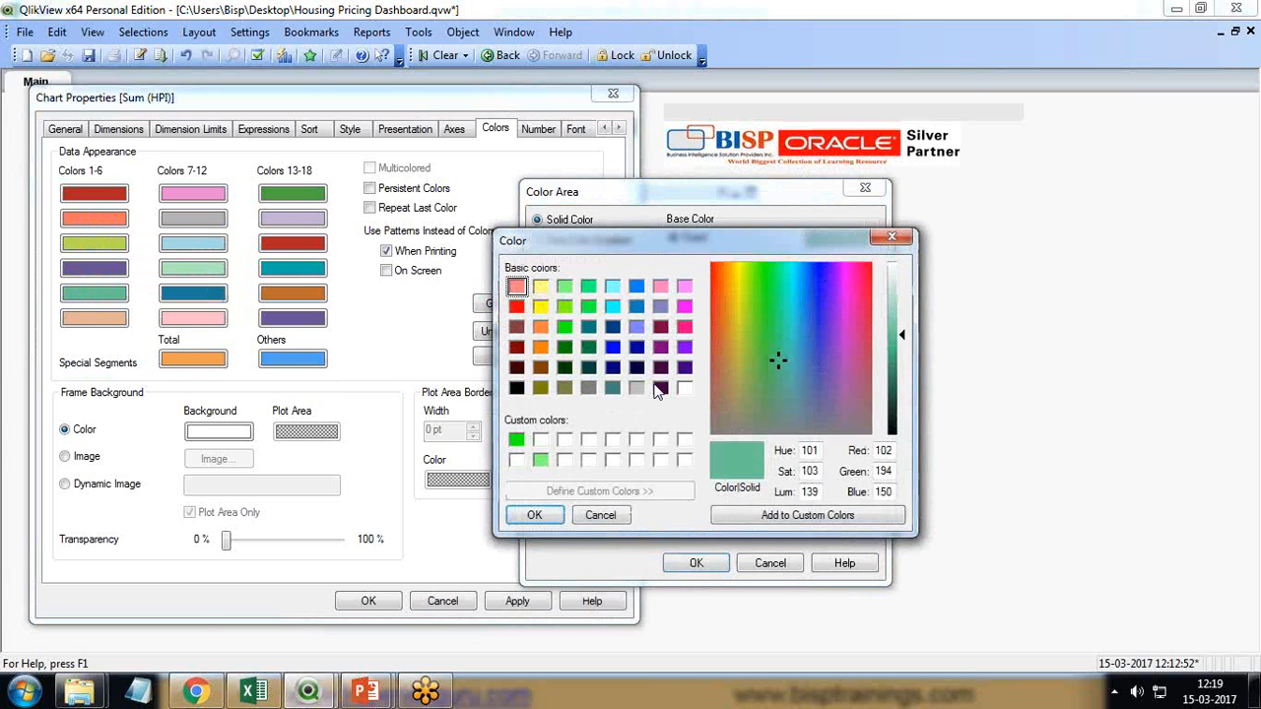
pyautogui.click(684, 327)
pyautogui.click(535, 515)
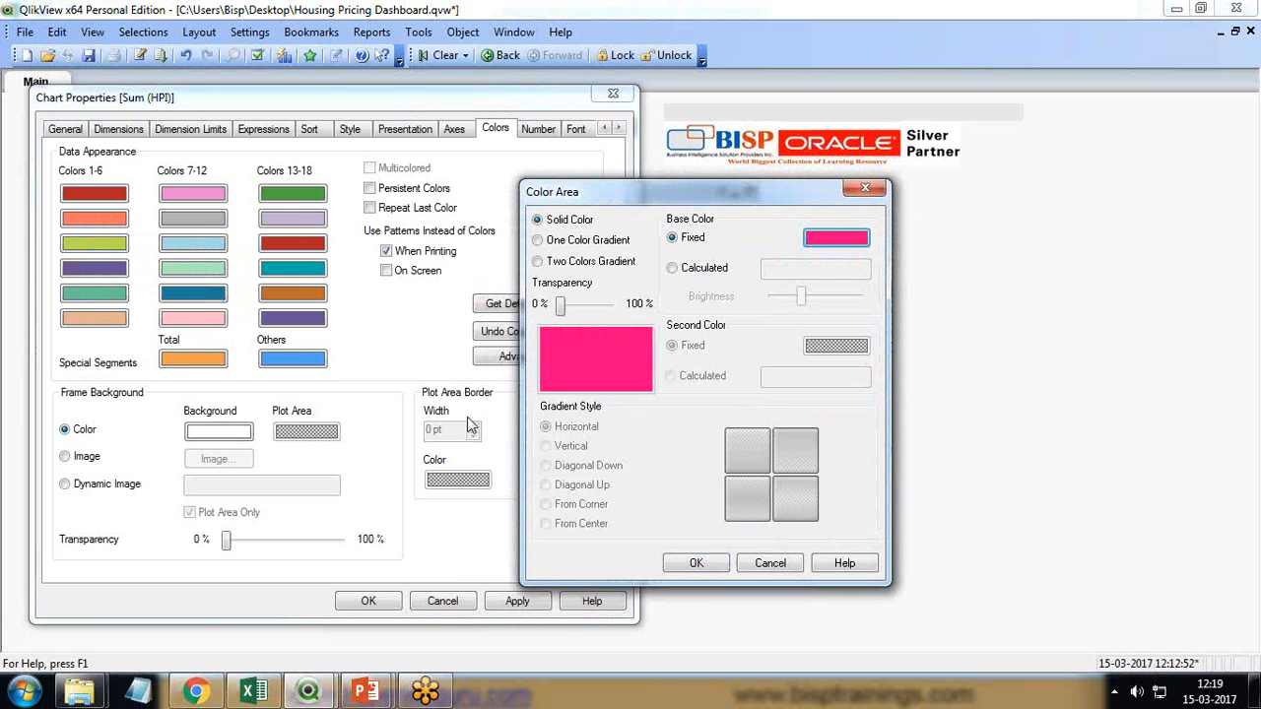
pyautogui.click(696, 564)
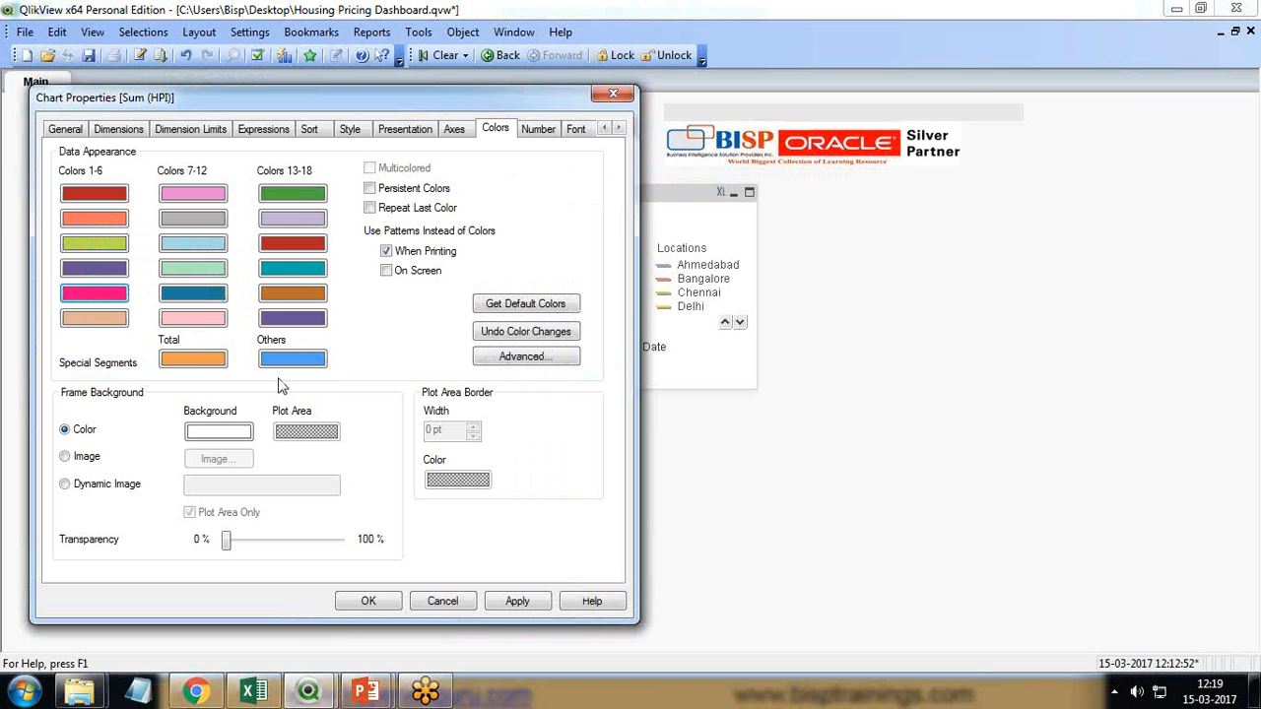
# Change color 3 of the chart palette to solid pure blue, RGB 0, 0, 255
pyautogui.click(86, 250)
pyautogui.click(833, 245)
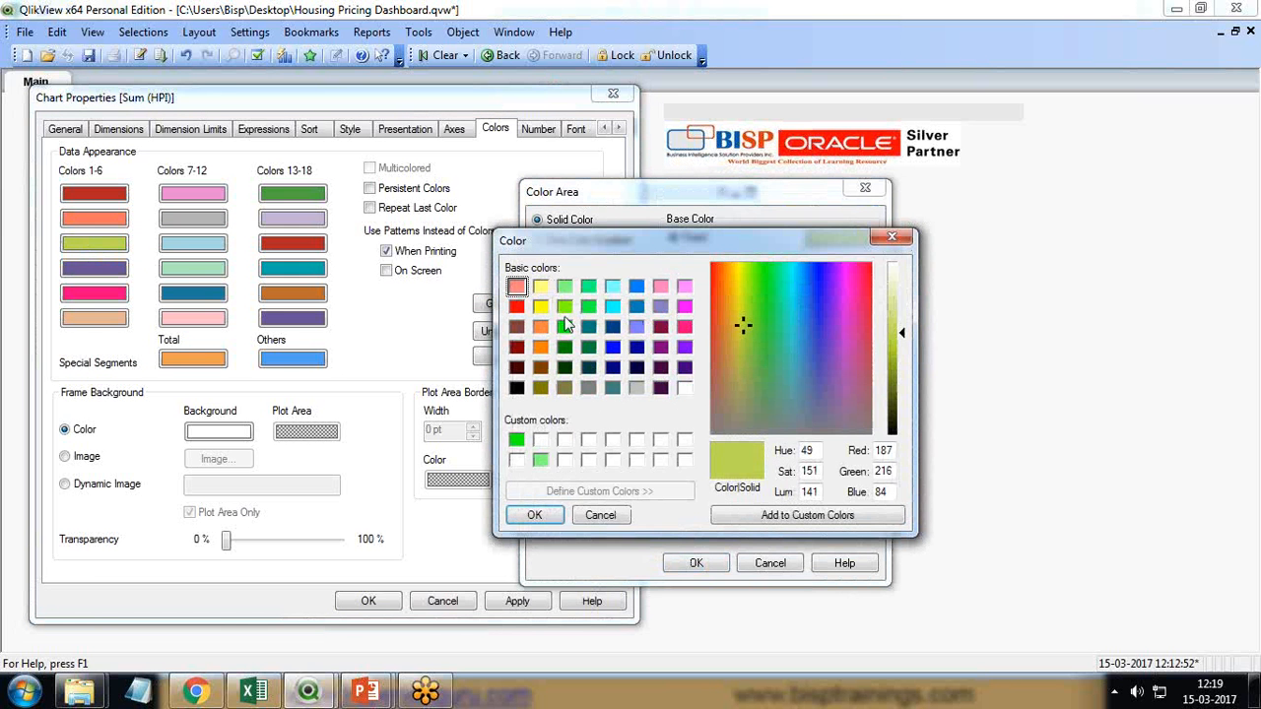
pyautogui.click(612, 348)
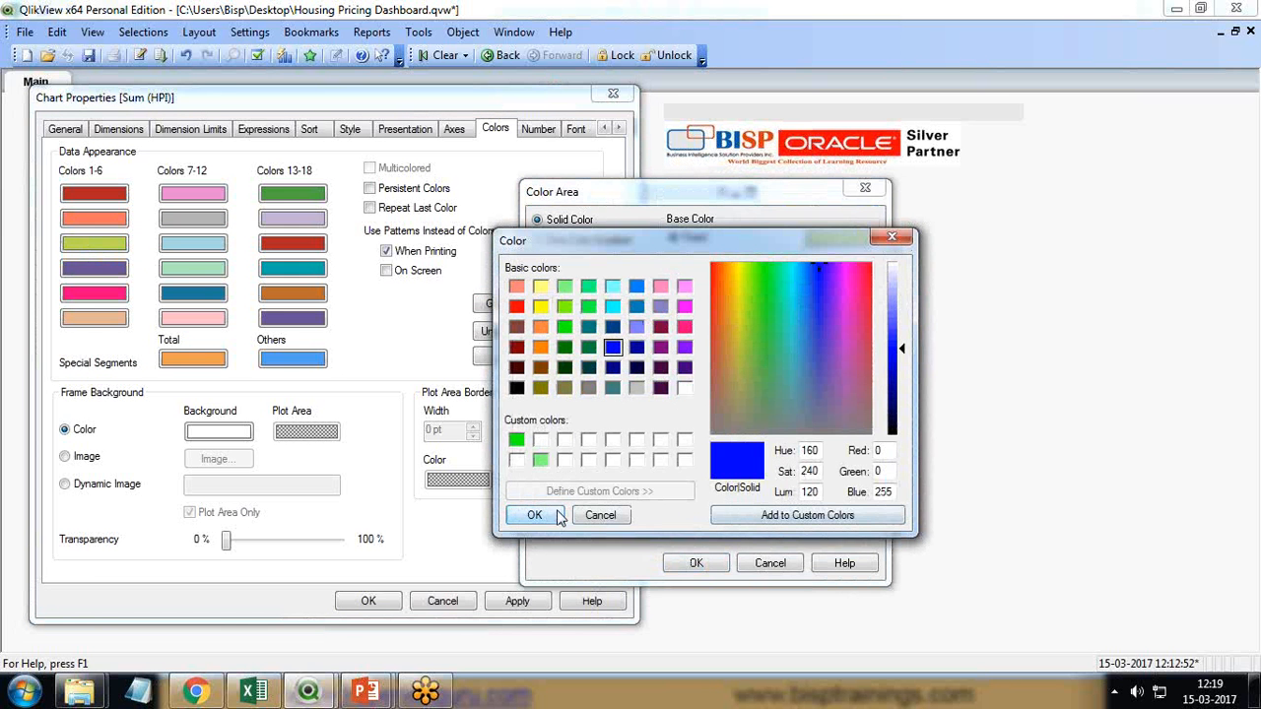
pyautogui.click(534, 515)
pyautogui.click(695, 564)
# Change color 6 of the chart palette to a solid bright azure blue and apply the new colors to the chart
pyautogui.click(94, 318)
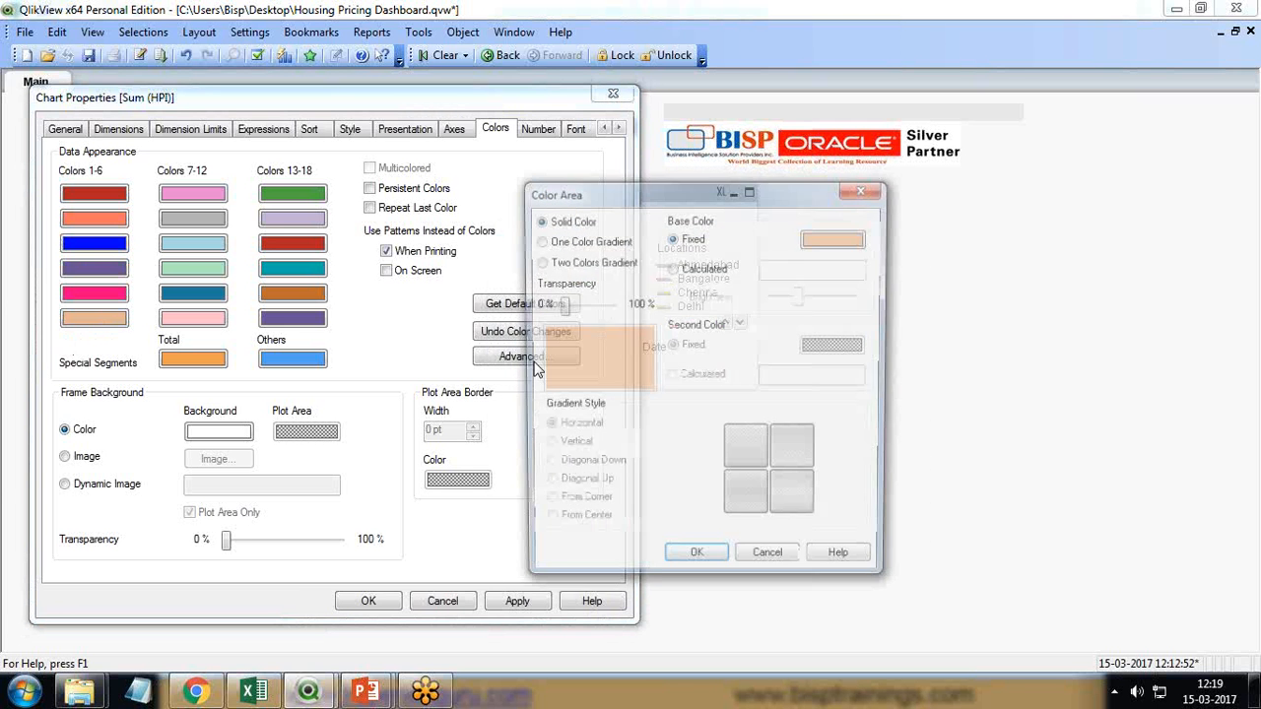
pyautogui.click(832, 244)
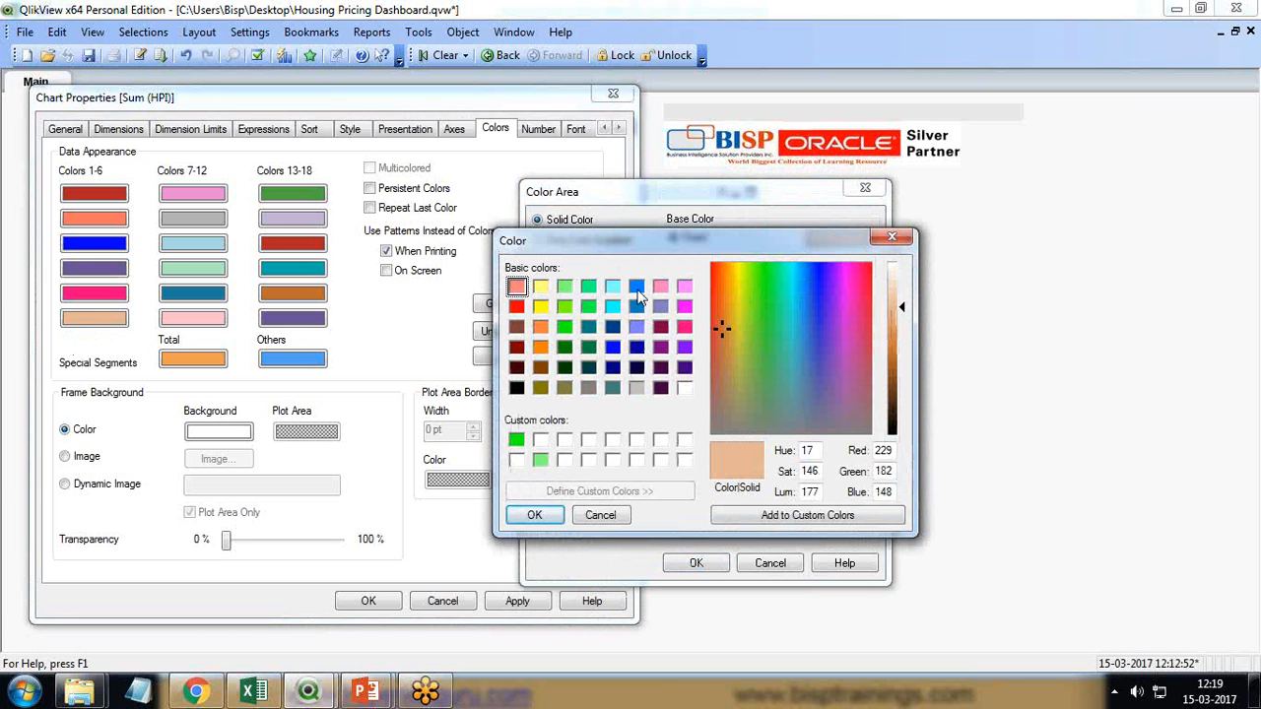
pyautogui.click(636, 287)
pyautogui.click(533, 515)
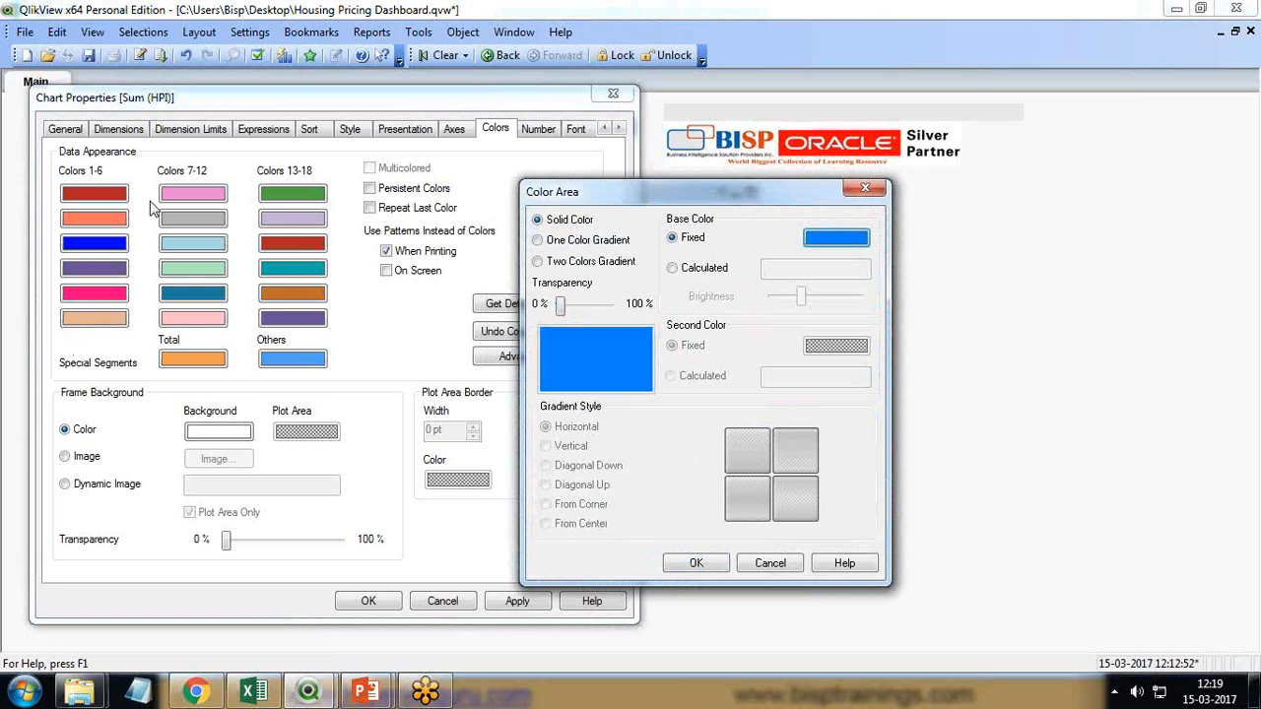
pyautogui.click(697, 564)
pyautogui.click(517, 600)
pyautogui.click(368, 600)
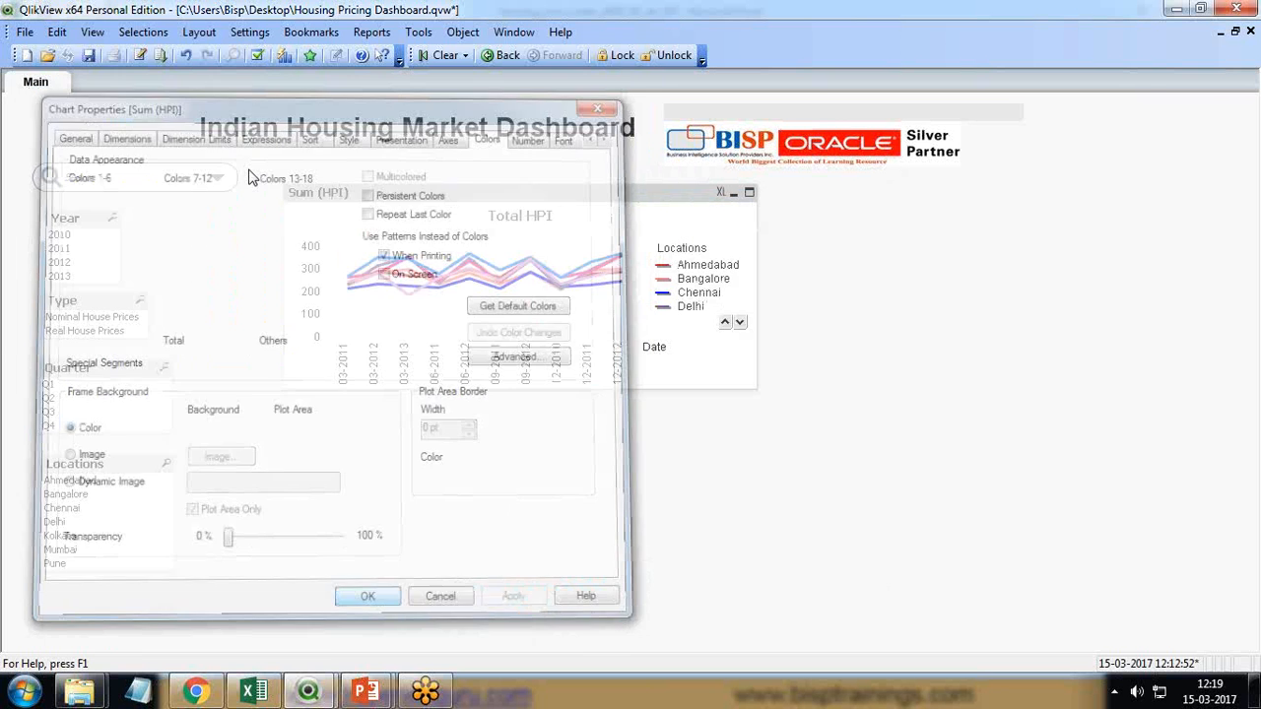
# Move the Total HPI chart slightly up and to the left, and turn off Forced 0 for its Sum (HPI) expression axis
pyautogui.moveTo(437, 205); pyautogui.dragTo(408, 189)
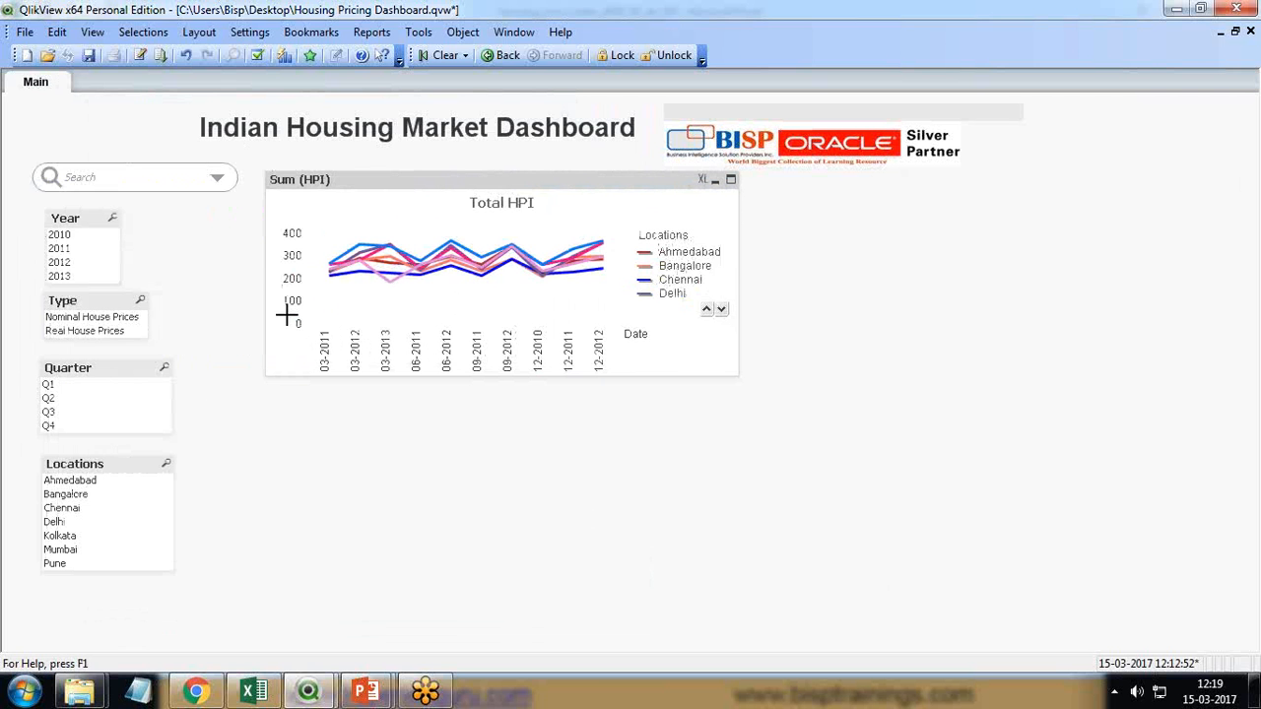
pyautogui.rightClick(358, 198)
pyautogui.click(379, 196)
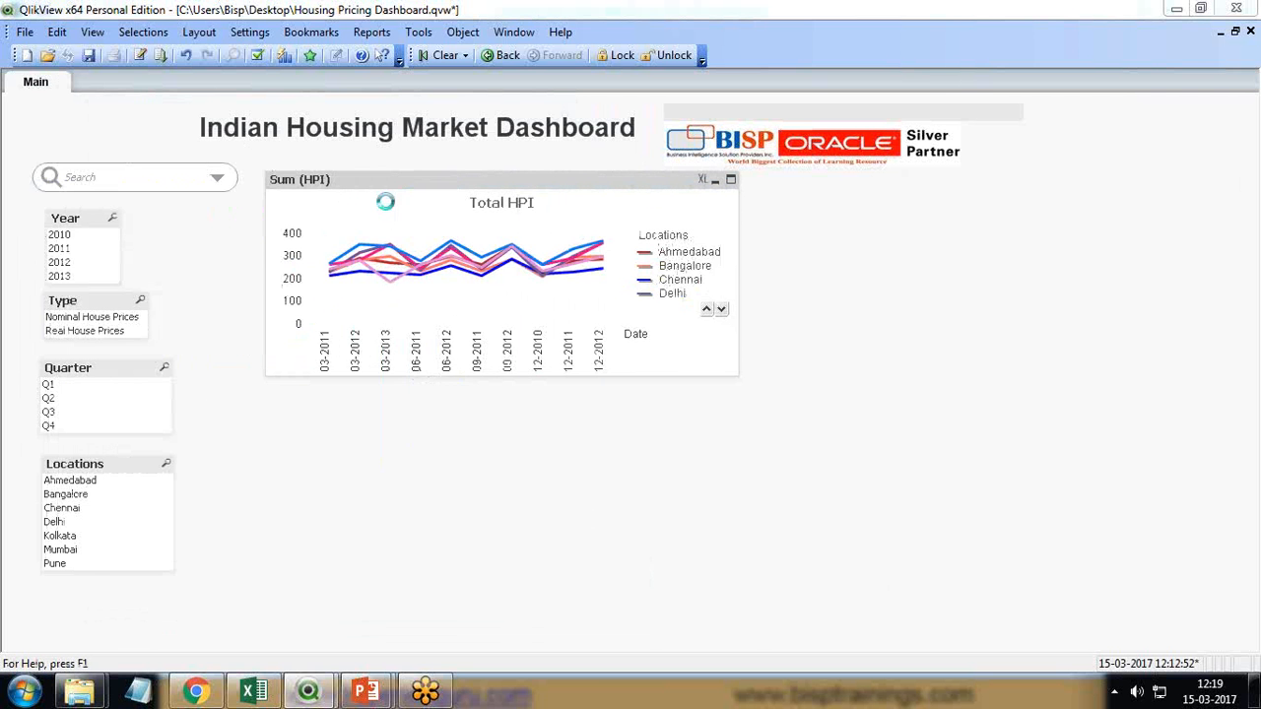
pyautogui.click(347, 195)
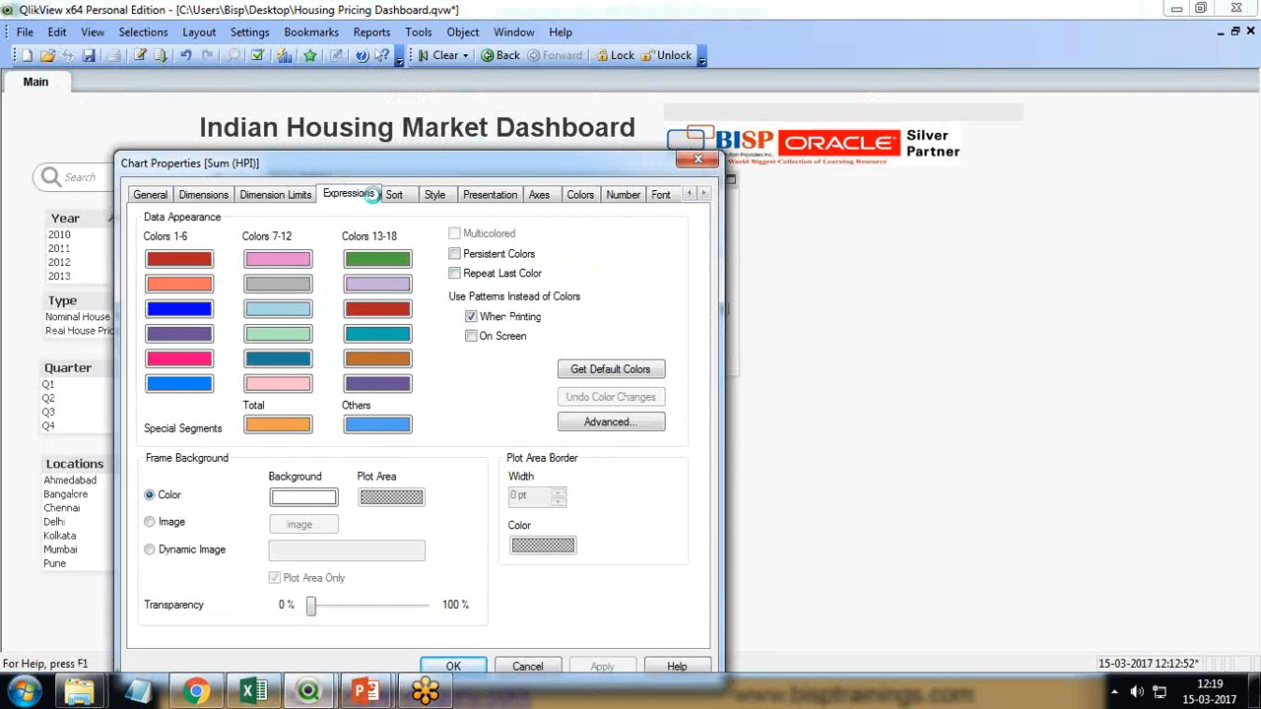
pyautogui.click(434, 195)
pyautogui.click(492, 196)
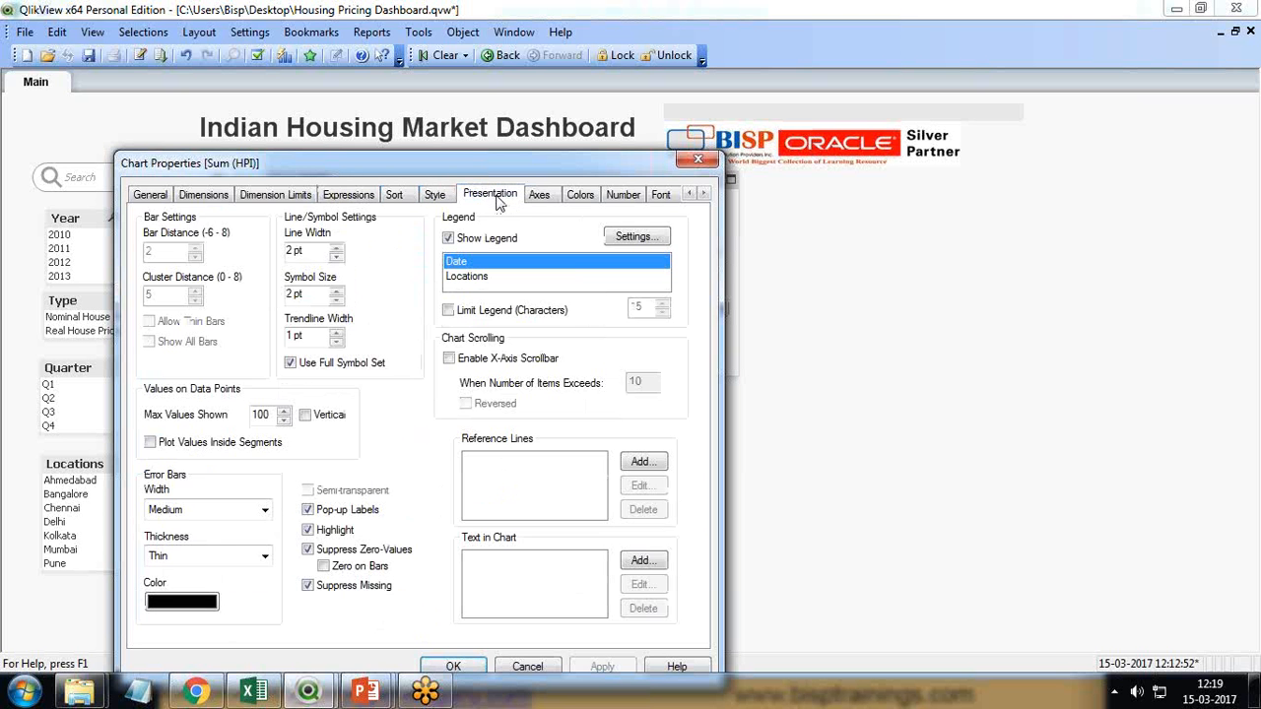
pyautogui.click(538, 195)
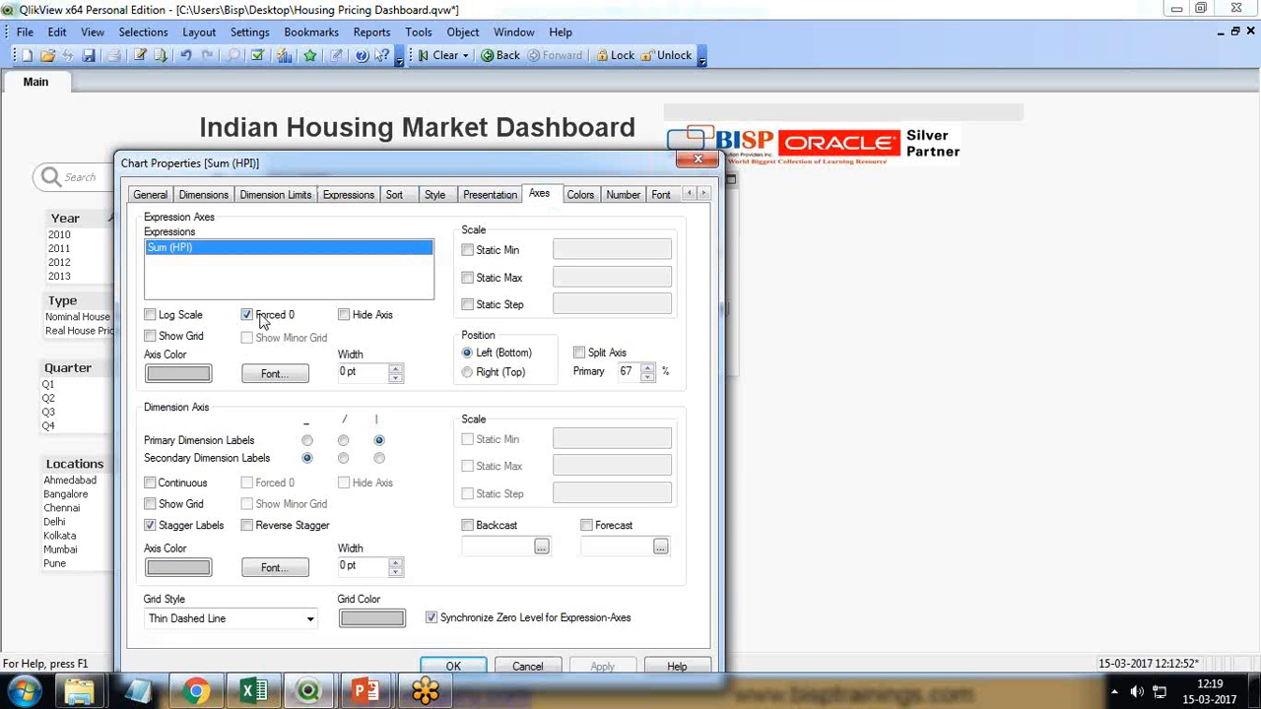
pyautogui.click(246, 315)
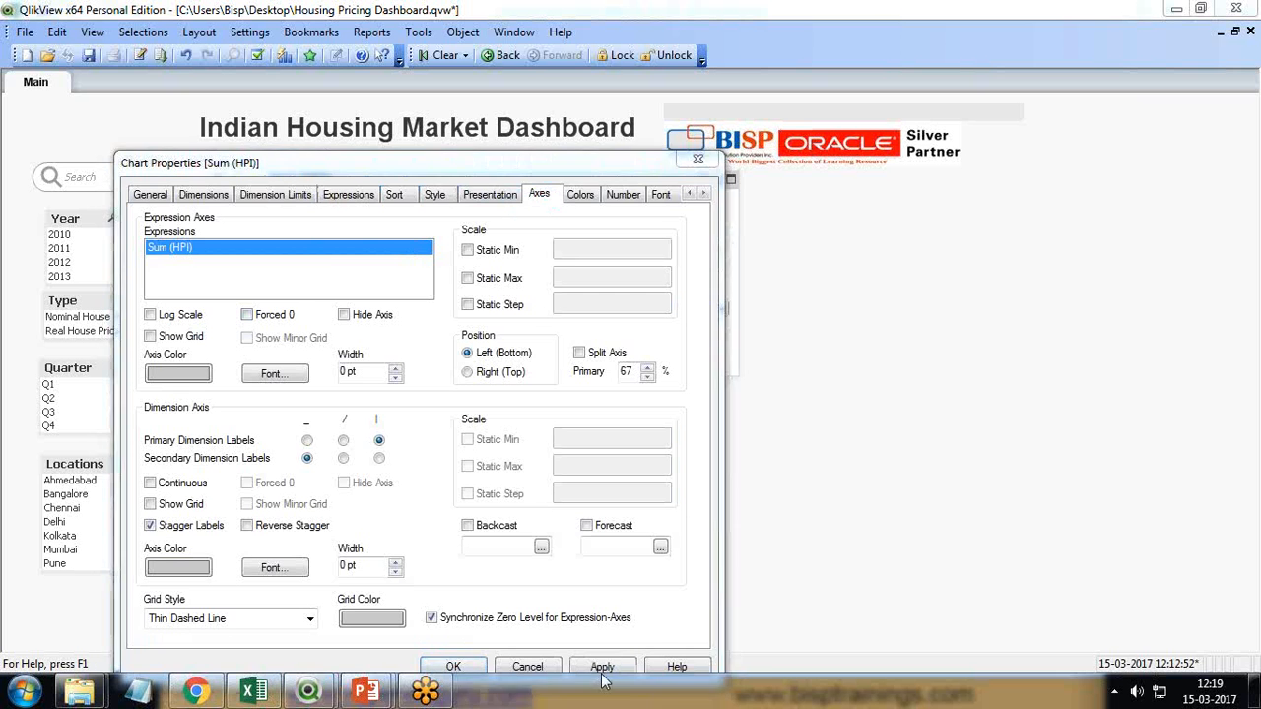
pyautogui.click(602, 667)
pyautogui.moveTo(364, 166); pyautogui.dragTo(883, 117)
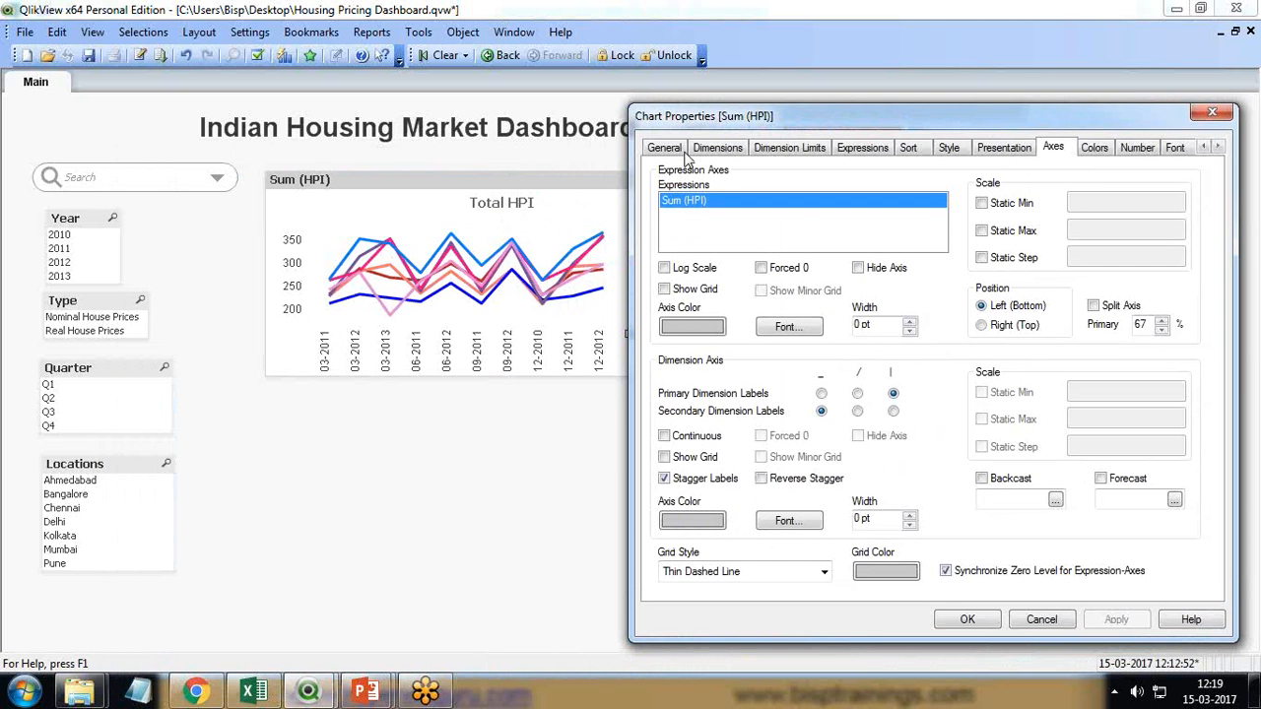
# Try showing values on the data points of the Sum (HPI) expression, keeping the Normal line style, and turn them off again
pyautogui.moveTo(719, 126); pyautogui.dragTo(149, 94)
pyautogui.click(293, 116)
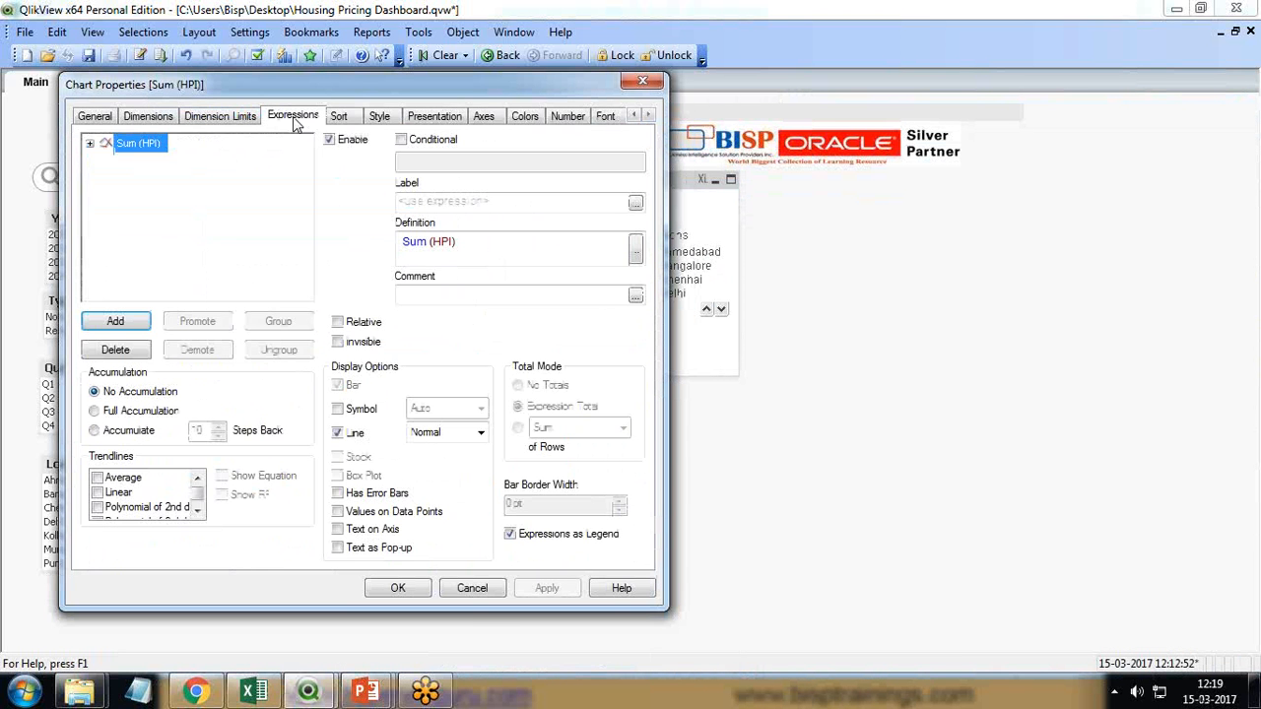
pyautogui.click(480, 433)
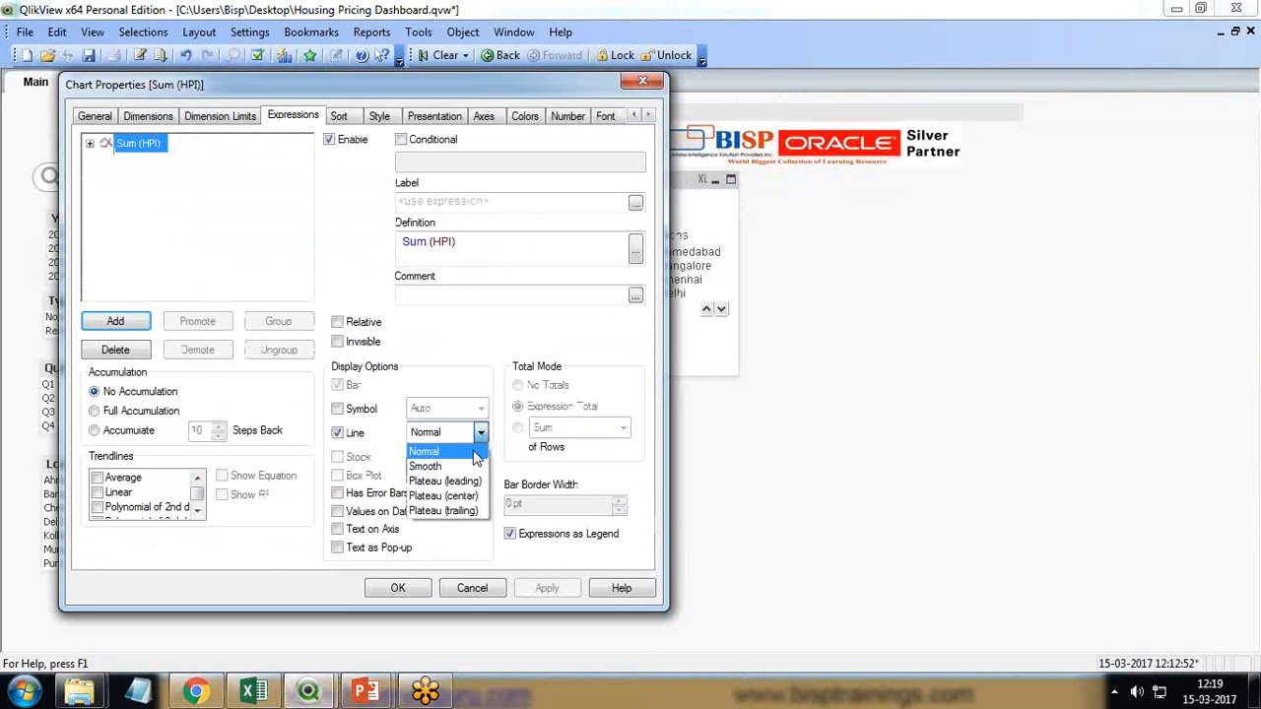
pyautogui.click(479, 446)
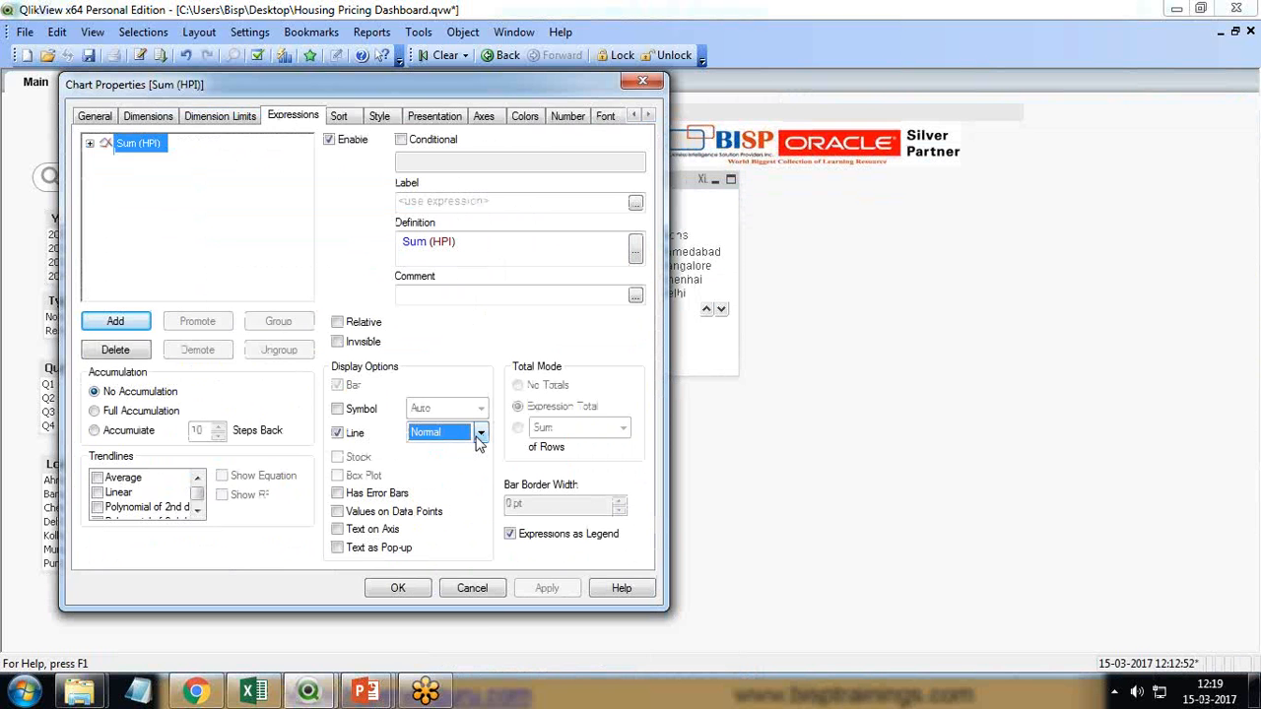
pyautogui.click(338, 511)
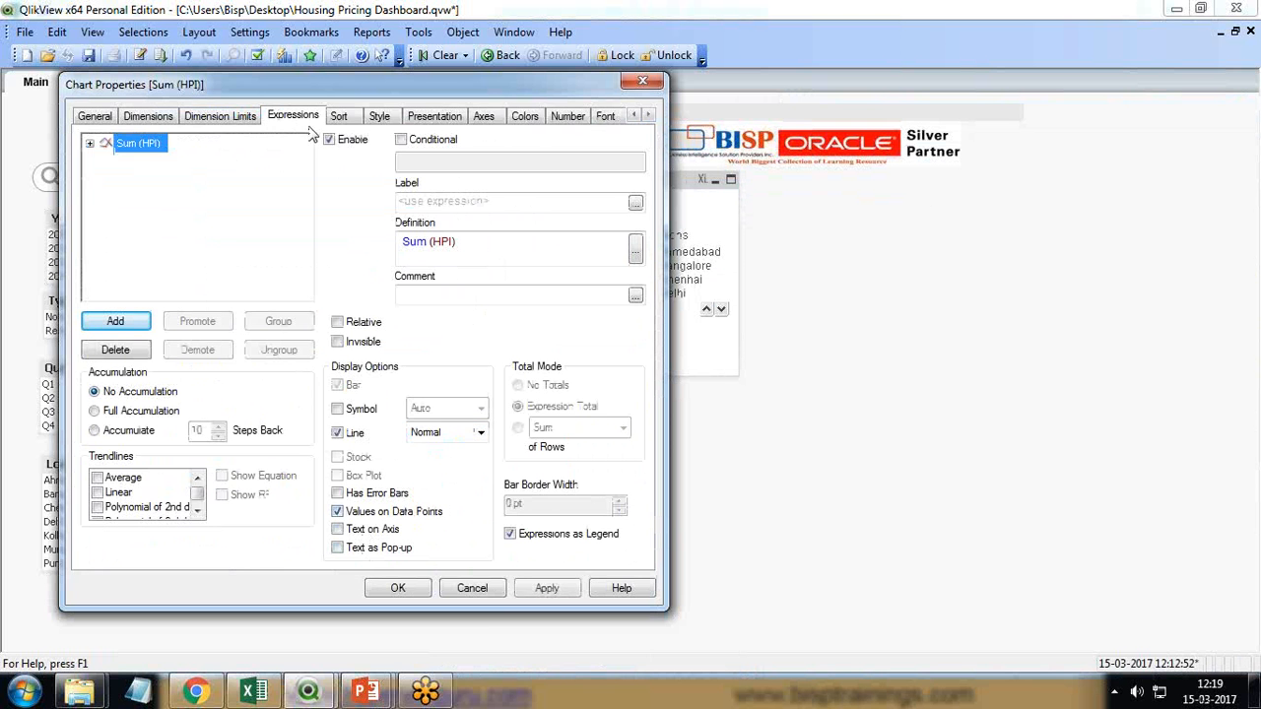
pyautogui.moveTo(309, 85); pyautogui.dragTo(685, 100)
pyautogui.click(924, 603)
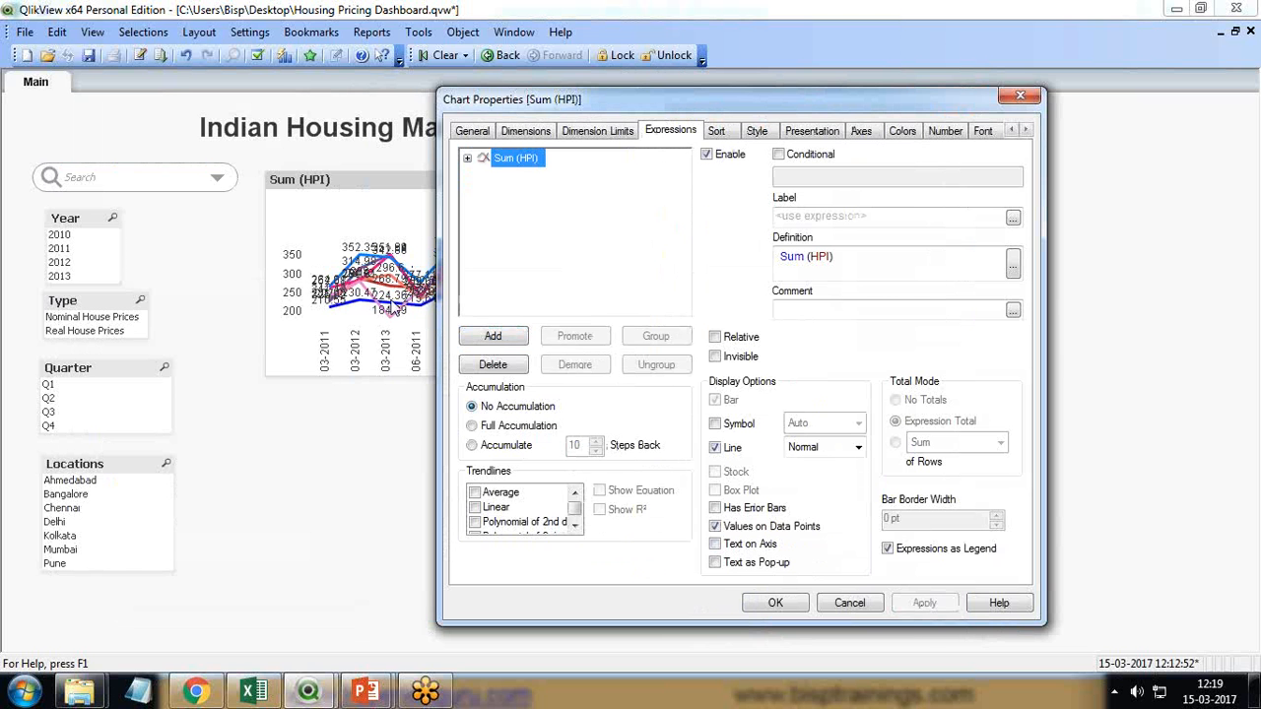
pyautogui.click(716, 526)
pyautogui.click(924, 603)
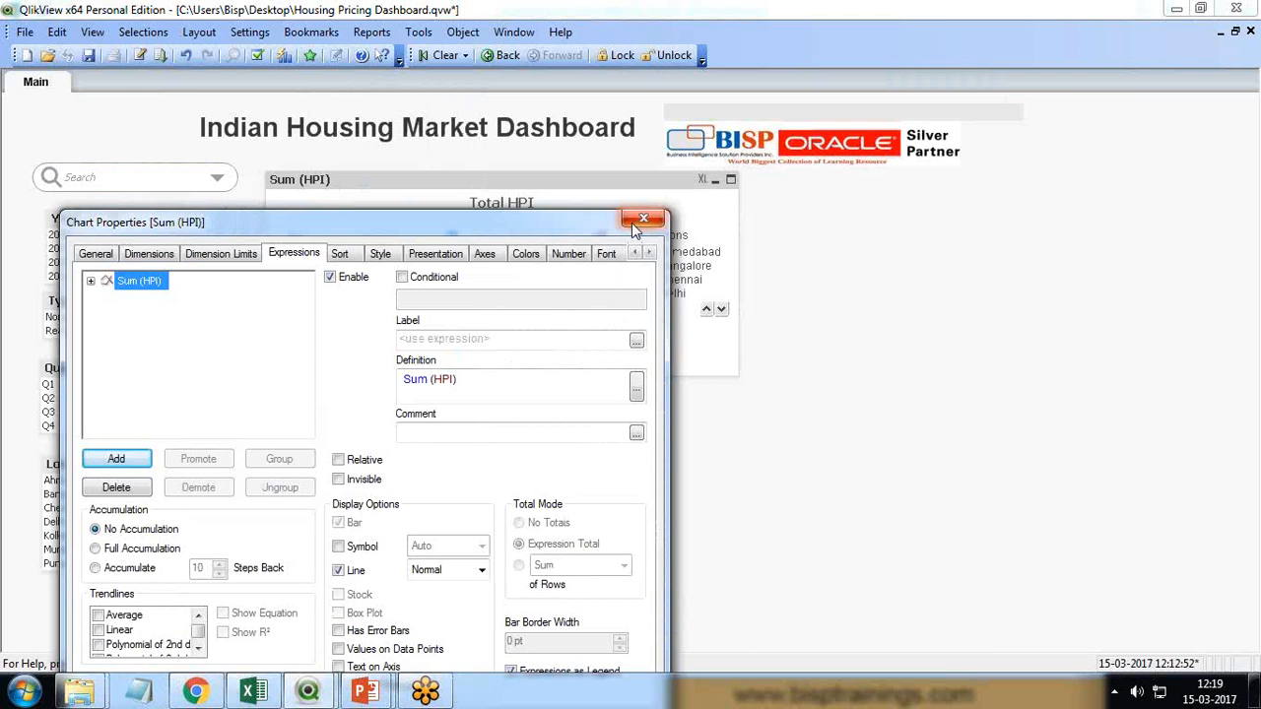
pyautogui.click(636, 223)
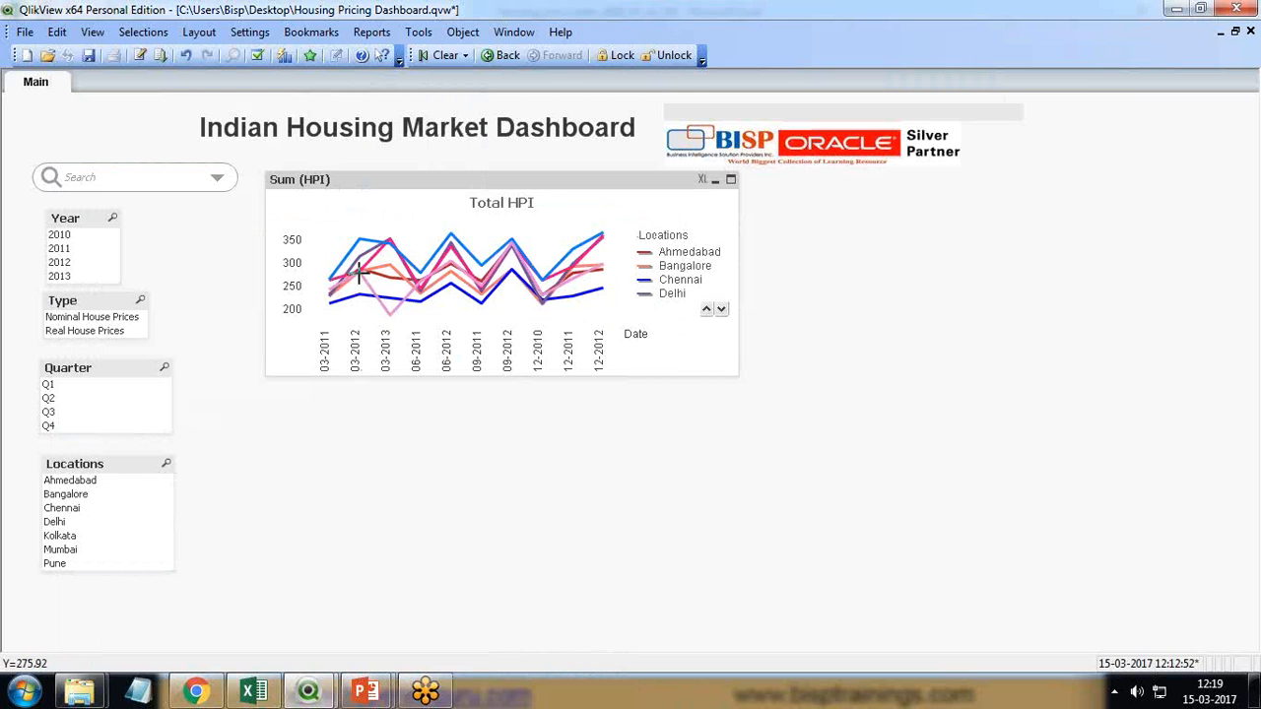
# Replace the draft caption title of the chart with the title text Total HPI
pyautogui.moveTo(359, 272)
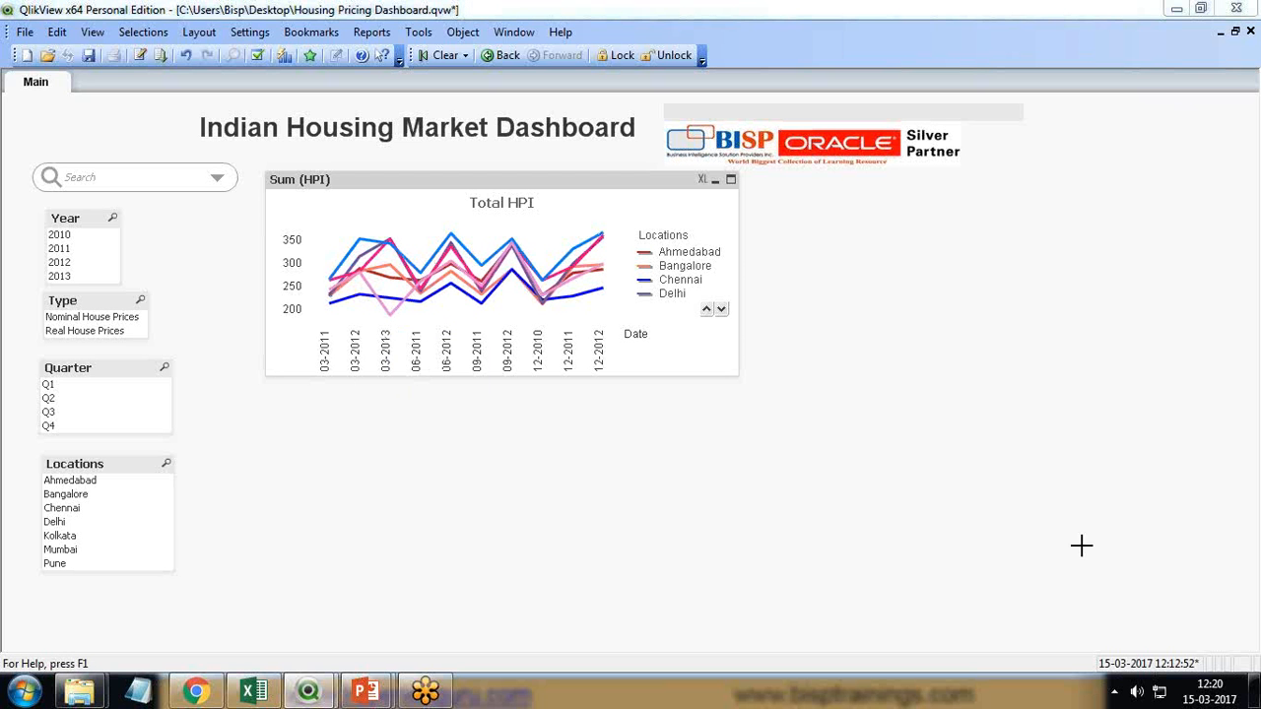
pyautogui.rightClick(404, 194)
pyautogui.click(433, 197)
pyautogui.moveTo(434, 87); pyautogui.dragTo(256, 157)
pyautogui.click(519, 266)
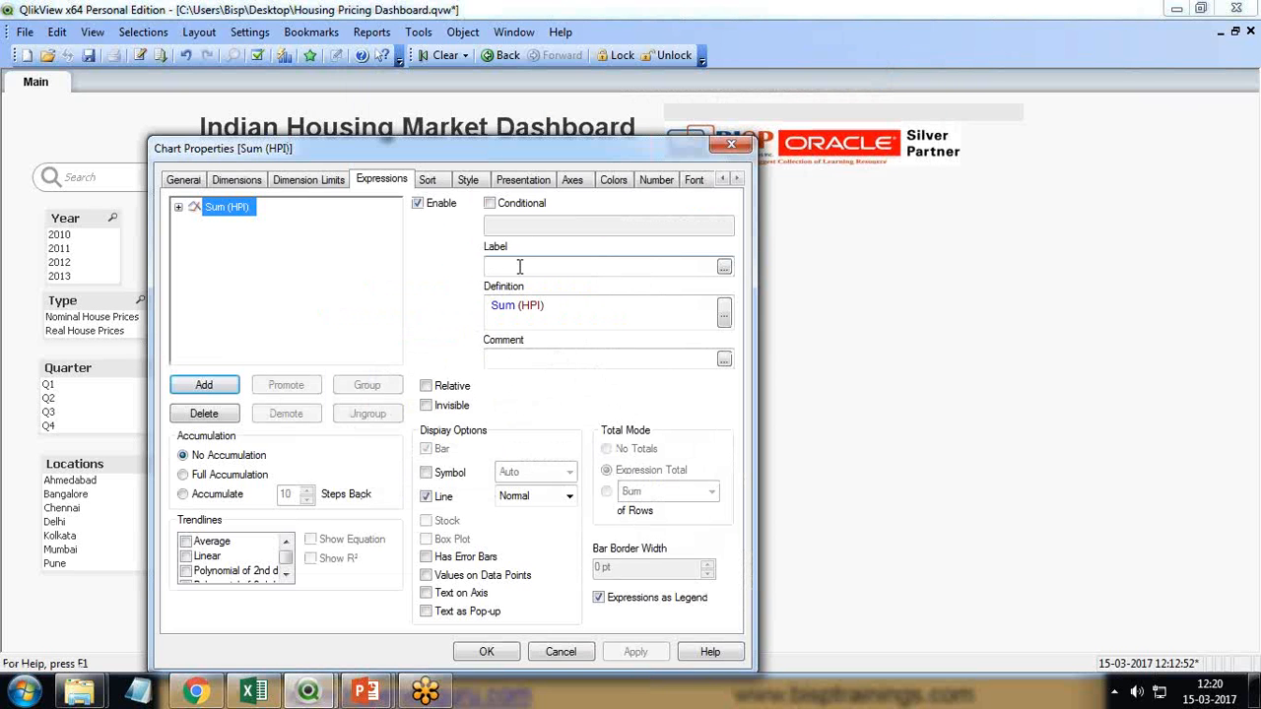
pyautogui.click(736, 179)
pyautogui.click(737, 178)
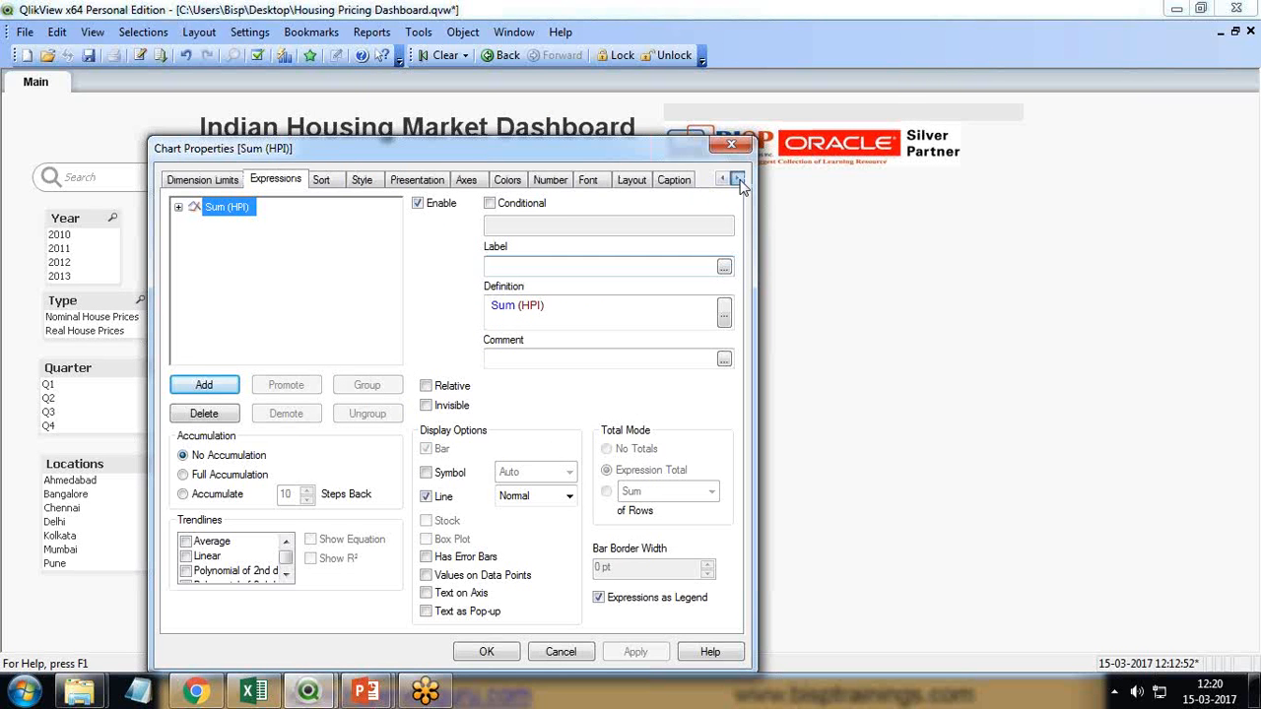
pyautogui.click(675, 179)
pyautogui.click(233, 243)
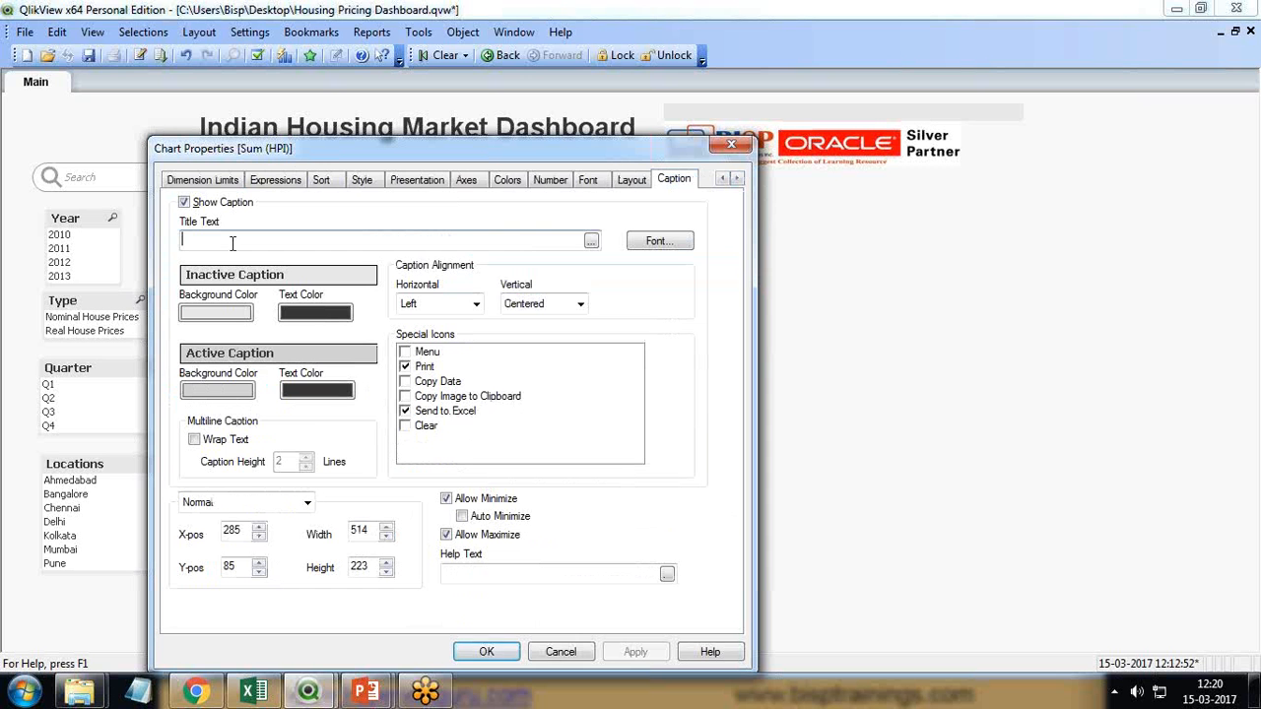
pyautogui.write('Housing Pricing Inde')
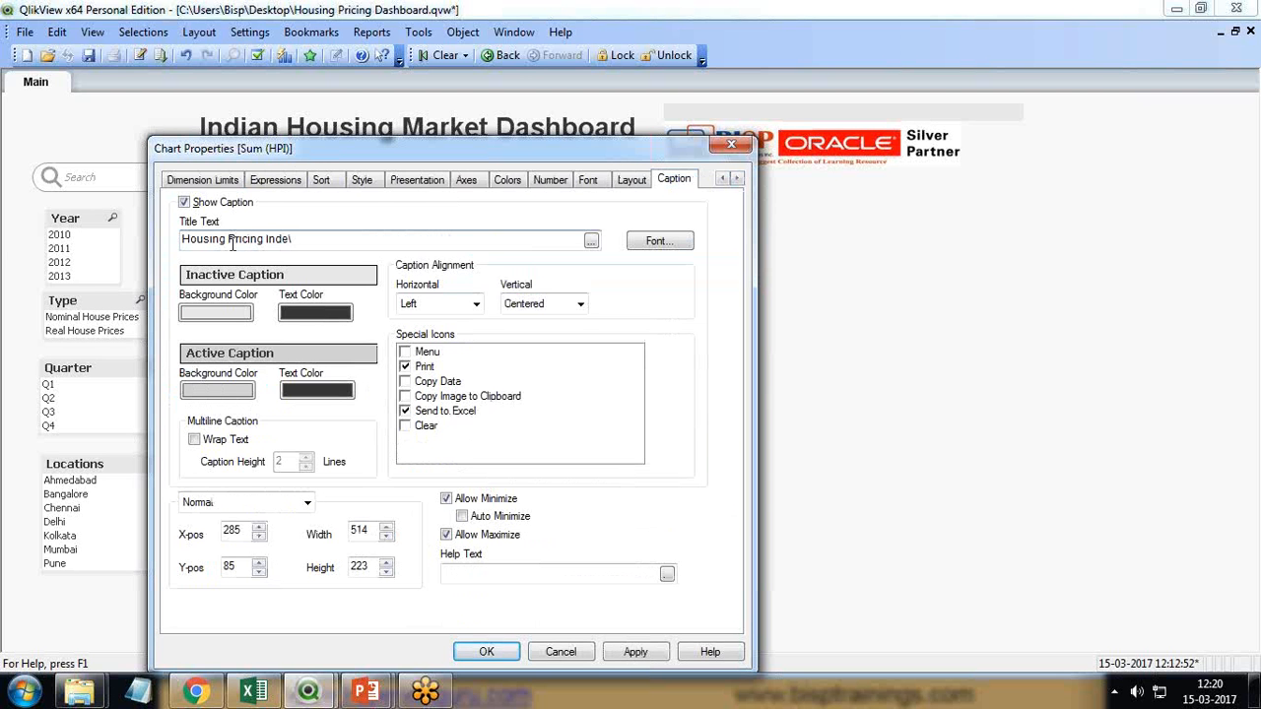
pyautogui.press('BackSpace')
pyautogui.press('BackSpace')
pyautogui.press('BackSpace')
pyautogui.press('BackSpace')
pyautogui.press('BackSpace')
pyautogui.press('BackSpace')
pyautogui.press('BackSpace')
pyautogui.press('BackSpace')
pyautogui.press('BackSpace')
pyautogui.press('BackSpace')
pyautogui.press('BackSpace')
pyautogui.press('BackSpace')
pyautogui.press('BackSpace')
# Hide the Total HPI chart's caption and confirm the chart properties
pyautogui.click(185, 204)
pyautogui.click(635, 652)
pyautogui.moveTo(350, 147); pyautogui.dragTo(482, 128)
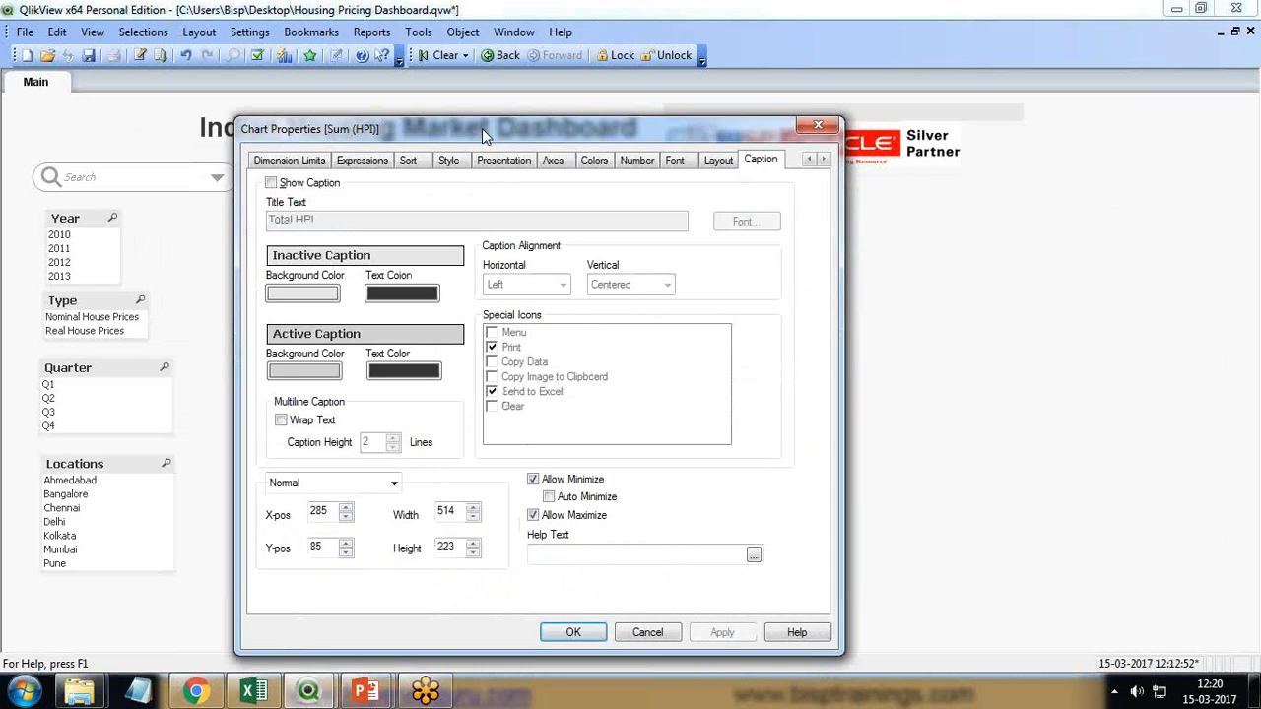
pyautogui.click(577, 627)
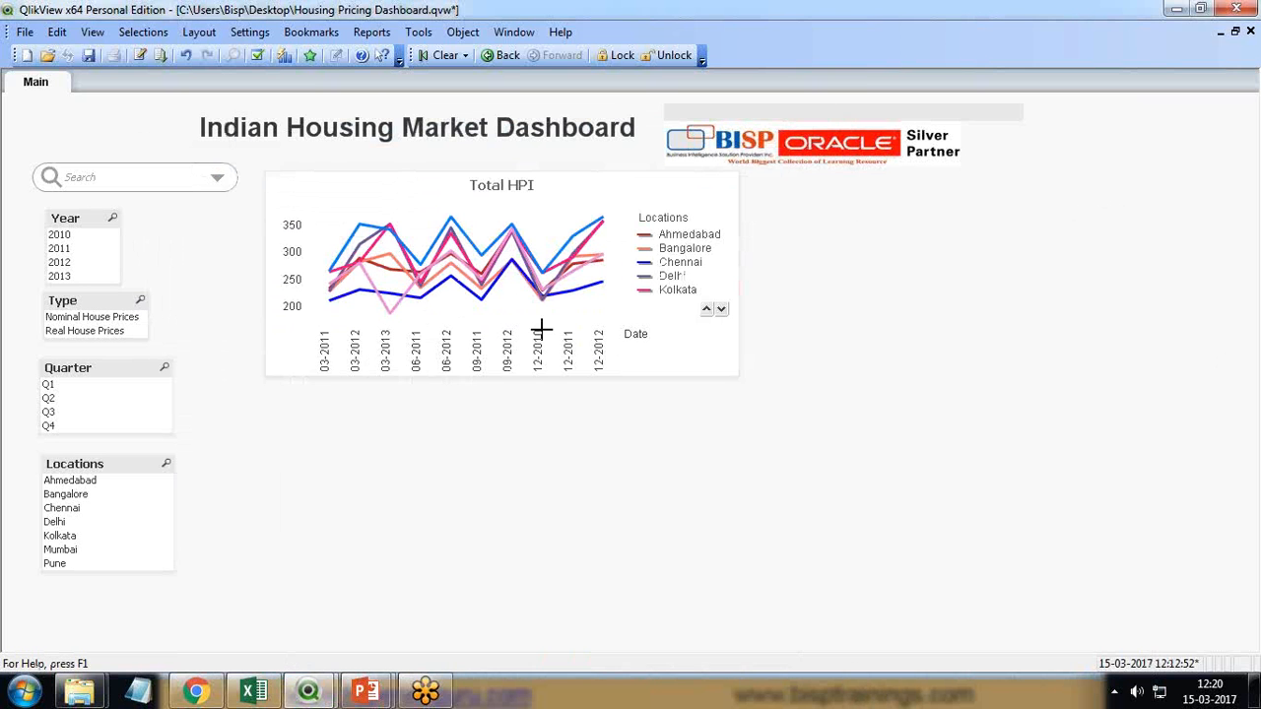
# Test the Total HPI line chart by selecting single locations such as Kolkata, Delhi, Chennai and Bangalore, and clear the selections
pyautogui.click(707, 309)
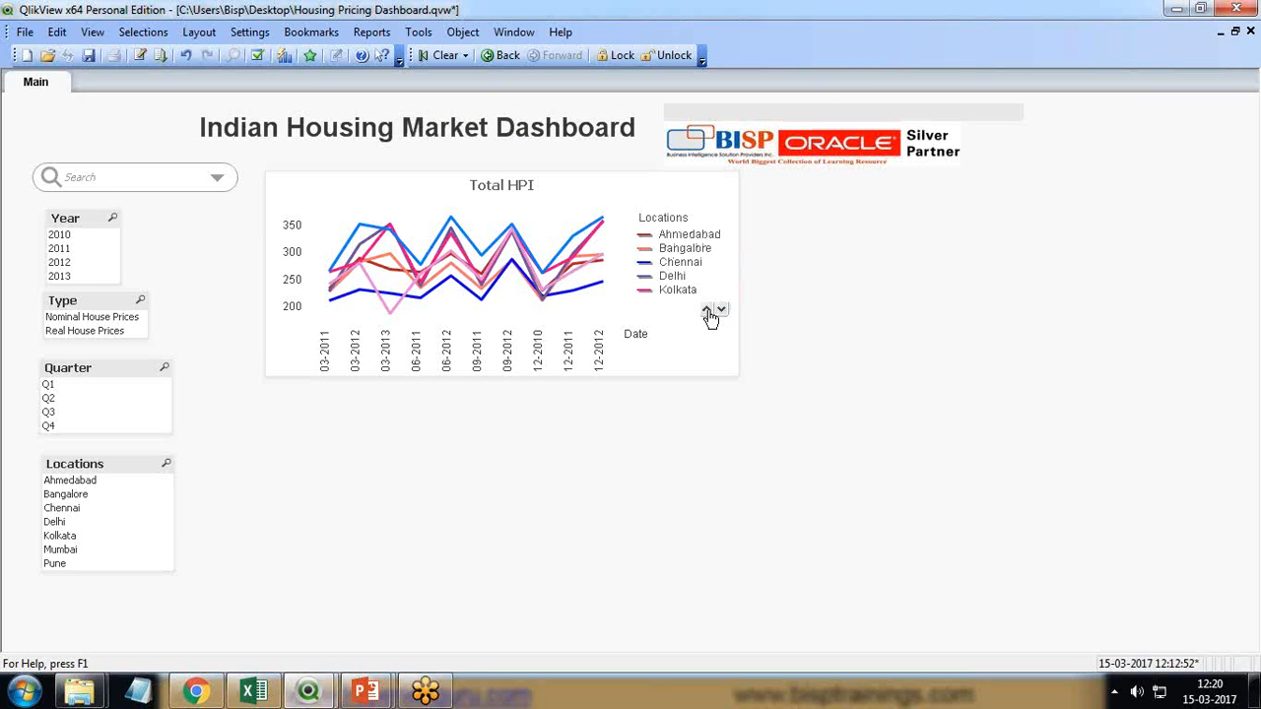
pyautogui.click(69, 481)
pyautogui.click(64, 508)
pyautogui.click(59, 535)
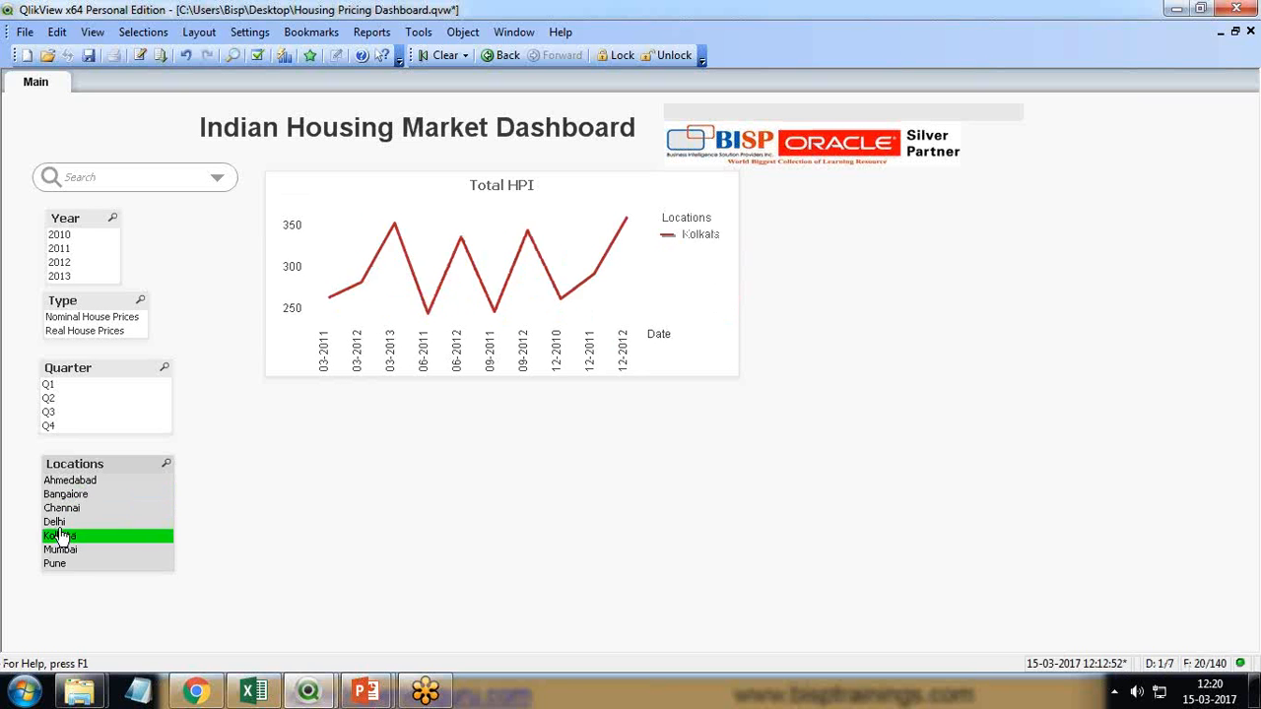
pyautogui.click(54, 522)
pyautogui.click(61, 508)
pyautogui.click(65, 494)
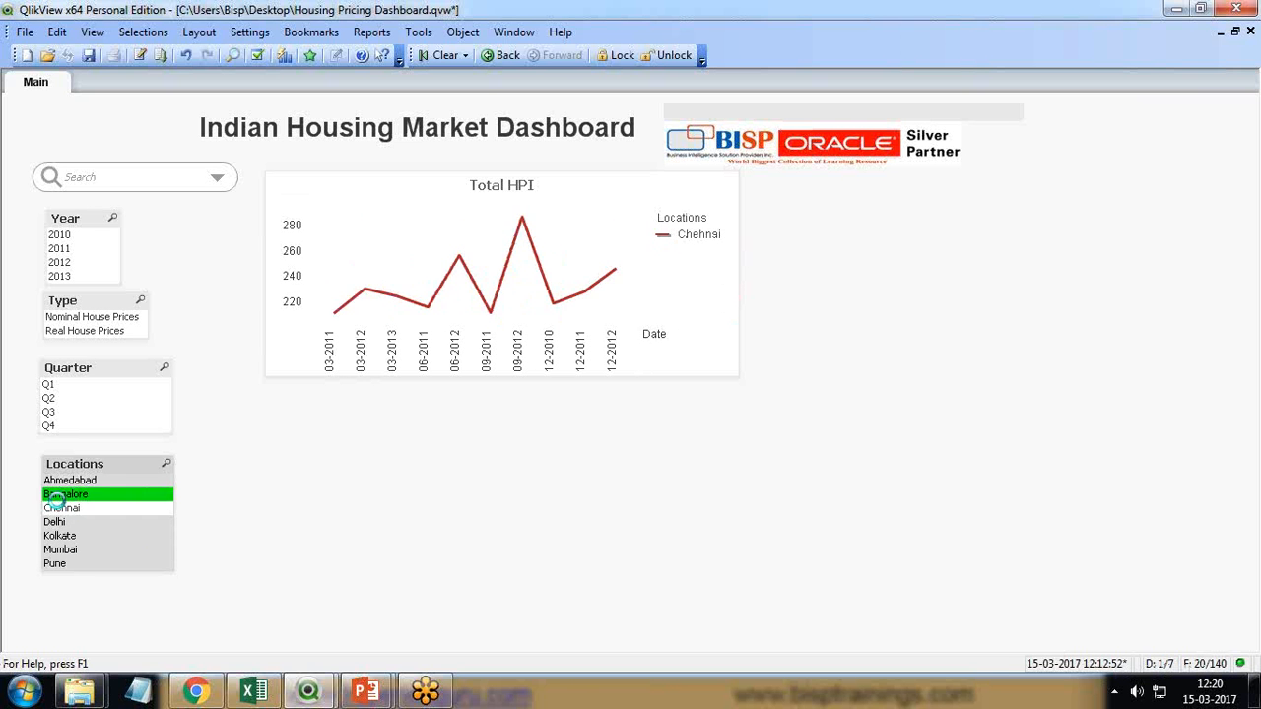
pyautogui.click(439, 54)
# Check the finished dashboard for reference, return to the Housing Pricing Dashboard and move the Total HPI chart down and slightly left
pyautogui.click(321, 699)
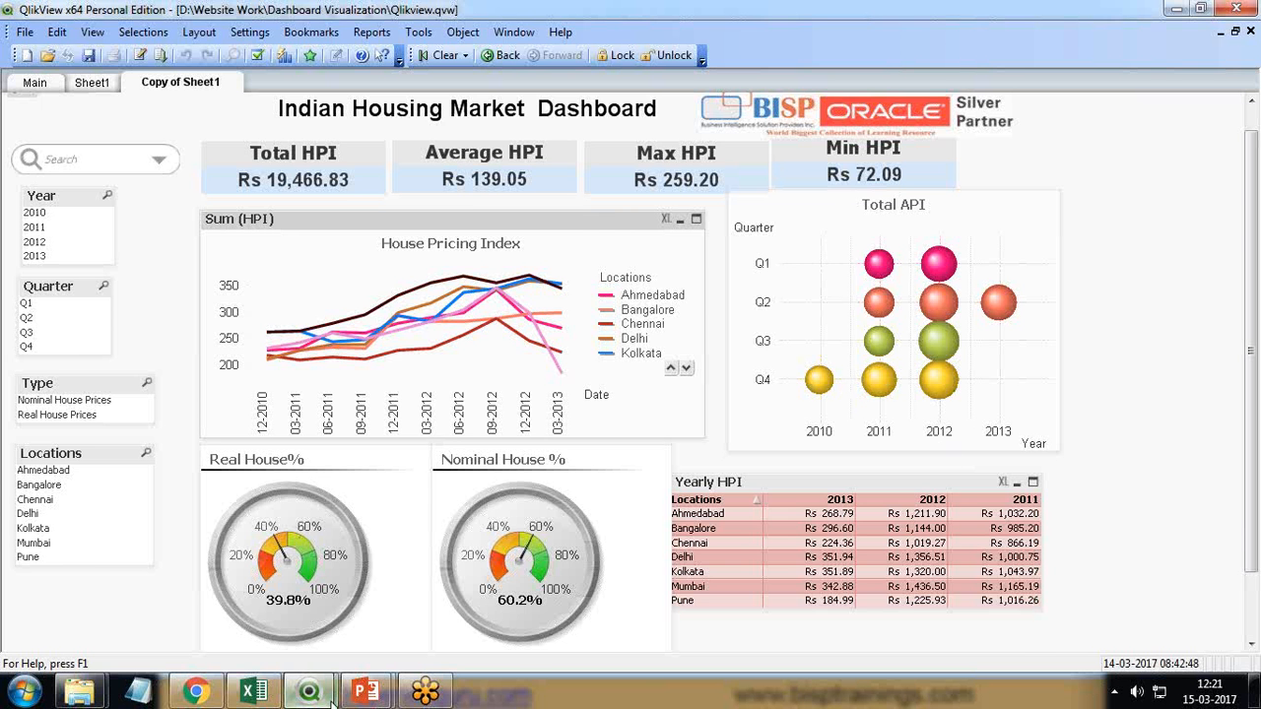
pyautogui.moveTo(307, 691)
pyautogui.click(428, 605)
pyautogui.rightClick(434, 479)
pyautogui.click(380, 464)
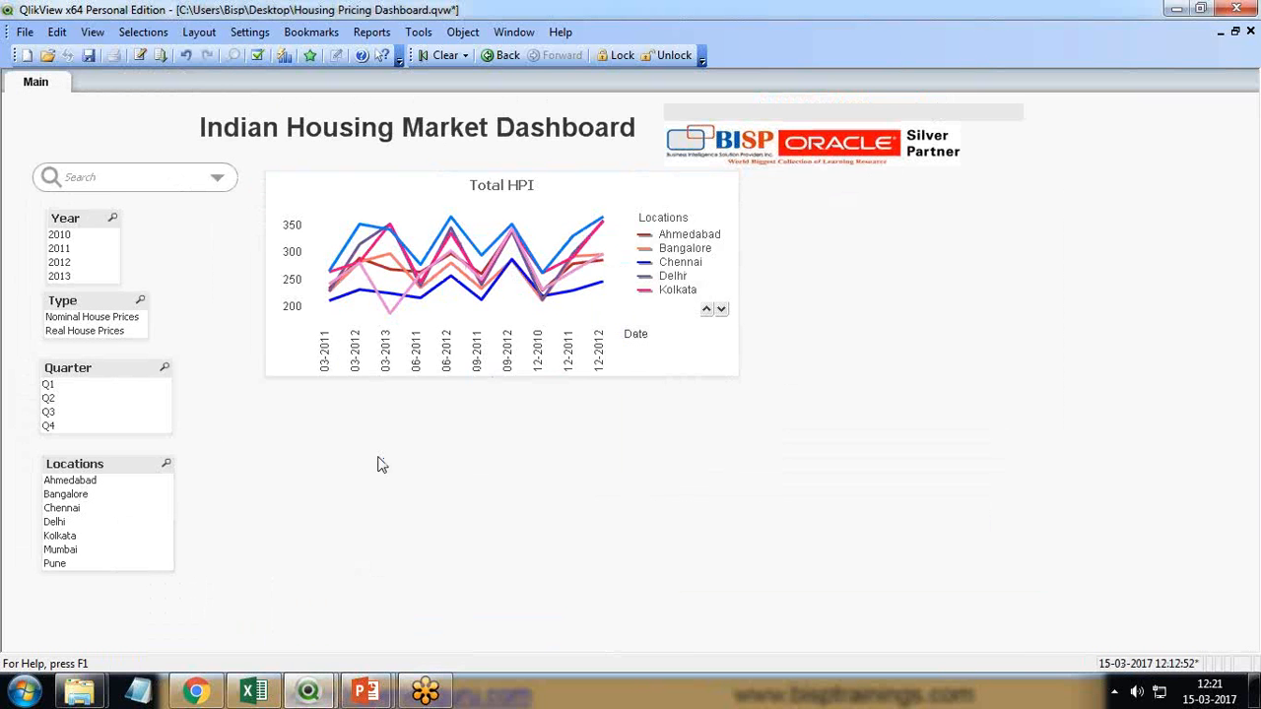
pyautogui.moveTo(372, 168); pyautogui.dragTo(364, 210)
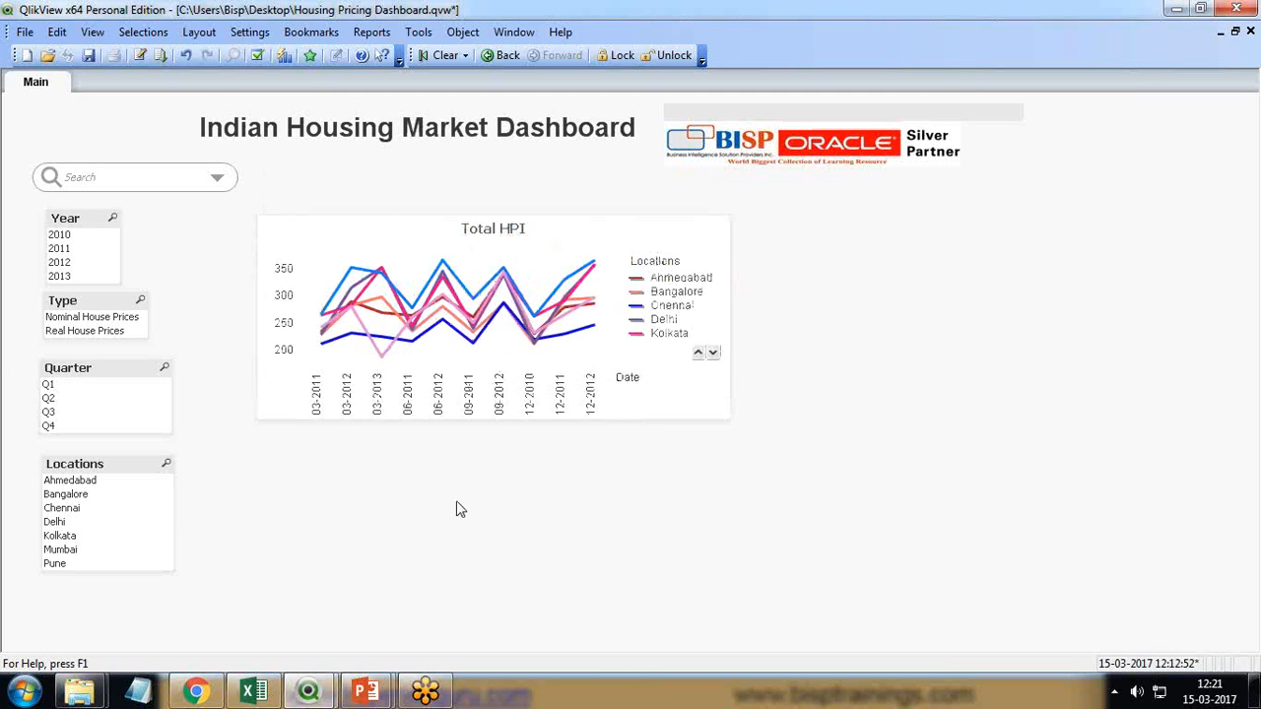
pyautogui.rightClick(457, 283)
pyautogui.moveTo(532, 331)
pyautogui.click(695, 418)
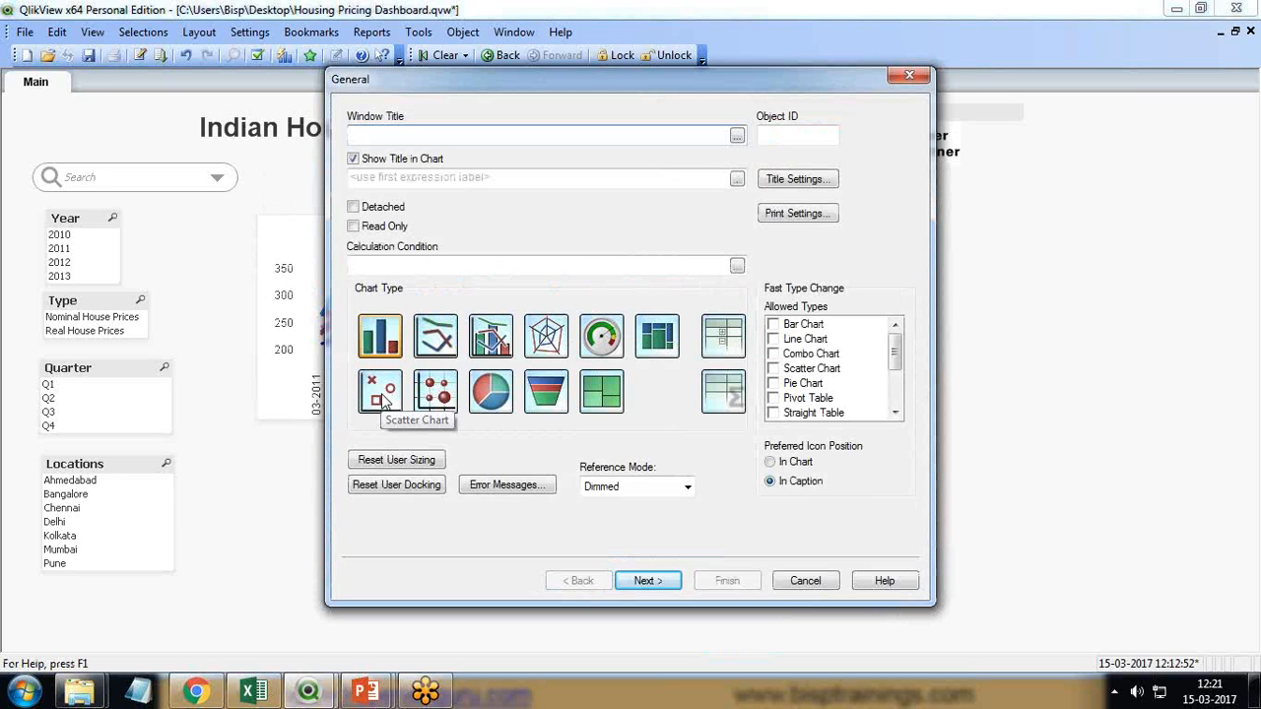
pyautogui.click(798, 580)
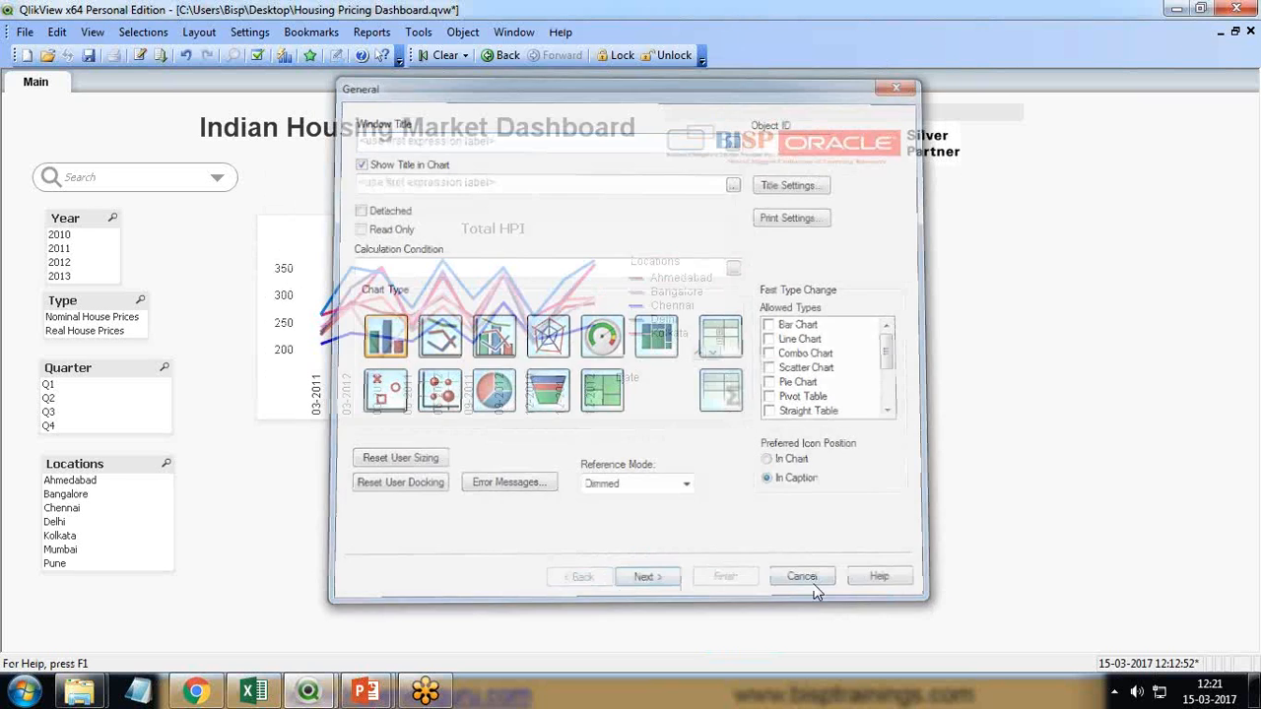
pyautogui.click(1255, 676)
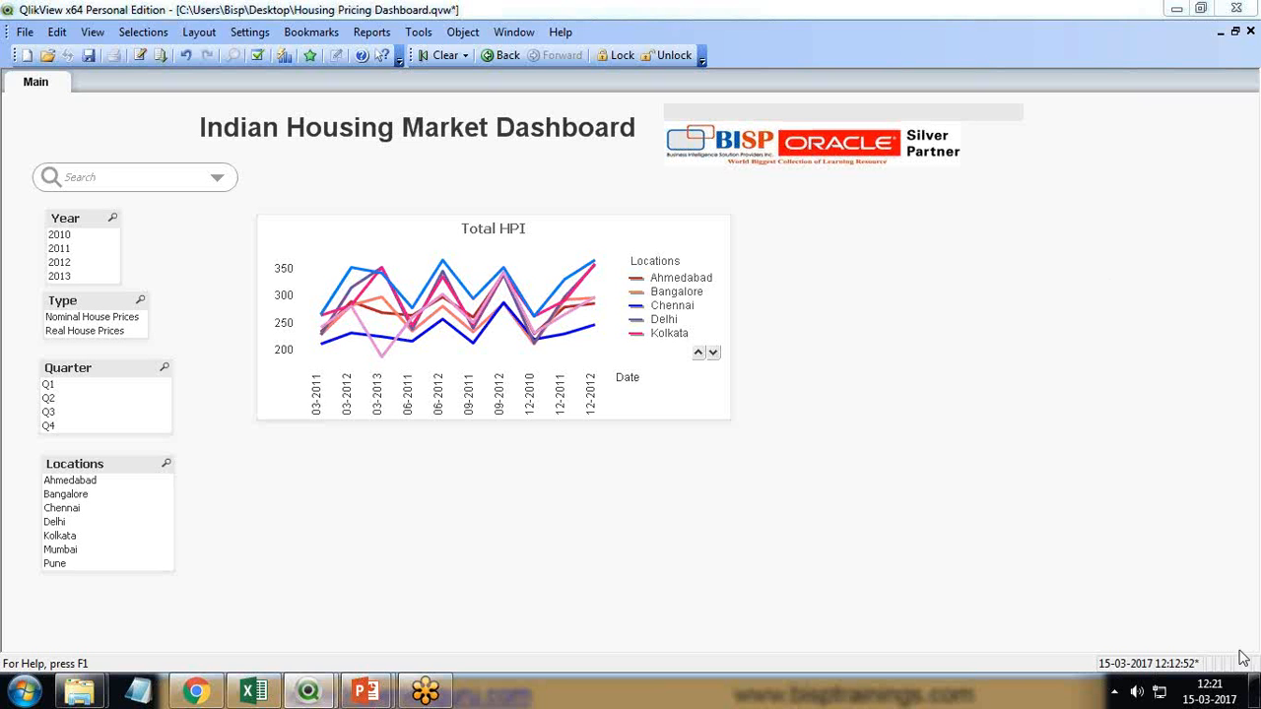
# Start a new chart on the Main sheet, choose the Grid Chart type and proceed to its dimensions
pyautogui.rightClick(351, 490)
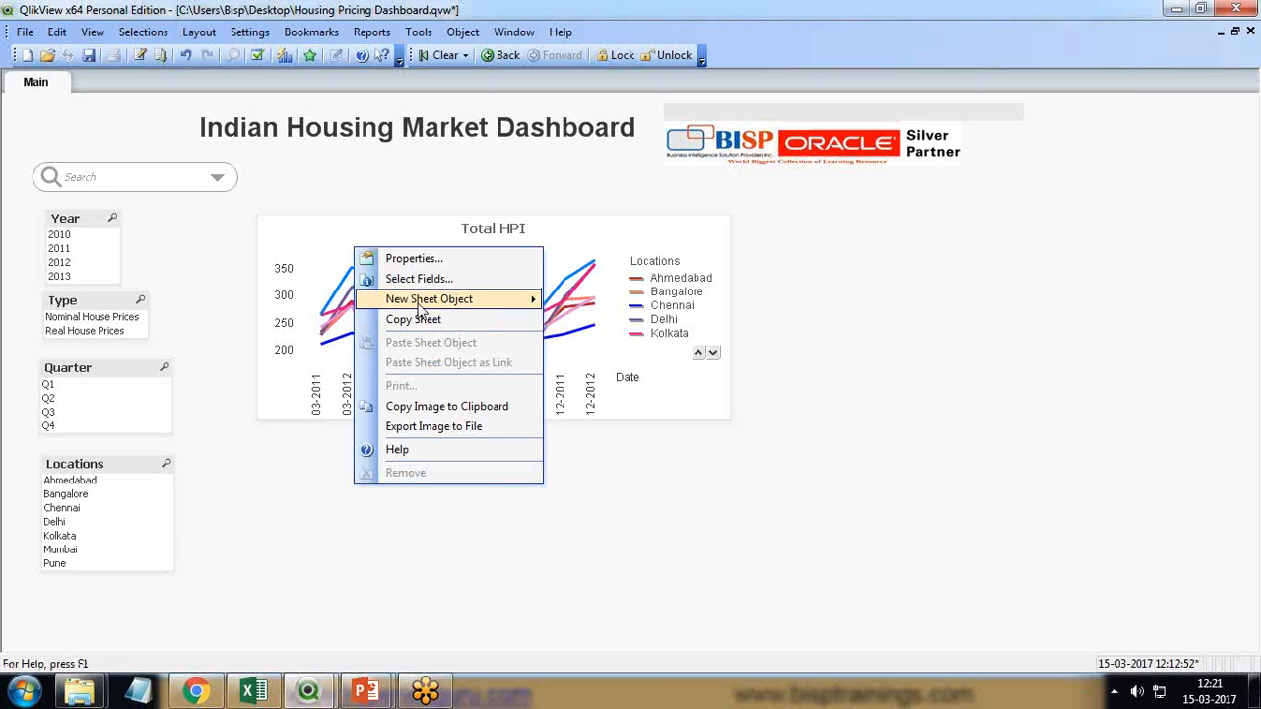
pyautogui.moveTo(433, 298)
pyautogui.click(622, 383)
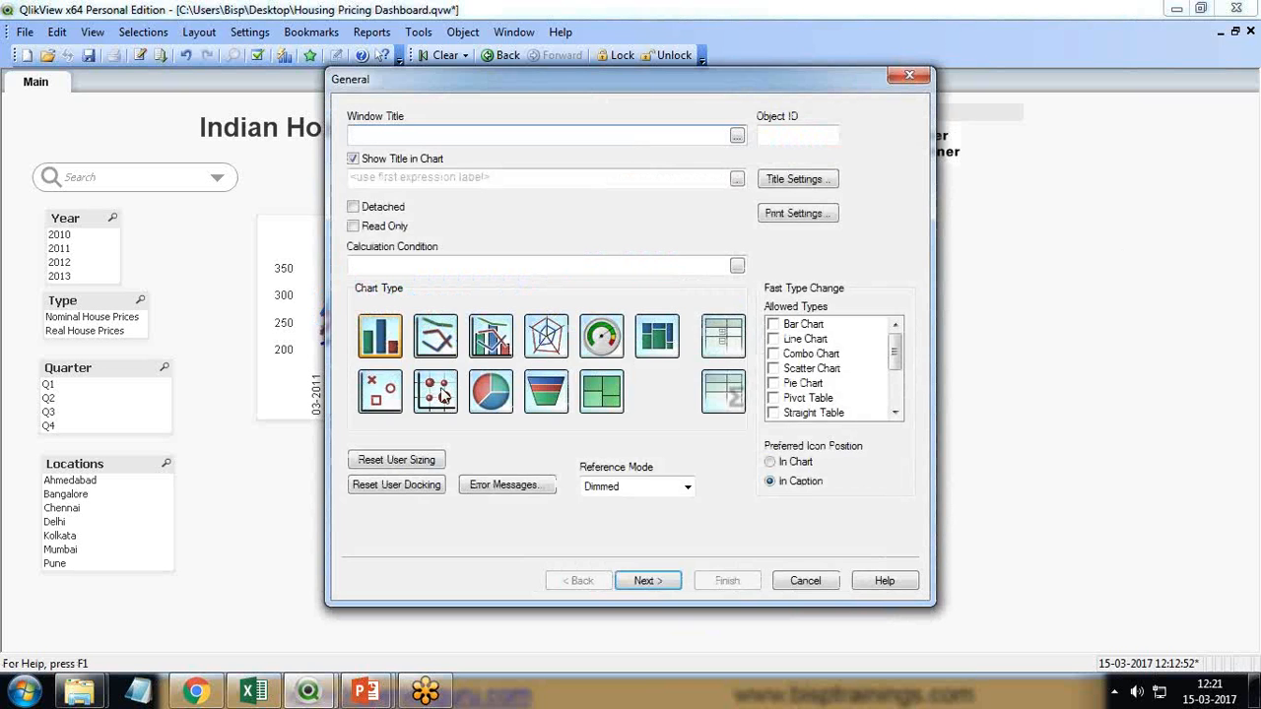
pyautogui.click(440, 394)
pyautogui.click(644, 581)
pyautogui.moveTo(495, 99); pyautogui.dragTo(391, 111)
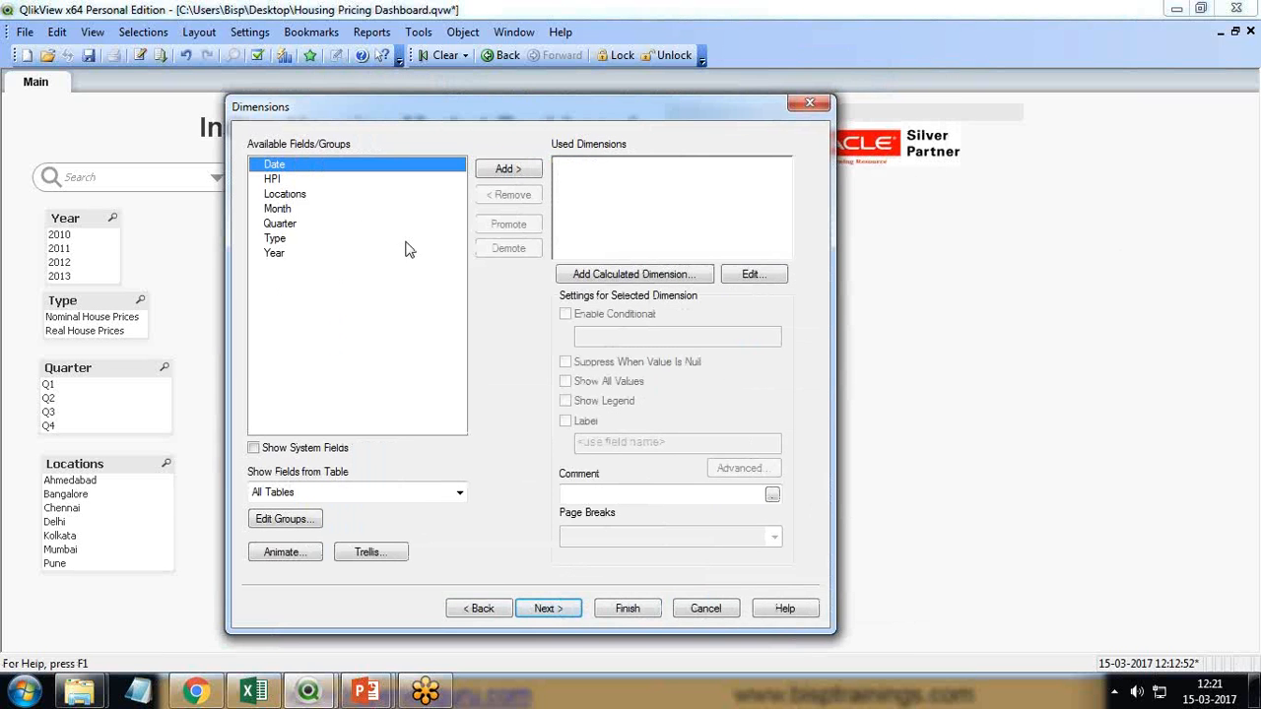
# Add Quarter and Year as the grid chart's dimensions and proceed to its expressions
pyautogui.click(280, 226)
pyautogui.click(502, 172)
pyautogui.click(277, 238)
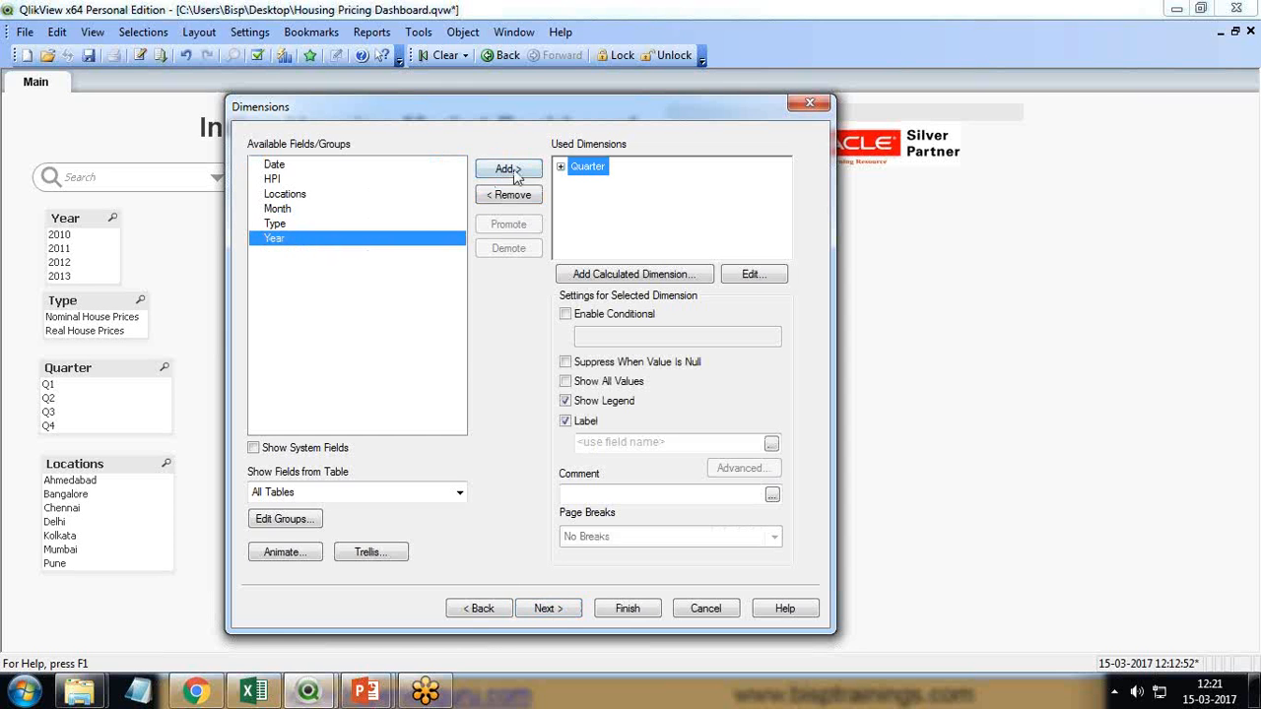
pyautogui.click(508, 171)
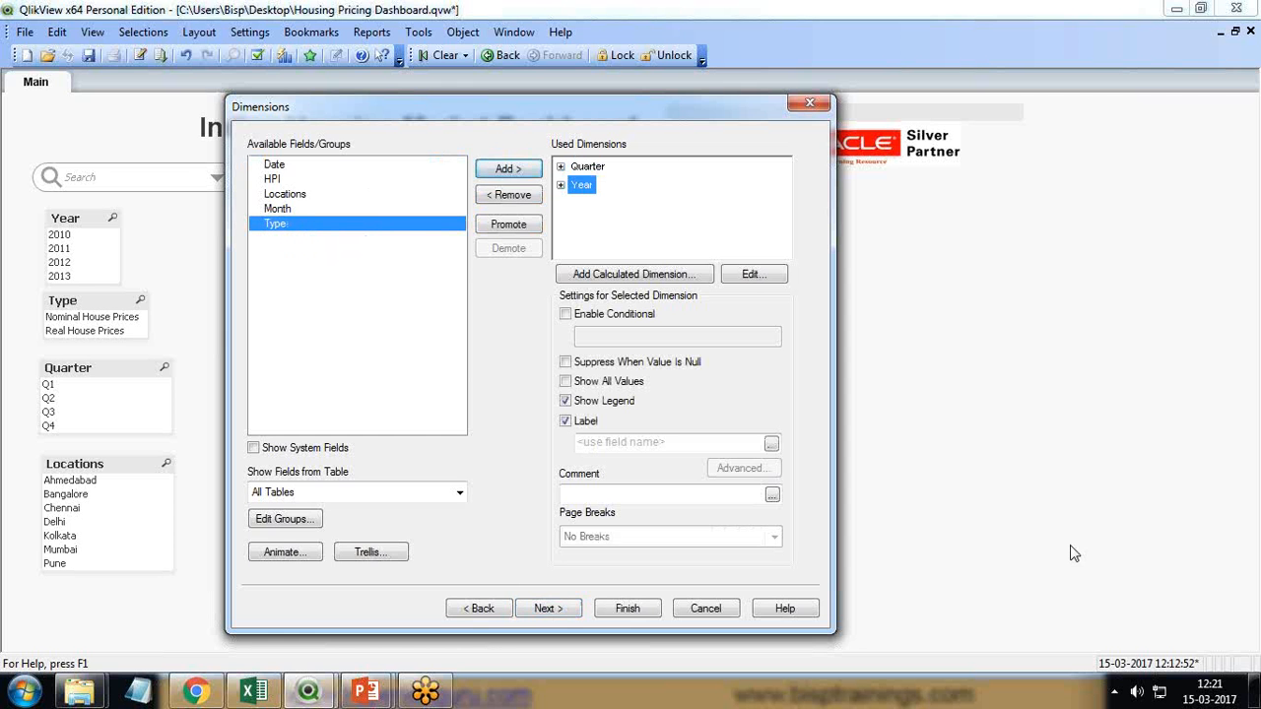
pyautogui.click(548, 608)
# Define the grid chart's expression as Sum (HPI) from the Sum aggregation and the HPI field, and finish the chart
pyautogui.click(148, 484)
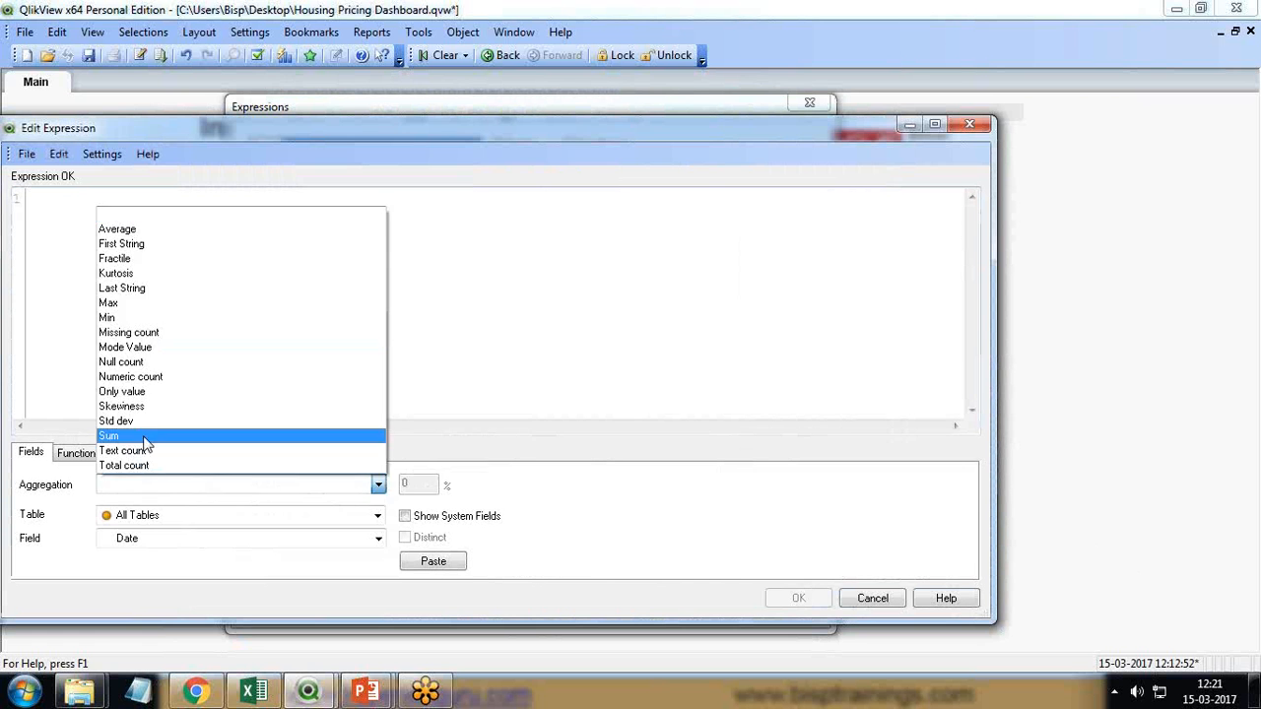
pyautogui.click(128, 433)
pyautogui.click(141, 539)
pyautogui.click(130, 567)
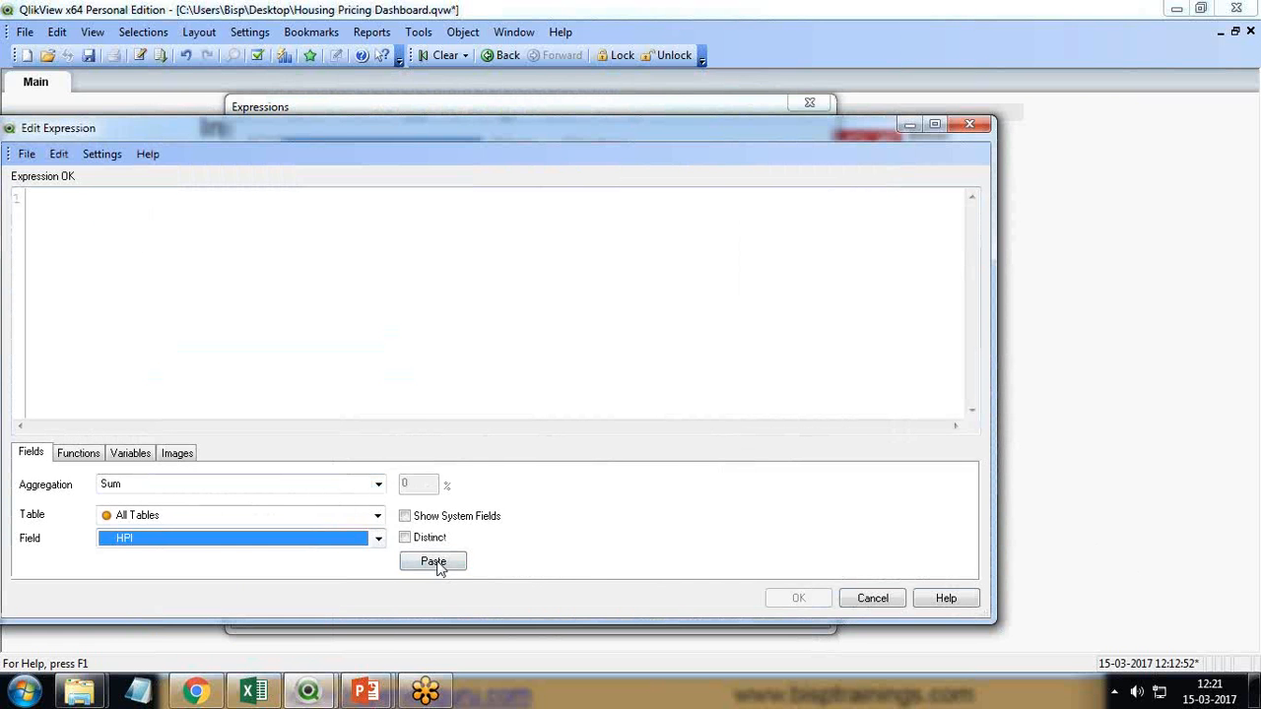
pyautogui.click(433, 560)
pyautogui.click(796, 601)
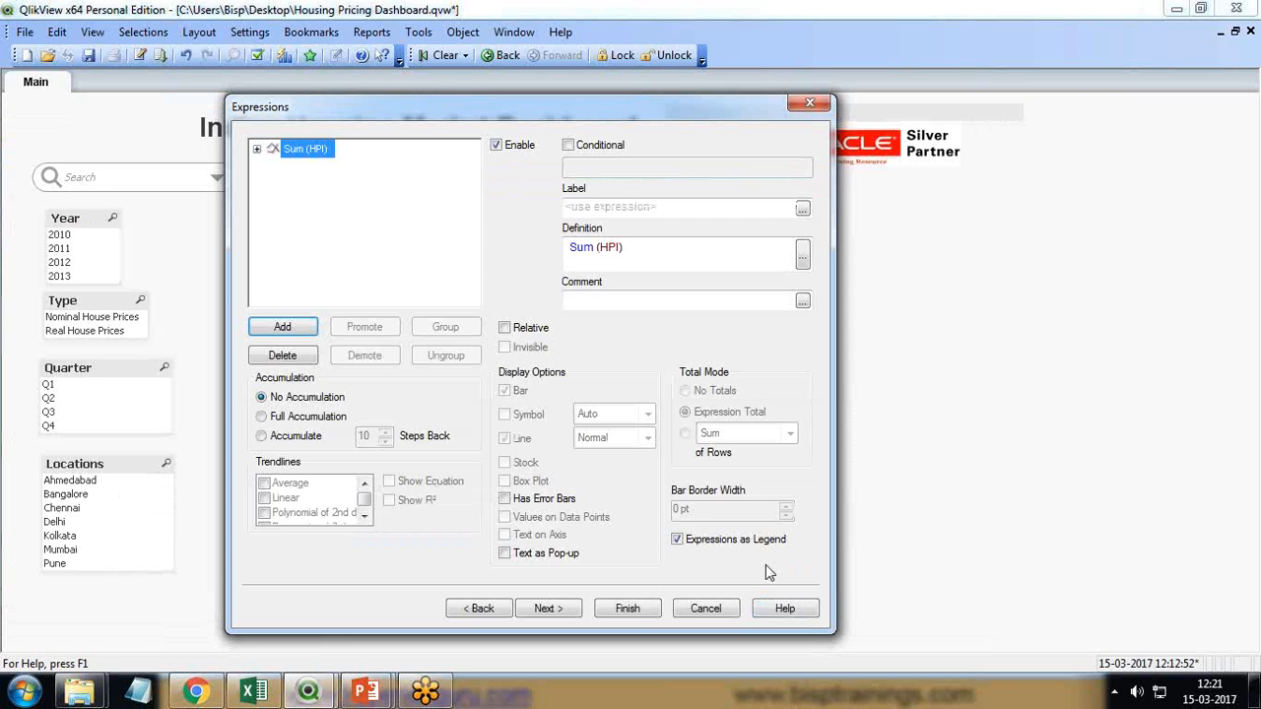
pyautogui.click(636, 607)
# Move the new grid chart beside the Total HPI line chart and compare it with the finished dashboard
pyautogui.scroll(-1, 666, 601)
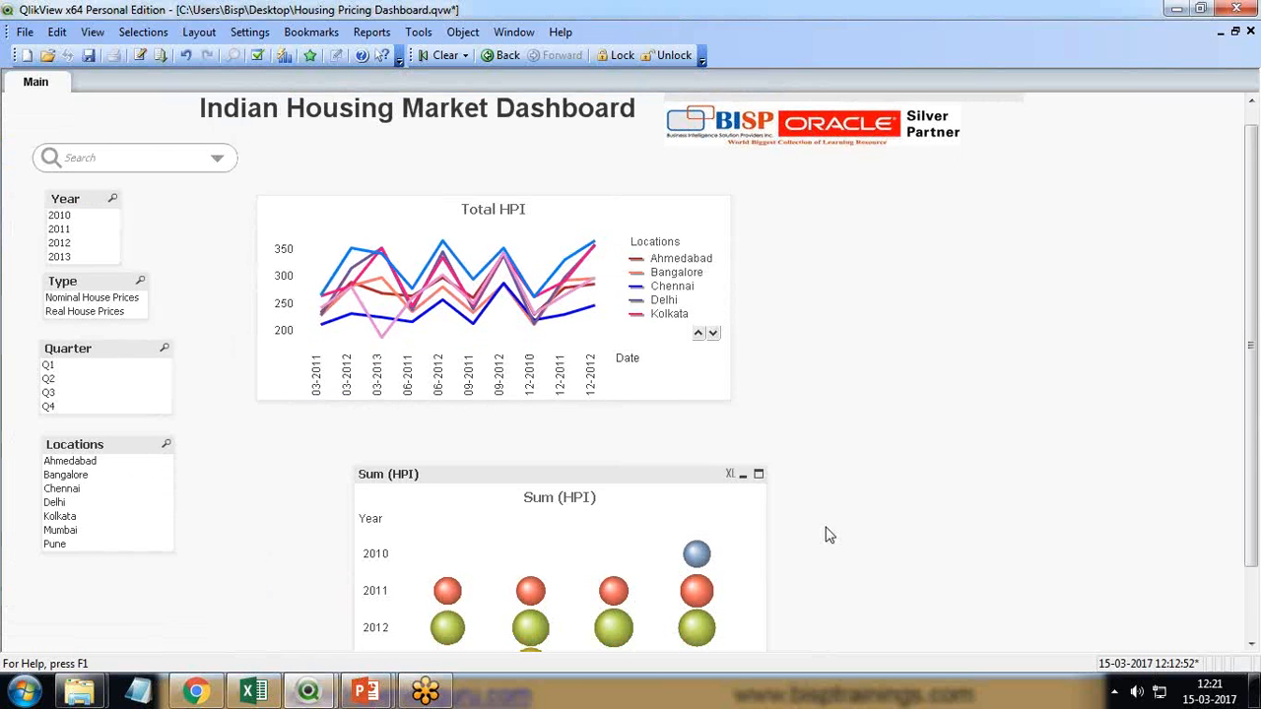
pyautogui.click(421, 475)
pyautogui.moveTo(420, 474); pyautogui.dragTo(863, 221)
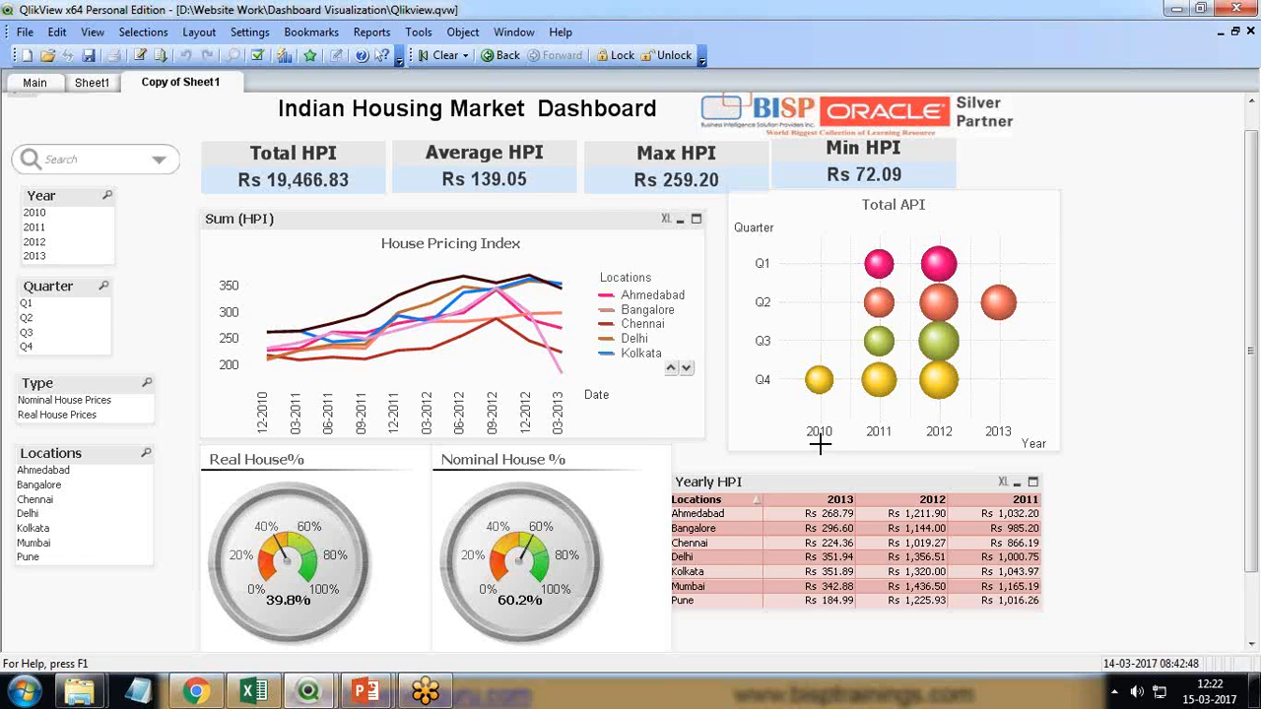
pyautogui.moveTo(308, 693)
pyautogui.click(449, 599)
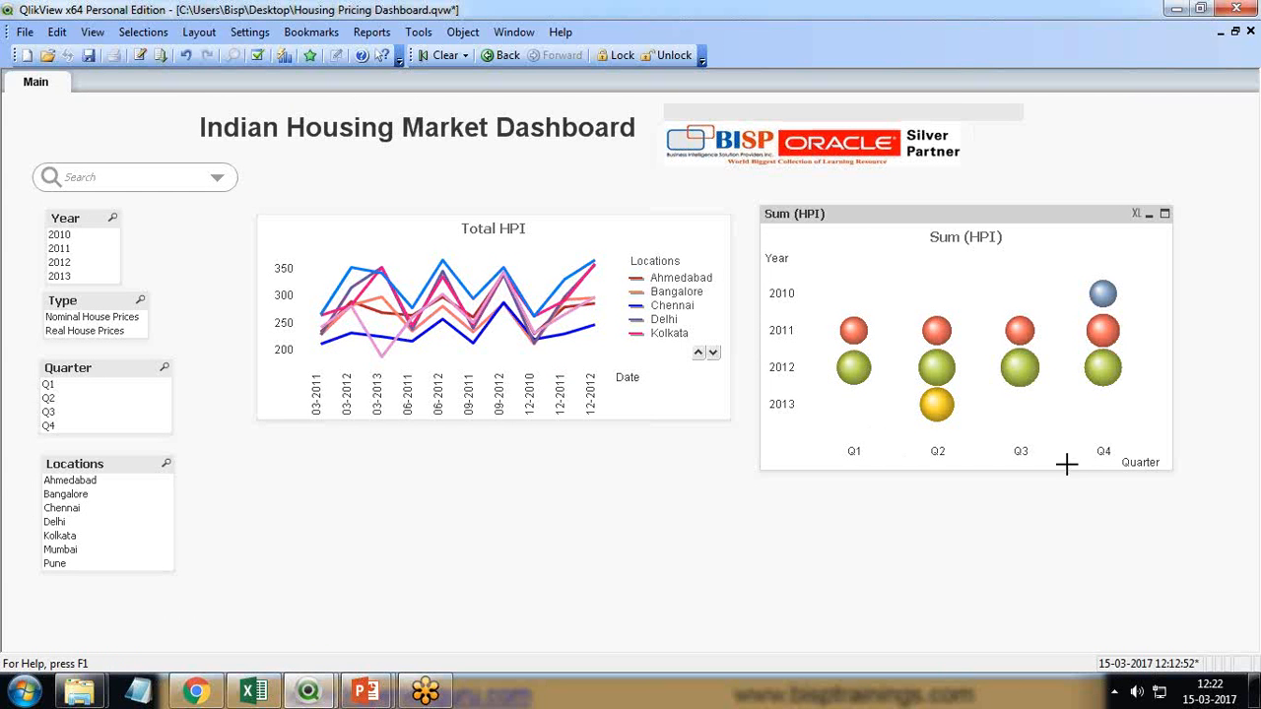
# Promote Year above Quarter in the Sum (HPI) grid chart's used dimensions and apply the change
pyautogui.rightClick(858, 213)
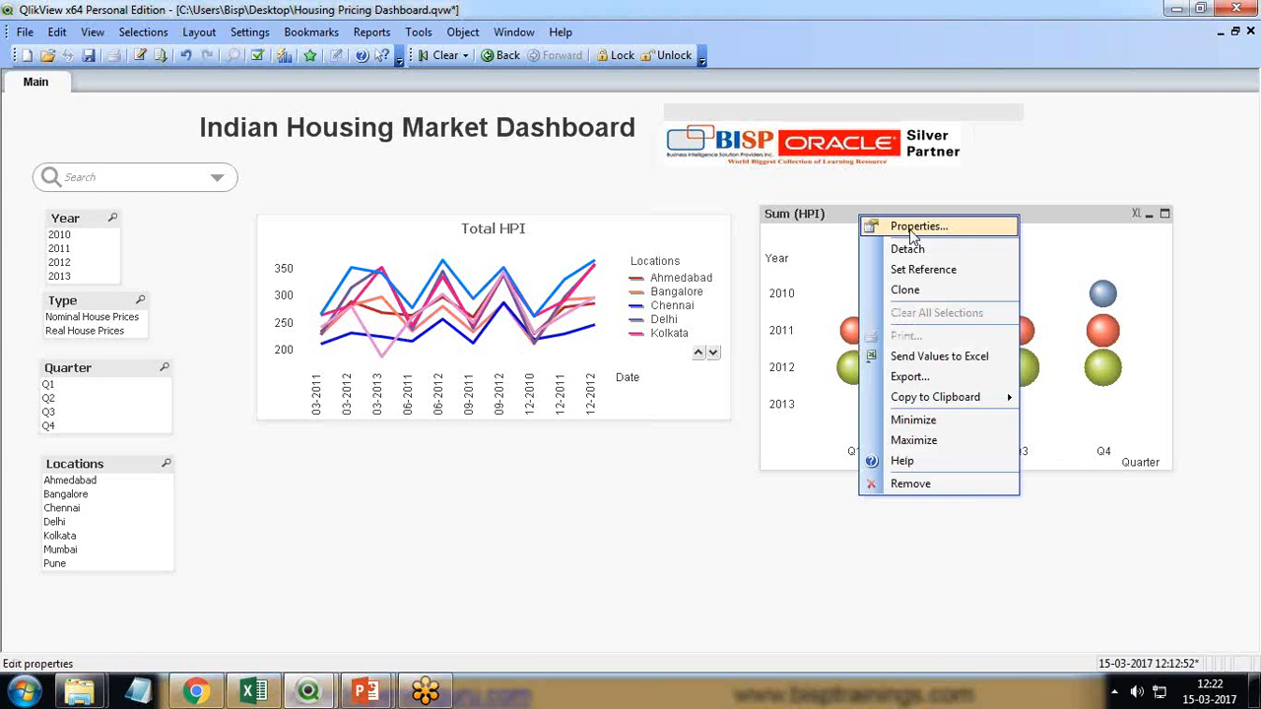
pyautogui.click(906, 227)
pyautogui.moveTo(471, 87); pyautogui.dragTo(313, 148)
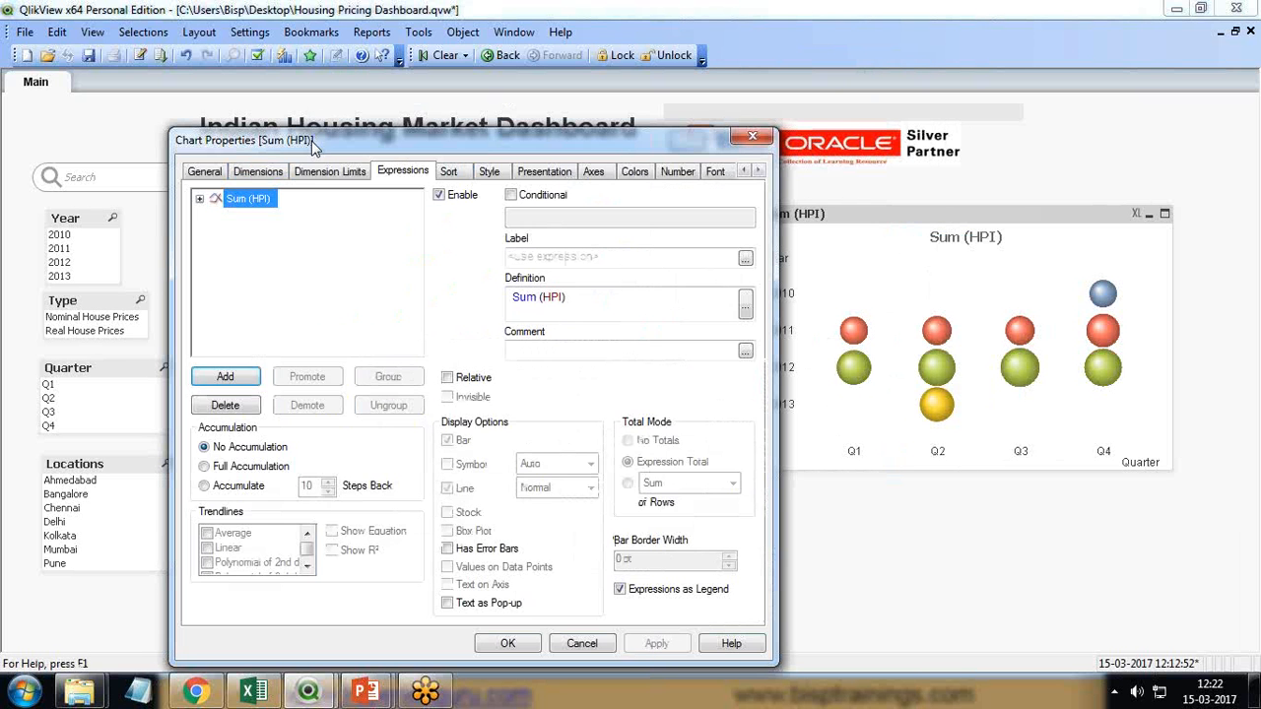
pyautogui.click(254, 171)
pyautogui.click(523, 239)
pyautogui.click(524, 221)
pyautogui.click(523, 238)
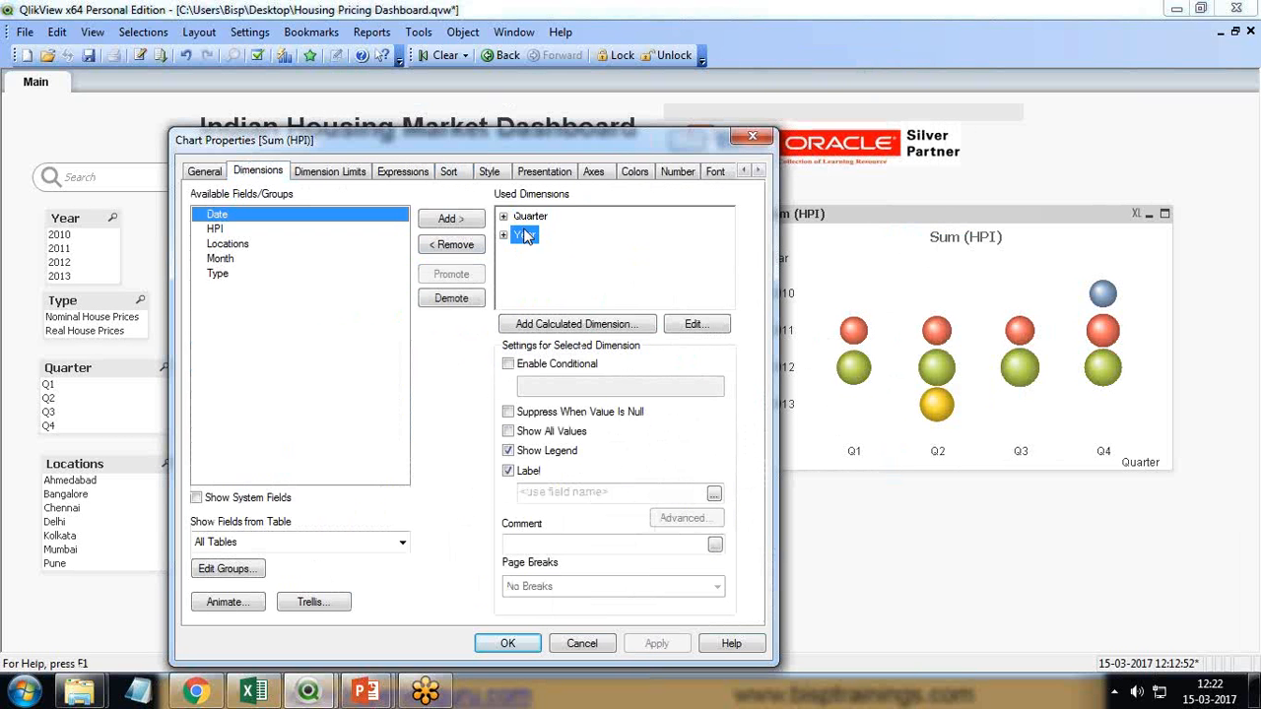
pyautogui.click(524, 220)
pyautogui.click(523, 238)
pyautogui.click(524, 219)
pyautogui.click(523, 236)
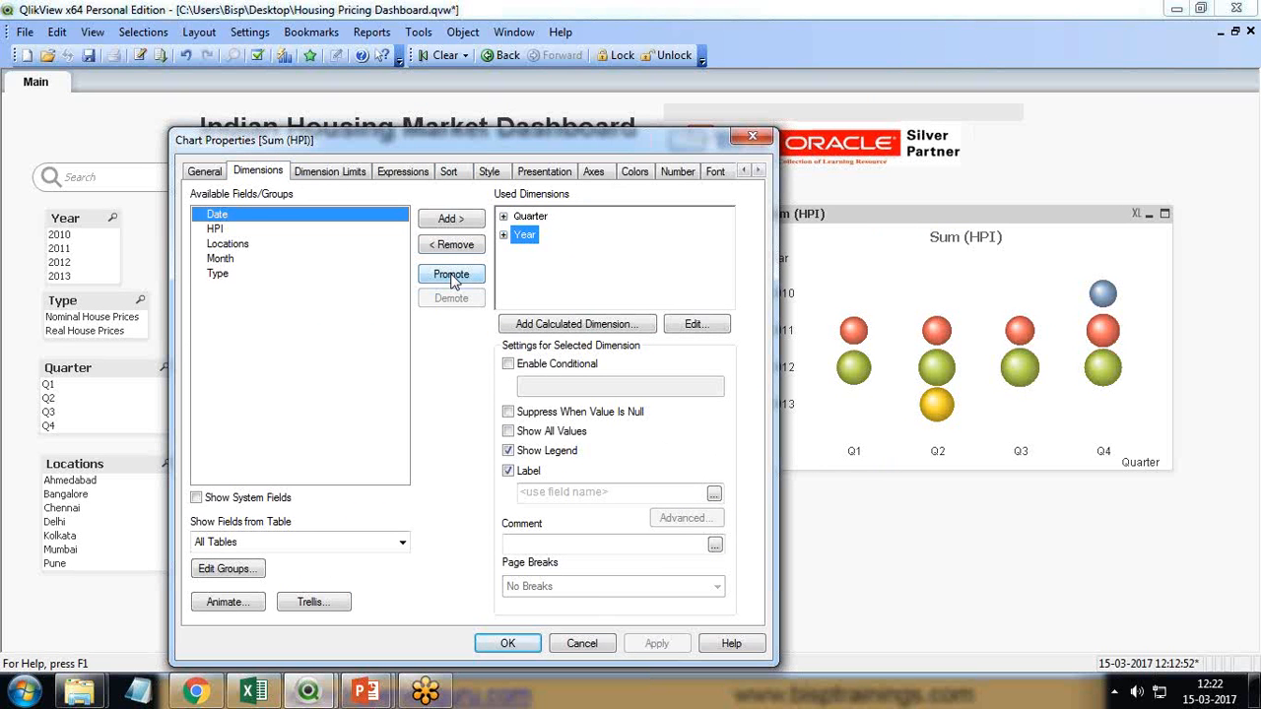
pyautogui.click(452, 276)
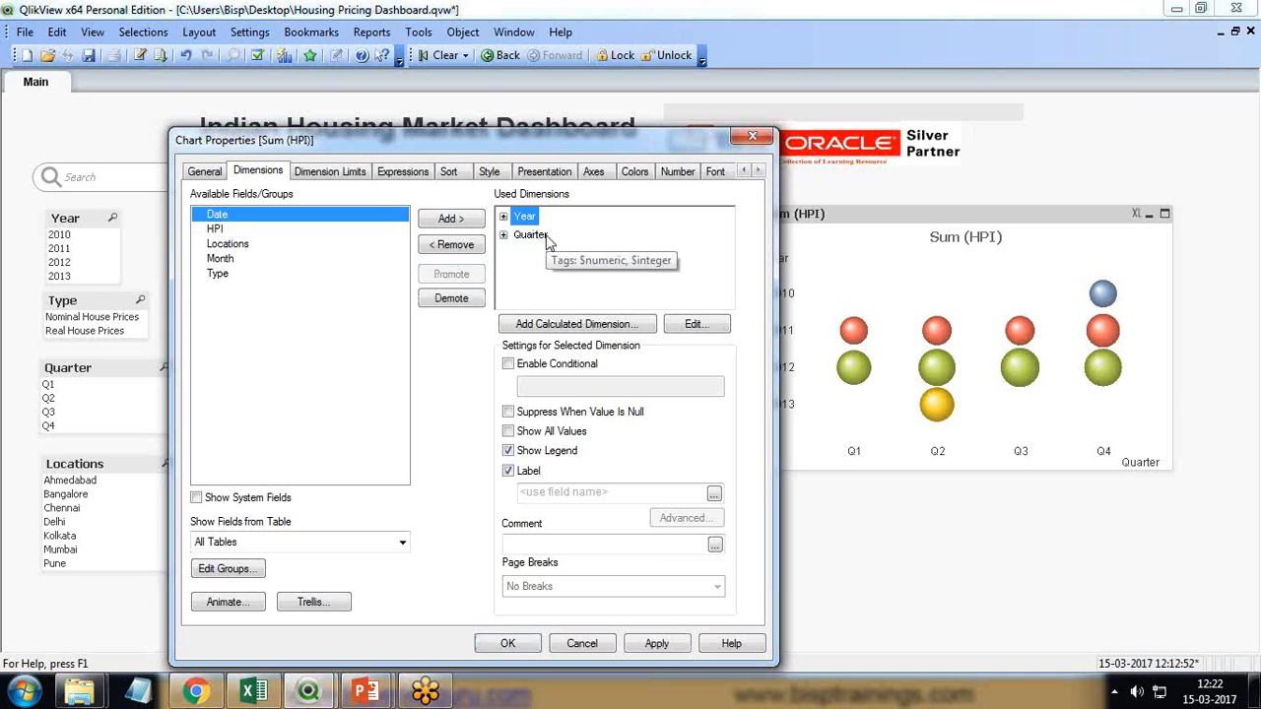
pyautogui.click(657, 647)
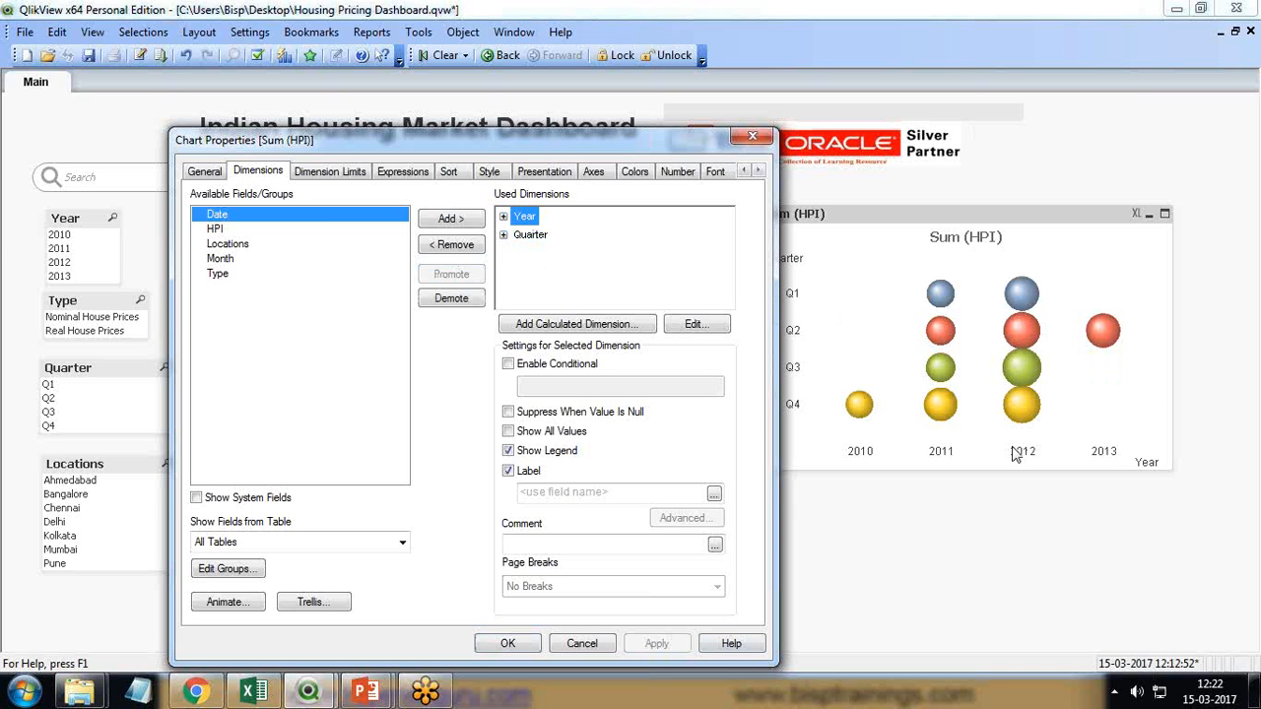
# Turn on Persistent Colors in the grid chart's data appearance settings
pyautogui.click(538, 175)
pyautogui.click(635, 172)
pyautogui.click(509, 232)
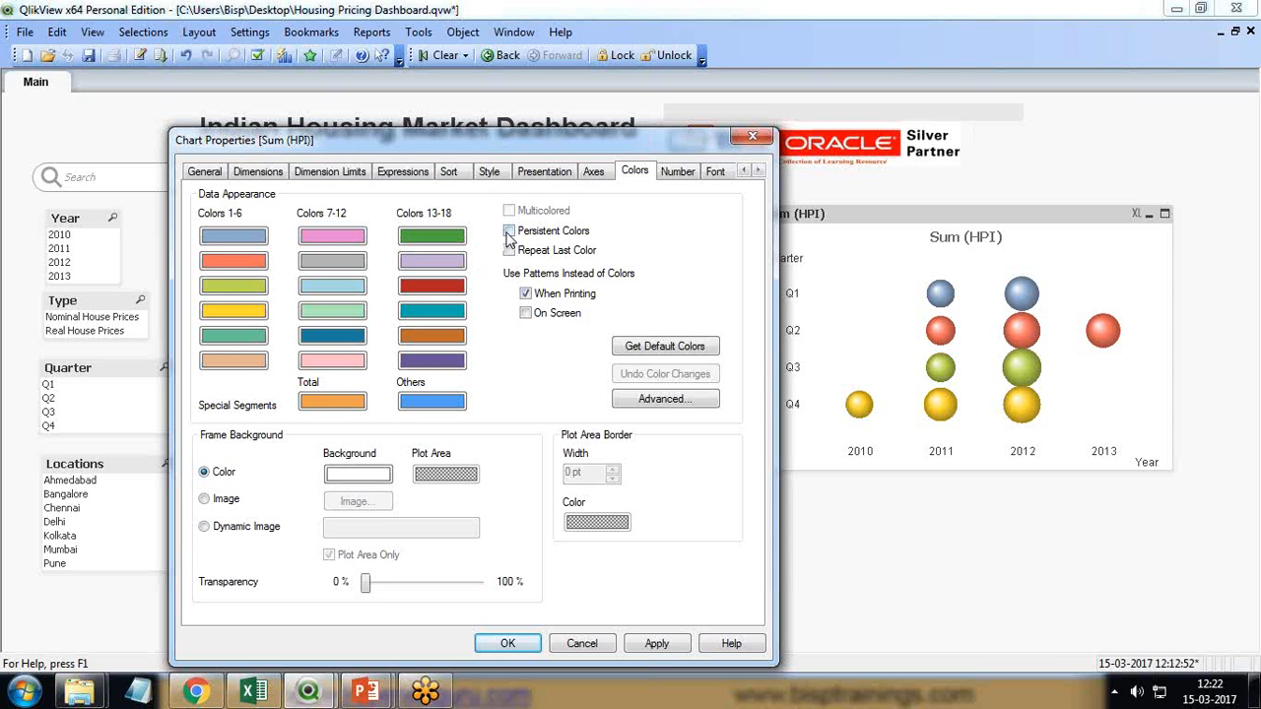
pyautogui.rightClick(421, 294)
# Set the grid chart's first data color to solid dark crimson with RGB 128, 0, 64
pyautogui.click(234, 236)
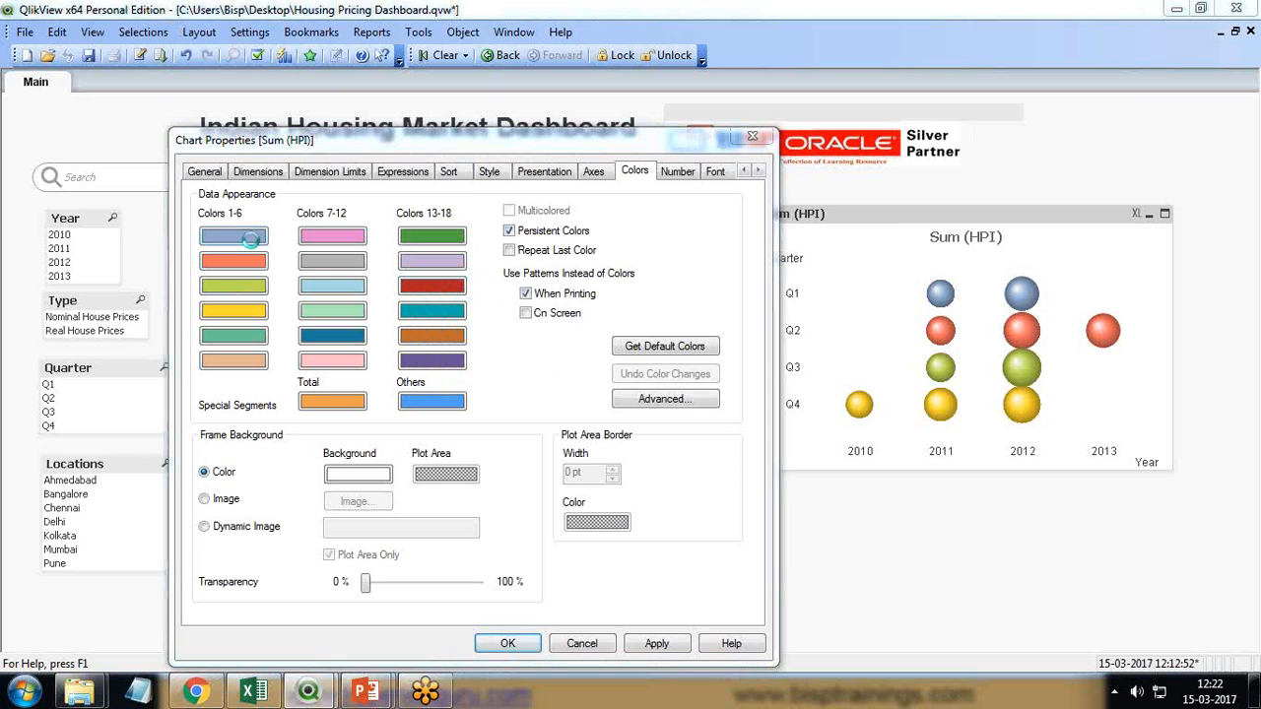
pyautogui.click(849, 239)
pyautogui.click(660, 326)
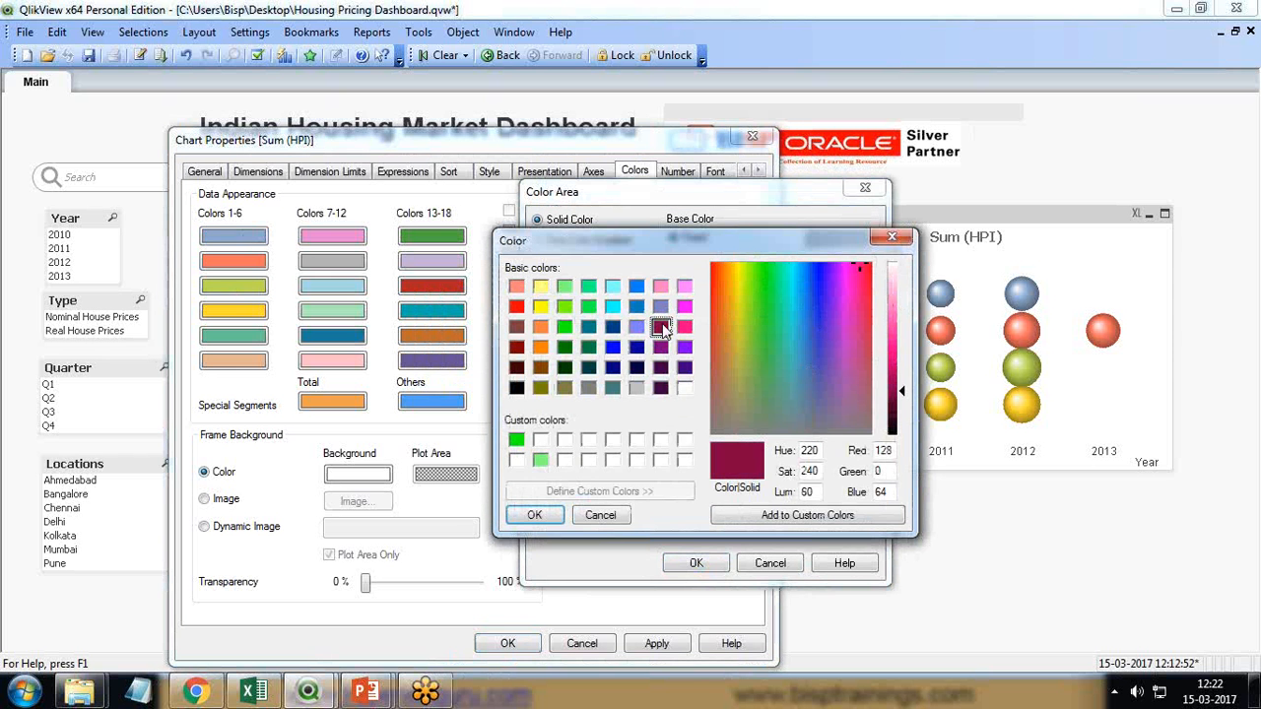
pyautogui.click(533, 514)
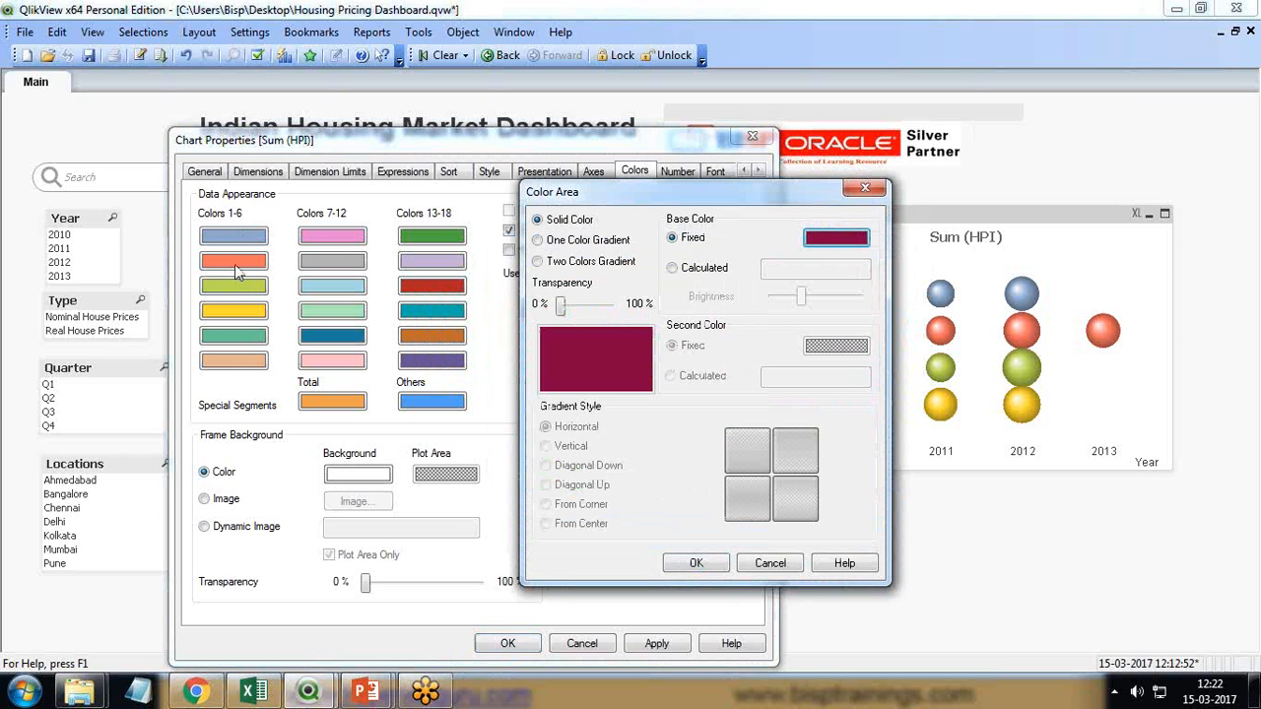
pyautogui.click(696, 563)
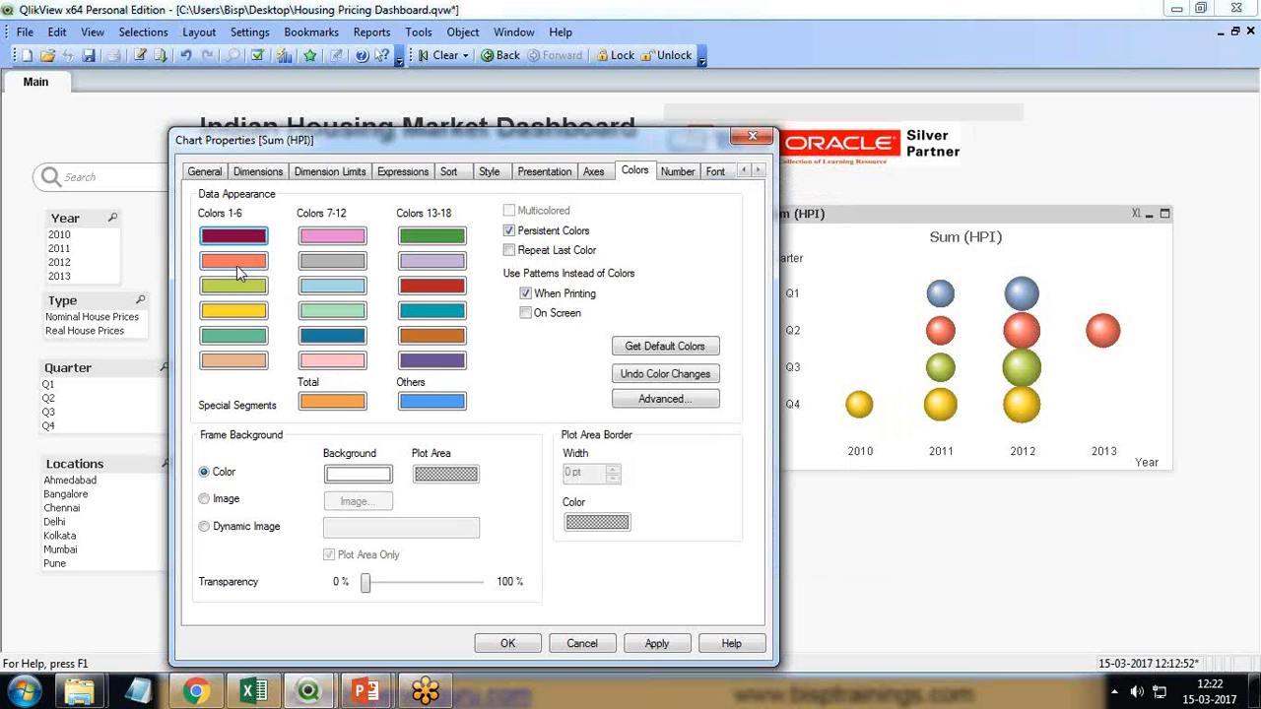
# Set the grid chart's second data color to solid bright red from the basic colors
pyautogui.click(233, 267)
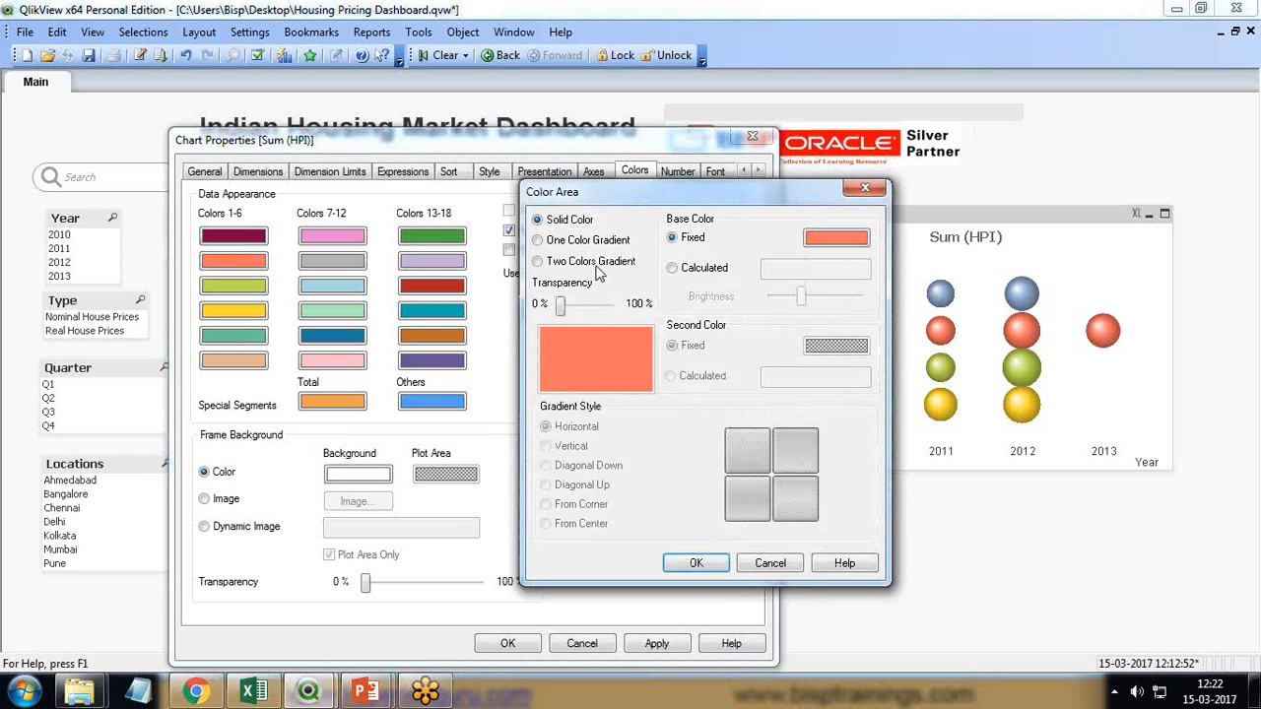
pyautogui.click(847, 239)
pyautogui.click(612, 348)
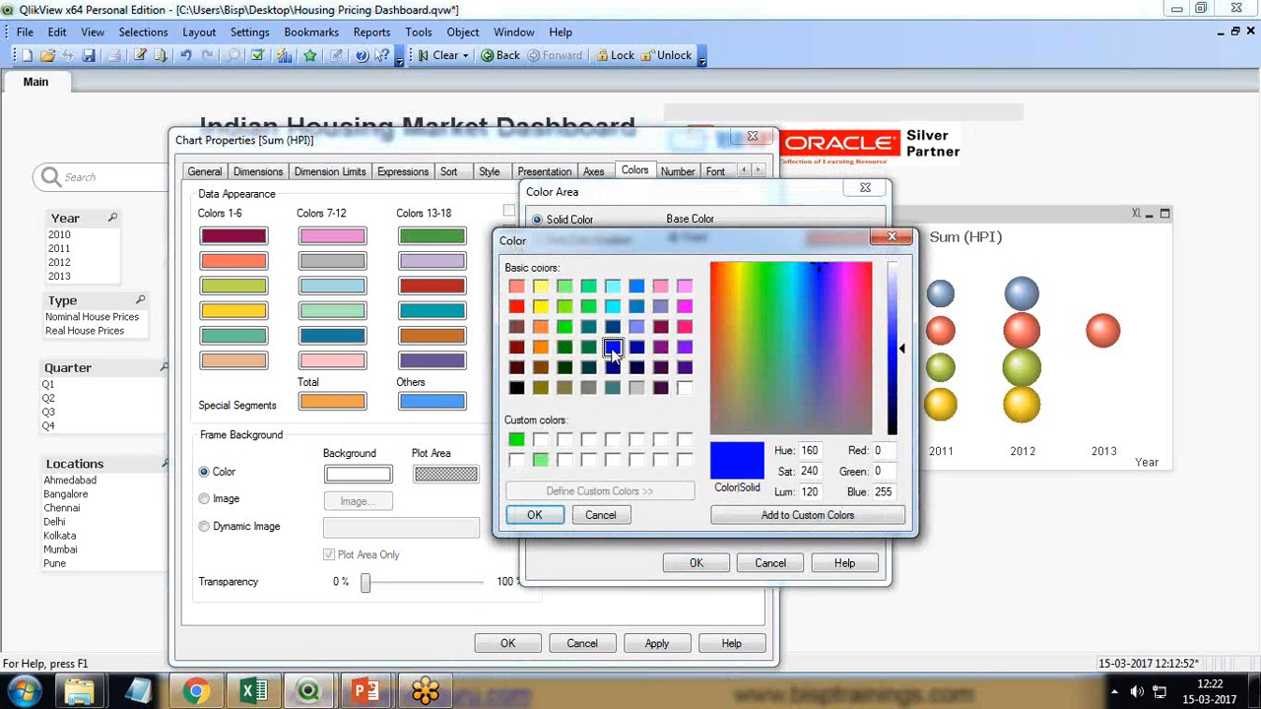
pyautogui.click(516, 306)
pyautogui.click(534, 515)
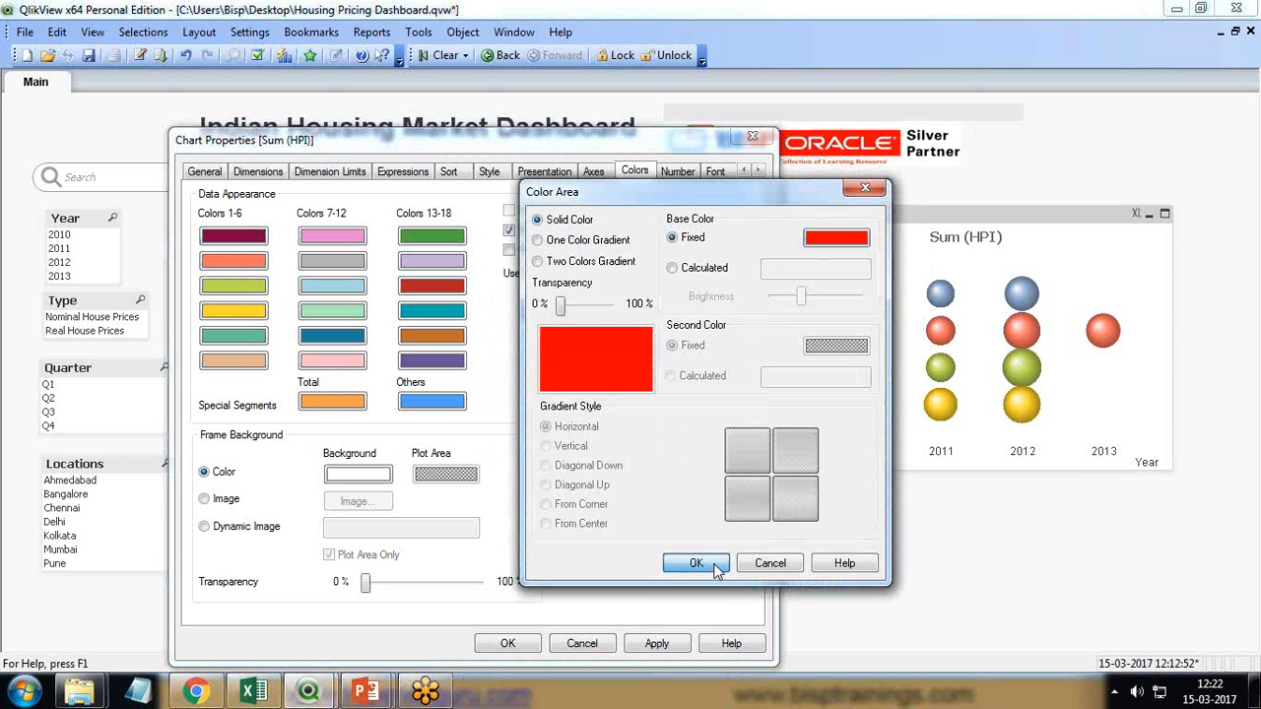
pyautogui.click(697, 638)
# Set the grid chart's fourth data color to solid dark blue from the basic colors and apply the color changes
pyautogui.click(232, 313)
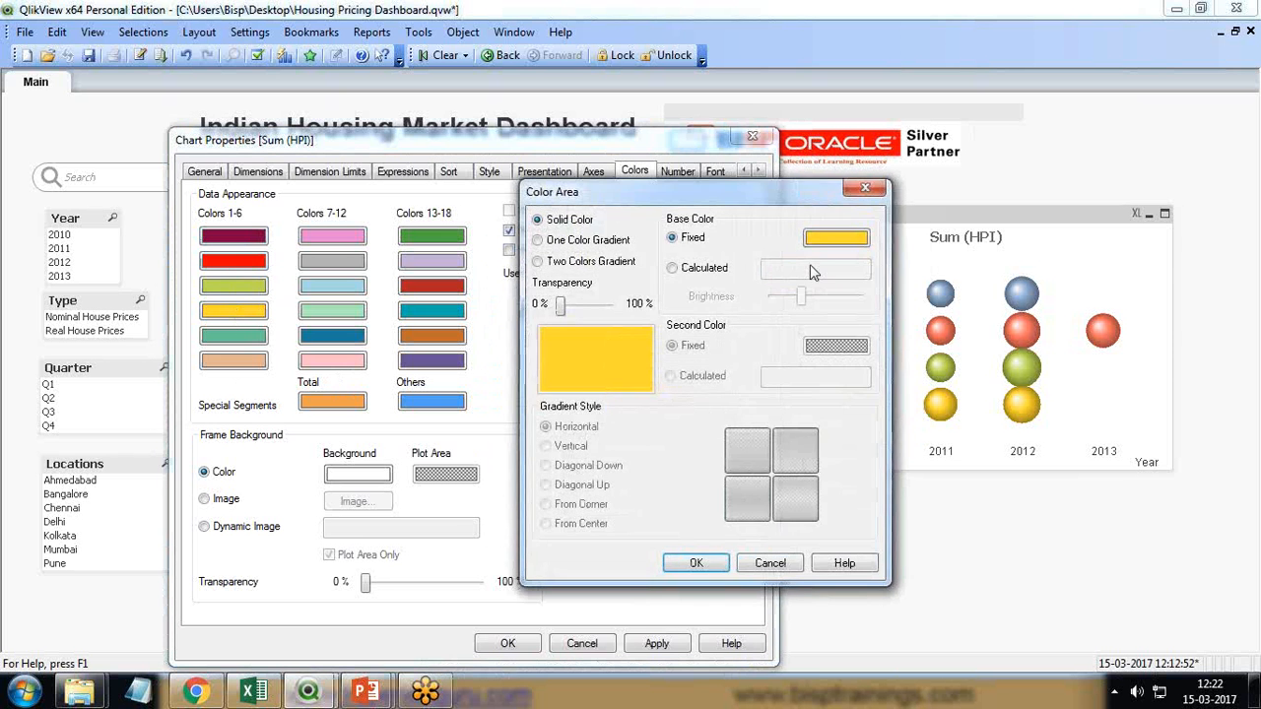
pyautogui.click(817, 244)
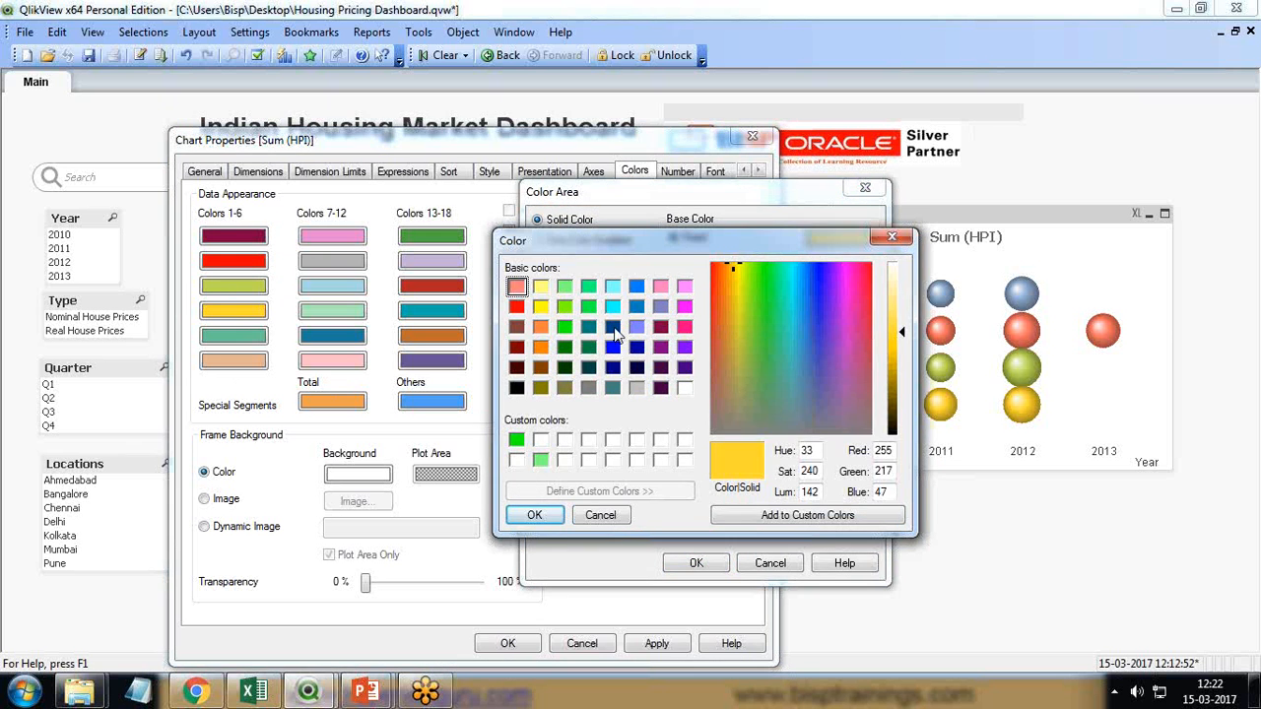
pyautogui.click(612, 326)
pyautogui.click(534, 515)
pyautogui.click(697, 638)
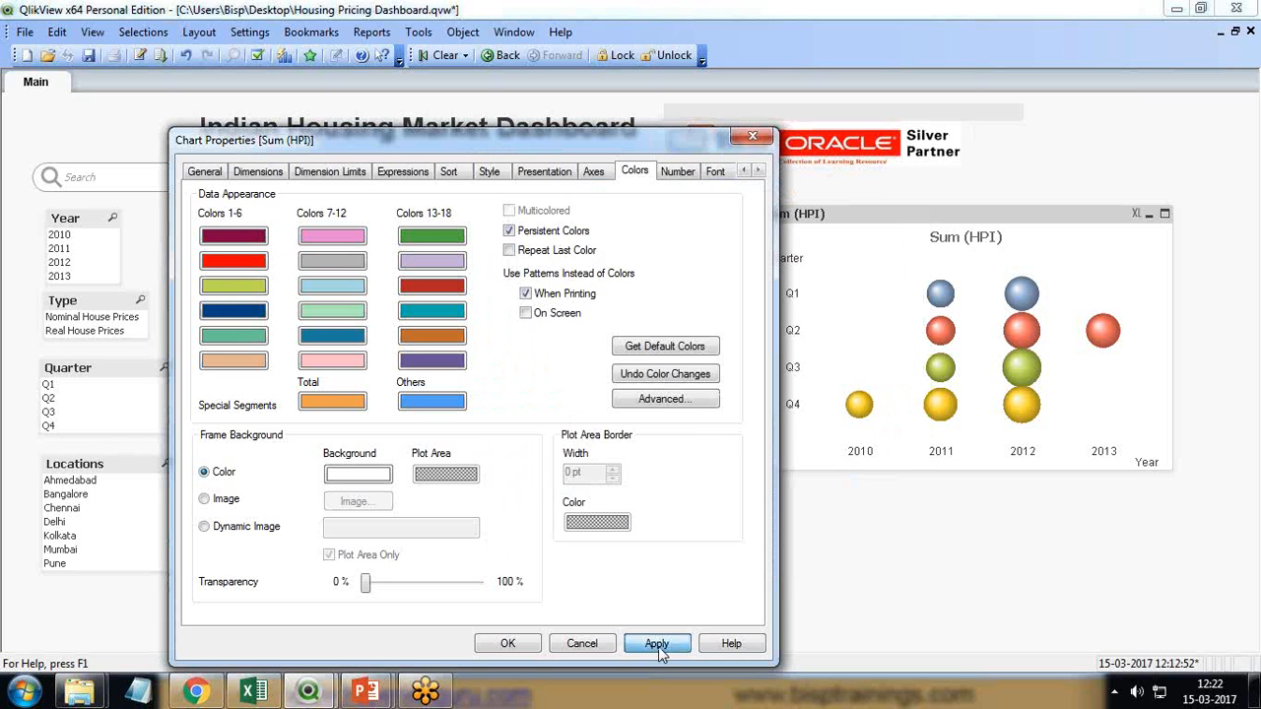
pyautogui.click(656, 644)
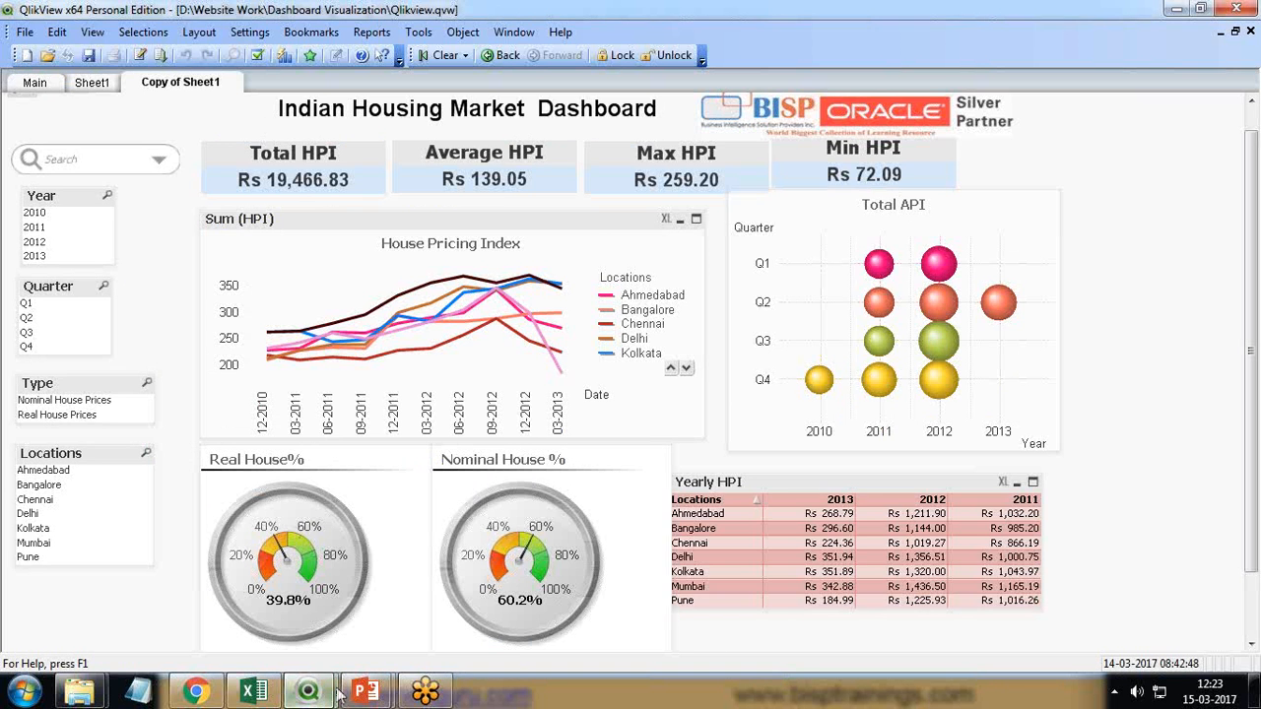
# Set the grid chart's caption title to Total HPI Years Vs Quarter, hide the caption, and confirm the properties
pyautogui.moveTo(335, 695)
pyautogui.click(422, 625)
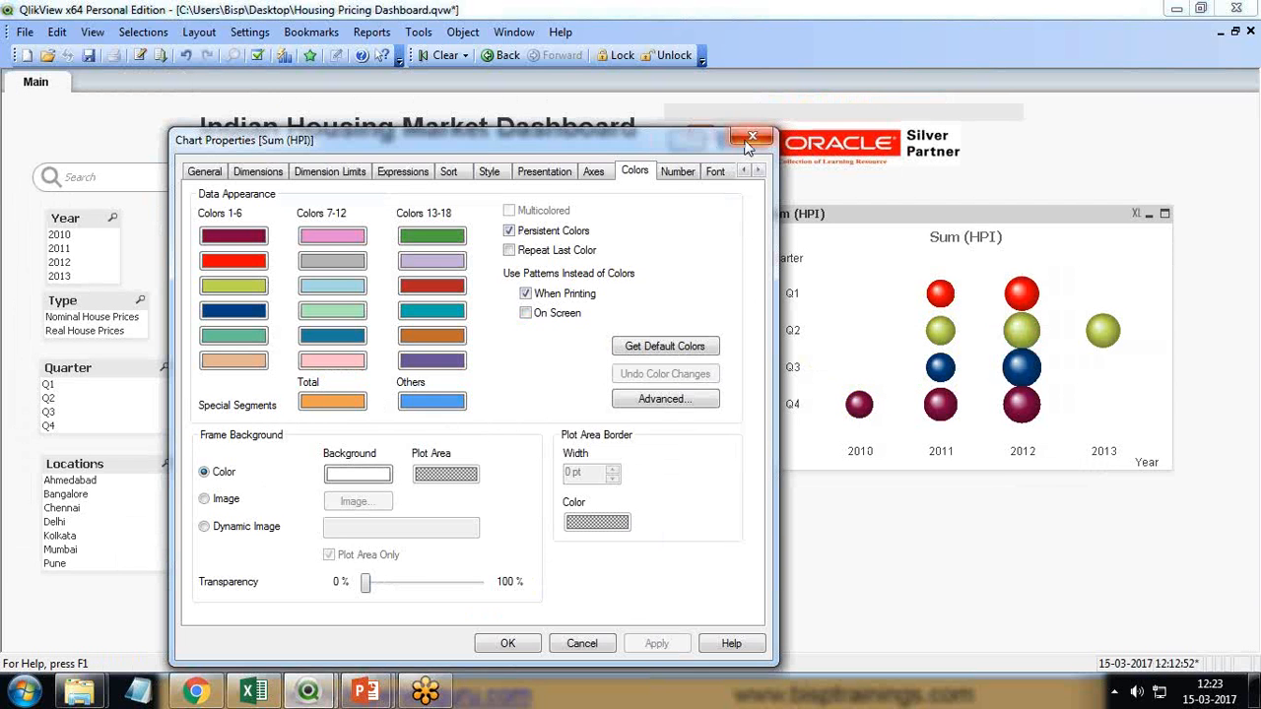
pyautogui.doubleClick(758, 170)
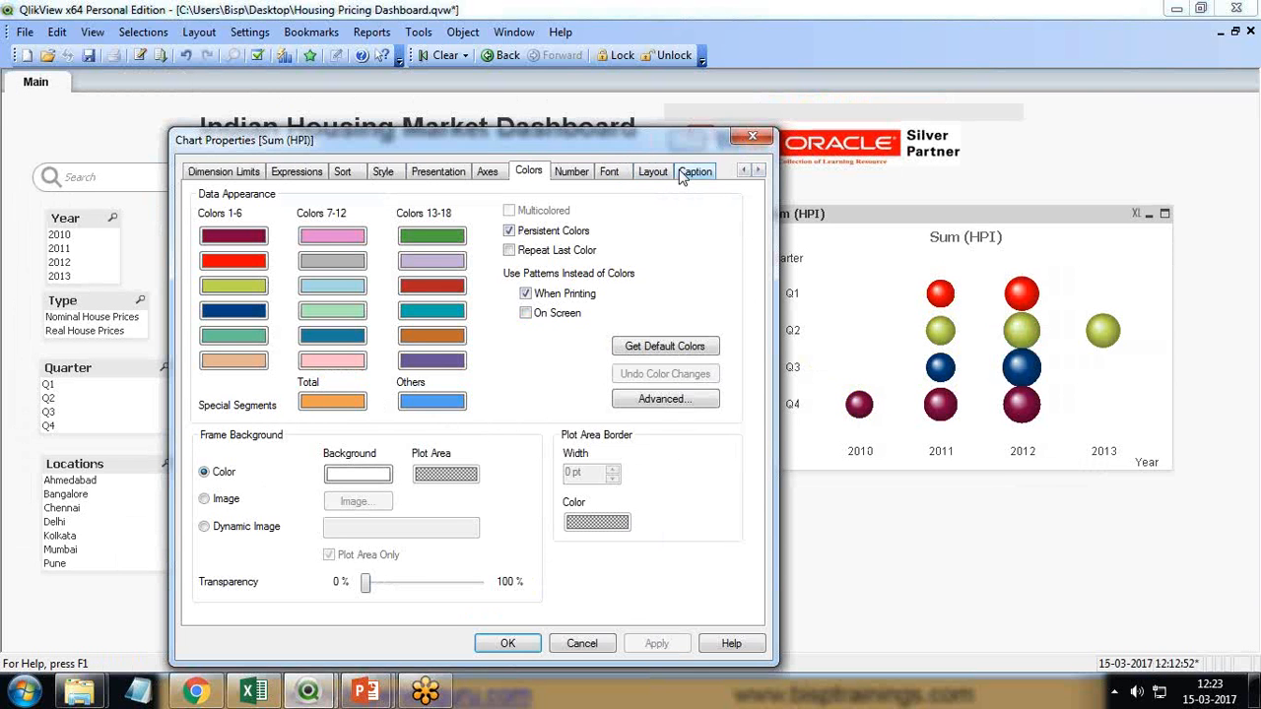
pyautogui.click(680, 170)
pyautogui.write('Total HPI Years Vs Quarter')
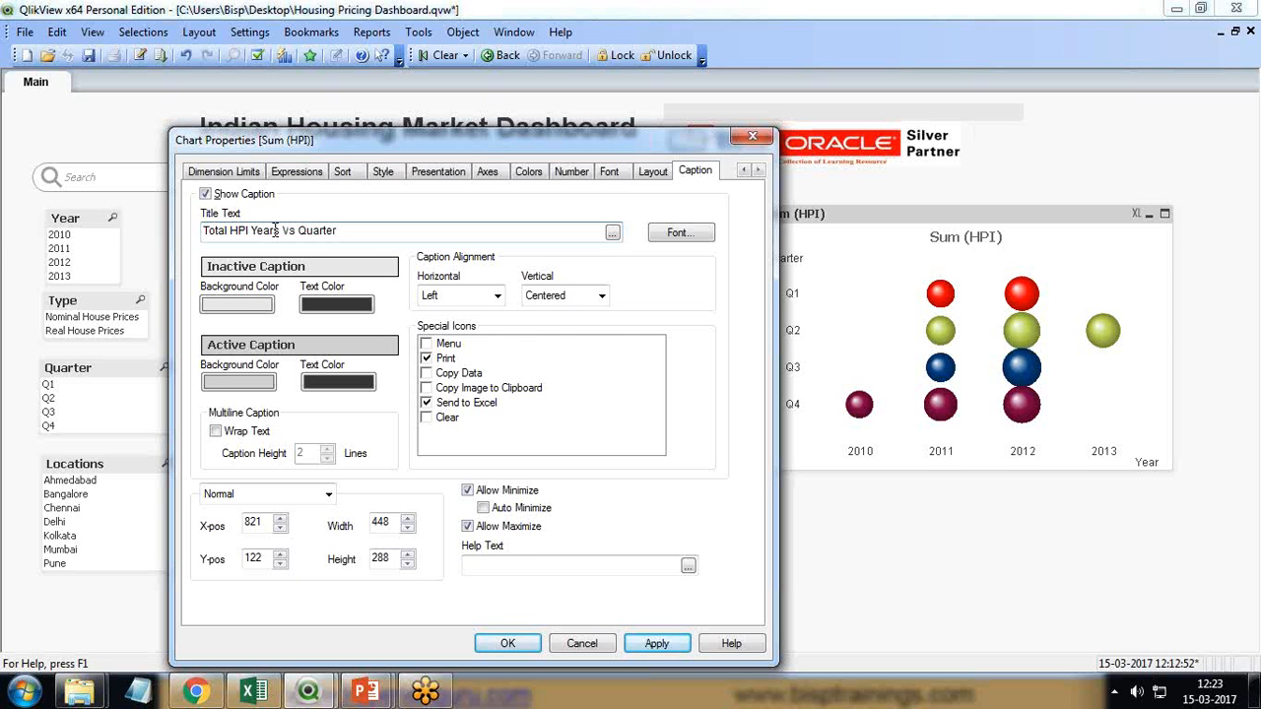
pyautogui.click(205, 194)
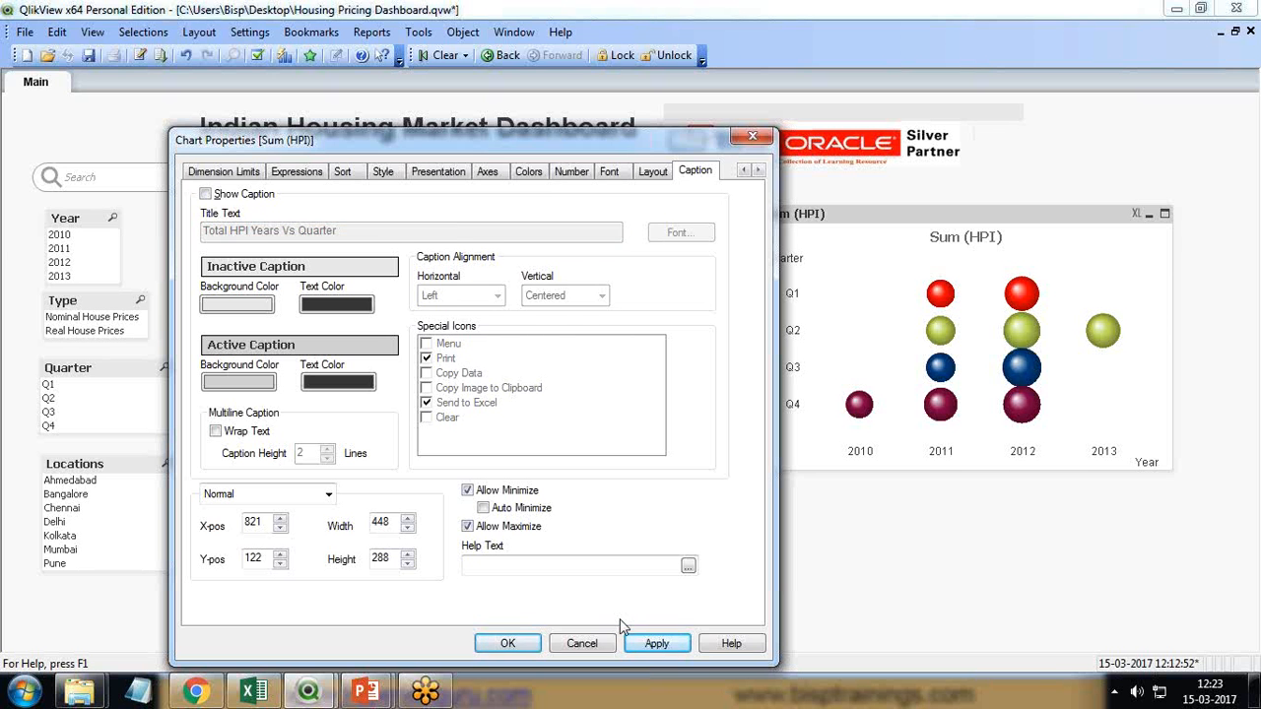
pyautogui.click(506, 643)
# Turn the grid chart's in-chart title off and on again to use Total HPI Years Vs Quarter as title, and confirm
pyautogui.rightClick(889, 244)
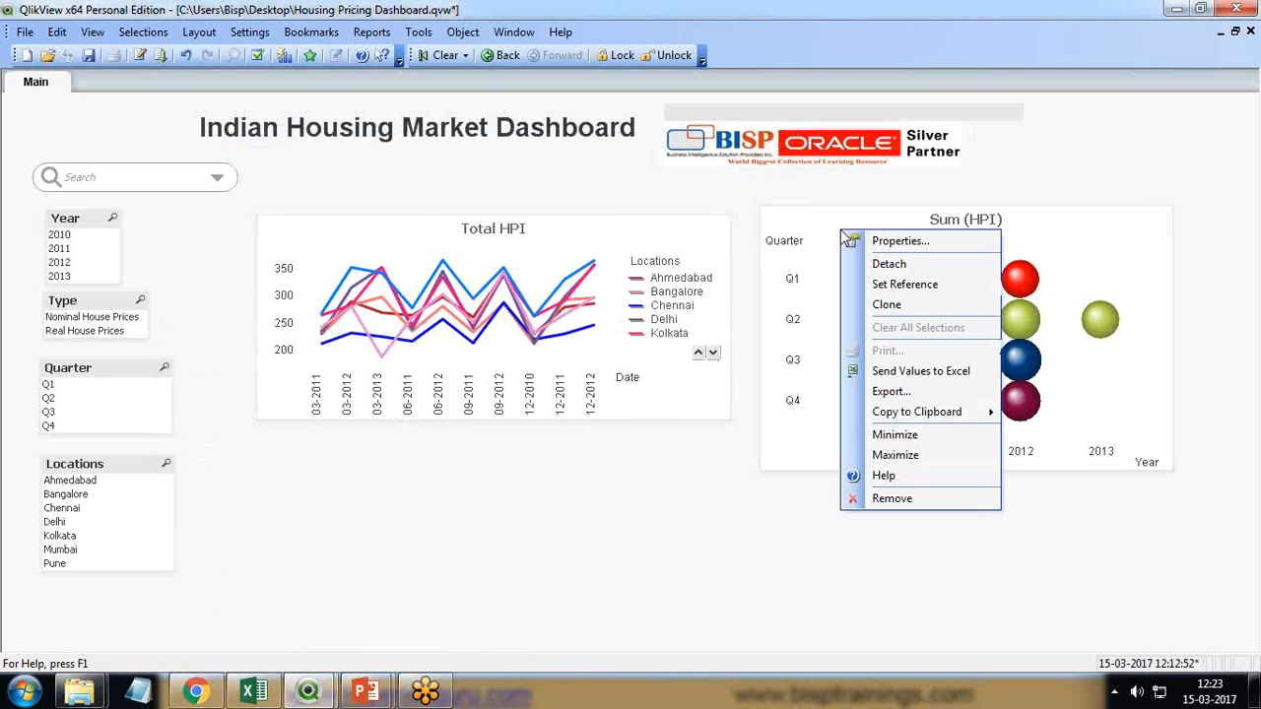
pyautogui.click(889, 243)
pyautogui.moveTo(482, 93); pyautogui.dragTo(330, 159)
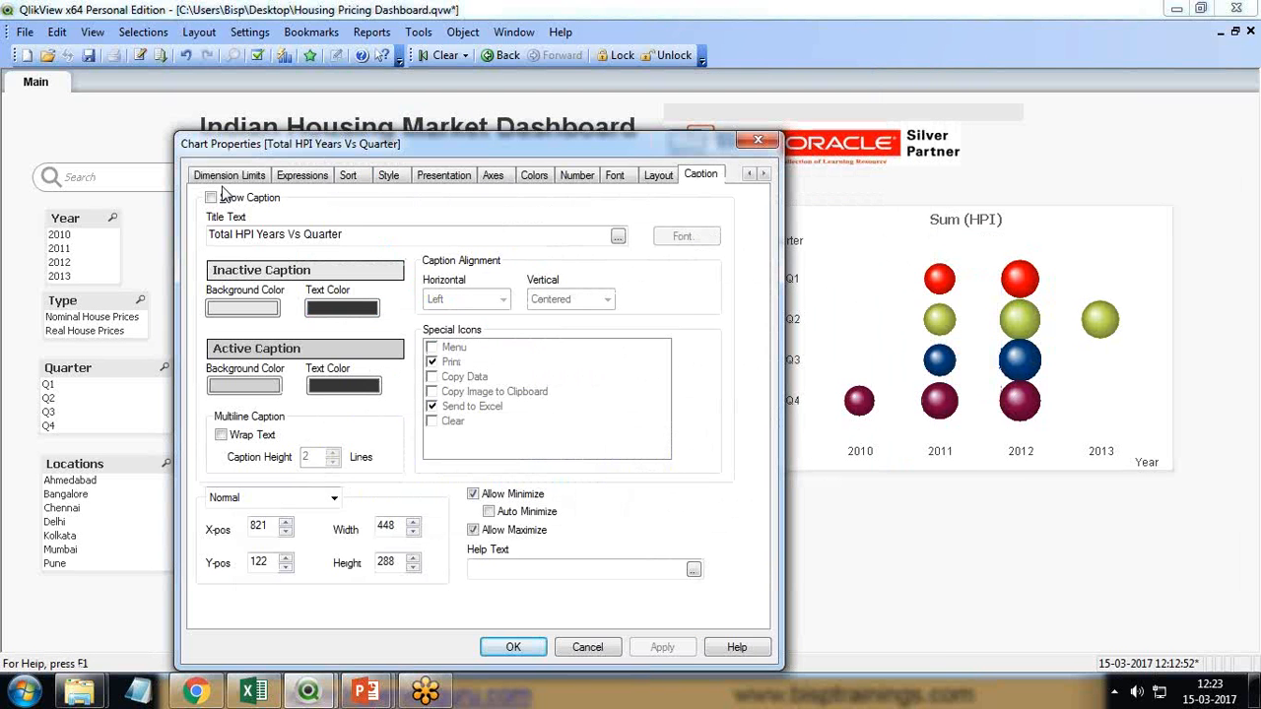
pyautogui.moveTo(353, 234); pyautogui.dragTo(34, 241)
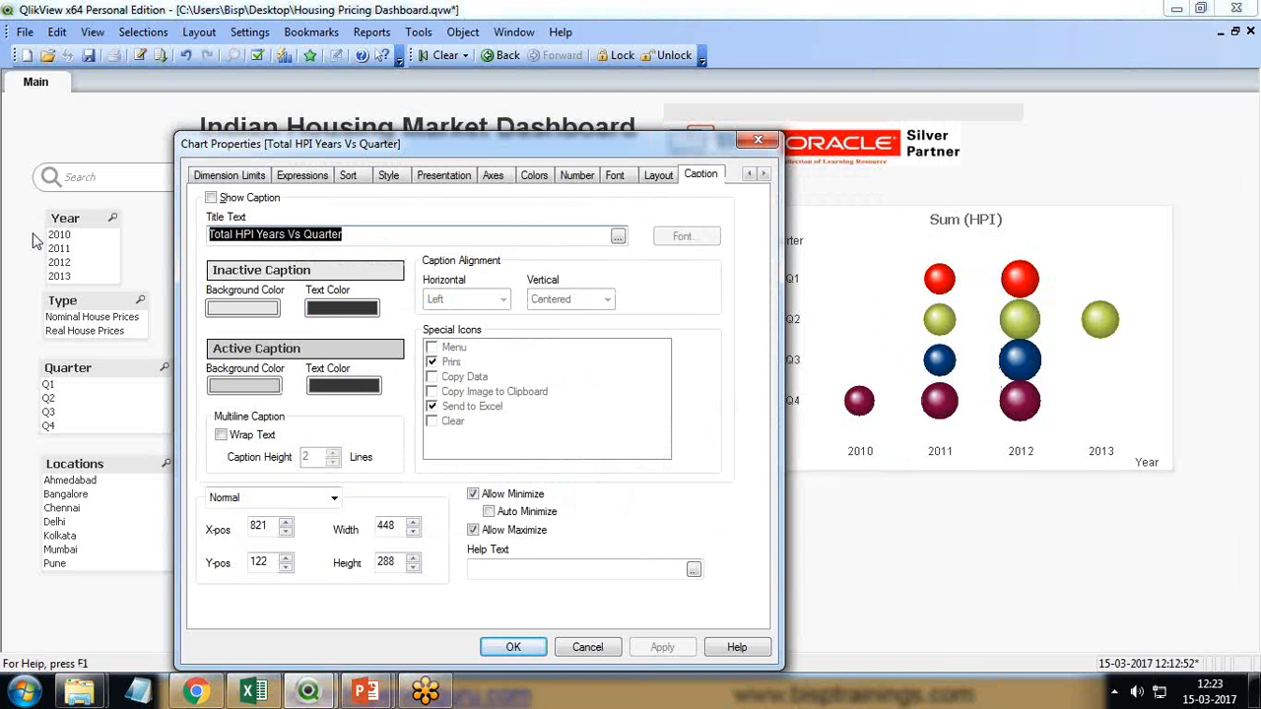
pyautogui.click(246, 174)
pyautogui.click(748, 175)
pyautogui.click(748, 175)
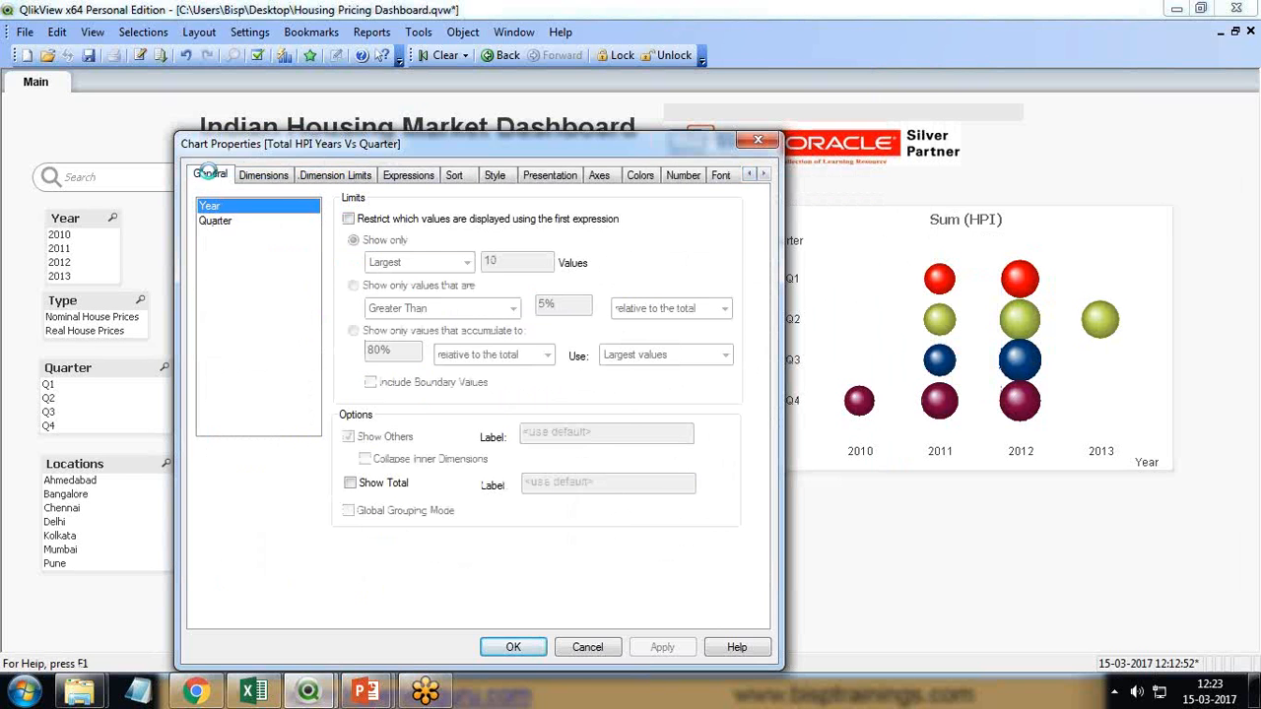
pyautogui.click(210, 174)
pyautogui.click(202, 240)
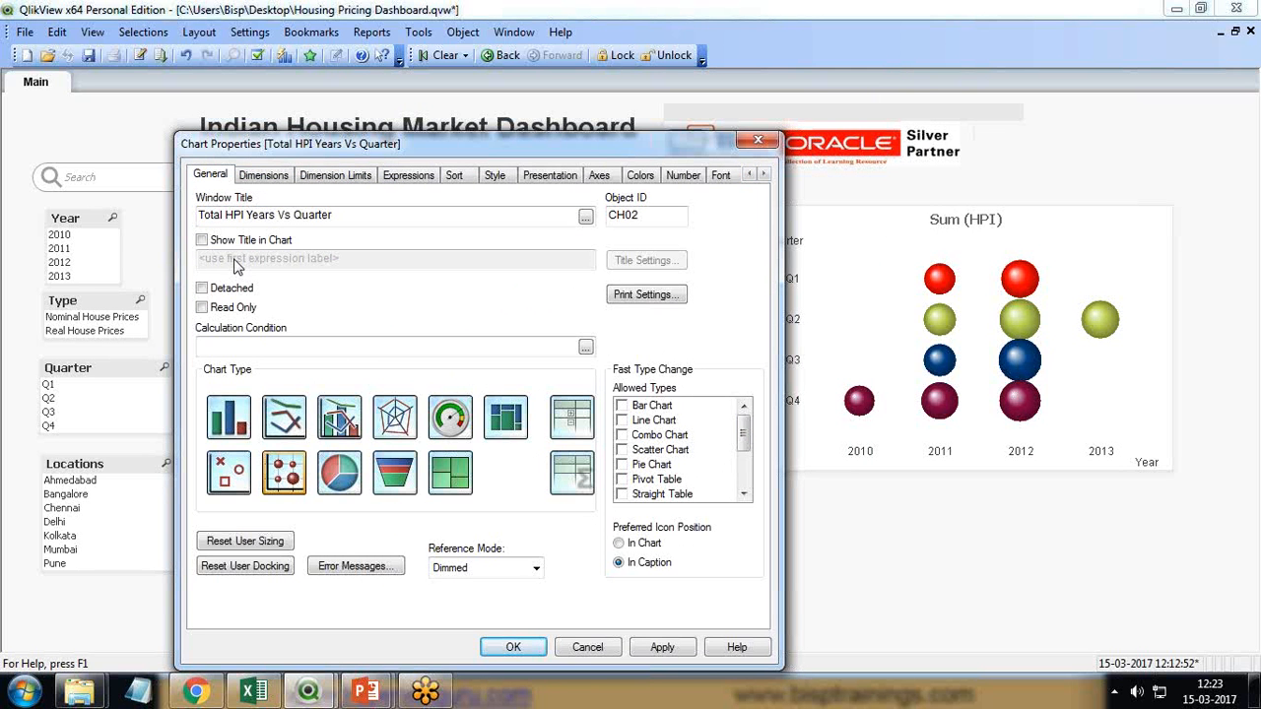
pyautogui.click(203, 240)
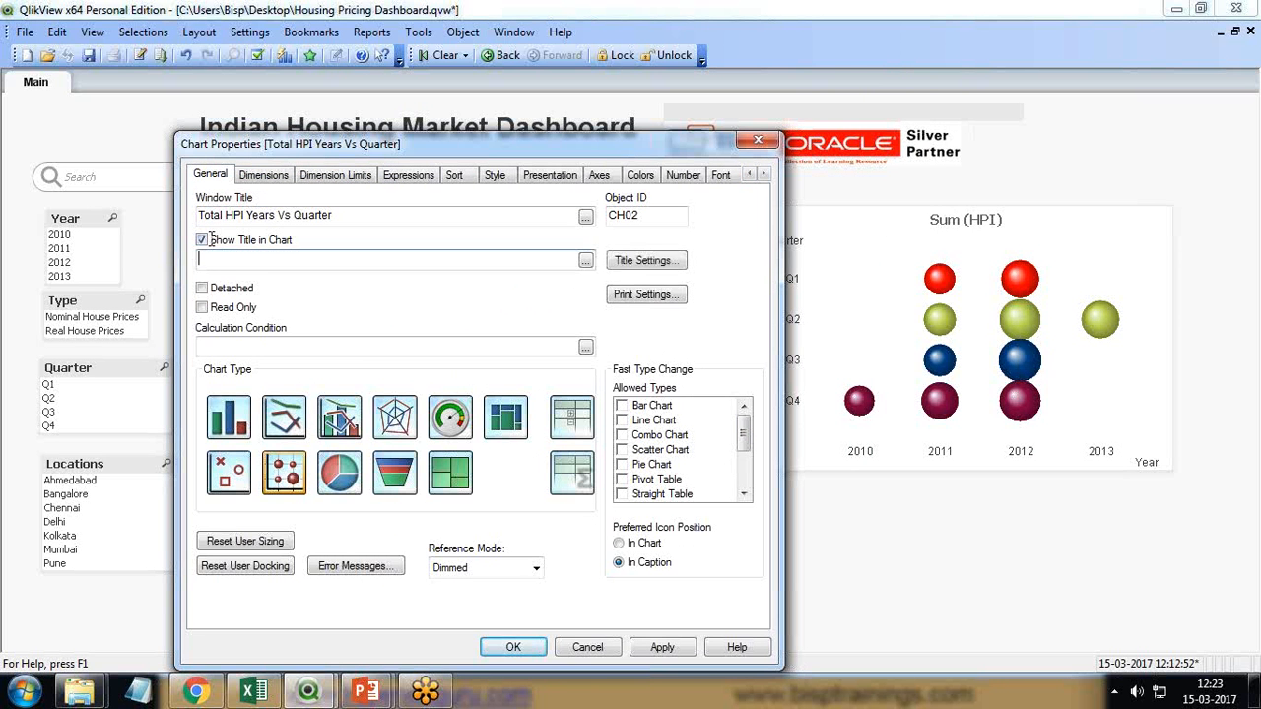
pyautogui.click(662, 647)
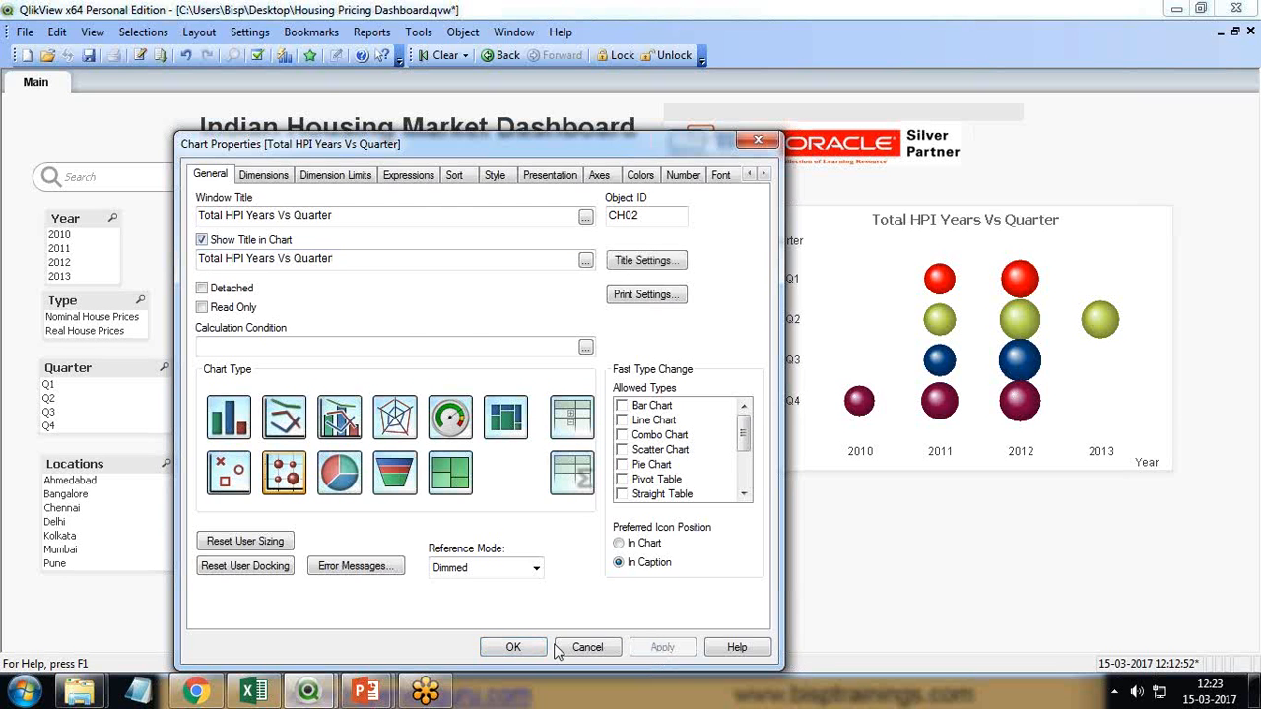
pyautogui.click(511, 647)
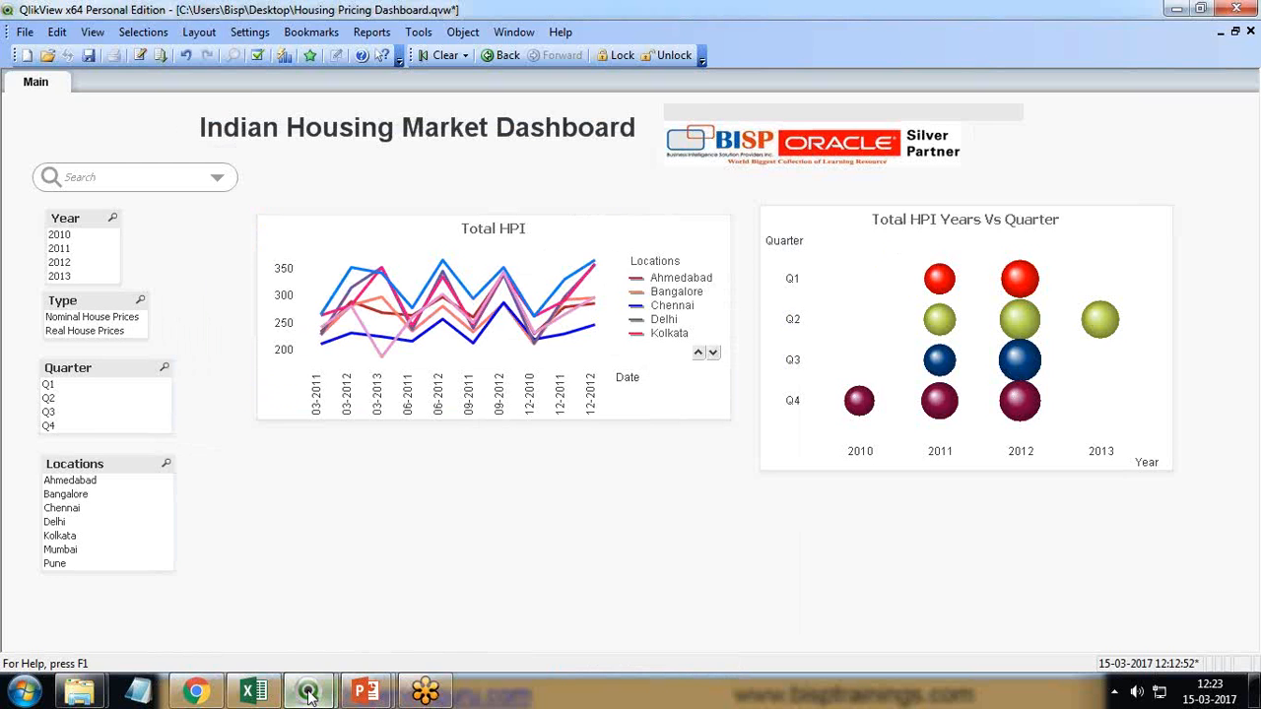
# Filter the finished reference dashboard to year 2012, examine how the Yearly HPI table responds, and clear the selection
pyautogui.moveTo(309, 694)
pyautogui.click(420, 602)
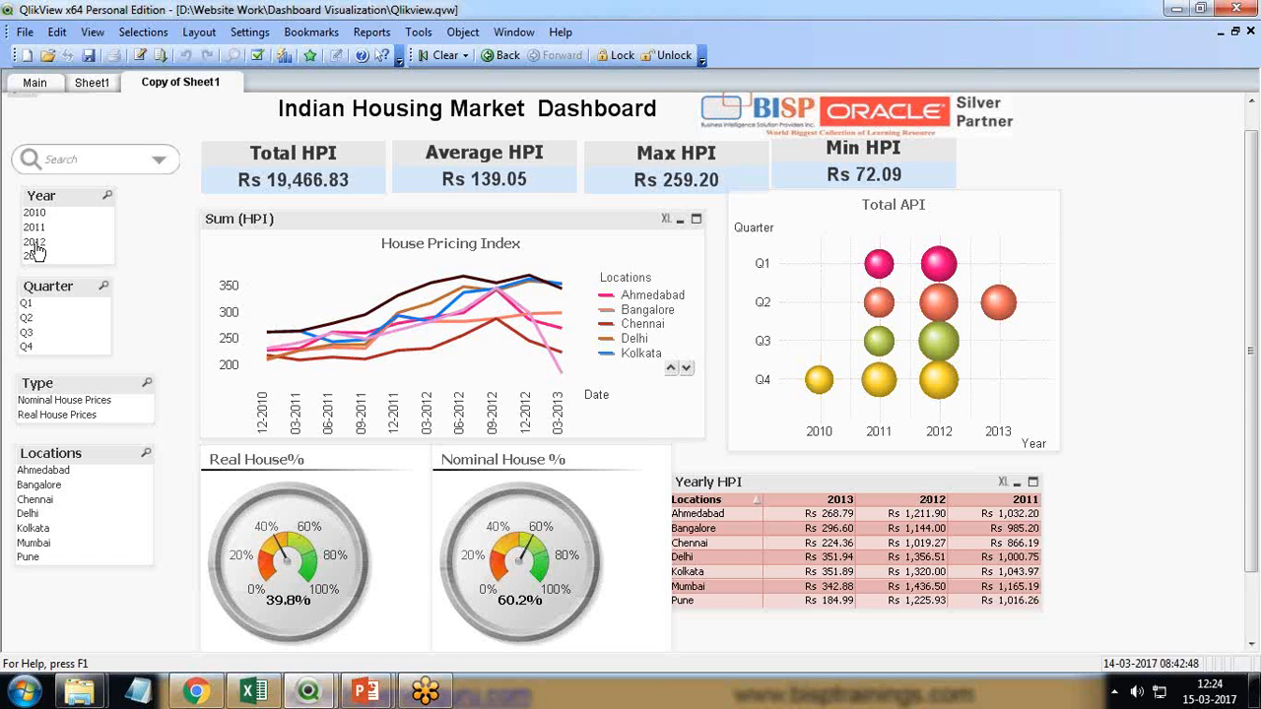
pyautogui.click(34, 241)
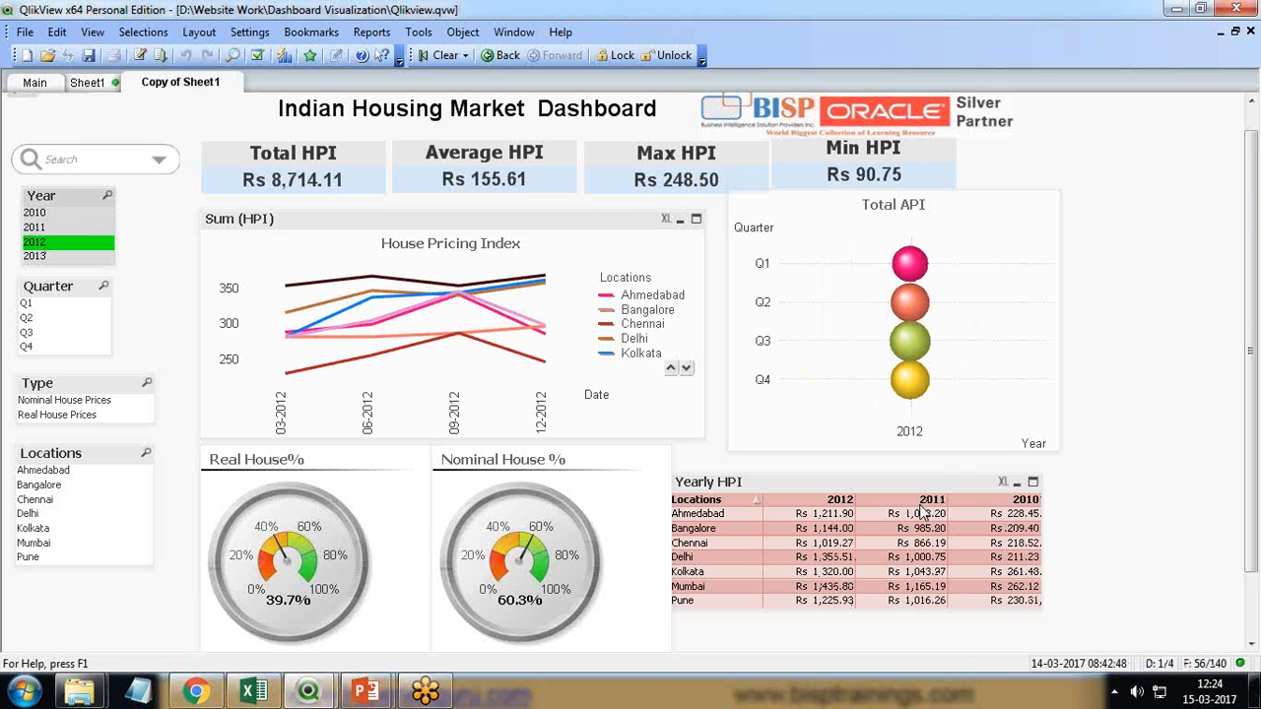
pyautogui.click(441, 55)
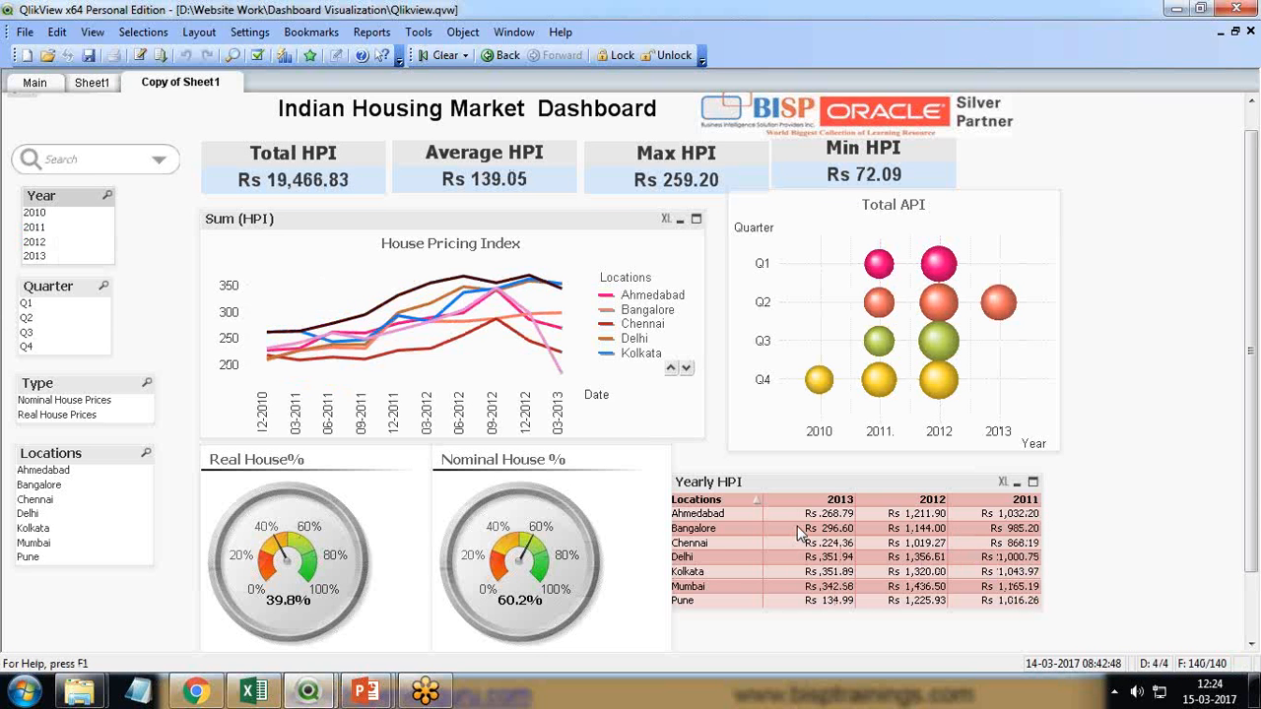
# Return to the Housing Pricing Dashboard document and start a new chart on the Main sheet as a straight table
pyautogui.moveTo(309, 692)
pyautogui.click(416, 621)
pyautogui.rightClick(417, 533)
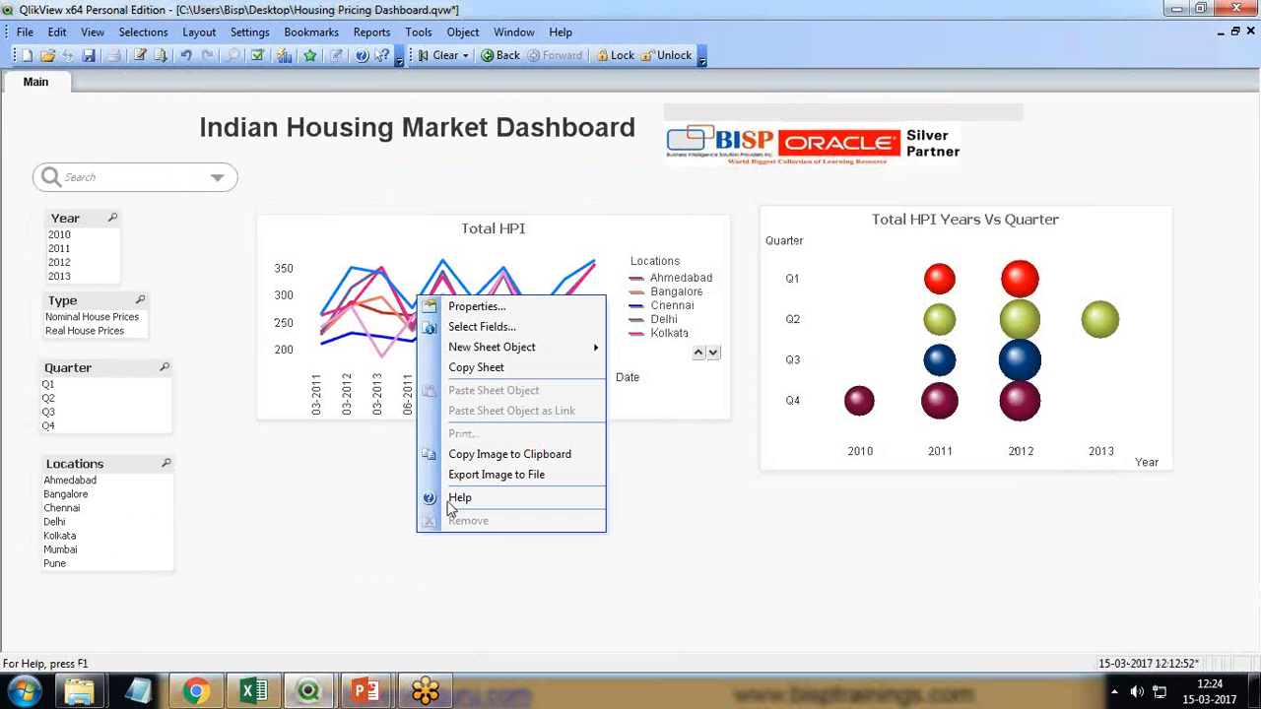
pyautogui.moveTo(552, 347)
pyautogui.click(673, 437)
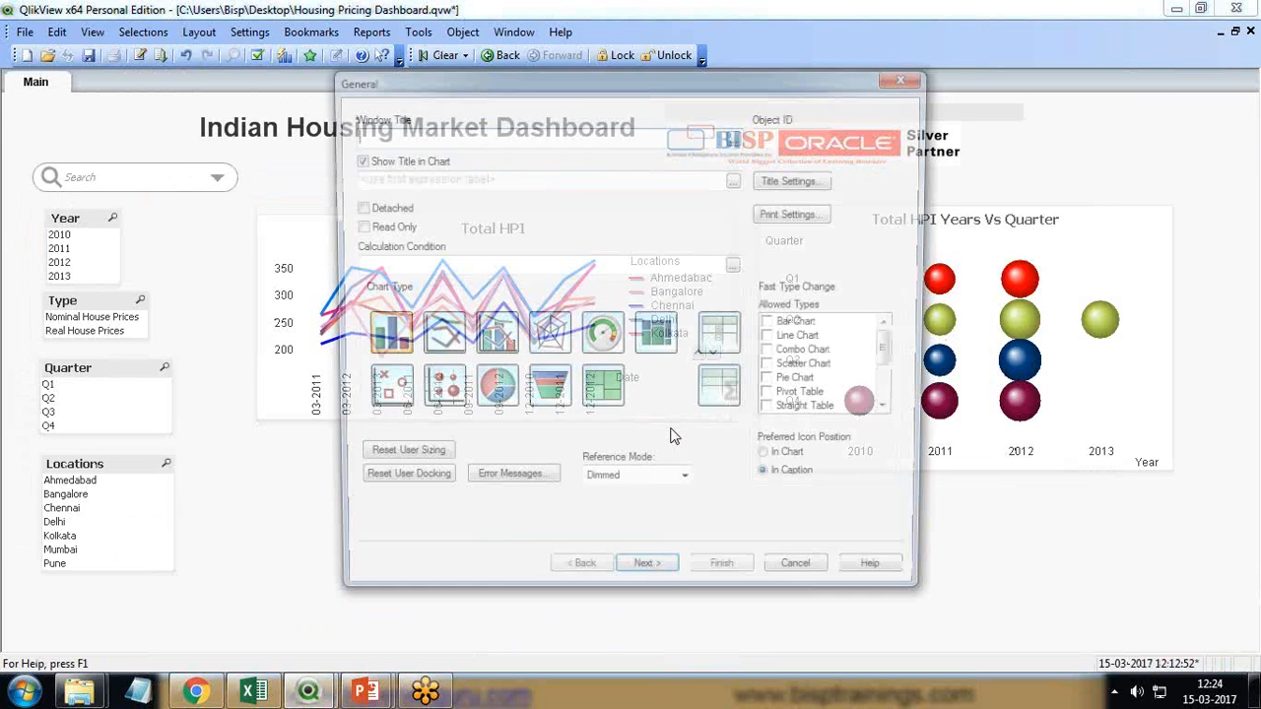
pyautogui.click(724, 394)
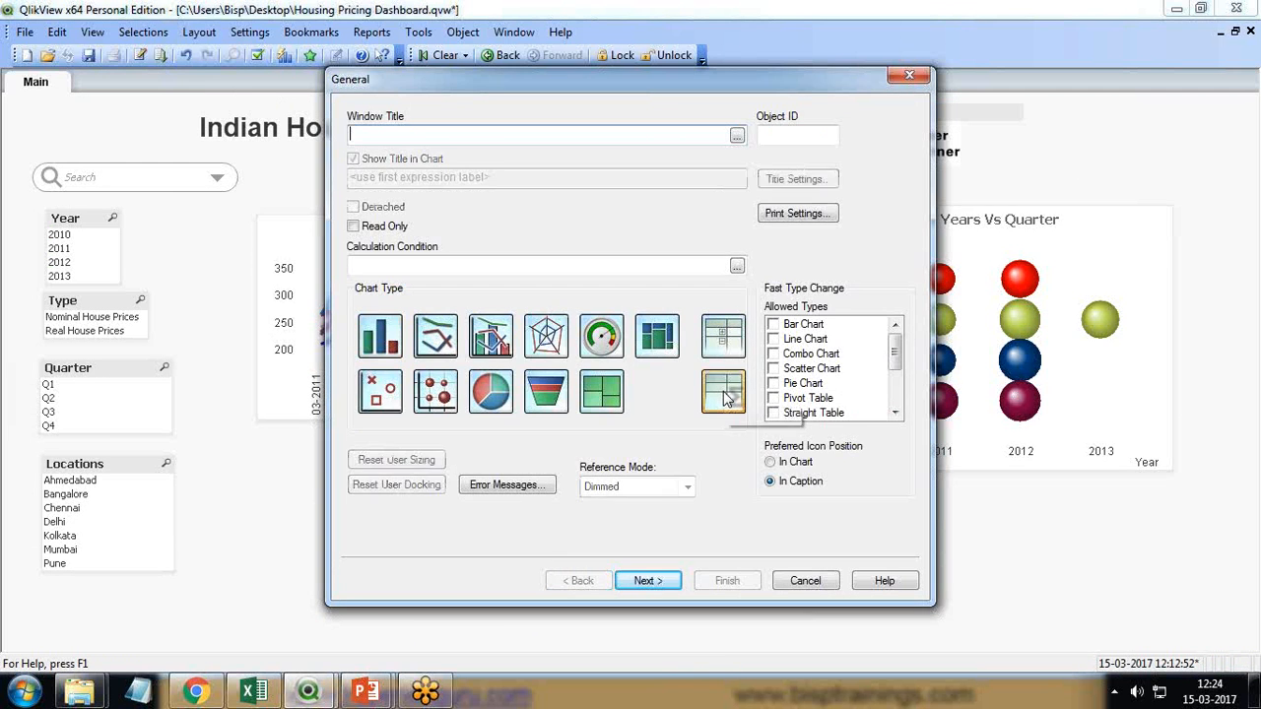
pyautogui.click(647, 580)
# Check the reference Yearly HPI table, add Locations as the new table's dimension, and continue to its expression
pyautogui.moveTo(308, 692)
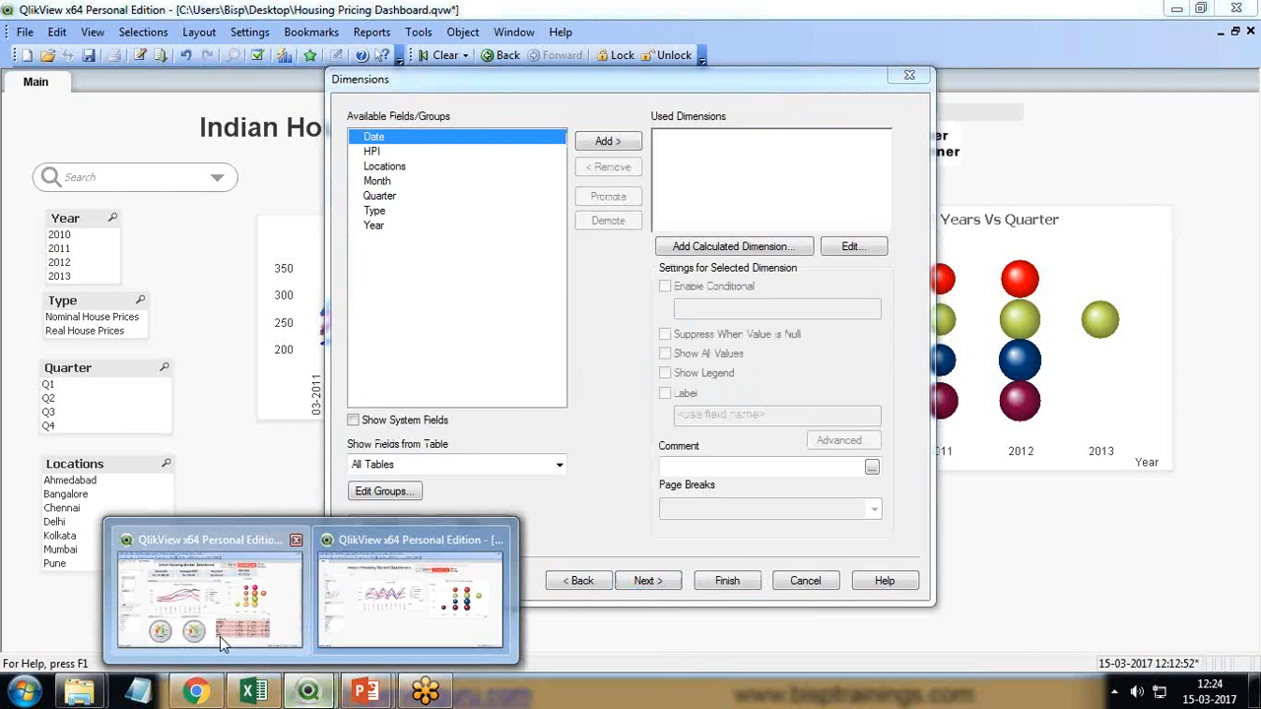
pyautogui.click(220, 636)
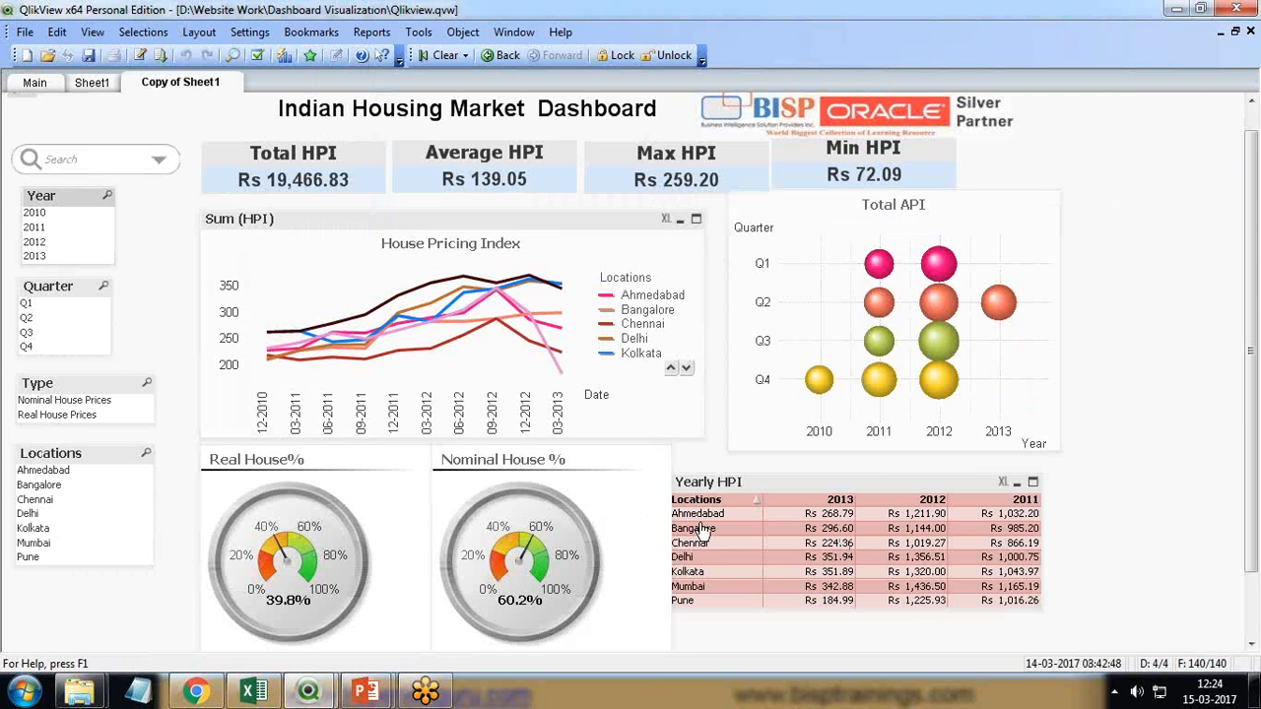
pyautogui.moveTo(308, 692)
pyautogui.click(394, 621)
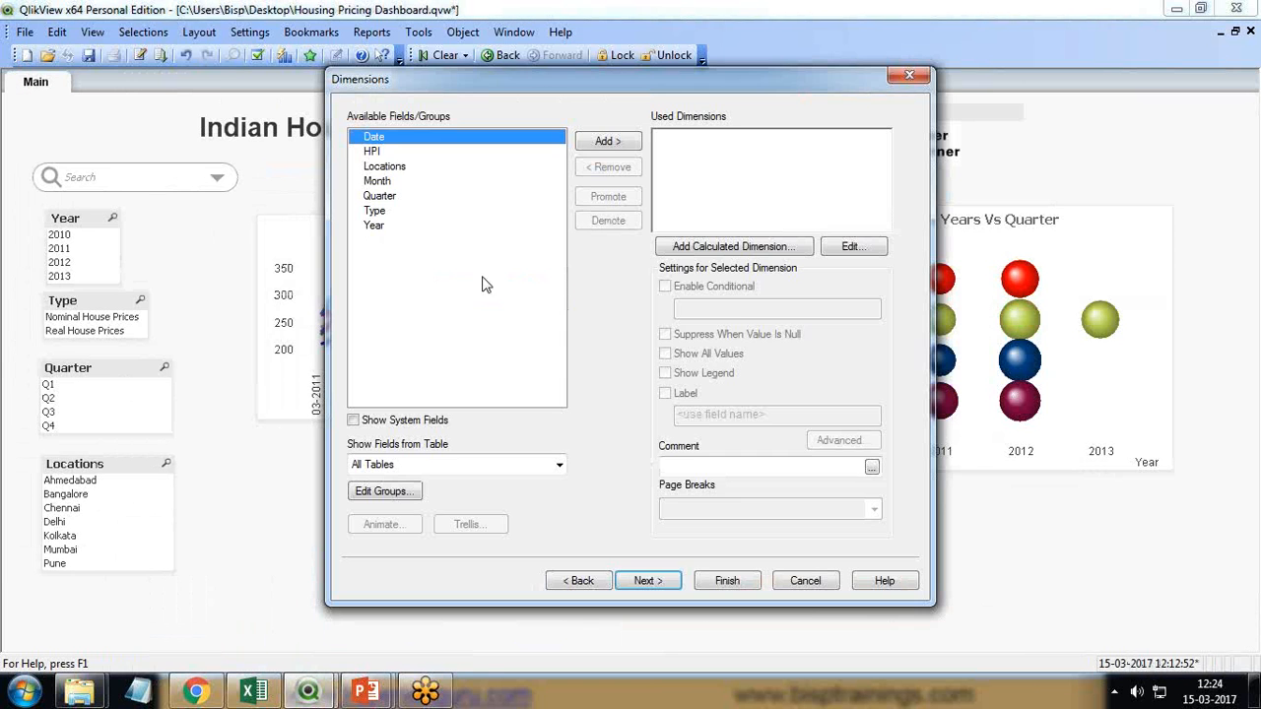
pyautogui.click(417, 167)
pyautogui.click(631, 148)
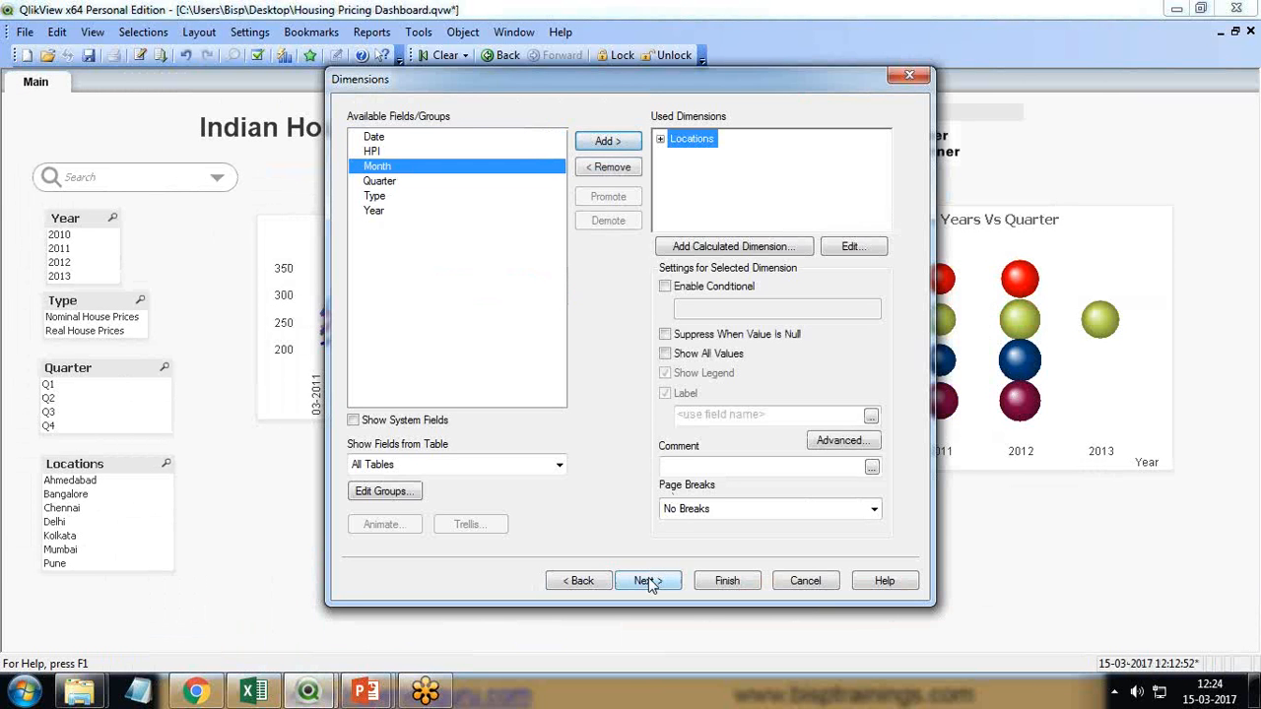
pyautogui.click(1234, 656)
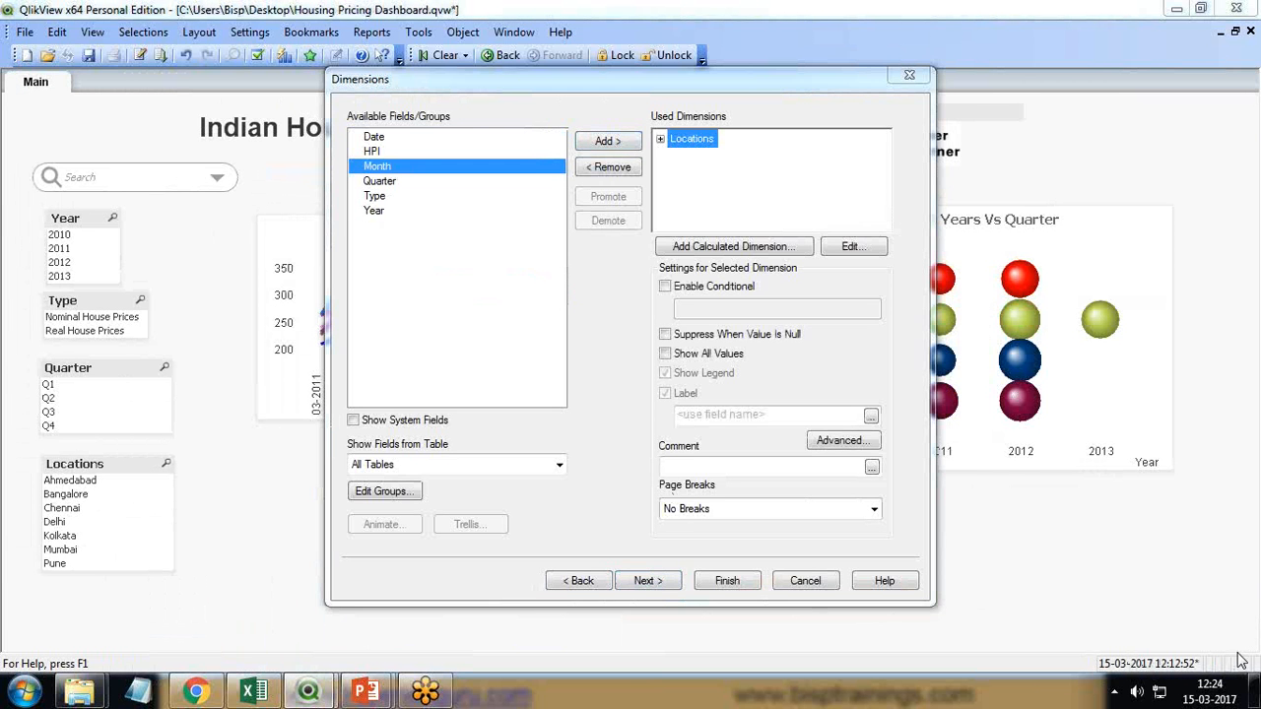
pyautogui.click(645, 581)
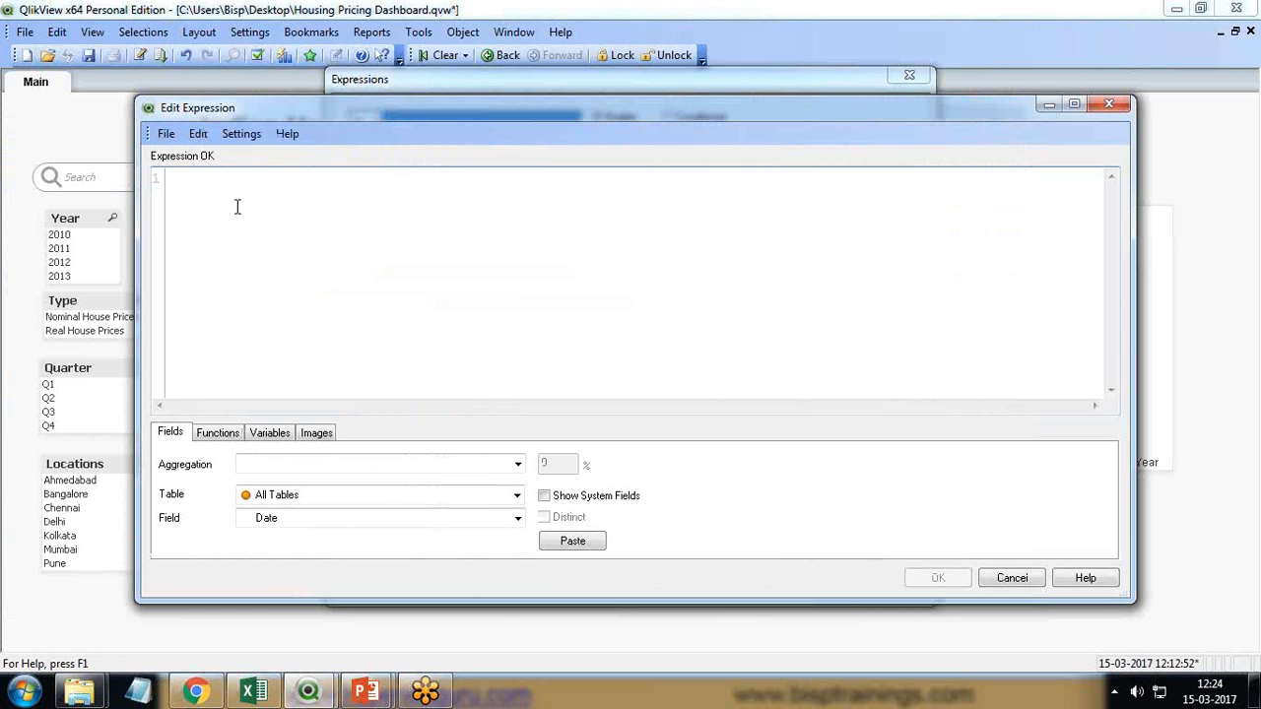
pyautogui.write('su')
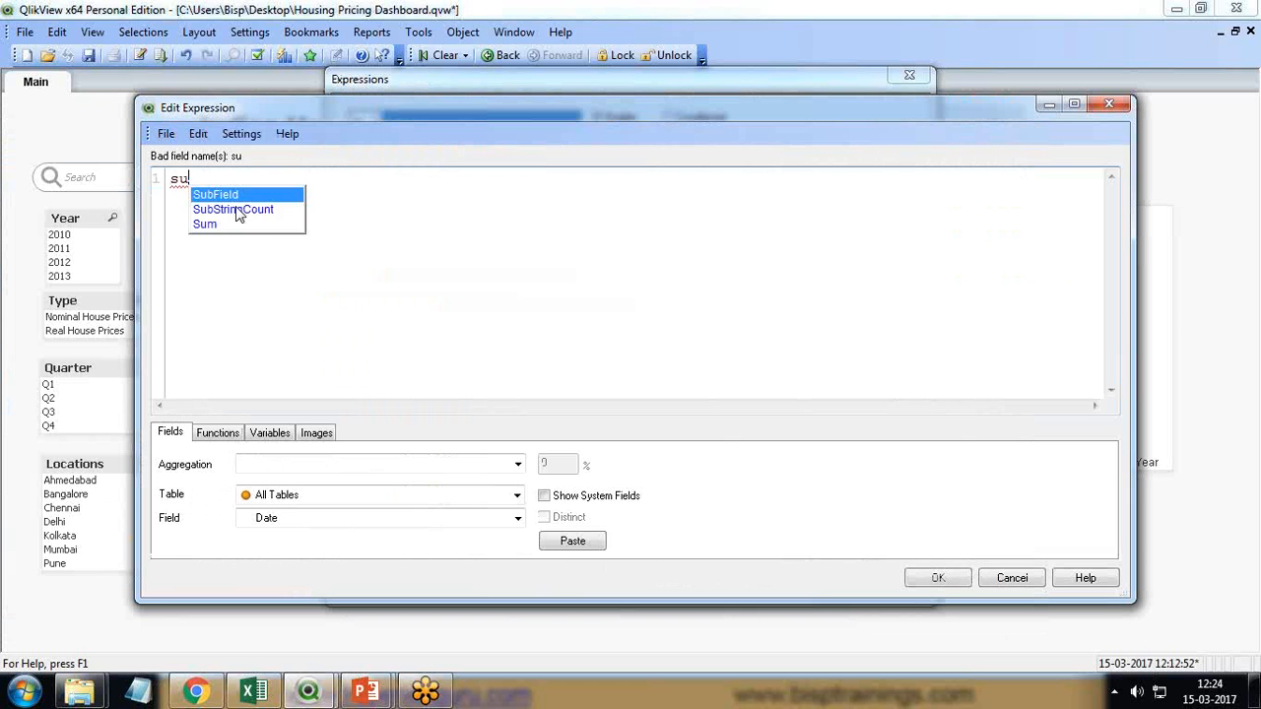
pyautogui.press('Down')
pyautogui.press('Down')
pyautogui.press('Return')
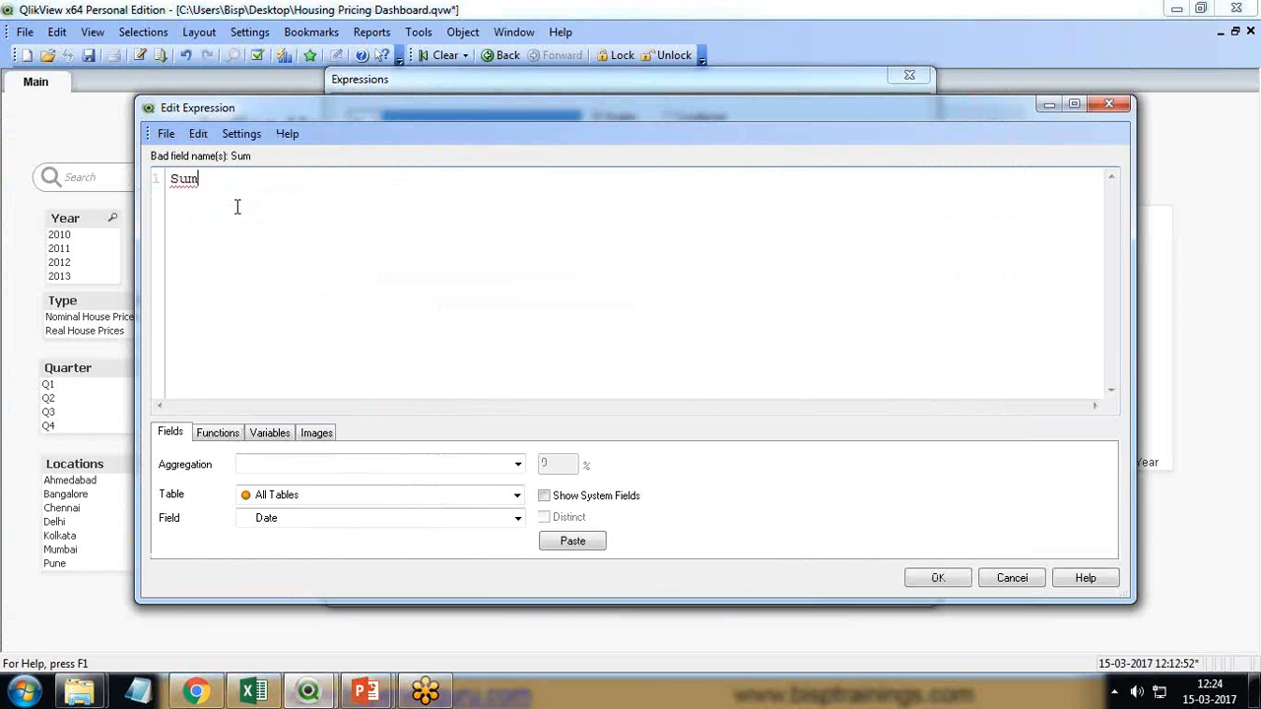
pyautogui.hotkey('ctrl', 'a')
pyautogui.press('Delete')
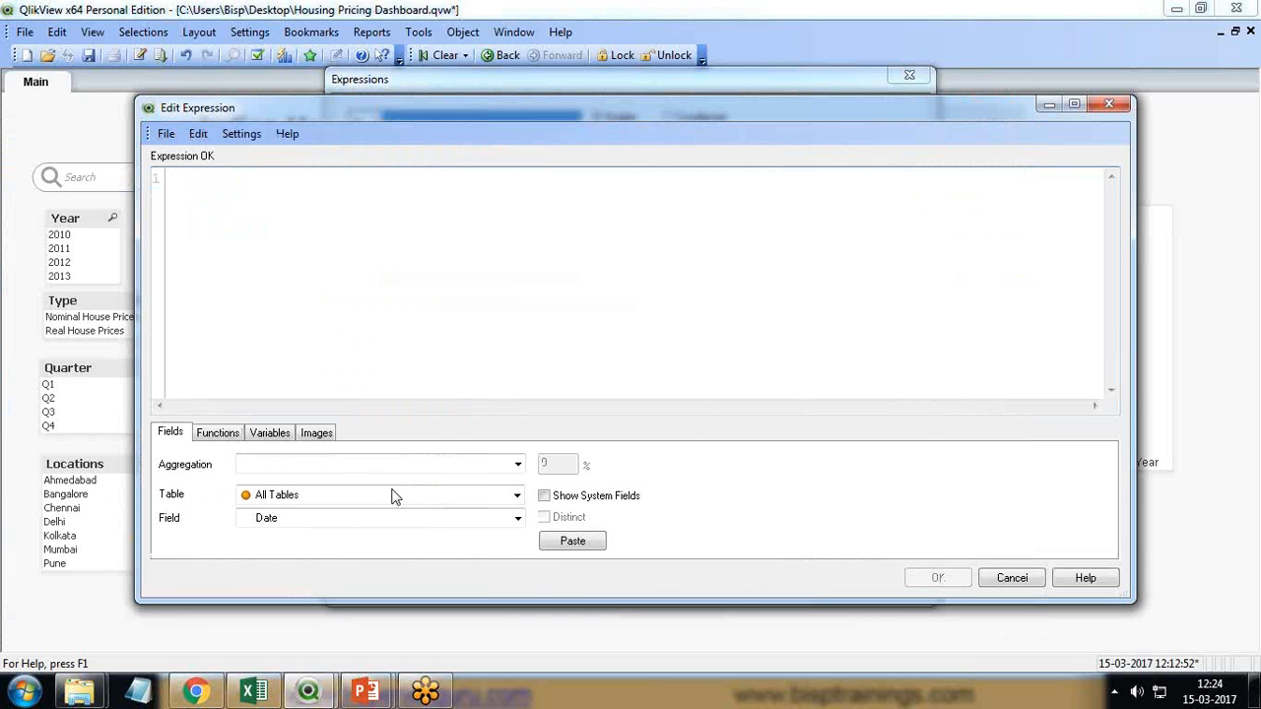
# Build a Sum aggregation over the HPI field and paste it into the new table's expression
pyautogui.click(254, 459)
pyautogui.click(249, 414)
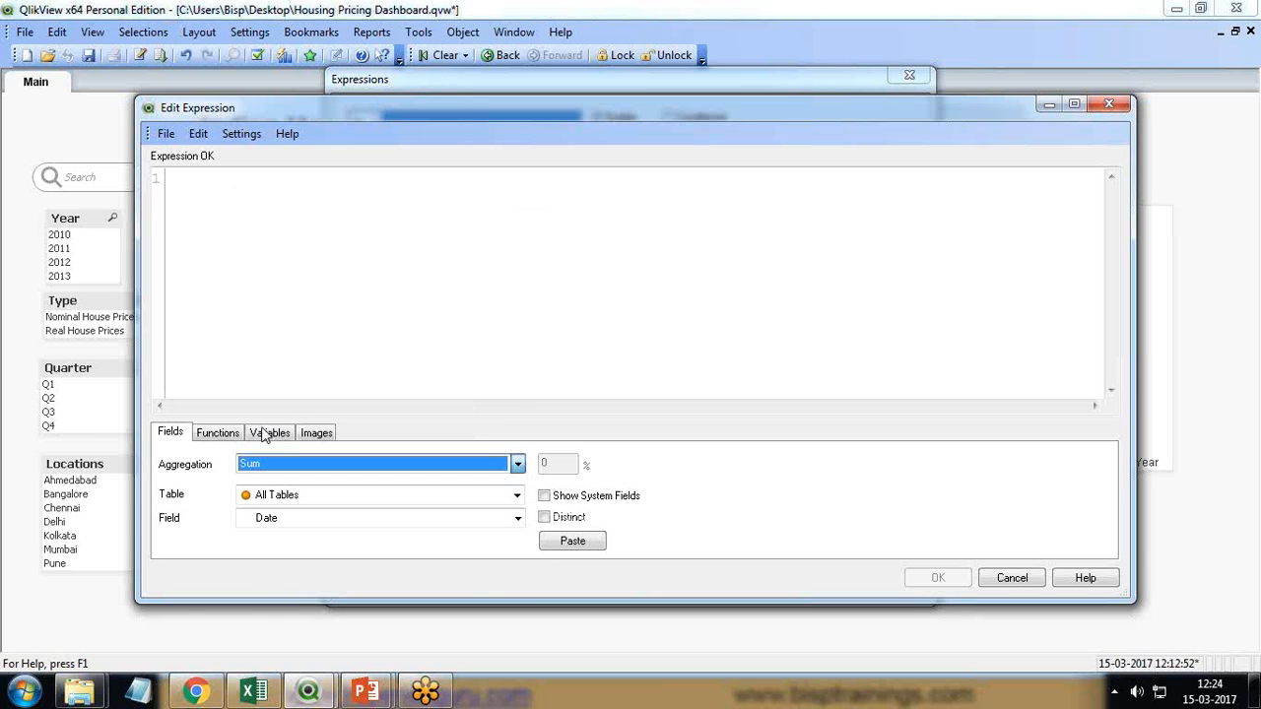
pyautogui.click(282, 518)
pyautogui.click(259, 550)
pyautogui.click(562, 540)
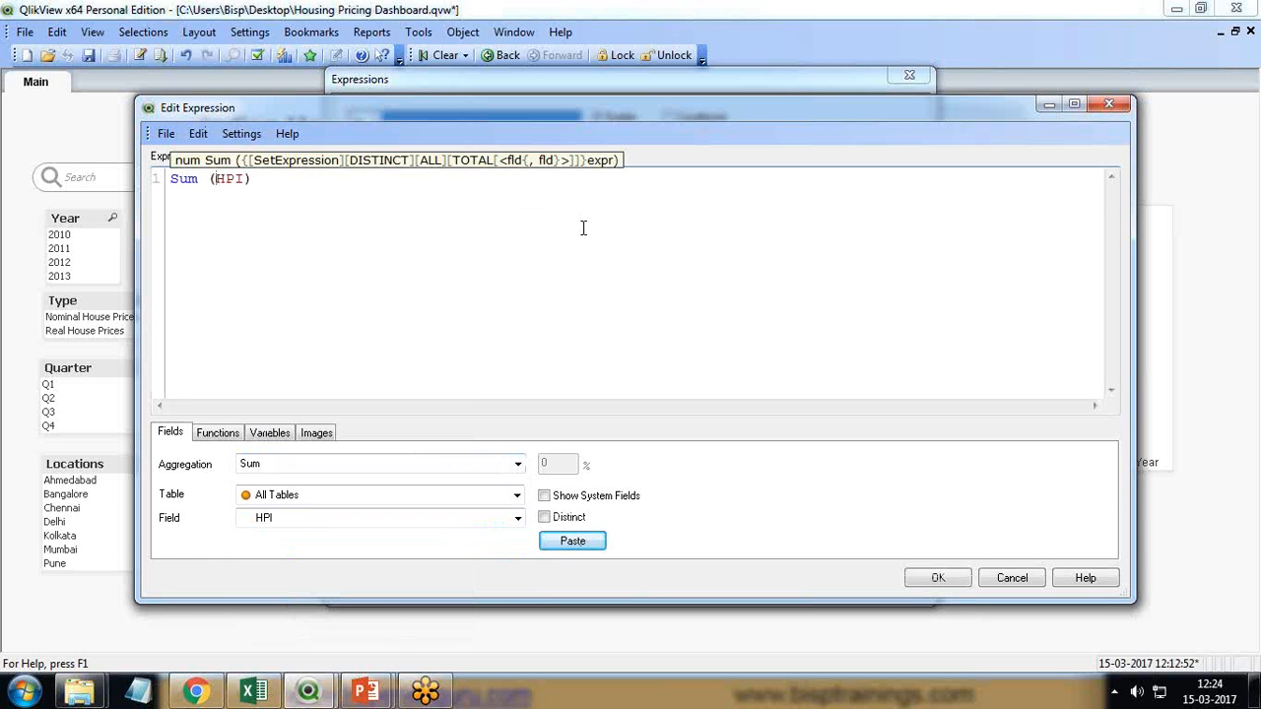
# Restrict the HPI sum with the set modifier {<Year={'2013'}>}, accept the expression, and finish creating the straight table
pyautogui.write('{}')
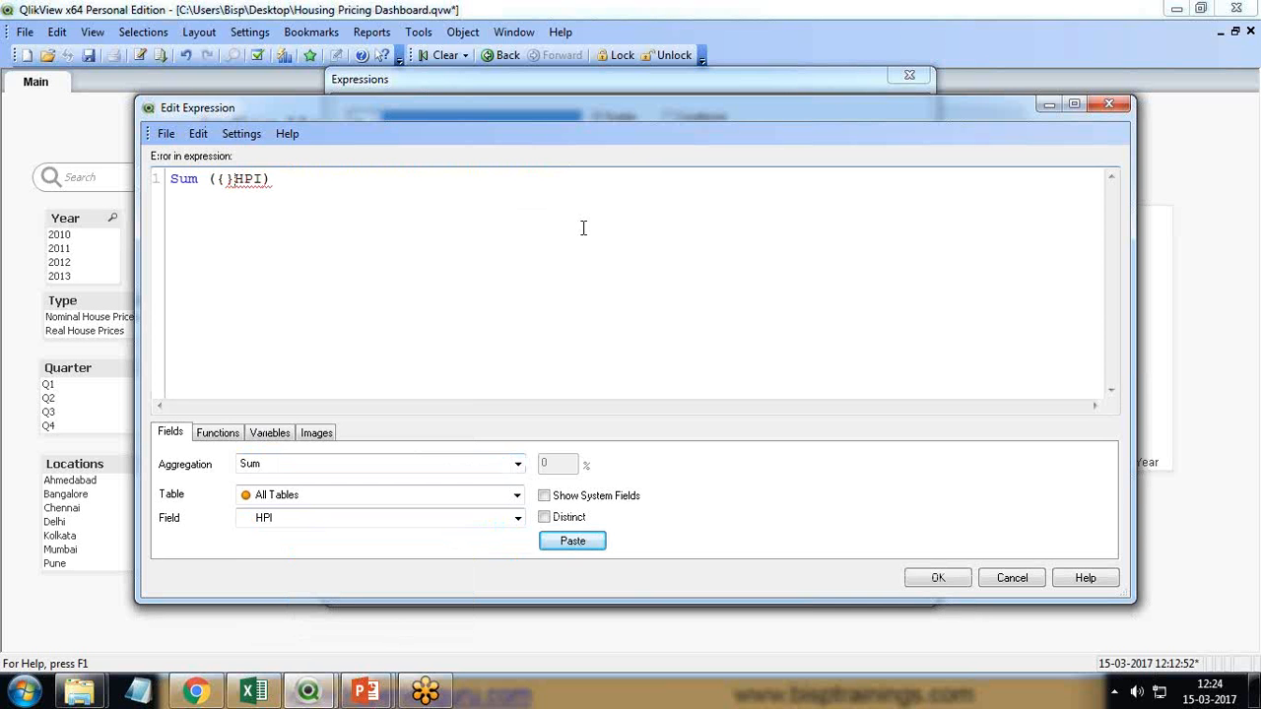
pyautogui.write('<>')
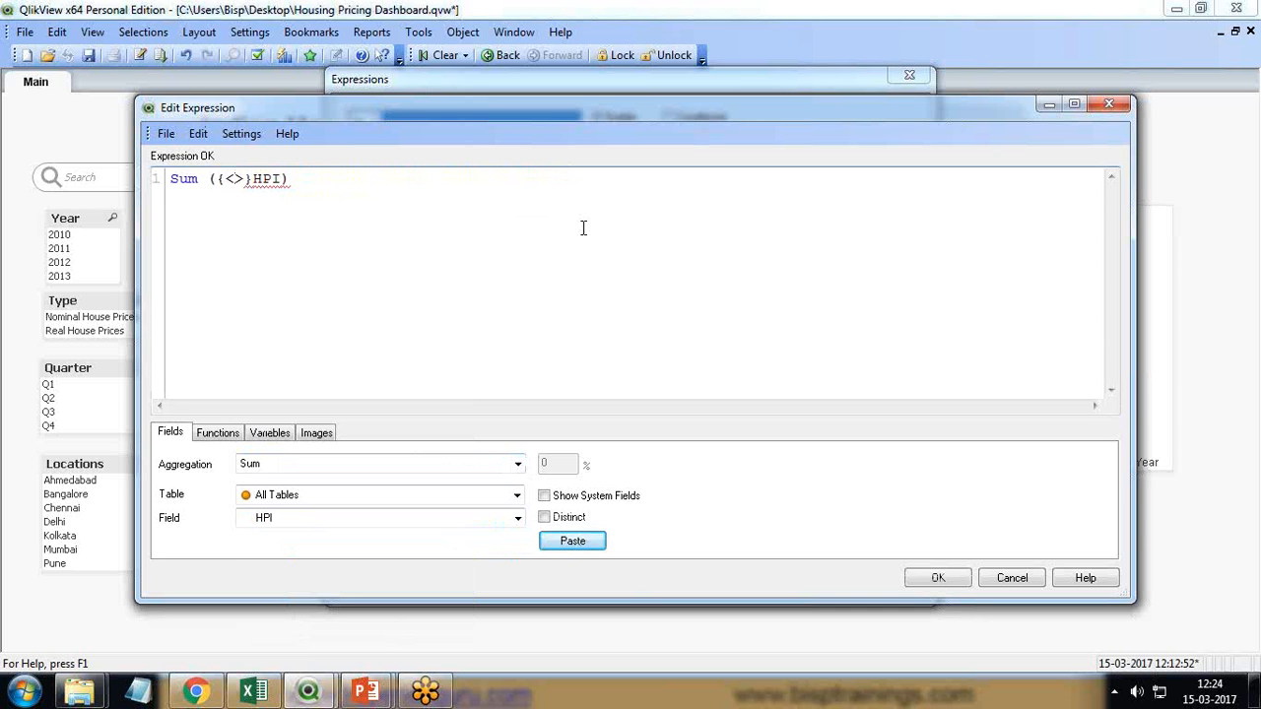
pyautogui.press('Left')
pyautogui.write('y')
pyautogui.press('Return')
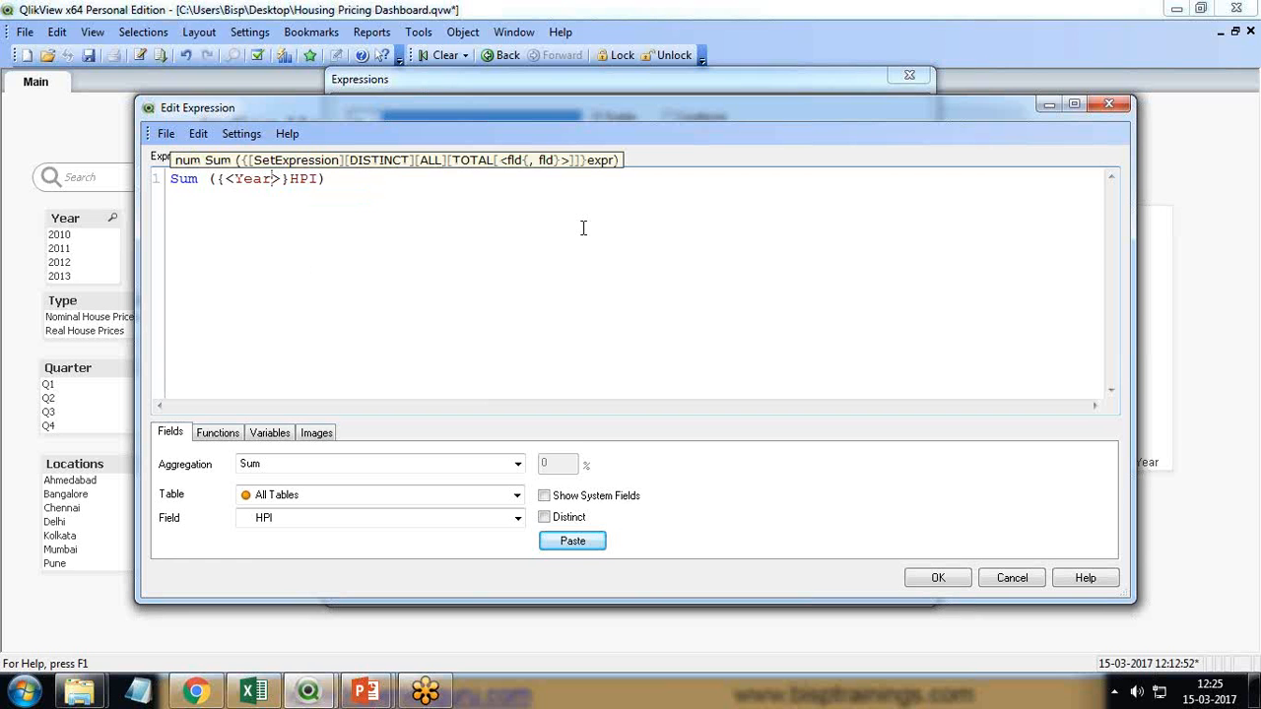
pyautogui.write('={}')
pyautogui.write("'201")
pyautogui.write("3'")
pyautogui.click(916, 579)
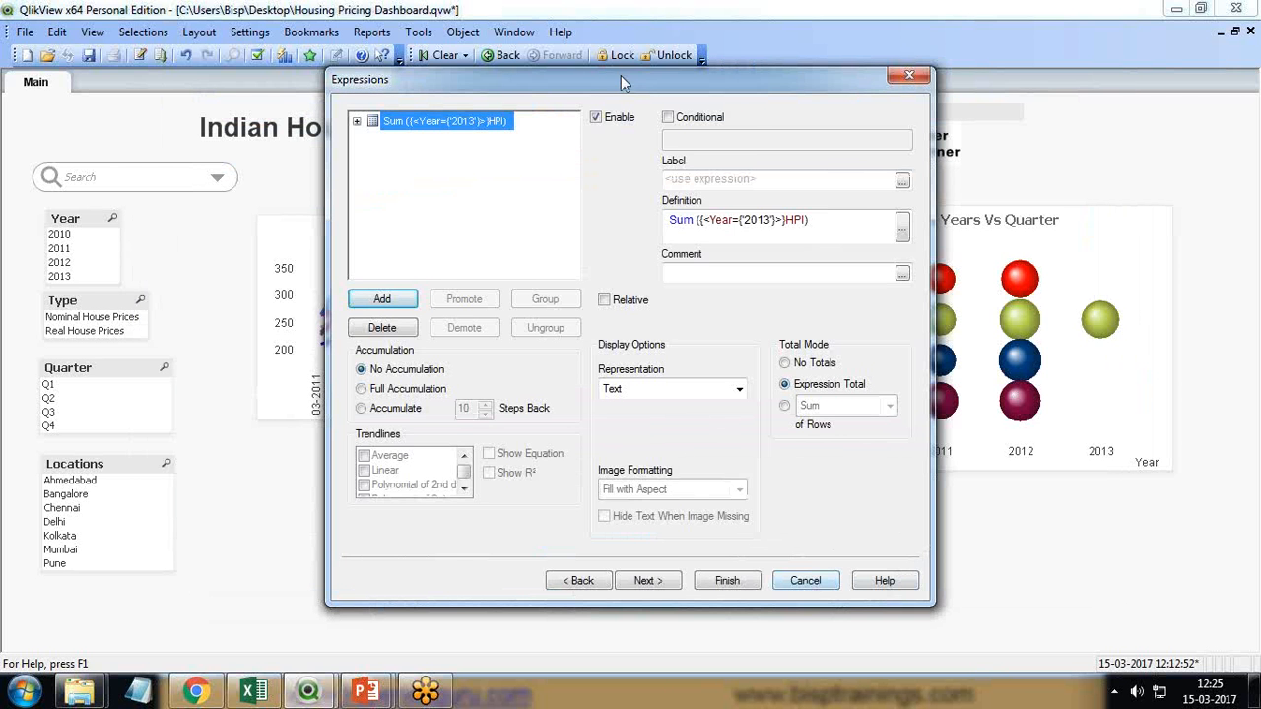
pyautogui.moveTo(621, 75); pyautogui.dragTo(403, 73)
pyautogui.click(516, 581)
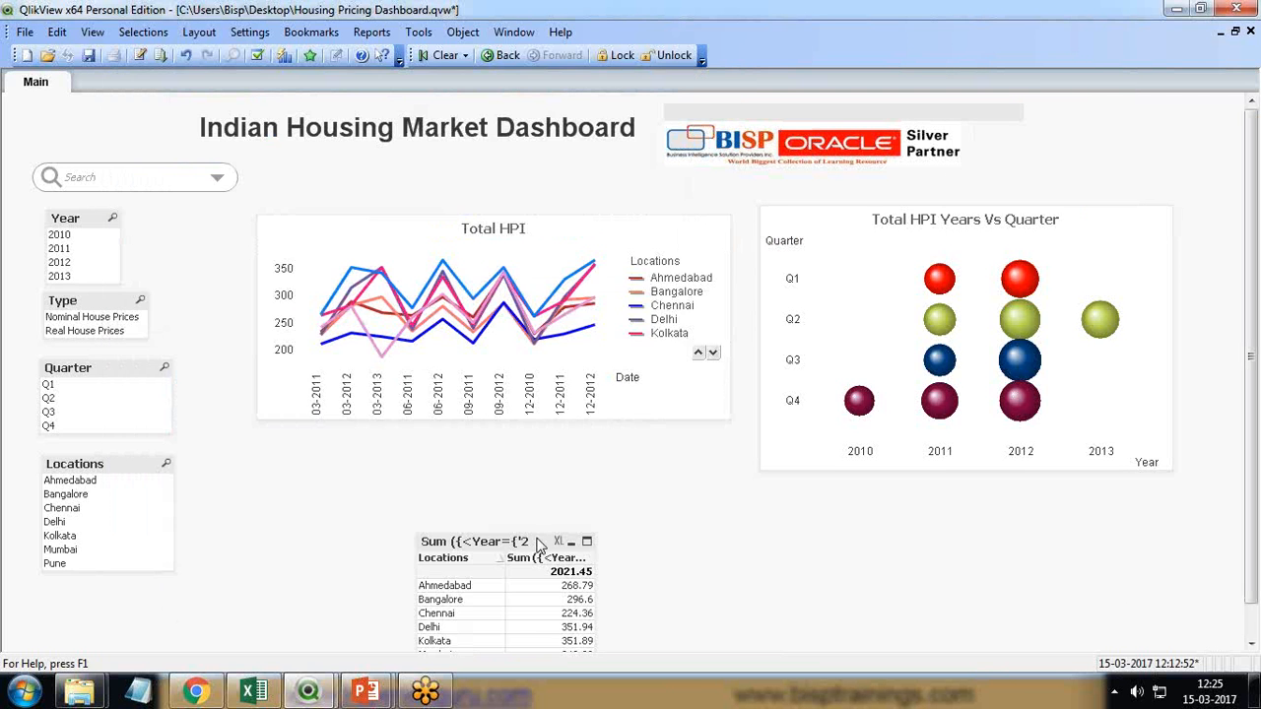
# In the new straight table's properties, turn off totals for the HPI expression, label it 2013, and confirm
pyautogui.rightClick(497, 550)
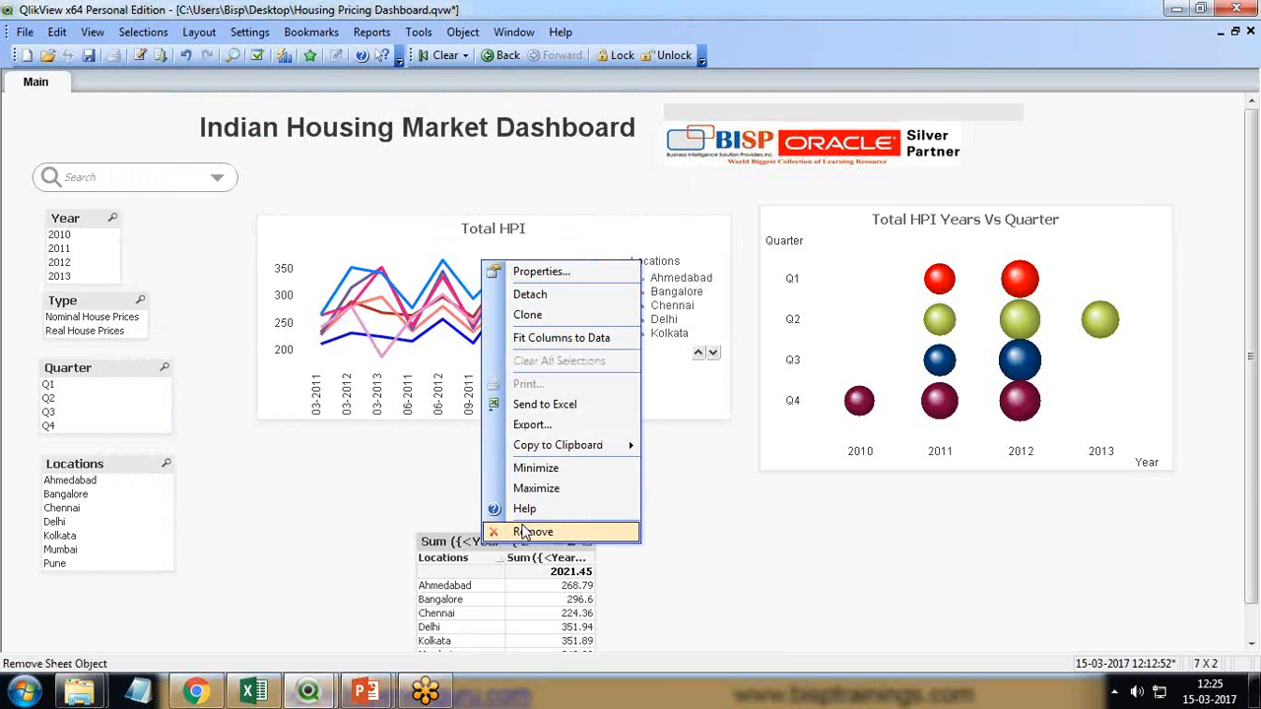
pyautogui.click(540, 272)
pyautogui.moveTo(464, 94); pyautogui.dragTo(340, 116)
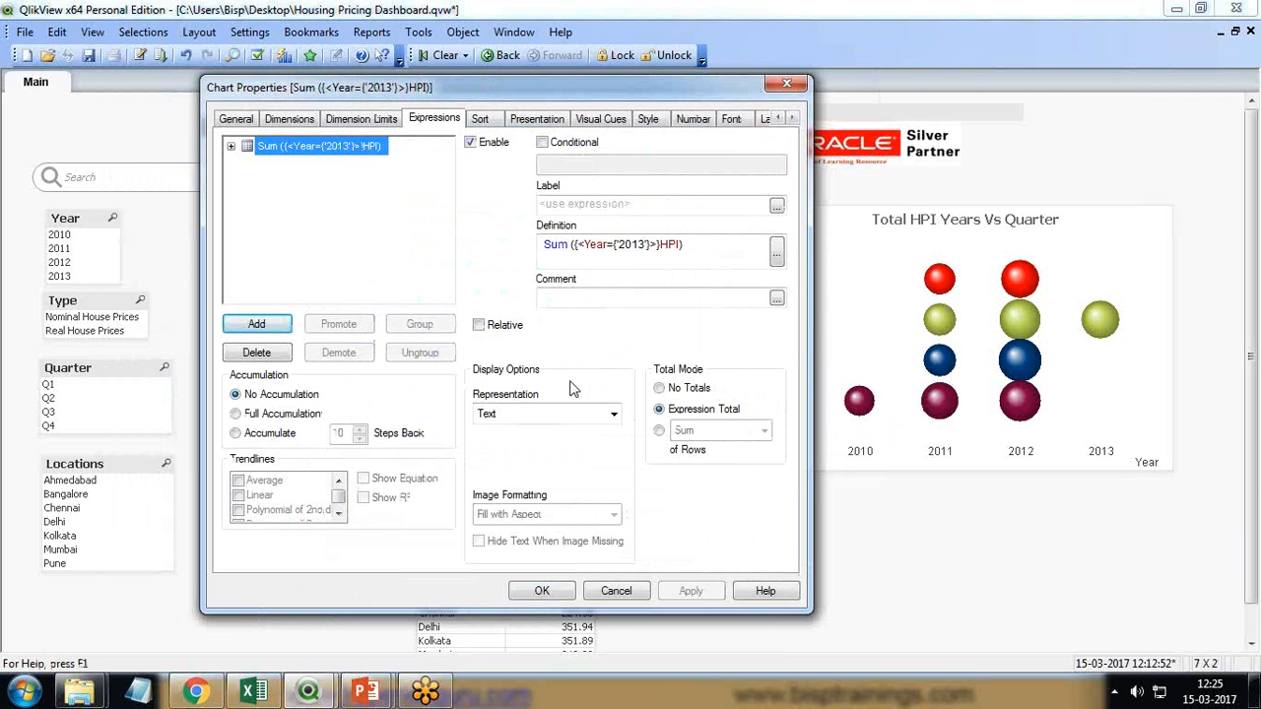
pyautogui.click(659, 388)
pyautogui.click(579, 205)
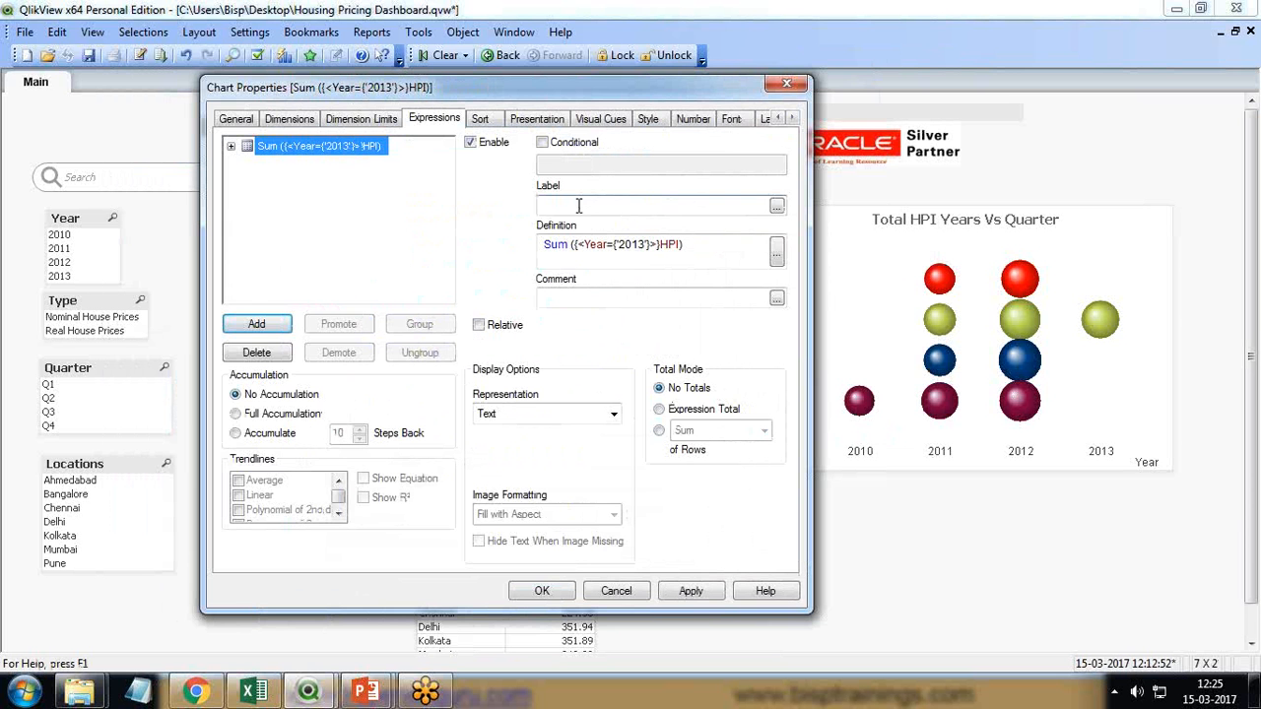
pyautogui.write('2013')
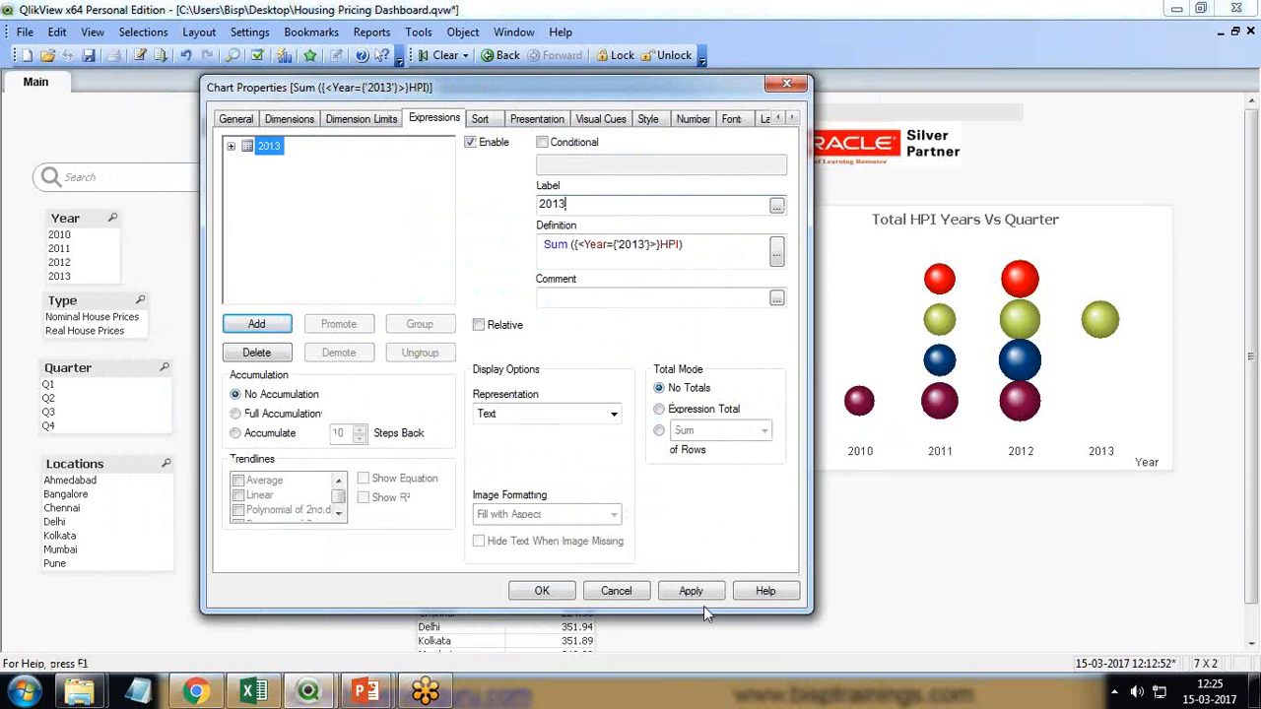
pyautogui.click(699, 594)
pyautogui.click(538, 589)
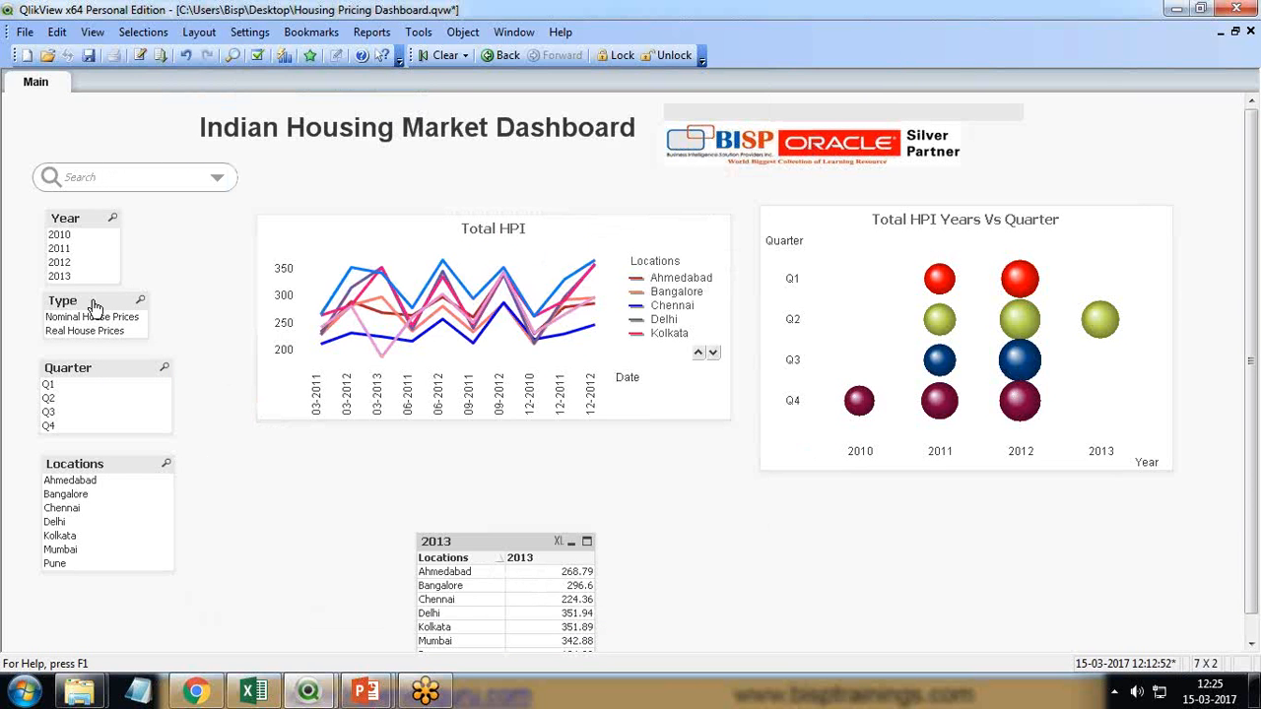
# Filter the dashboard by years 2012, 2011 and 2010 to check how the 2013 table responds, and clear the selection
pyautogui.click(59, 262)
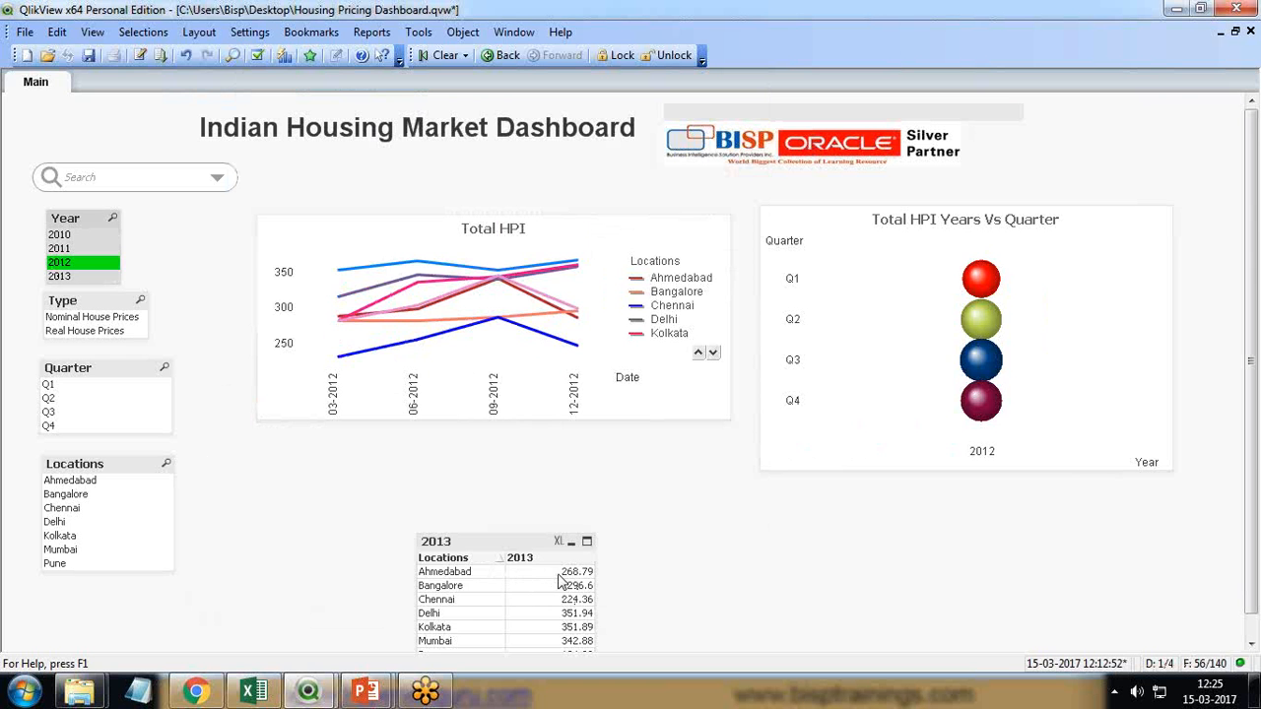
pyautogui.click(59, 248)
pyautogui.click(59, 262)
pyautogui.click(59, 236)
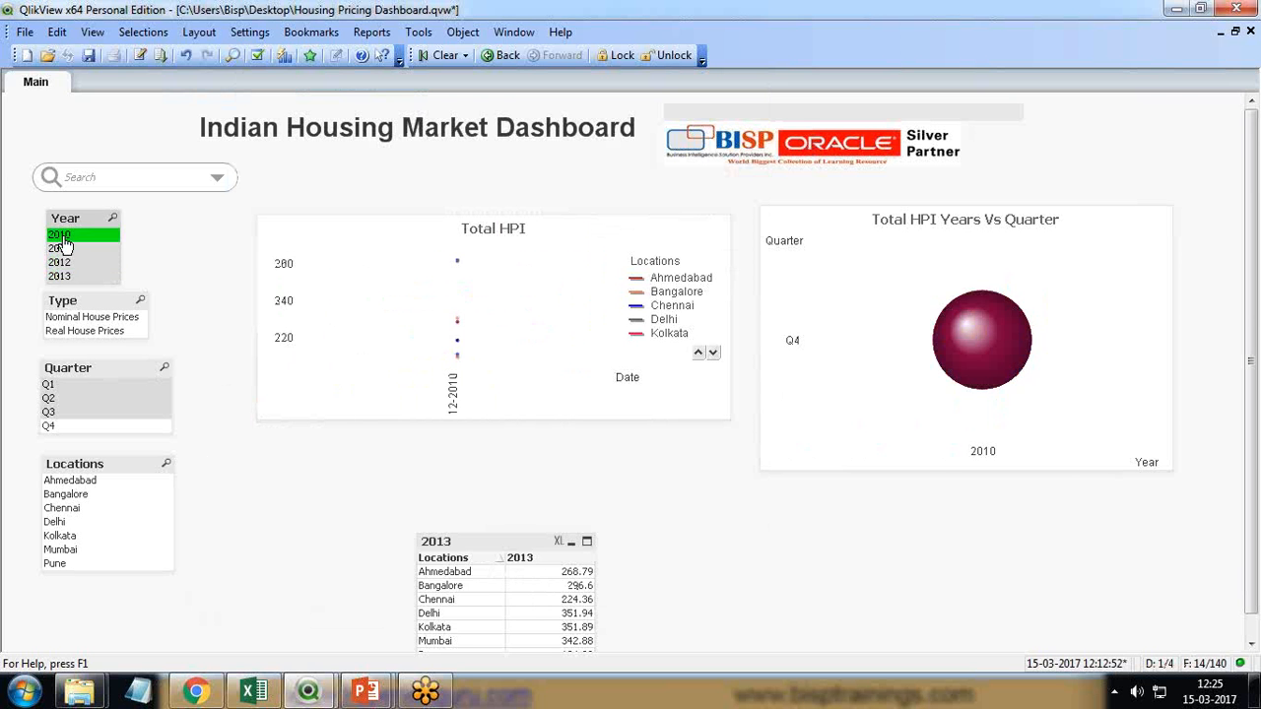
pyautogui.click(60, 239)
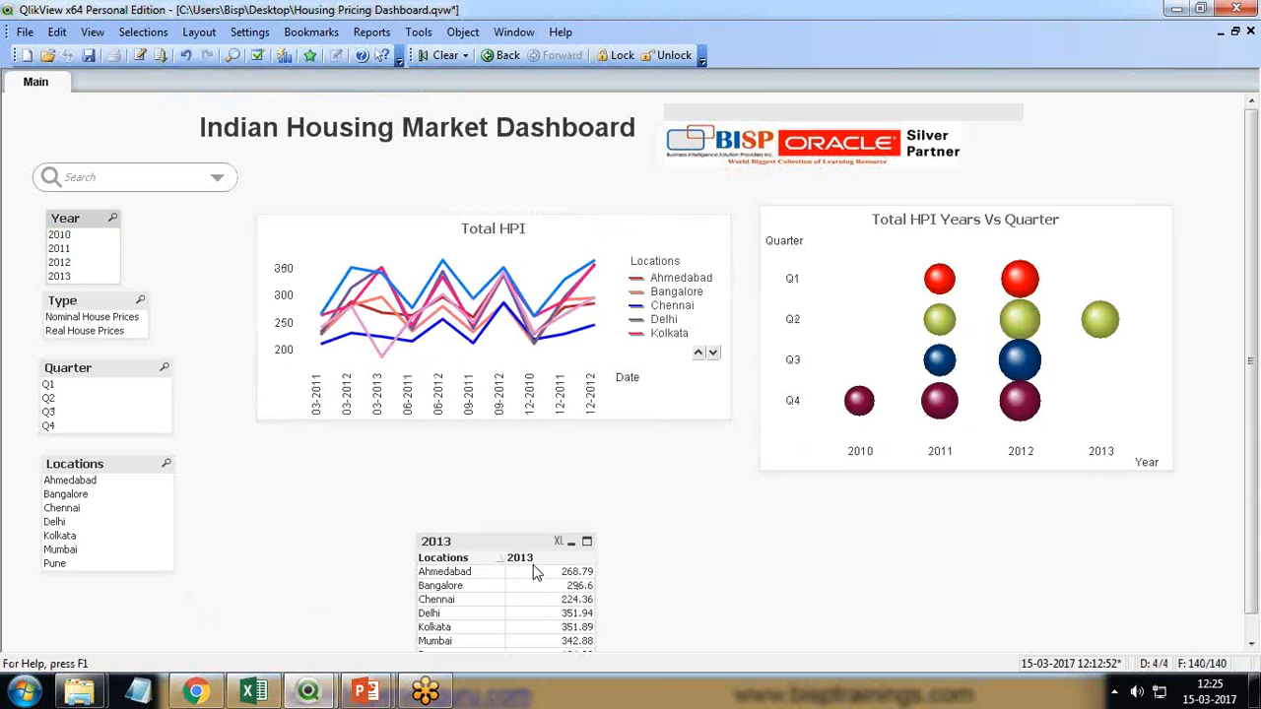
# Move the 2013 table directly below the Total HPI line chart and open its expression for editing
pyautogui.moveTo(469, 540); pyautogui.dragTo(347, 453)
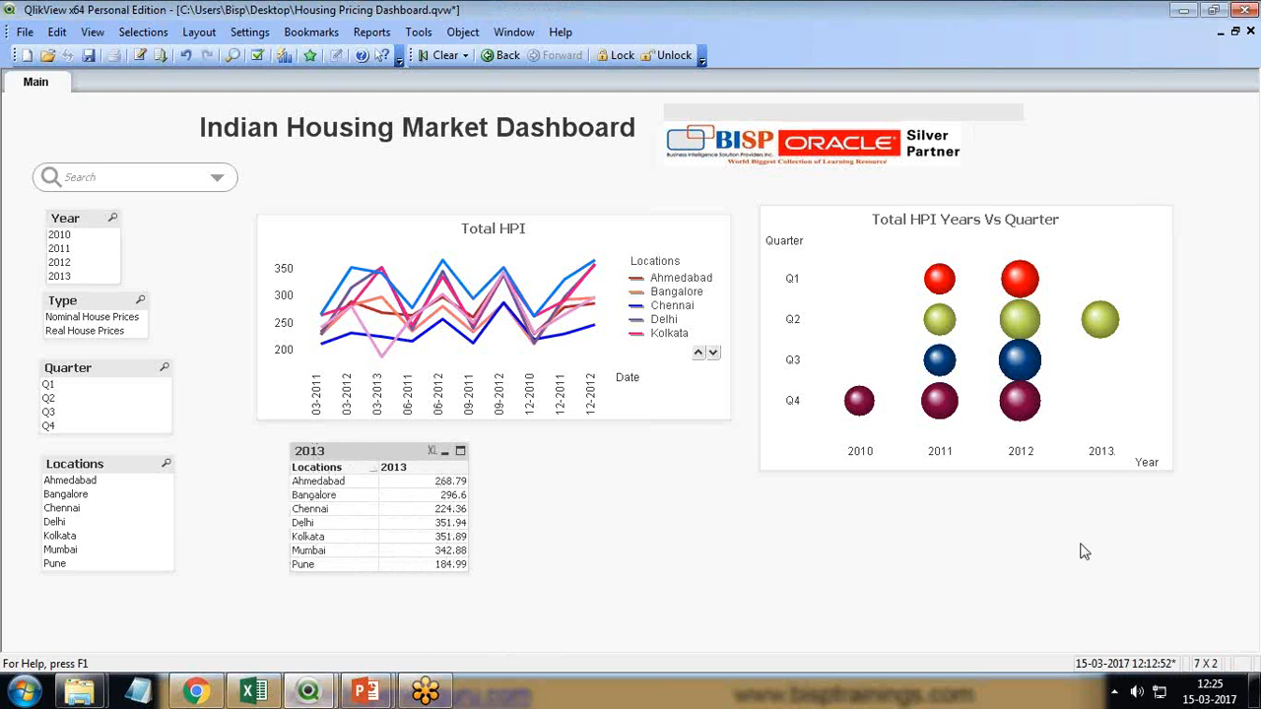
pyautogui.rightClick(338, 450)
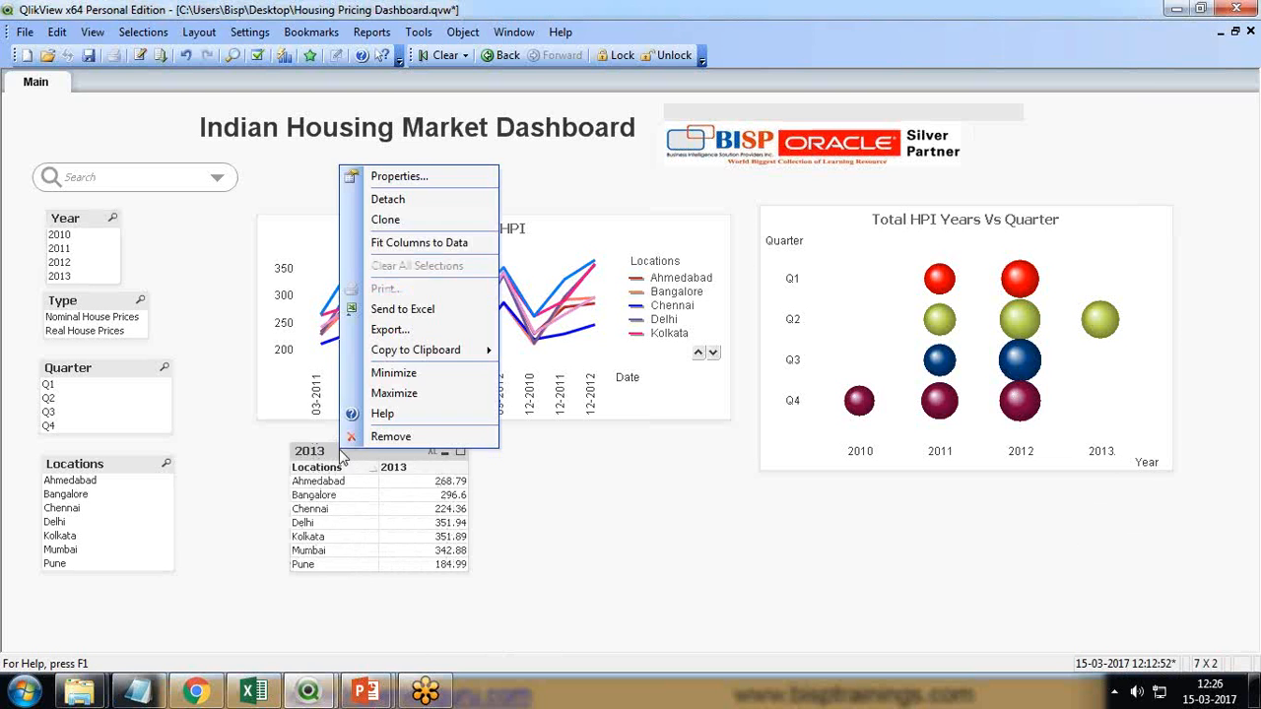
pyautogui.click(418, 175)
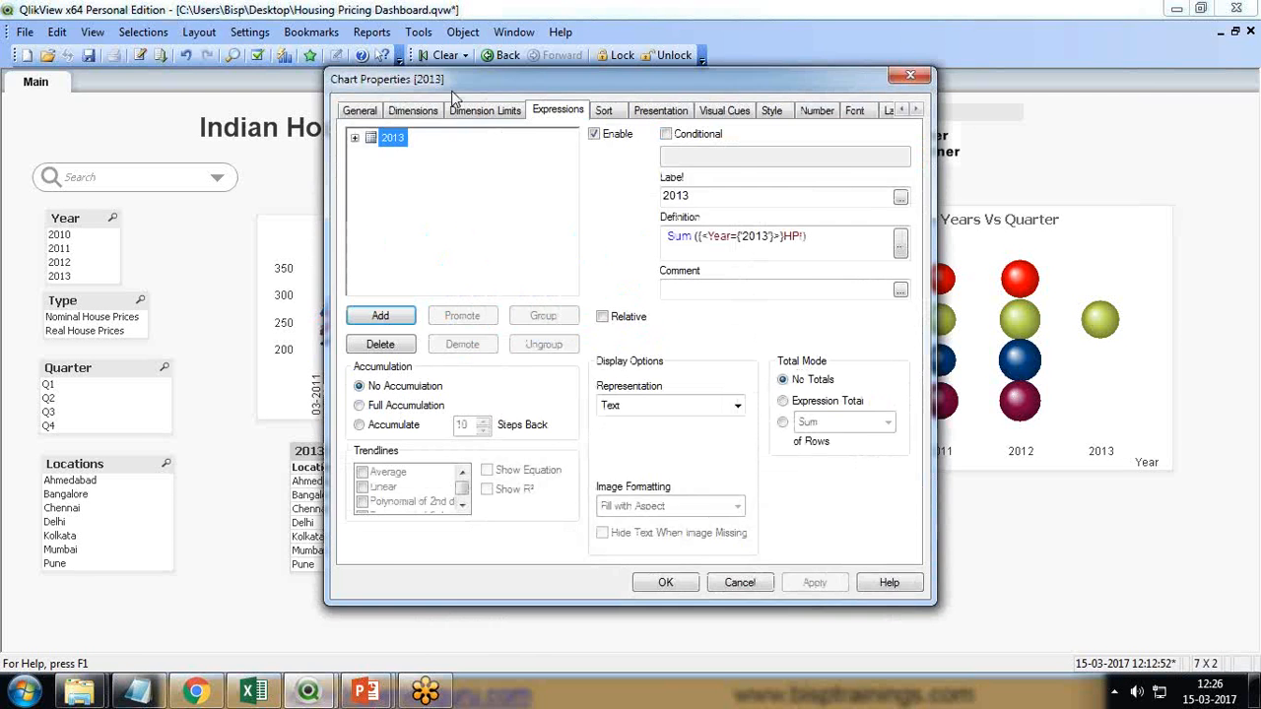
pyautogui.moveTo(451, 90); pyautogui.dragTo(219, 120)
pyautogui.moveTo(483, 233); pyautogui.dragTo(360, 231)
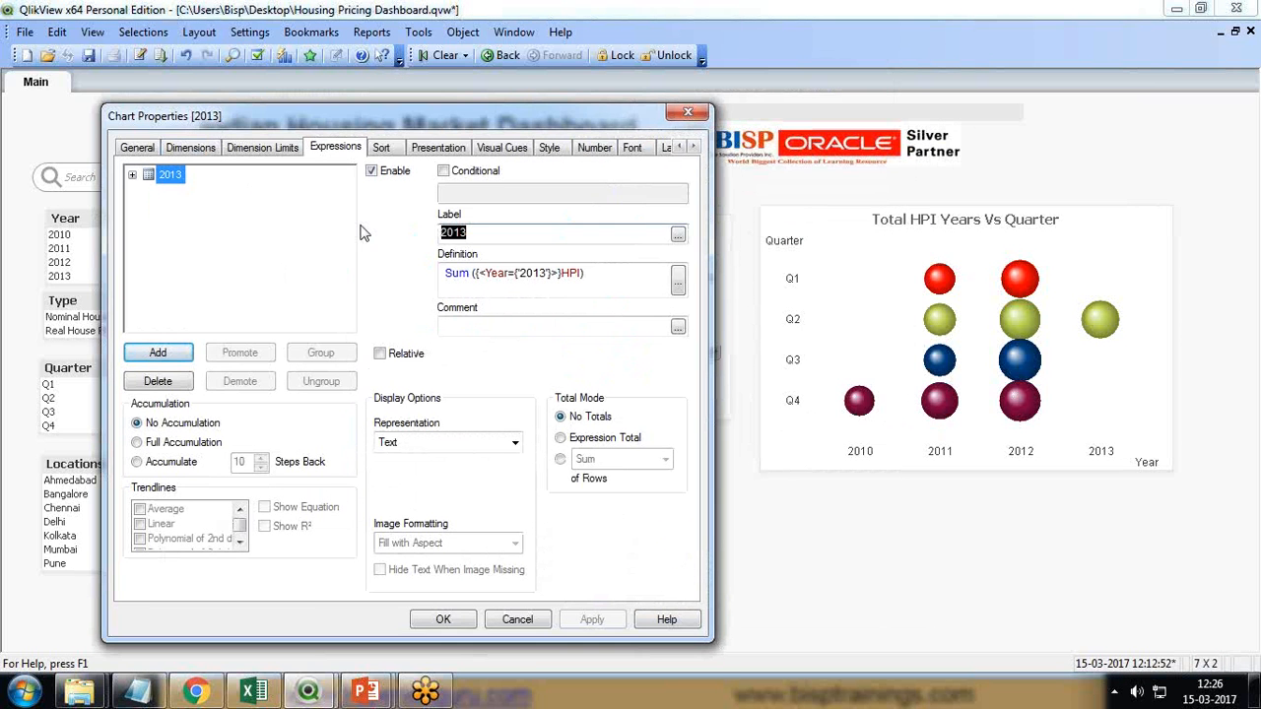
pyautogui.click(678, 282)
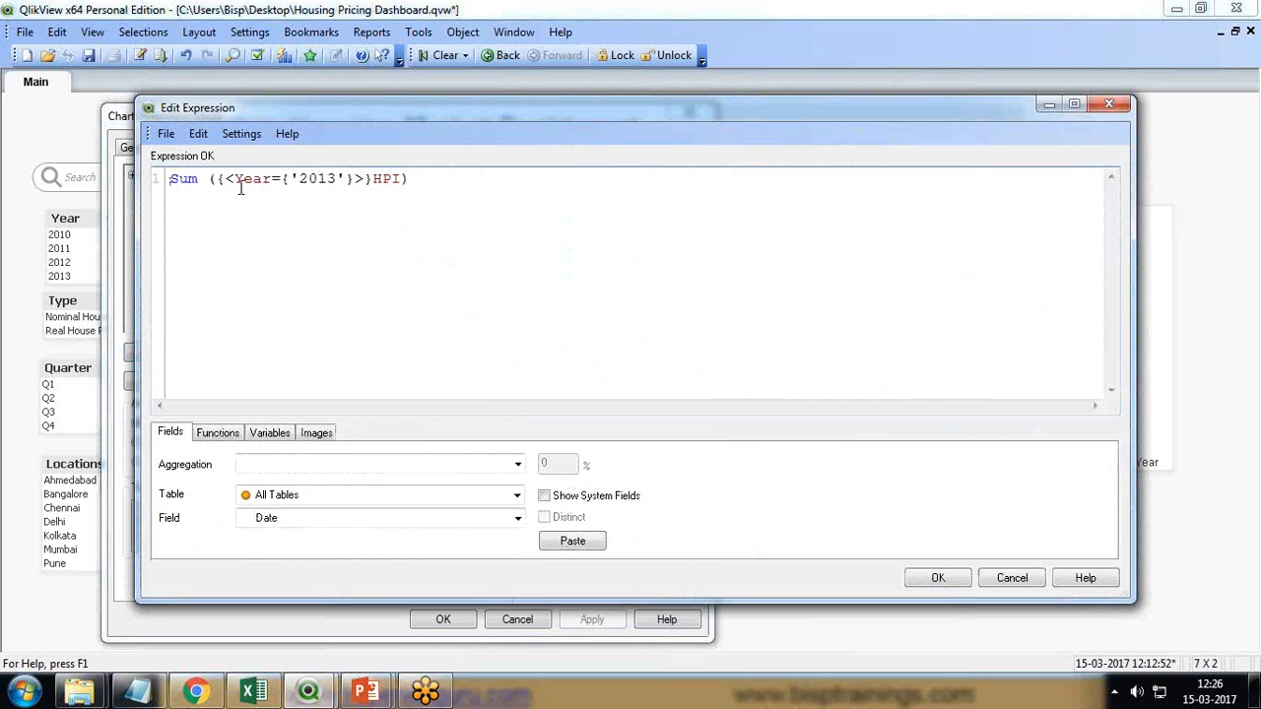
pyautogui.press('Return')
pyautogui.press('Return')
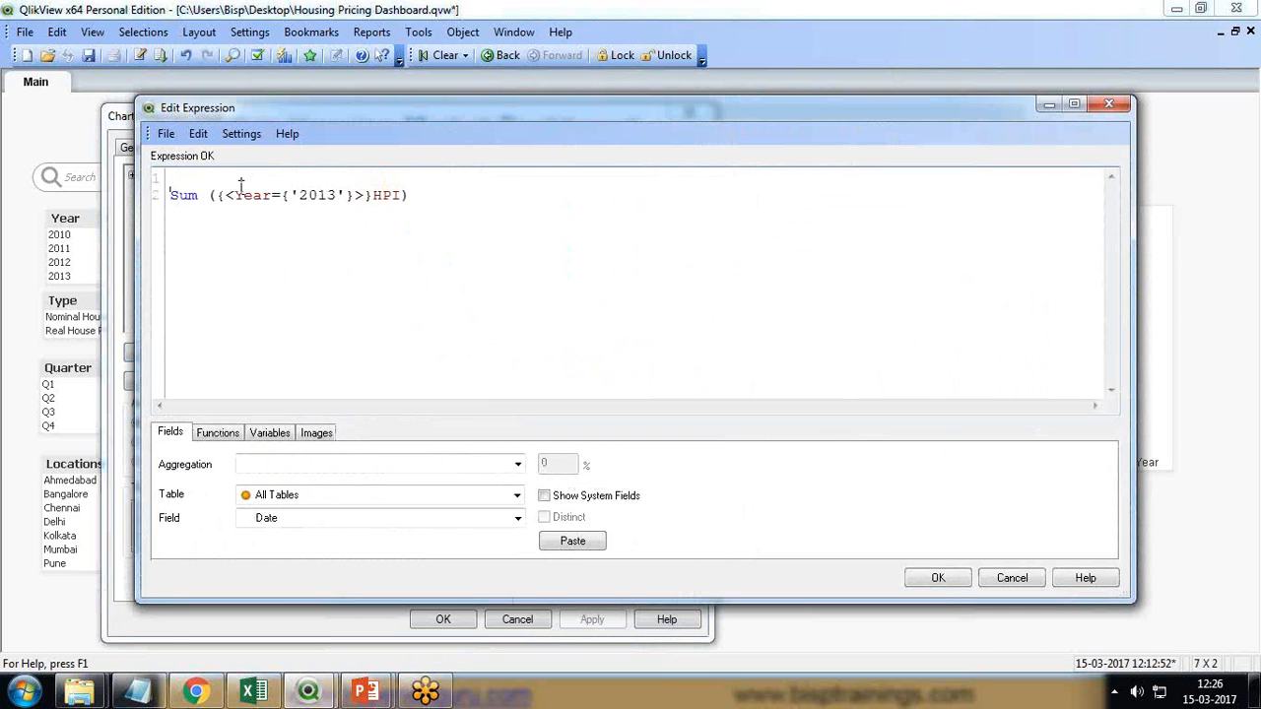
pyautogui.press('Up')
pyautogui.press('Delete')
pyautogui.press('Delete')
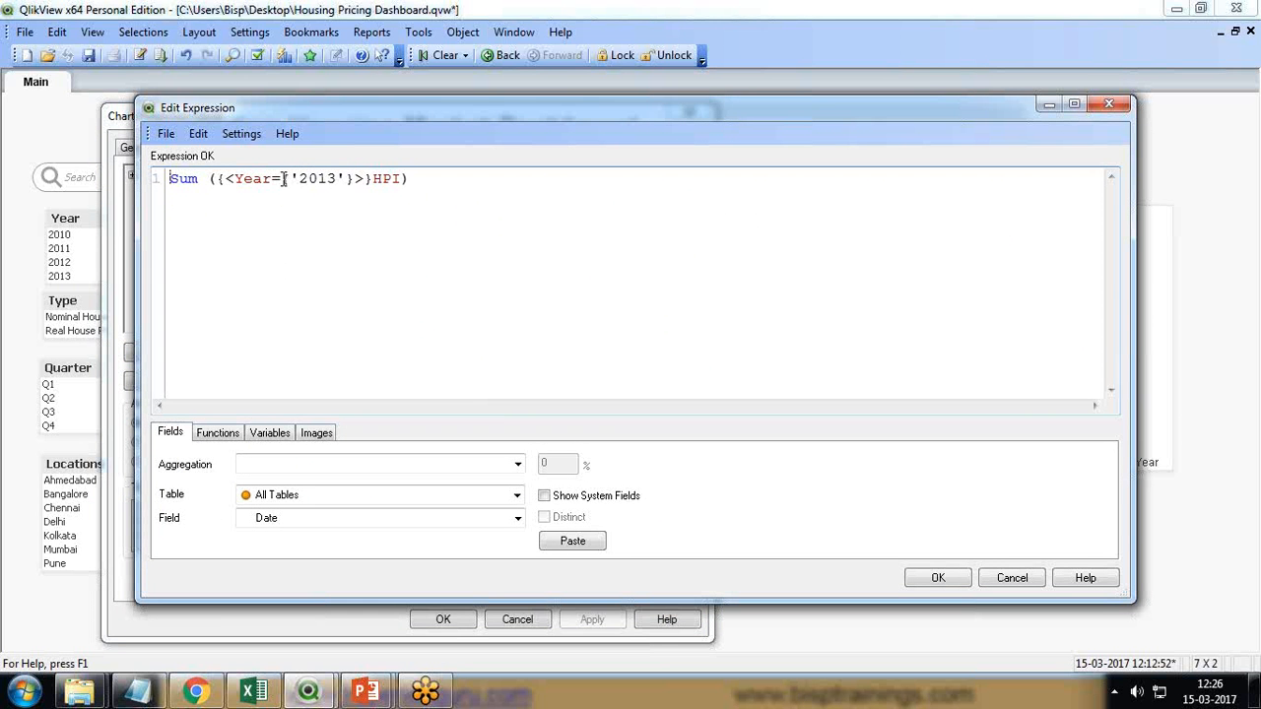
# Replace the fixed year in the set modifier with $(=Max(Year)), accept the expression, and apply it to the table
pyautogui.moveTo(283, 179); pyautogui.dragTo(351, 178)
pyautogui.click(309, 179)
pyautogui.write('$')
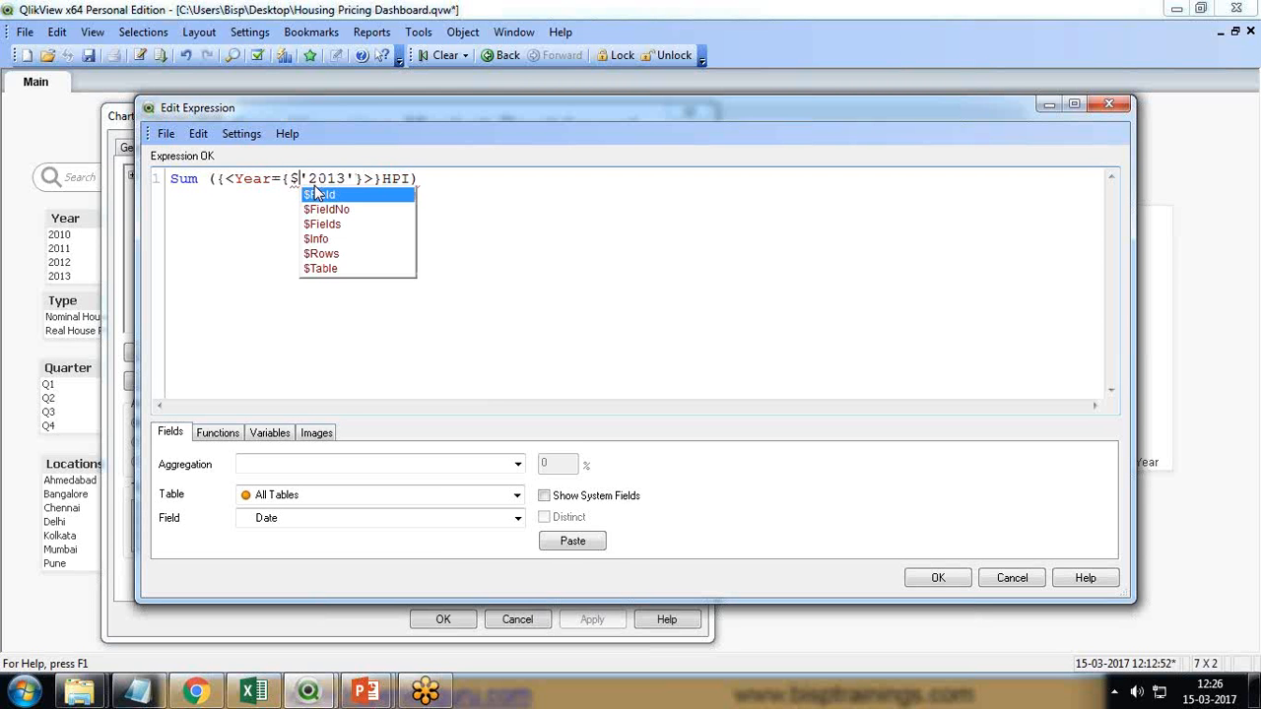
pyautogui.press('Delete')
pyautogui.press('Delete')
pyautogui.press('Delete')
pyautogui.press('Delete')
pyautogui.press('Delete')
pyautogui.press('Delete')
pyautogui.write('()')
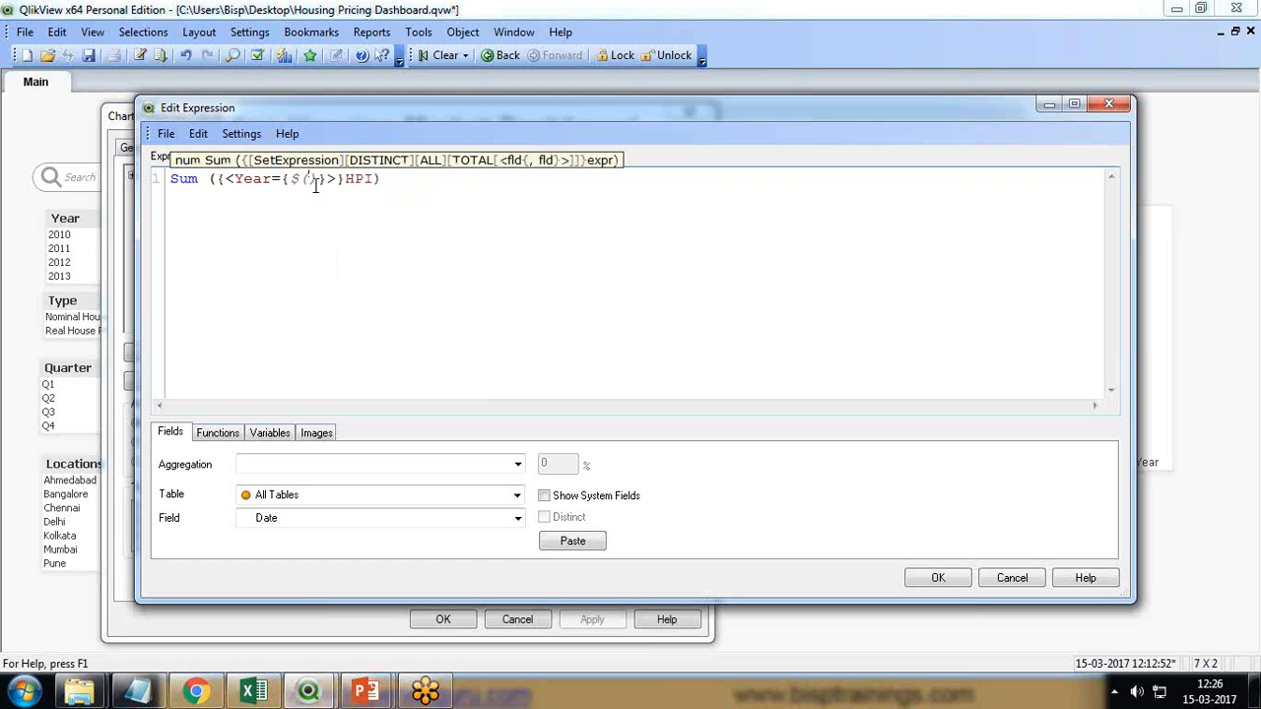
pyautogui.write('=Max(Year)')
pyautogui.click(938, 577)
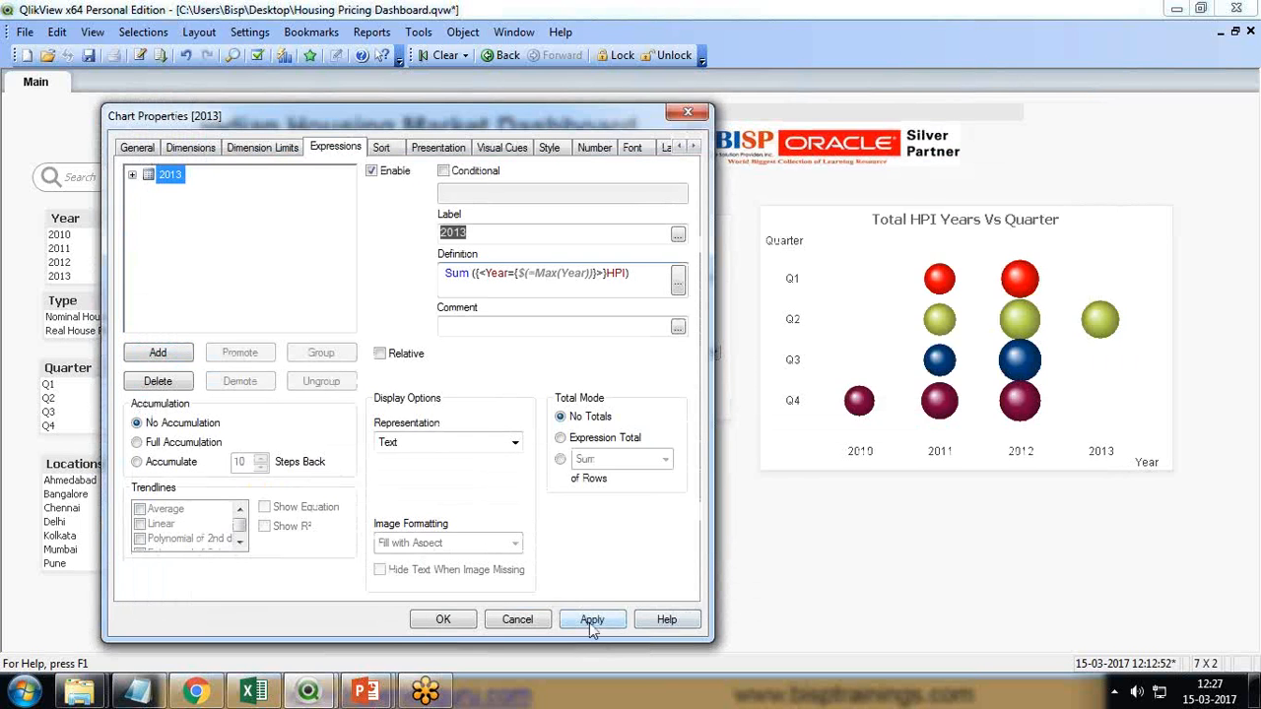
pyautogui.click(591, 619)
# Reopen the 2013 column's expression for editing
pyautogui.moveTo(394, 115); pyautogui.dragTo(754, 99)
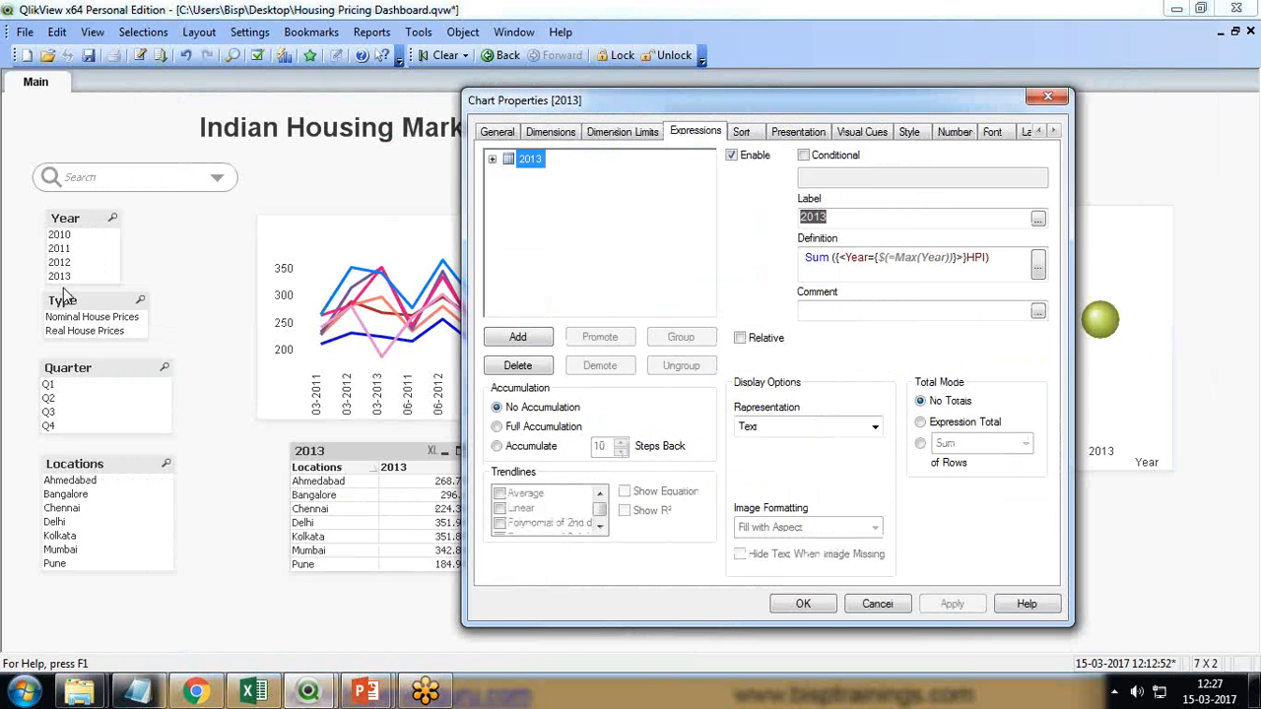
pyautogui.moveTo(783, 102); pyautogui.dragTo(443, 102)
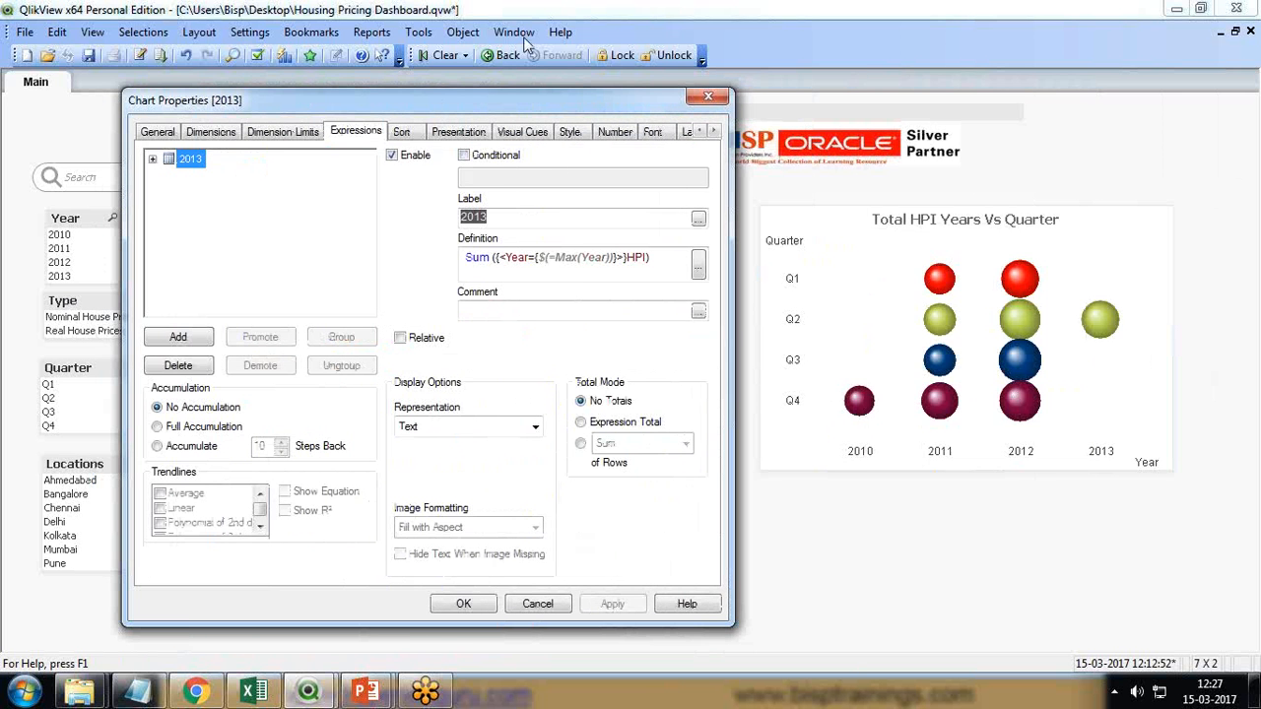
pyautogui.click(698, 264)
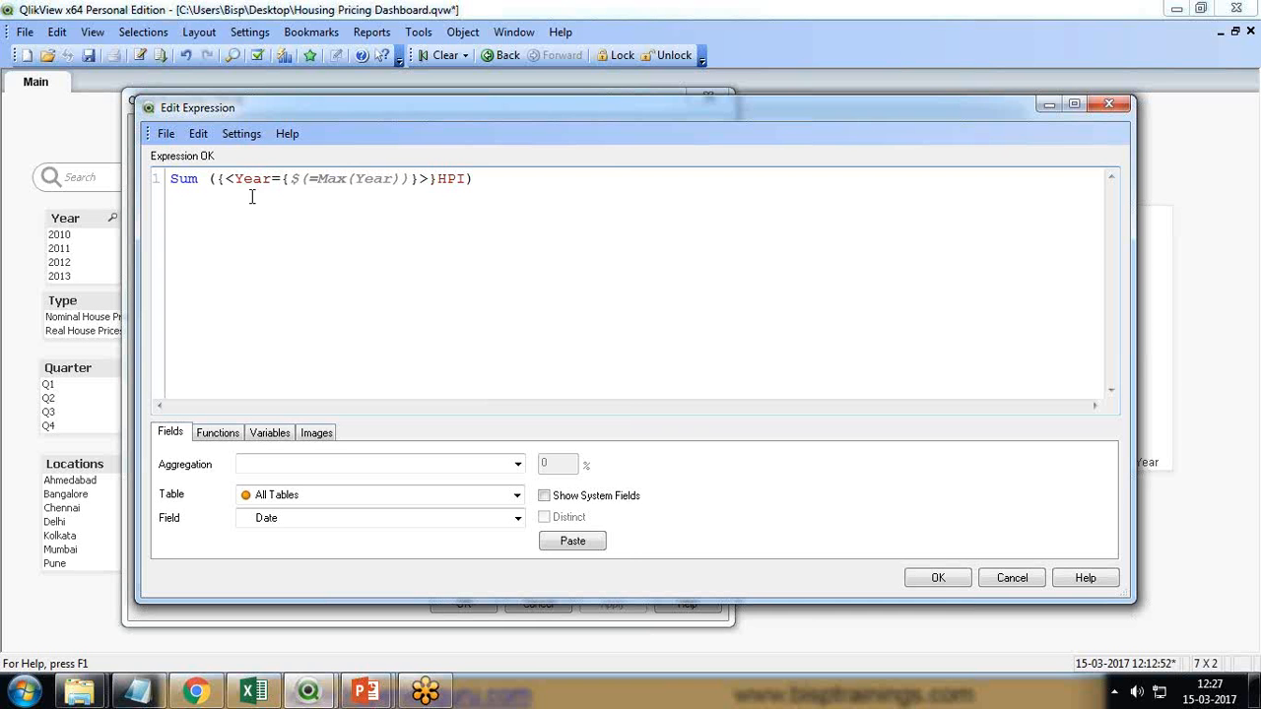
pyautogui.moveTo(235, 111); pyautogui.dragTo(225, 124)
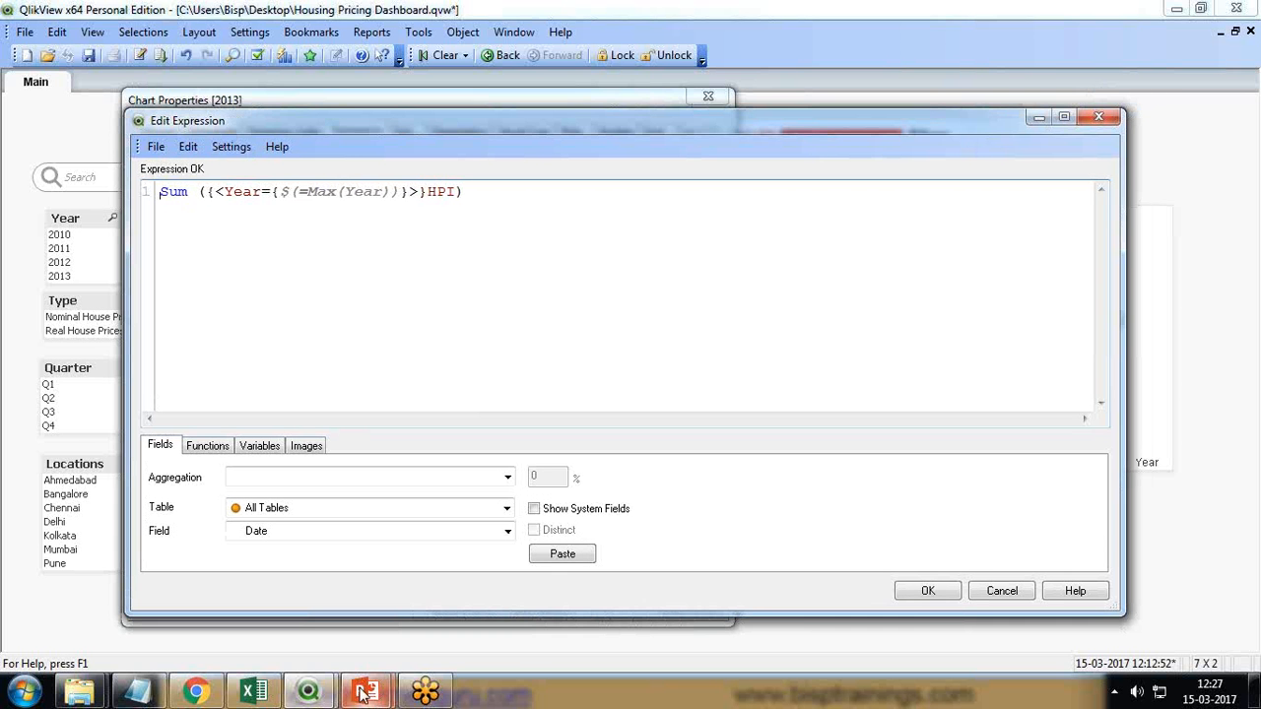
# Check how the Yearly HPI values are formatted in the finished reference dashboard, and return to the open expression
pyautogui.moveTo(309, 692)
pyautogui.click(410, 589)
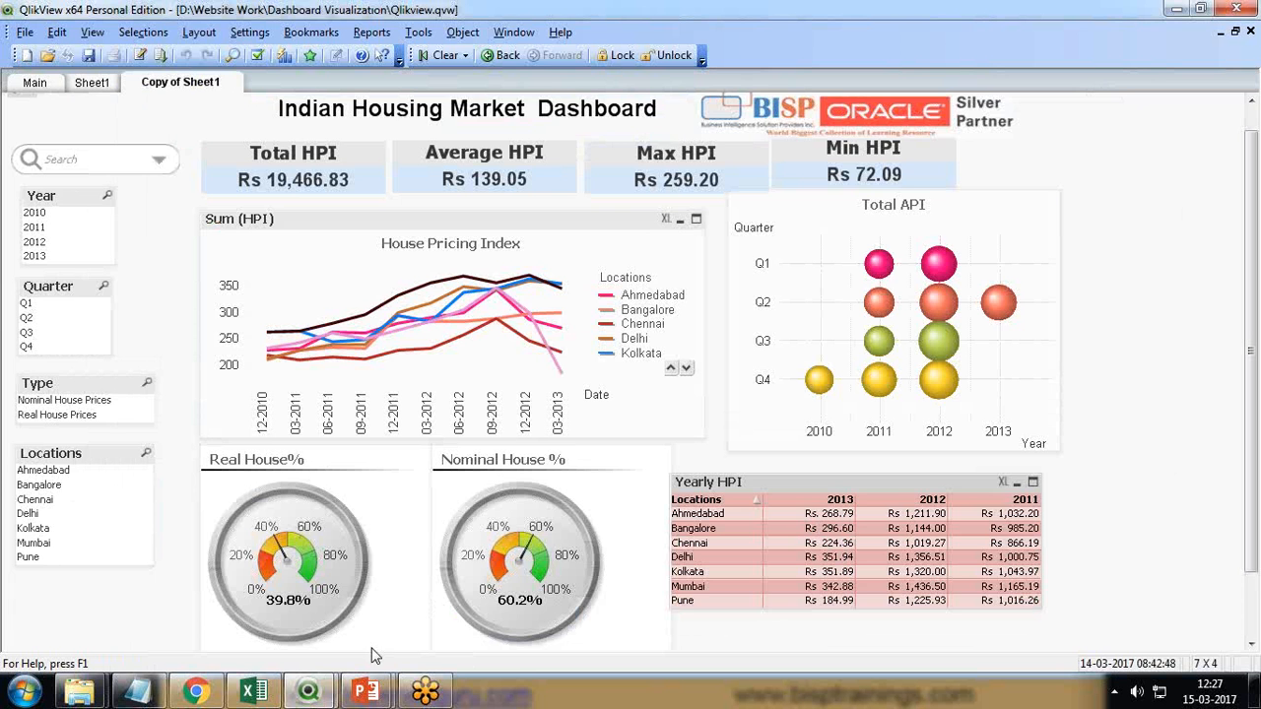
pyautogui.moveTo(308, 692)
pyautogui.click(438, 613)
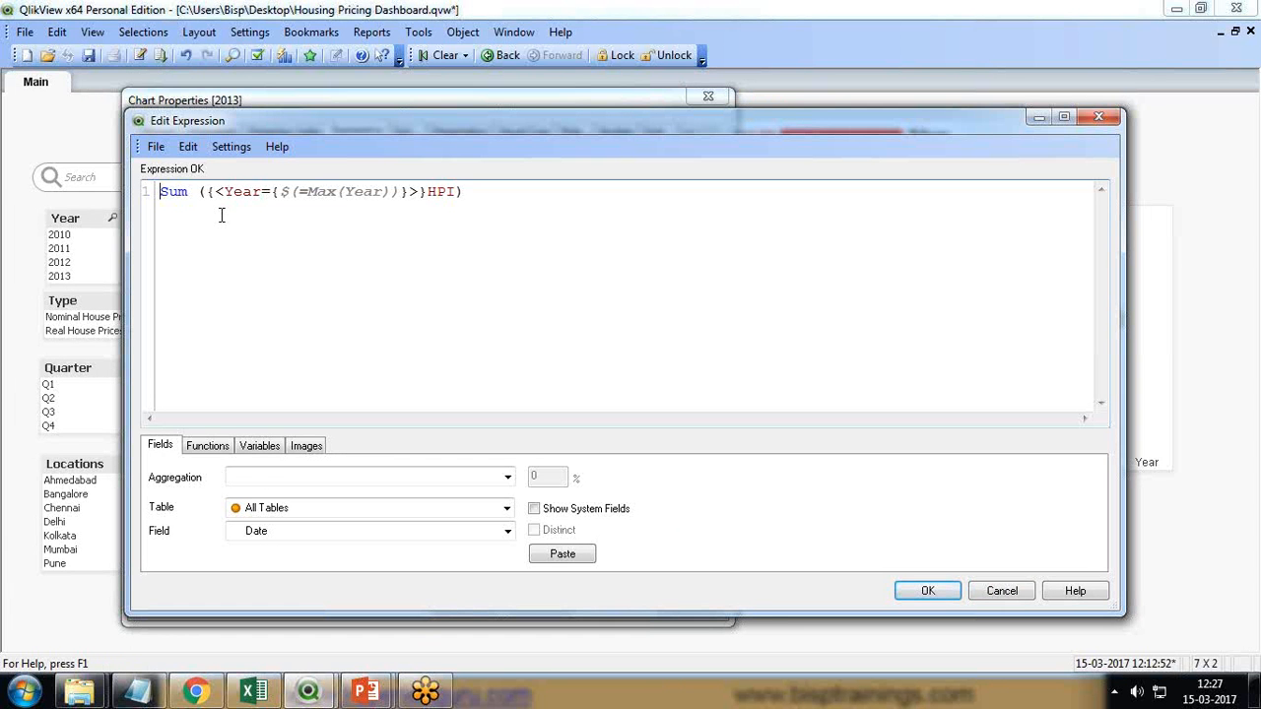
# Wrap the maximum-year HPI sum in a NUM function, starting the expression as =NUM(Sum ({<Year={$(=Max(Year))}>}HPI)
pyautogui.write('Num')
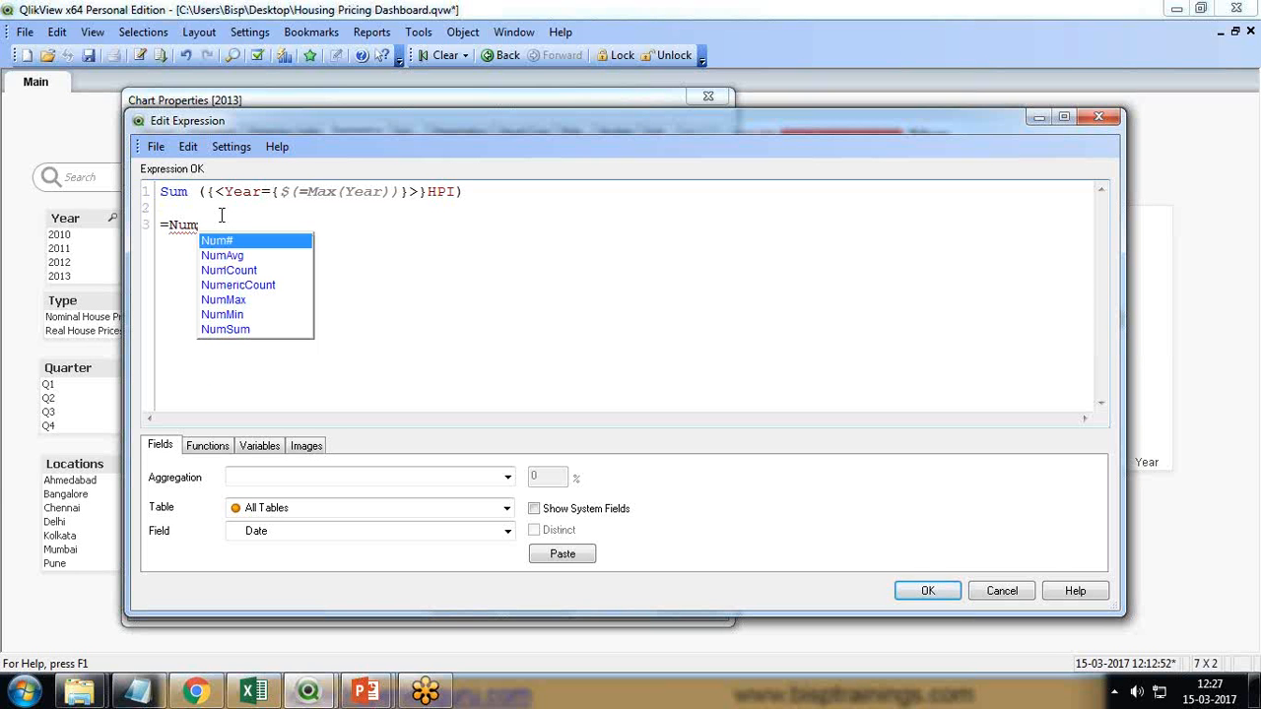
pyautogui.press('BackSpace')
pyautogui.press('BackSpace')
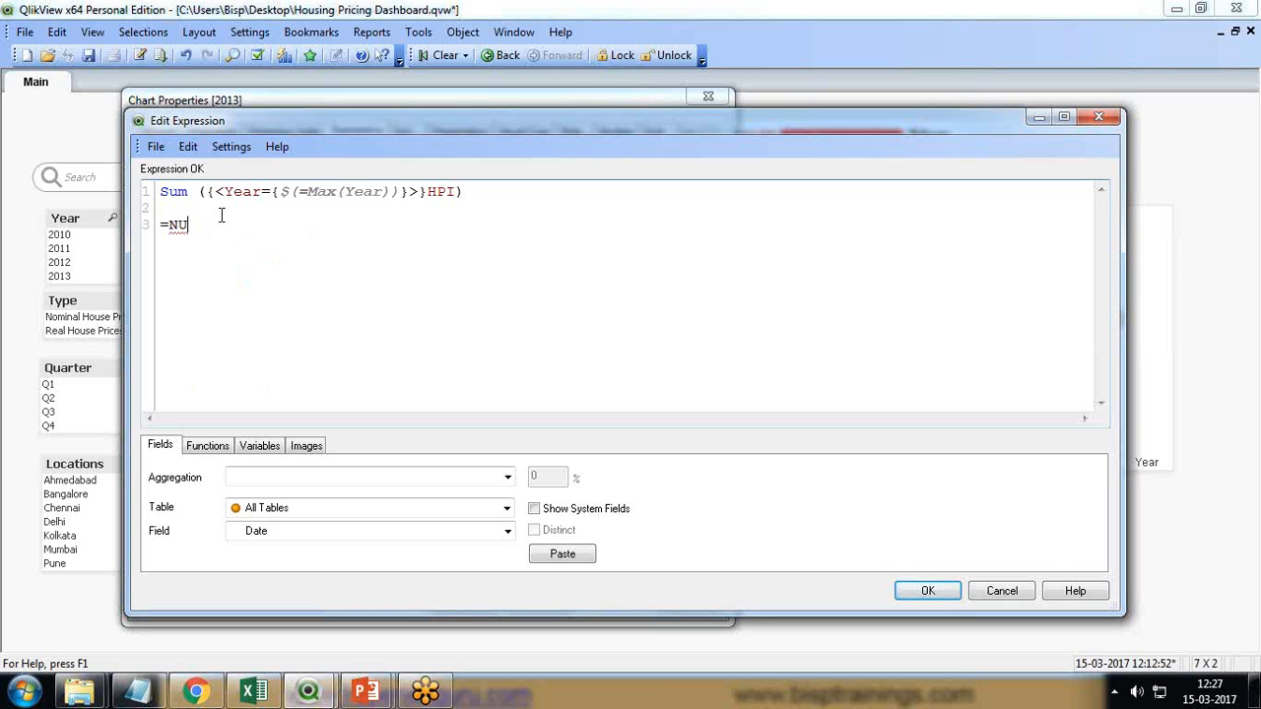
pyautogui.write('UM(')
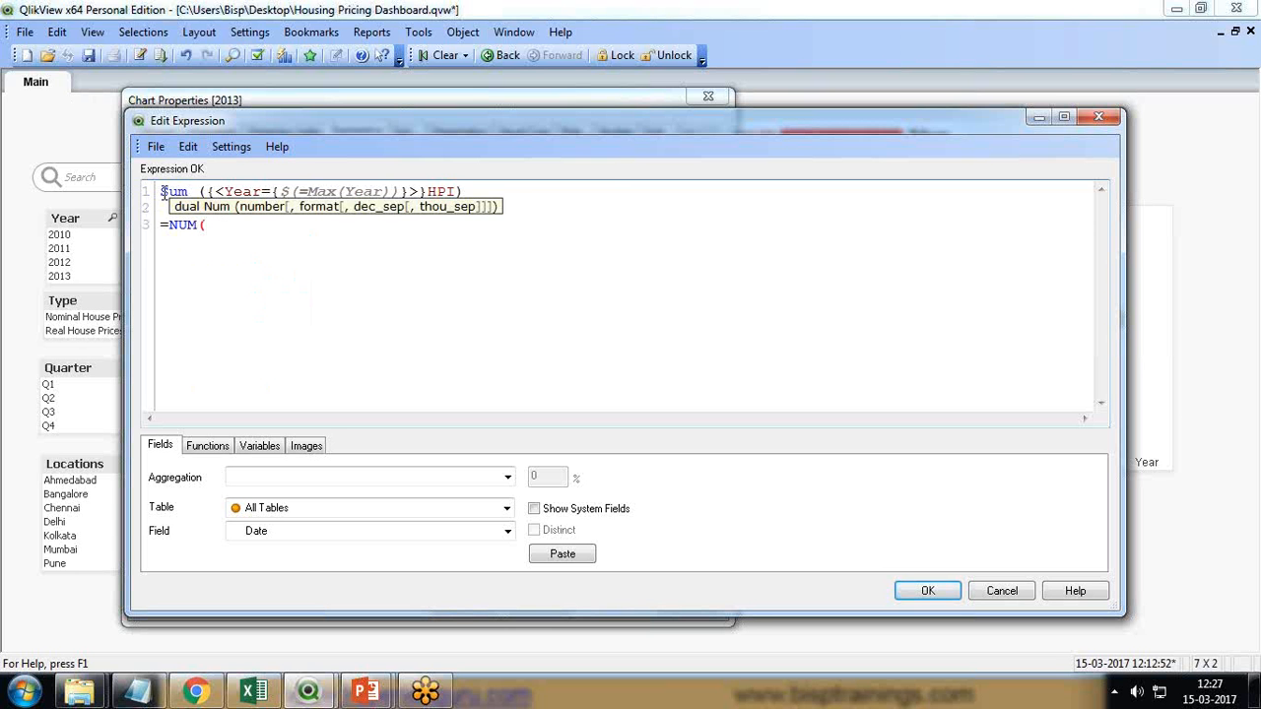
pyautogui.moveTo(164, 191); pyautogui.dragTo(490, 191)
pyautogui.press('Delete')
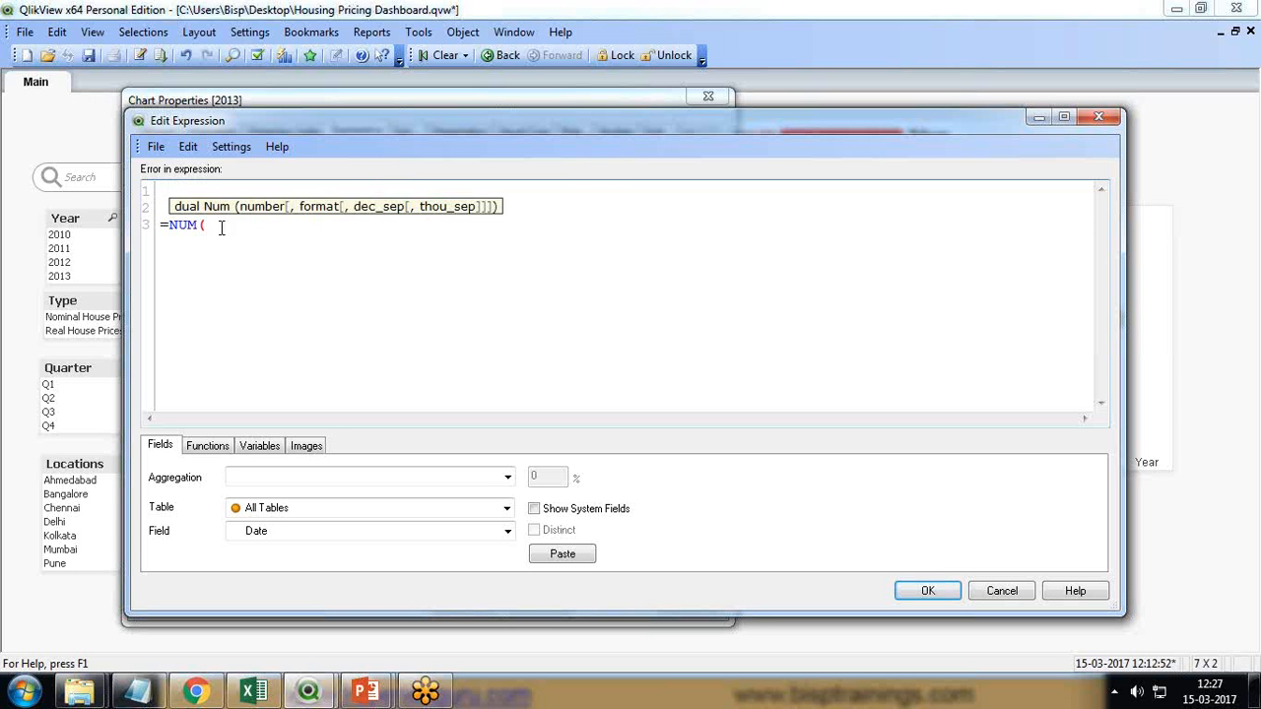
pyautogui.write('Sum ({<Year={$(=Max(Year))}>}HPI)')
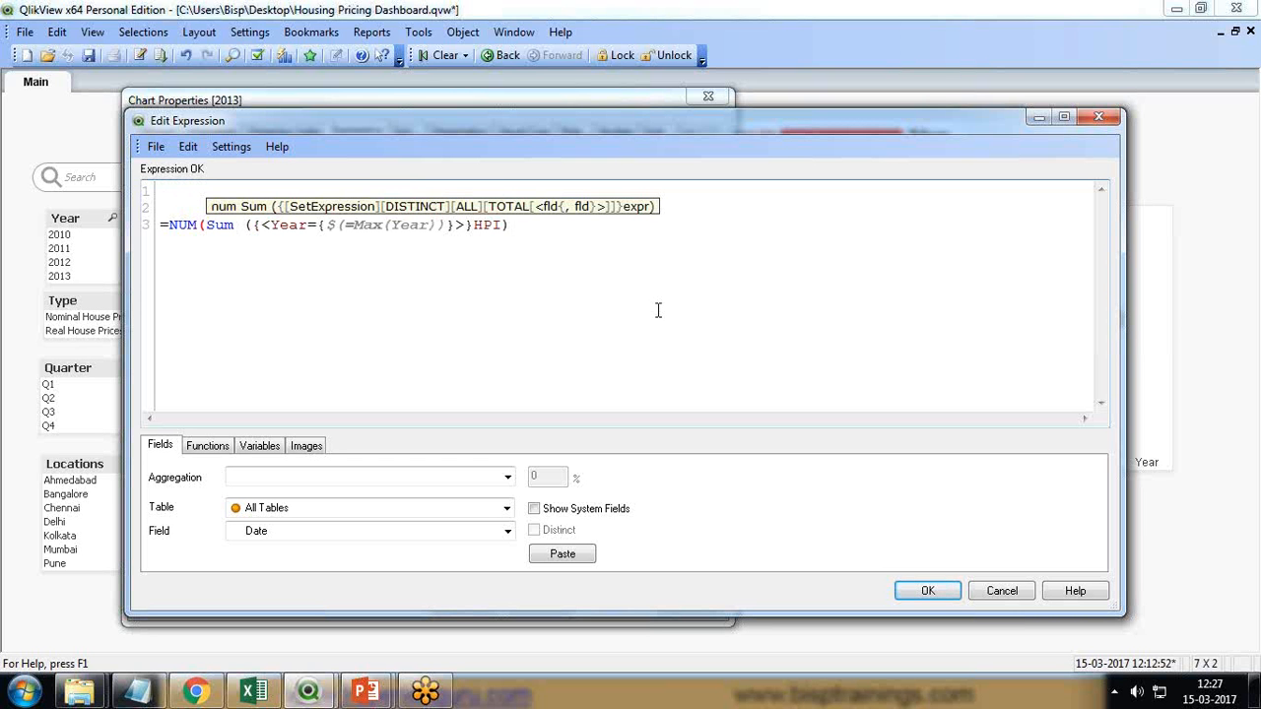
# Complete the NUM expression with format 'Rs #,##0.00', decimal separator '.' and thousands separator ',', and apply it to the 2013 table
pyautogui.write(",'Rs #,##")
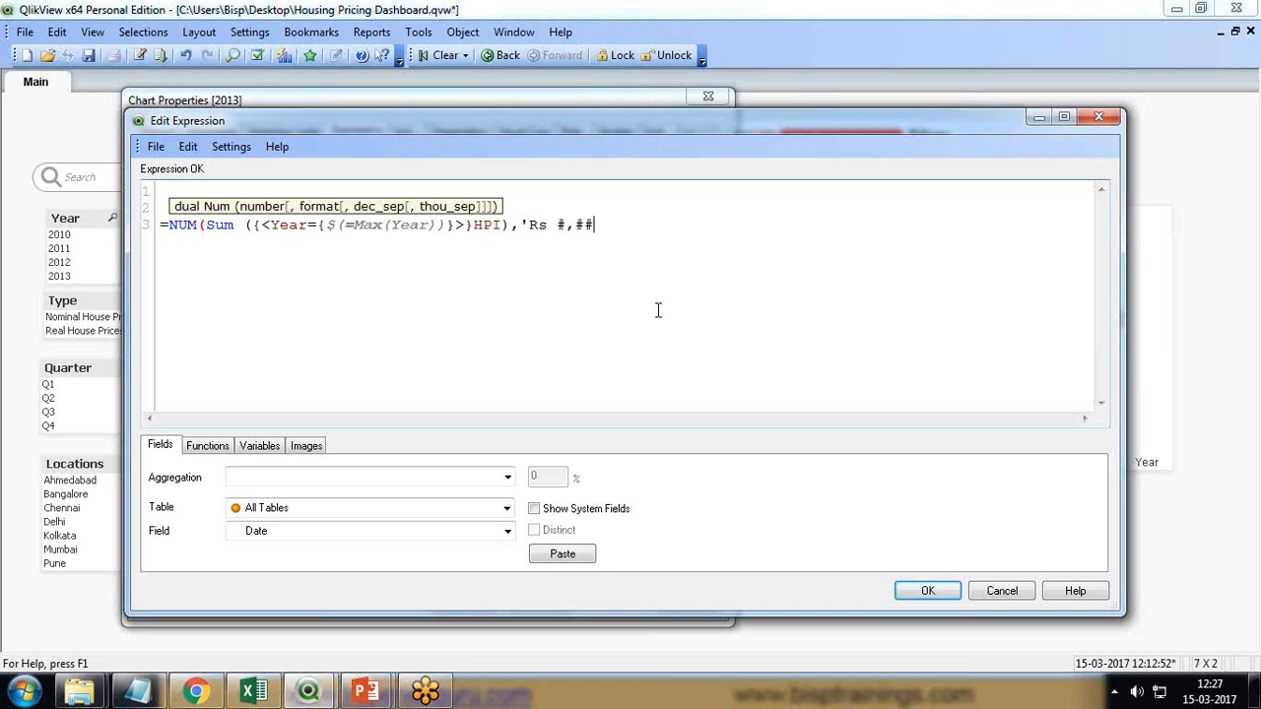
pyautogui.write("0.00','.',',")
pyautogui.click(921, 590)
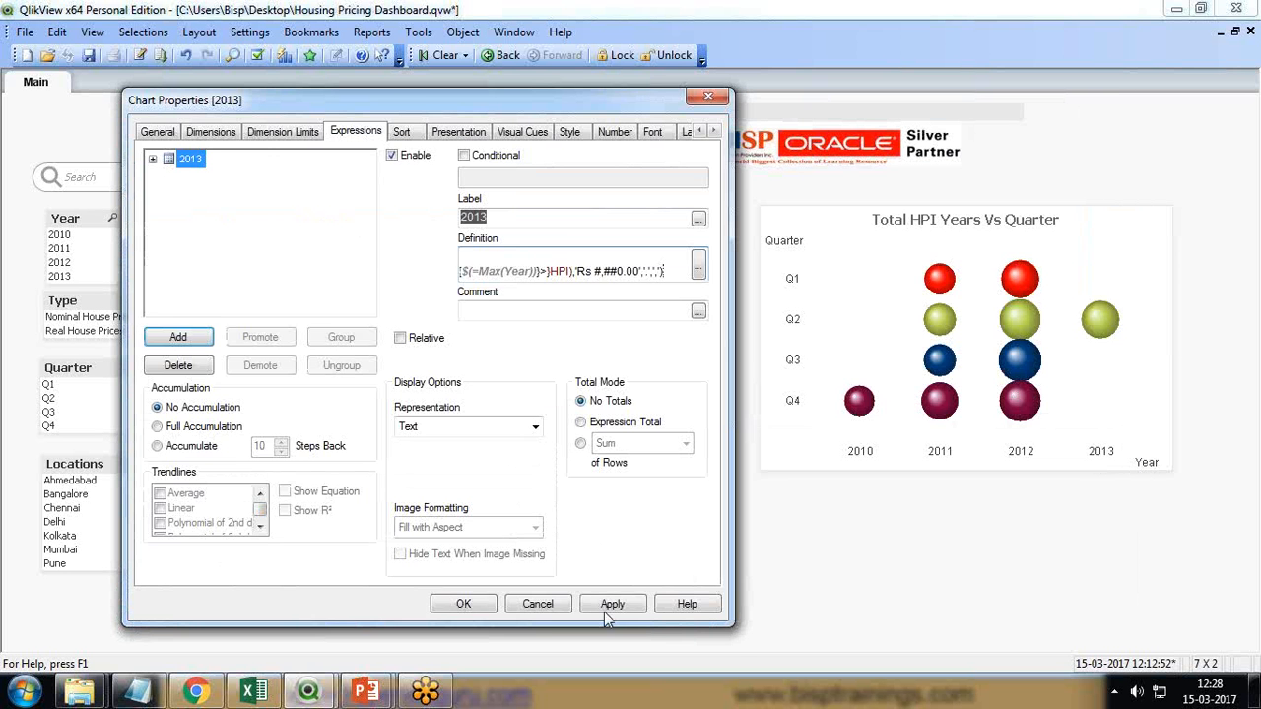
pyautogui.moveTo(424, 107); pyautogui.dragTo(766, 99)
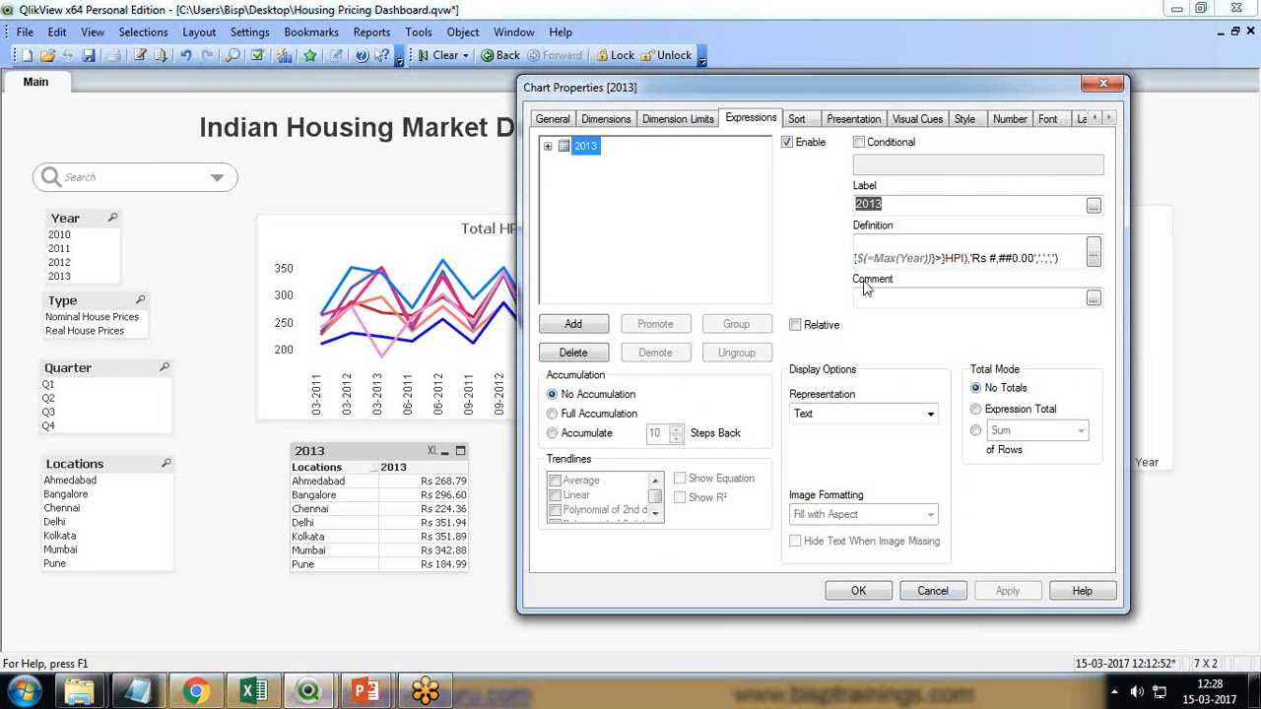
# Add an extra space after Rs in the 2013 column's number format, apply it, and close the chart properties
pyautogui.moveTo(794, 98); pyautogui.dragTo(312, 123)
pyautogui.click(611, 279)
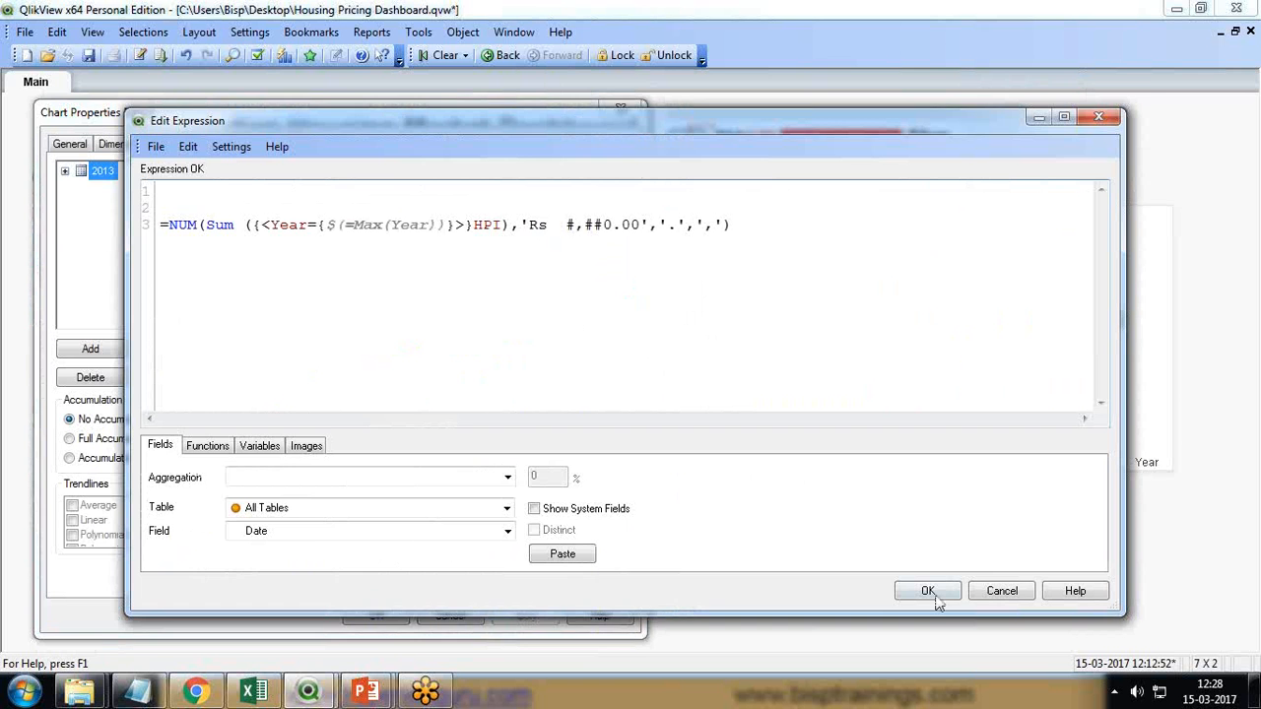
pyautogui.click(927, 591)
pyautogui.click(527, 615)
pyautogui.moveTo(294, 108); pyautogui.dragTo(847, 68)
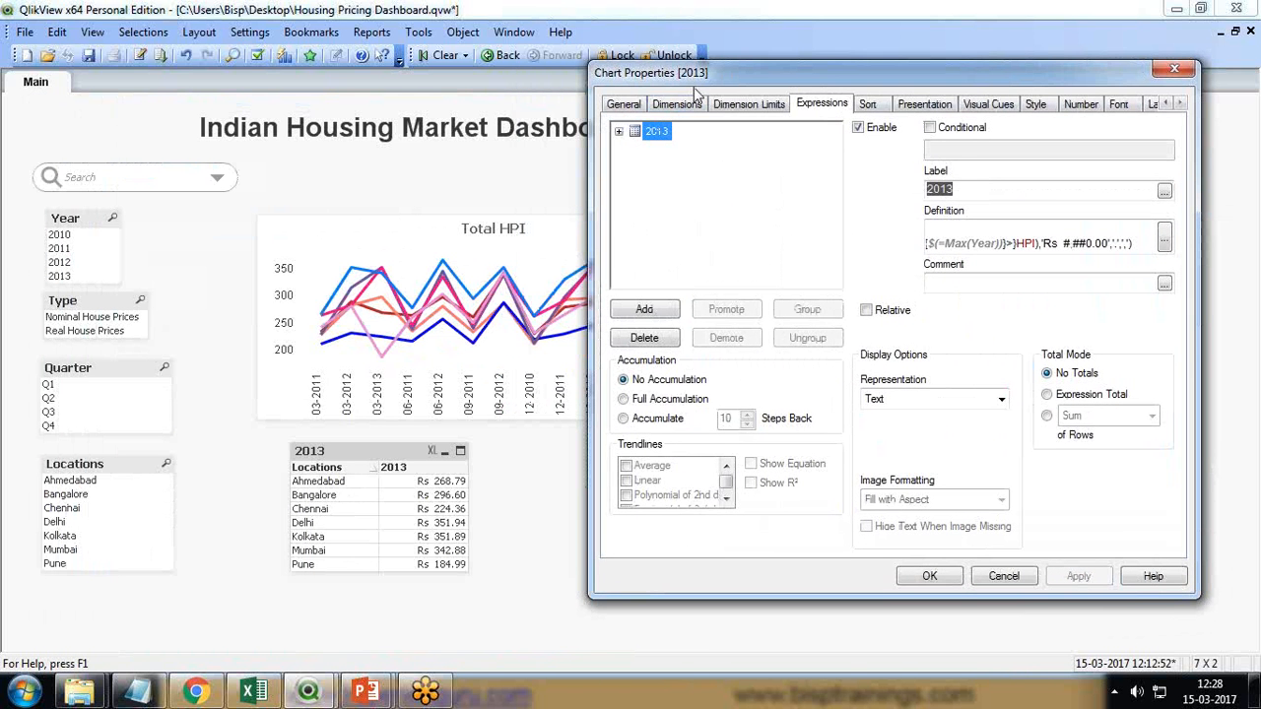
pyautogui.moveTo(699, 79); pyautogui.dragTo(226, 102)
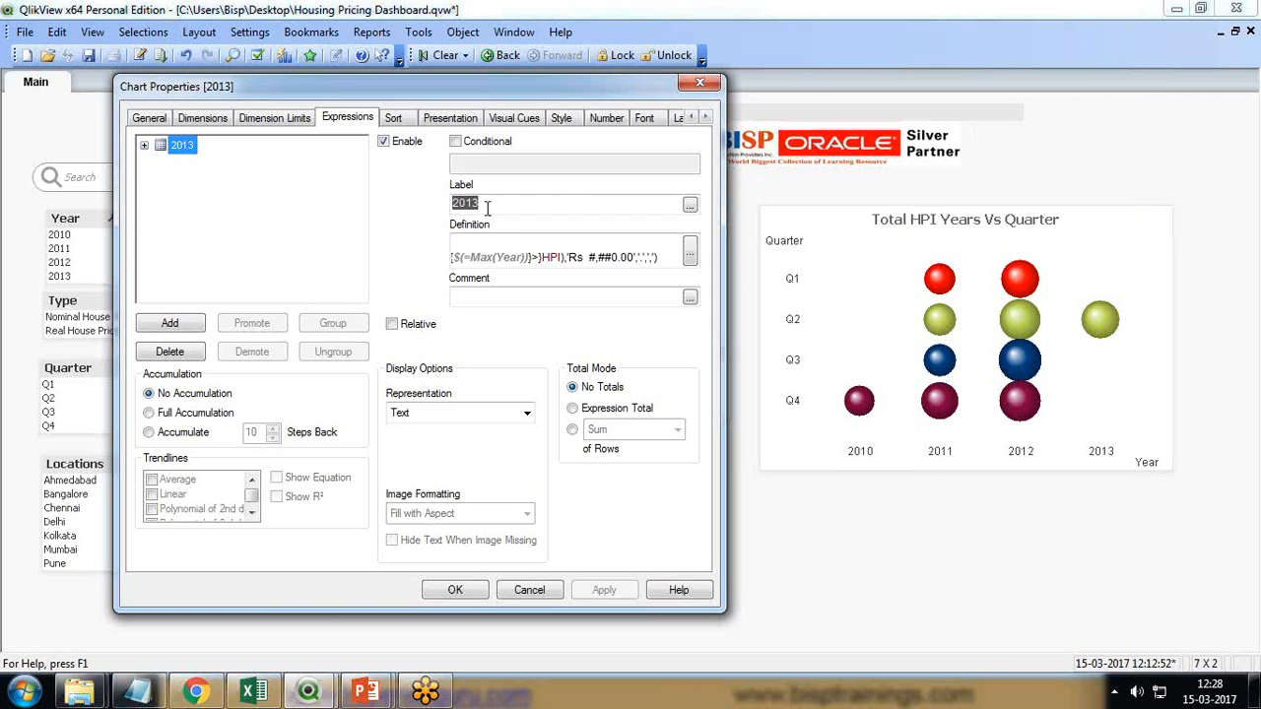
pyautogui.click(700, 81)
# Filter the dashboard by year 2012 and by 2011 to check how the 2013 table's values respond
pyautogui.click(59, 263)
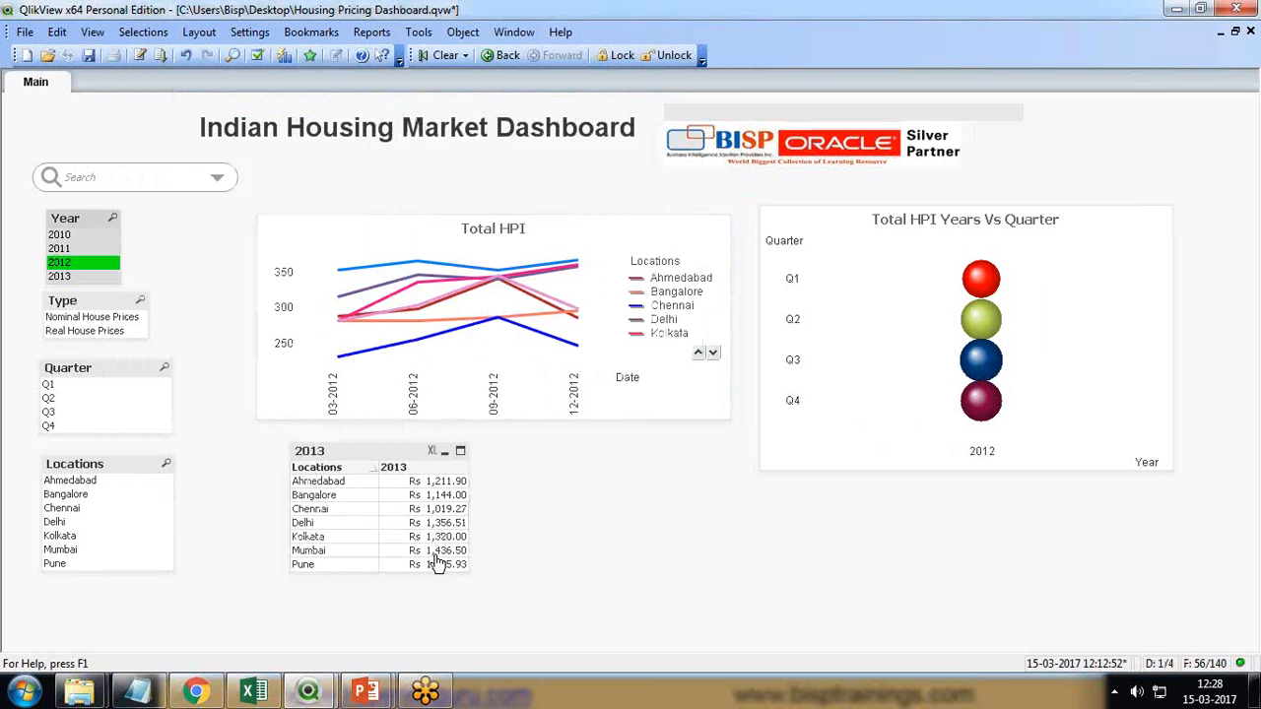
pyautogui.click(59, 249)
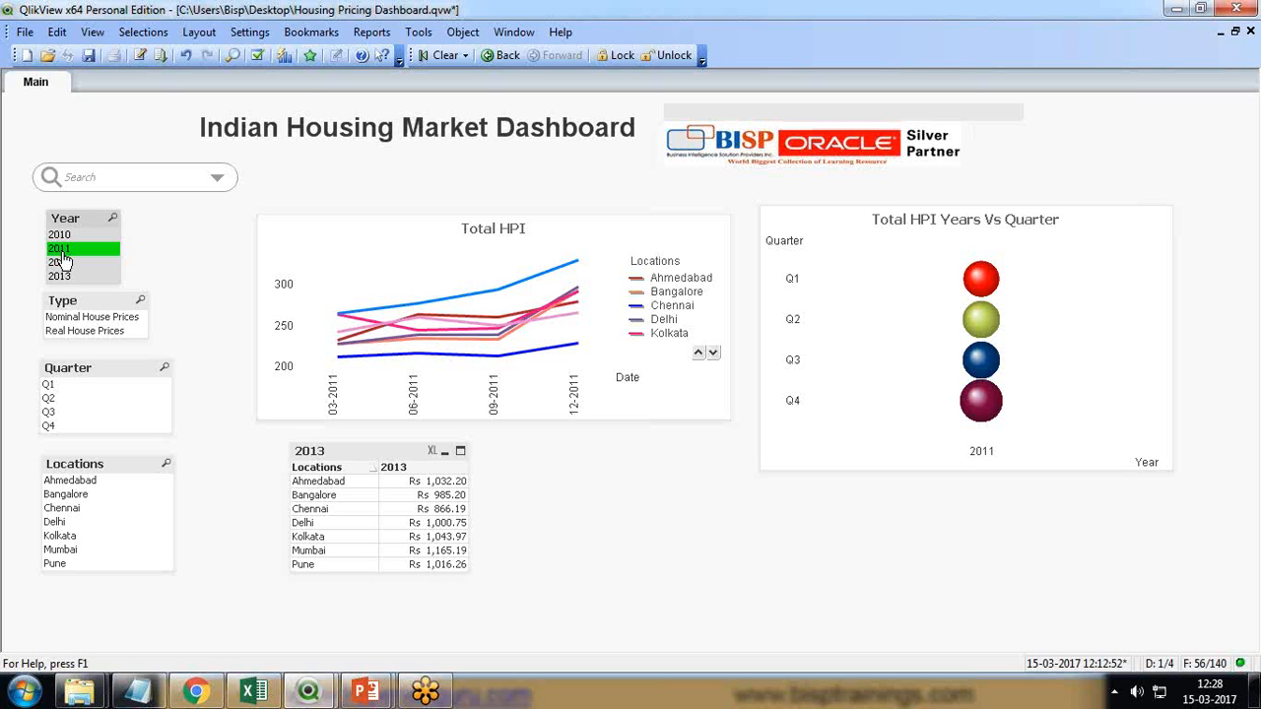
pyautogui.click(419, 471)
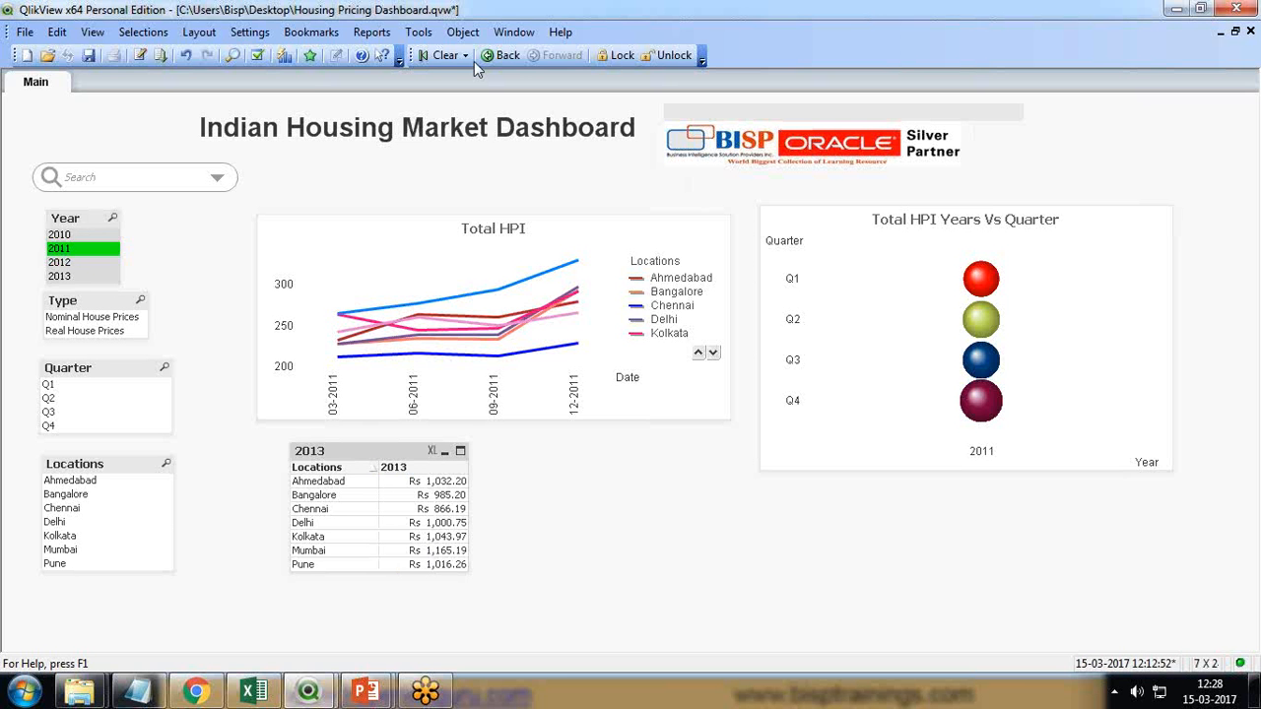
# Clear the year selection and set the expression label of the 2013 table to =$(=Max(Year))
pyautogui.click(433, 55)
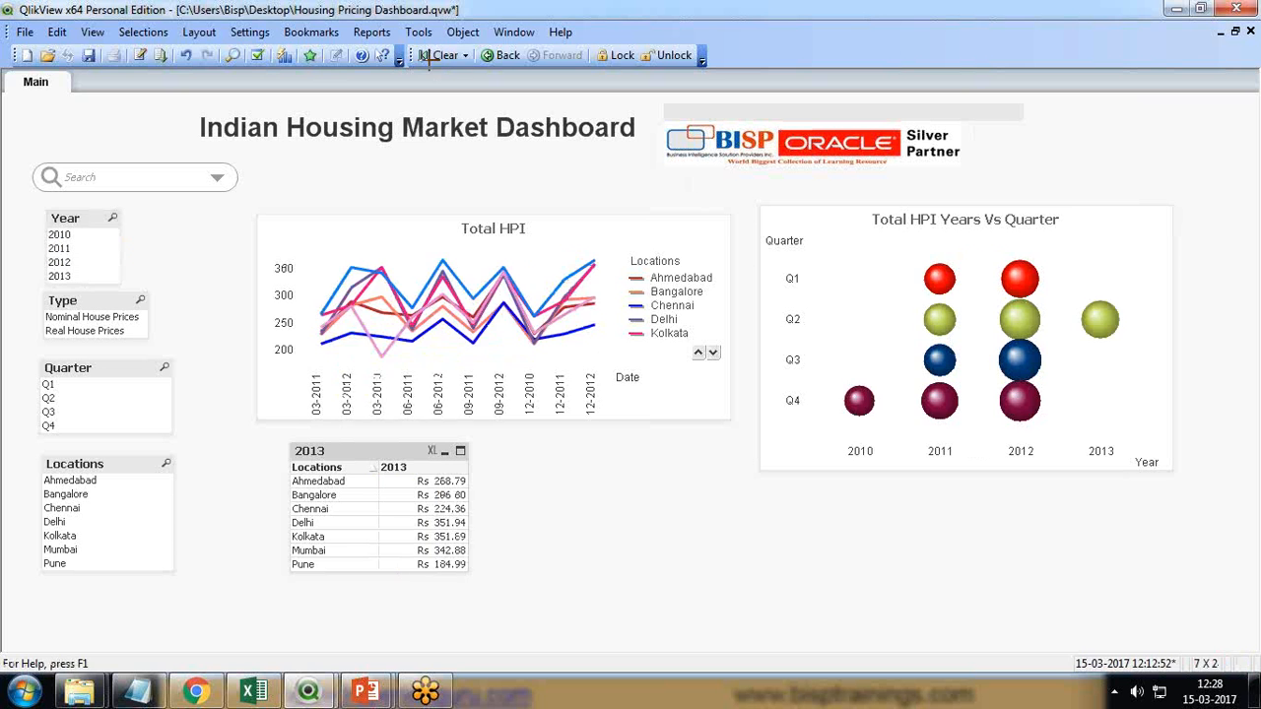
pyautogui.rightClick(361, 456)
pyautogui.click(422, 175)
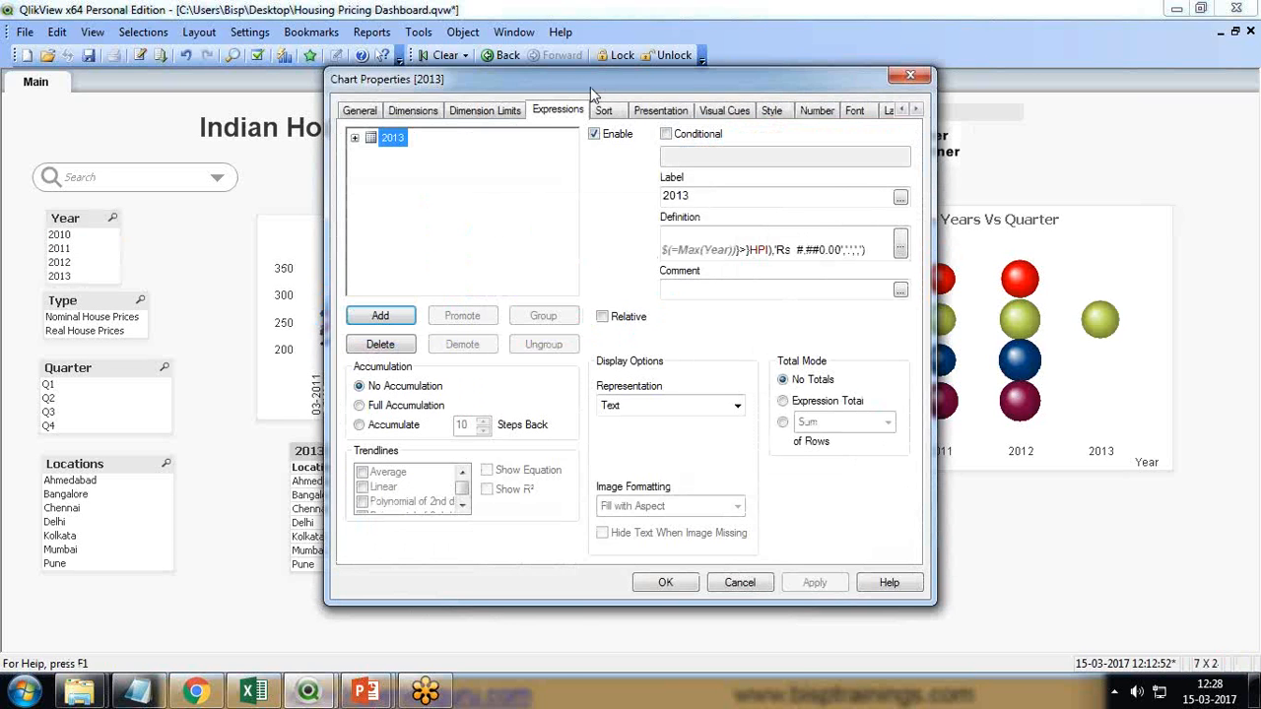
pyautogui.moveTo(590, 86); pyautogui.dragTo(456, 124)
pyautogui.doubleClick(542, 234)
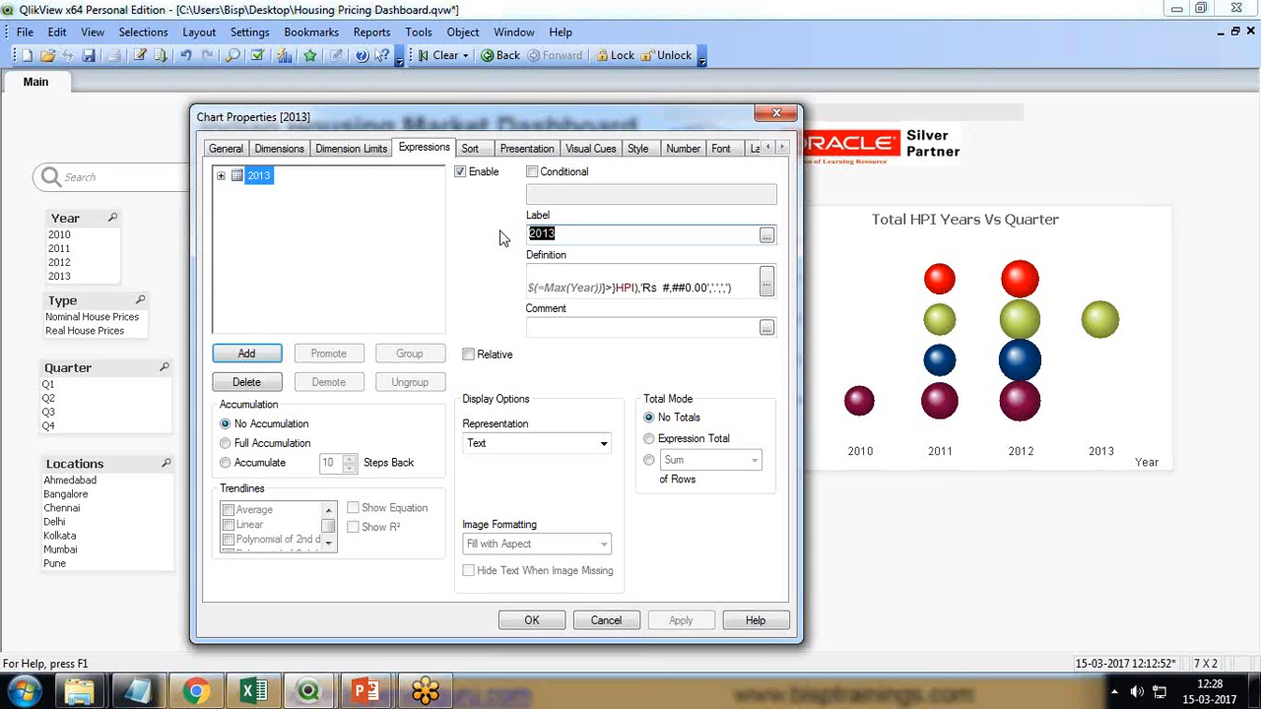
pyautogui.write('=')
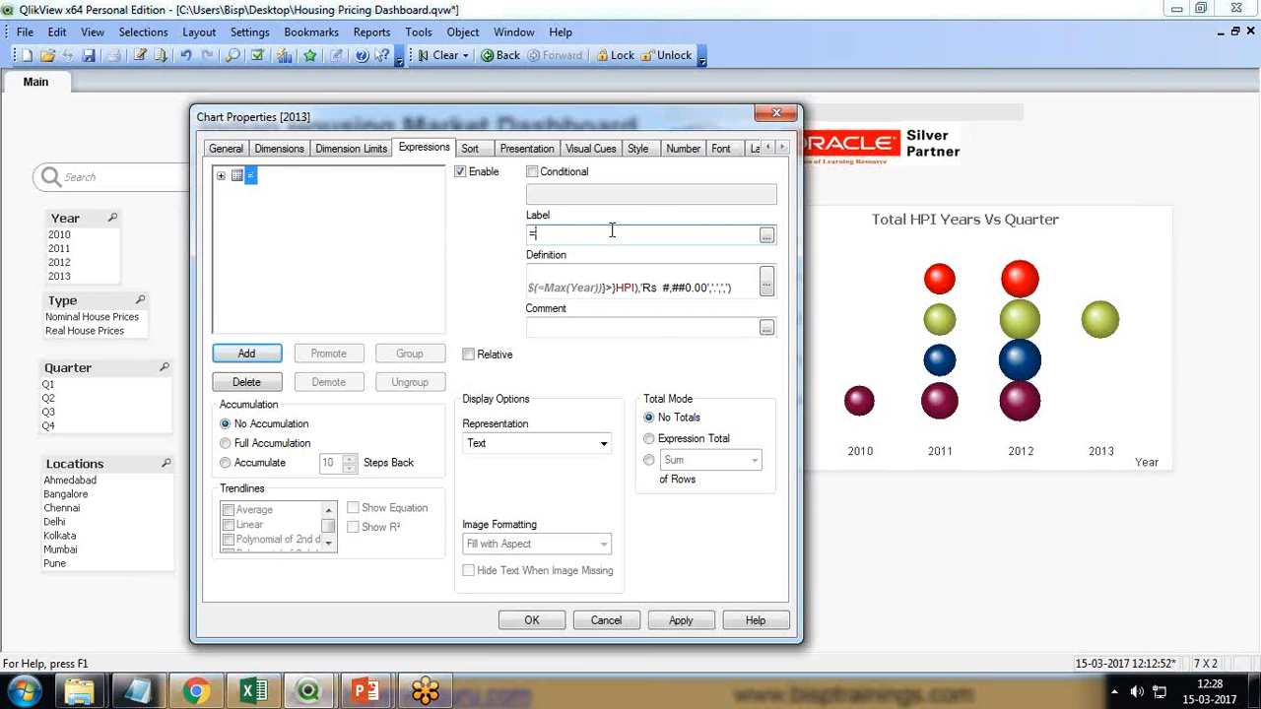
pyautogui.write('$(=Max(Year')
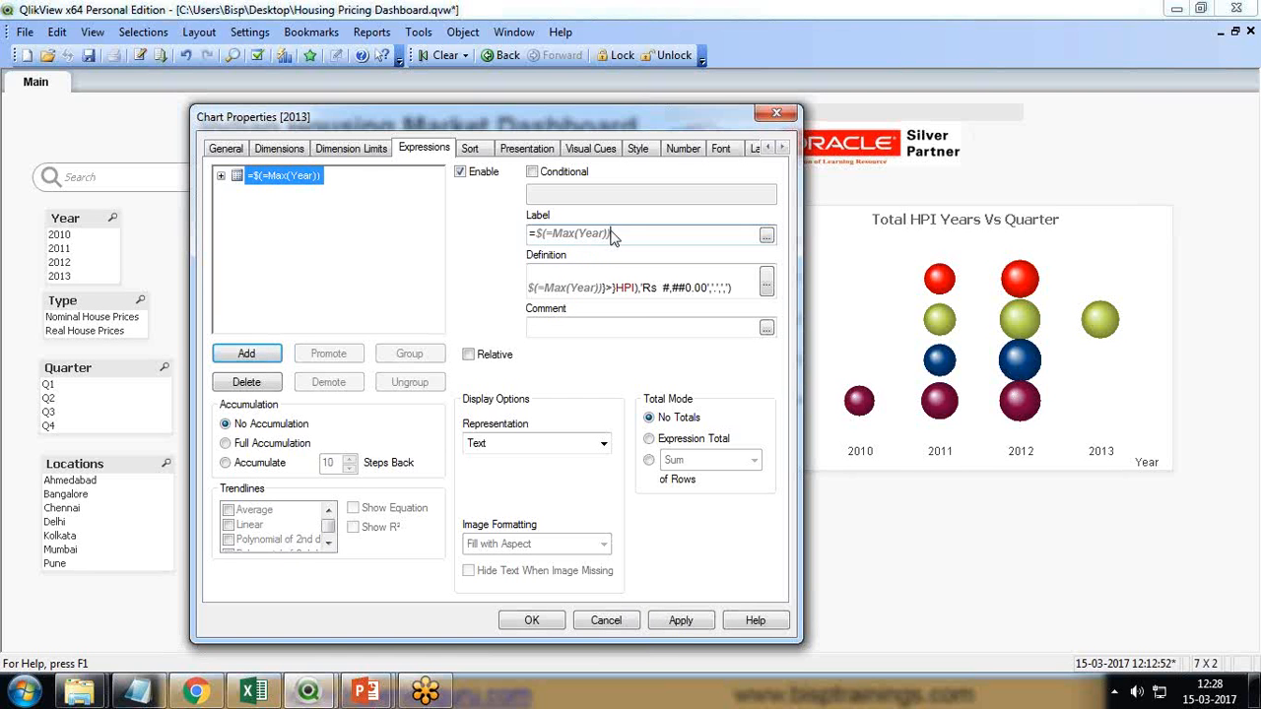
pyautogui.click(688, 620)
pyautogui.click(532, 622)
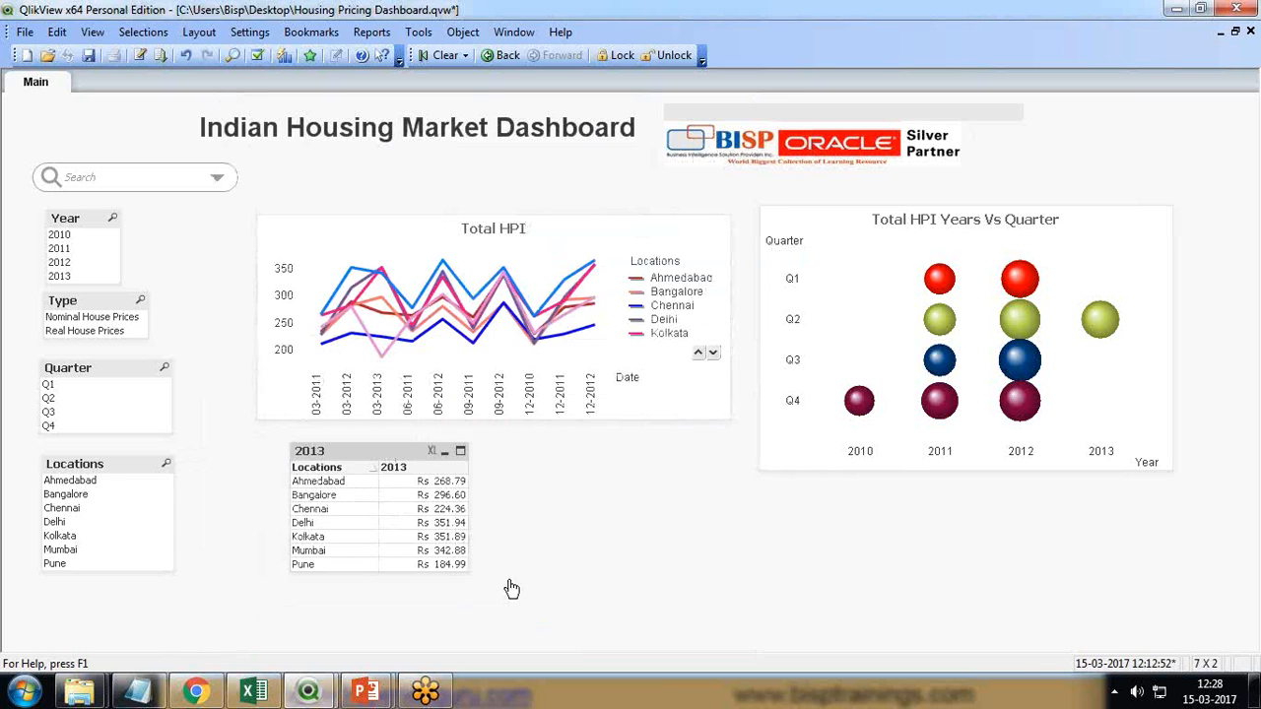
# Check the table's dynamic year heading by selecting 2012, 2011 and 2010 in turn, and clear the selection
pyautogui.click(82, 262)
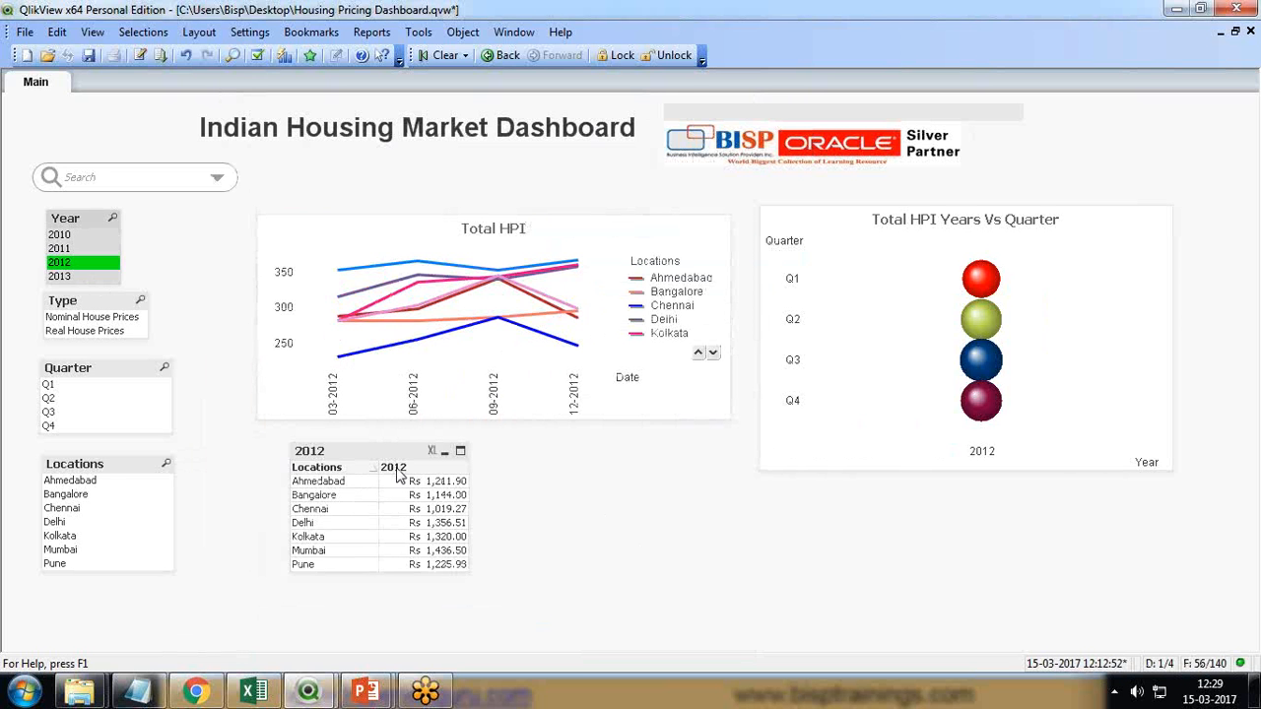
pyautogui.click(59, 248)
pyautogui.click(60, 234)
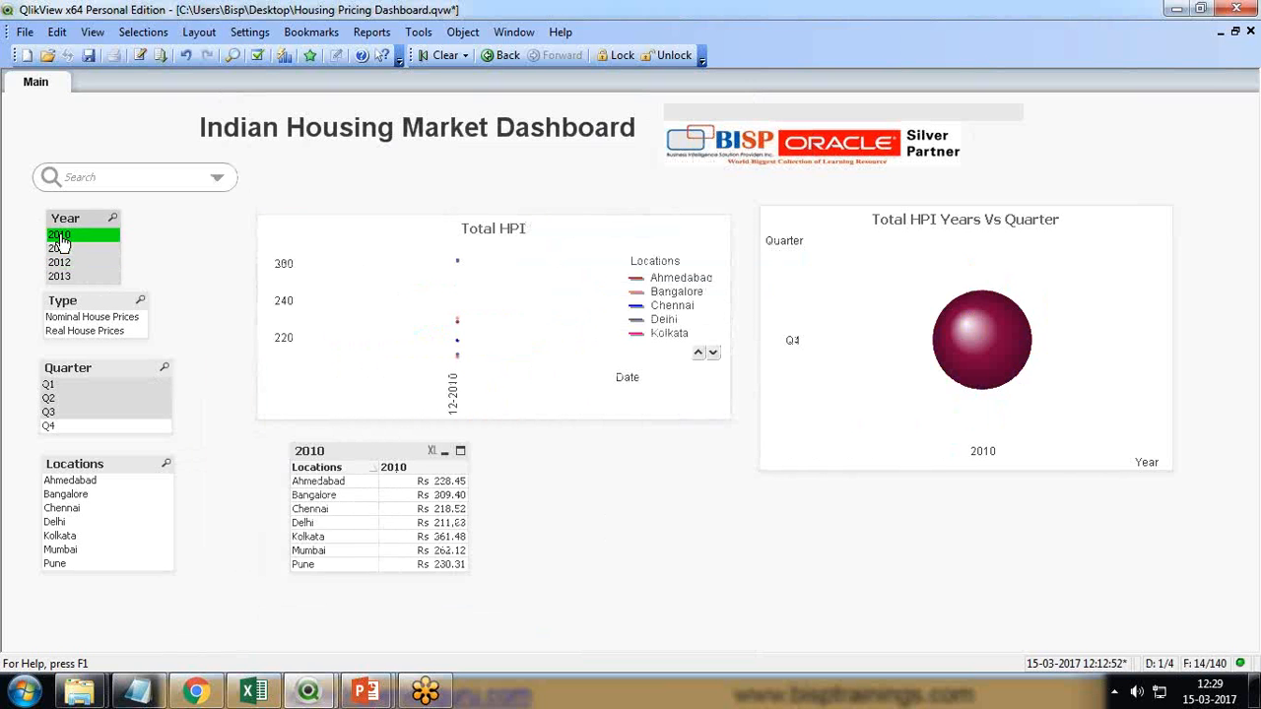
pyautogui.click(439, 61)
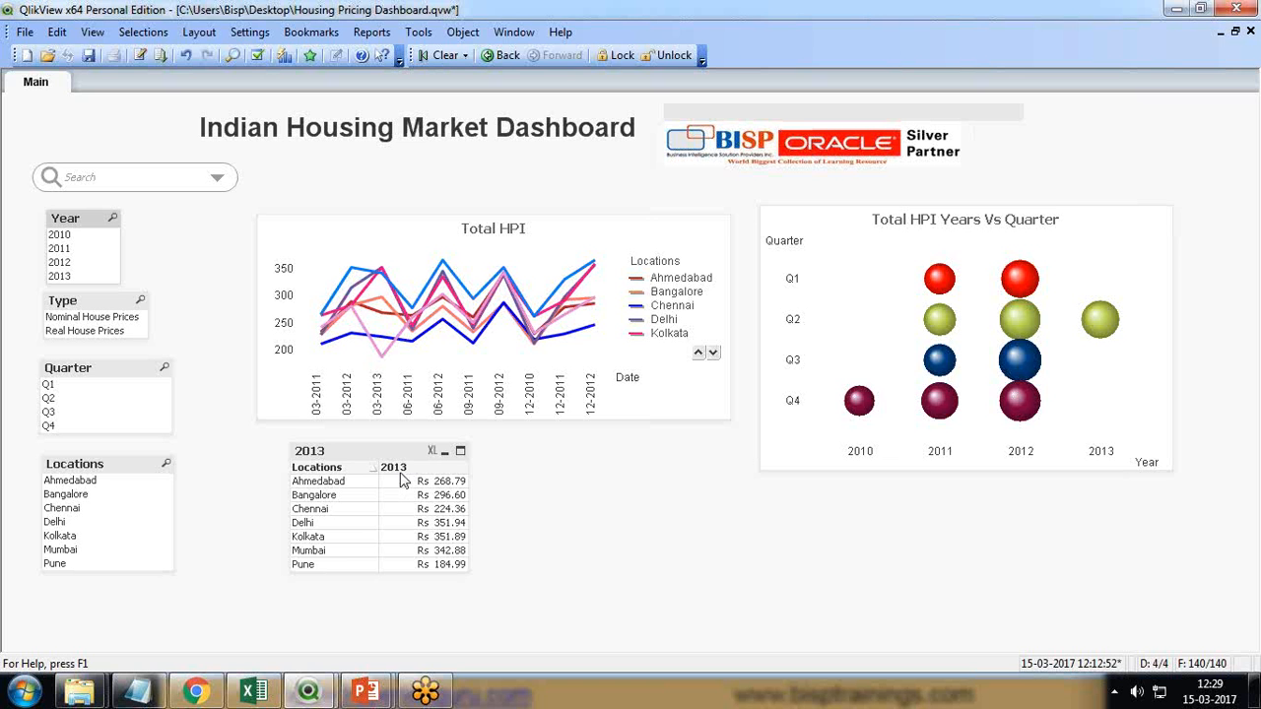
# Remove the blank lines above the formula of the table's Max(Year) expression and copy the whole formula
pyautogui.rightClick(359, 448)
pyautogui.click(395, 167)
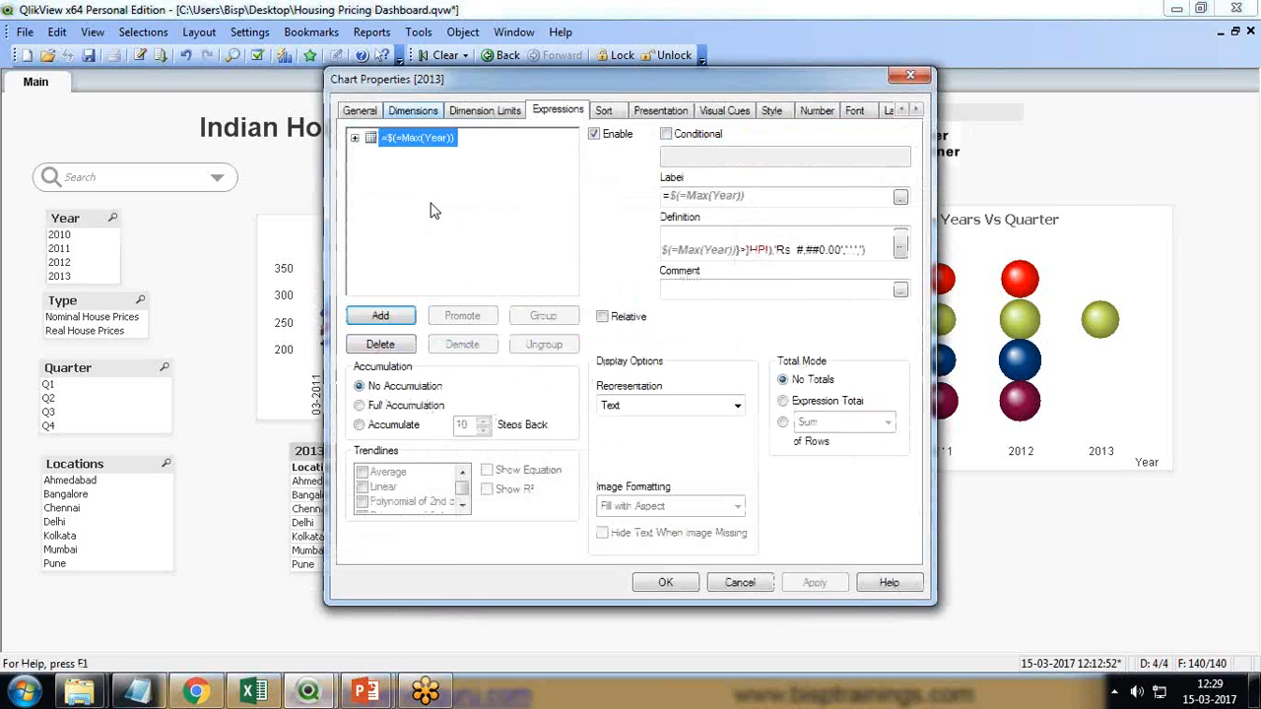
pyautogui.moveTo(438, 87); pyautogui.dragTo(345, 104)
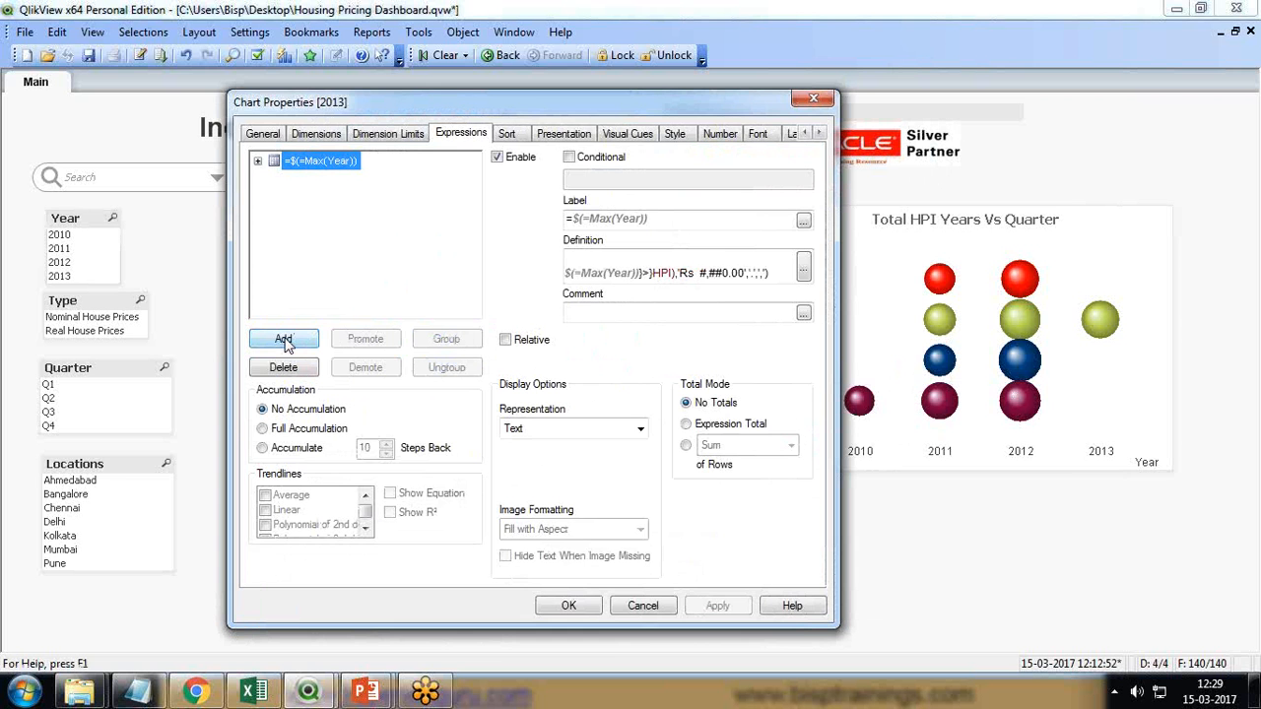
pyautogui.click(804, 268)
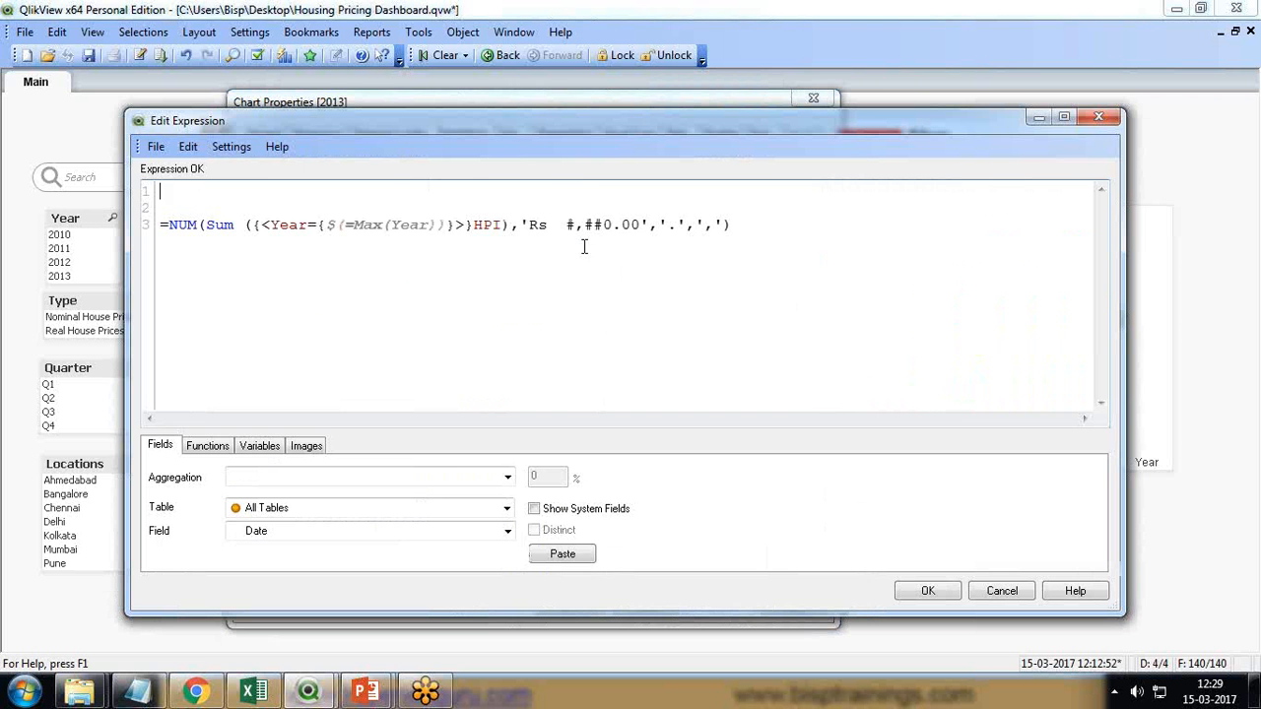
pyautogui.click(276, 194)
pyautogui.press('Delete')
pyautogui.press('Delete')
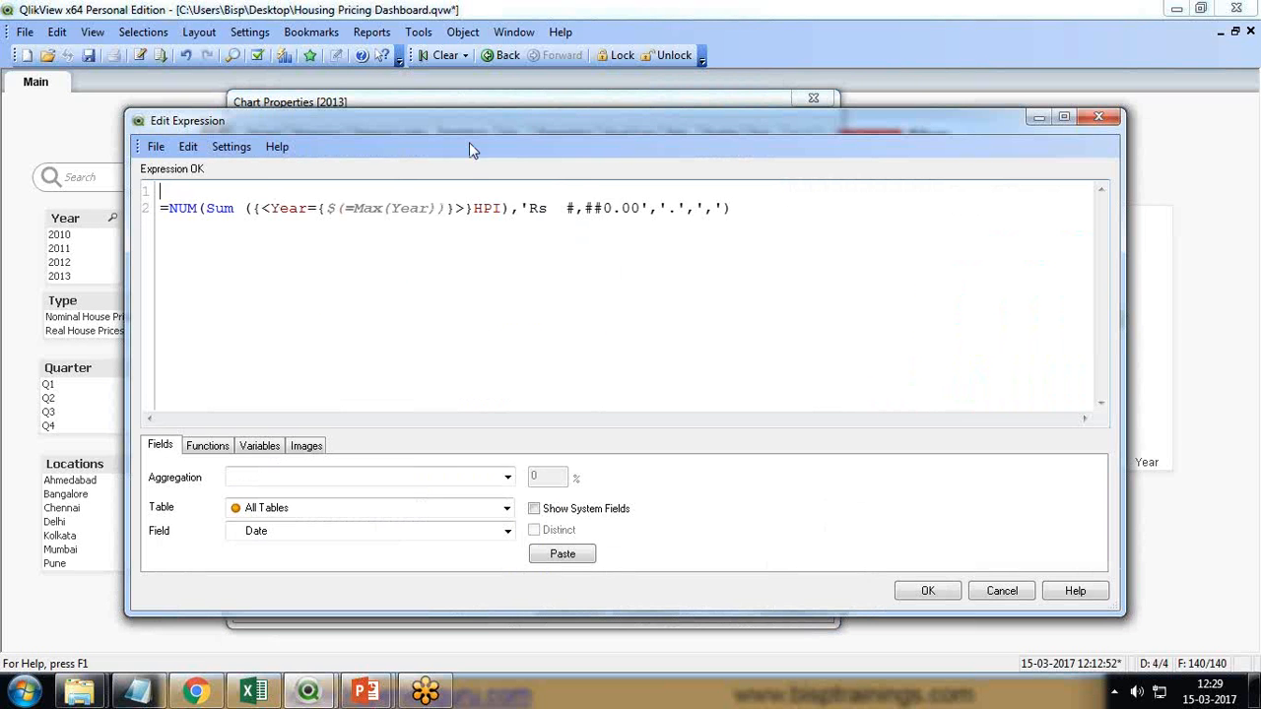
pyautogui.moveTo(746, 194); pyautogui.dragTo(113, 194)
pyautogui.hotkey('ctrl', 'c')
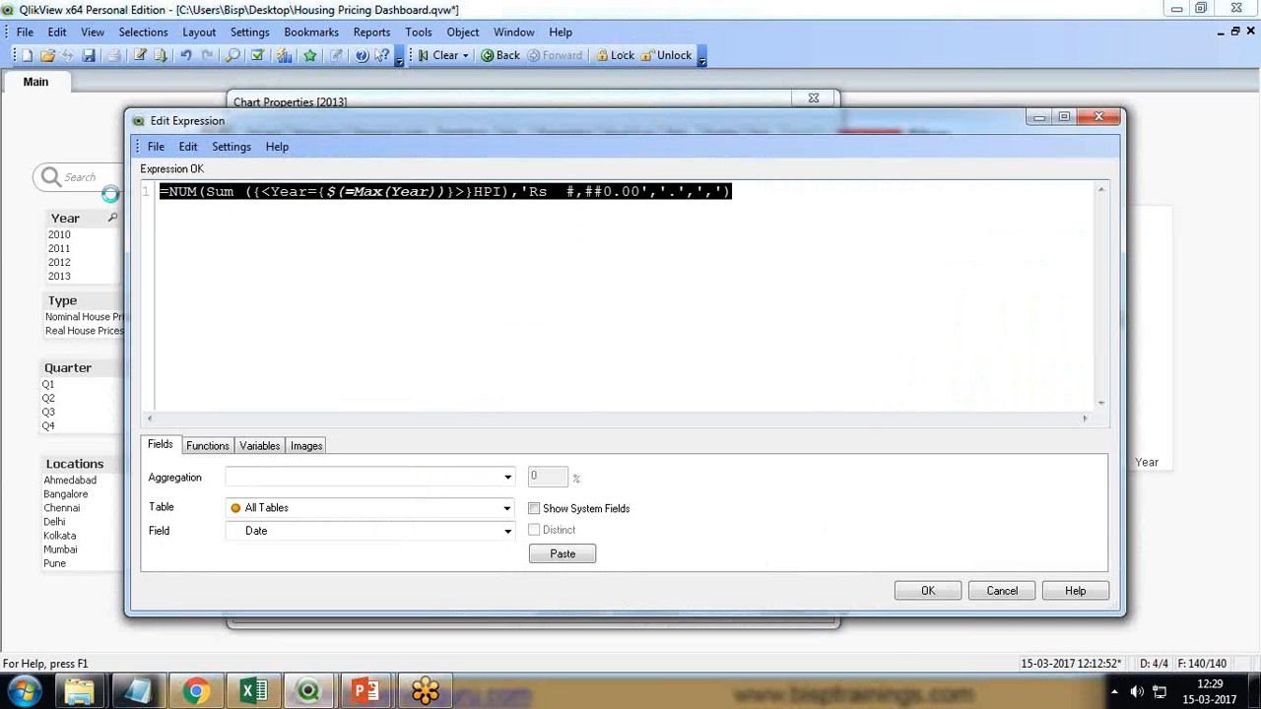
pyautogui.click(944, 592)
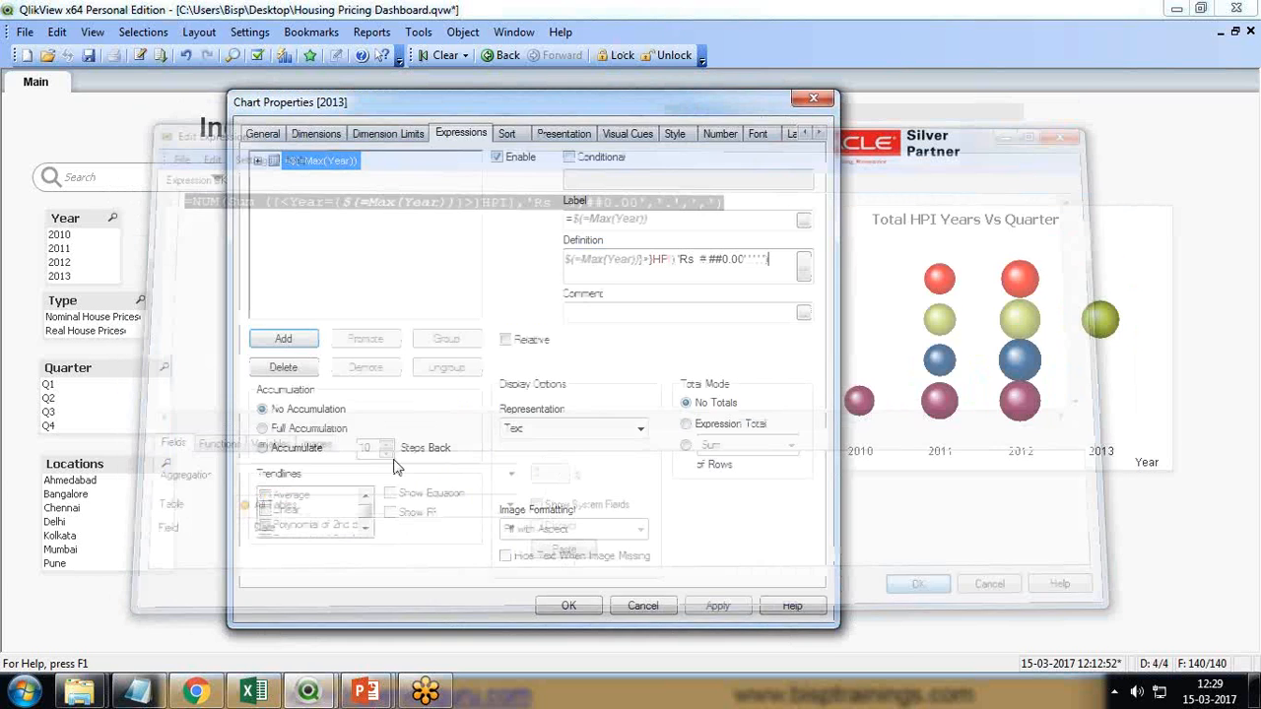
# Add a second expression from the copied formula, changing its year set to $(=Max(Year)-1)
pyautogui.click(283, 338)
pyautogui.hotkey('ctrl', 'v')
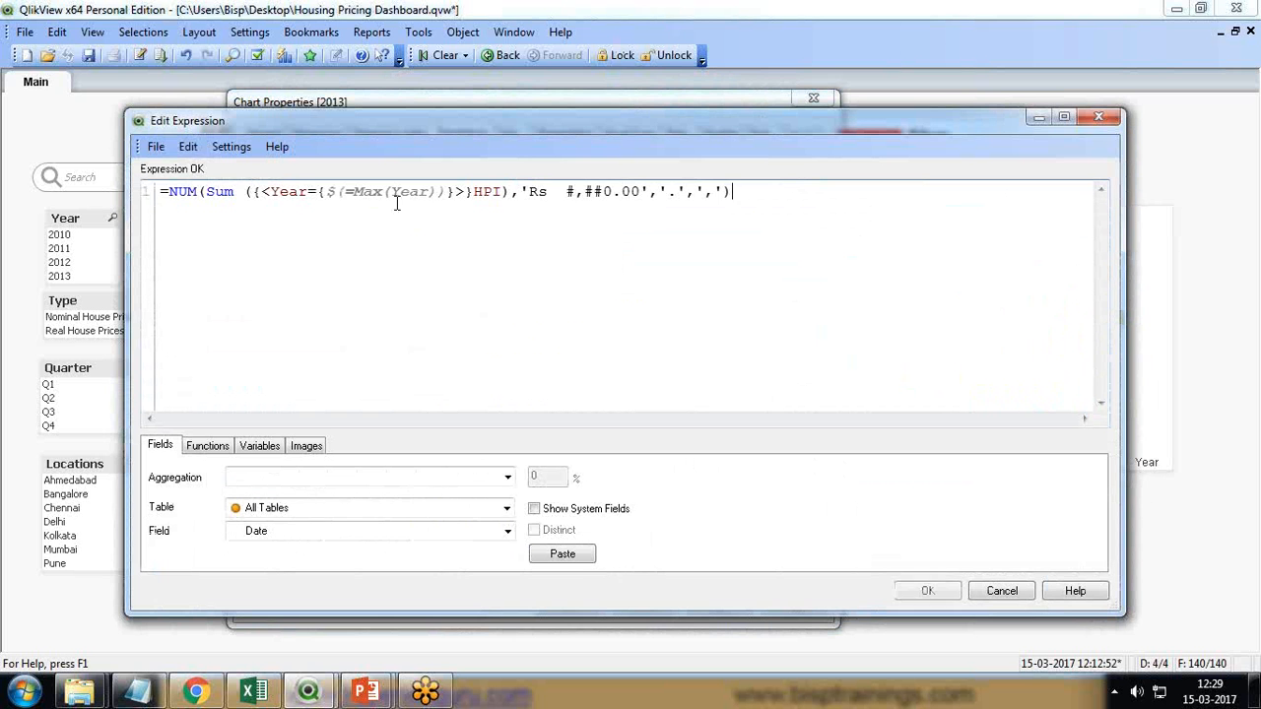
pyautogui.click(448, 191)
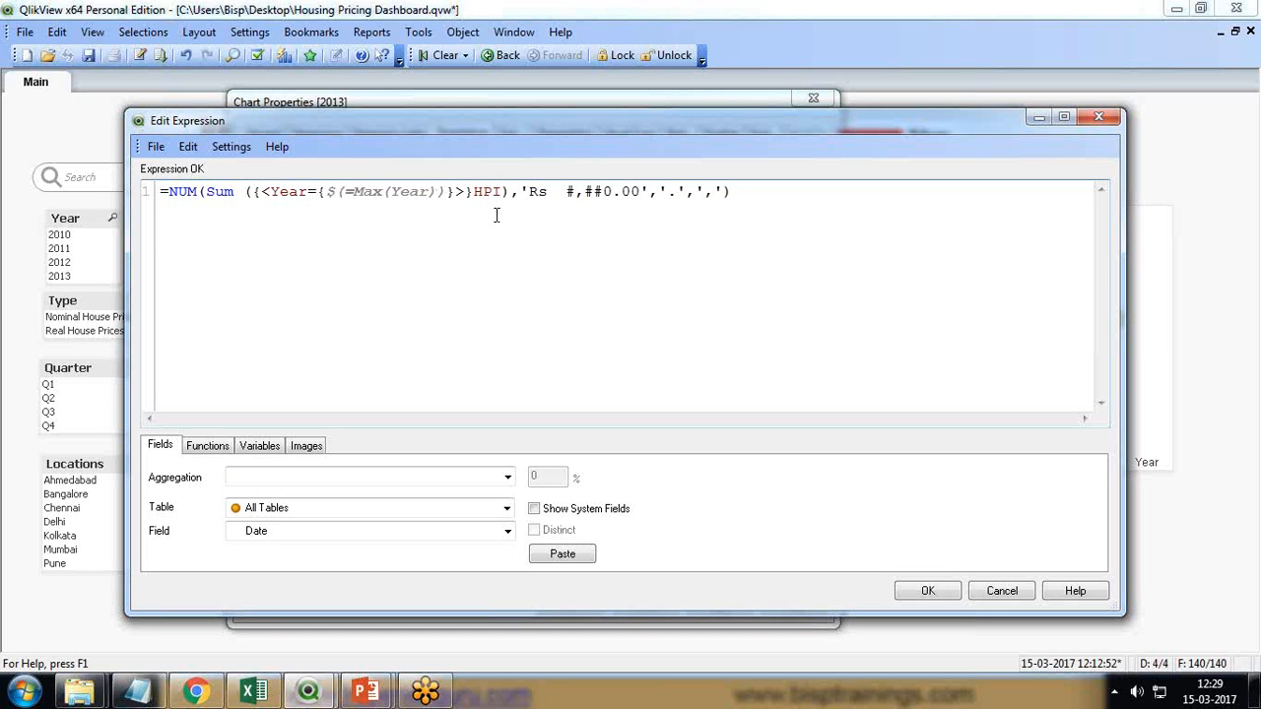
pyautogui.write('-1')
pyautogui.click(928, 590)
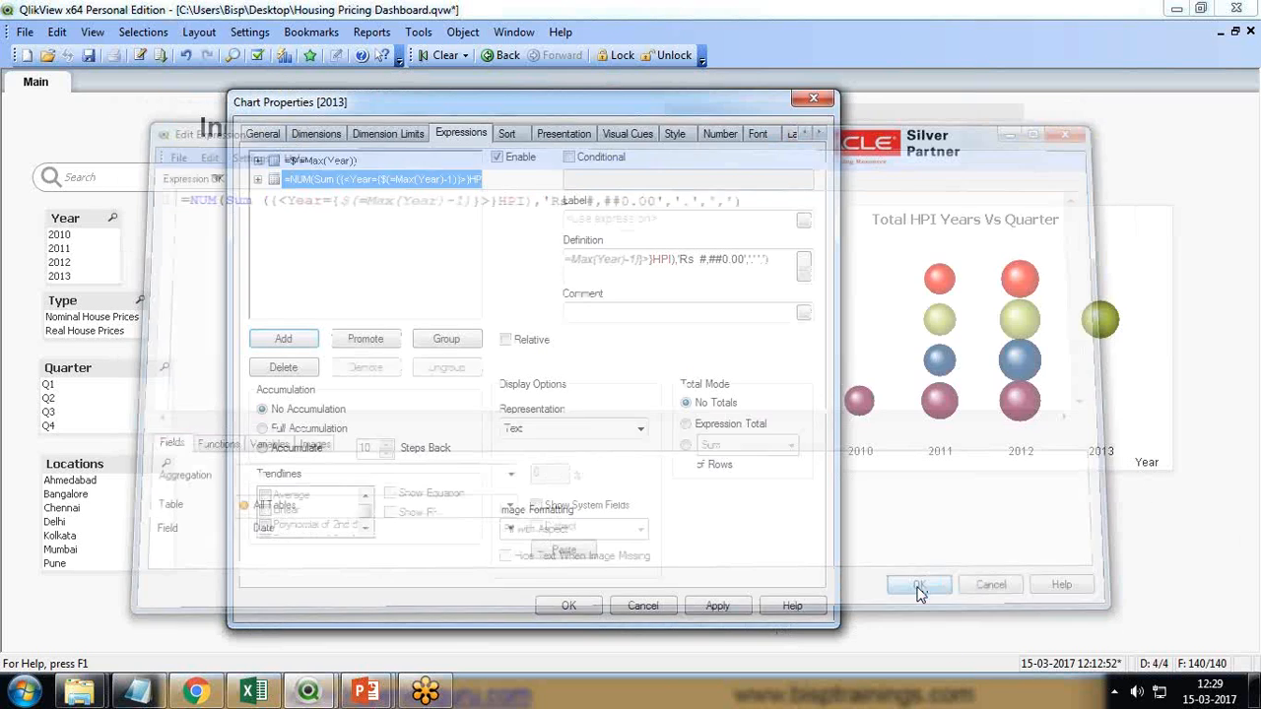
# Label the second expression =$(=Max(Year)-1), based on the first expression's label
pyautogui.click(313, 162)
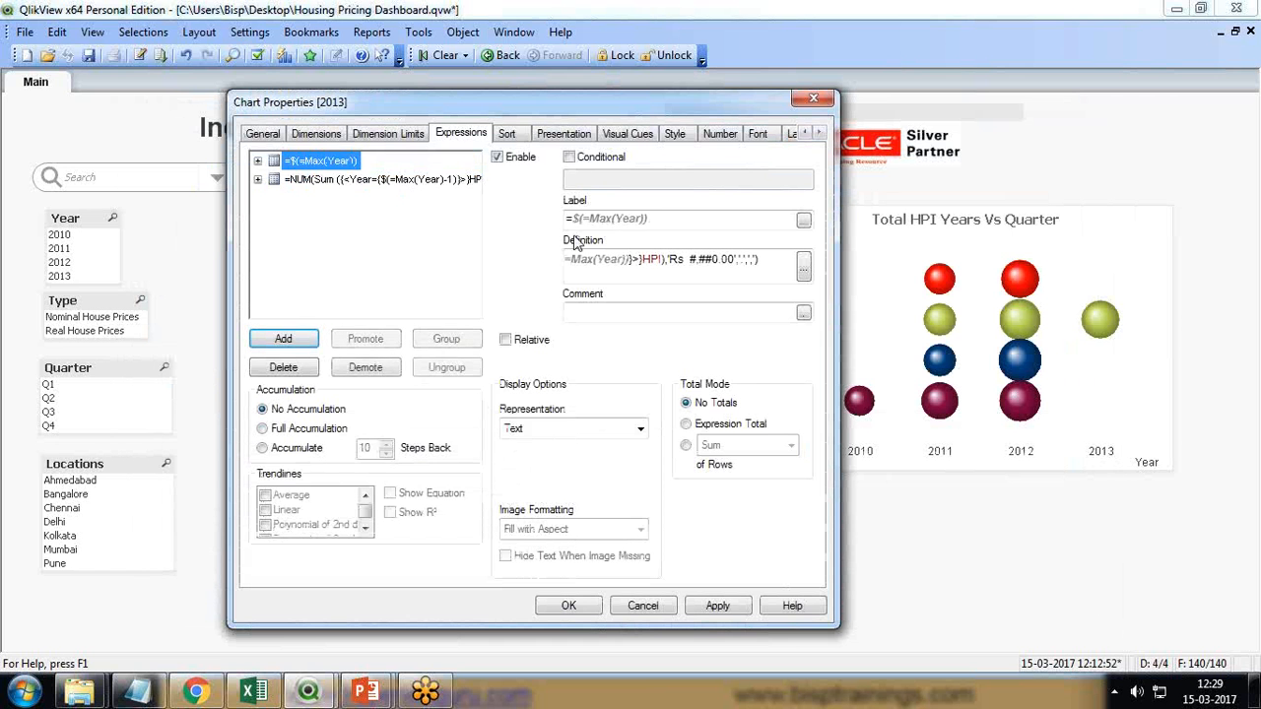
pyautogui.moveTo(668, 228); pyautogui.dragTo(451, 218)
pyautogui.hotkey('ctrl', 'c')
pyautogui.click(340, 180)
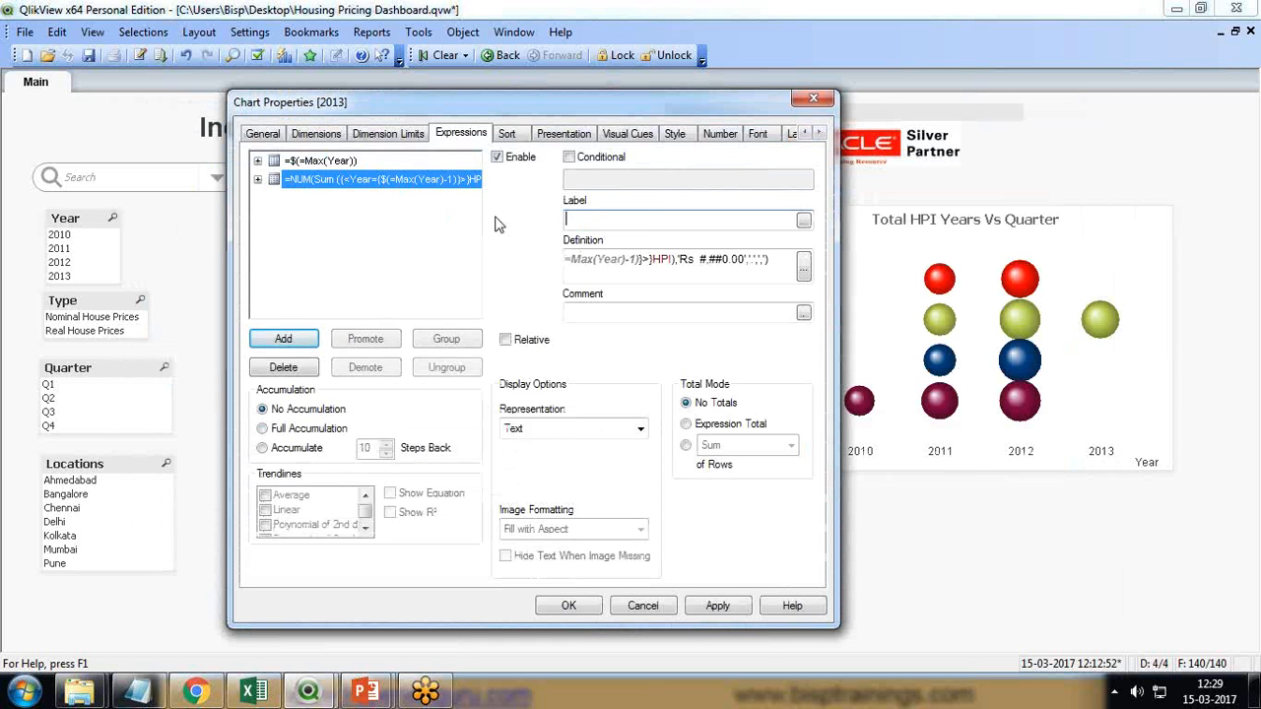
pyautogui.hotkey('ctrl', 'v')
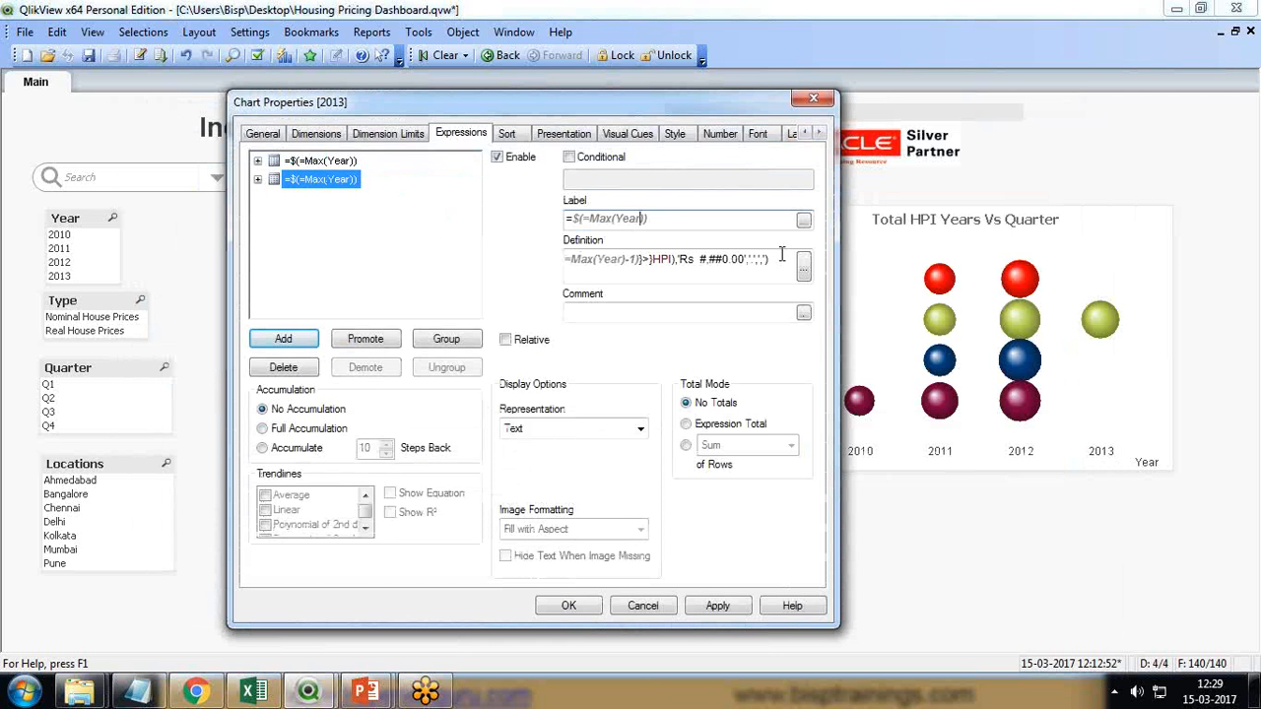
pyautogui.write('-1')
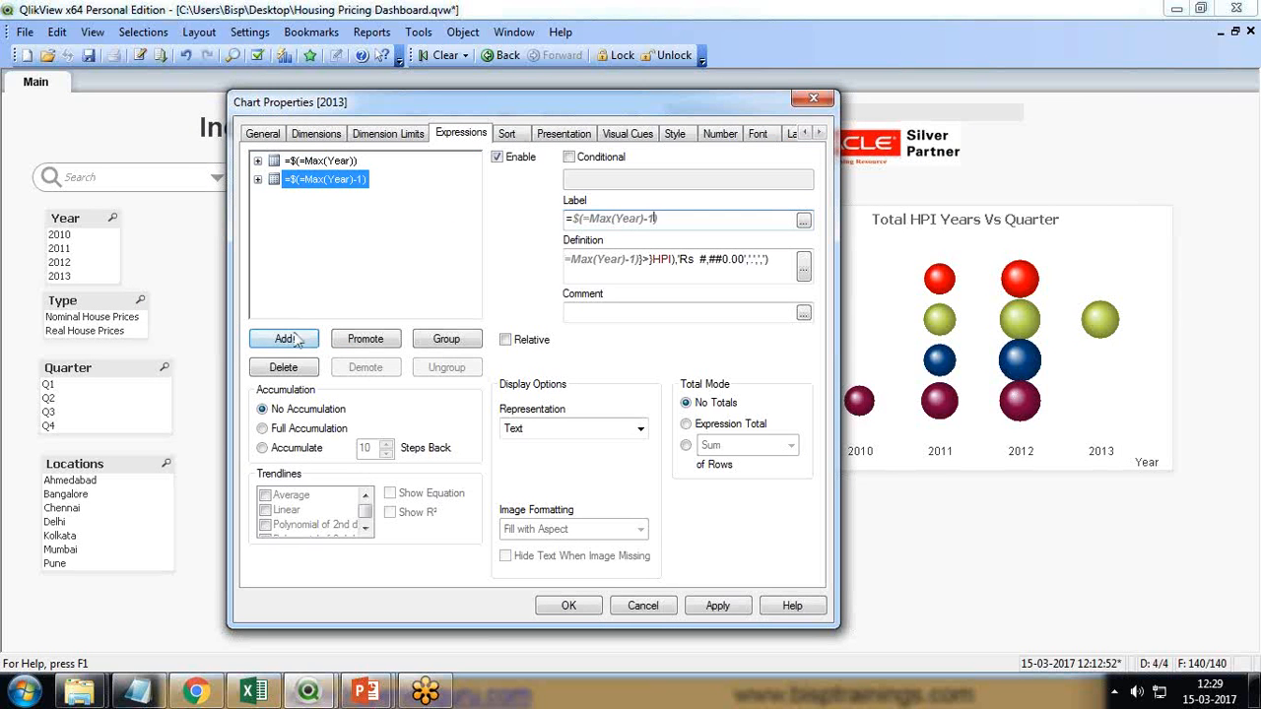
pyautogui.click(286, 337)
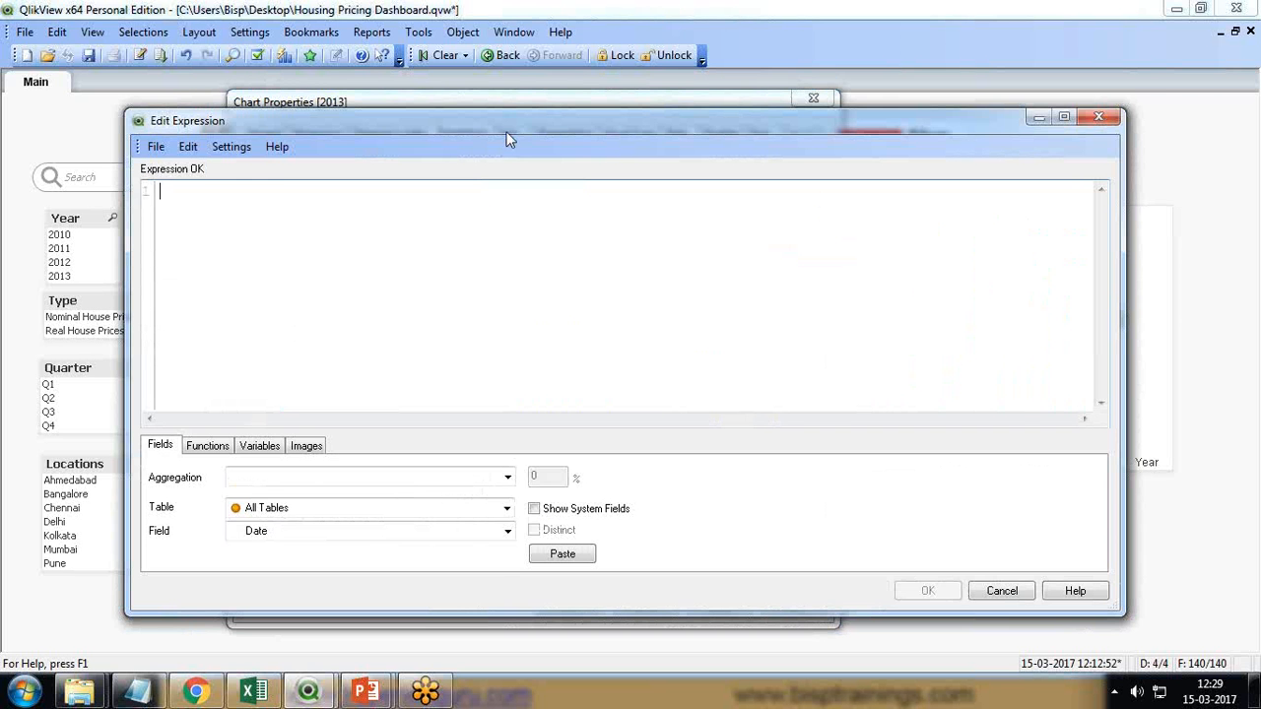
pyautogui.hotkey('ctrl', 'v')
pyautogui.hotkey('ctrl', 'a')
pyautogui.press('Delete')
pyautogui.moveTo(451, 124); pyautogui.dragTo(77, 179)
pyautogui.click(716, 177)
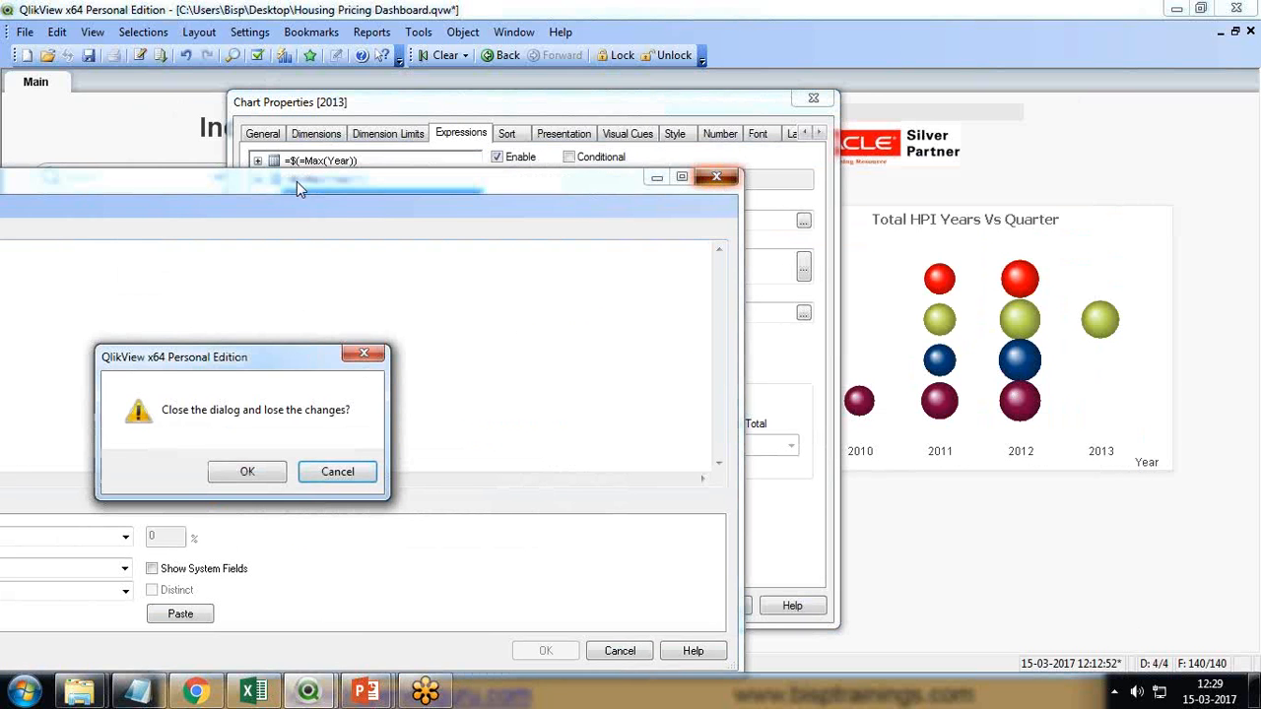
pyautogui.click(248, 471)
# Copy the full formula of the Max(Year)-1 expression
pyautogui.click(325, 178)
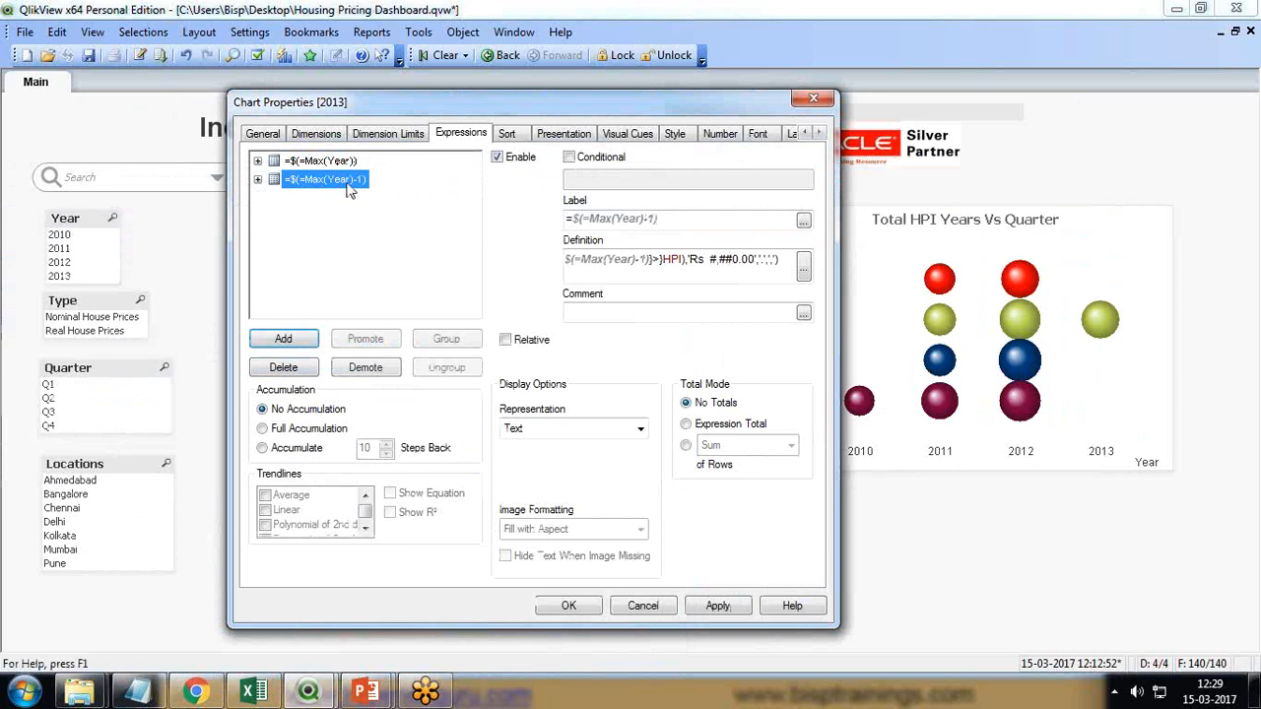
pyautogui.moveTo(783, 261); pyautogui.dragTo(464, 273)
pyautogui.click(802, 266)
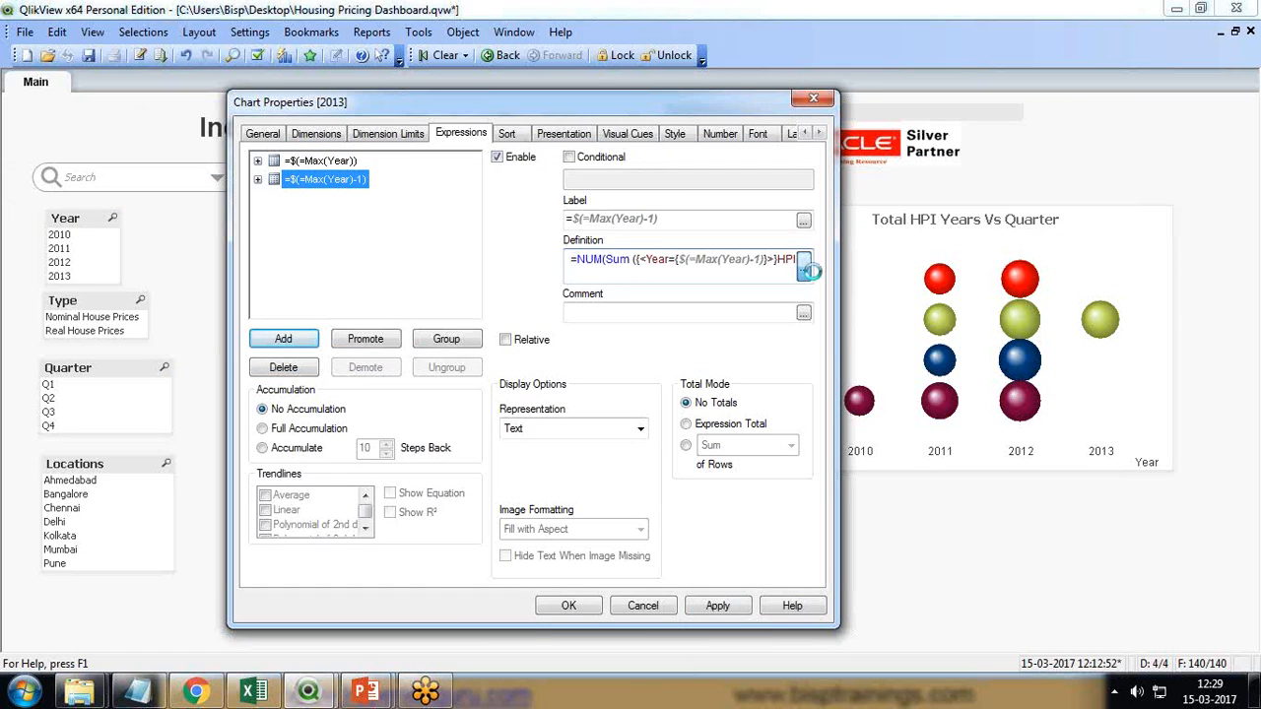
pyautogui.hotkey('ctrl', 'a')
pyautogui.hotkey('ctrl', 'c')
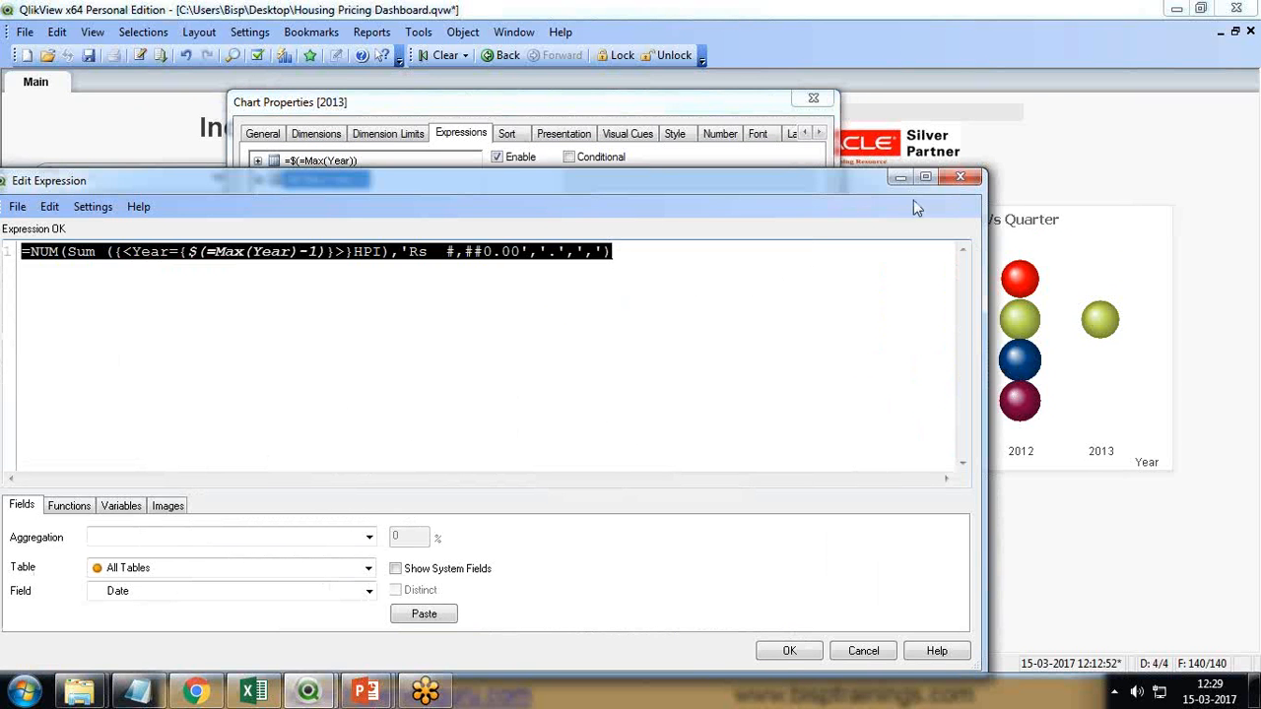
pyautogui.click(959, 176)
# Add a third expression from the copied formula, changing its year set to $(=Max(Year)-2)
pyautogui.click(285, 338)
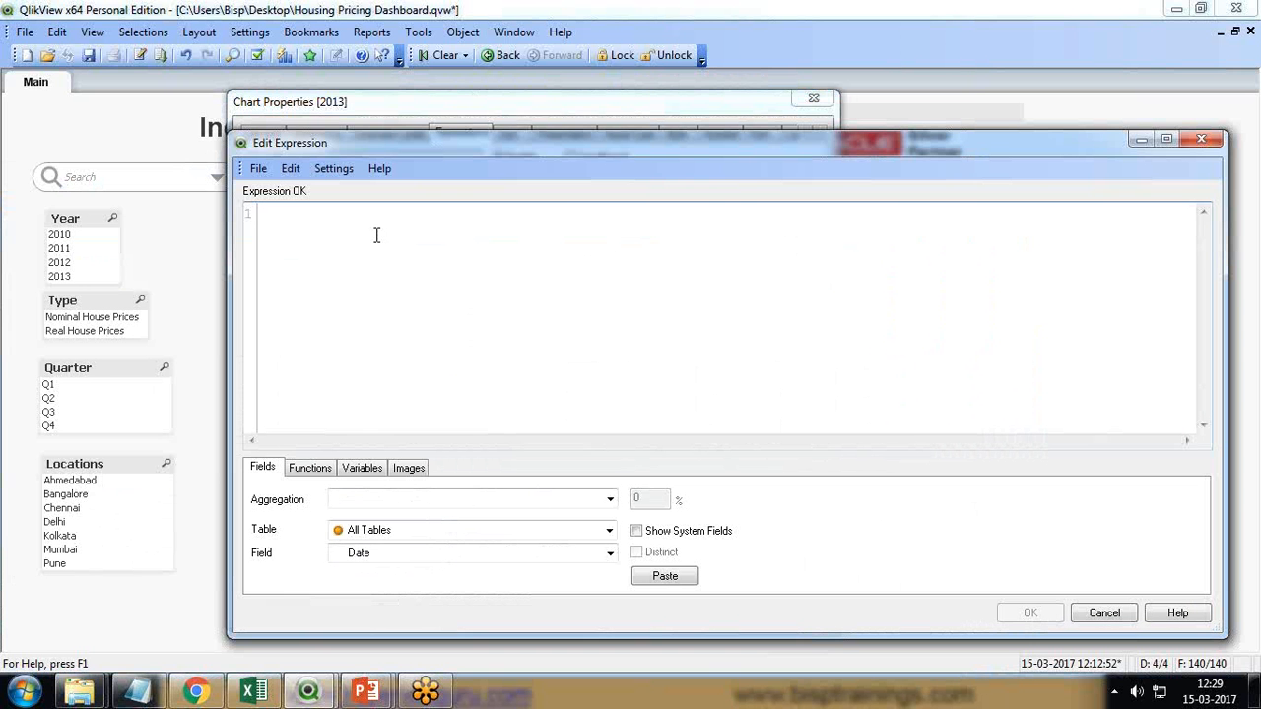
pyautogui.hotkey('ctrl', 'v')
pyautogui.press('BackSpace')
pyautogui.write('2')
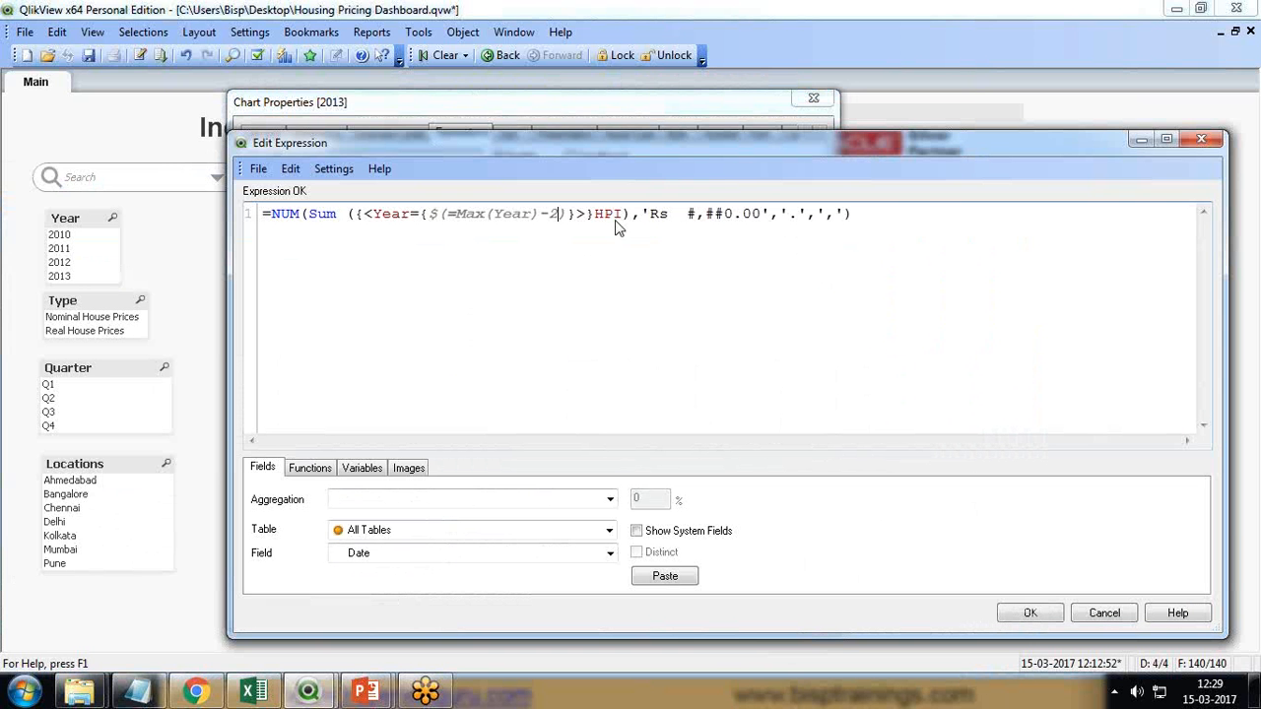
pyautogui.click(1024, 613)
# Label the third expression =$(=Max(Year)-2) and accept the chart properties
pyautogui.click(330, 179)
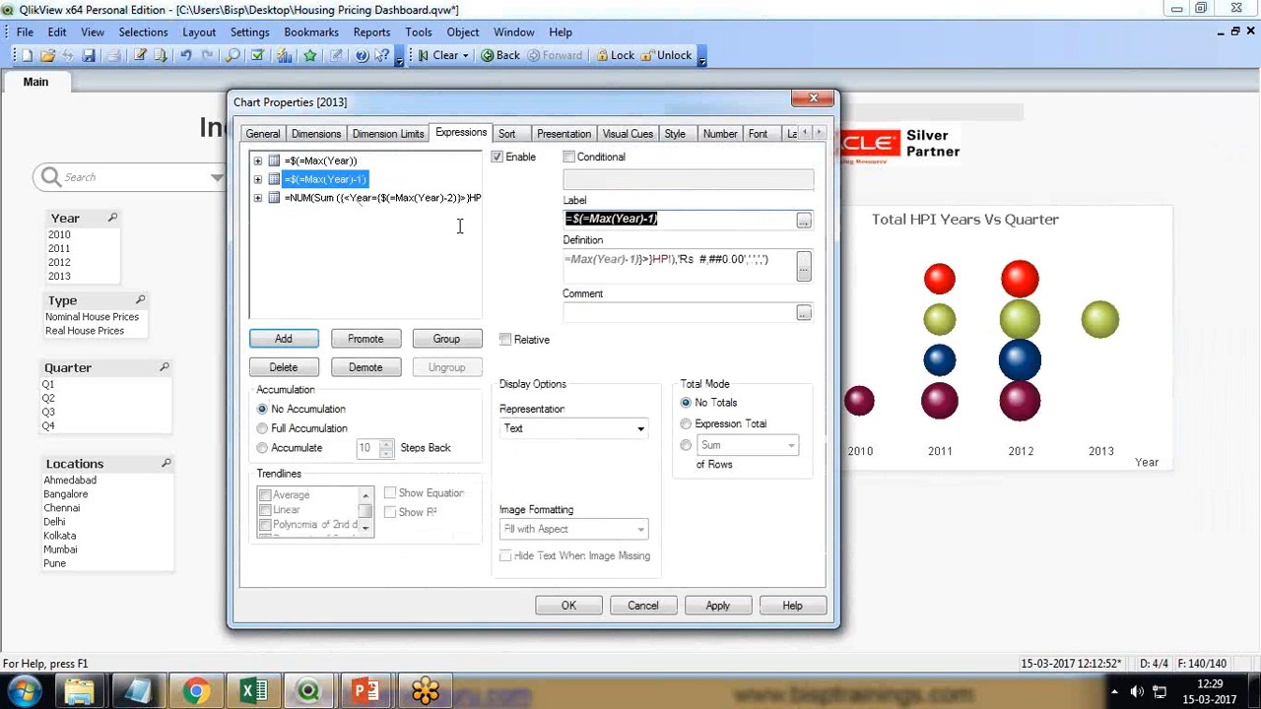
pyautogui.click(345, 198)
pyautogui.click(608, 218)
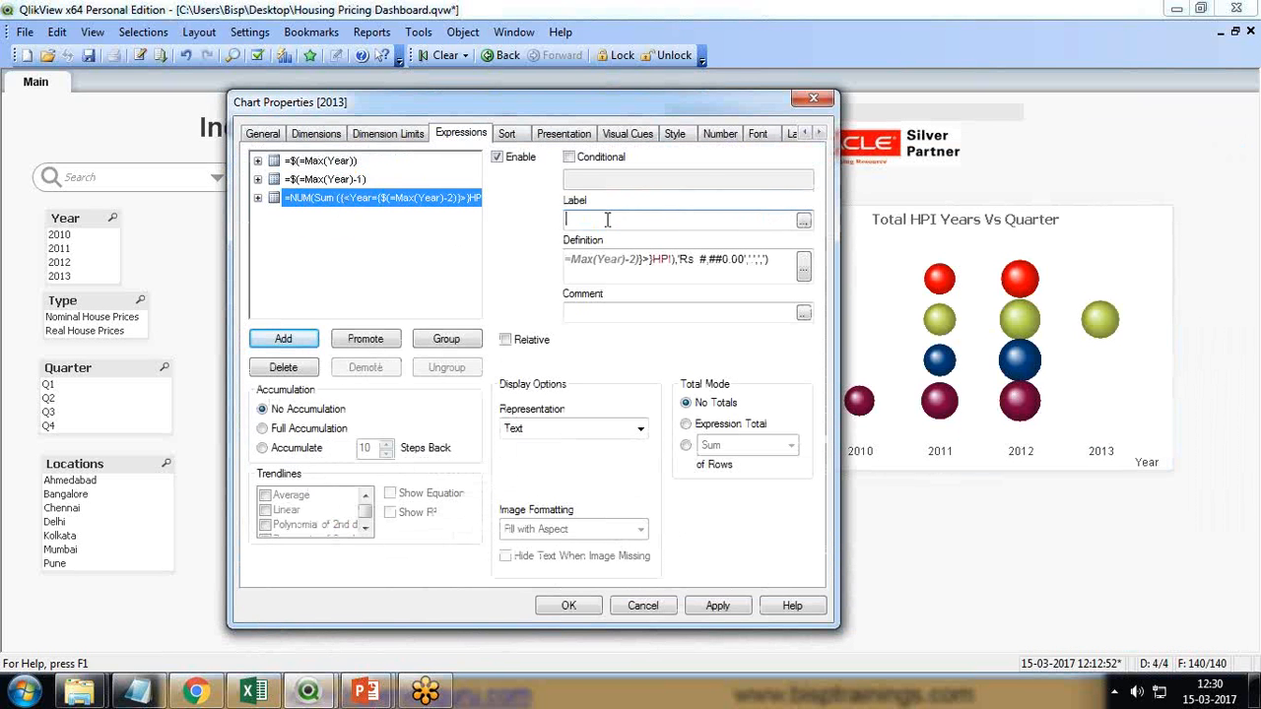
pyautogui.write('=$(=Max(Year)-1)')
pyautogui.write('2')
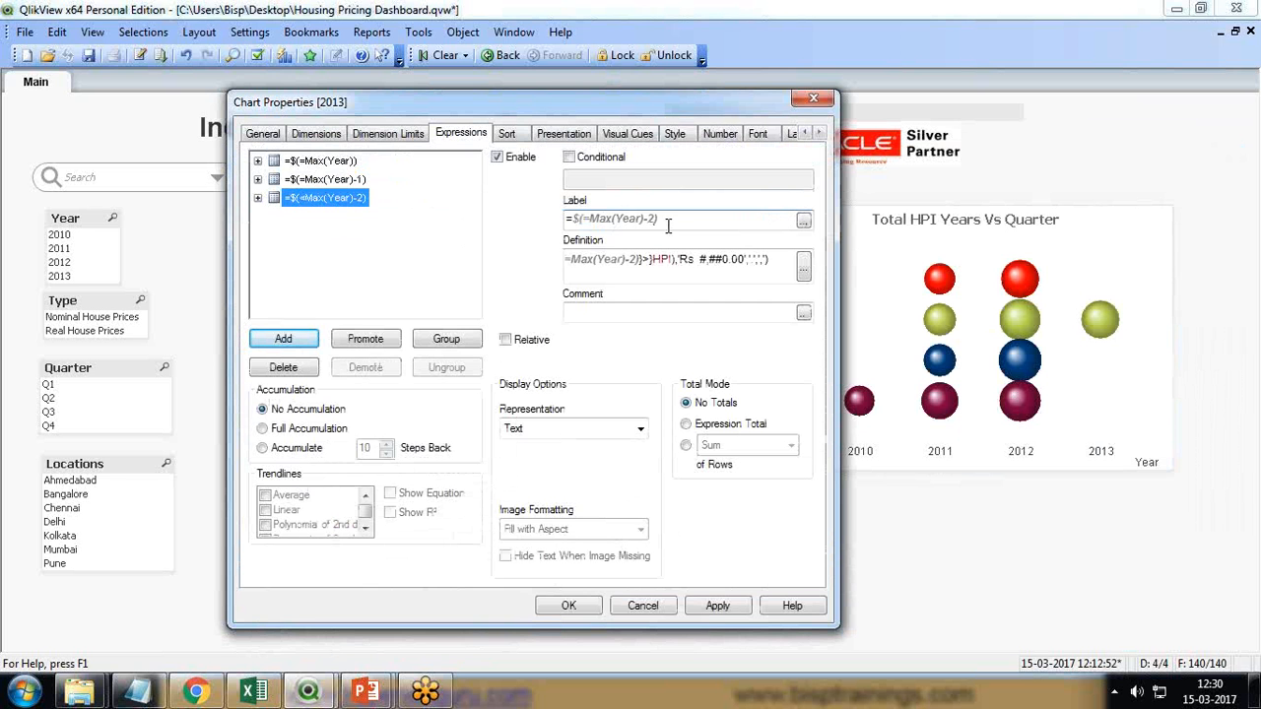
pyautogui.click(568, 605)
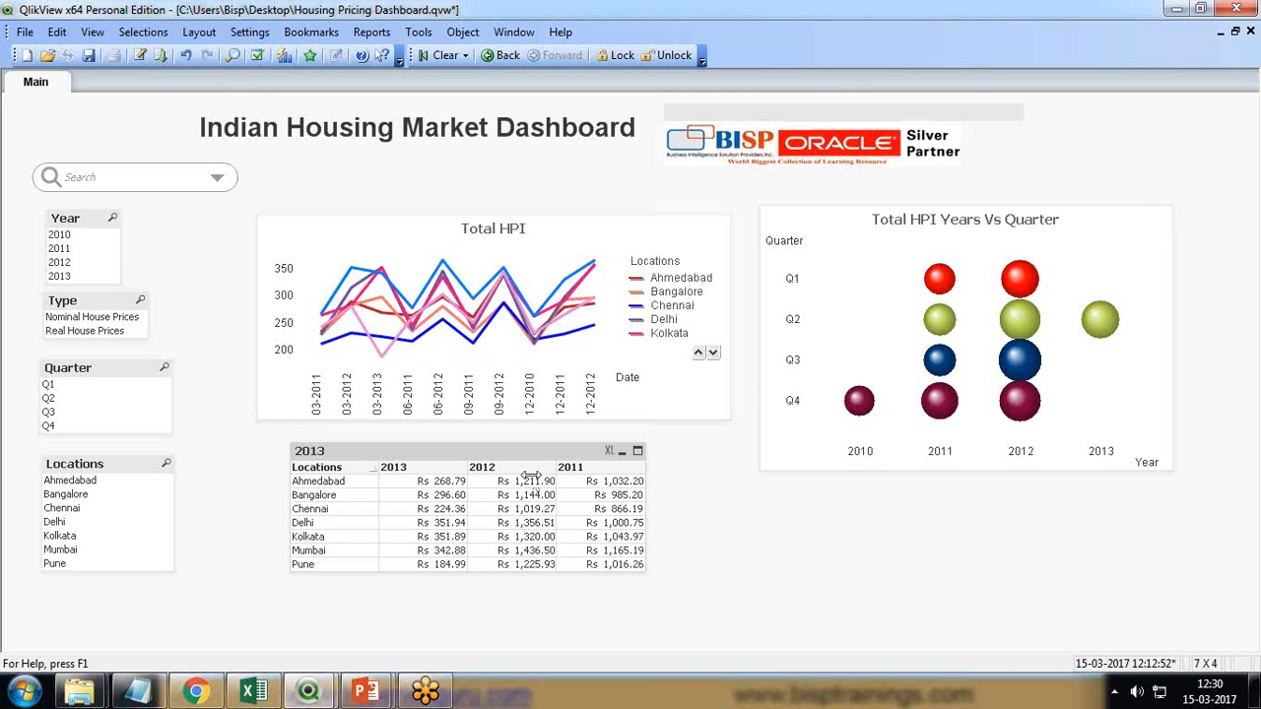
# Check the three year columns of the table with 2012 selected, and clear the selection
pyautogui.click(61, 263)
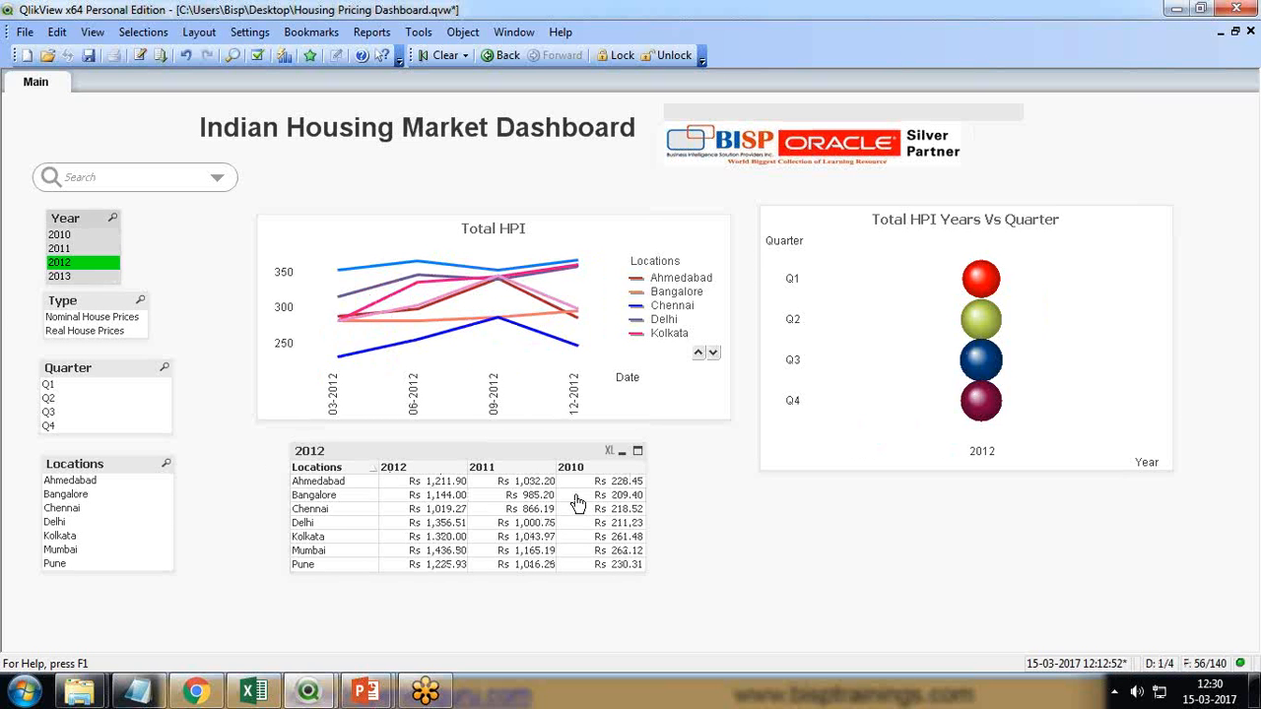
pyautogui.click(444, 56)
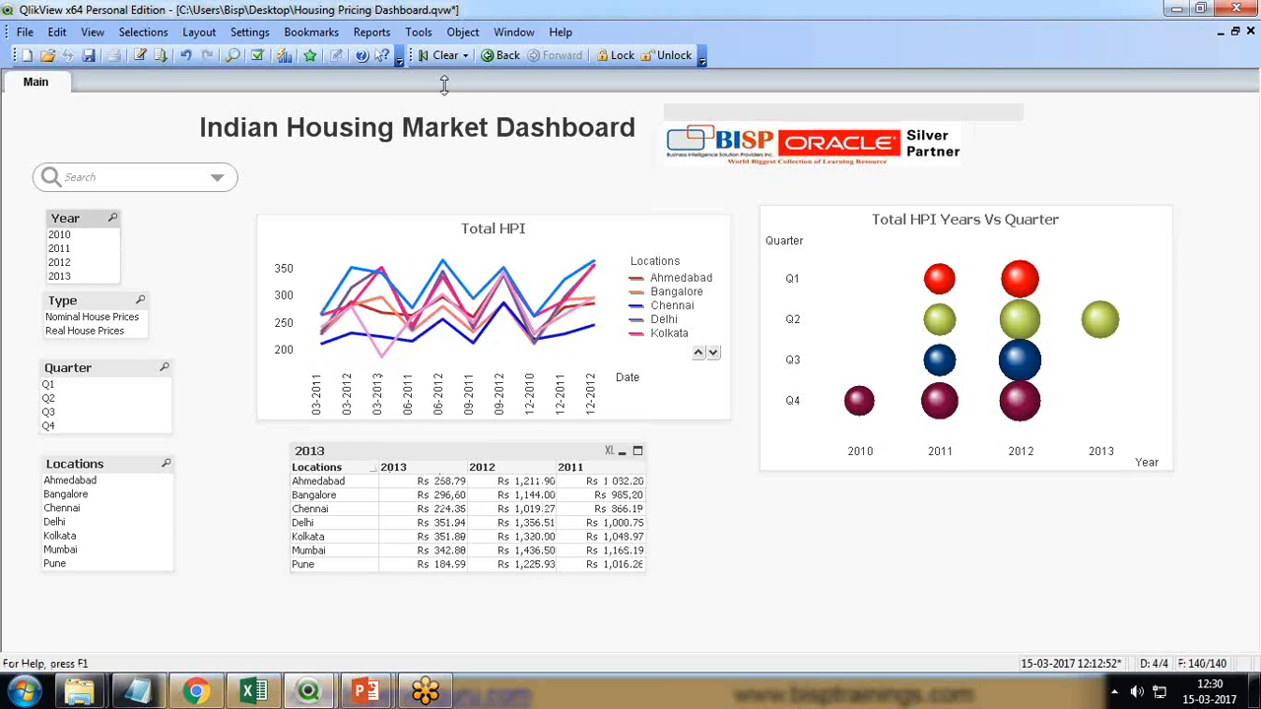
# Review the HPI table's presentation, style, visual cues, number, font and layout settings in its chart properties
pyautogui.rightClick(328, 453)
pyautogui.click(354, 174)
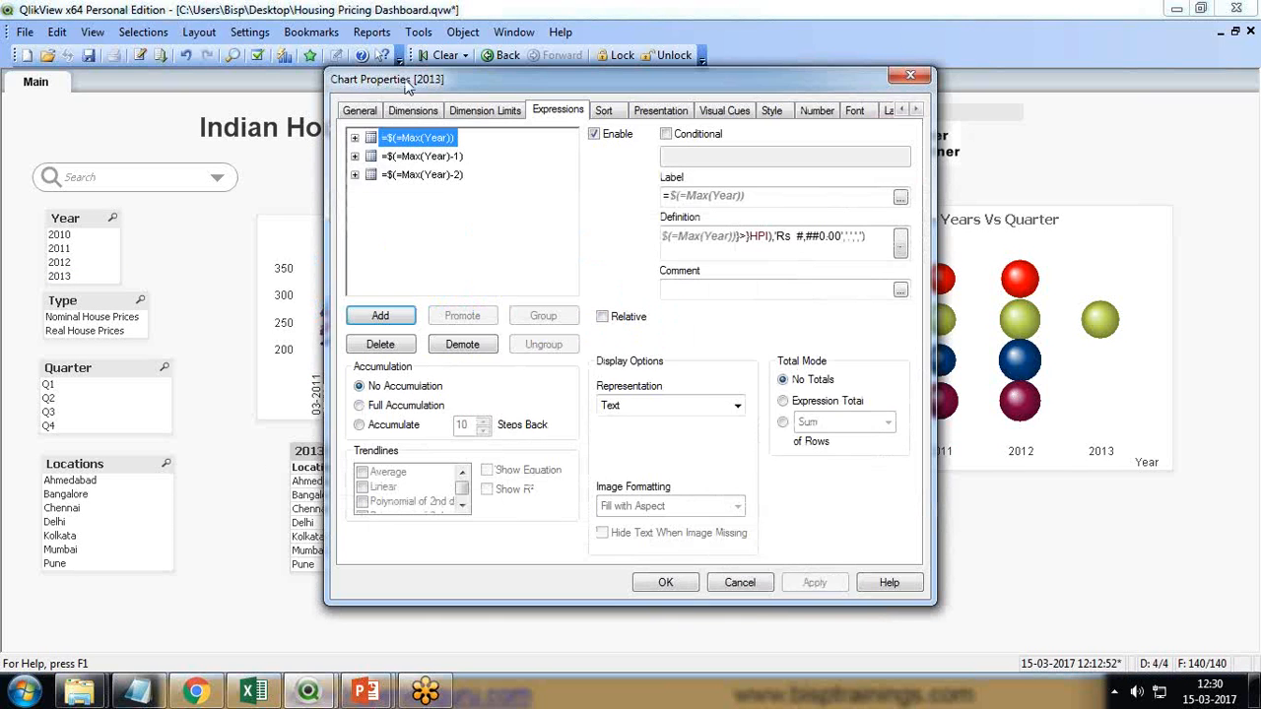
pyautogui.moveTo(408, 87); pyautogui.dragTo(198, 117)
pyautogui.click(459, 145)
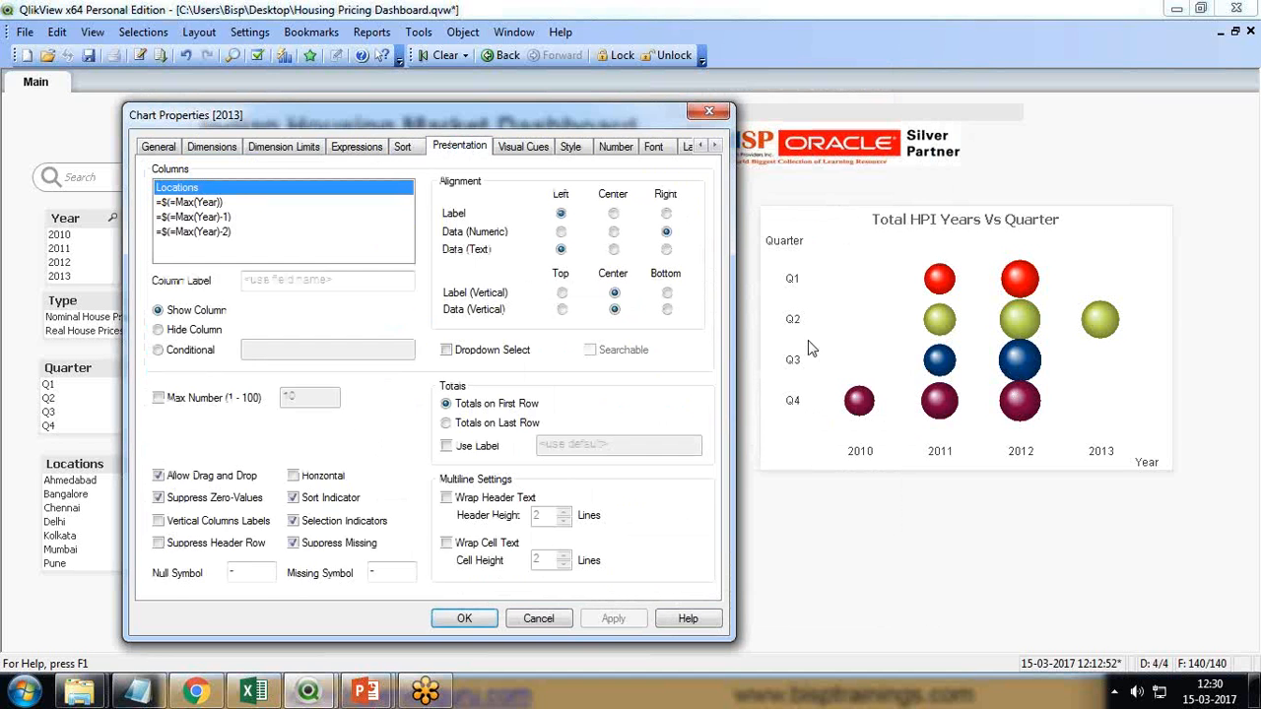
pyautogui.click(571, 148)
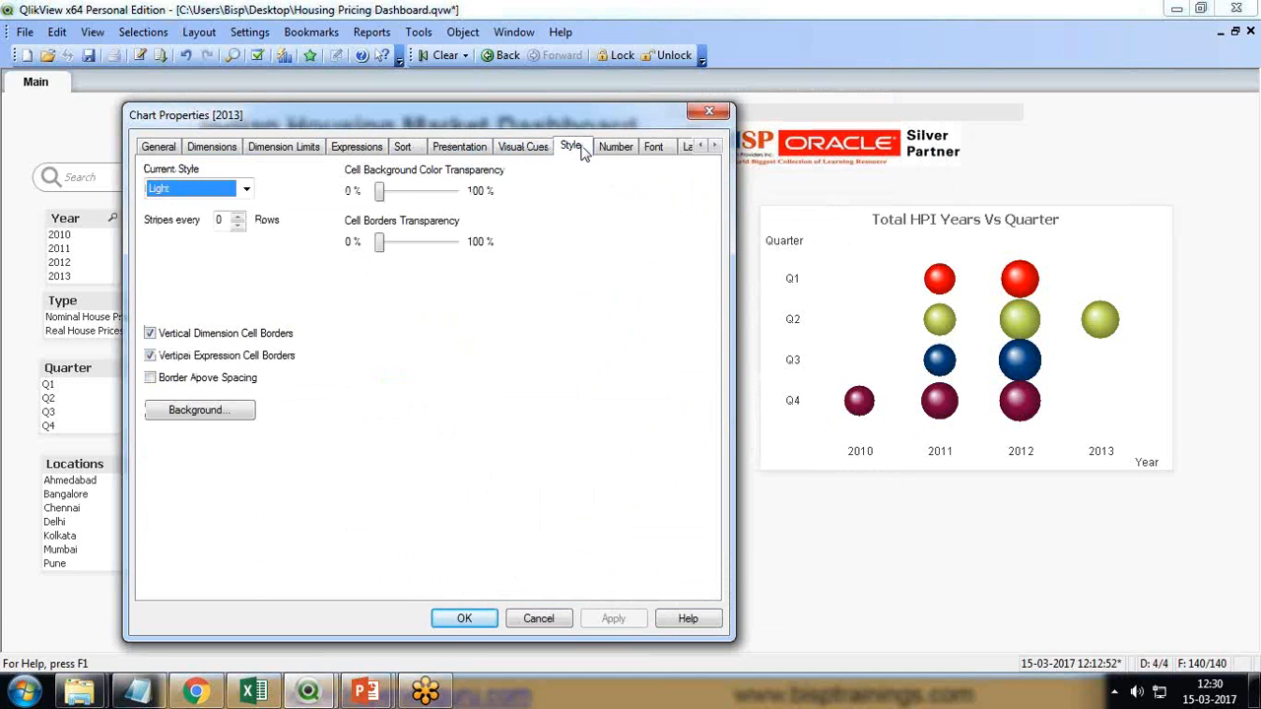
pyautogui.click(529, 148)
pyautogui.click(616, 147)
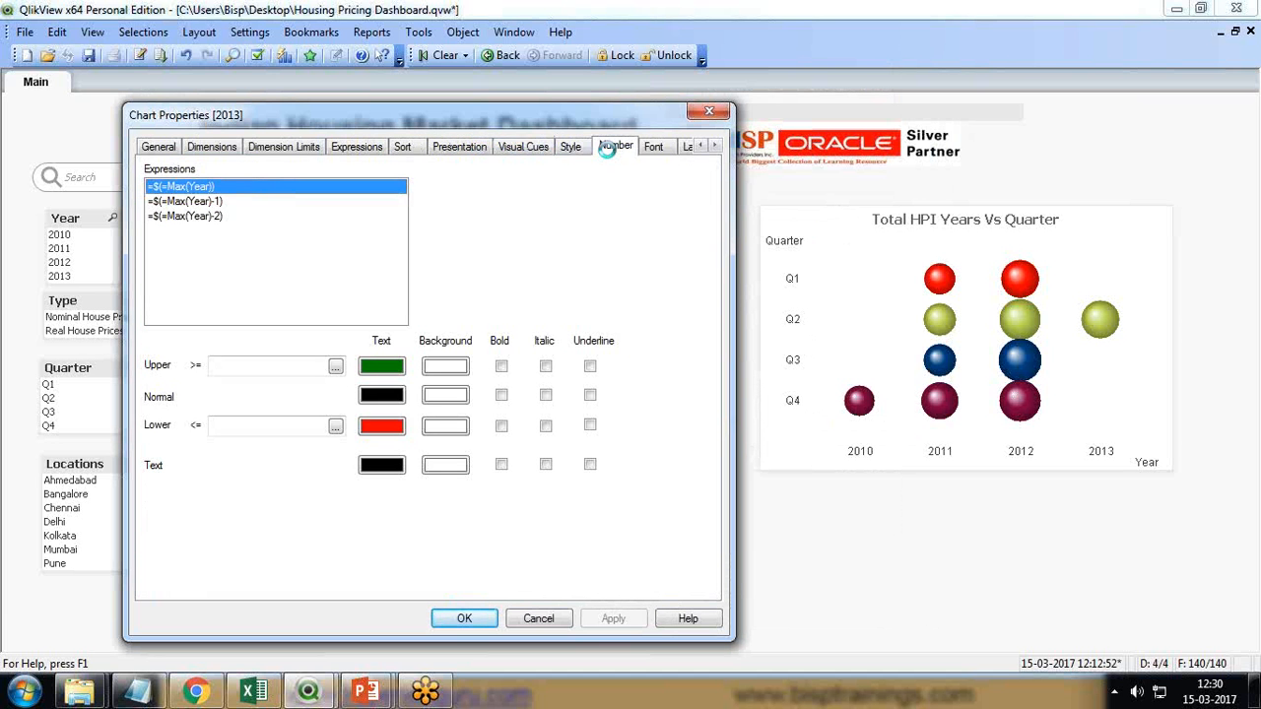
pyautogui.click(653, 147)
pyautogui.click(689, 147)
pyautogui.click(700, 146)
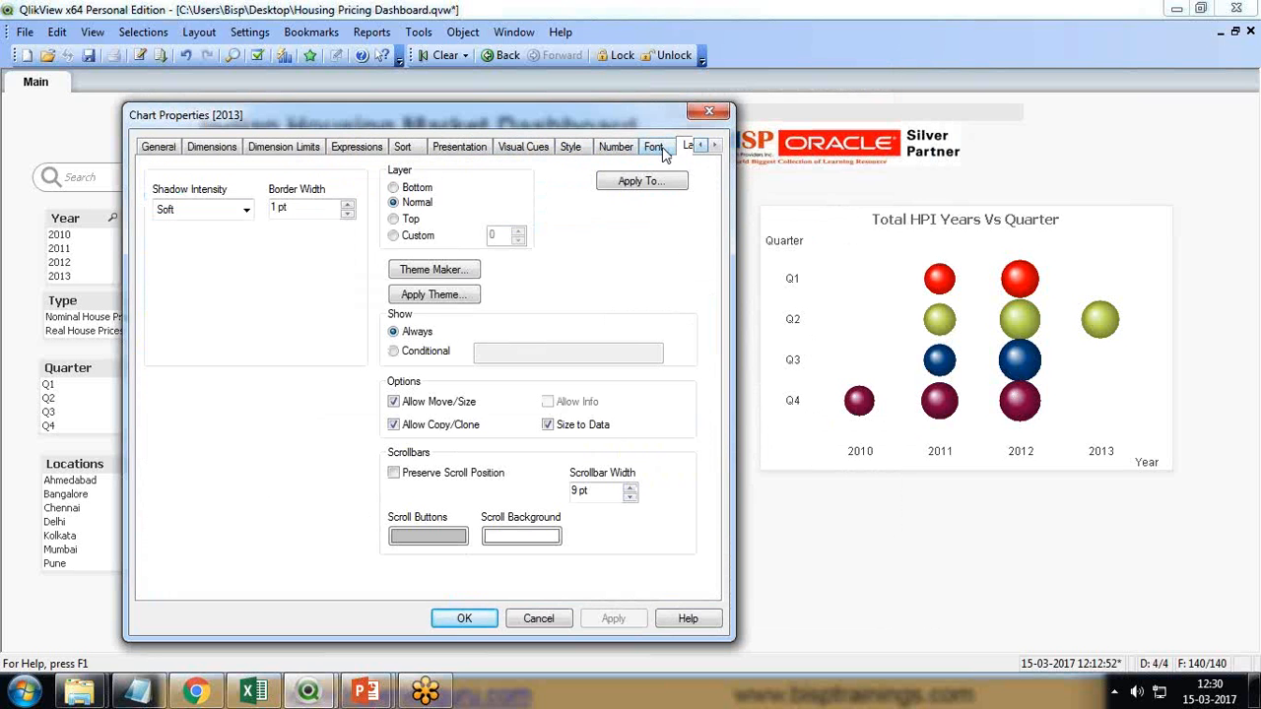
pyautogui.click(715, 146)
pyautogui.click(715, 146)
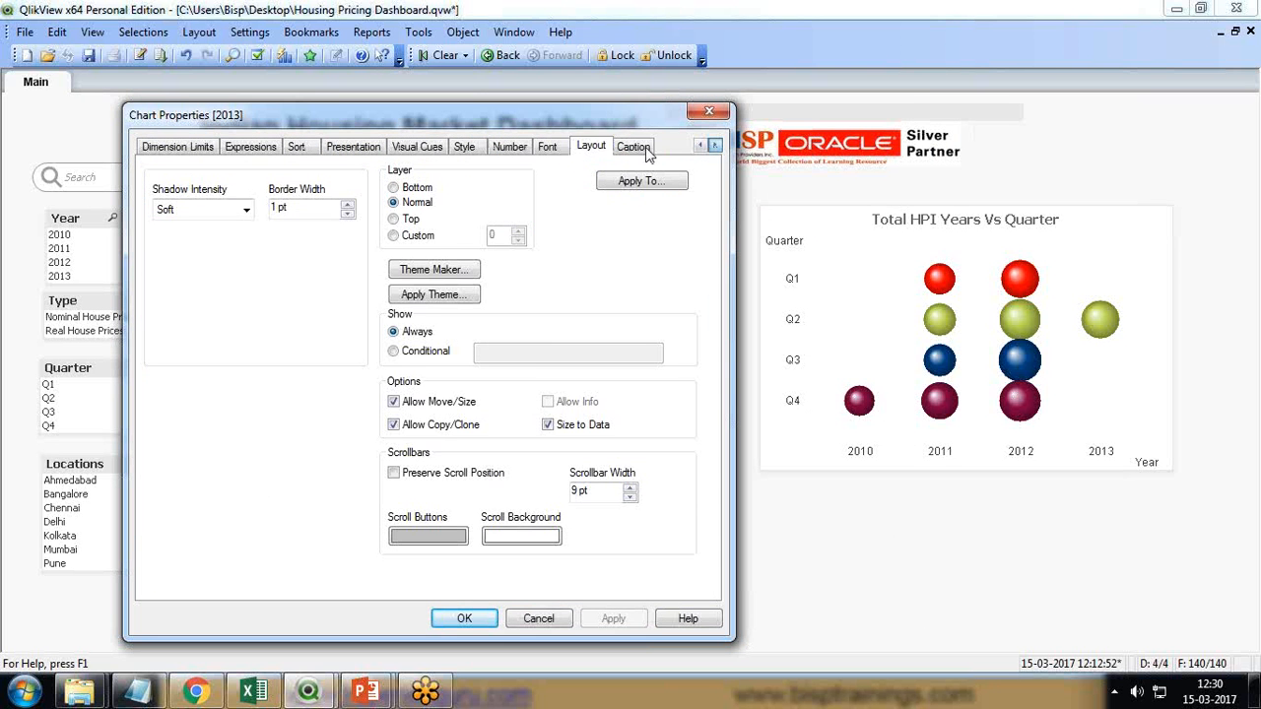
# Turn off the caption of the HPI table
pyautogui.click(633, 146)
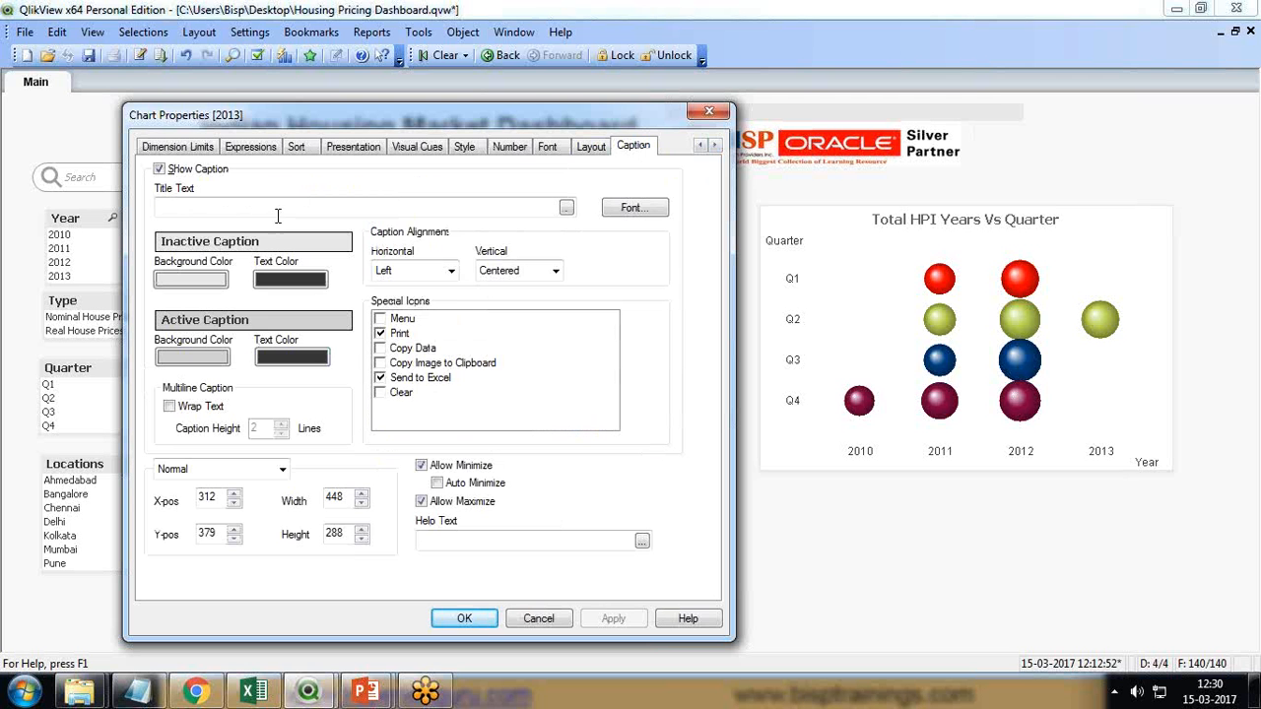
pyautogui.click(159, 169)
# Set the HPI table's current style to Pyjama Red and apply it
pyautogui.click(258, 147)
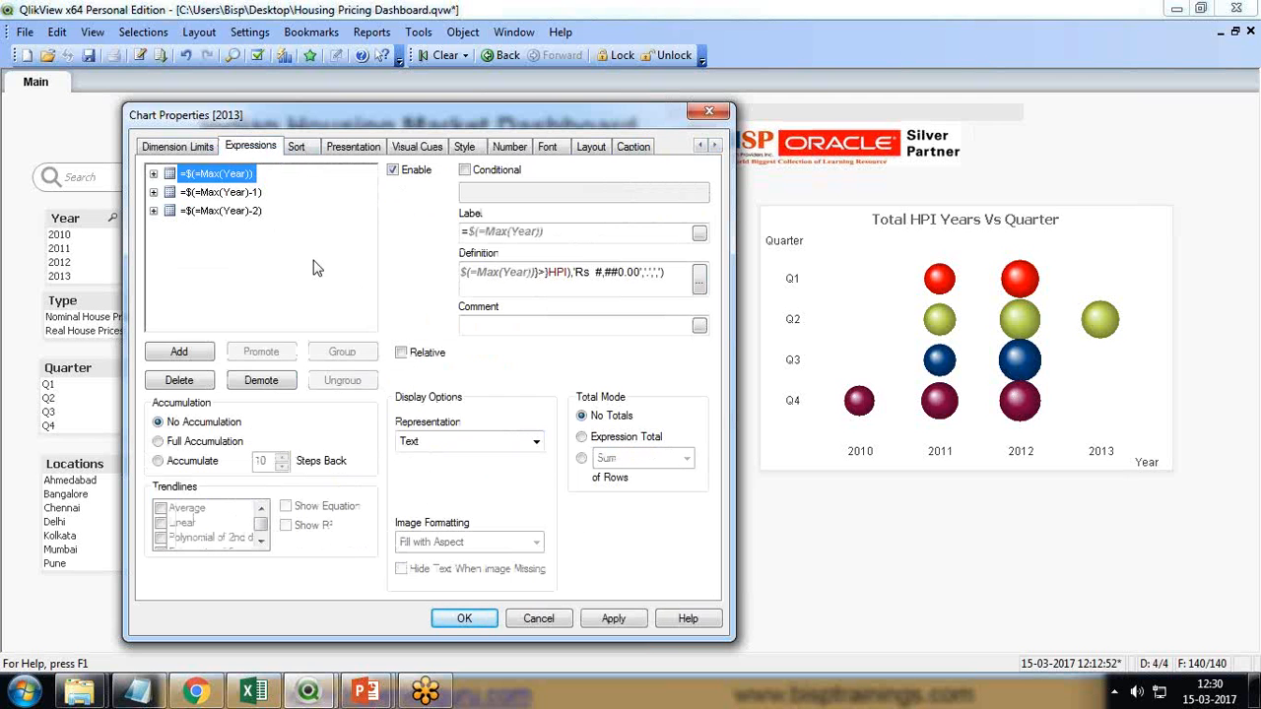
pyautogui.click(225, 210)
pyautogui.click(217, 192)
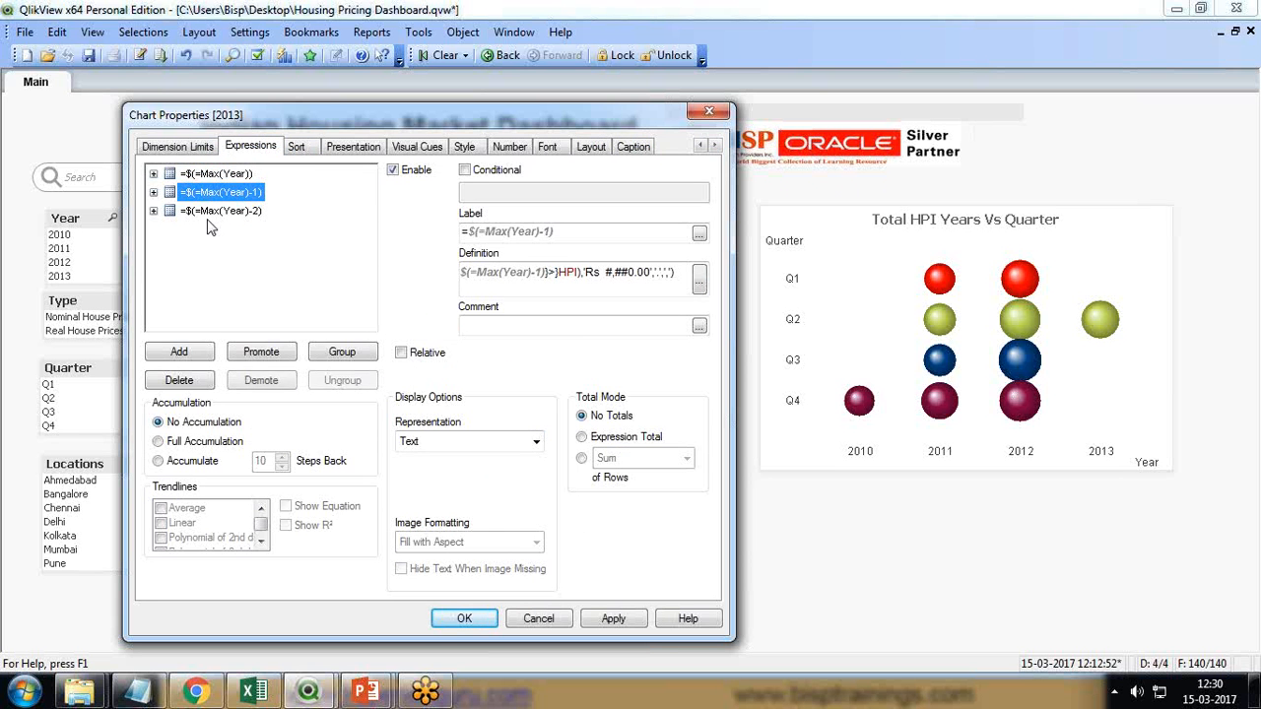
pyautogui.click(296, 147)
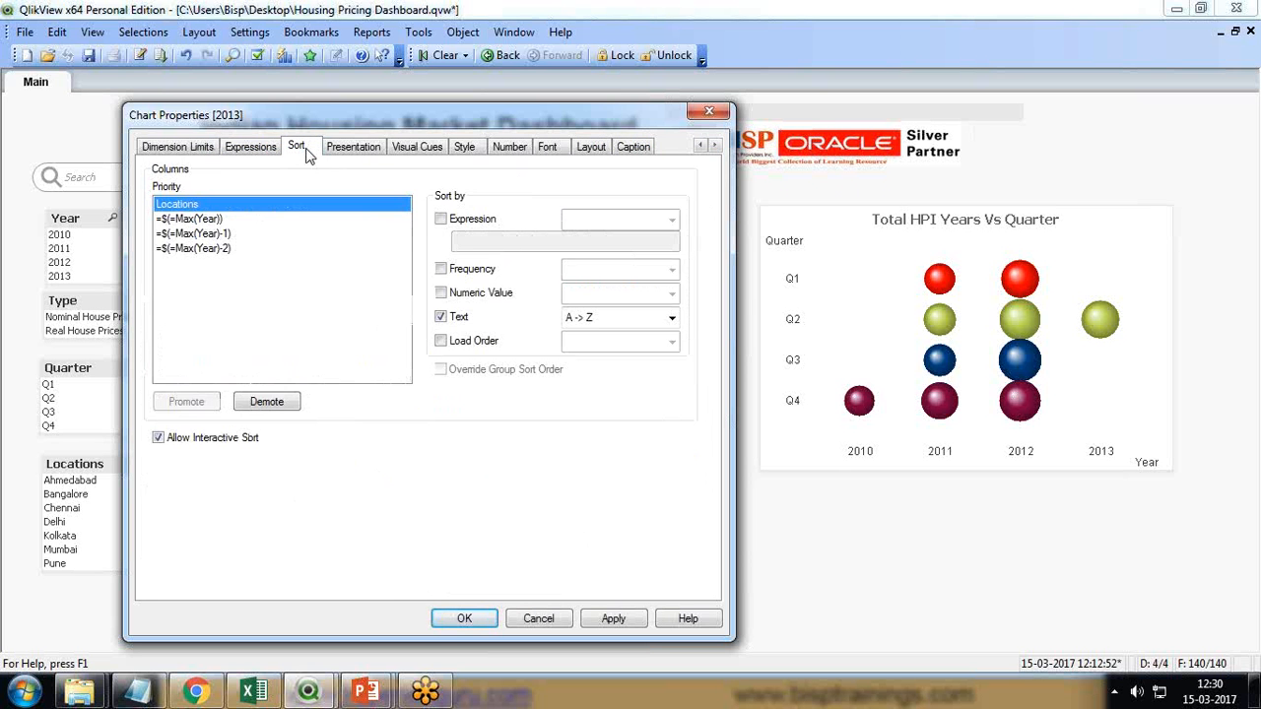
pyautogui.click(362, 148)
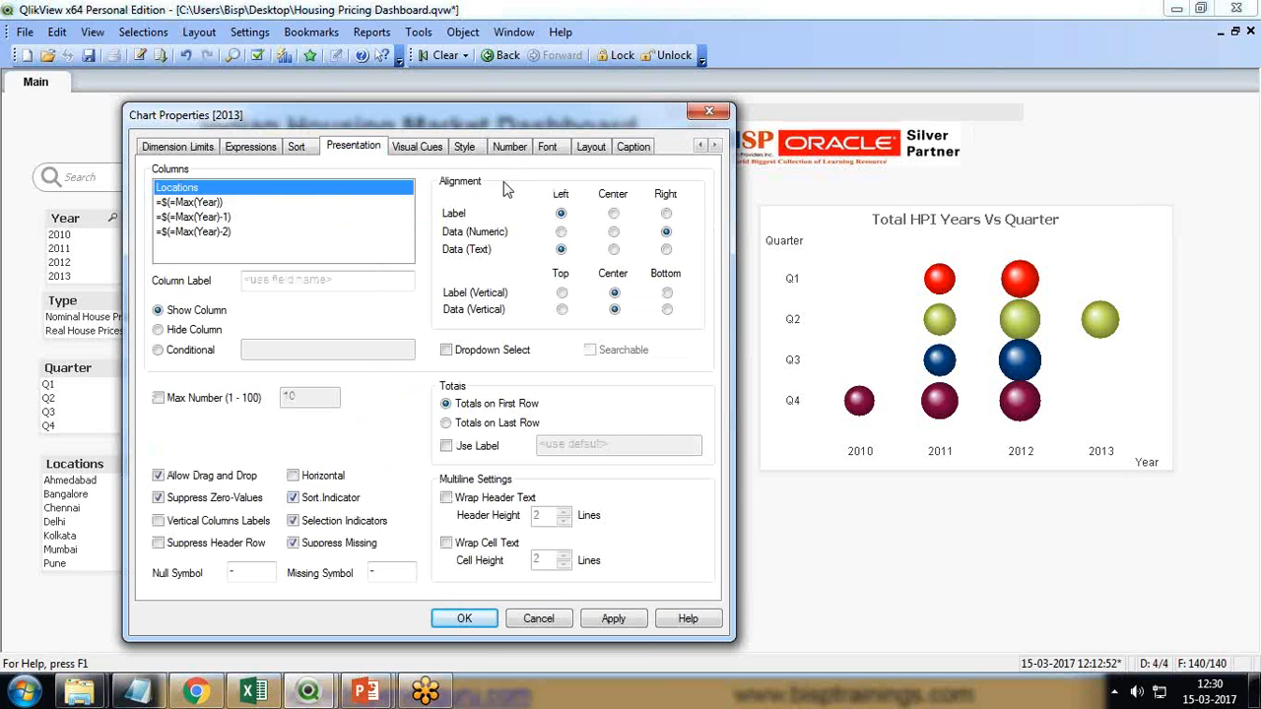
pyautogui.click(430, 150)
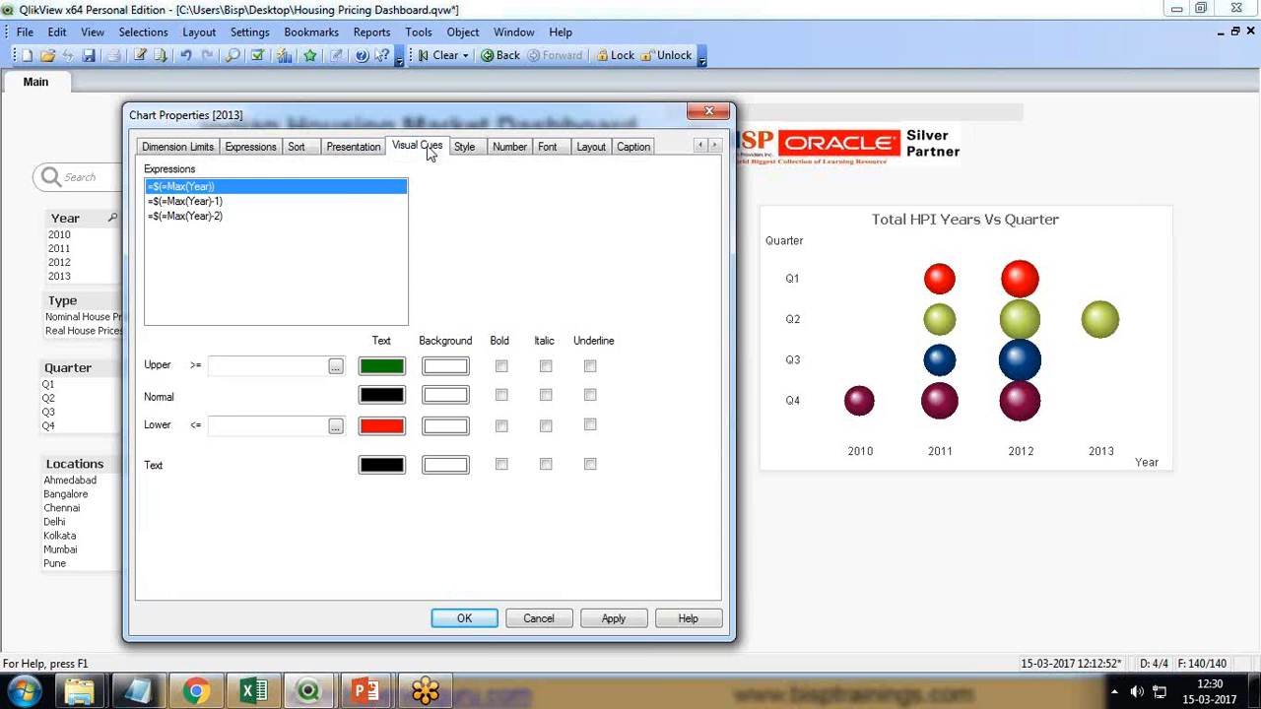
pyautogui.click(465, 147)
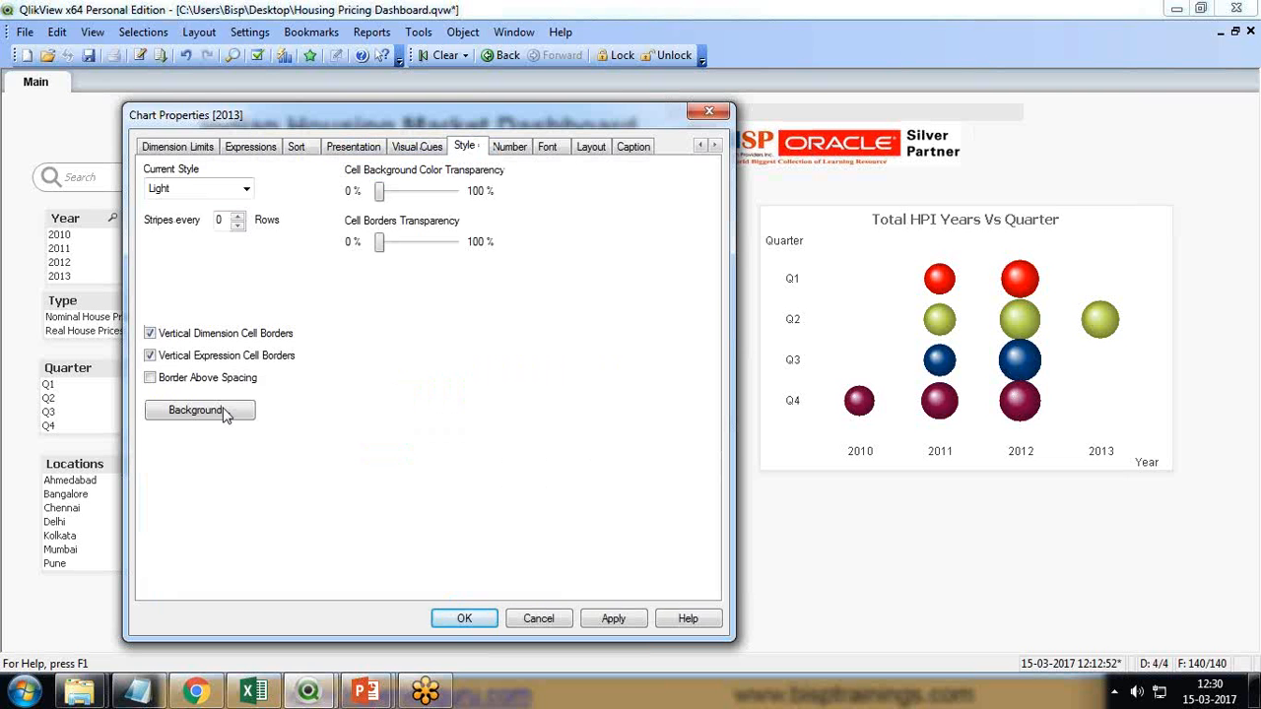
pyautogui.click(246, 188)
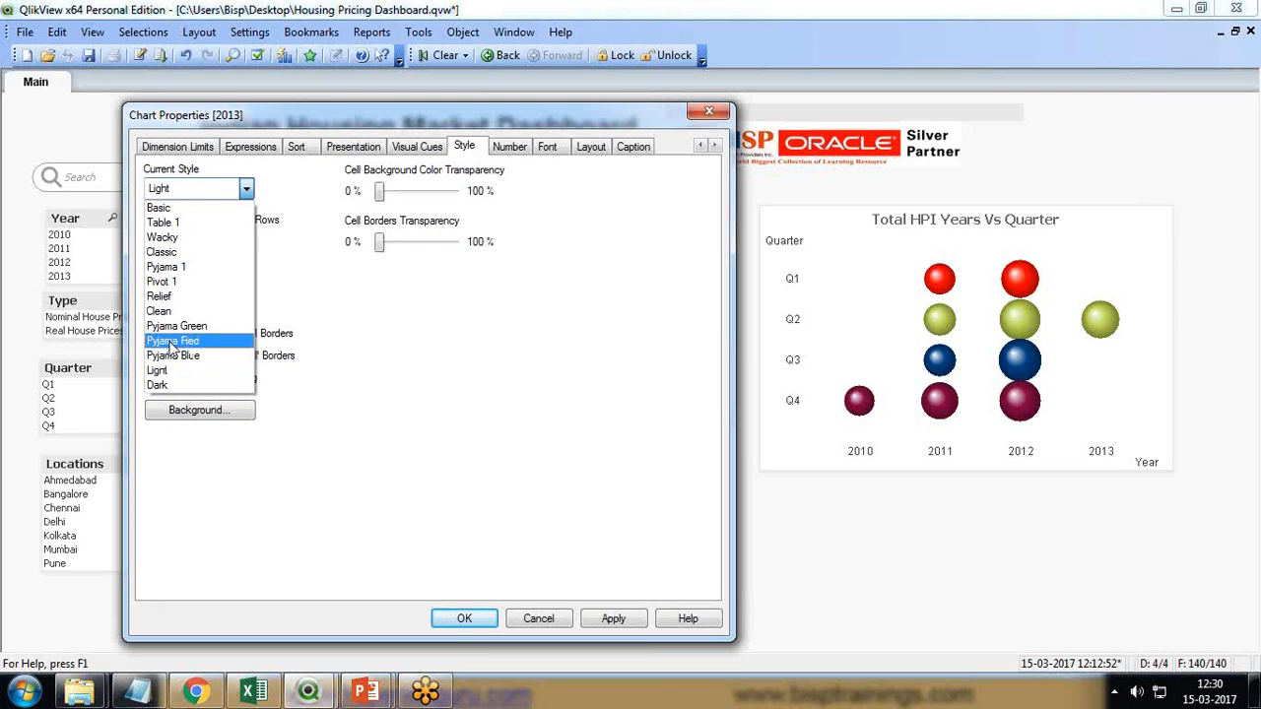
pyautogui.click(197, 258)
pyautogui.click(607, 618)
pyautogui.moveTo(363, 119); pyautogui.dragTo(772, 100)
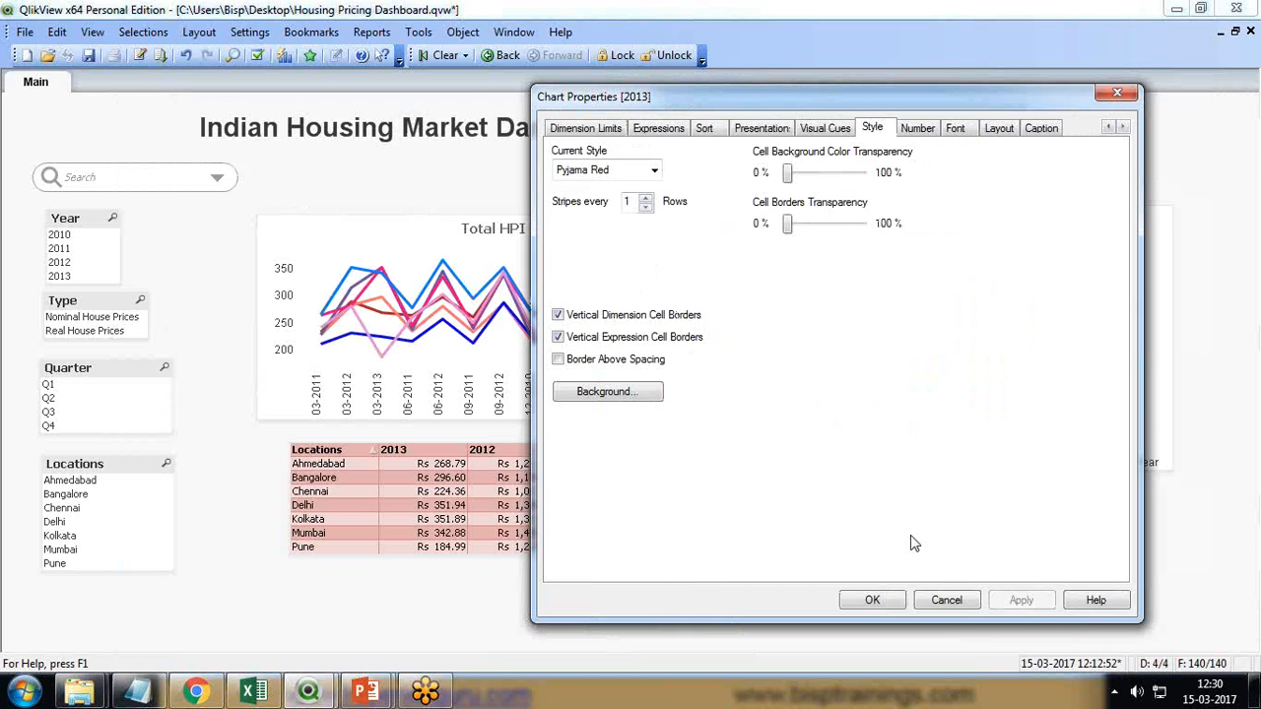
# Right-align the labels of the three year columns in the HPI table and accept the chart properties
pyautogui.moveTo(772, 90); pyautogui.dragTo(459, 154)
pyautogui.click(448, 192)
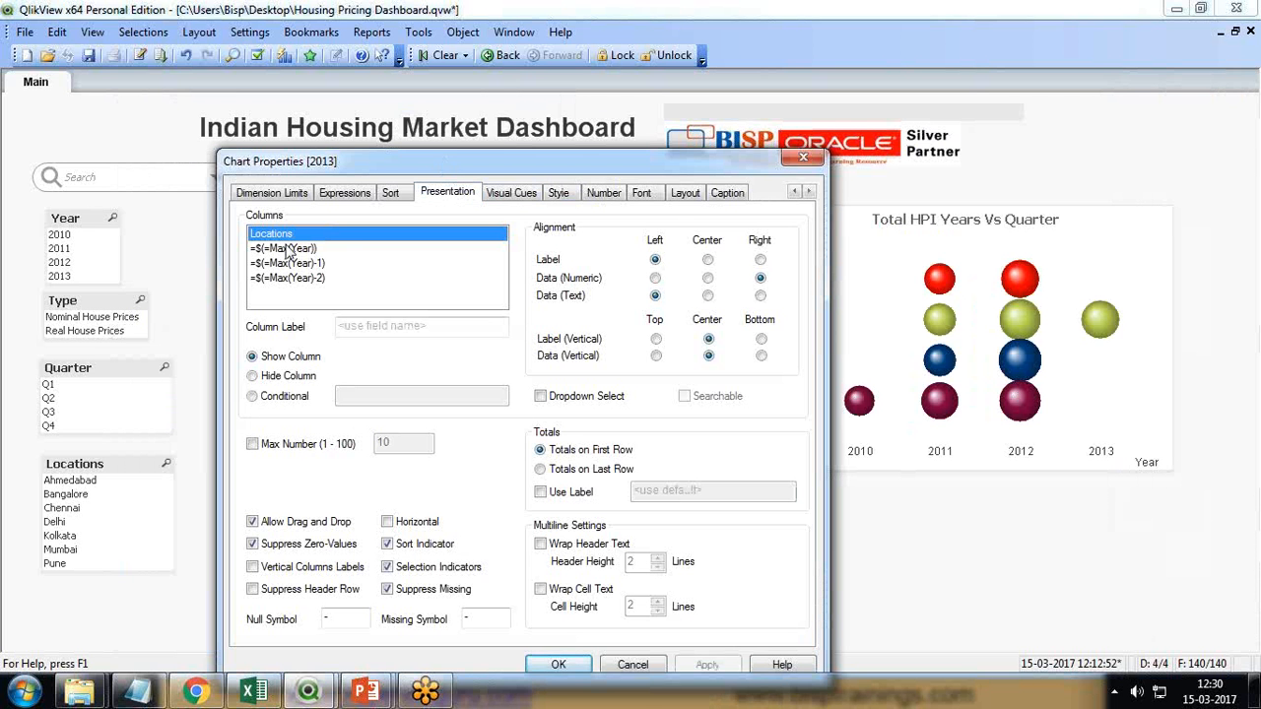
pyautogui.click(286, 249)
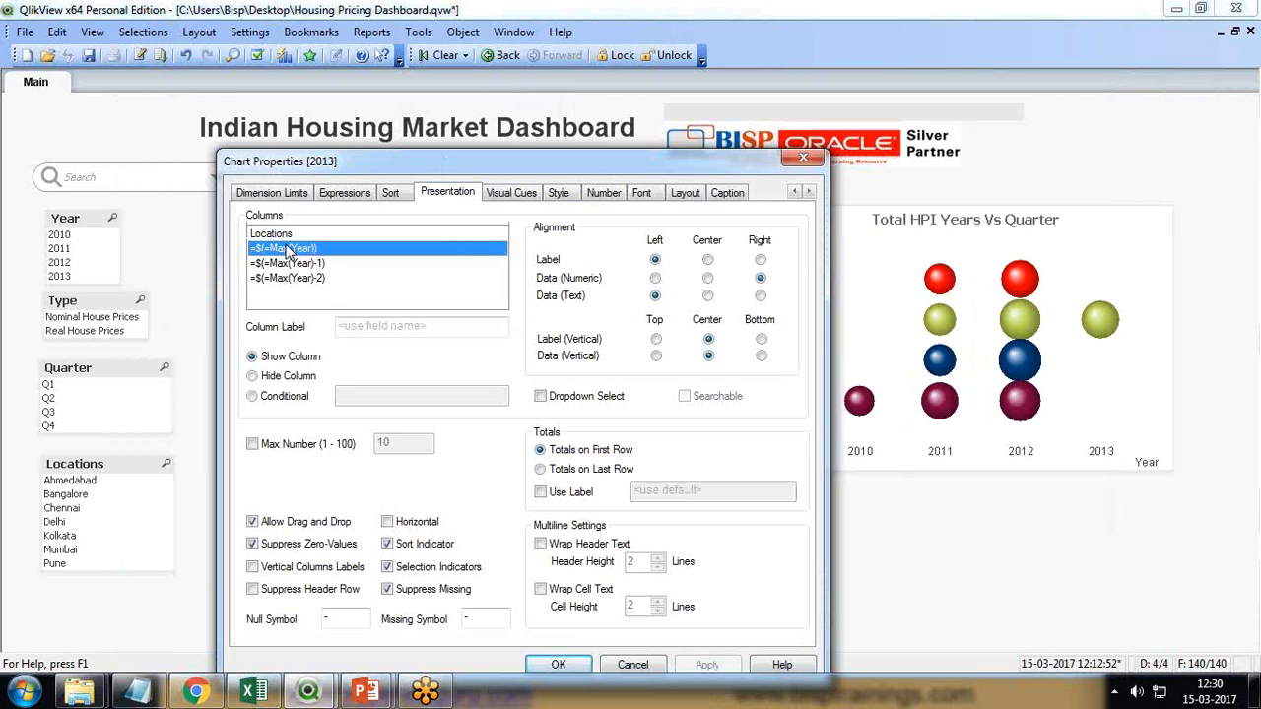
pyautogui.click(759, 259)
pyautogui.click(291, 263)
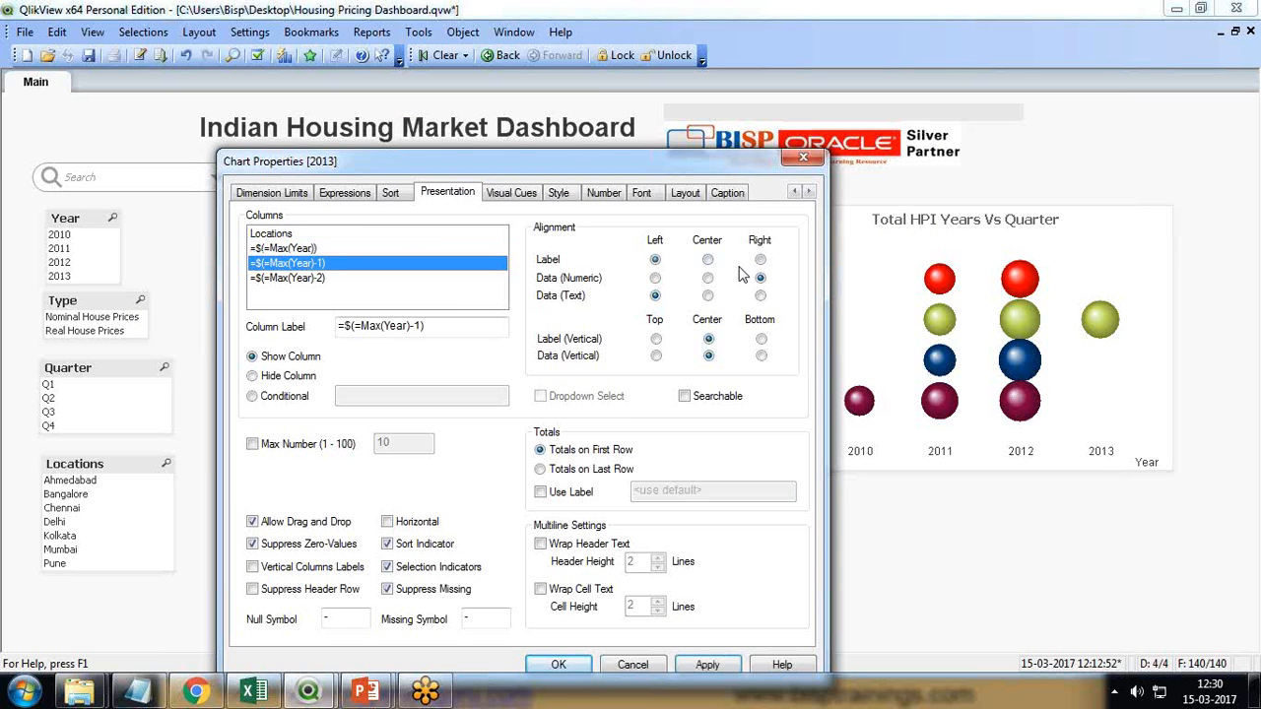
pyautogui.click(759, 259)
pyautogui.click(276, 278)
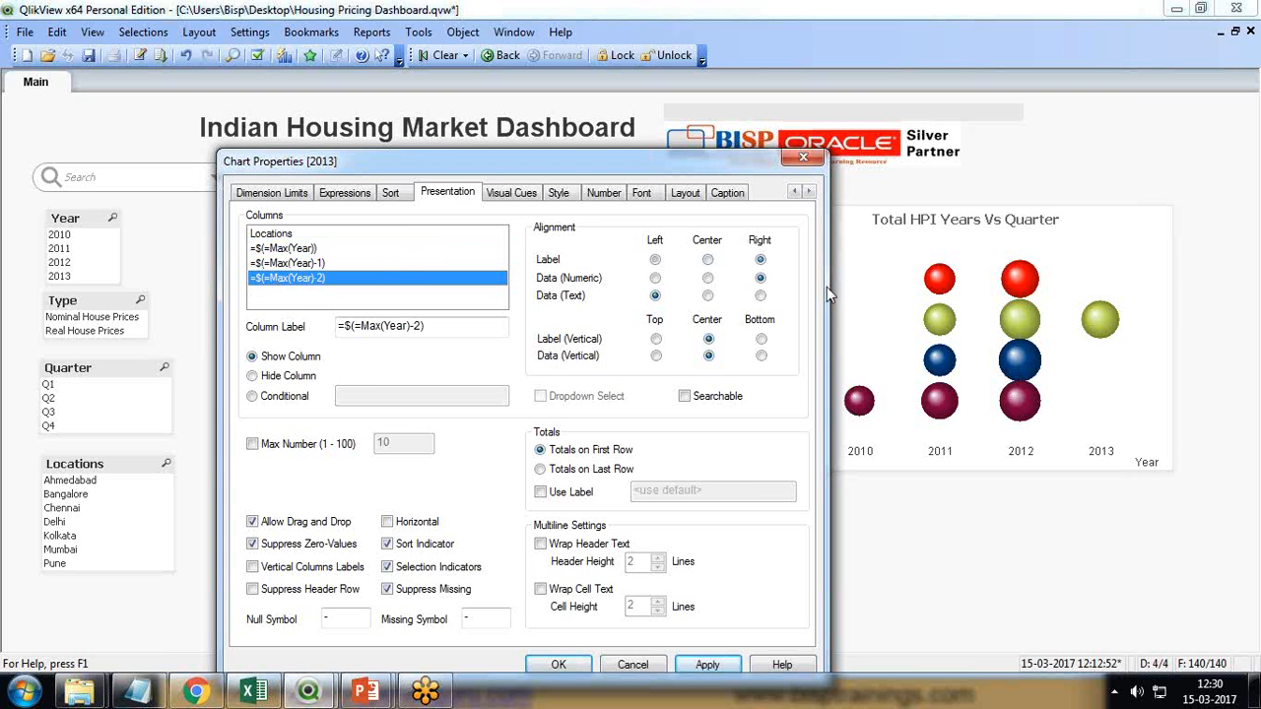
pyautogui.click(759, 259)
pyautogui.moveTo(719, 162); pyautogui.dragTo(922, 168)
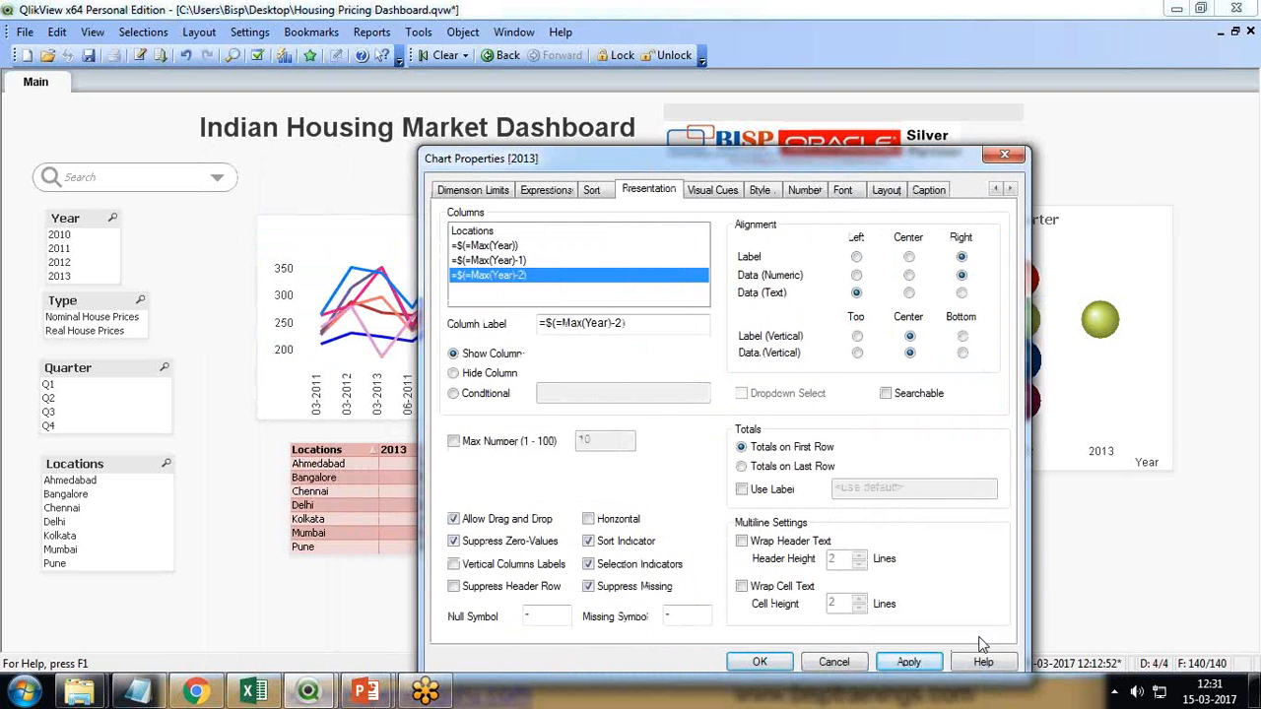
pyautogui.click(910, 668)
pyautogui.moveTo(581, 173); pyautogui.dragTo(268, 107)
pyautogui.click(443, 595)
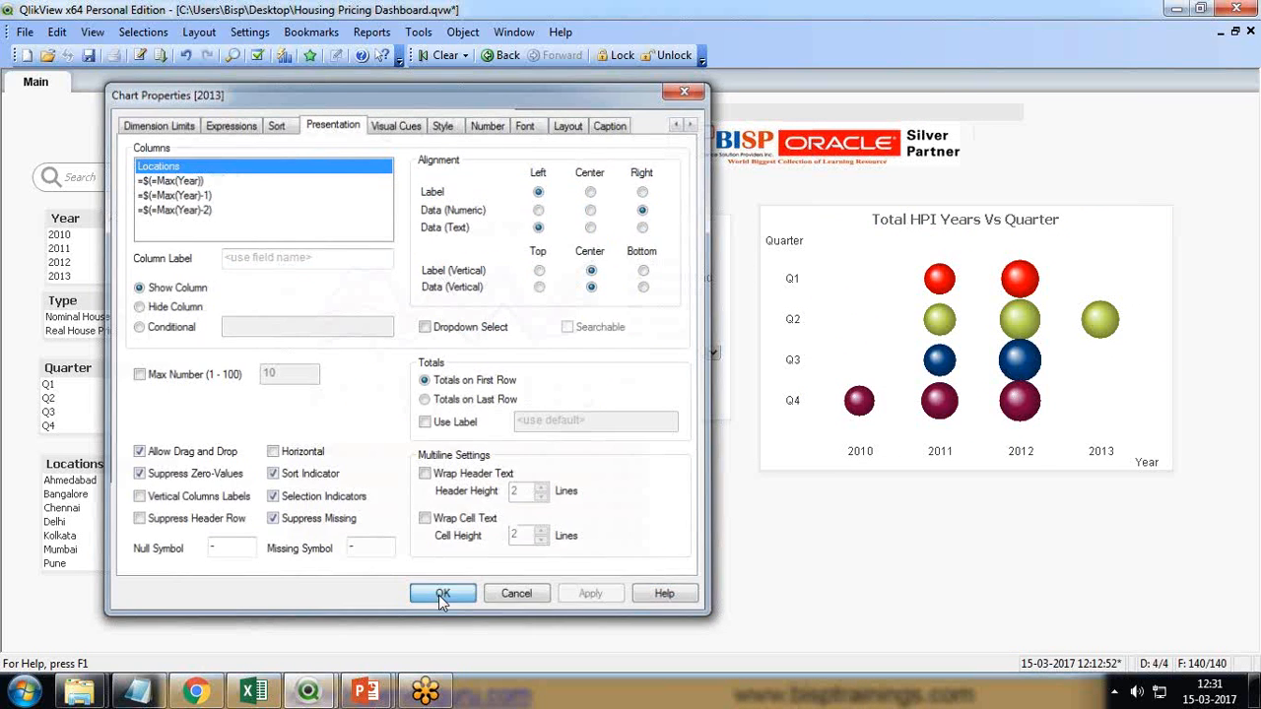
# Compare the table with the Yearly HPI table in the reference Qlikview.qvw dashboard and return to Housing Pricing Dashboard.qvw
pyautogui.moveTo(308, 692)
pyautogui.click(232, 607)
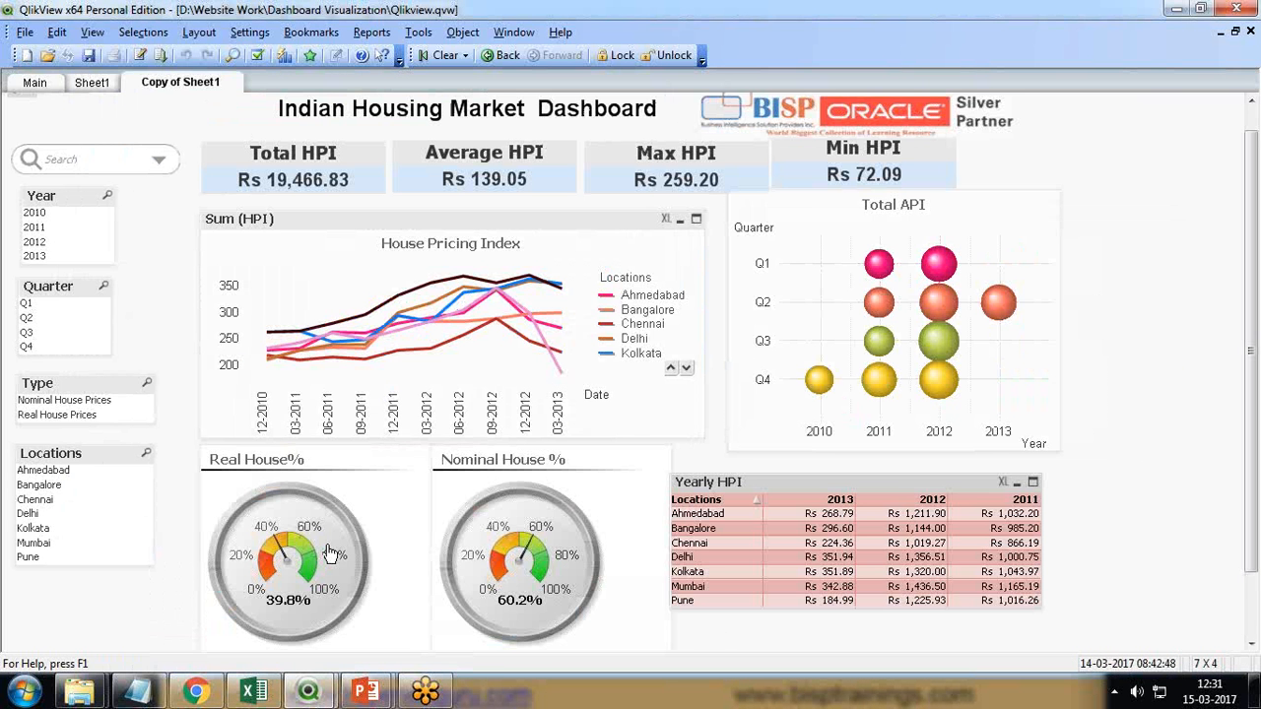
pyautogui.click(394, 607)
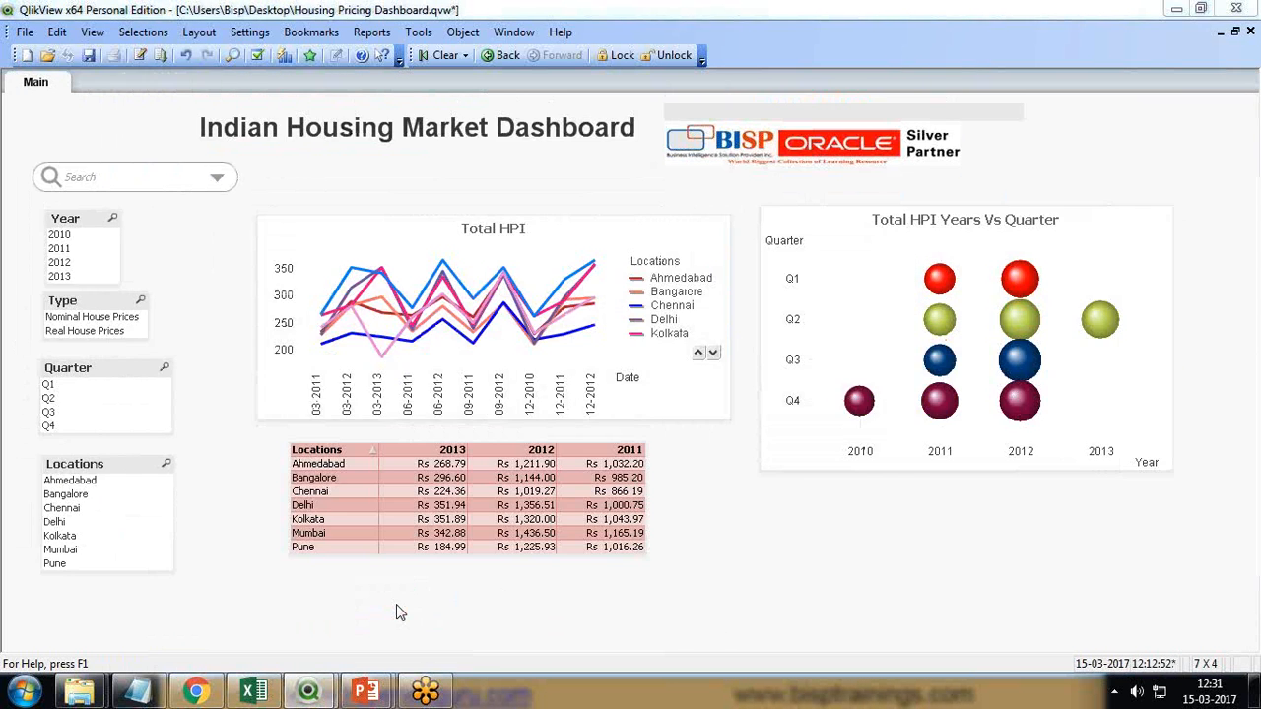
# Reopen the HPI table's chart properties and turn its caption on
pyautogui.rightClick(510, 433)
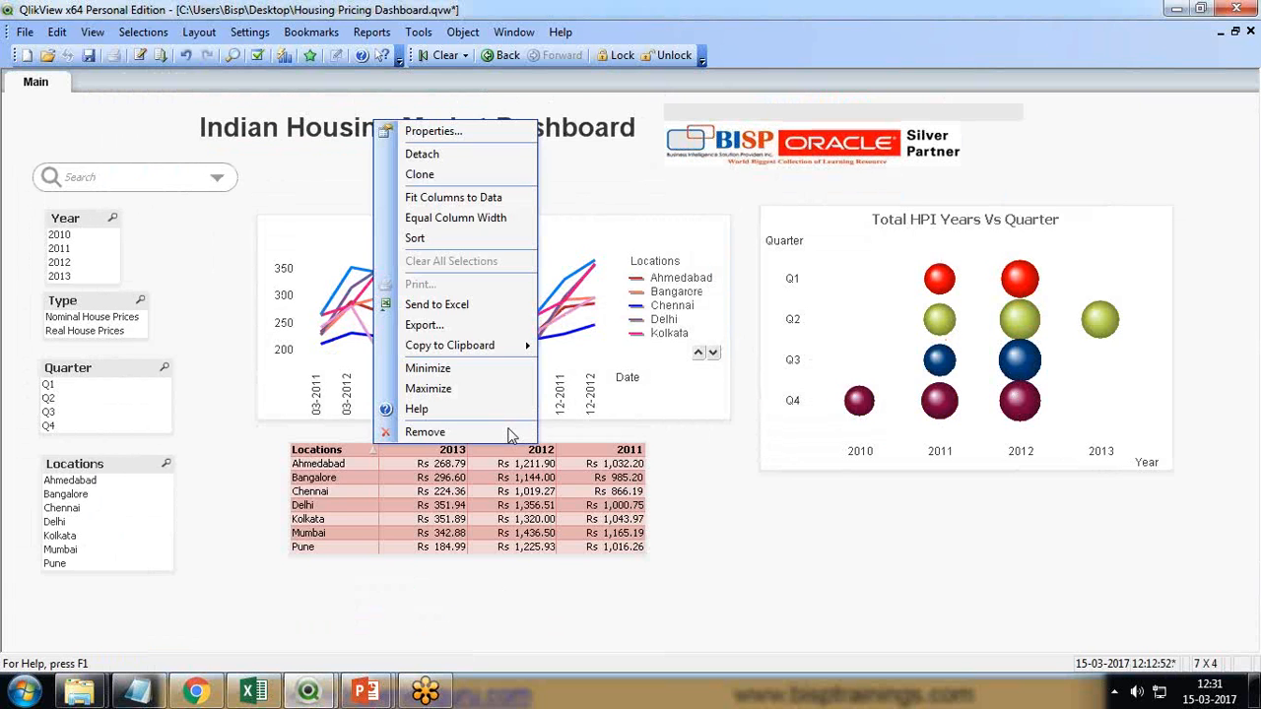
pyautogui.click(433, 131)
pyautogui.moveTo(412, 81); pyautogui.dragTo(431, 122)
pyautogui.click(379, 151)
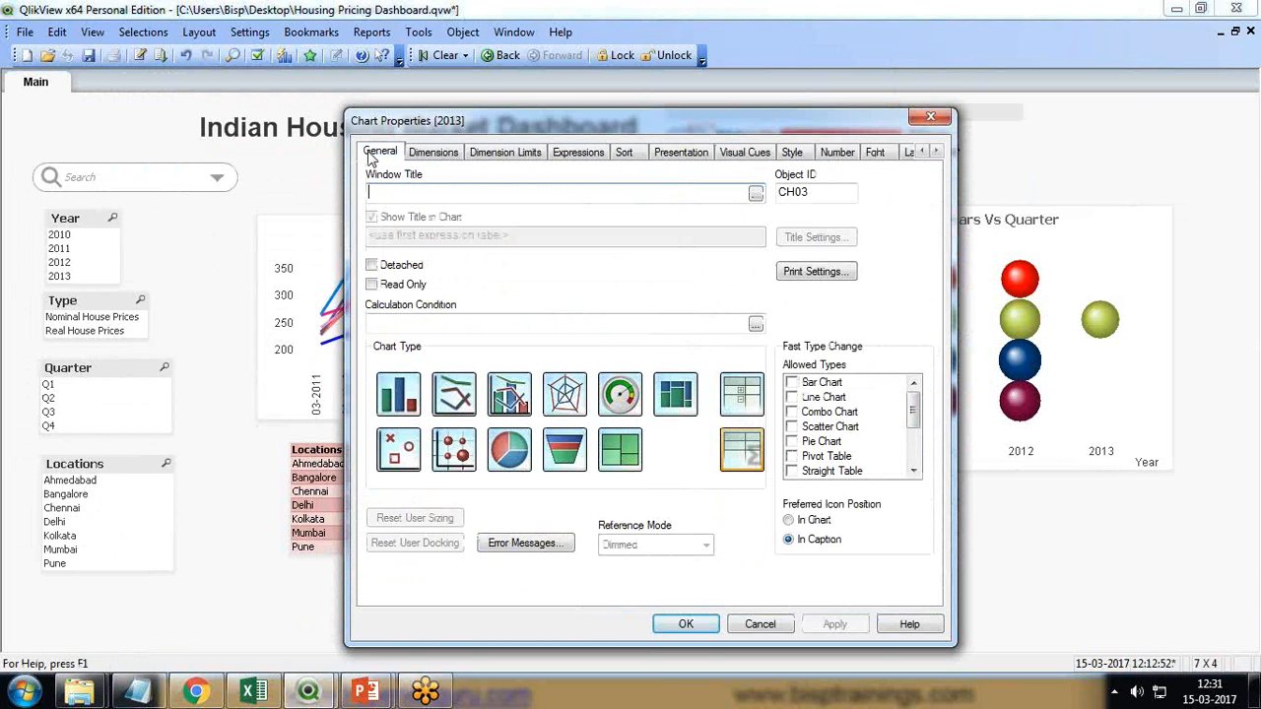
pyautogui.doubleClick(937, 150)
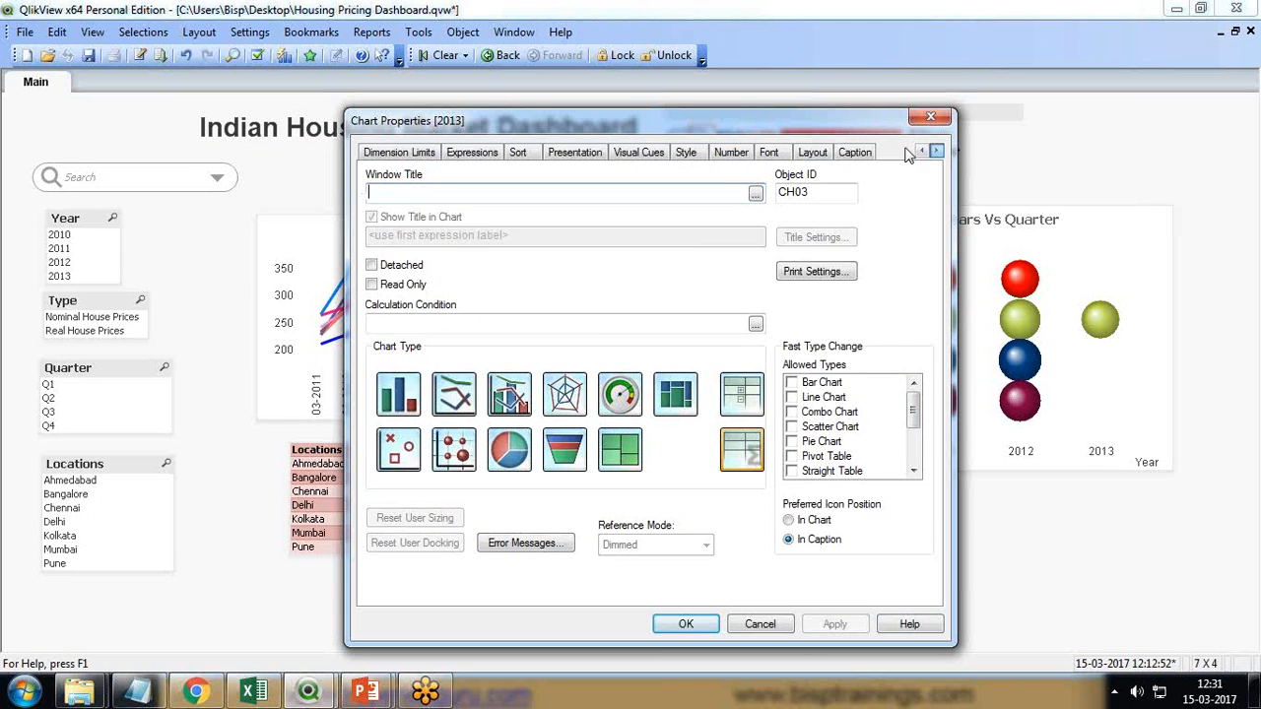
pyautogui.click(854, 151)
pyautogui.click(380, 174)
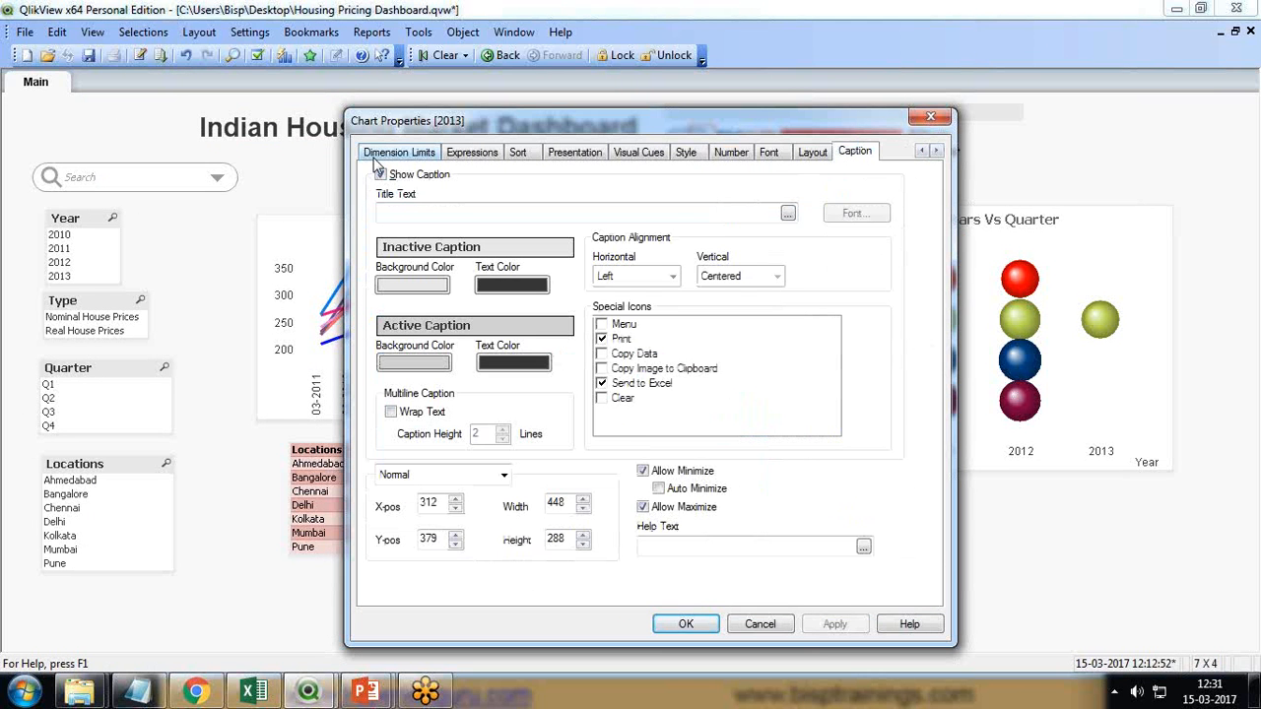
# Set the table's window title to Yearly HPI, accept the properties, and move the table slightly down and left on the sheet
pyautogui.click(921, 151)
pyautogui.click(921, 151)
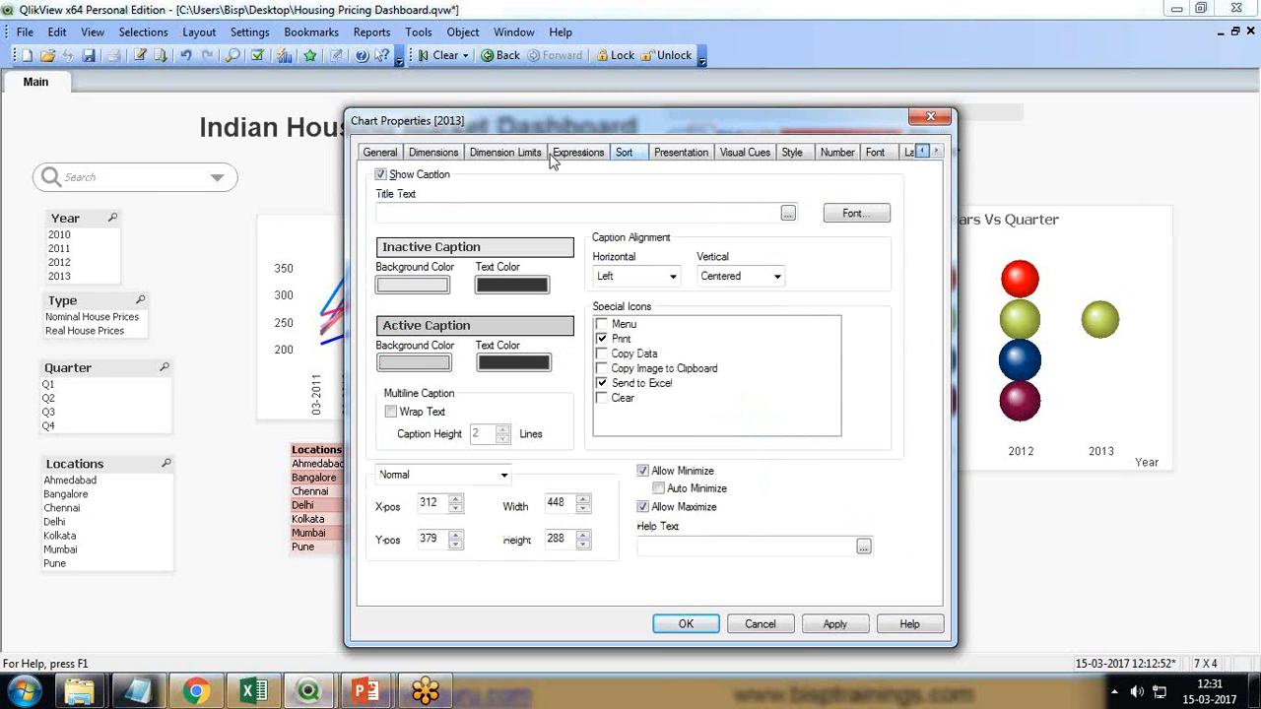
pyautogui.click(380, 151)
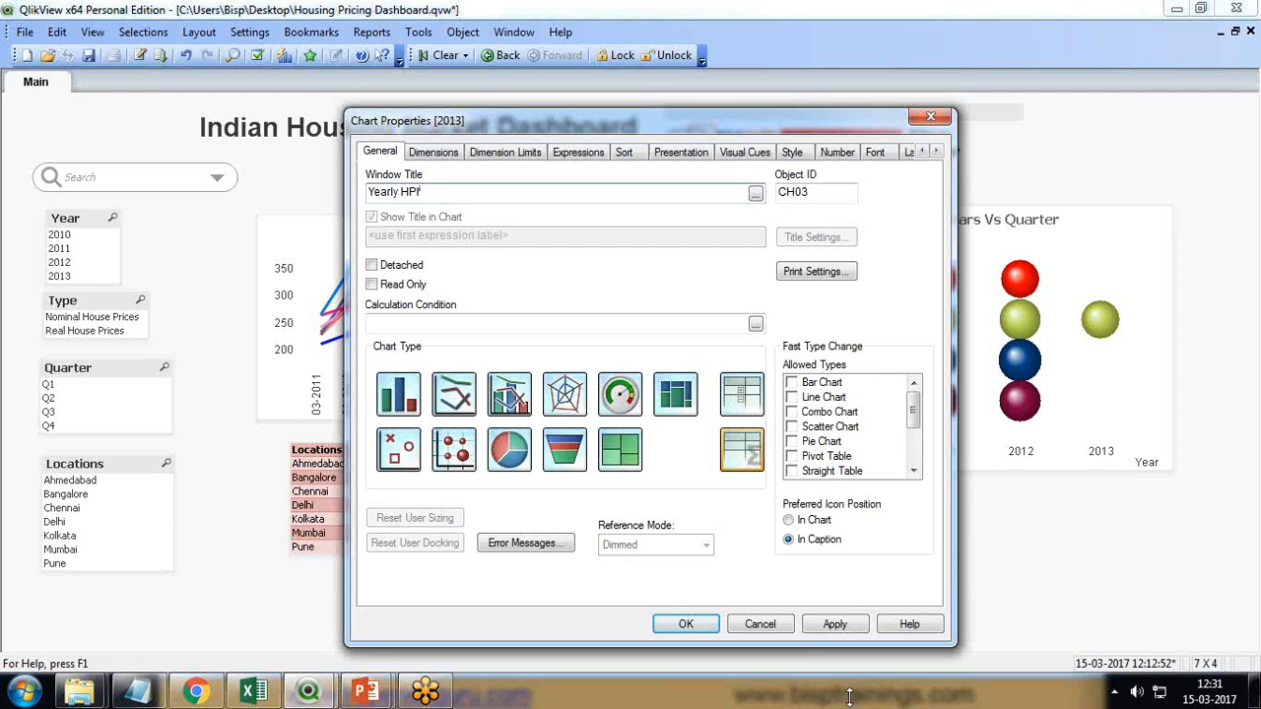
pyautogui.click(834, 624)
pyautogui.moveTo(577, 127); pyautogui.dragTo(600, 131)
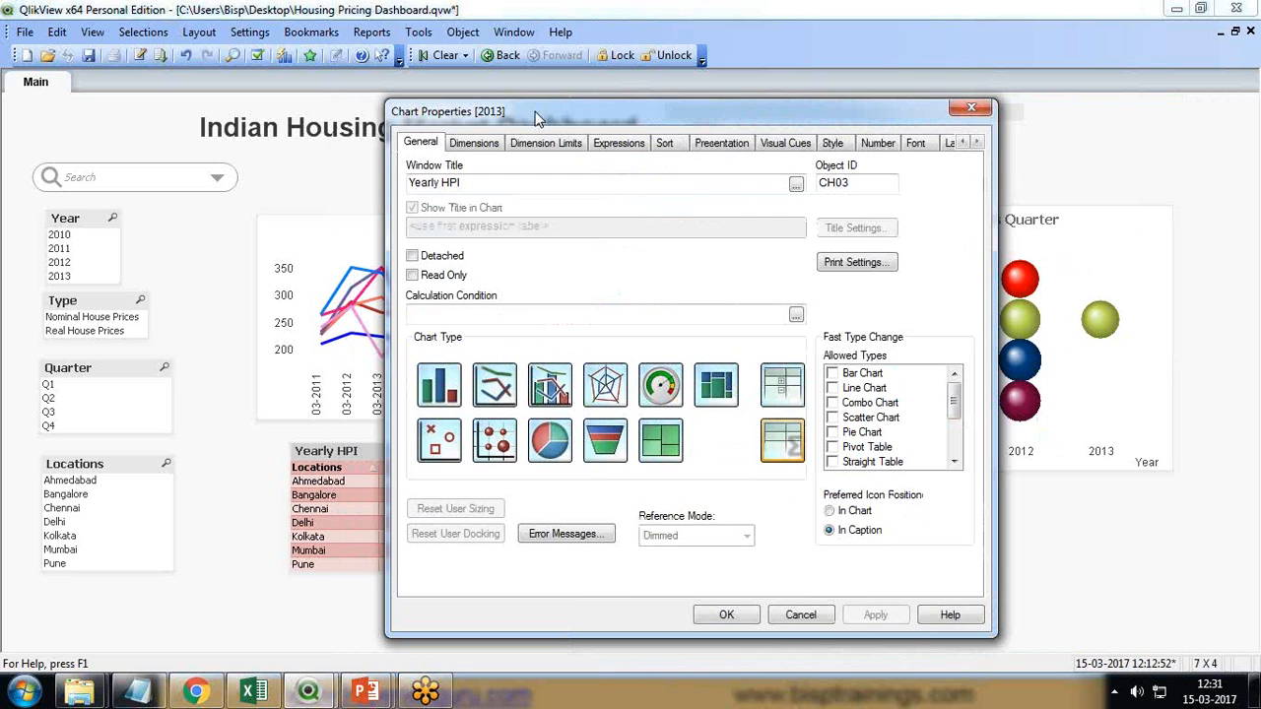
pyautogui.click(713, 625)
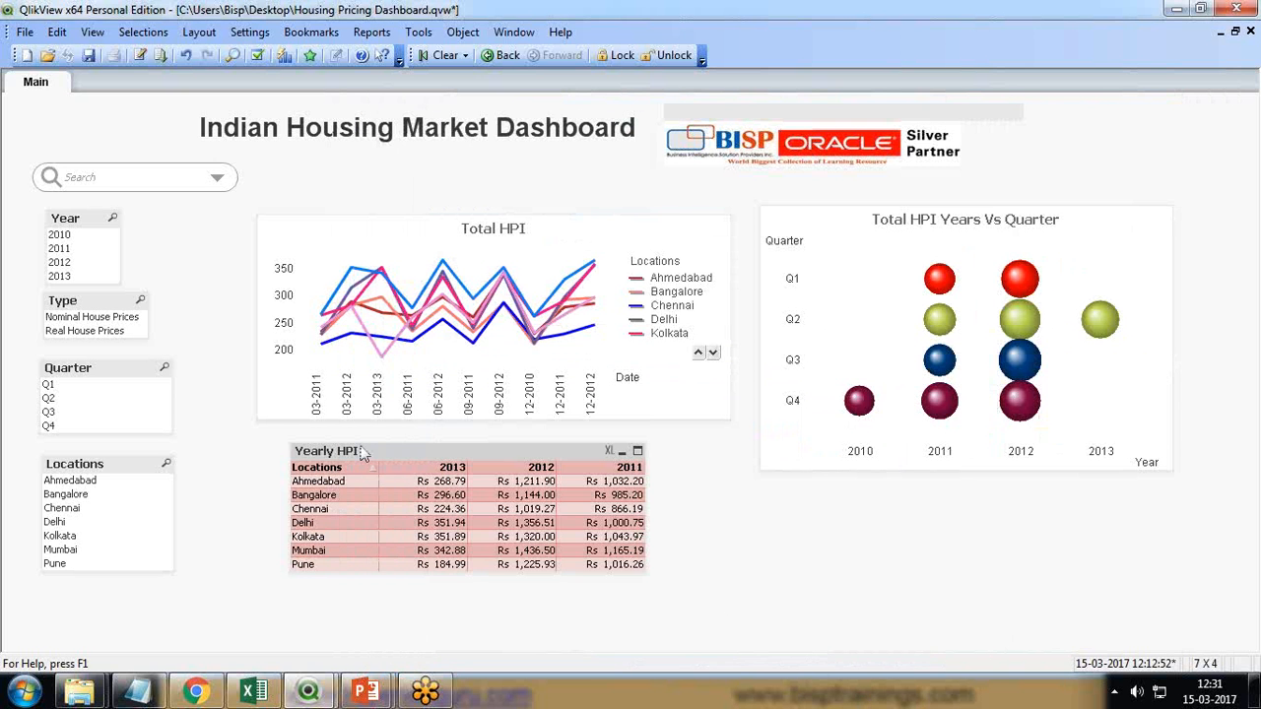
pyautogui.moveTo(360, 446); pyautogui.dragTo(353, 480)
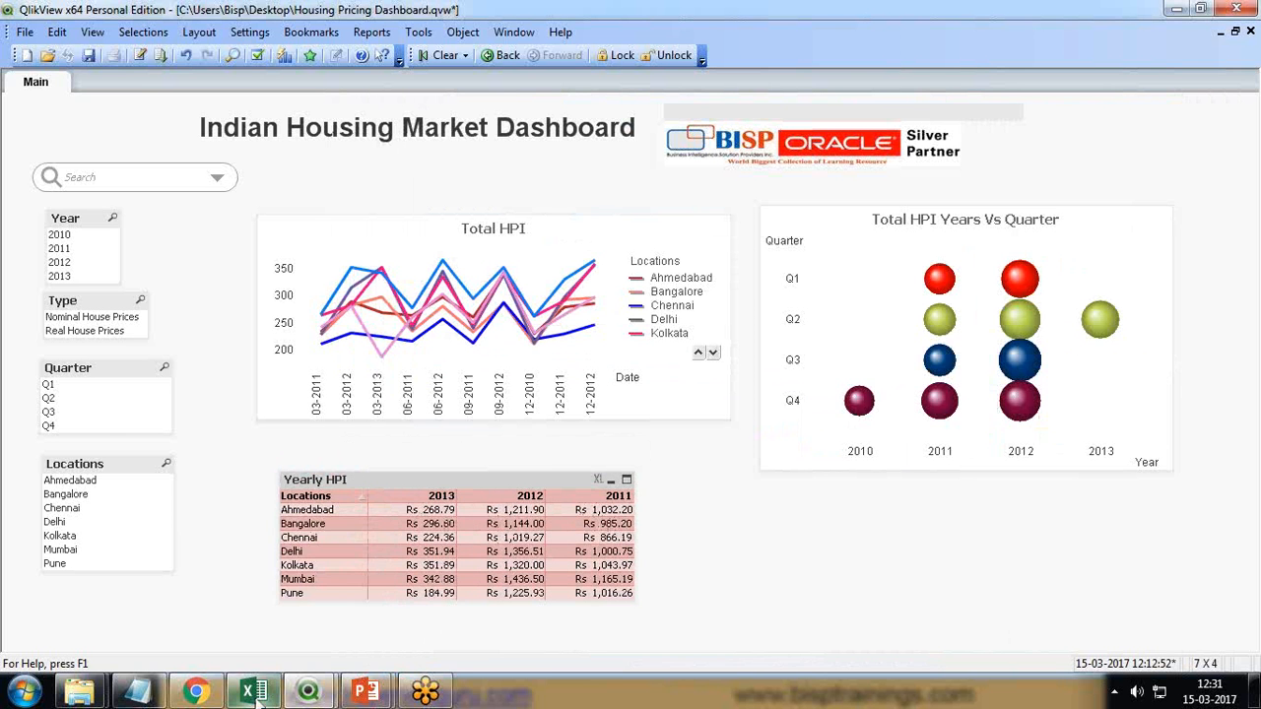
# Check the gauges and other objects on the reference dashboard's Copy of Sheet1 and return to the Housing Pricing Dashboard sheet
pyautogui.click(309, 692)
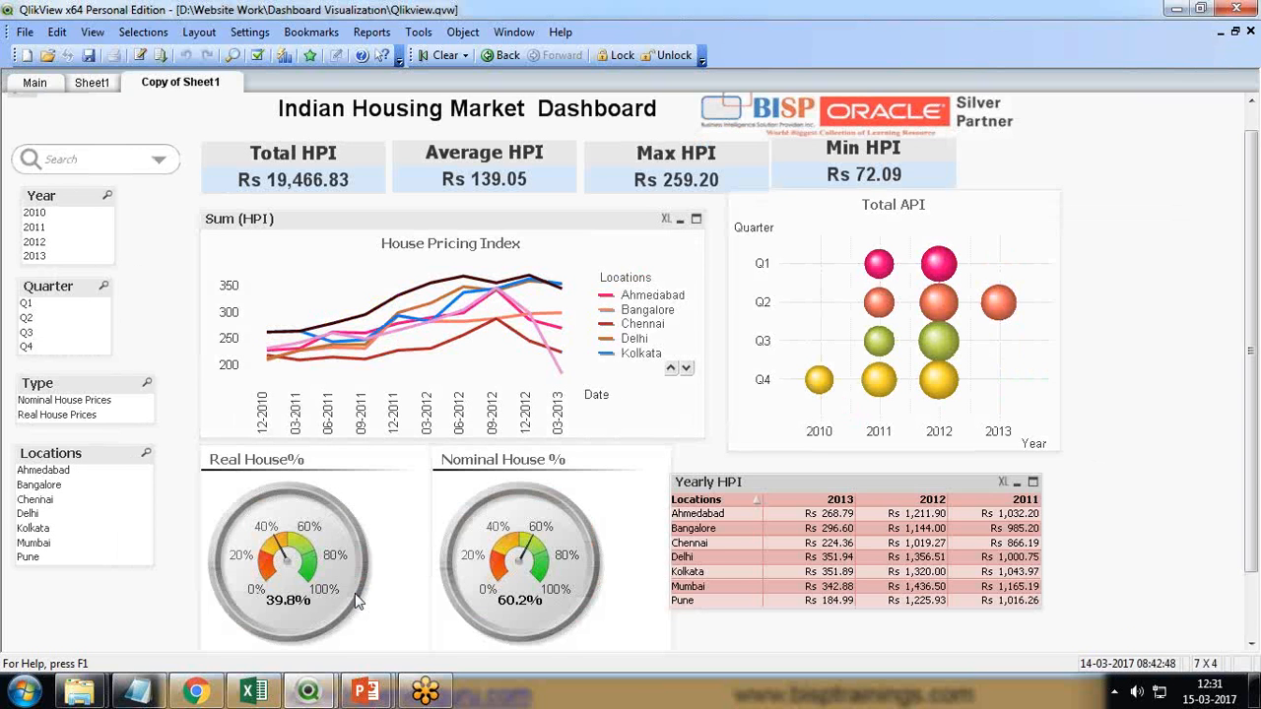
pyautogui.hotkey('alt', 'Tab')
pyautogui.rightClick(817, 509)
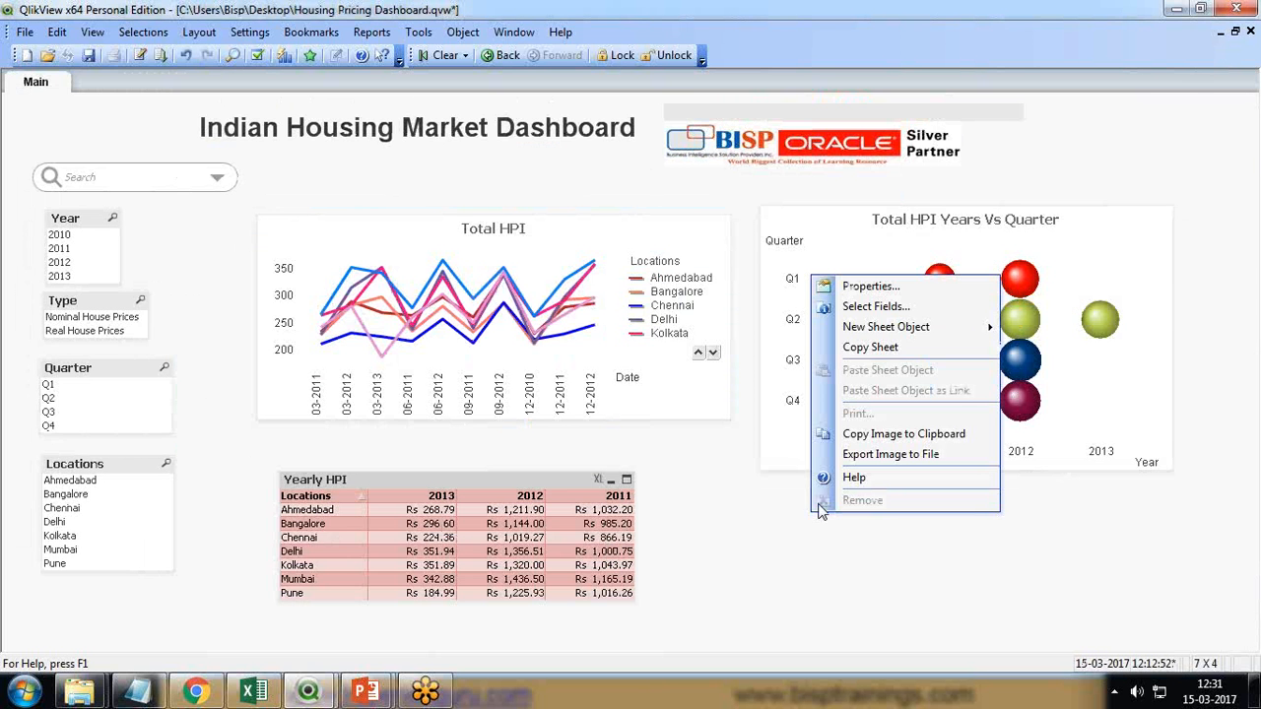
pyautogui.click(770, 585)
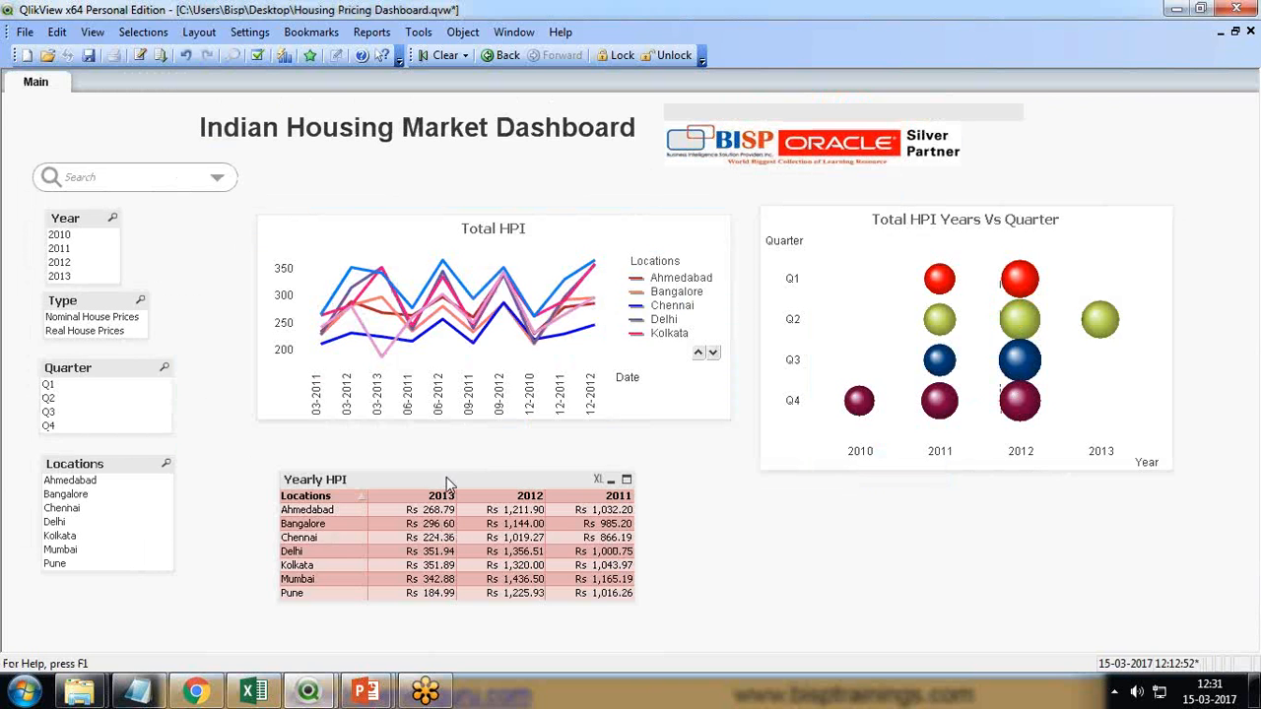
# Move the Yearly HPI table below the bubble chart and create a new gauge chart without any dimension
pyautogui.moveTo(365, 479); pyautogui.dragTo(882, 484)
pyautogui.rightClick(372, 493)
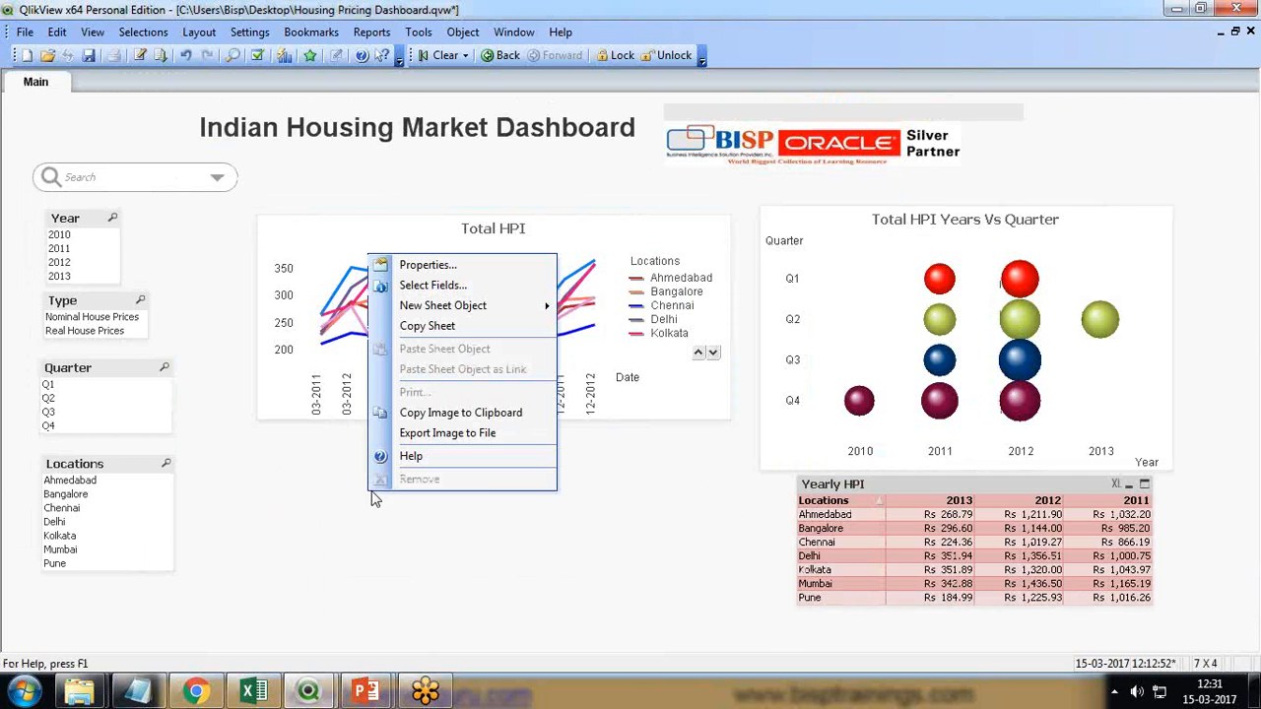
pyautogui.moveTo(463, 307)
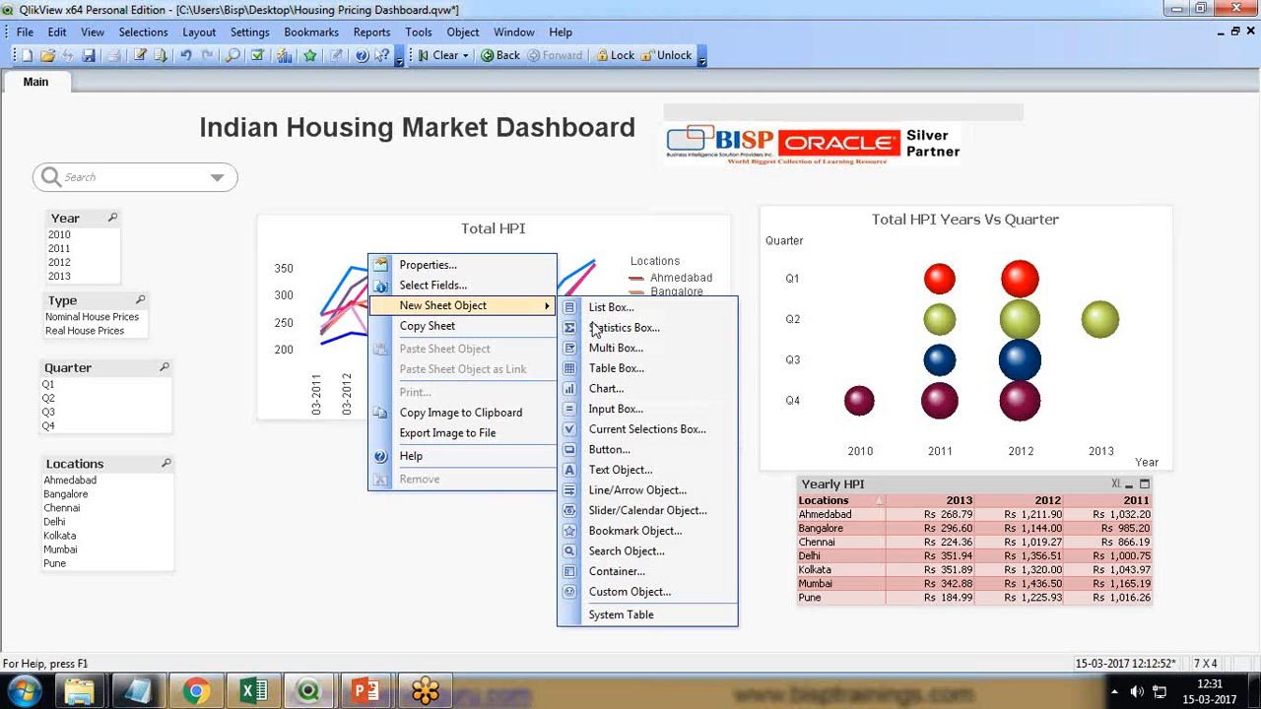
pyautogui.click(609, 391)
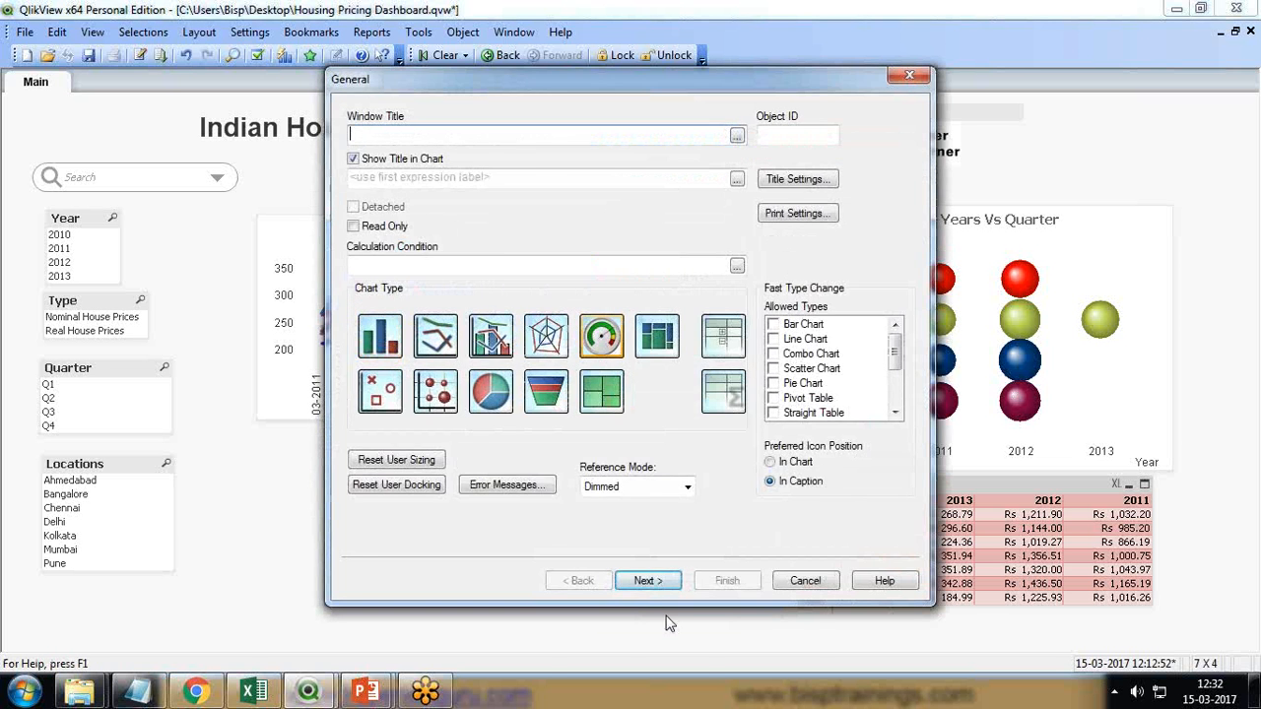
pyautogui.click(647, 580)
pyautogui.moveTo(586, 91); pyautogui.dragTo(407, 143)
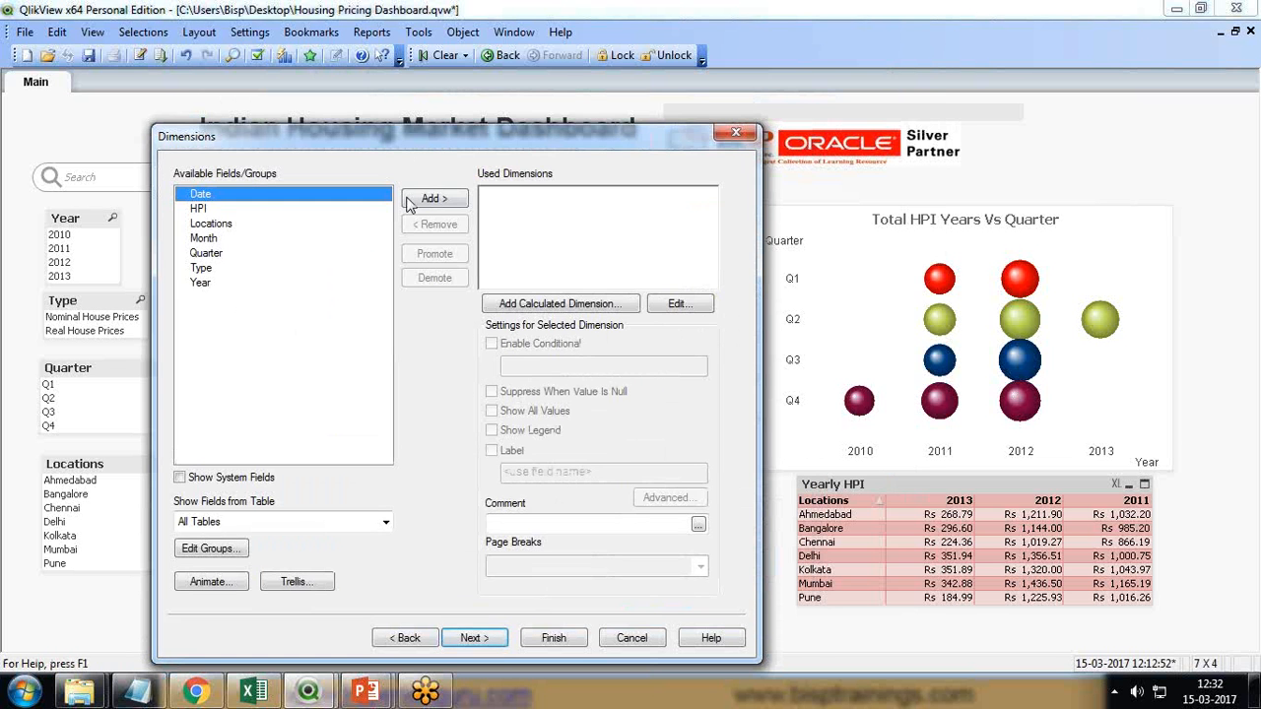
pyautogui.click(474, 638)
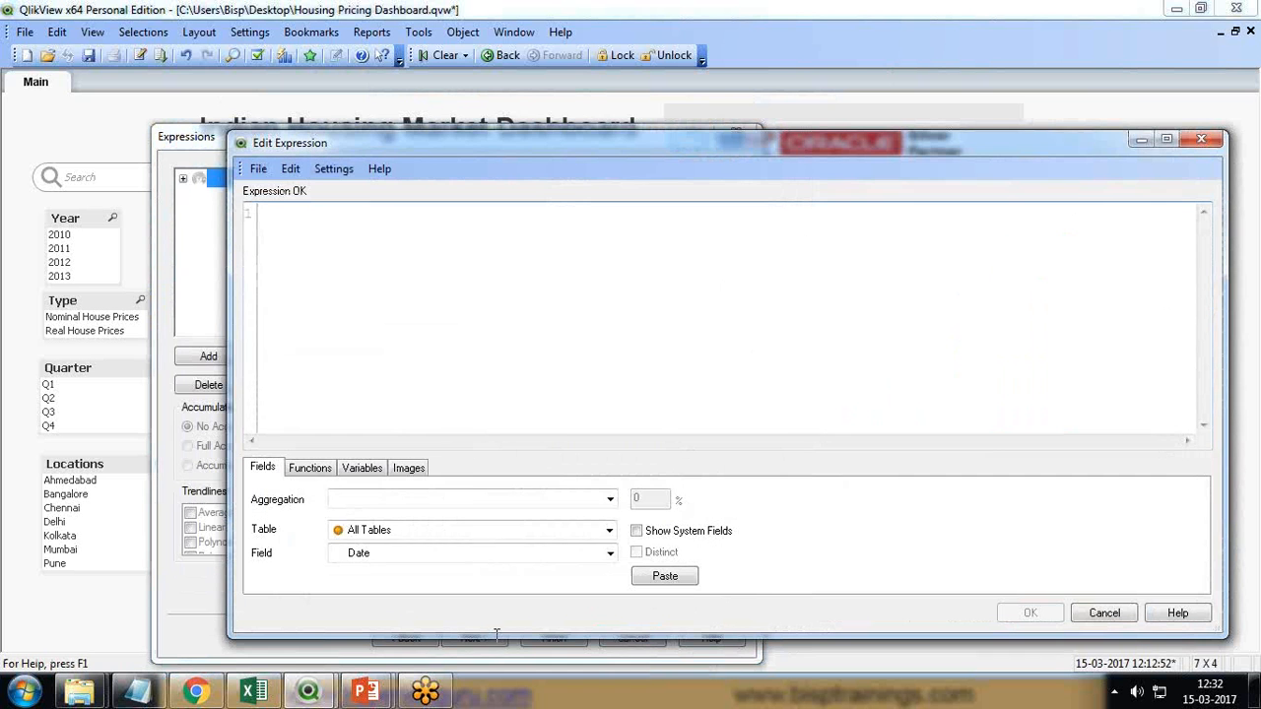
# Insert the Sum aggregation of the HPI field as the gauge's expression
pyautogui.click(418, 502)
pyautogui.click(353, 450)
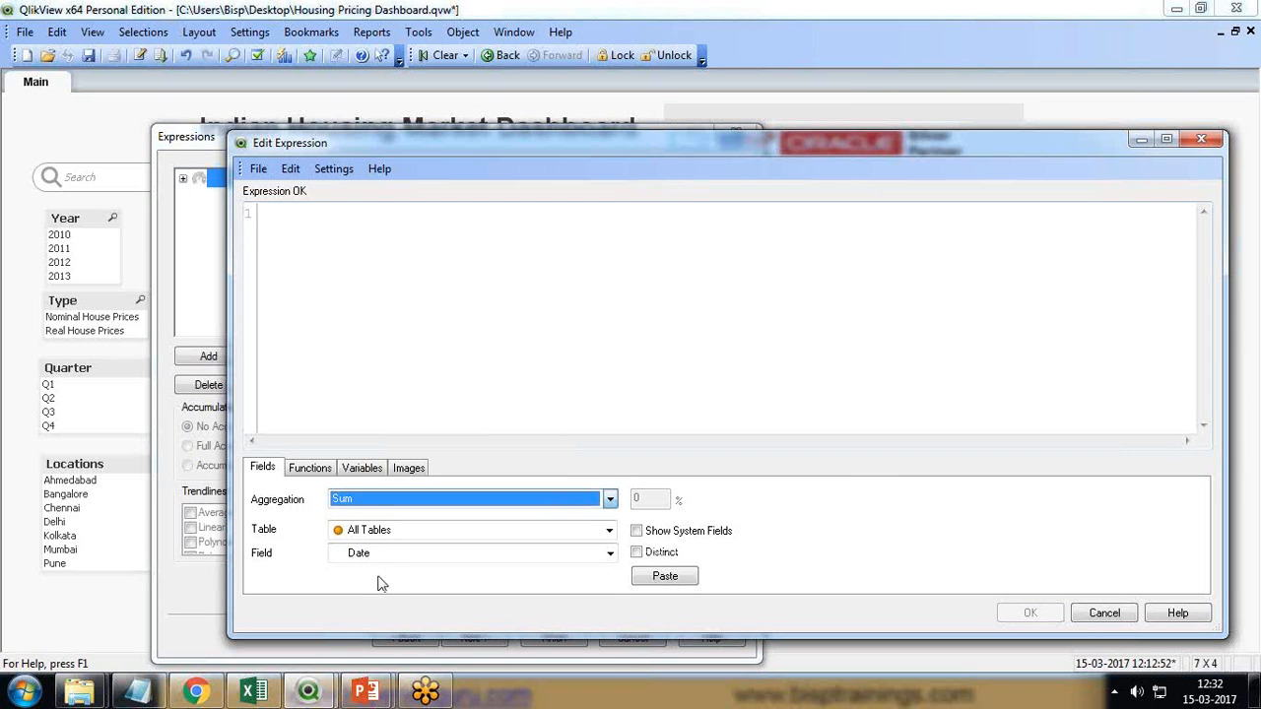
pyautogui.click(380, 553)
pyautogui.click(374, 585)
pyautogui.click(665, 577)
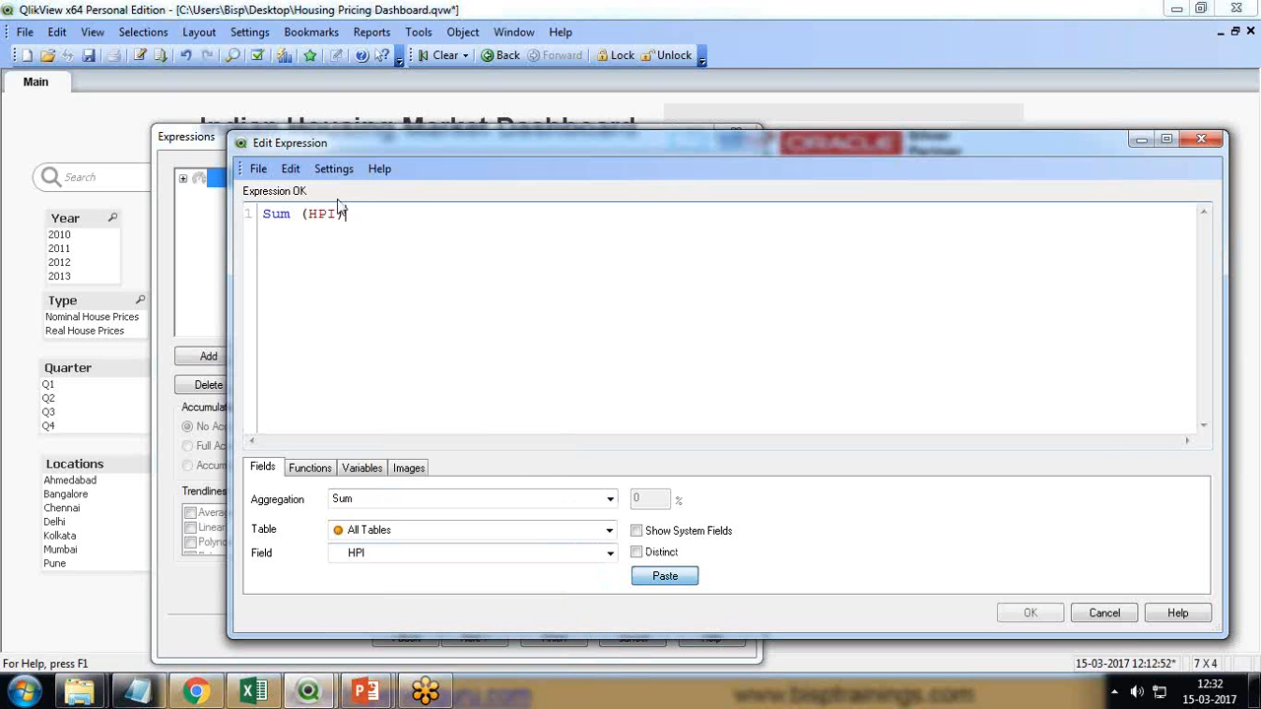
# Insert an empty set modifier on the Type field, {<Type={}>}, before HPI inside the Sum expression
pyautogui.click(308, 214)
pyautogui.write('{')
pyautogui.press('Return')
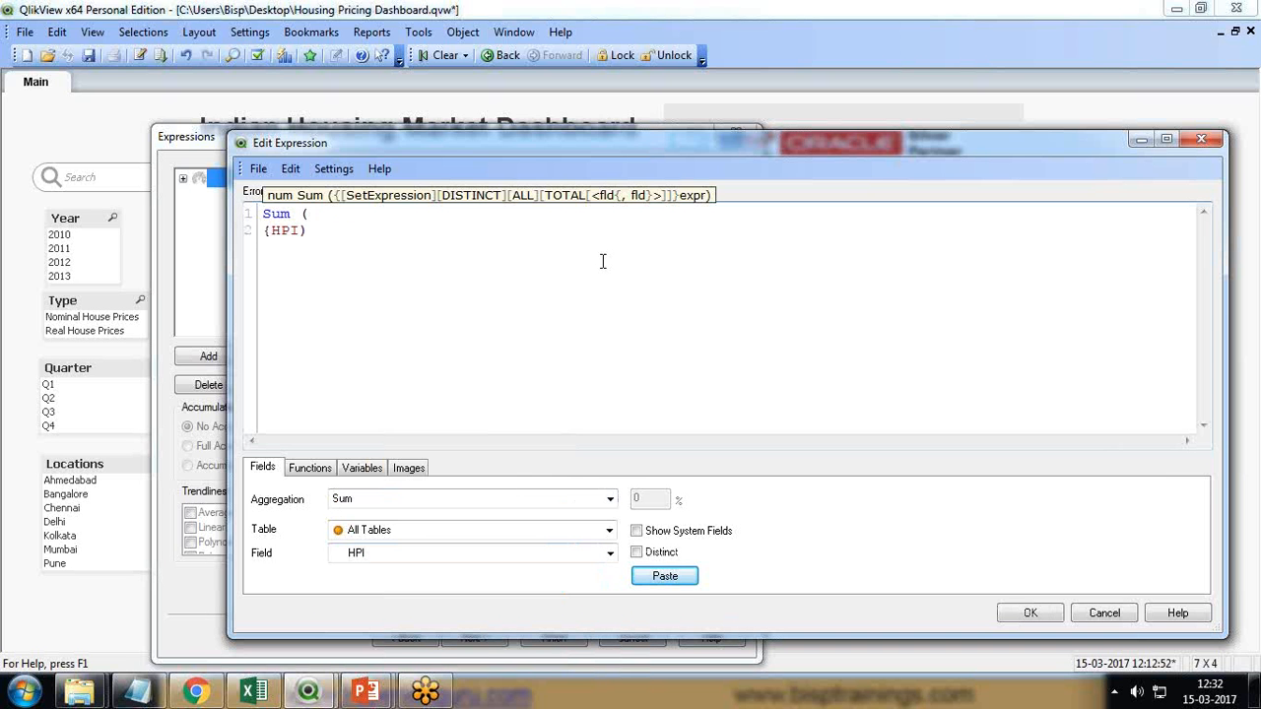
pyautogui.hotkey('ctrl', 'z')
pyautogui.hotkey('ctrl', 'z')
pyautogui.write('{}HPI')
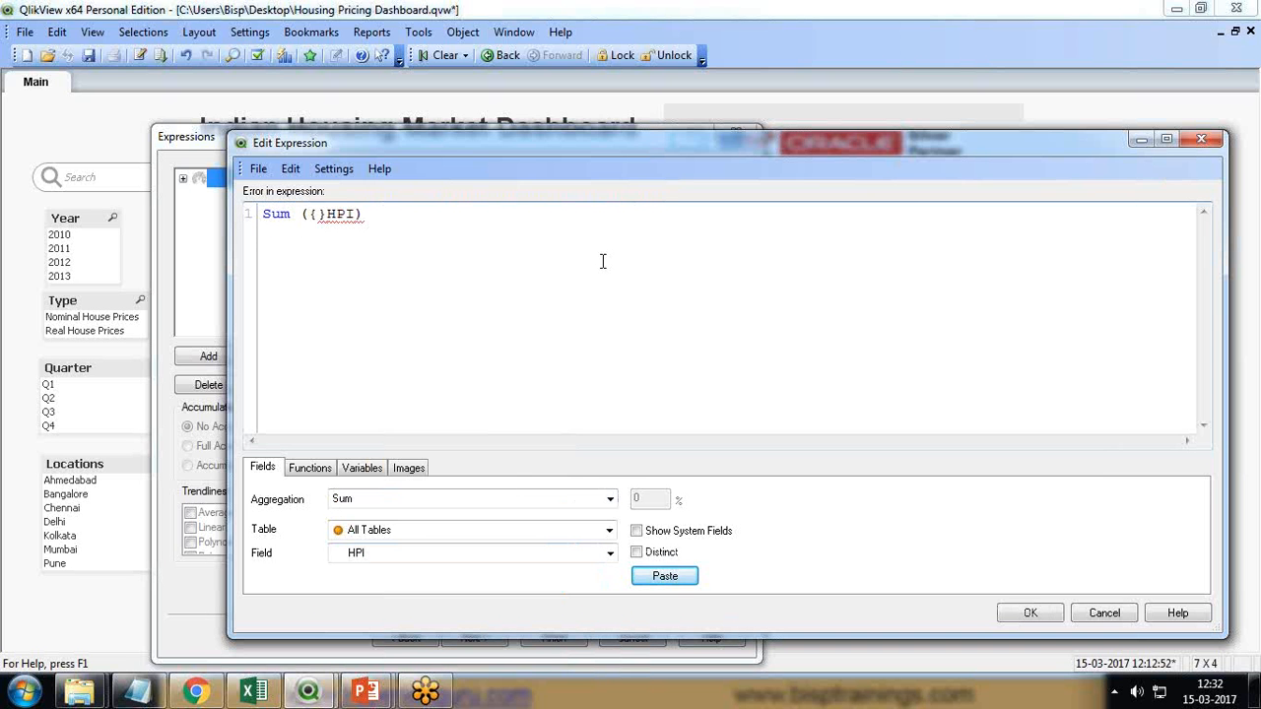
pyautogui.write('<>')
pyautogui.press('Left')
pyautogui.write('Type')
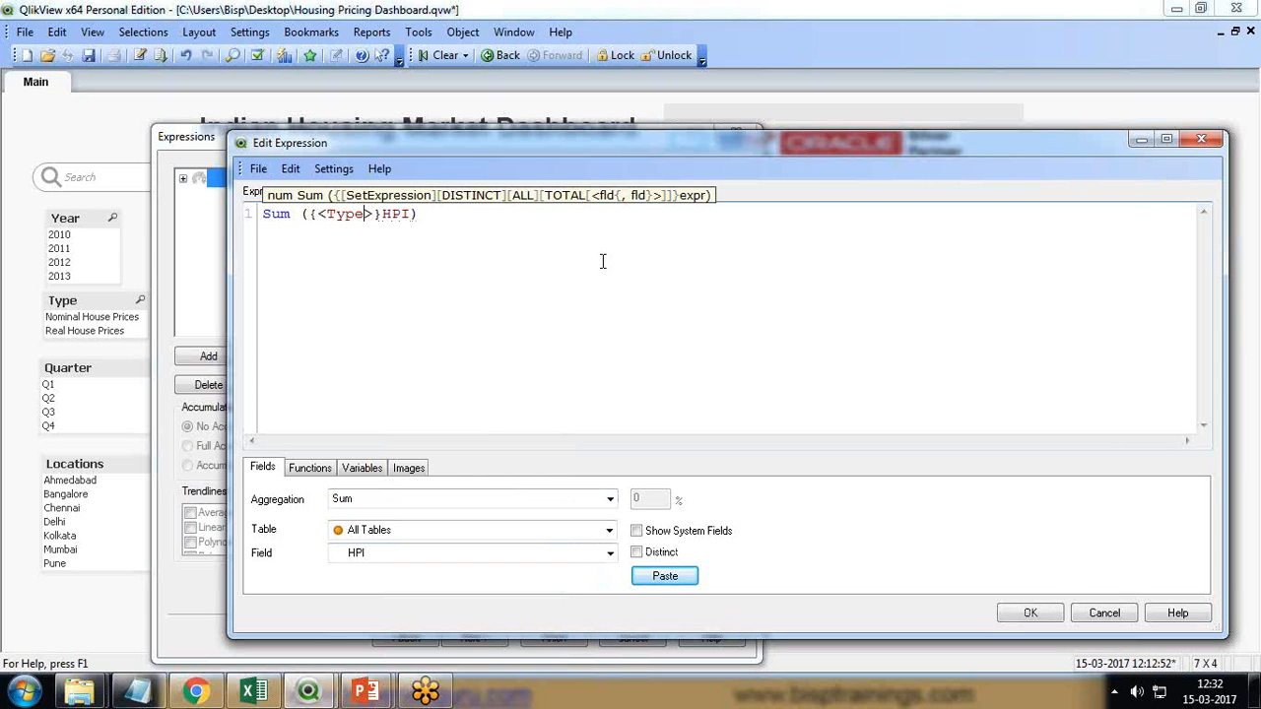
pyautogui.write('={}')
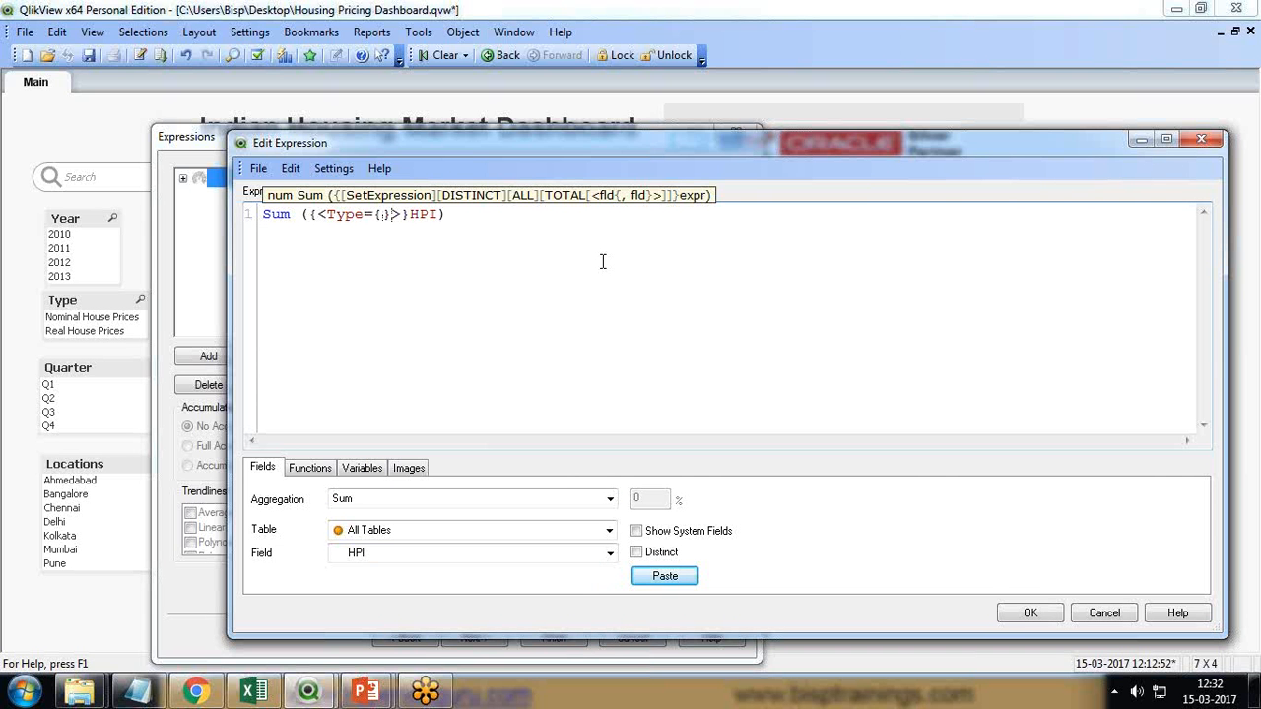
# Enter Nominal House Prices as the Type value in the set modifier and add a division sign after the Sum
pyautogui.write("'")
pyautogui.write('Nm')
pyautogui.press('BackSpace')
pyautogui.write('omi')
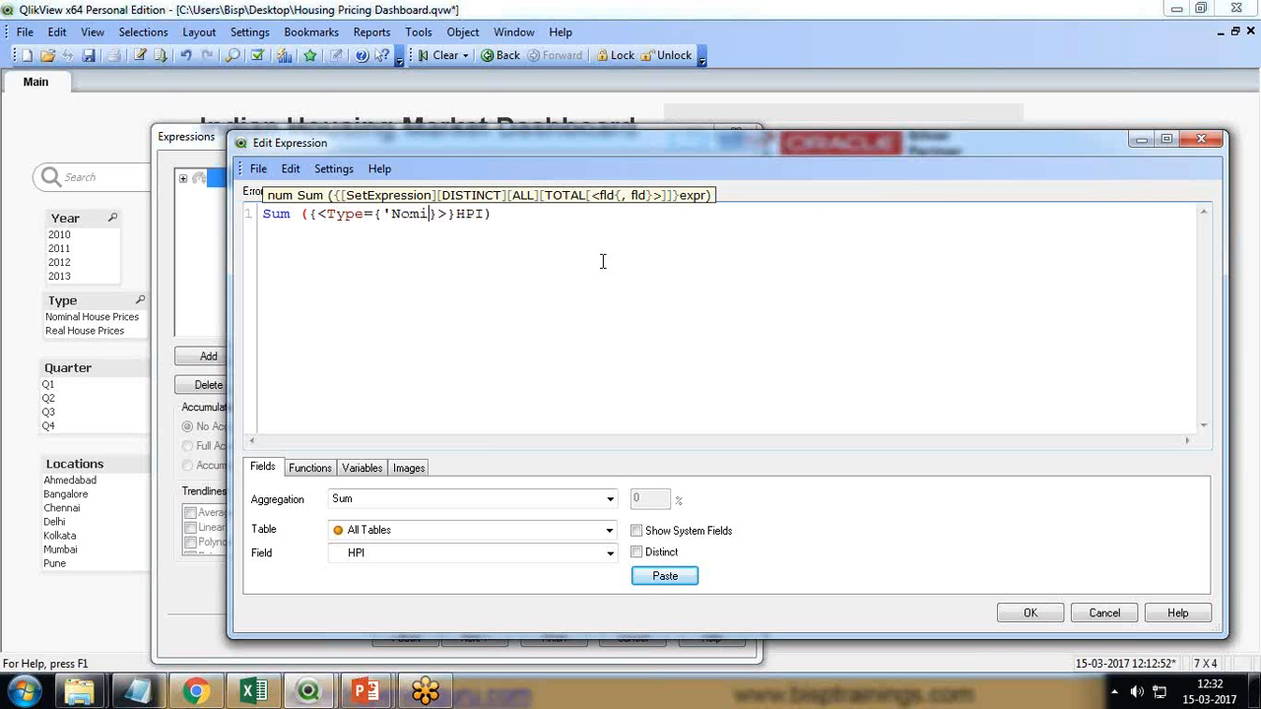
pyautogui.write('nal Hous')
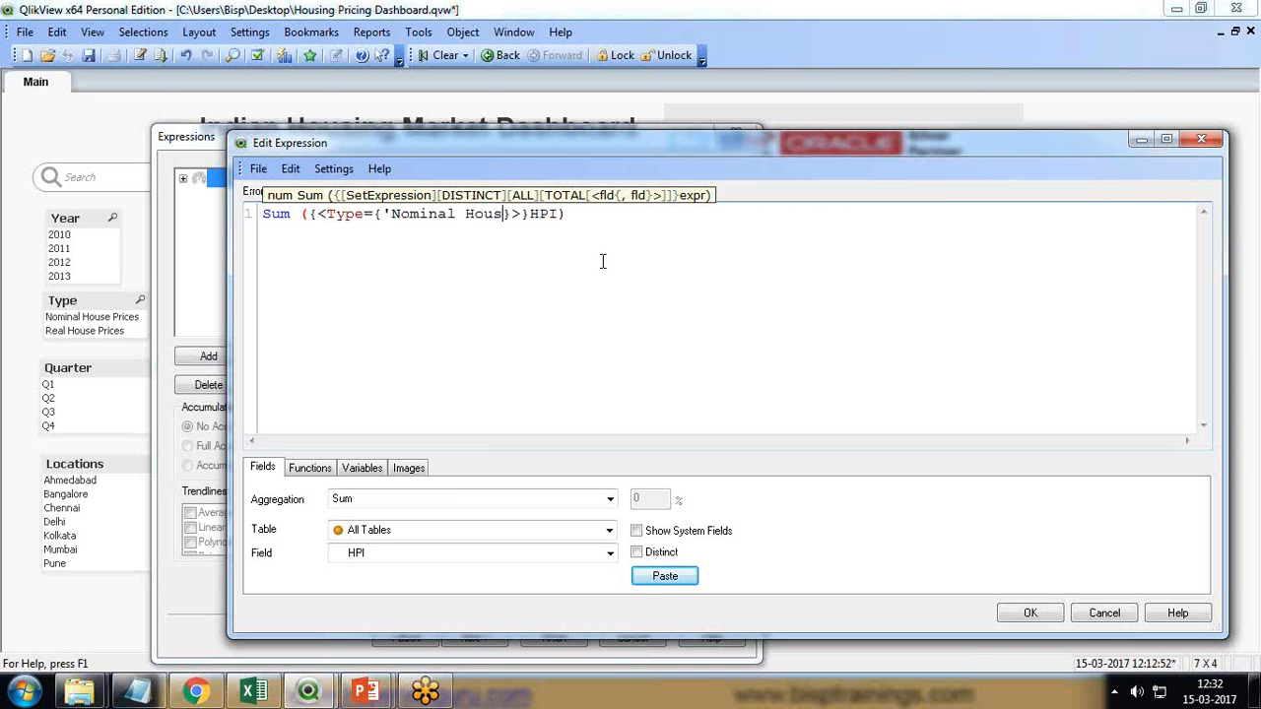
pyautogui.write('e Prices')
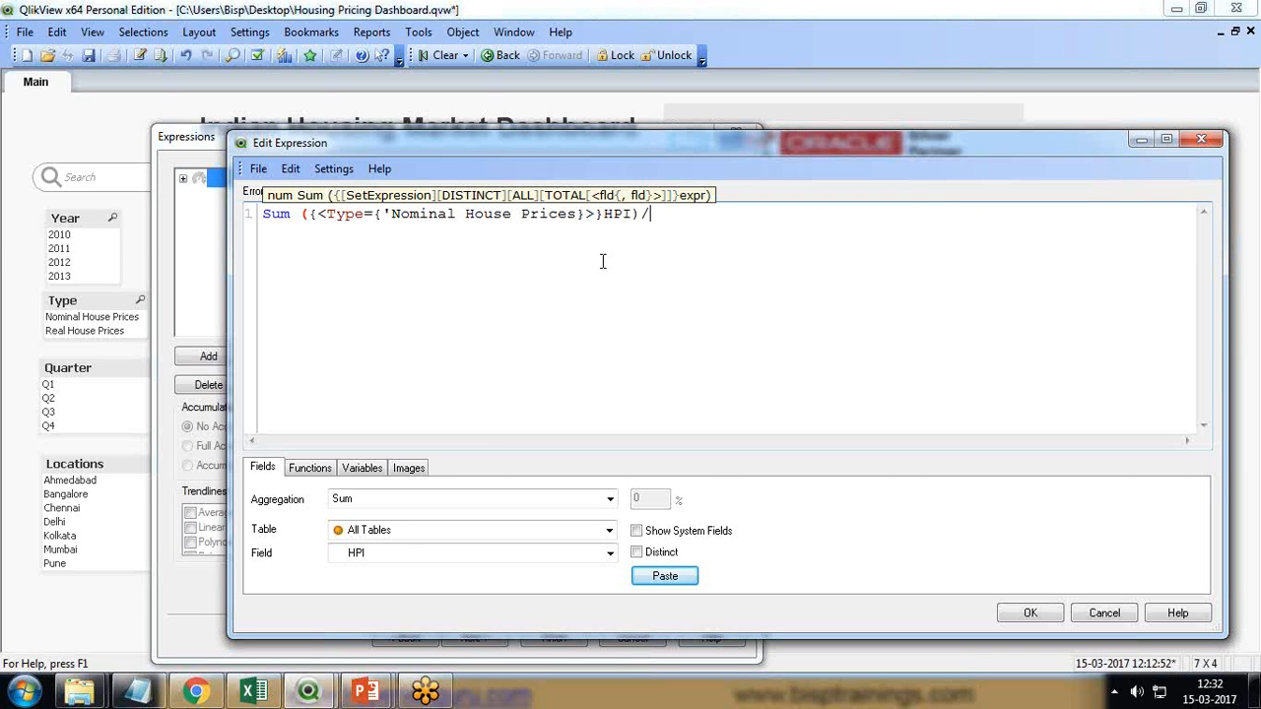
# Complete the expression as Sum ({<Type={'Nominal House Prices'}>}HPI)/Sum (HPI) and finish the gauge chart
pyautogui.click(666, 577)
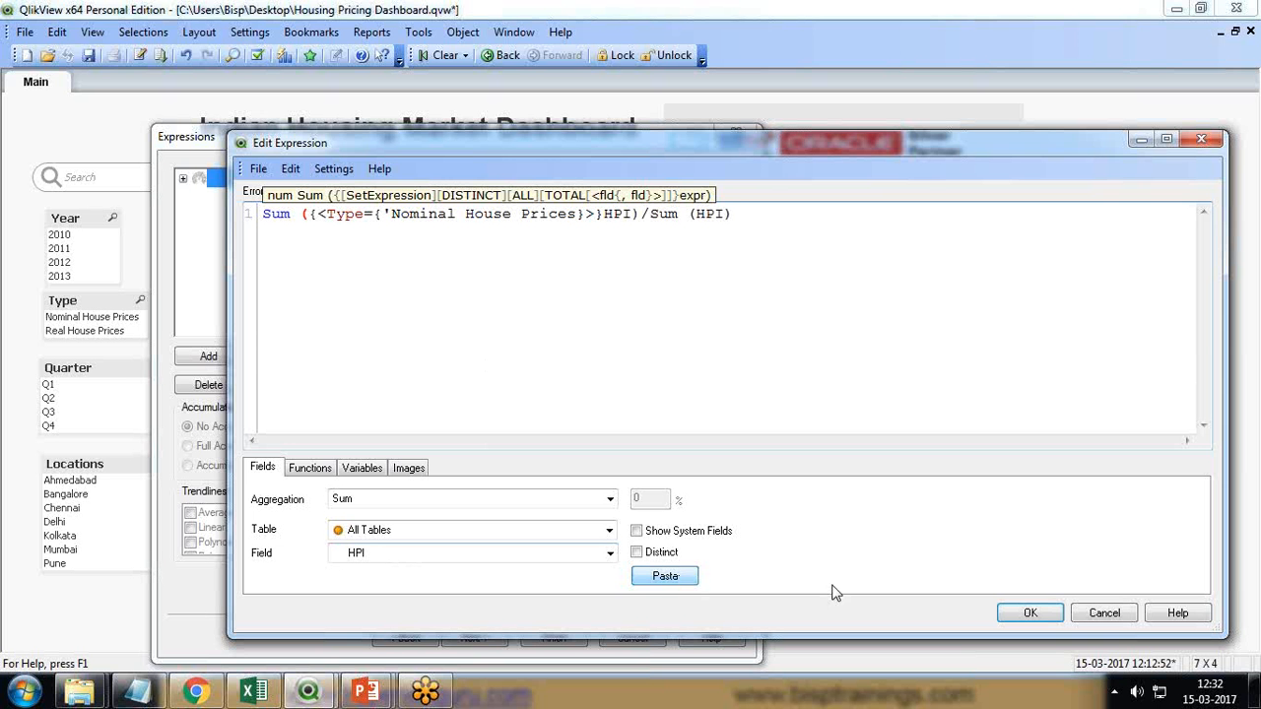
pyautogui.click(580, 214)
pyautogui.write("'")
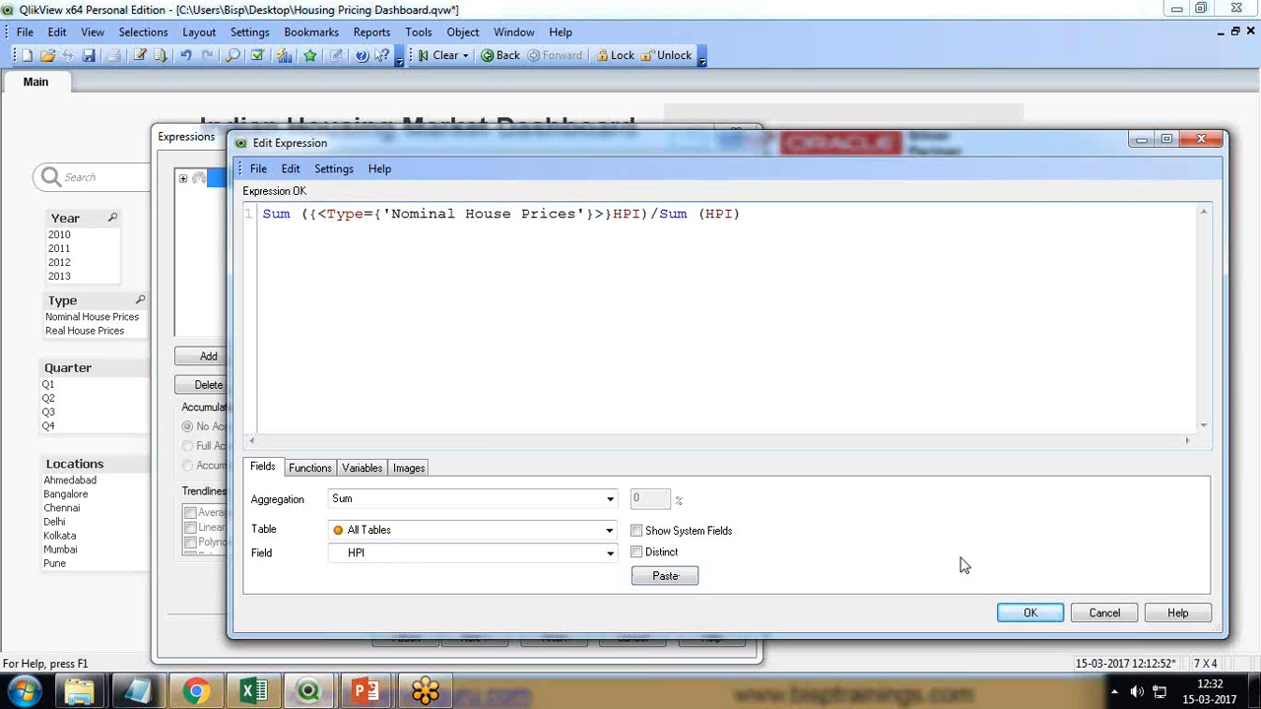
pyautogui.click(1030, 612)
pyautogui.click(553, 638)
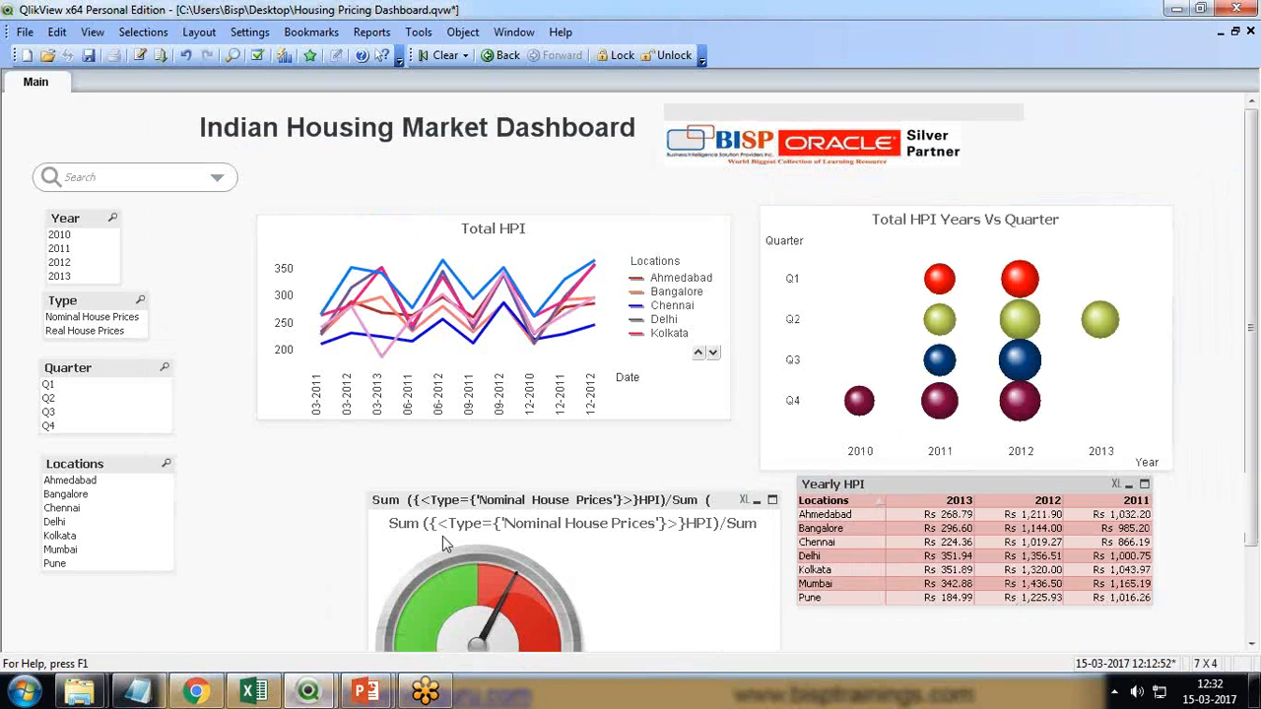
# Move the gauge directly below the Total HPI line chart and label its expression Nominal Housing Prices %
pyautogui.moveTo(433, 500); pyautogui.dragTo(381, 439)
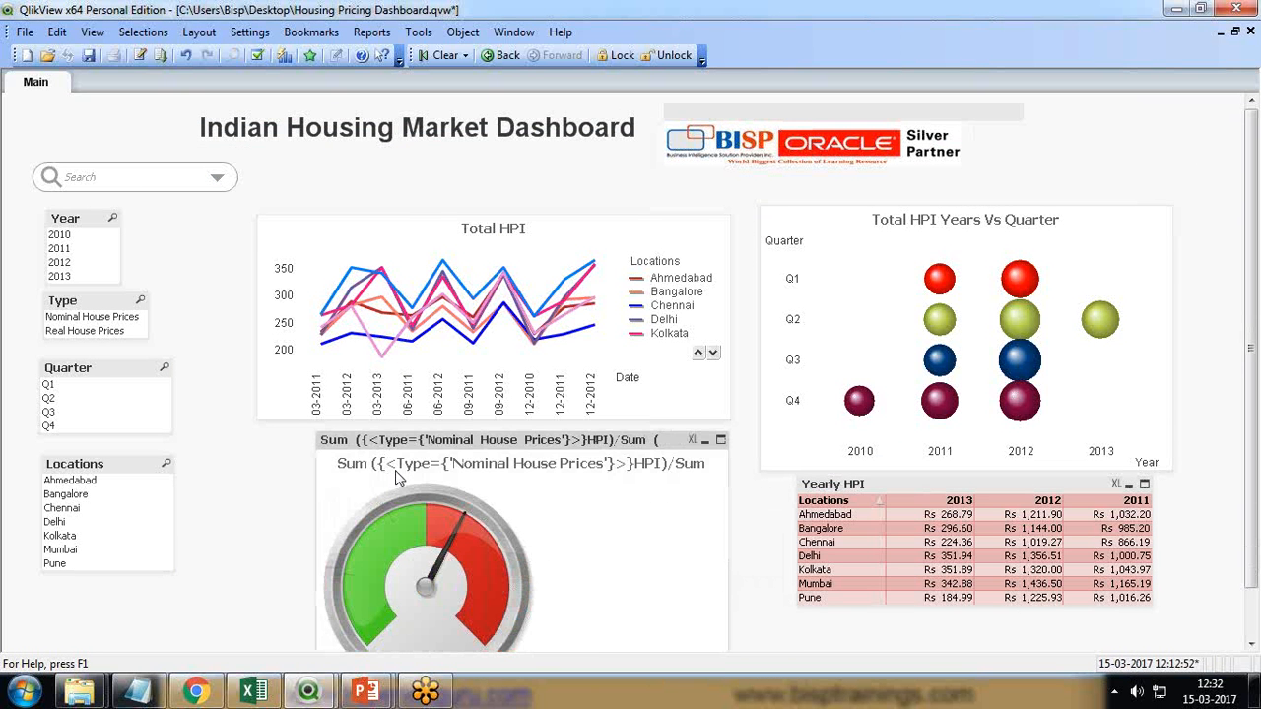
pyautogui.rightClick(374, 444)
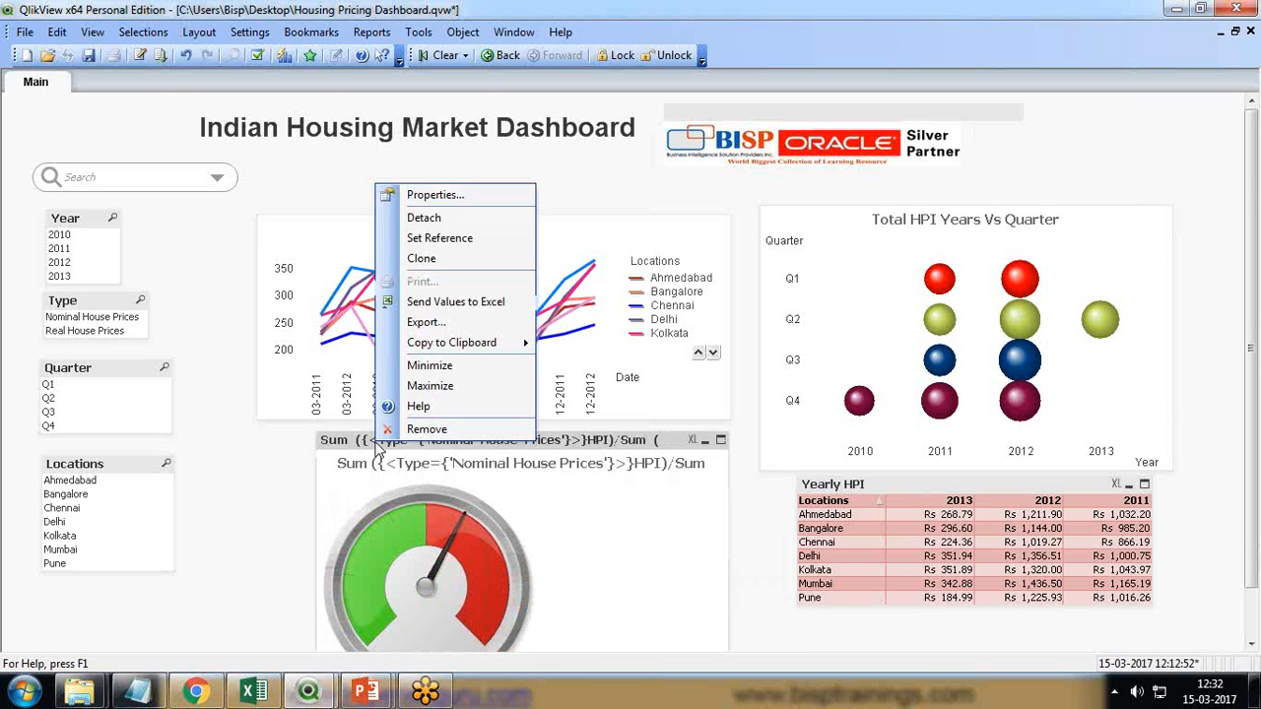
pyautogui.click(419, 192)
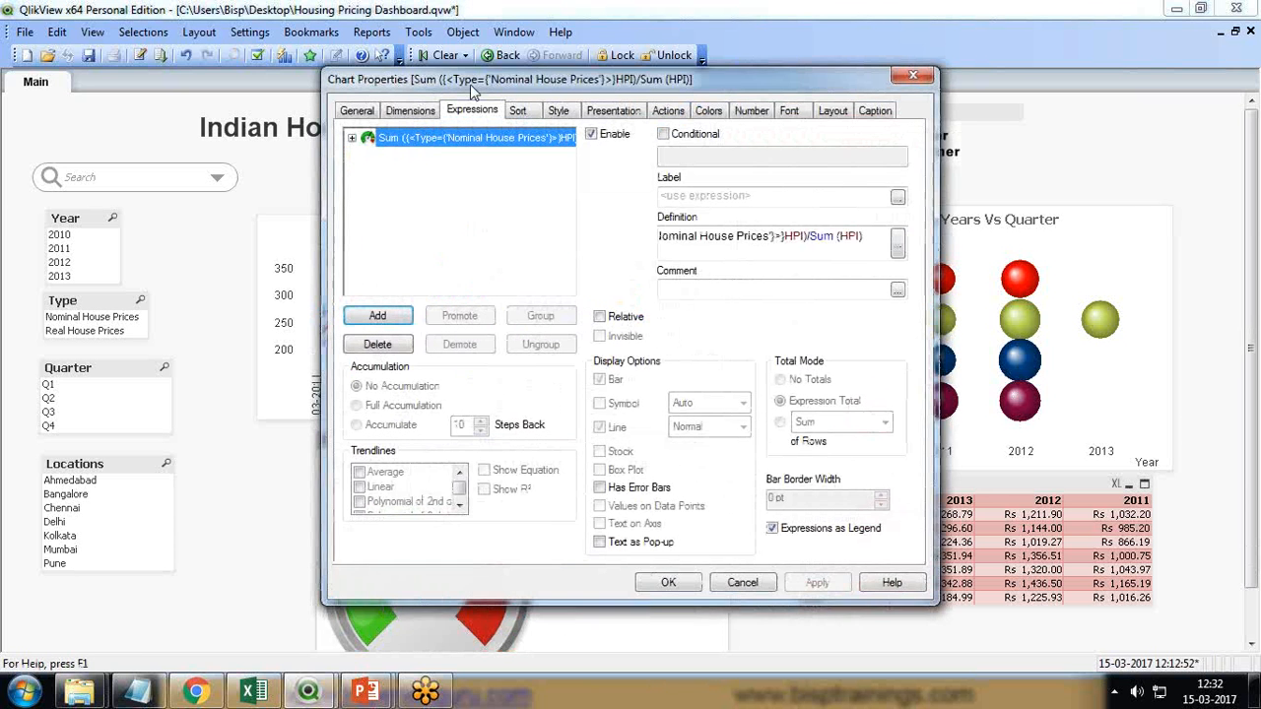
pyautogui.click(646, 213)
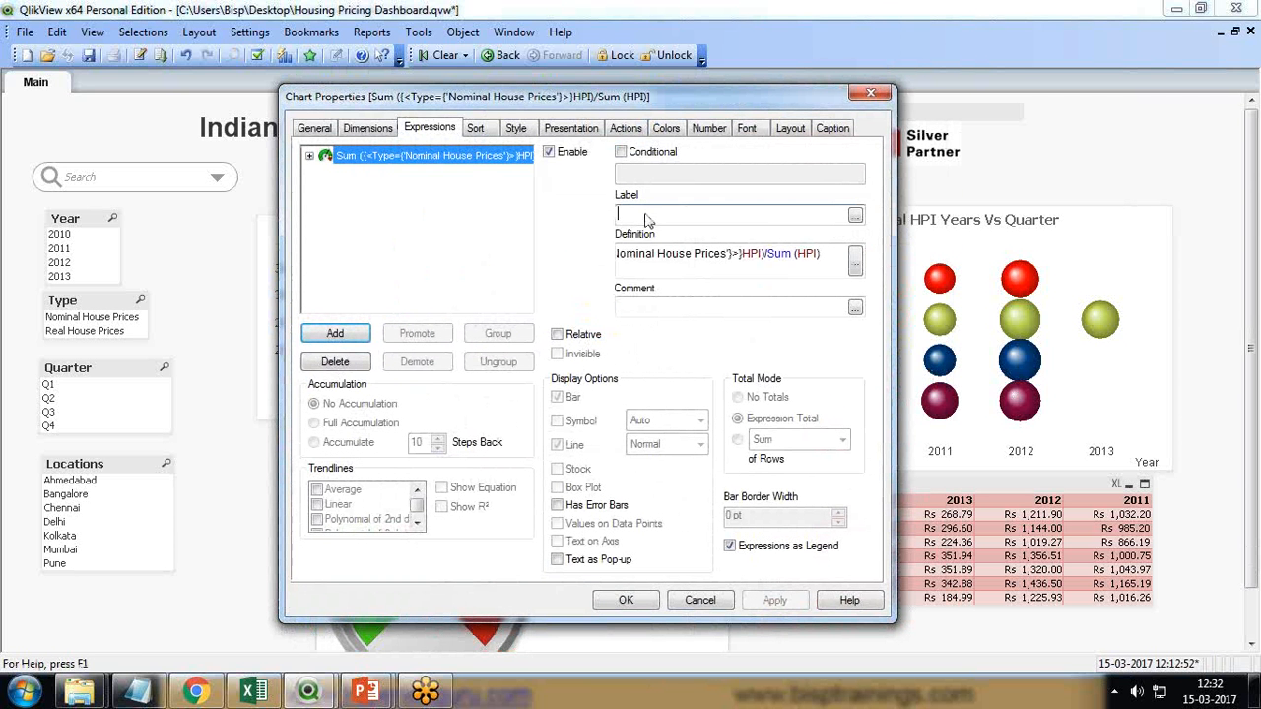
pyautogui.write('Nom')
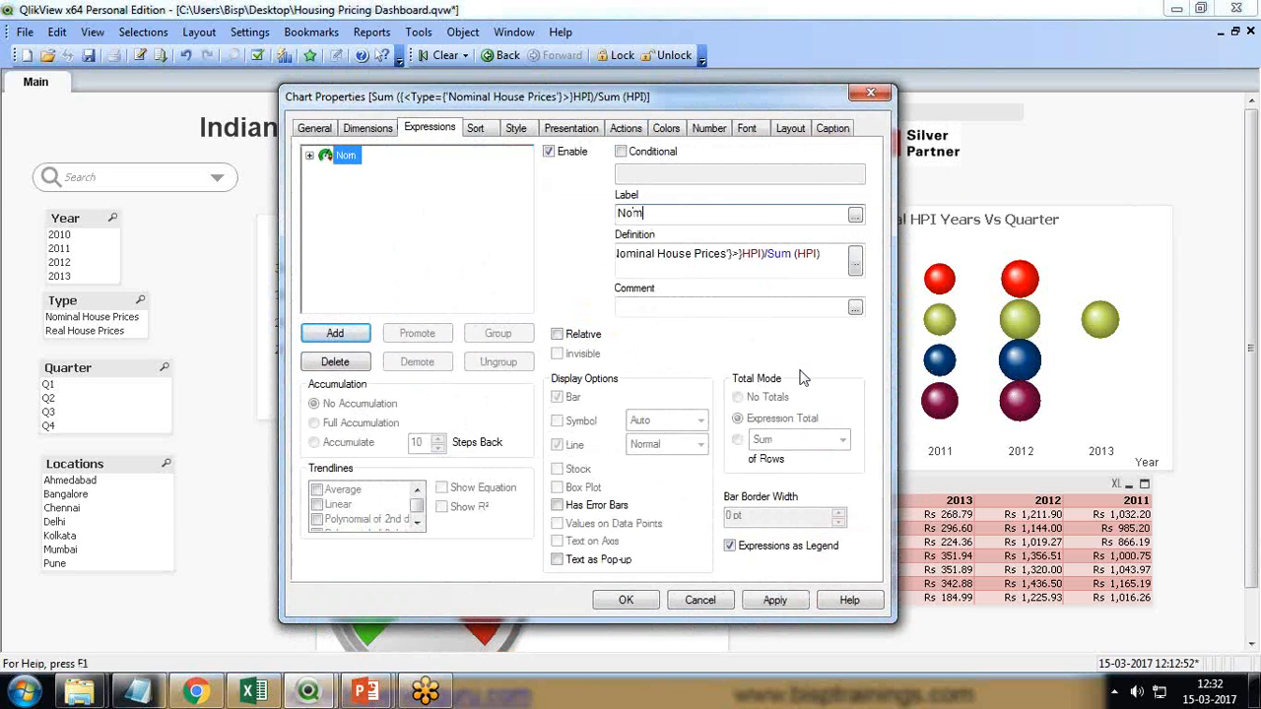
pyautogui.write('inal HPI')
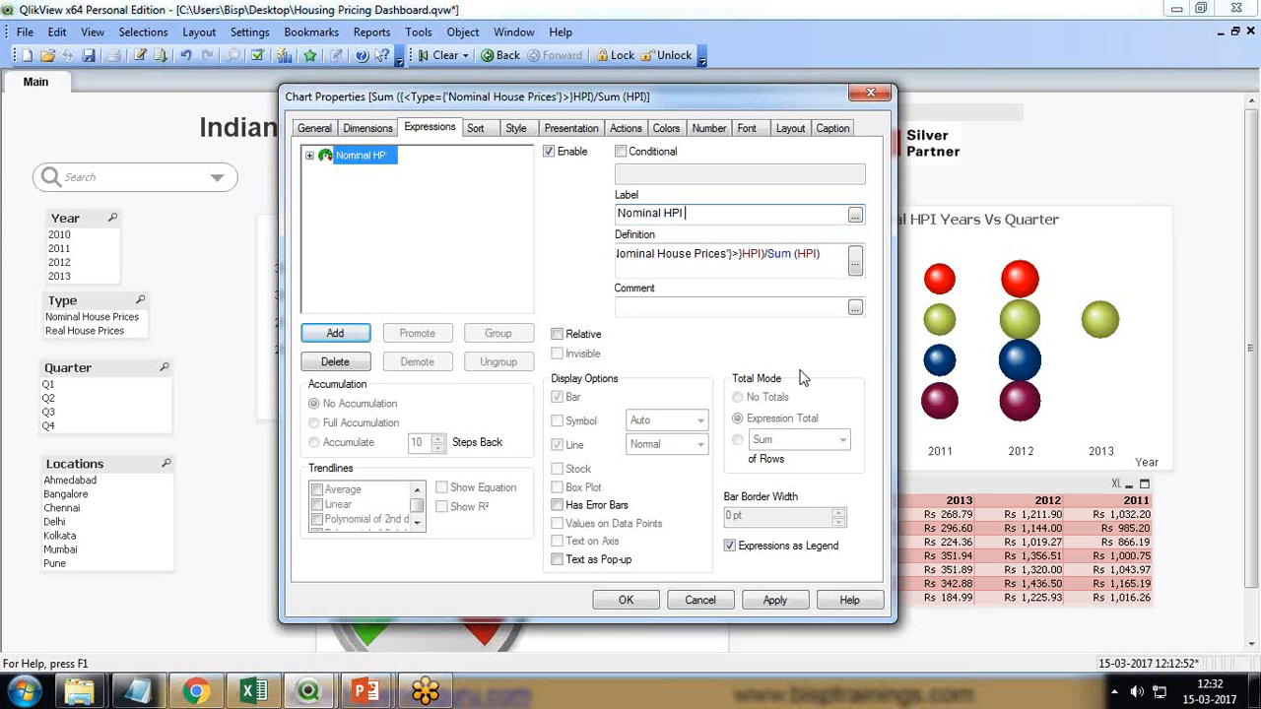
pyautogui.press('BackSpace')
pyautogui.press('BackSpace')
pyautogui.write('ps')
pyautogui.press('BackSpace')
pyautogui.press('BackSpace')
pyautogui.write('ousing Prices')
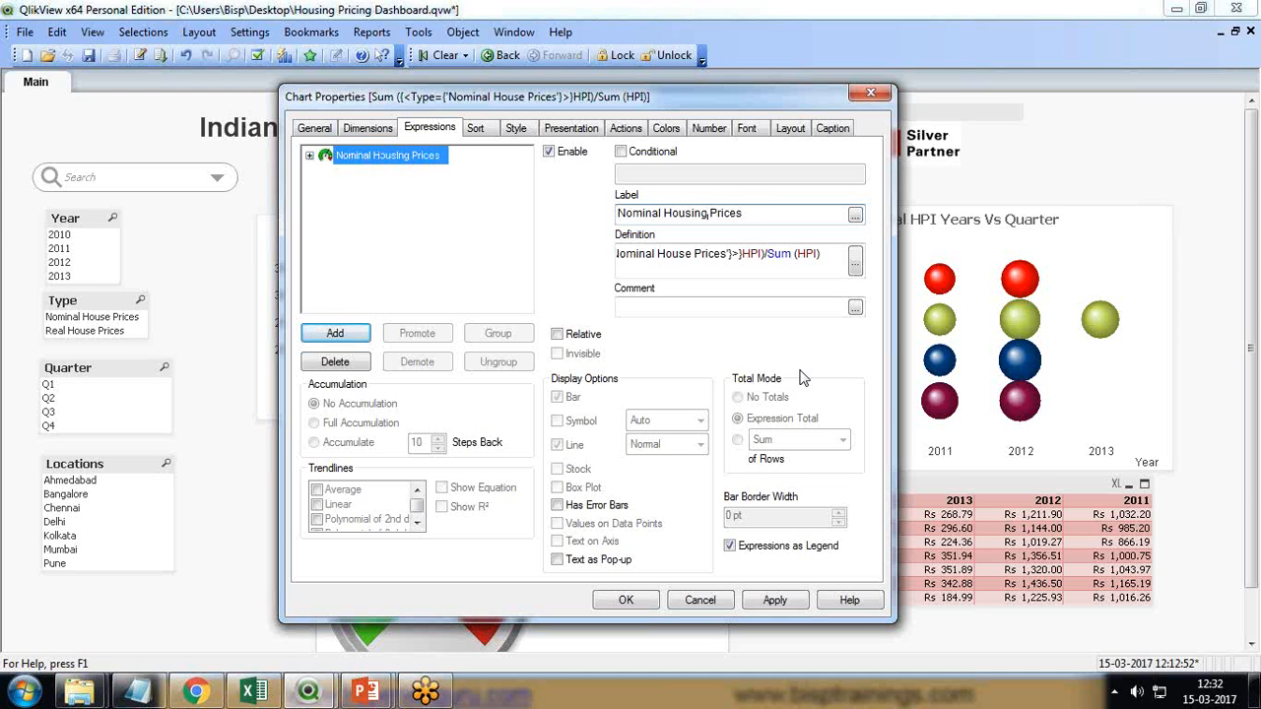
pyautogui.write(' %')
pyautogui.click(774, 607)
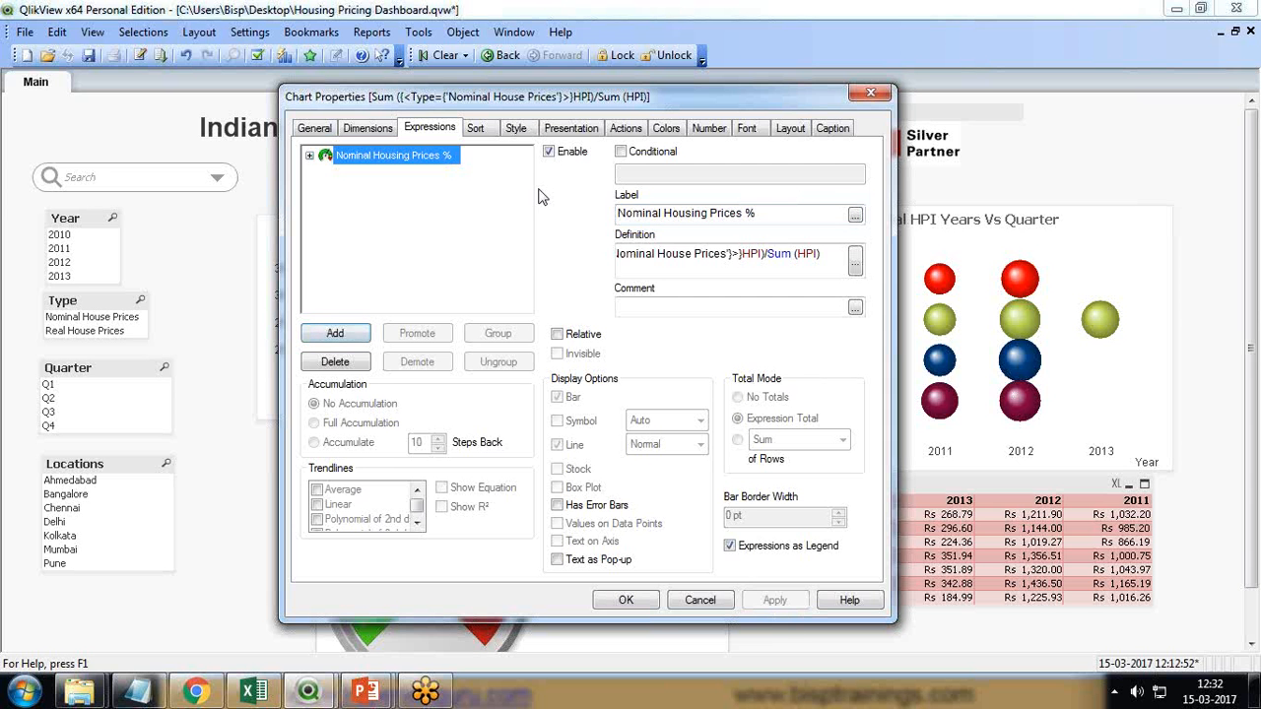
# Turn off Autowidth Segments for the gauge and add two more segments to its segments setup
pyautogui.moveTo(448, 110); pyautogui.dragTo(360, 103)
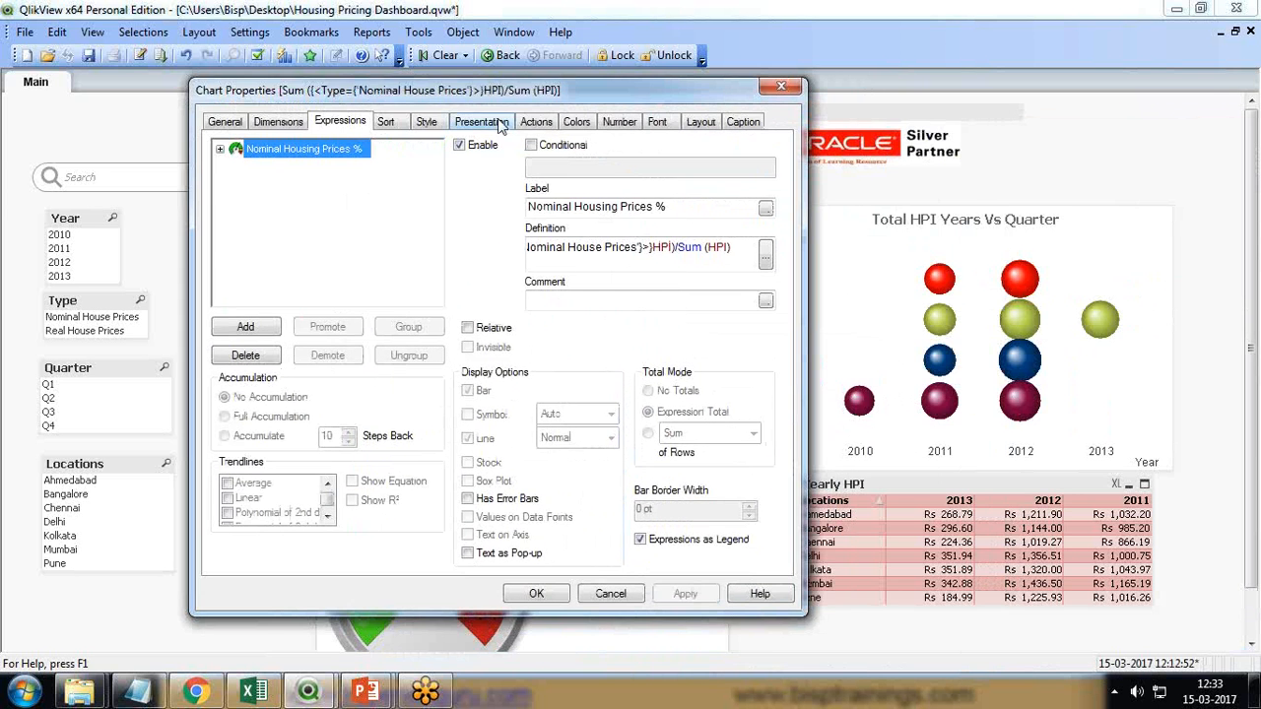
pyautogui.moveTo(478, 94); pyautogui.dragTo(434, 116)
pyautogui.click(440, 150)
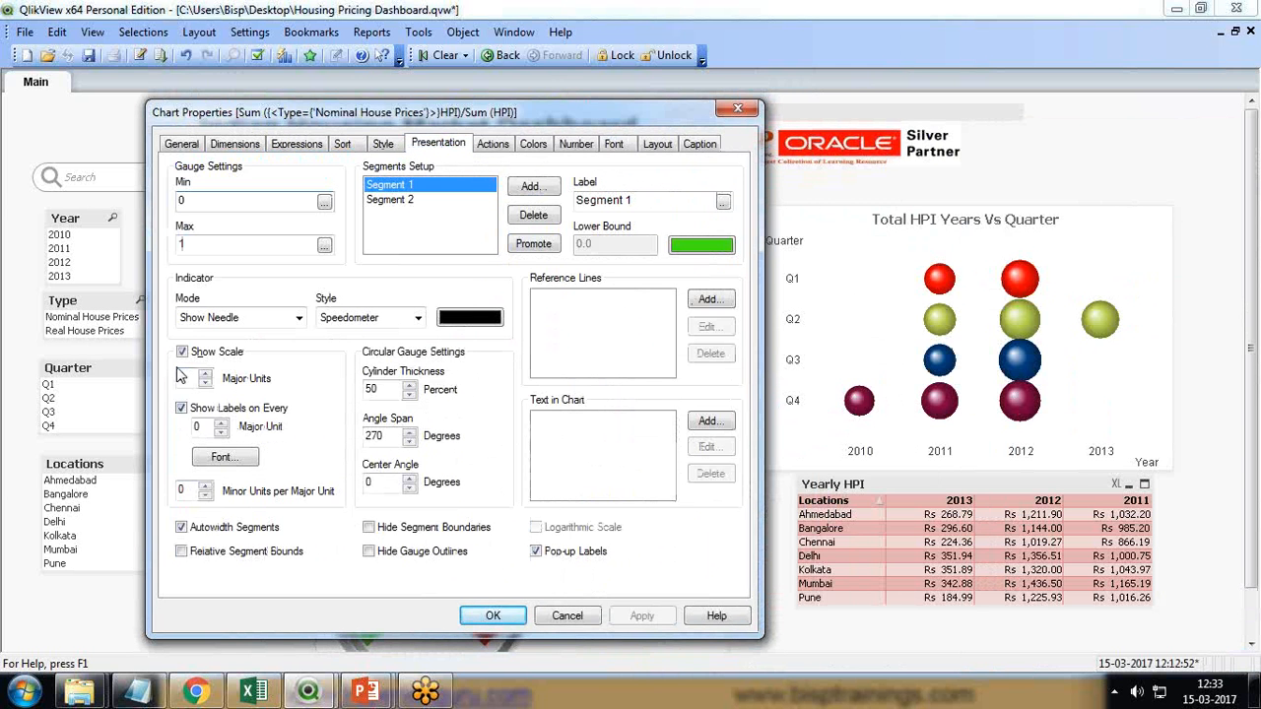
pyautogui.click(182, 528)
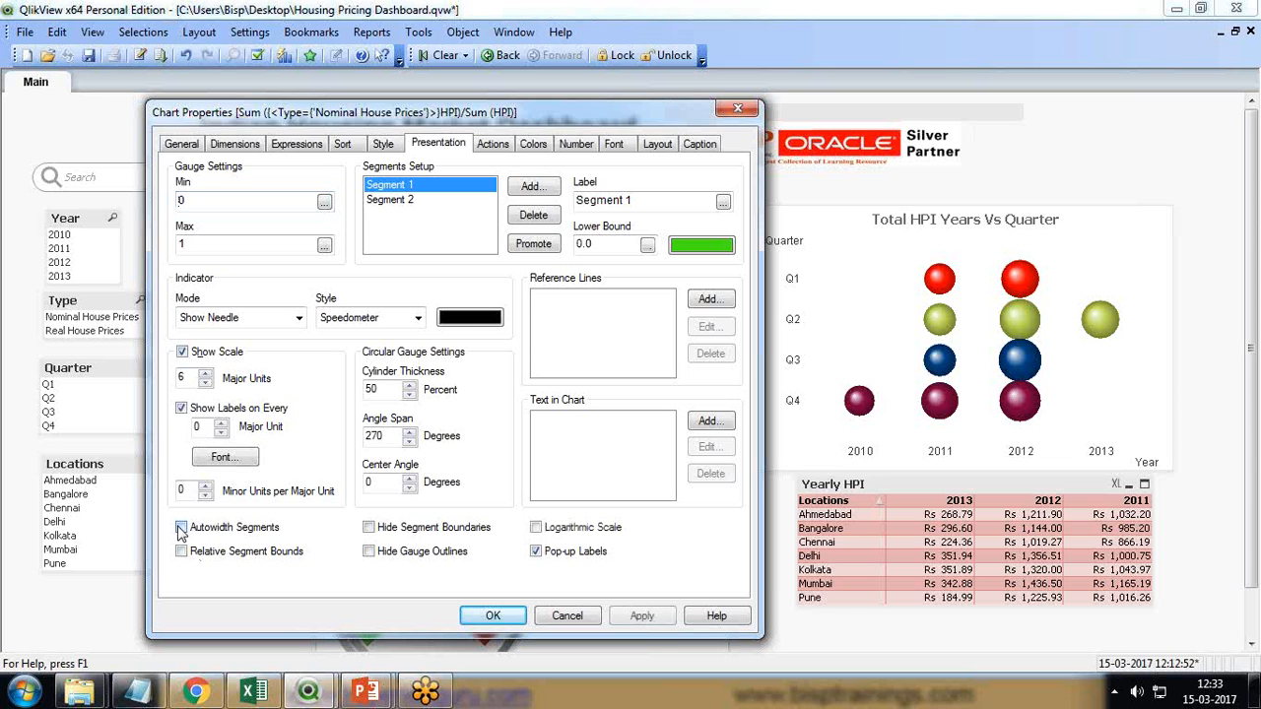
pyautogui.click(529, 189)
pyautogui.click(529, 189)
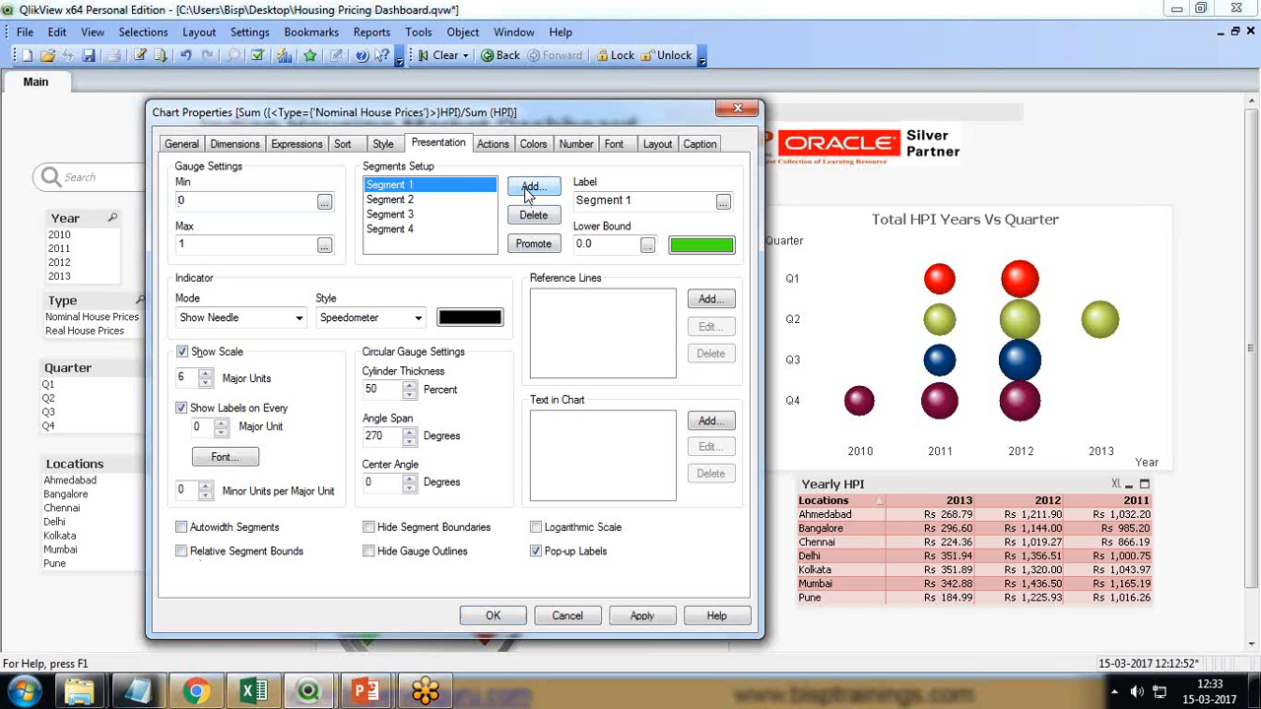
# Check the gauges in the reference dashboard window and return to the Housing Pricing Dashboard's gauge properties
pyautogui.moveTo(308, 693)
pyautogui.click(268, 633)
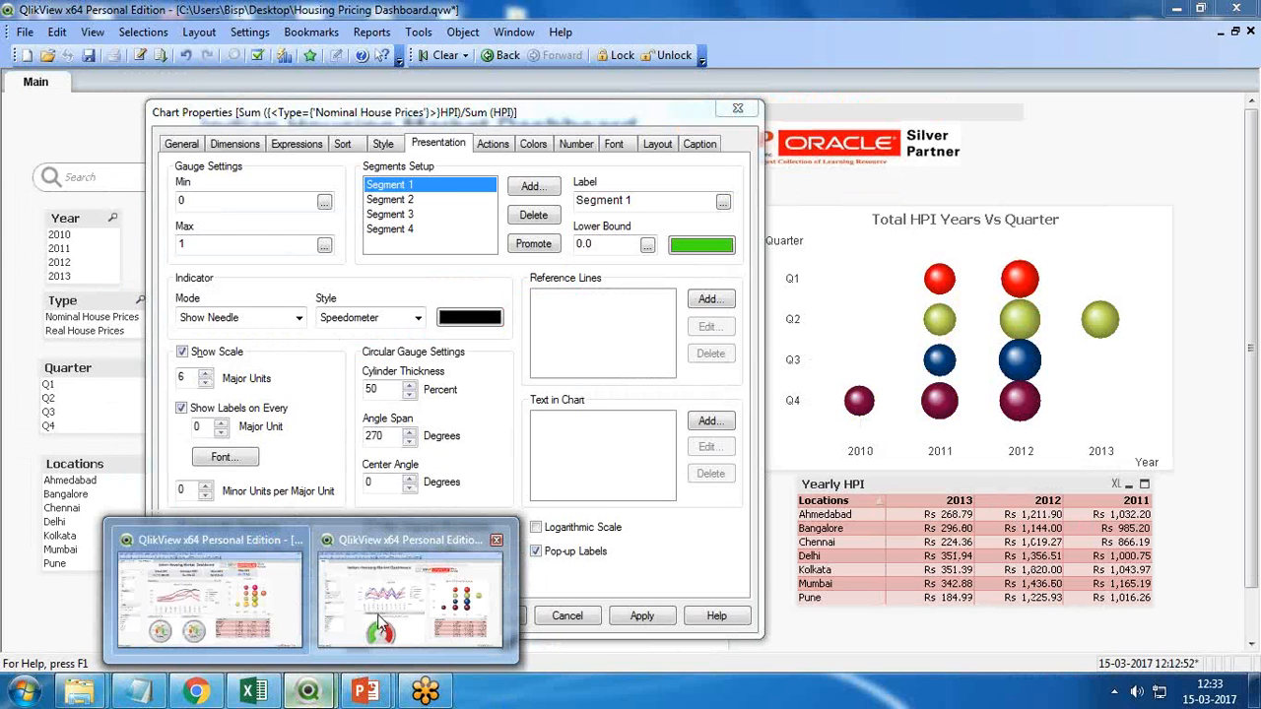
pyautogui.click(410, 596)
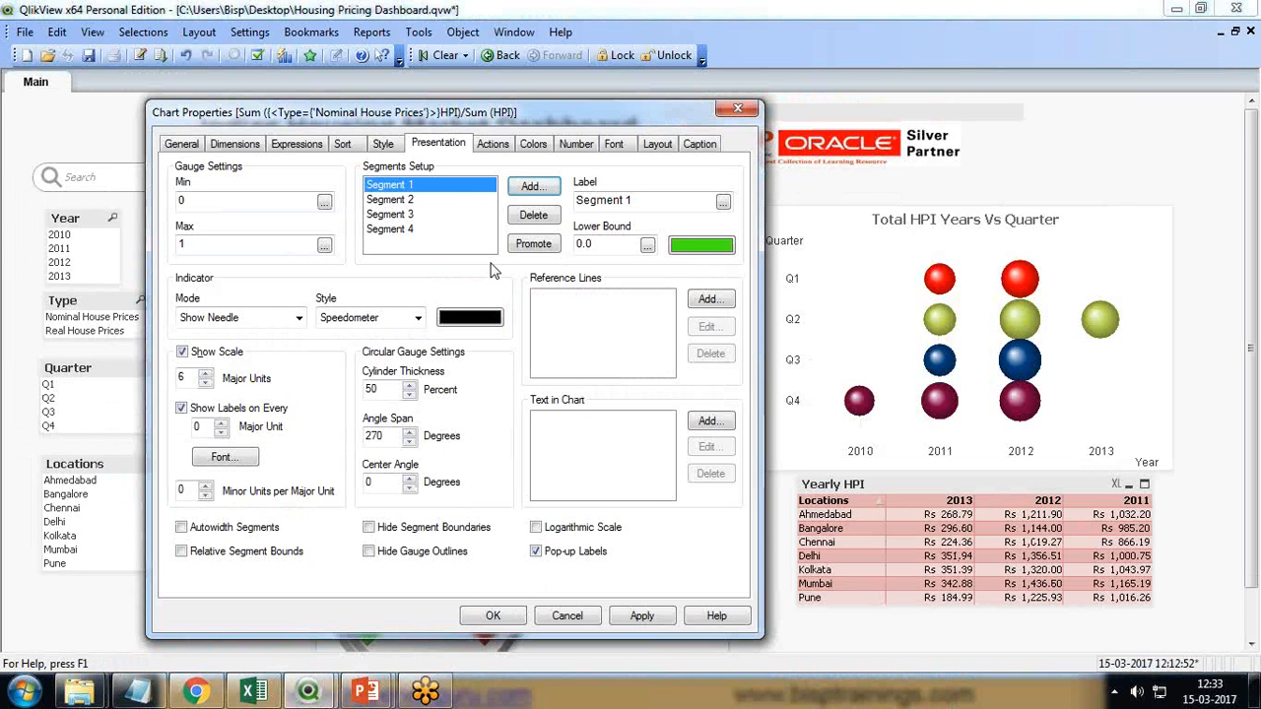
# Set the lower bounds of Segments 1, 2 and 3 to 0.25, 0.5 and 0.75, edit Segment 4's lower bound, and apply
pyautogui.click(597, 244)
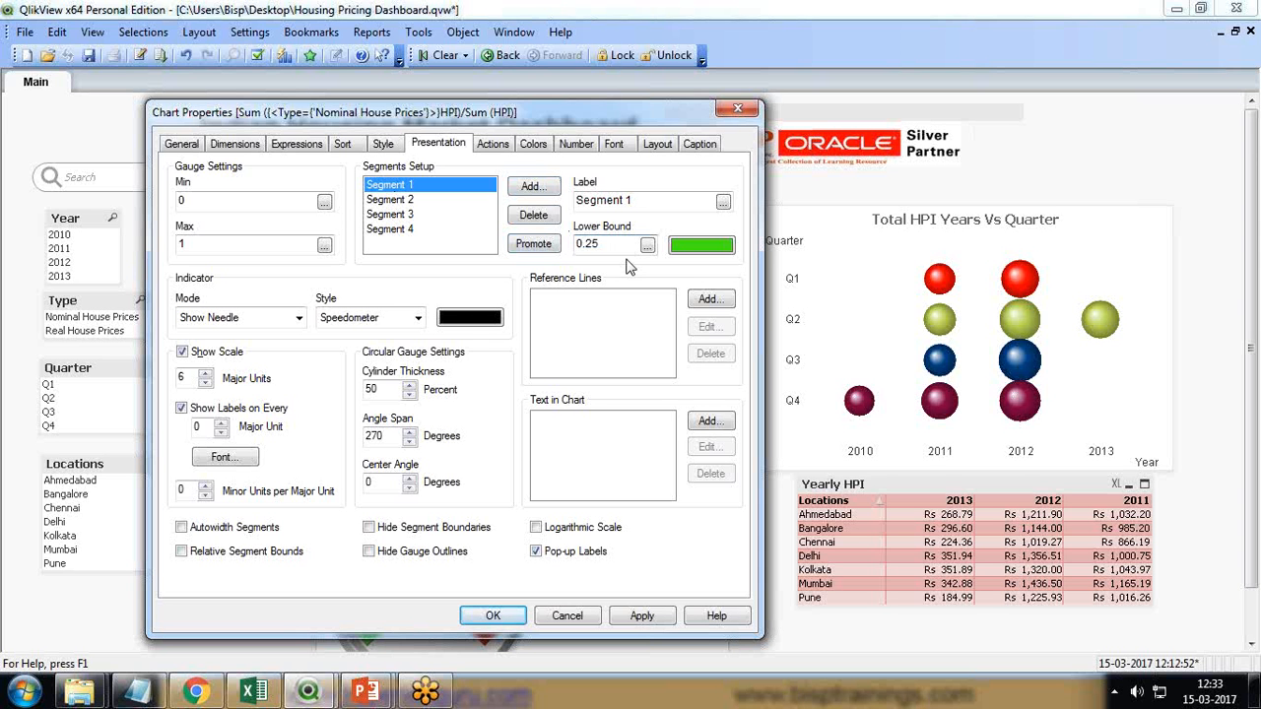
pyautogui.click(400, 200)
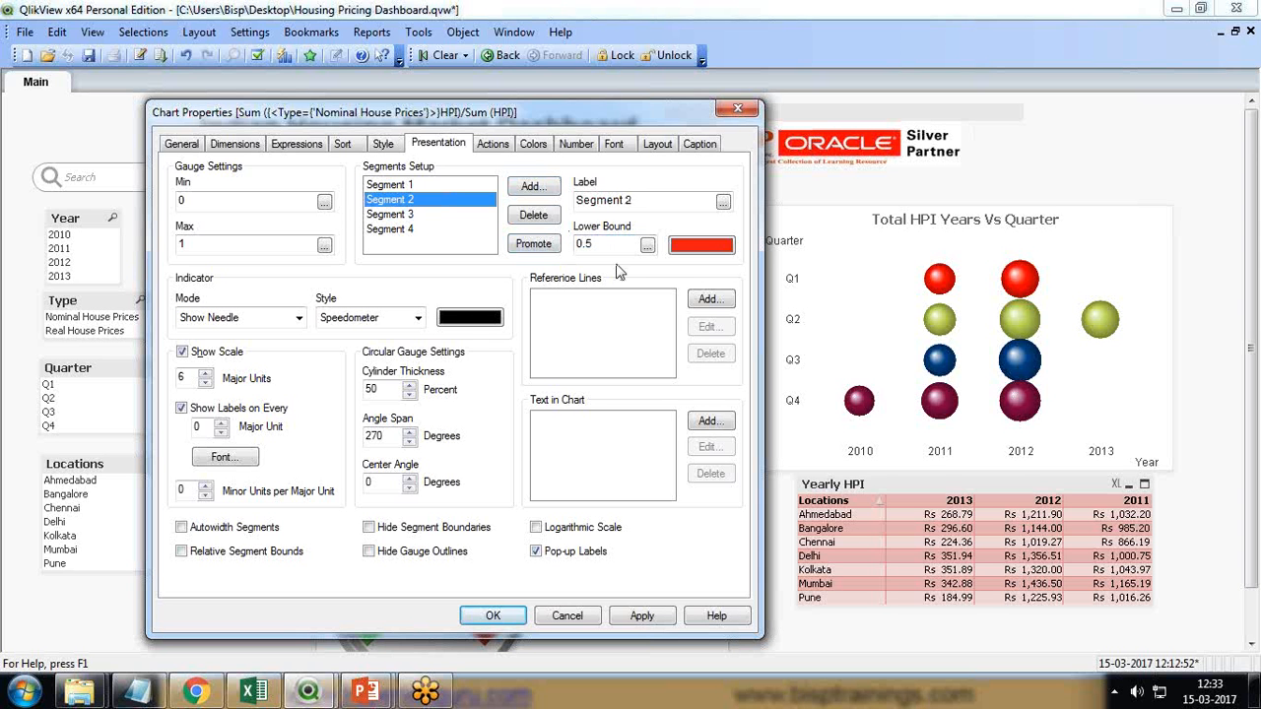
pyautogui.click(388, 216)
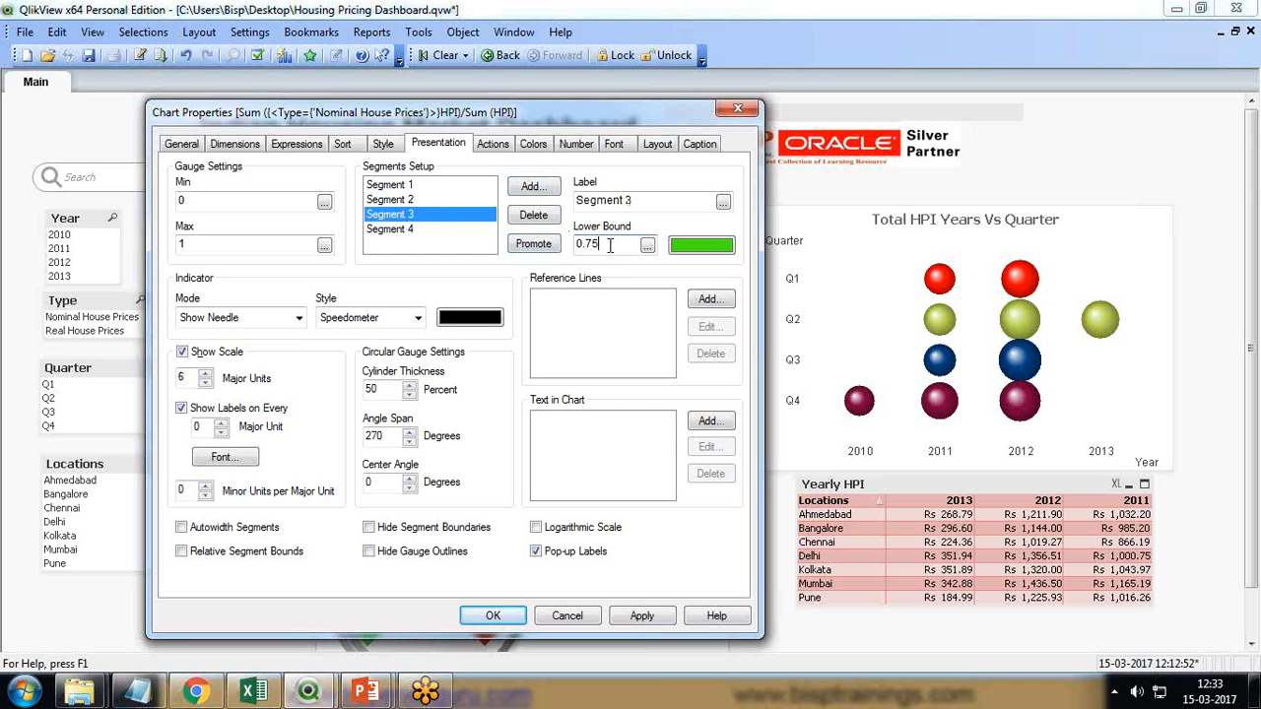
pyautogui.click(392, 230)
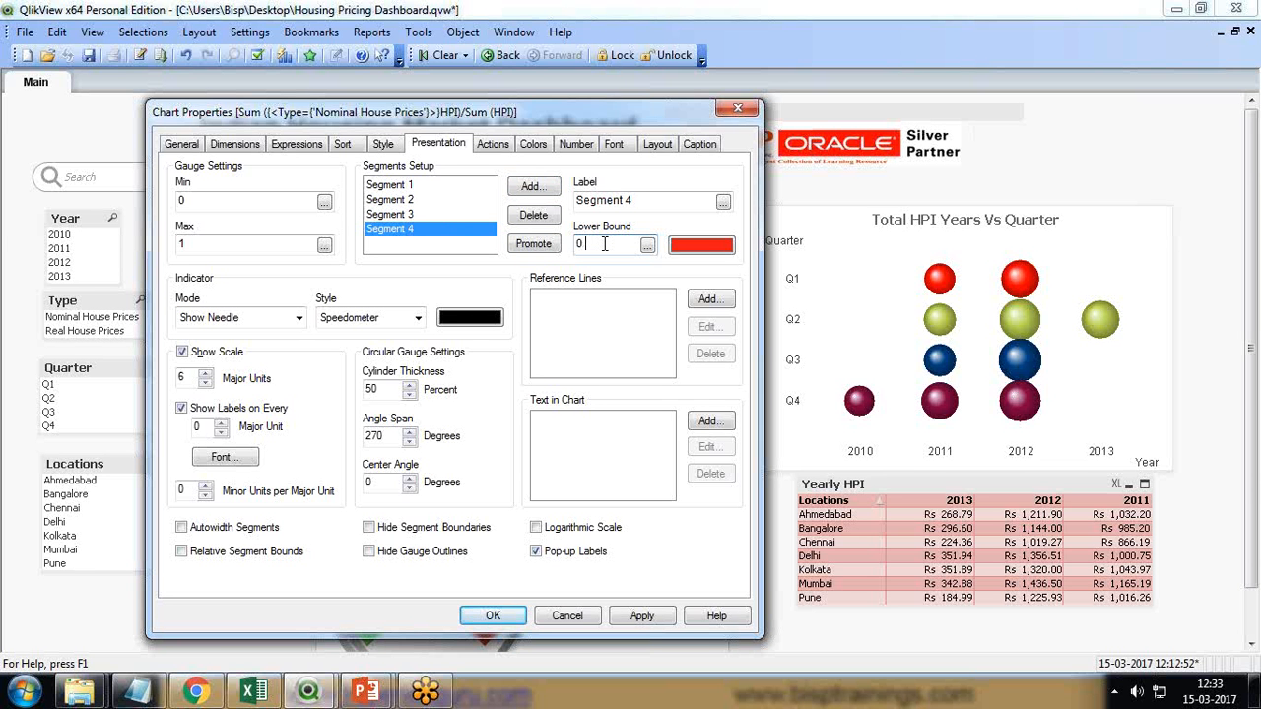
pyautogui.click(624, 617)
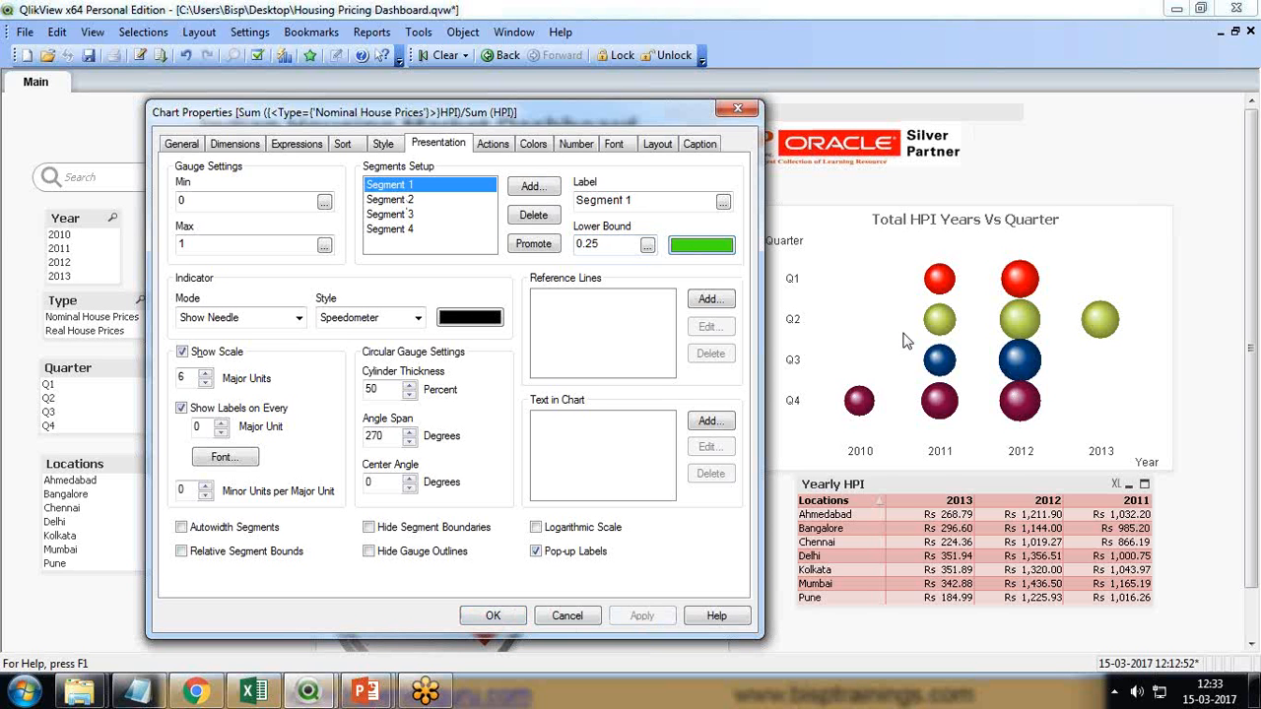
# Switch Segment 1's fill to Two Colors Gradient and check the segment colors on the reference dashboard's gauges
pyautogui.click(1247, 659)
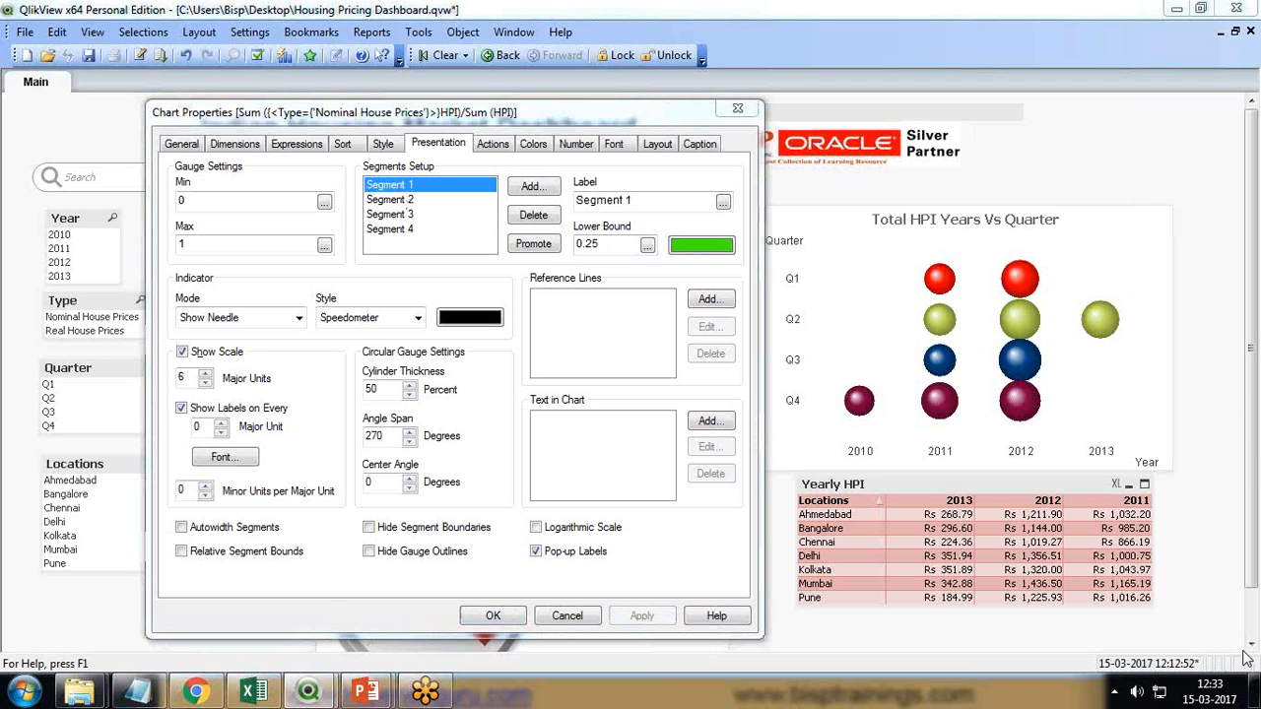
pyautogui.click(1211, 169)
pyautogui.click(1230, 45)
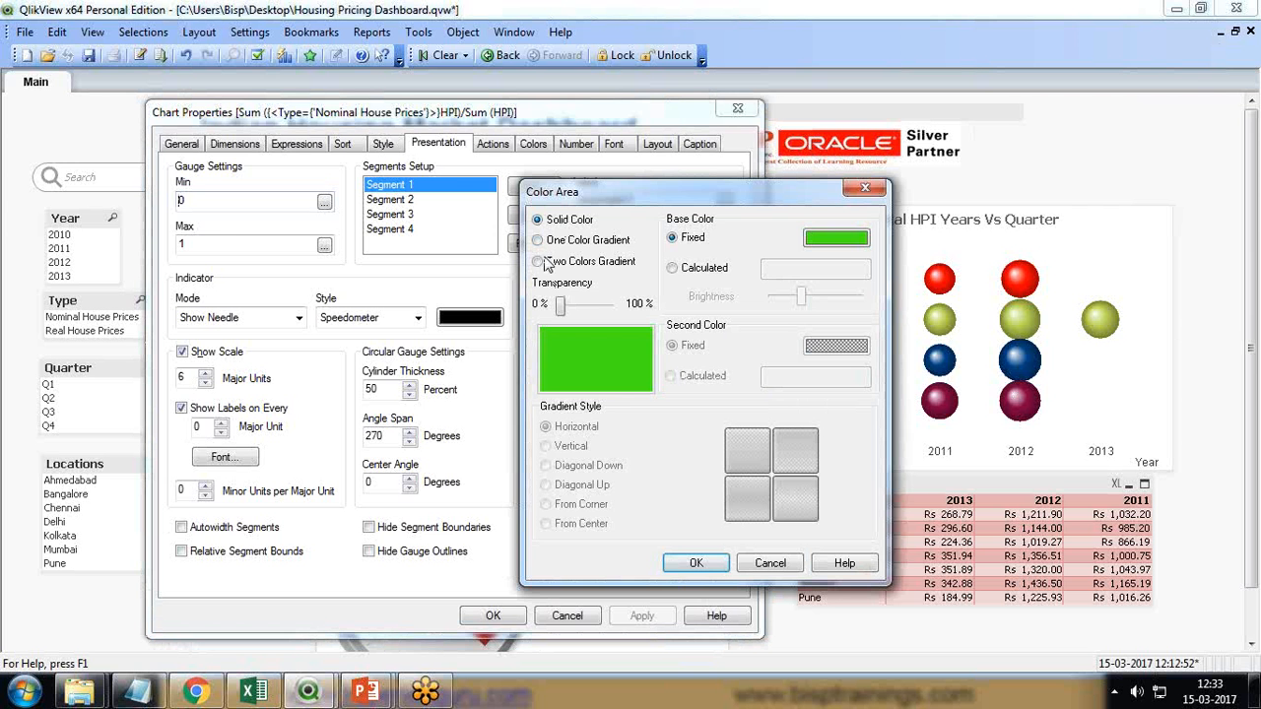
pyautogui.click(537, 261)
pyautogui.click(814, 244)
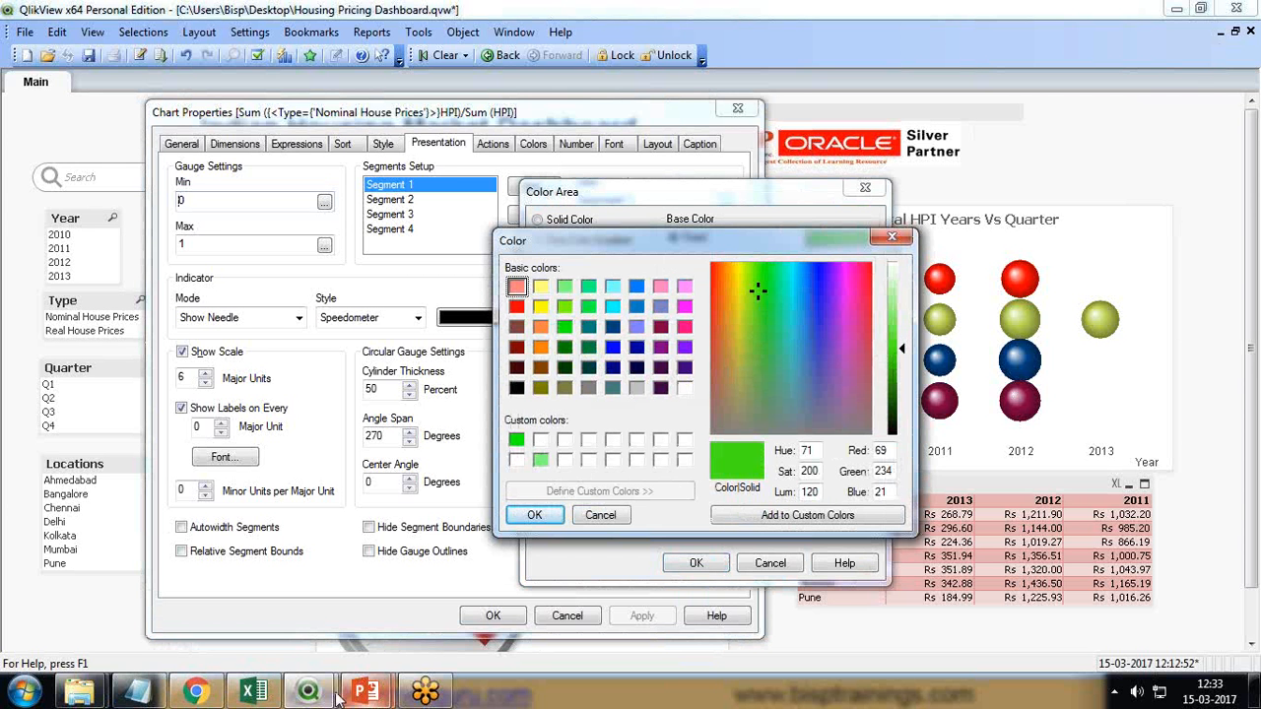
pyautogui.moveTo(307, 692)
pyautogui.click(233, 618)
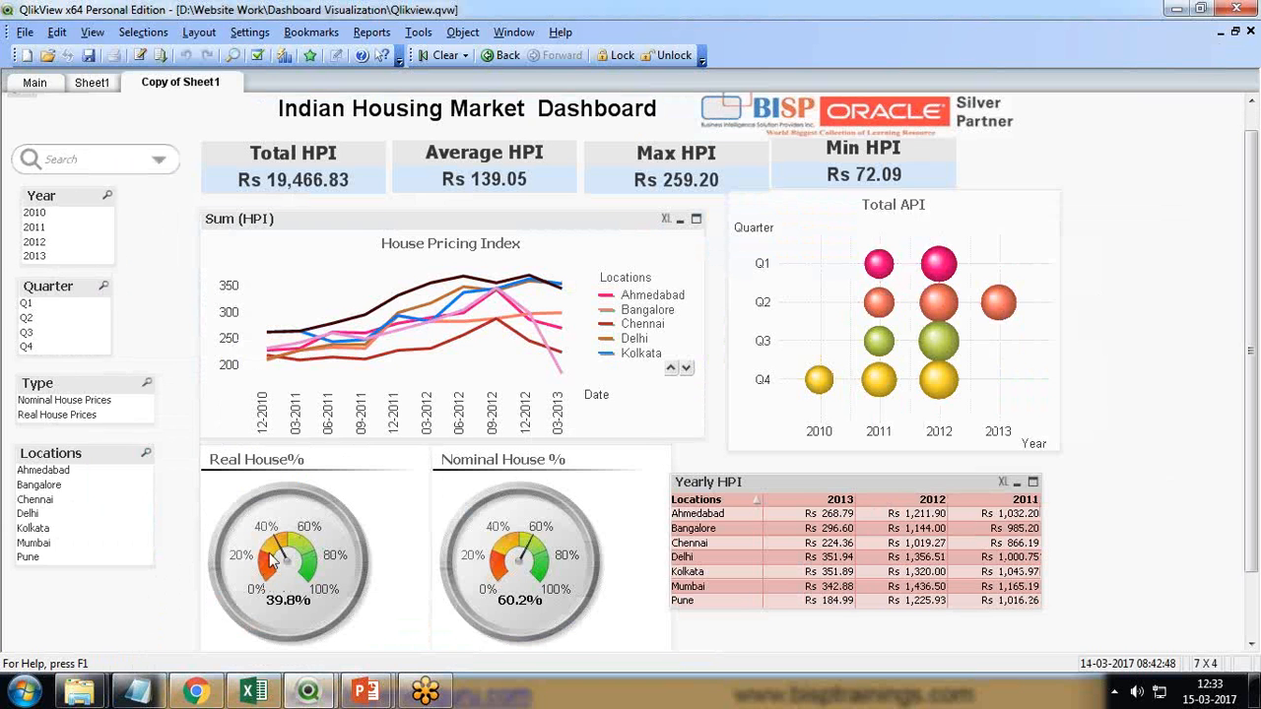
pyautogui.click(414, 618)
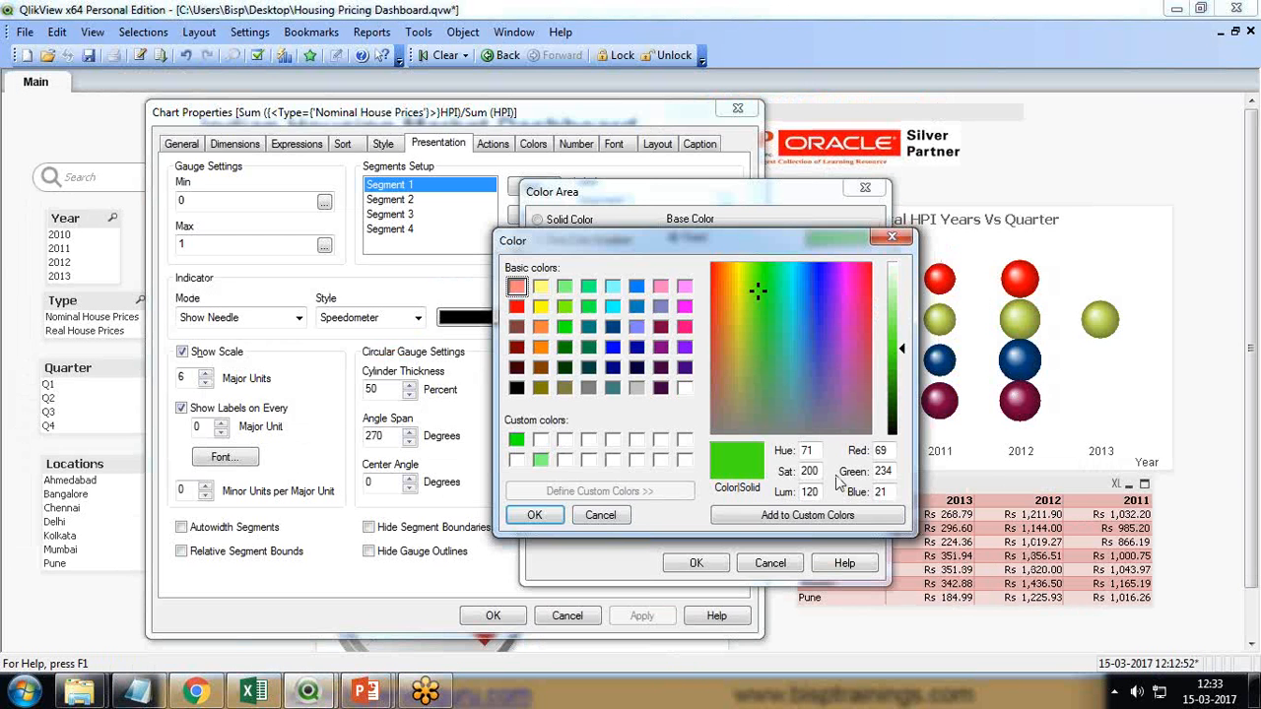
# Set the base color of Segment 1's gradient to red 255, green 0, blue 0
pyautogui.doubleClick(880, 450)
pyautogui.write('255')
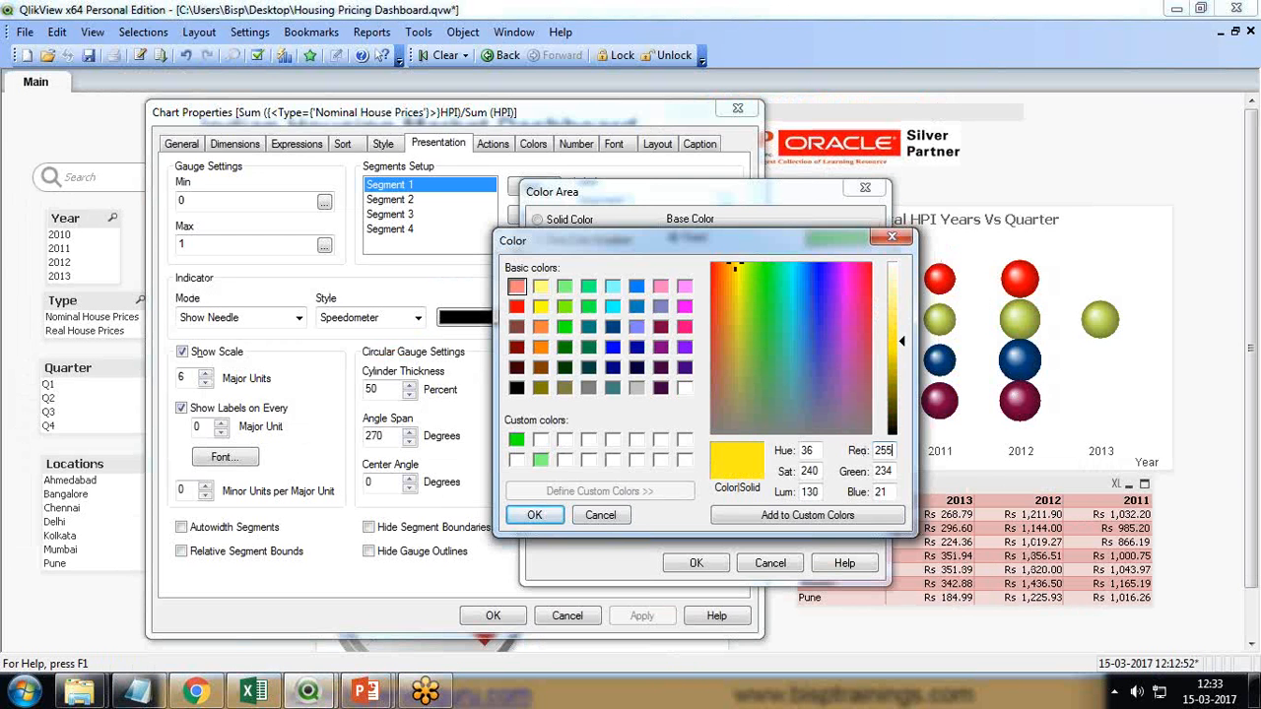
pyautogui.doubleClick(883, 471)
pyautogui.write('0')
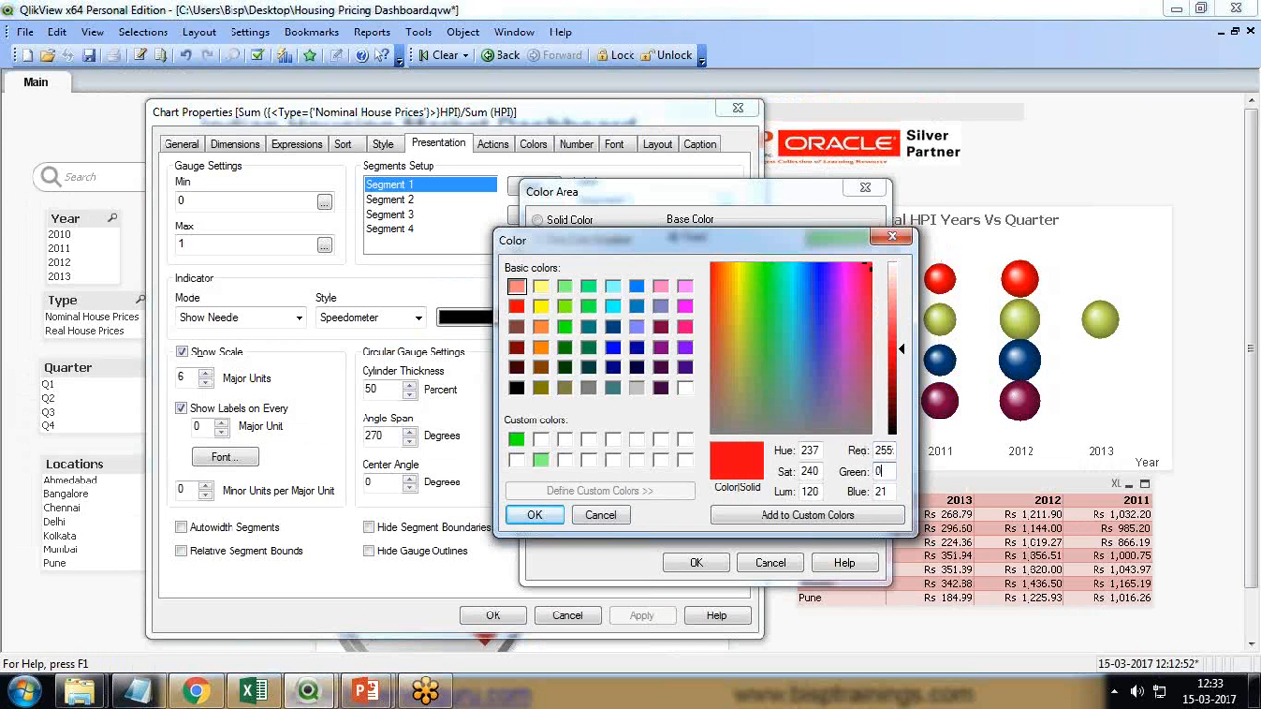
pyautogui.doubleClick(880, 492)
pyautogui.write('0')
pyautogui.click(546, 519)
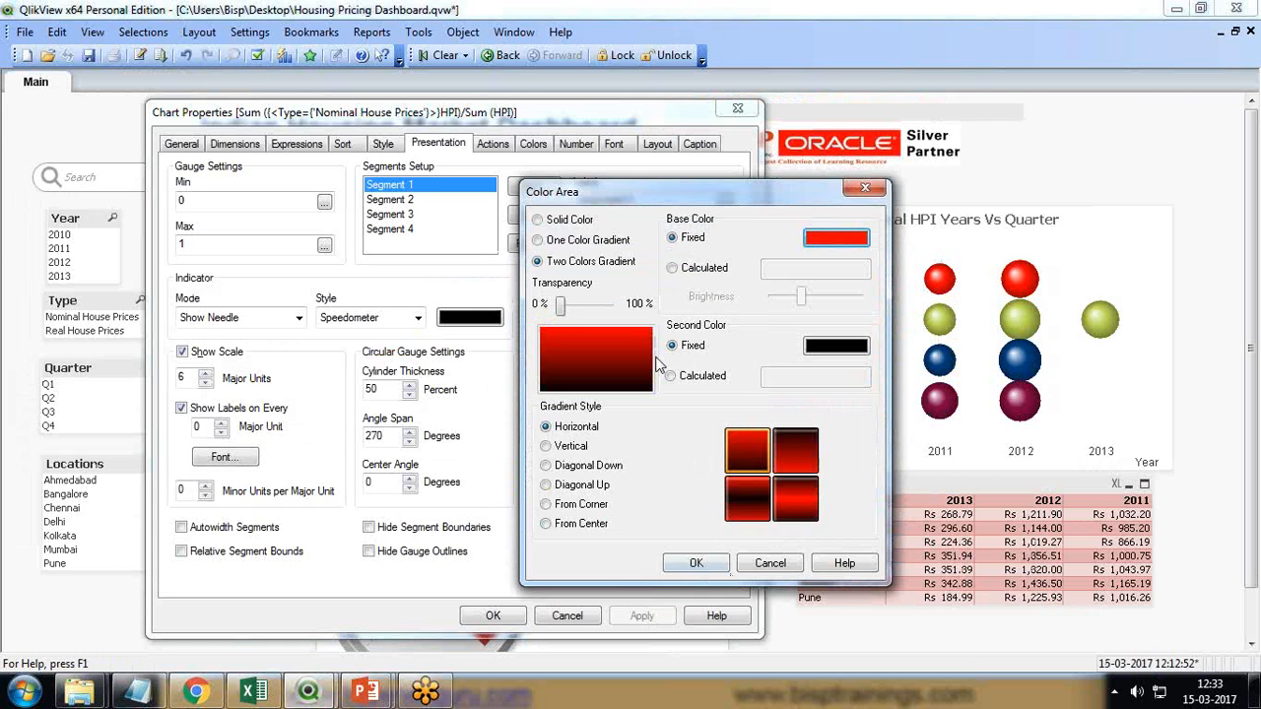
# Set the second color of Segment 1's gradient to red 255, green 128, blue 0 and apply it to the gauge
pyautogui.click(836, 346)
pyautogui.doubleClick(878, 451)
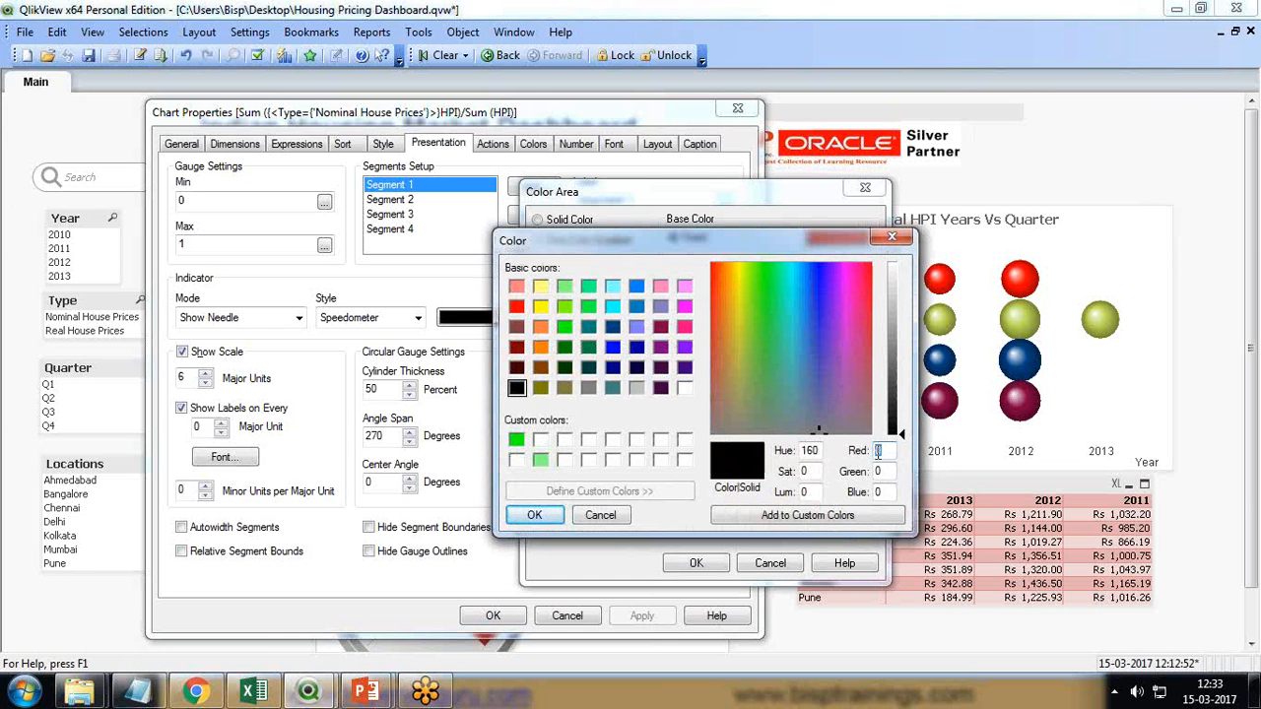
pyautogui.doubleClick(882, 471)
pyautogui.write('128')
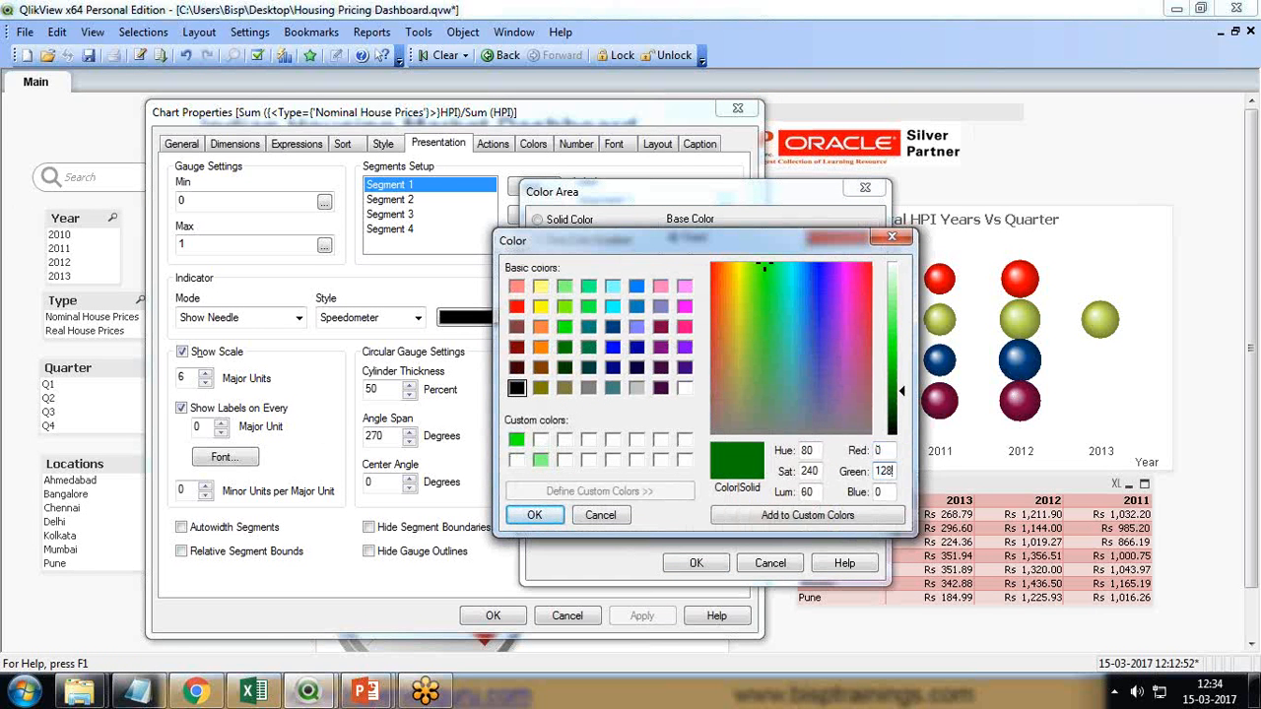
pyautogui.doubleClick(881, 450)
pyautogui.write('255')
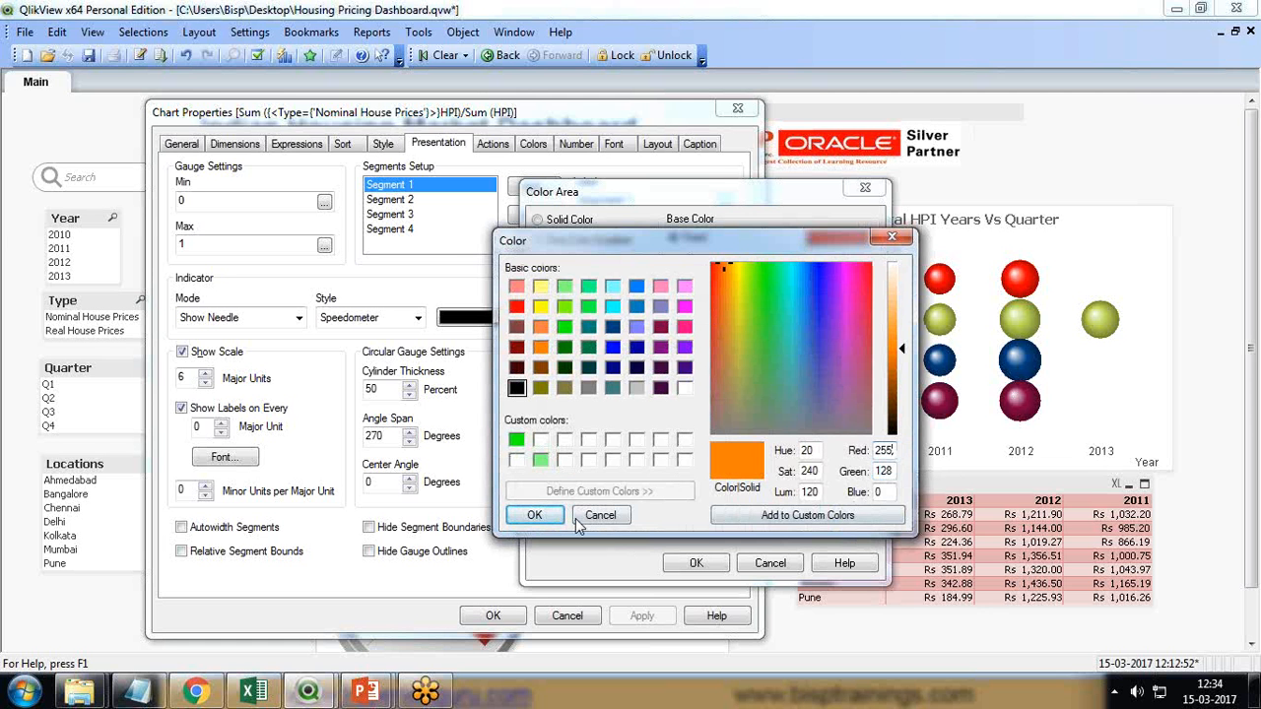
pyautogui.click(533, 514)
pyautogui.click(696, 563)
pyautogui.click(641, 615)
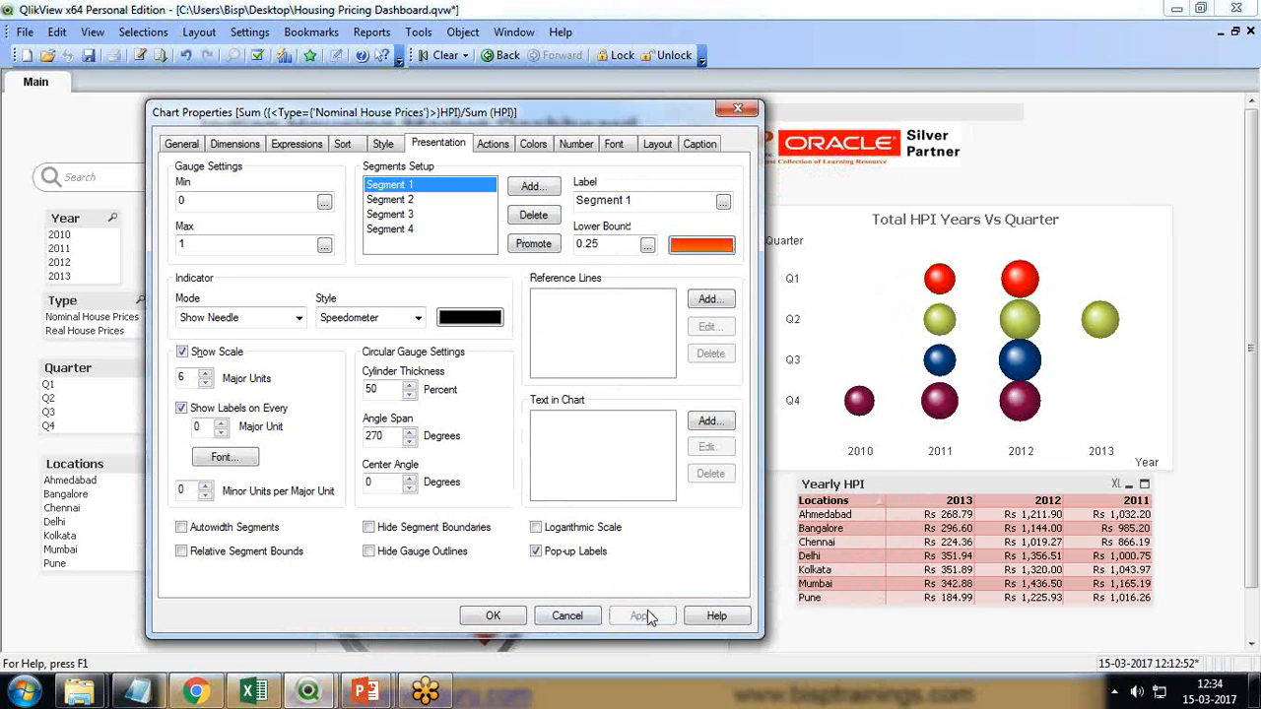
# Show the gauge's scale labels on every 1 major unit, apply the change, and check the gauge behind the properties dialog
pyautogui.moveTo(386, 113); pyautogui.dragTo(852, 117)
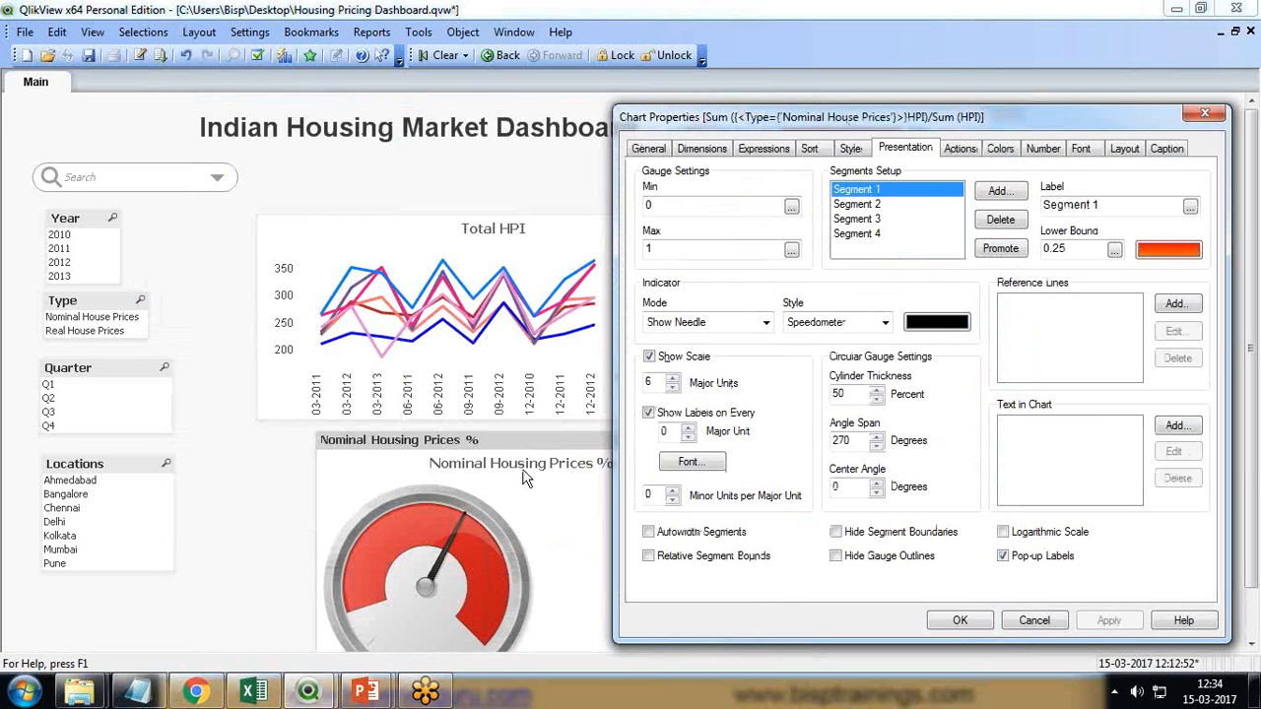
pyautogui.moveTo(745, 123); pyautogui.dragTo(635, 84)
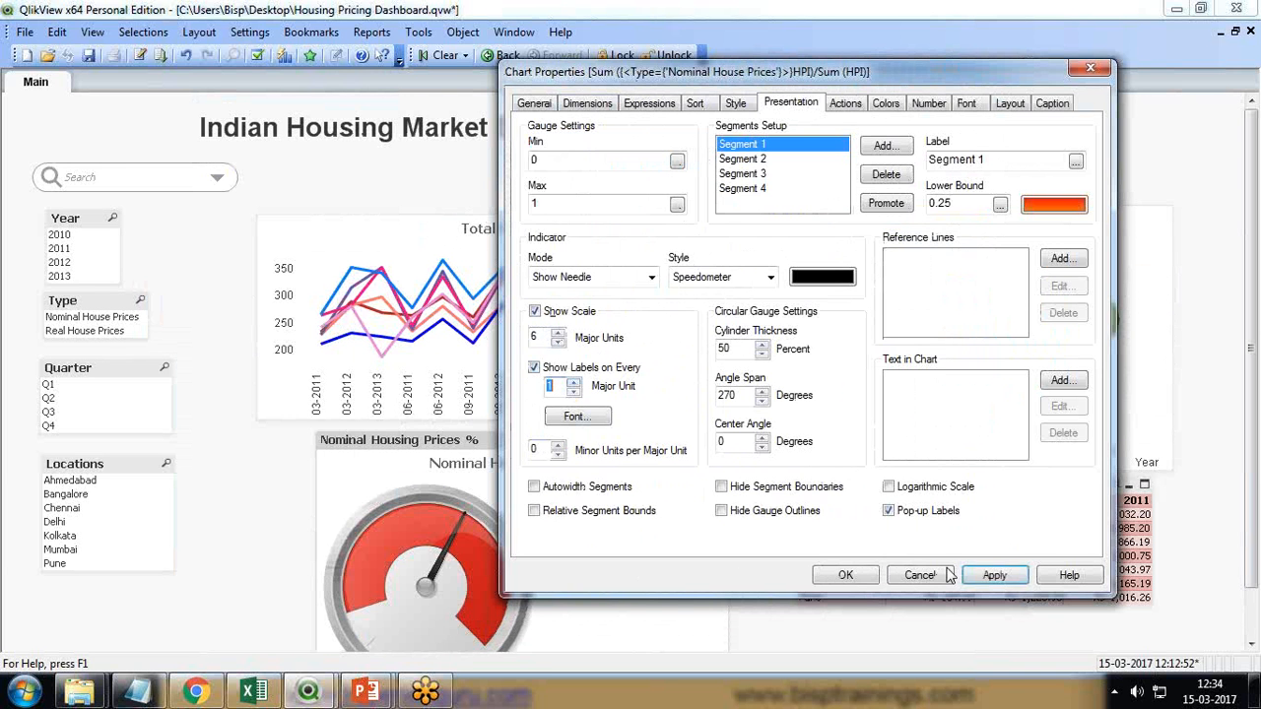
pyautogui.click(993, 575)
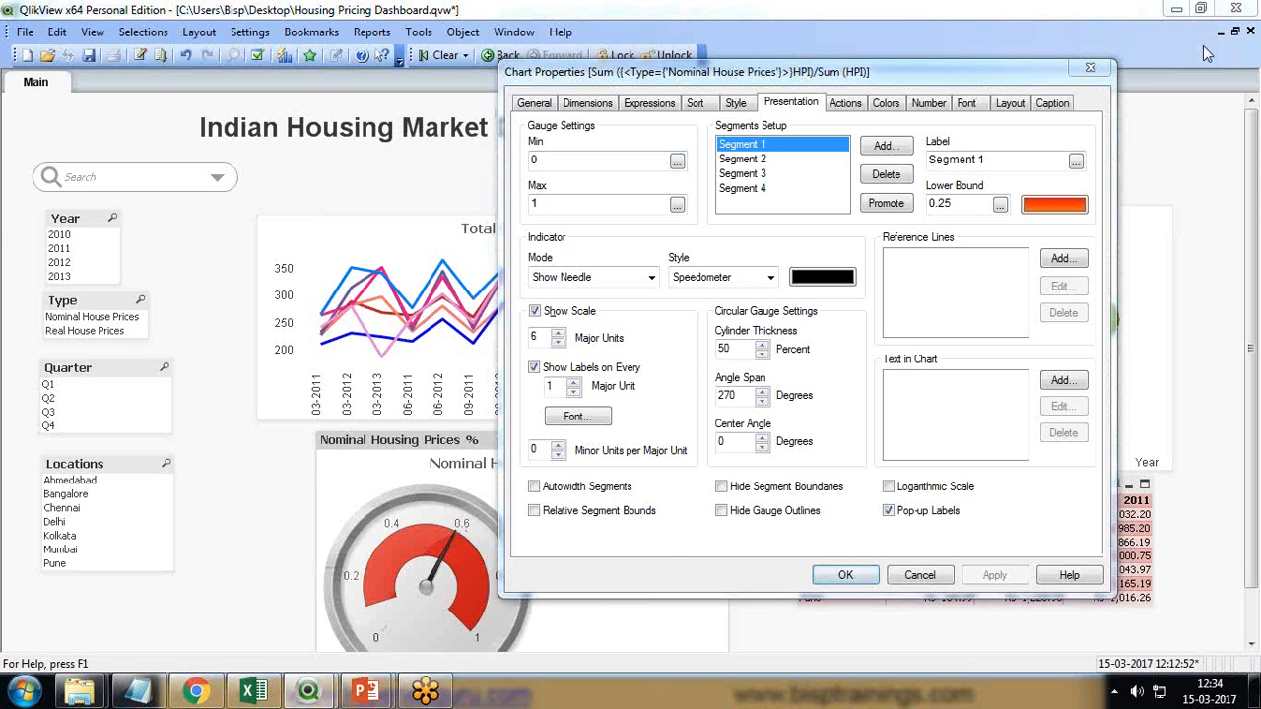
pyautogui.moveTo(812, 74); pyautogui.dragTo(473, 89)
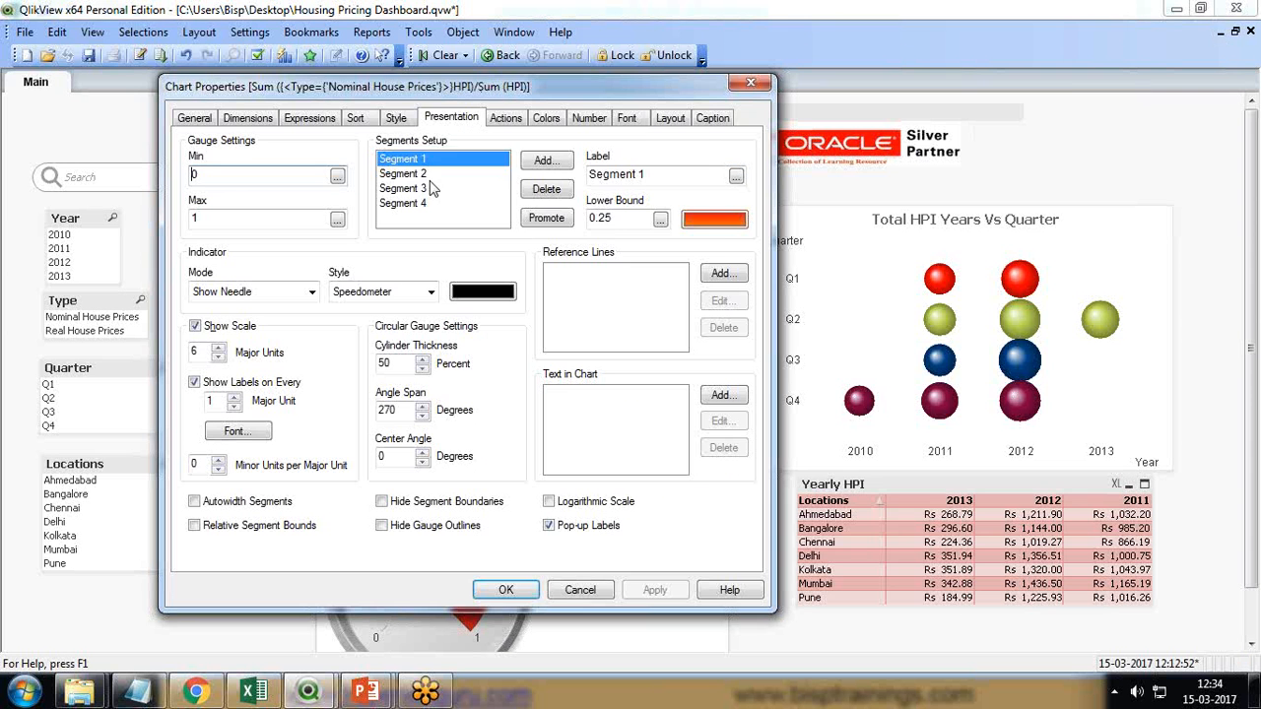
# Give Segment 2 a Two Colors Gradient fill with a base color of red 255, green 128, blue 0
pyautogui.click(408, 174)
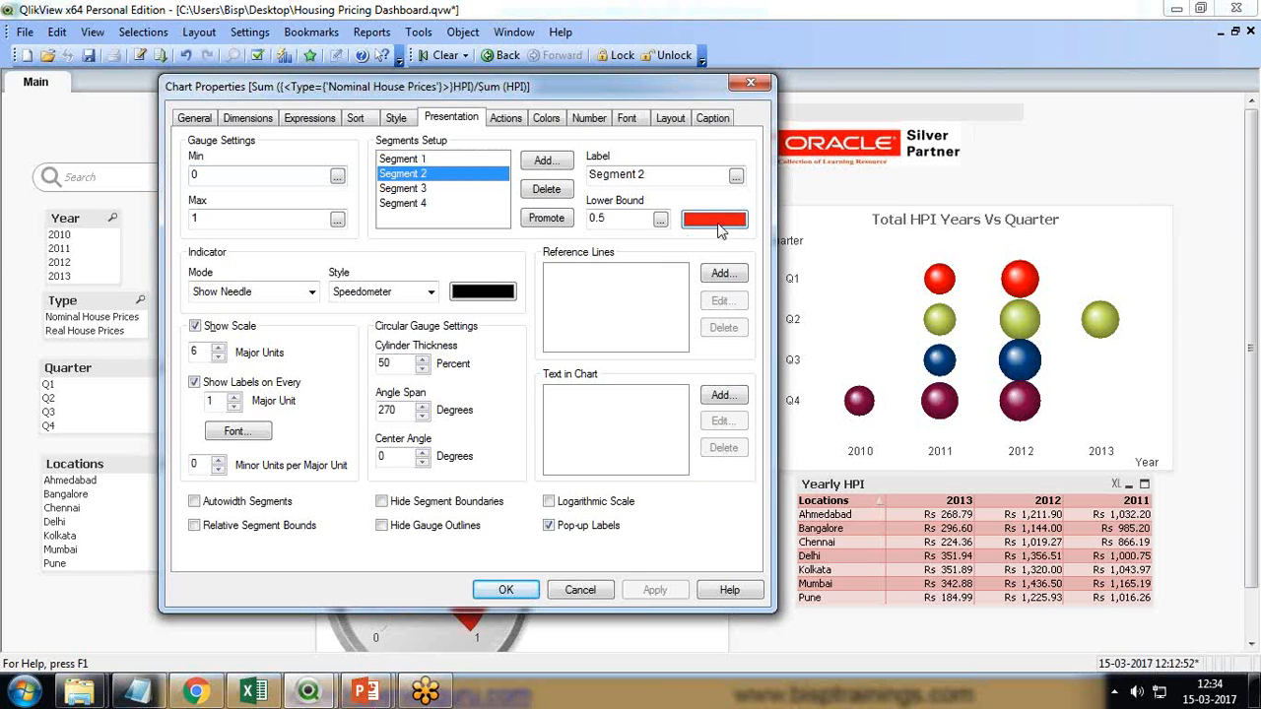
pyautogui.click(717, 221)
pyautogui.click(550, 261)
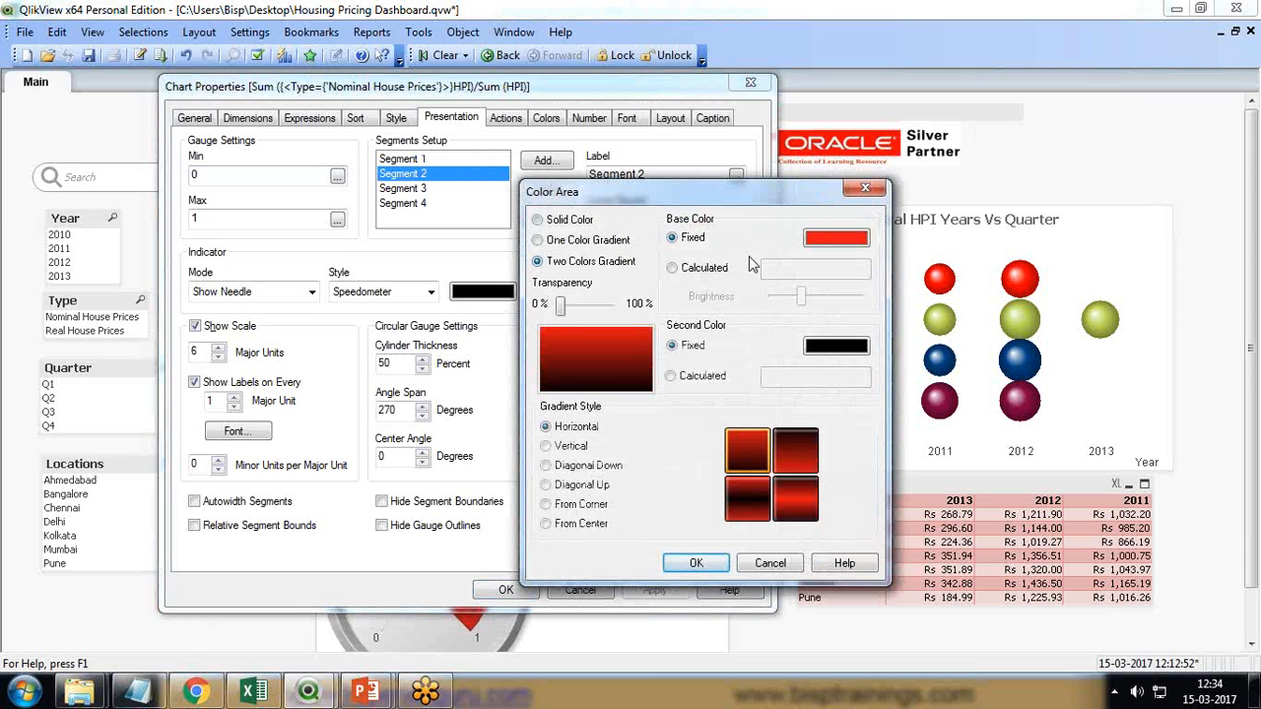
pyautogui.click(835, 237)
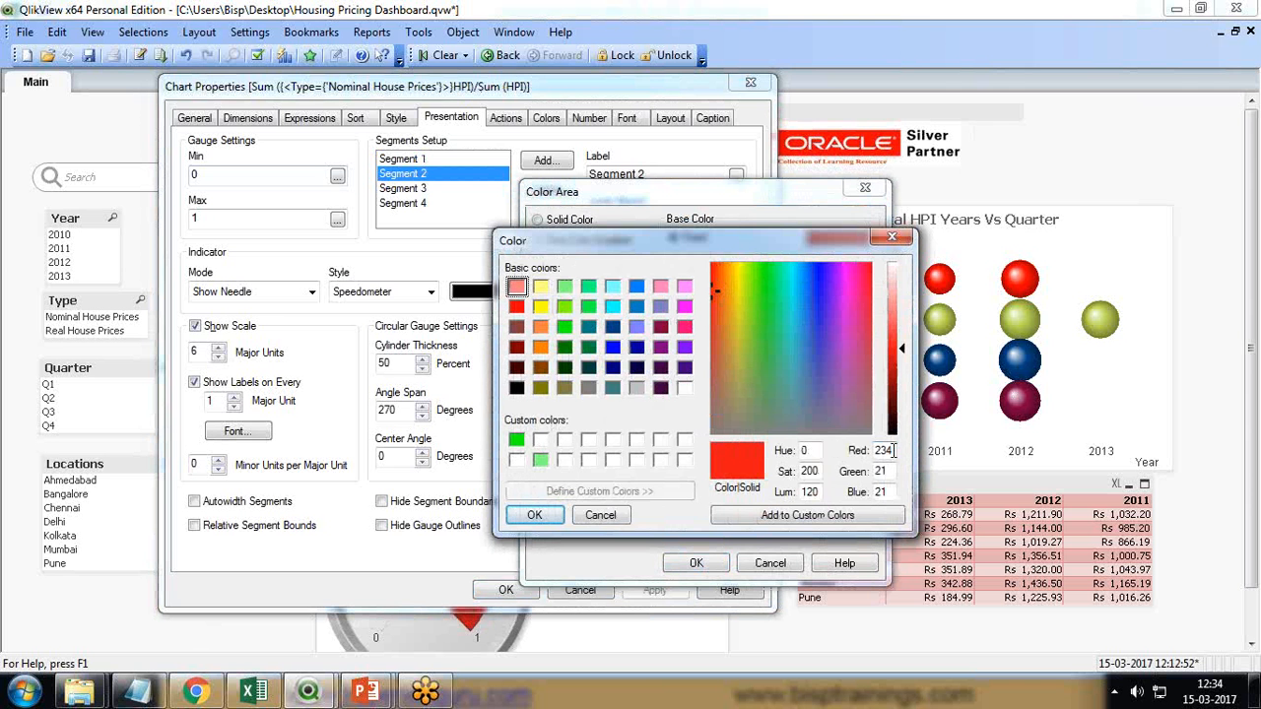
pyautogui.moveTo(892, 450); pyautogui.dragTo(835, 455)
pyautogui.write('255')
pyautogui.press('Tab')
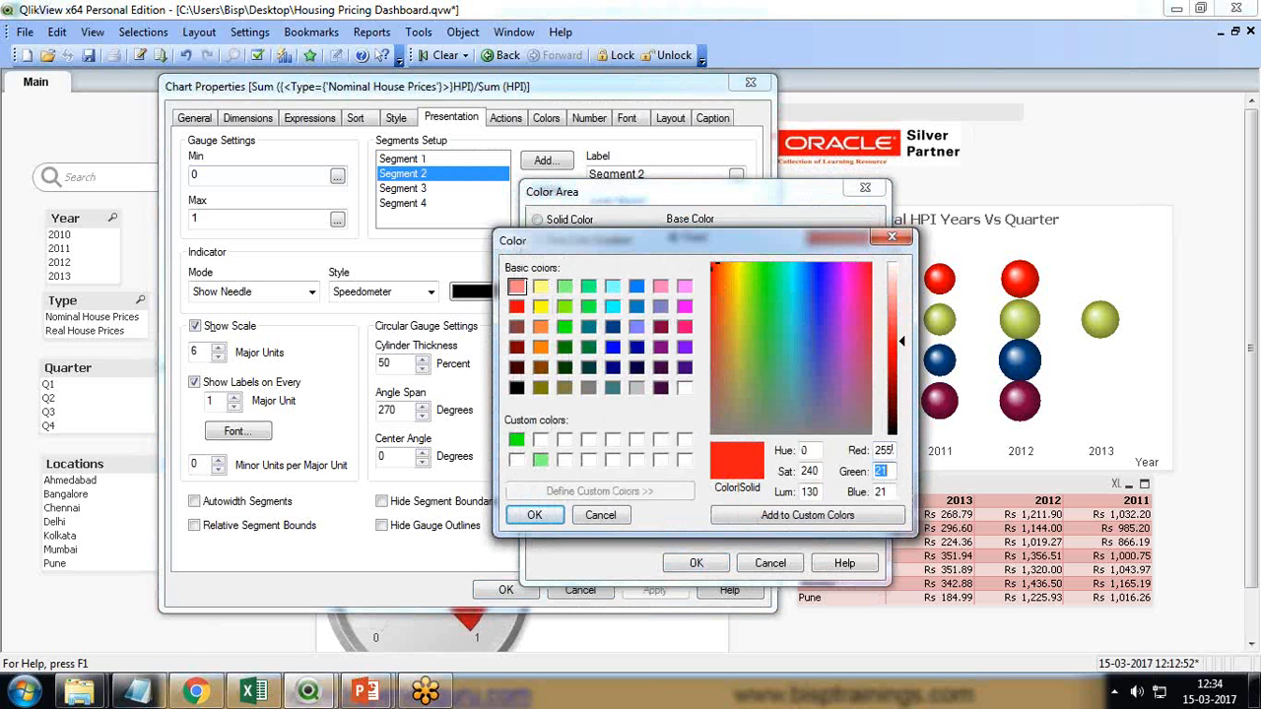
pyautogui.write('128')
pyautogui.press('Tab')
pyautogui.write('0')
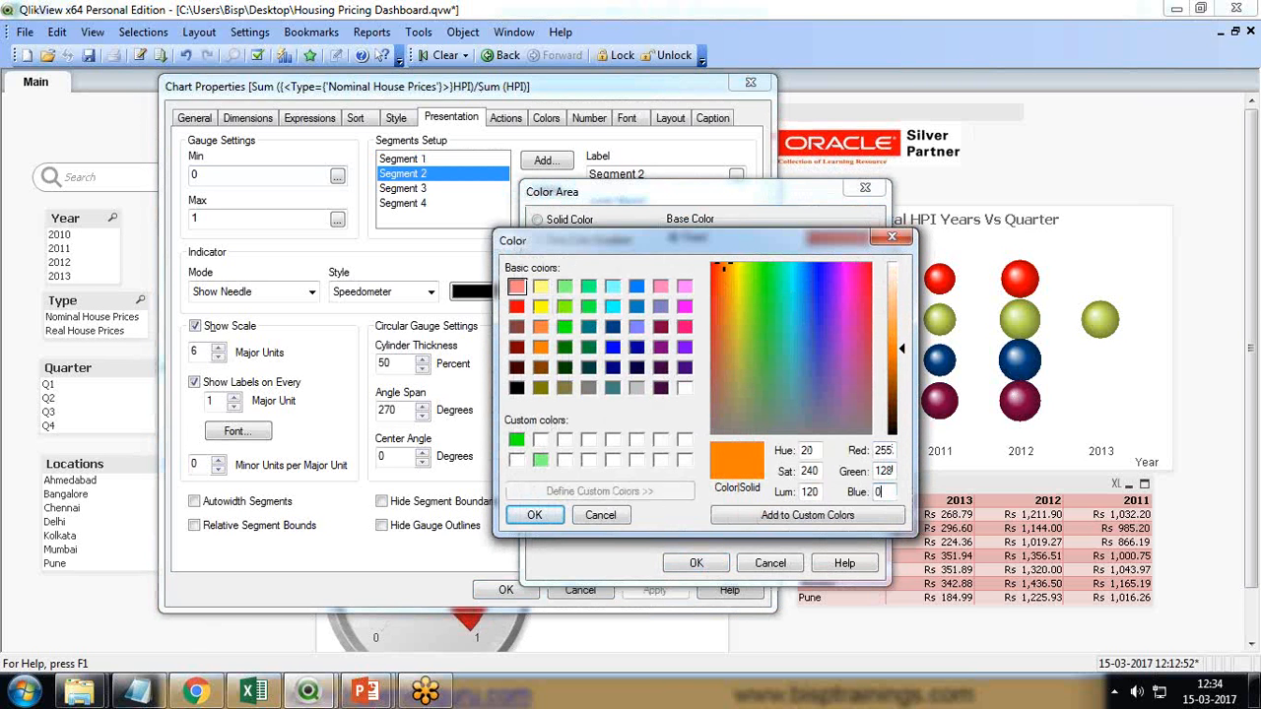
pyautogui.click(534, 515)
pyautogui.click(712, 640)
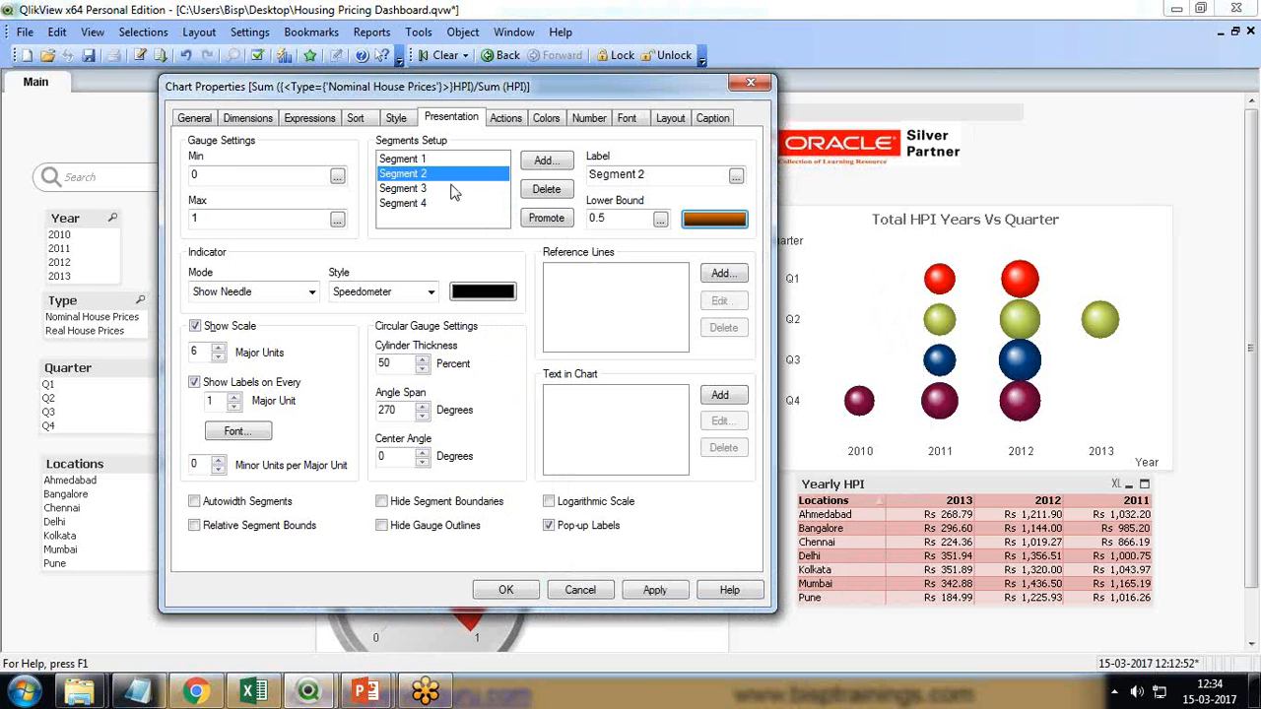
# Set the second color of Segment 2's gradient to red 255, green 255, blue 0 and apply the change
pyautogui.click(711, 219)
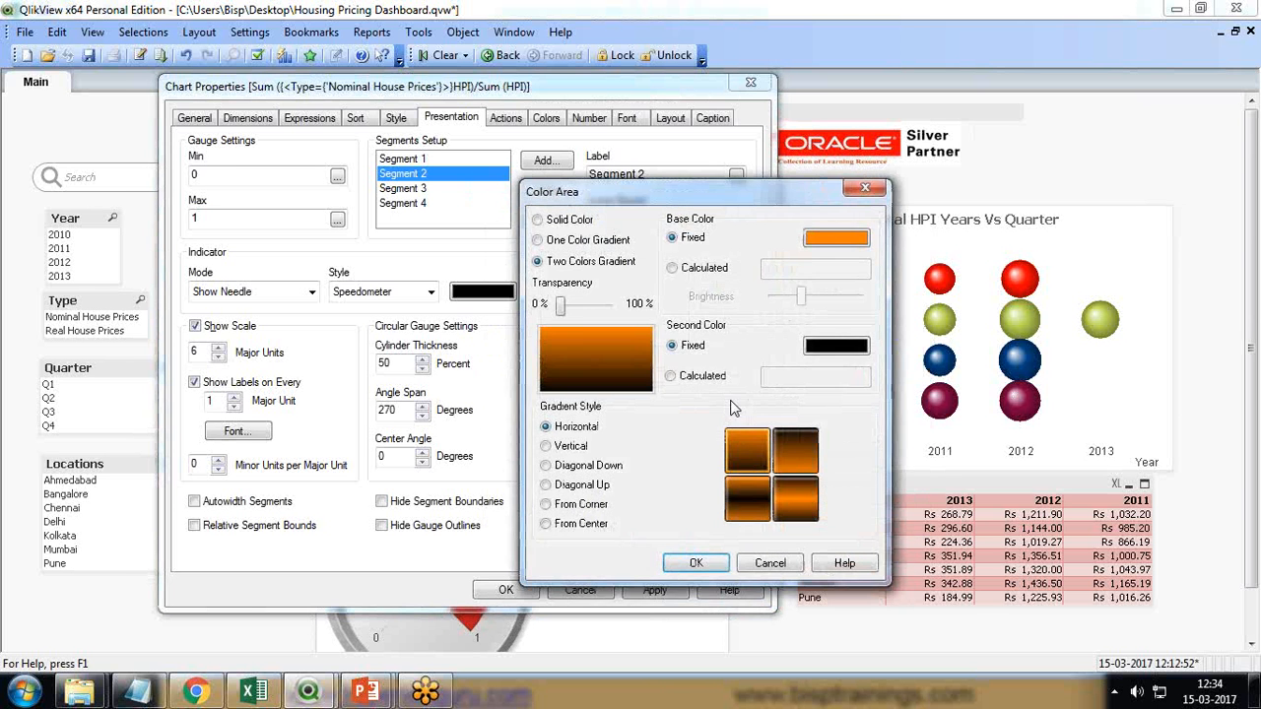
pyautogui.click(837, 349)
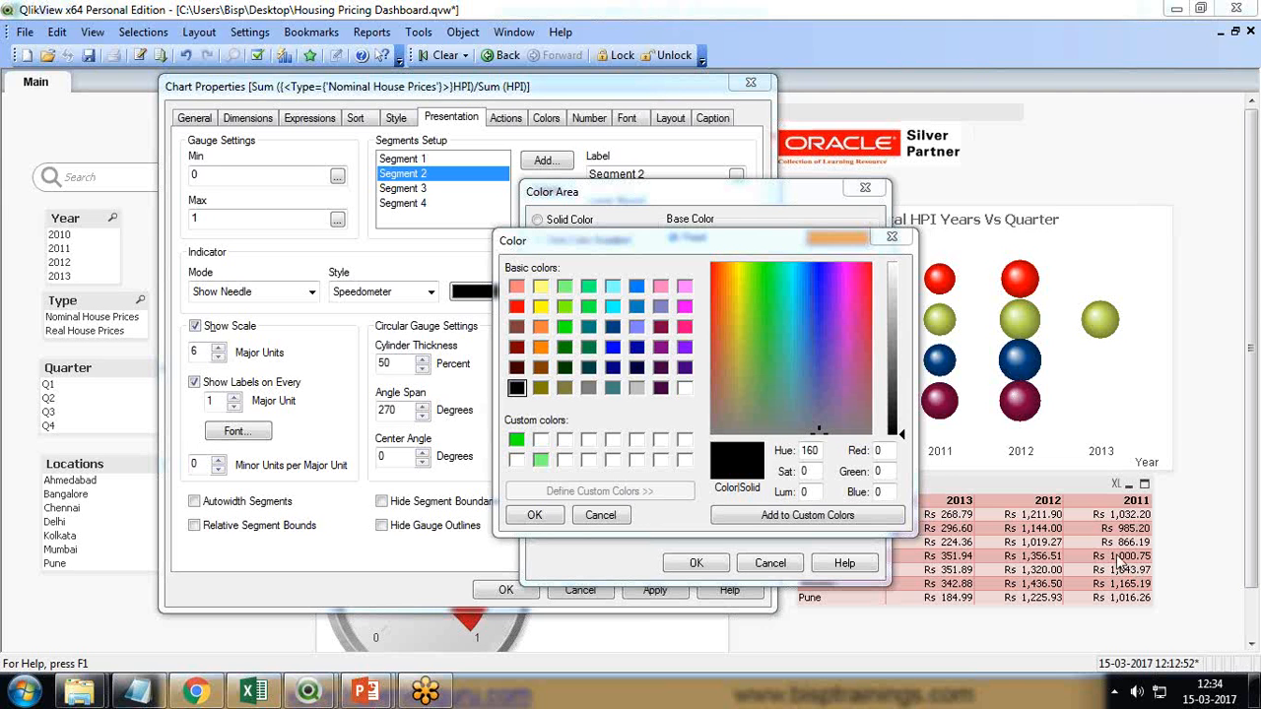
pyautogui.click(1094, 536)
pyautogui.moveTo(890, 452); pyautogui.dragTo(827, 452)
pyautogui.write('255')
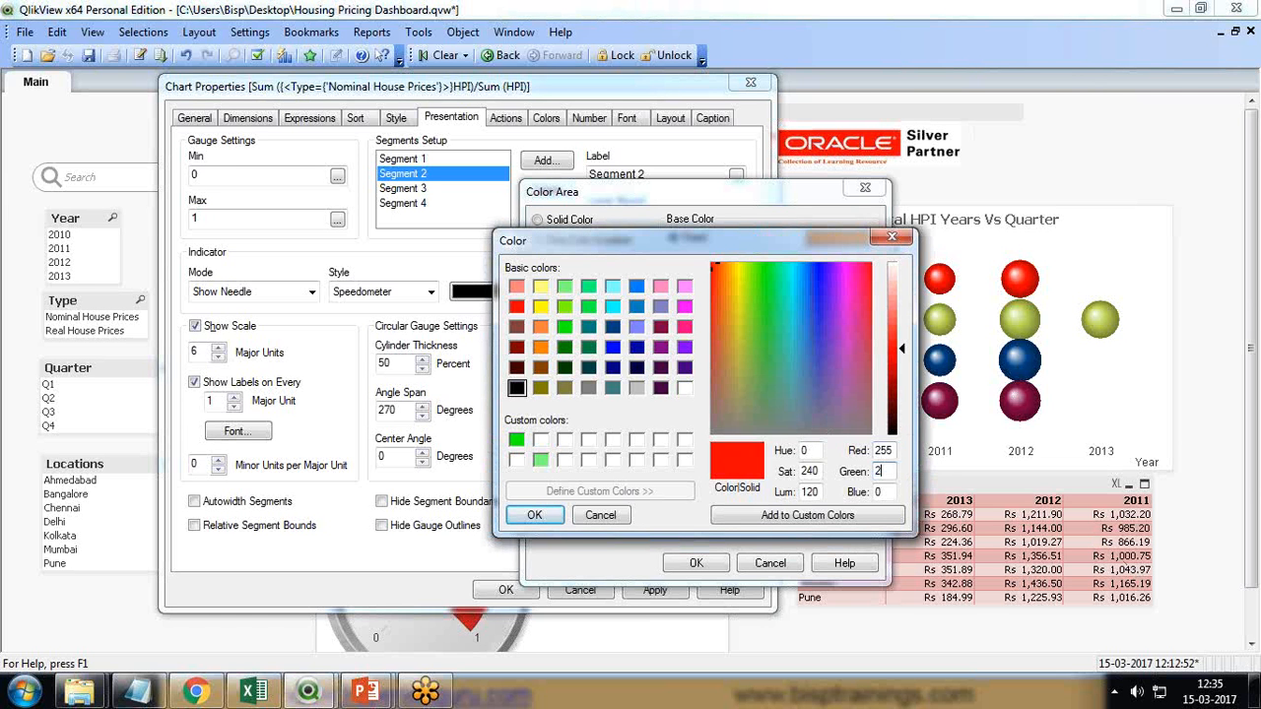
pyautogui.press('Tab')
pyautogui.write('255')
pyautogui.click(748, 517)
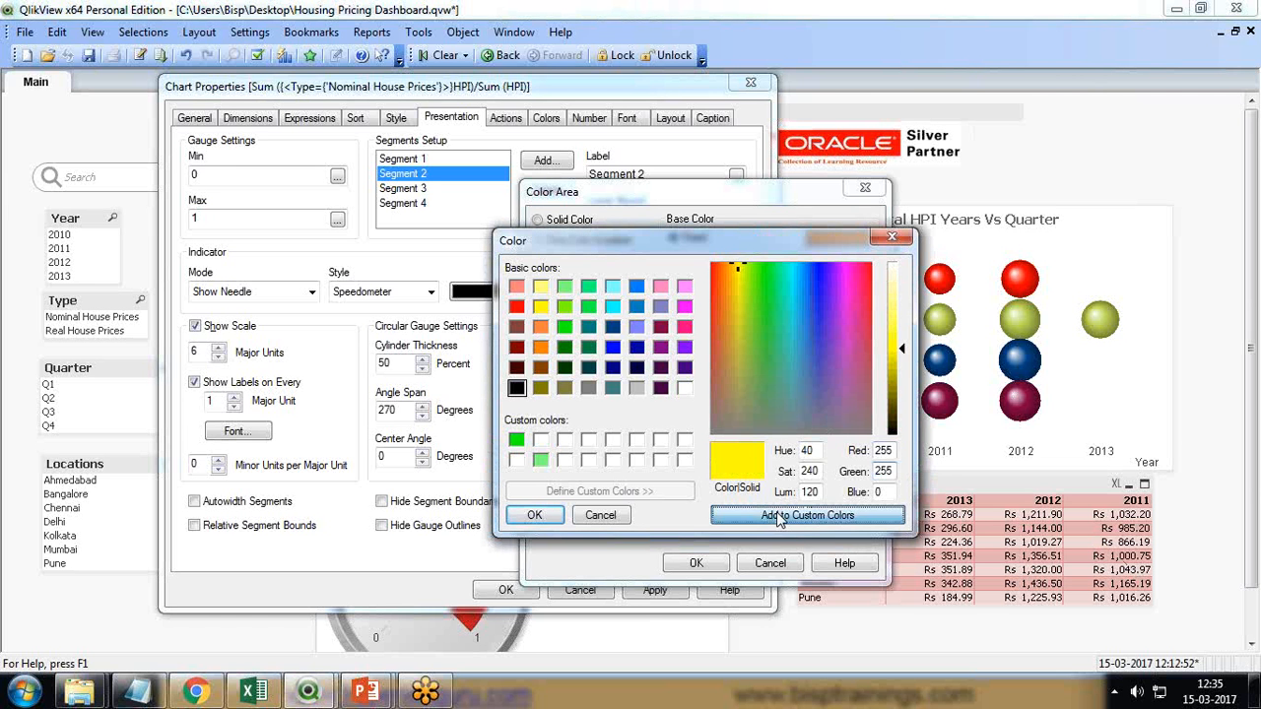
pyautogui.click(533, 515)
pyautogui.click(719, 569)
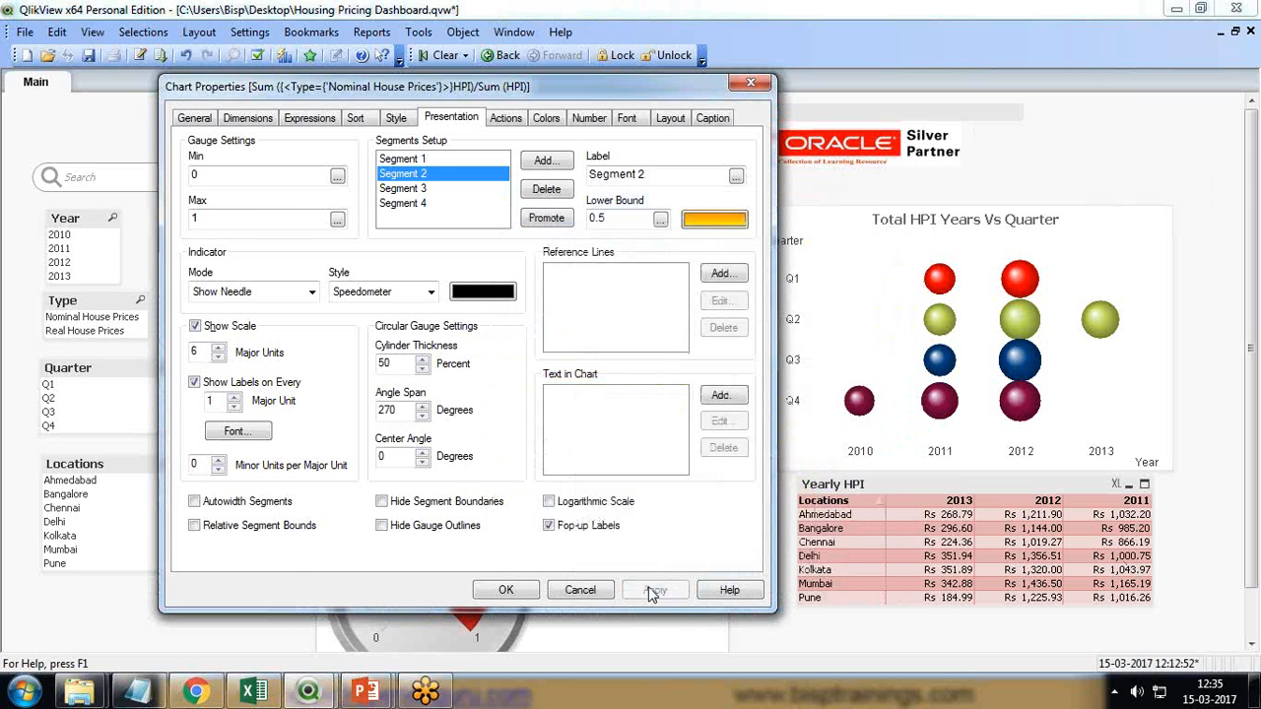
pyautogui.click(403, 158)
pyautogui.moveTo(335, 93); pyautogui.dragTo(365, 93)
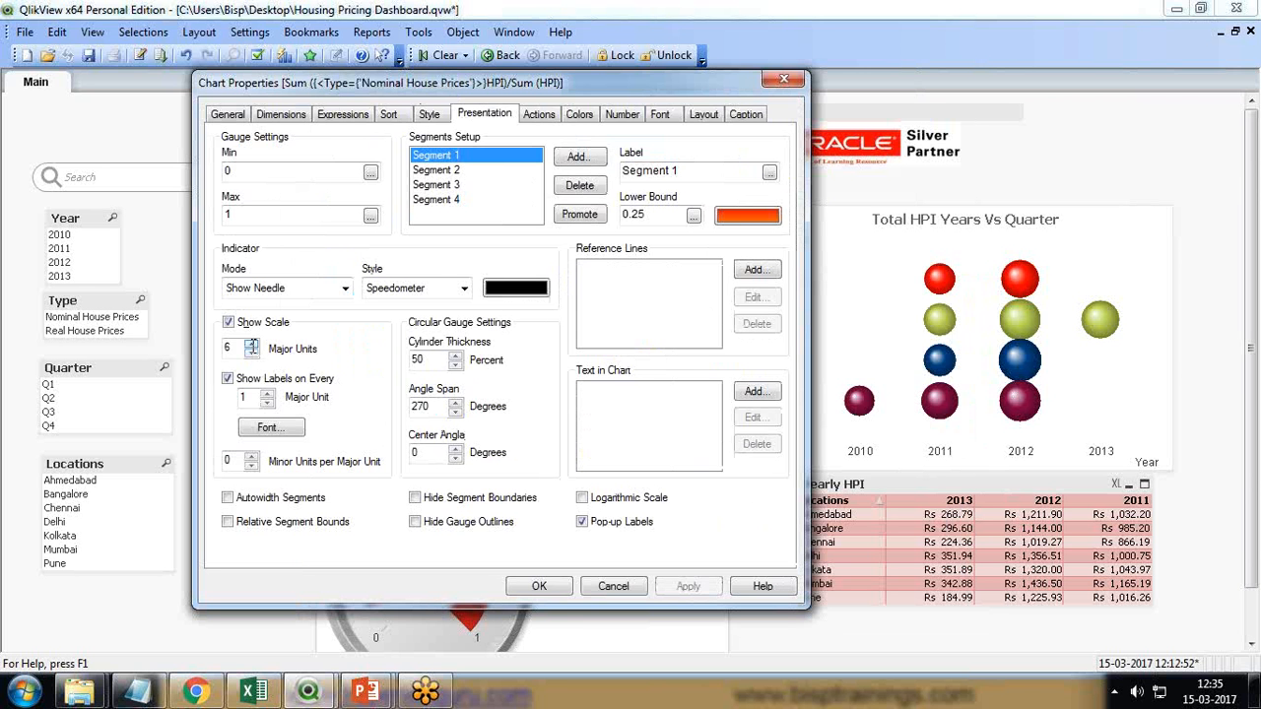
pyautogui.click(439, 172)
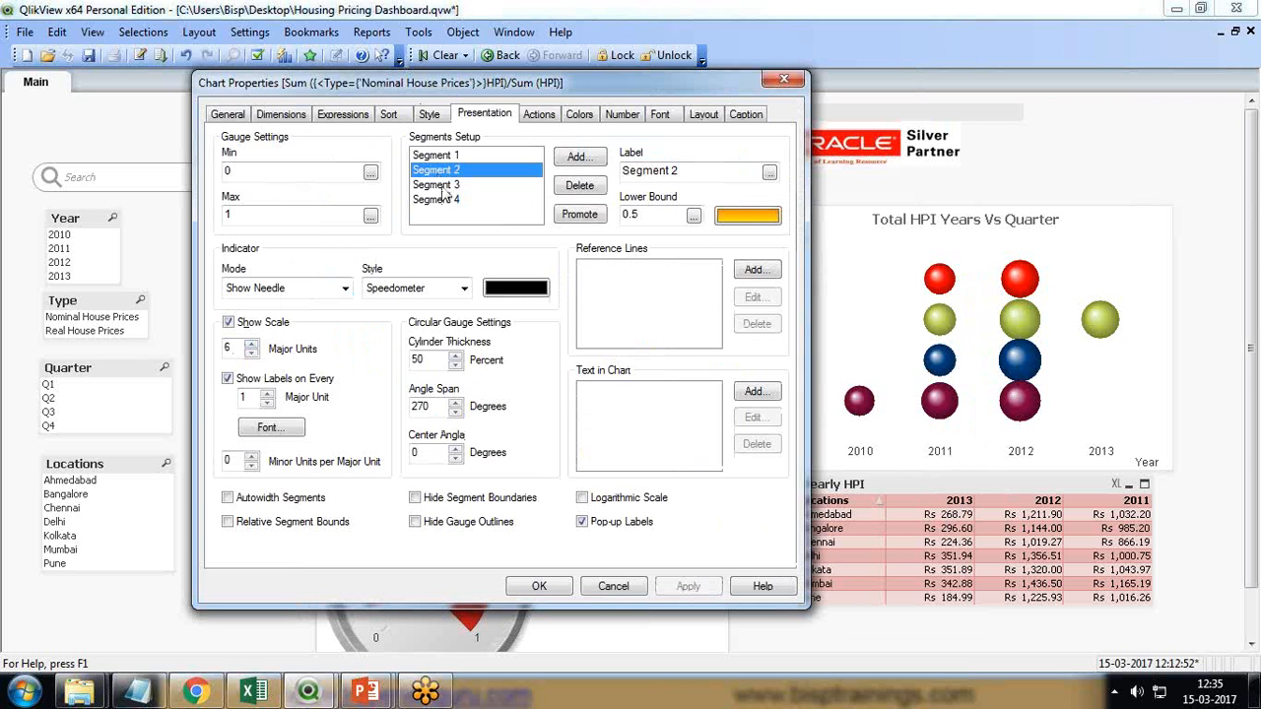
pyautogui.click(441, 186)
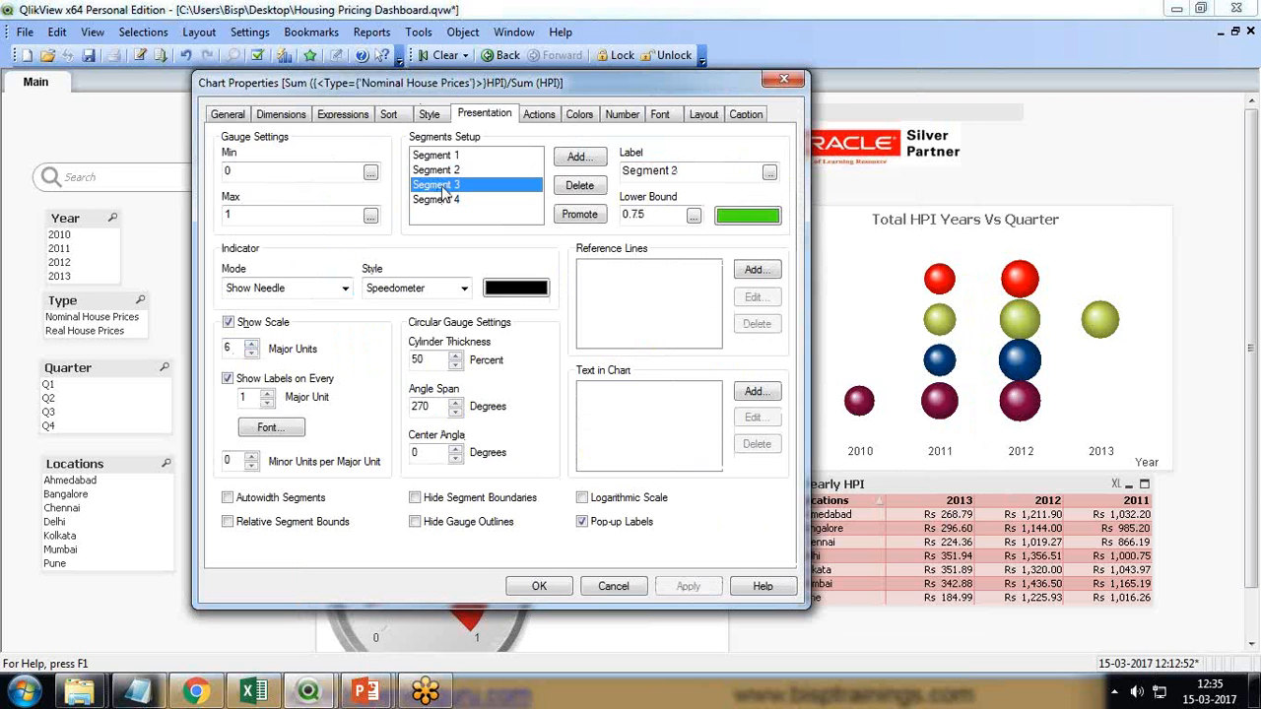
pyautogui.click(749, 215)
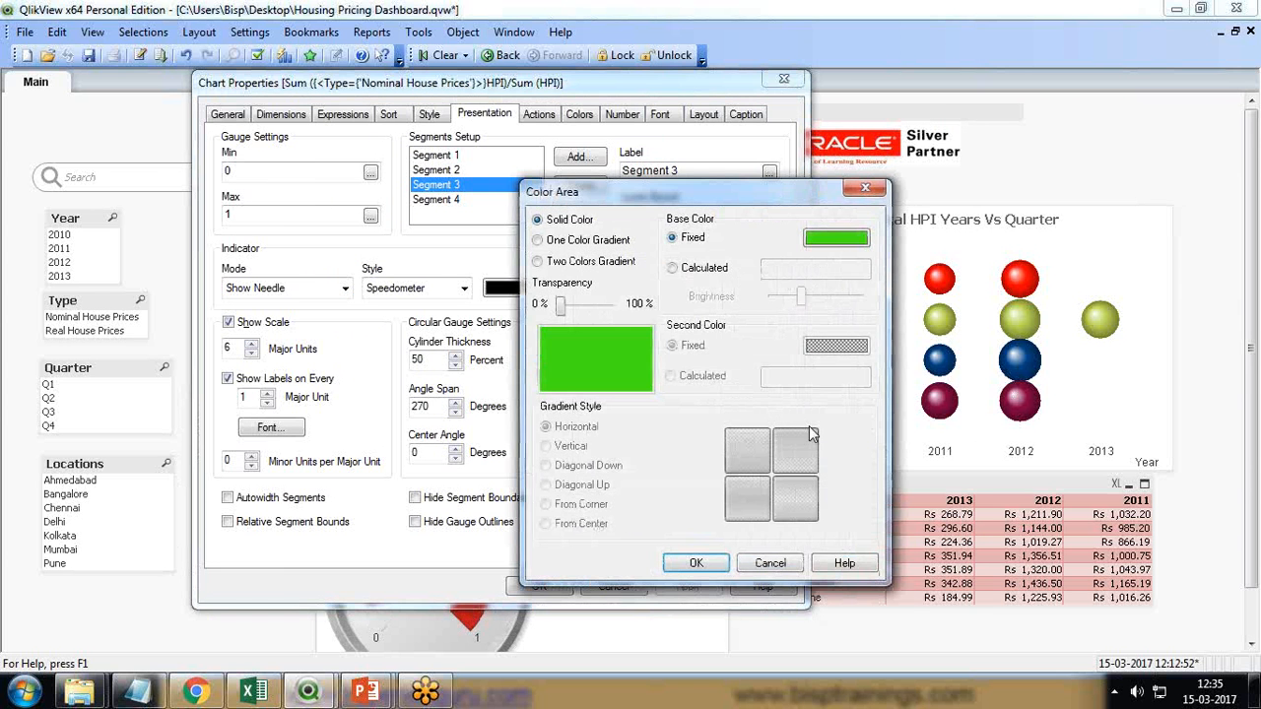
pyautogui.click(548, 264)
pyautogui.click(836, 237)
pyautogui.click(896, 240)
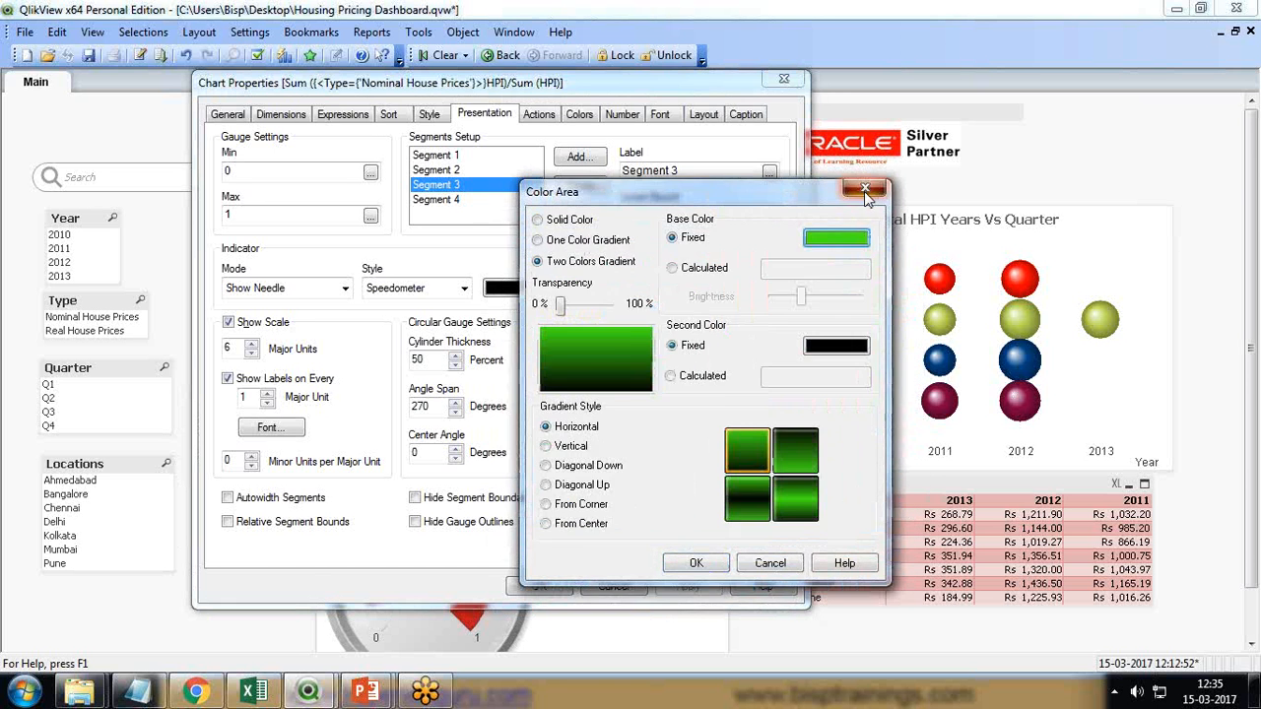
pyautogui.click(865, 189)
# Copy the yellow second color from Segment 2's gradient and leave that fill as it is
pyautogui.click(435, 170)
pyautogui.click(747, 214)
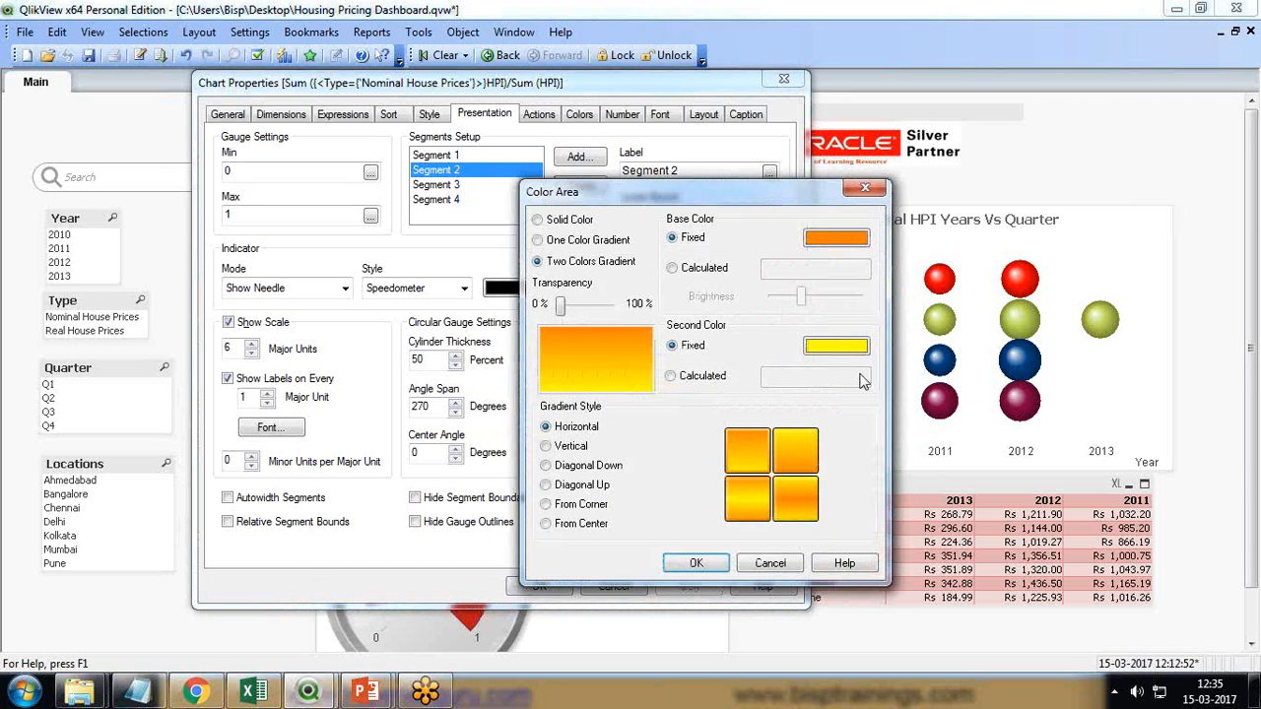
pyautogui.rightClick(839, 346)
pyautogui.click(884, 360)
pyautogui.click(864, 189)
# Give Segment 3 a Two Colors Gradient fill and paste the copied yellow as its base color
pyautogui.click(436, 185)
pyautogui.click(746, 215)
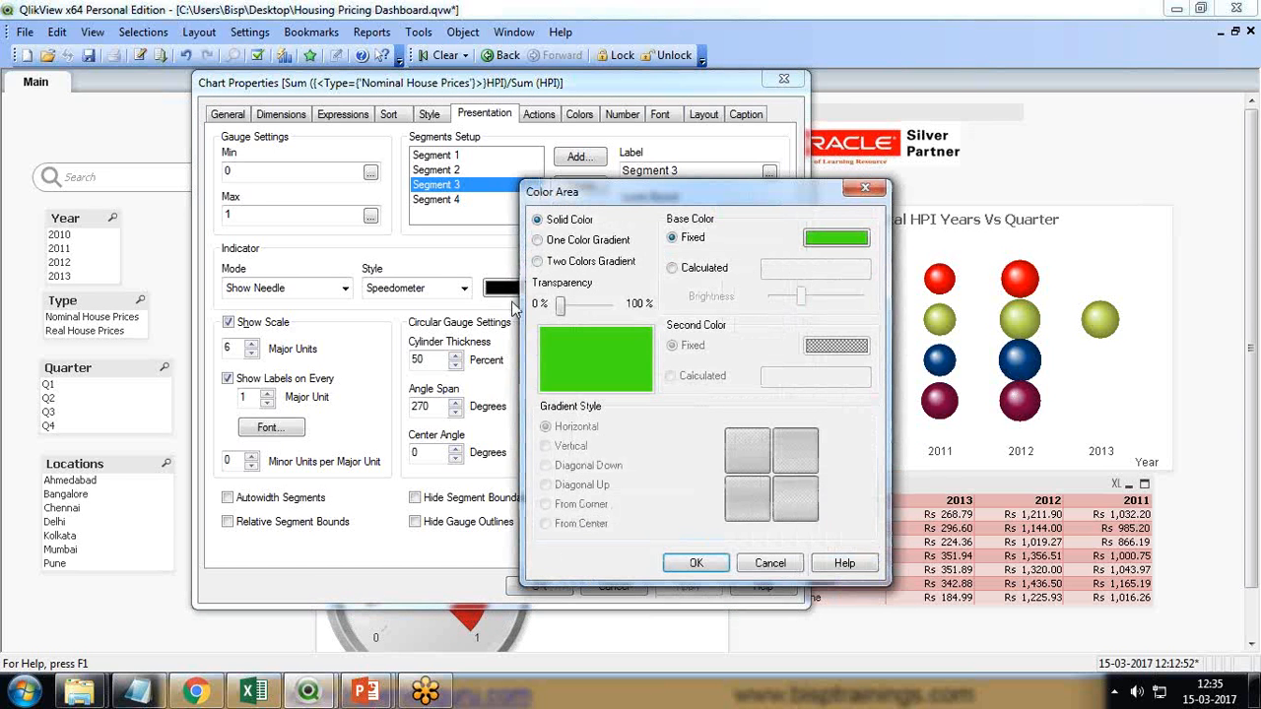
pyautogui.click(571, 261)
pyautogui.rightClick(817, 239)
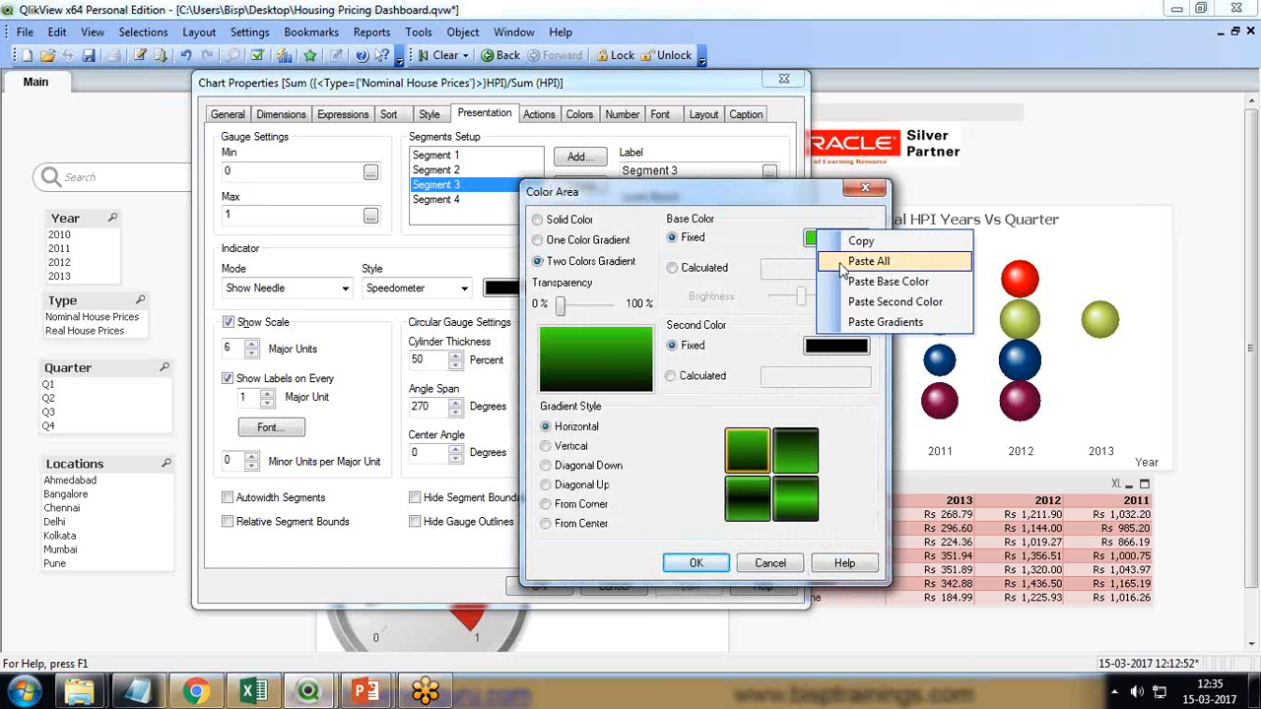
pyautogui.click(845, 266)
# Set the second color of Segment 3's gradient to red 128, green 255, blue 128, copy that color, and accept the fill
pyautogui.click(836, 346)
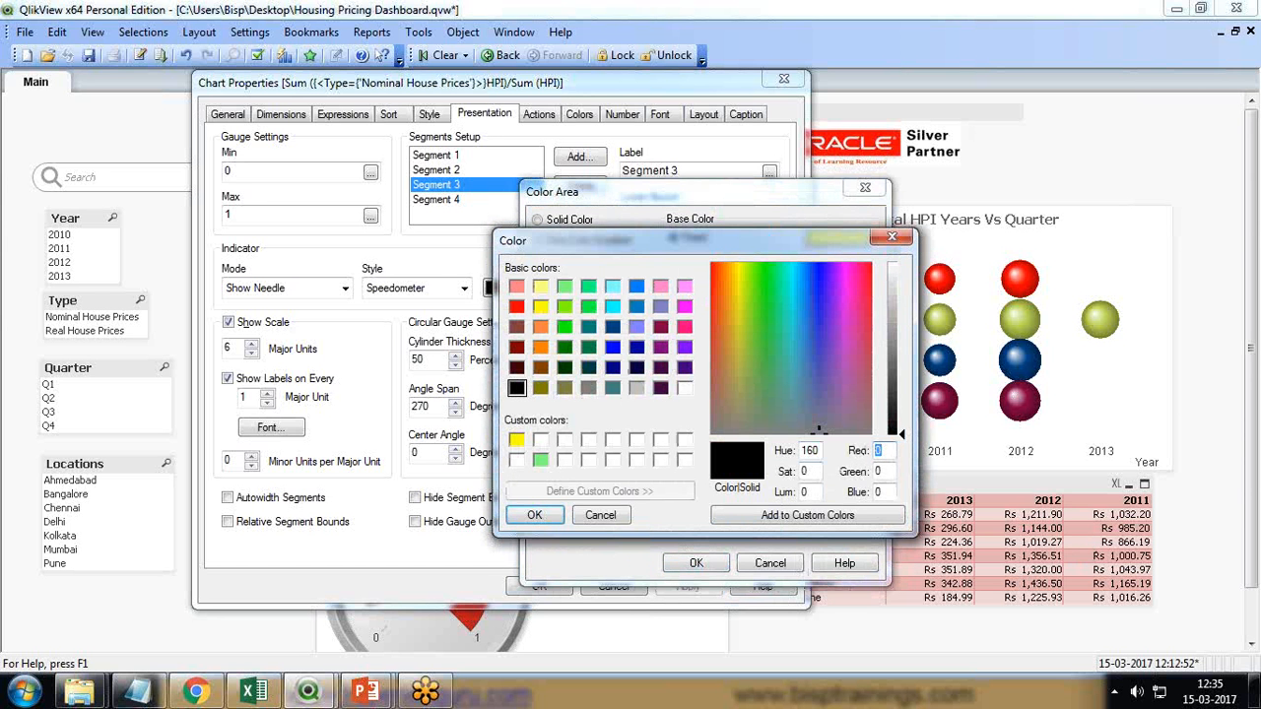
pyautogui.write('128')
pyautogui.press('Tab')
pyautogui.write('255')
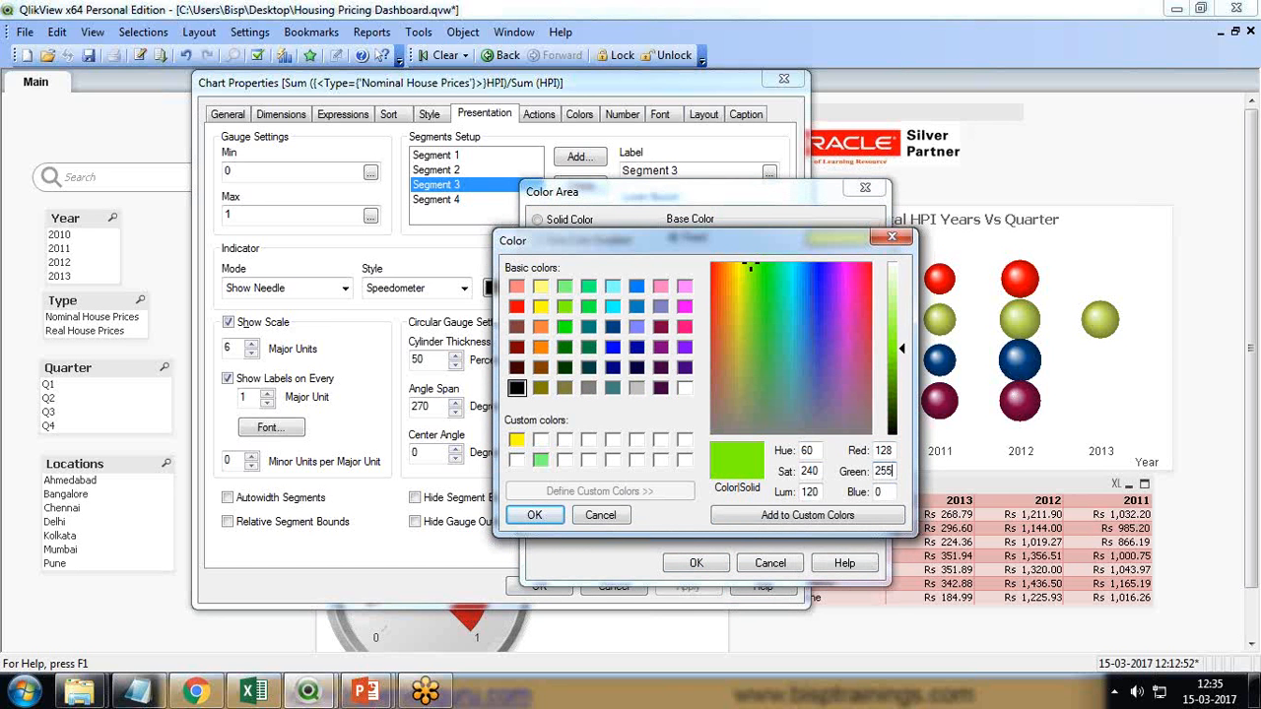
pyautogui.press('Tab')
pyautogui.write('128')
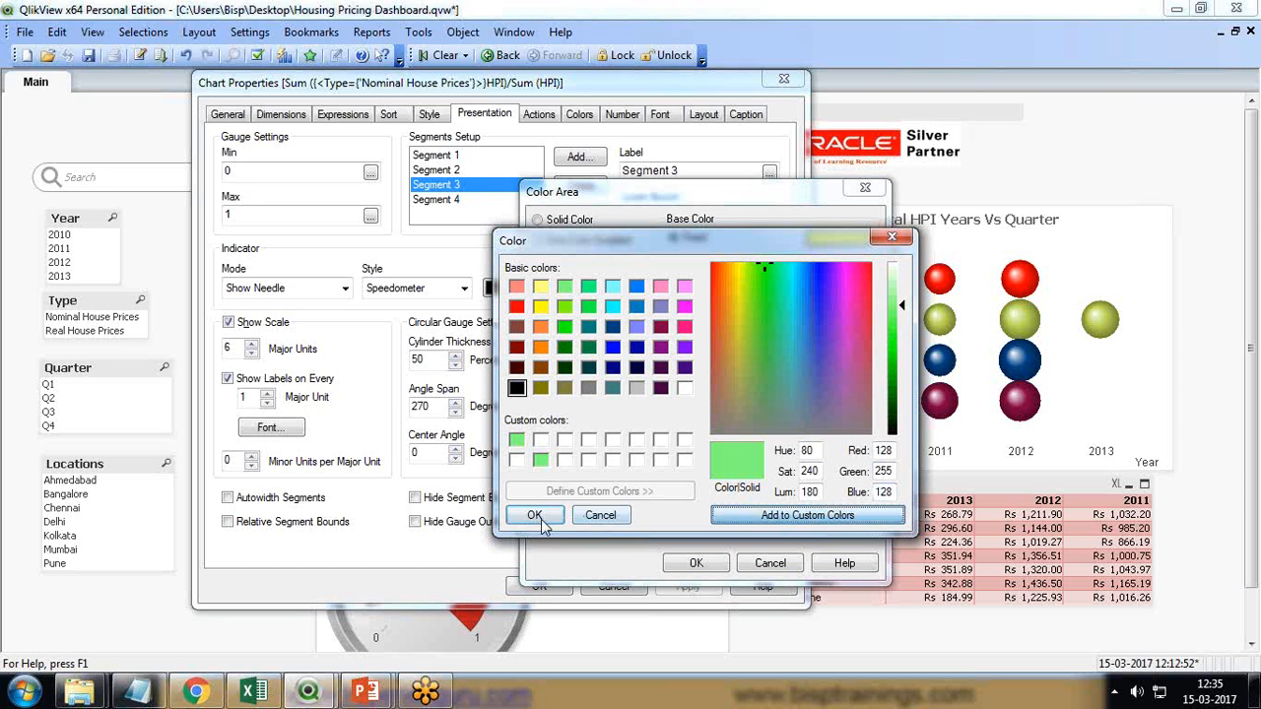
pyautogui.click(534, 515)
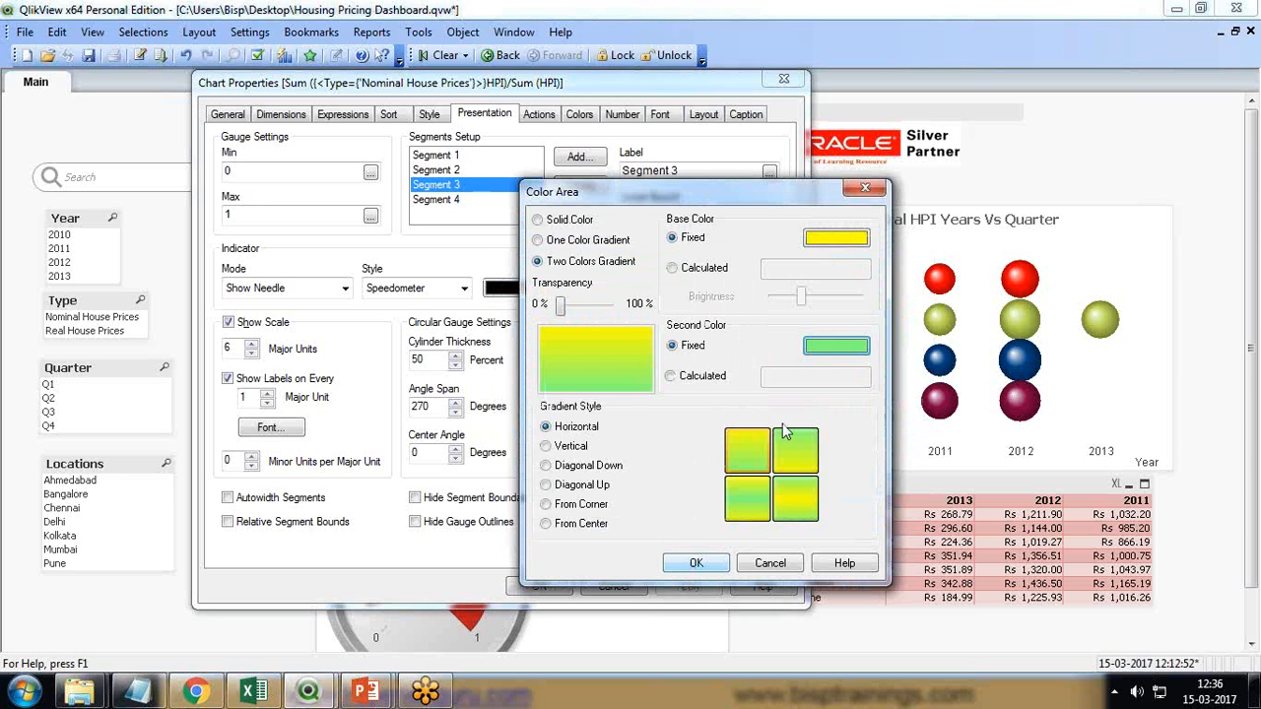
pyautogui.rightClick(808, 349)
pyautogui.click(853, 360)
pyautogui.click(707, 563)
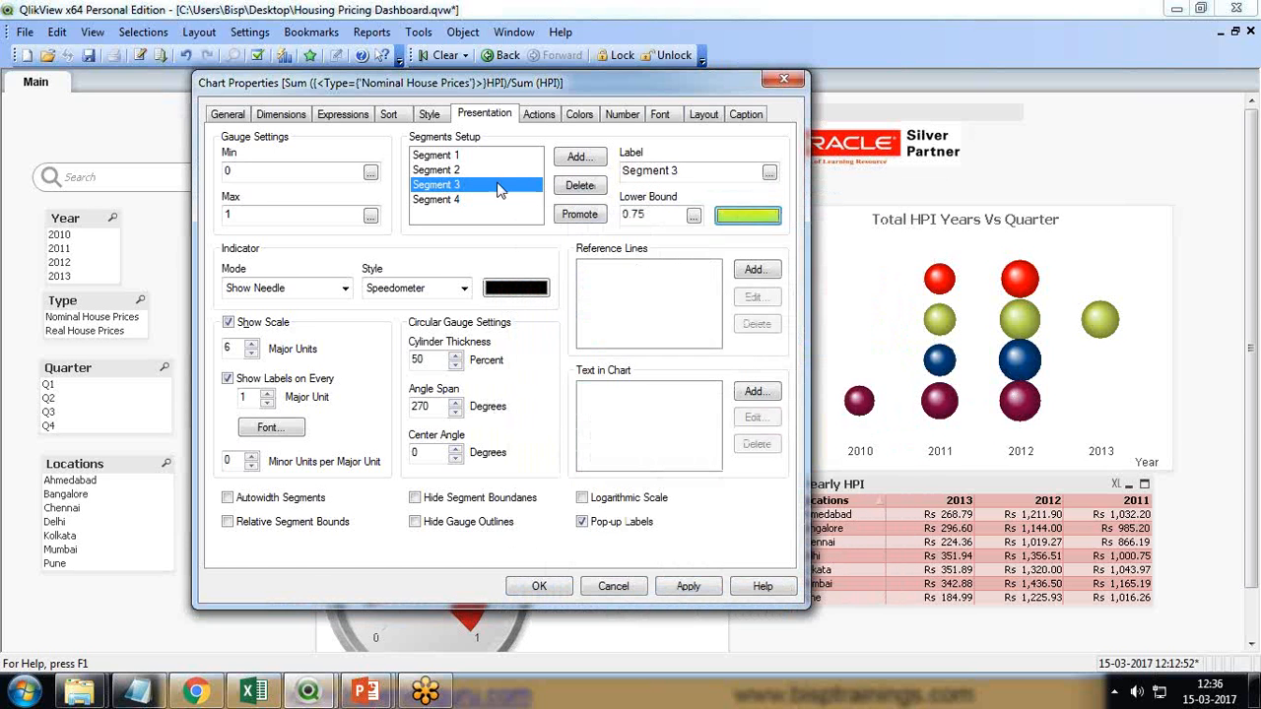
# Give Segment 4 a Two Colors Gradient fill and paste the copied light green as its base color
pyautogui.click(435, 199)
pyautogui.click(746, 214)
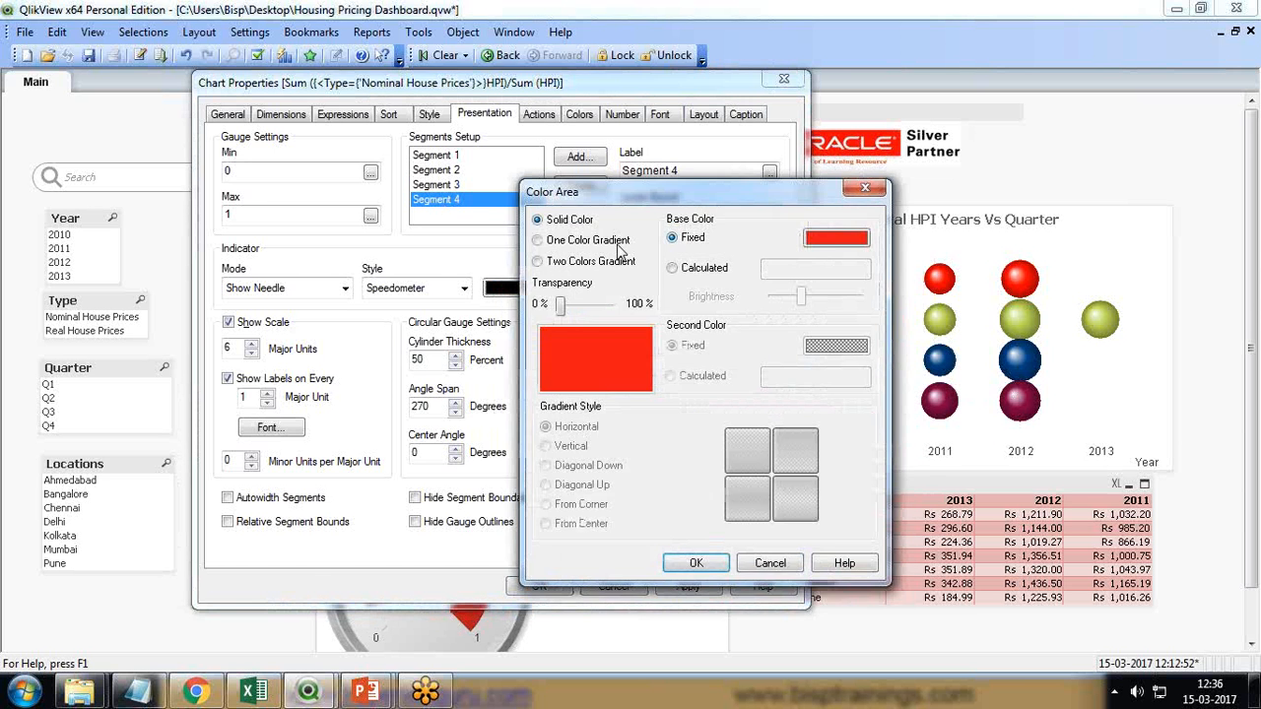
pyautogui.click(537, 261)
pyautogui.rightClick(870, 239)
pyautogui.click(880, 284)
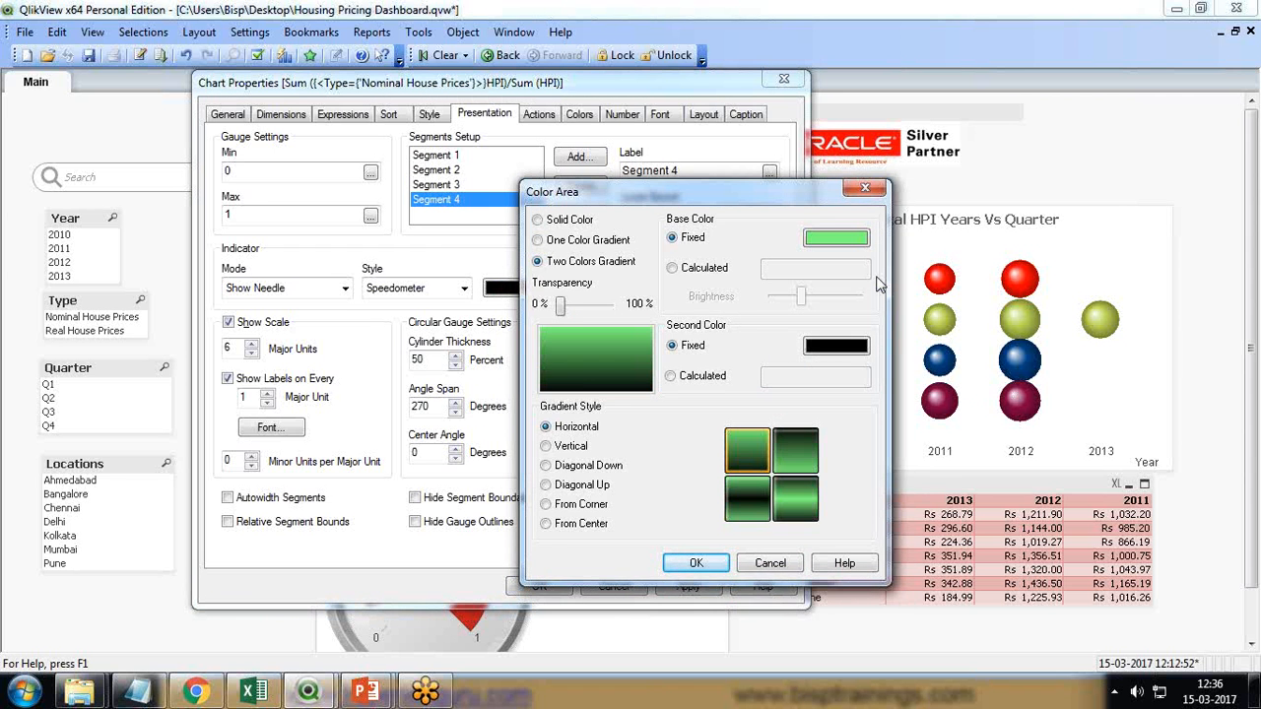
# Set the second color of Segment 4's gradient to red 0, green 255, blue 0, apply it, and close the gauge properties
pyautogui.click(823, 353)
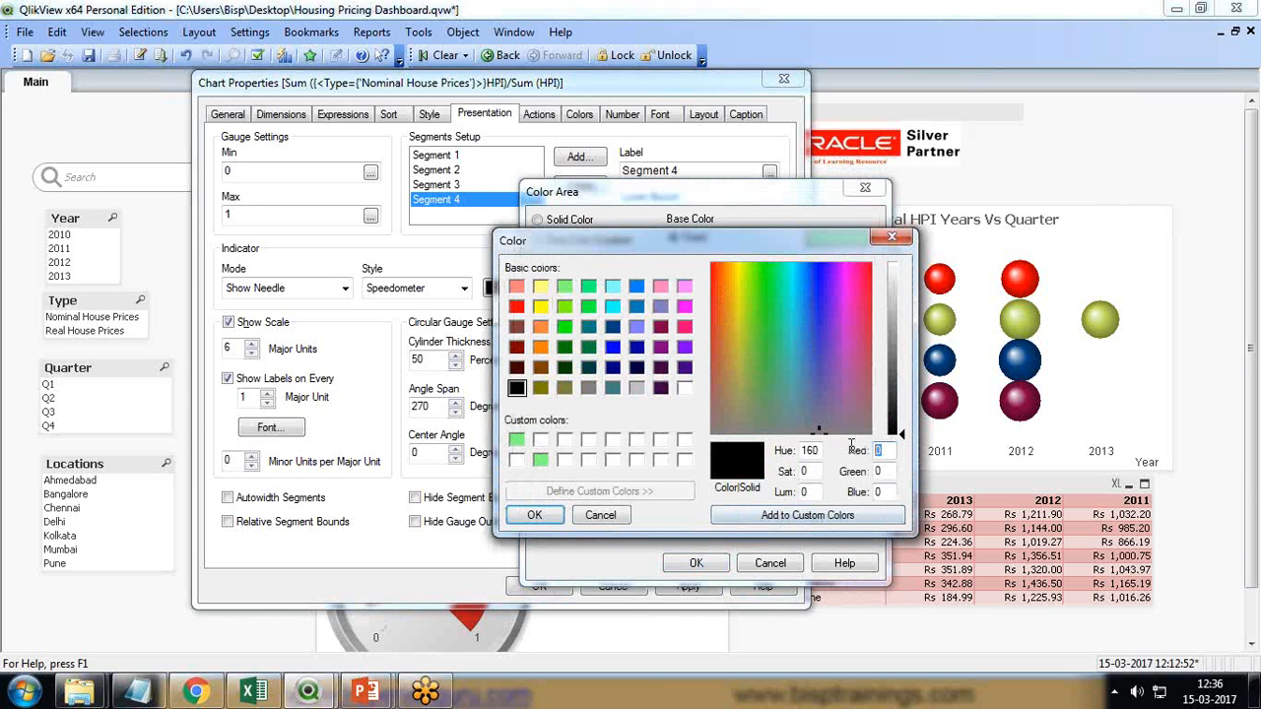
pyautogui.press('Tab')
pyautogui.write('255')
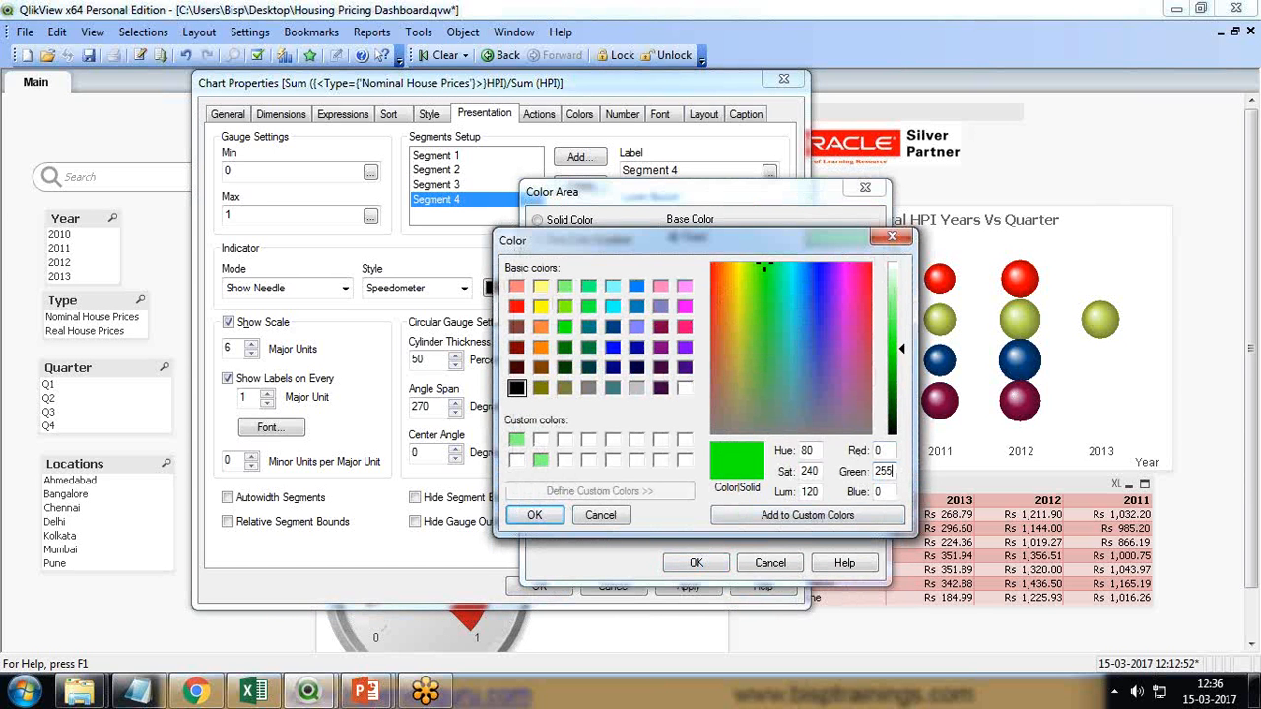
pyautogui.click(533, 514)
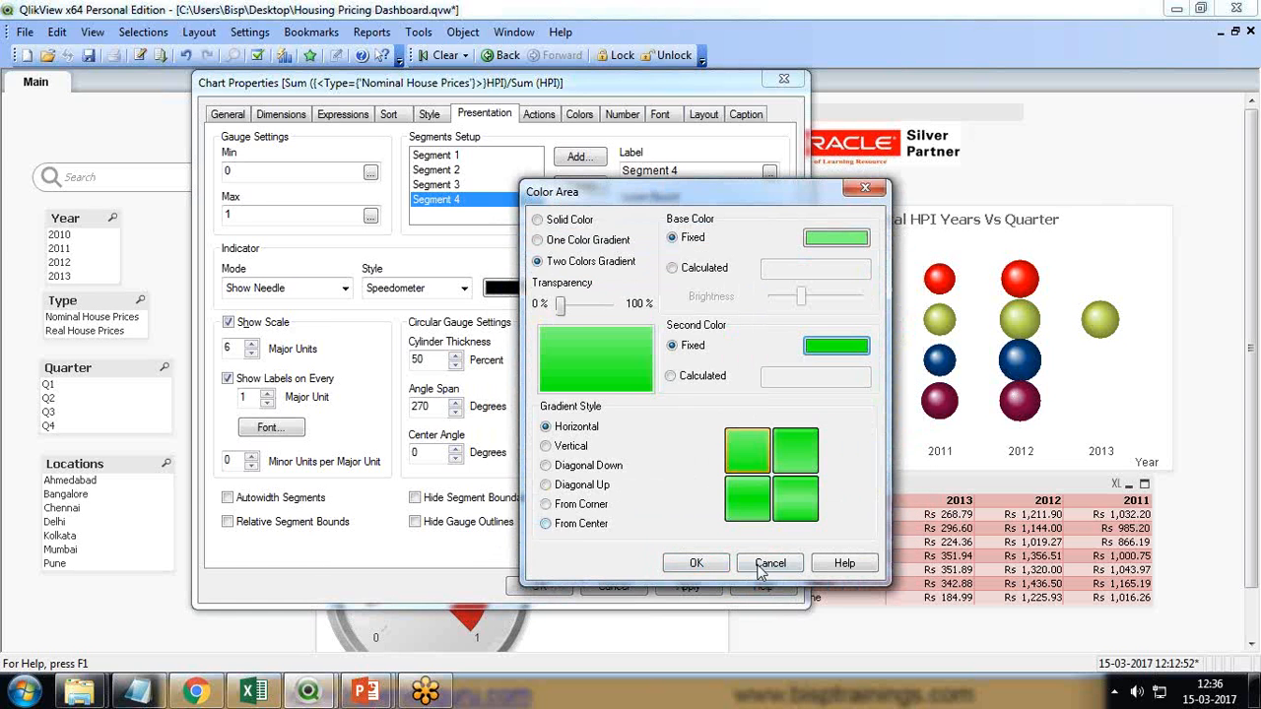
pyautogui.click(696, 563)
pyautogui.click(687, 586)
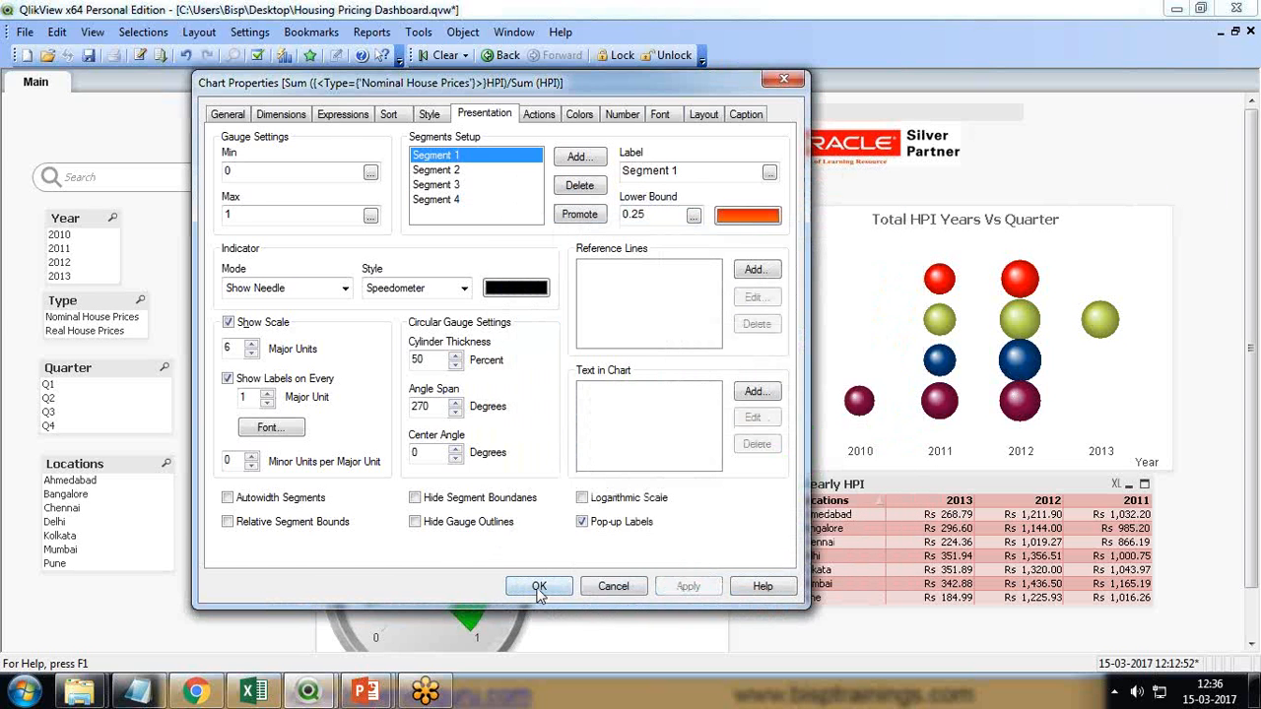
pyautogui.click(539, 586)
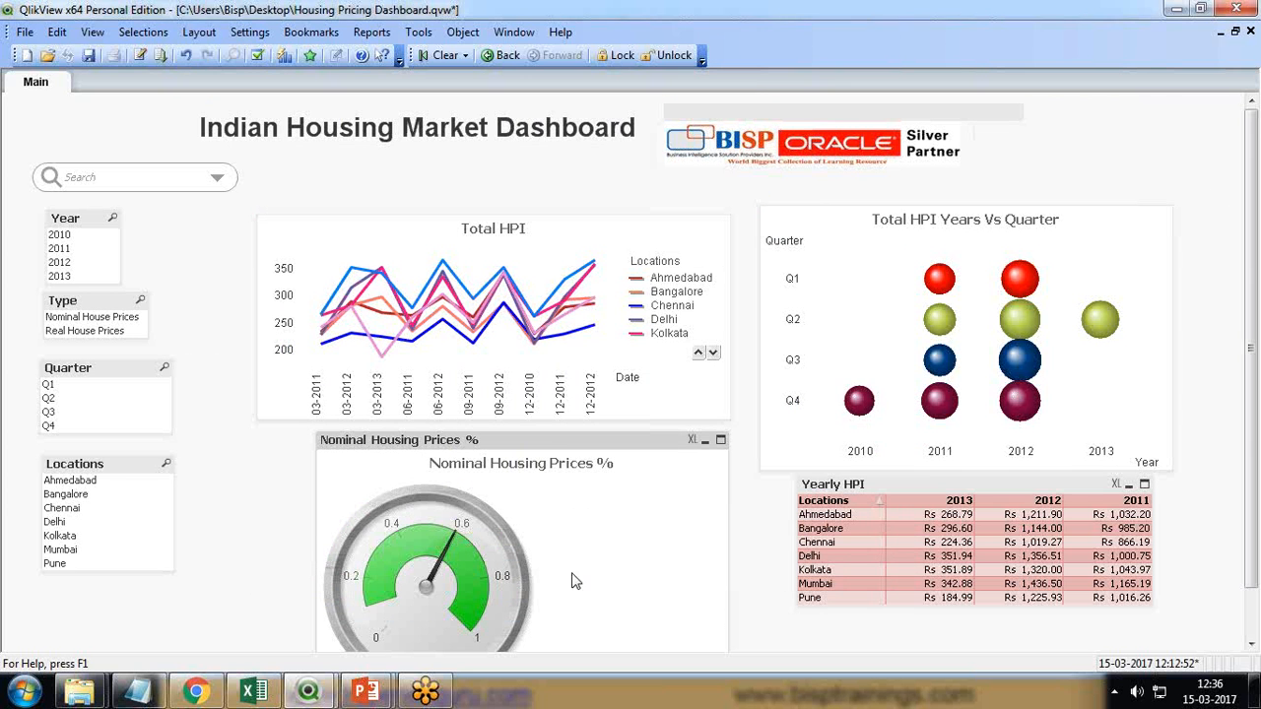
# Reopen the Nominal Housing Prices % gauge's properties and set Segment 1's lower bound to 0.01
pyautogui.rightClick(392, 526)
pyautogui.click(459, 272)
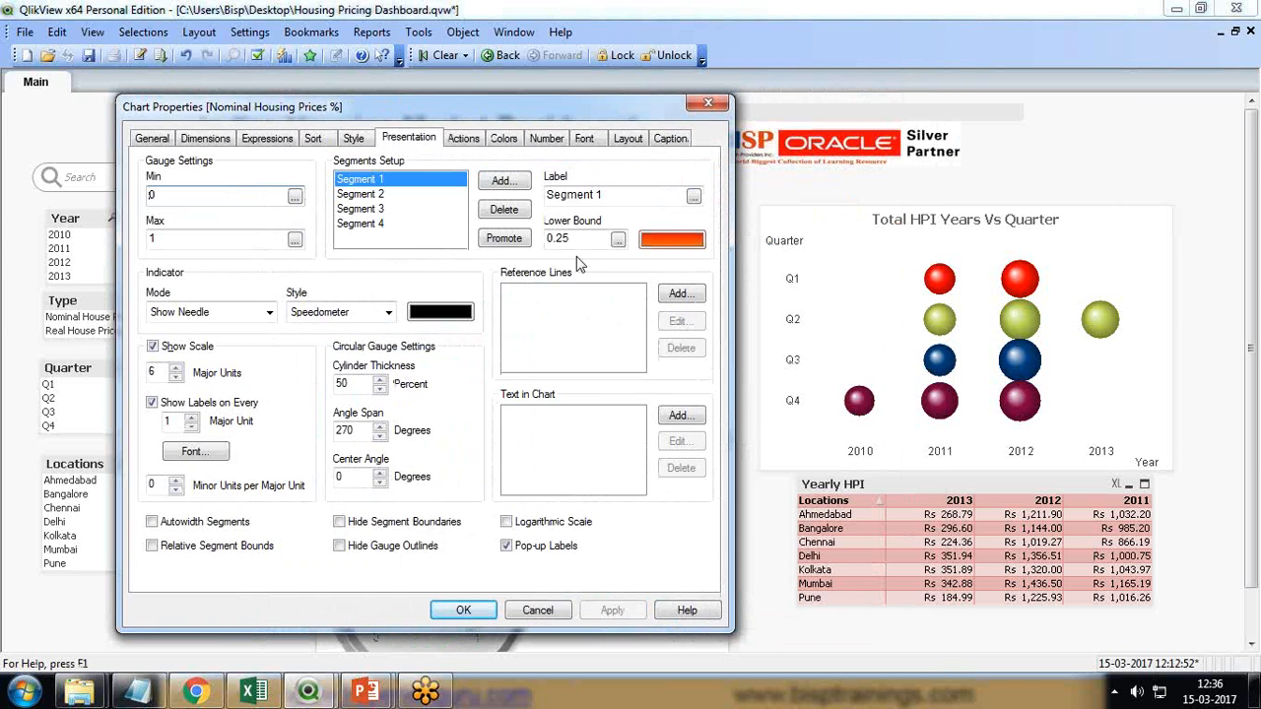
pyautogui.press('BackSpace')
pyautogui.press('BackSpace')
pyautogui.press('BackSpace')
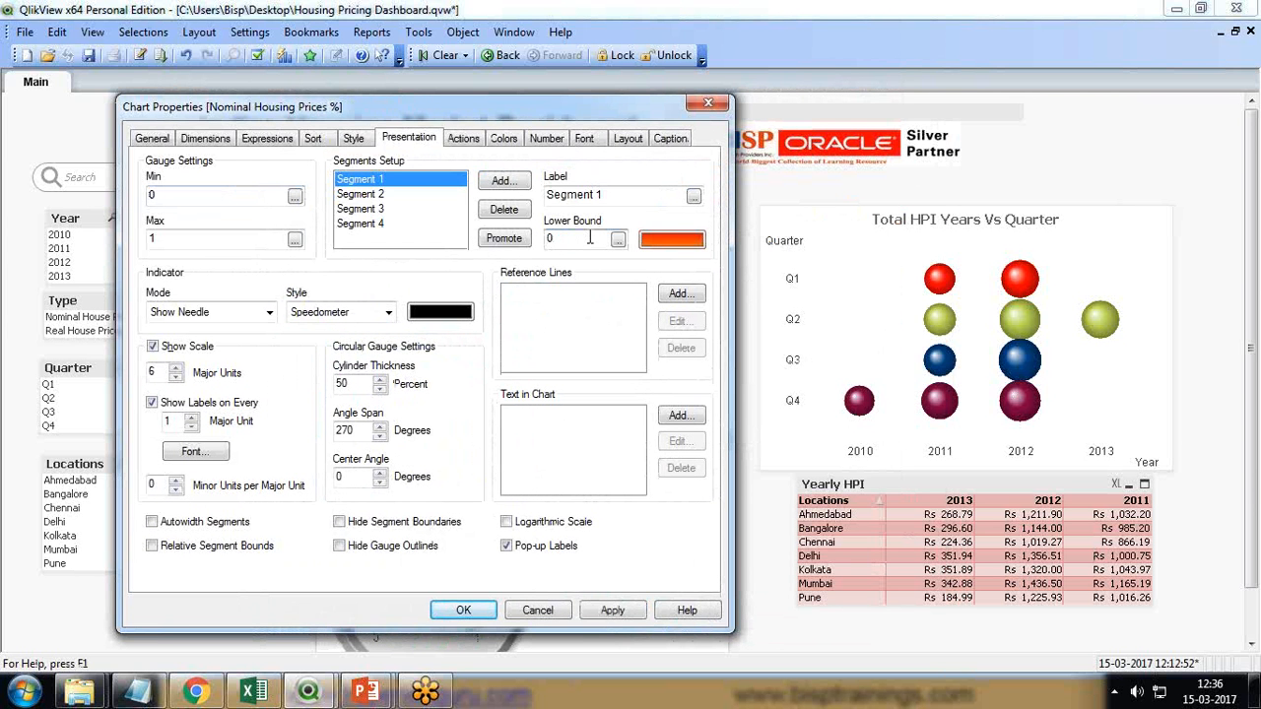
pyautogui.write('.01')
# Enter new lower bounds for Segments 2, 3 and 4, with Segment 3 at 0.50, apply them, and leave the properties
pyautogui.click(360, 194)
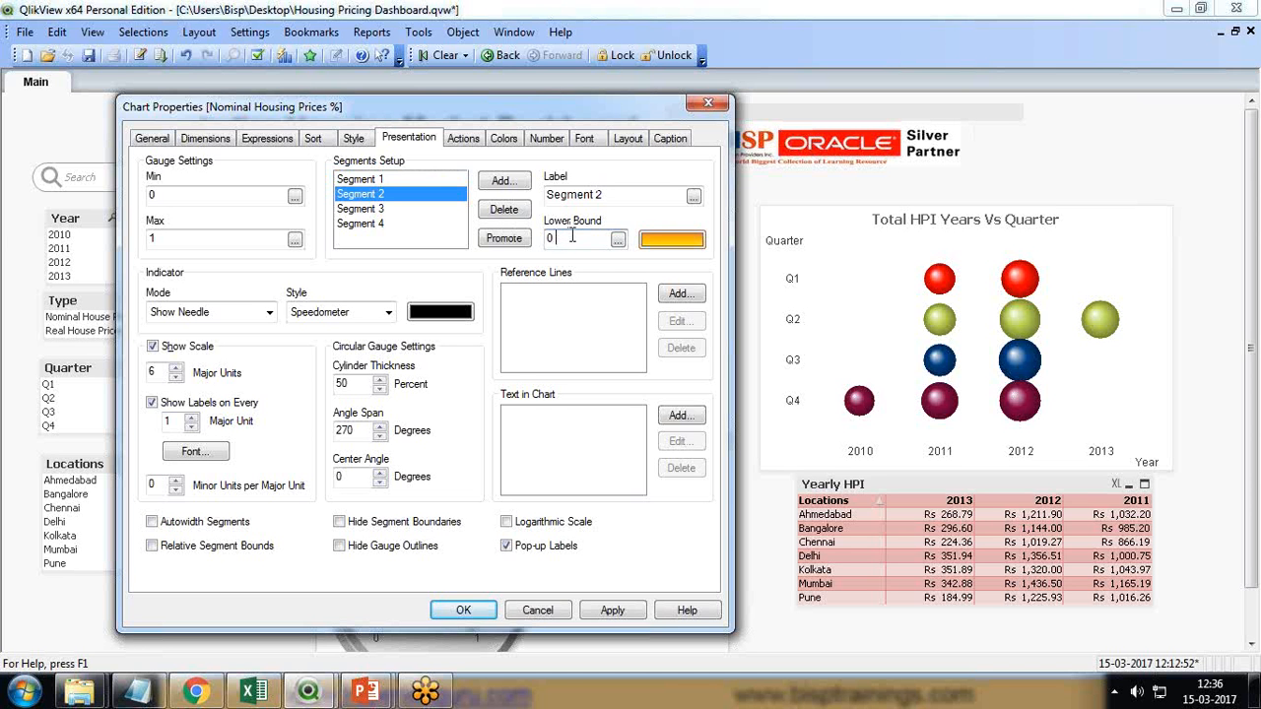
pyautogui.click(372, 208)
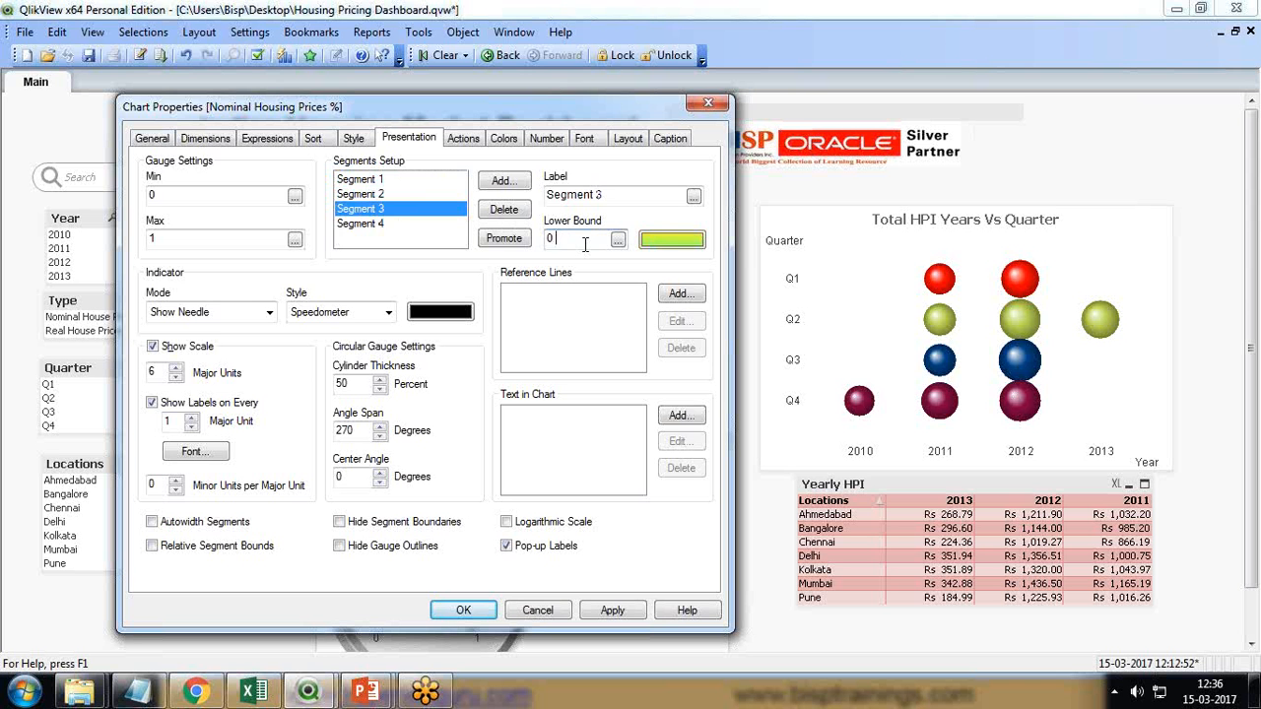
pyautogui.click(584, 244)
pyautogui.write('0.50')
pyautogui.click(361, 224)
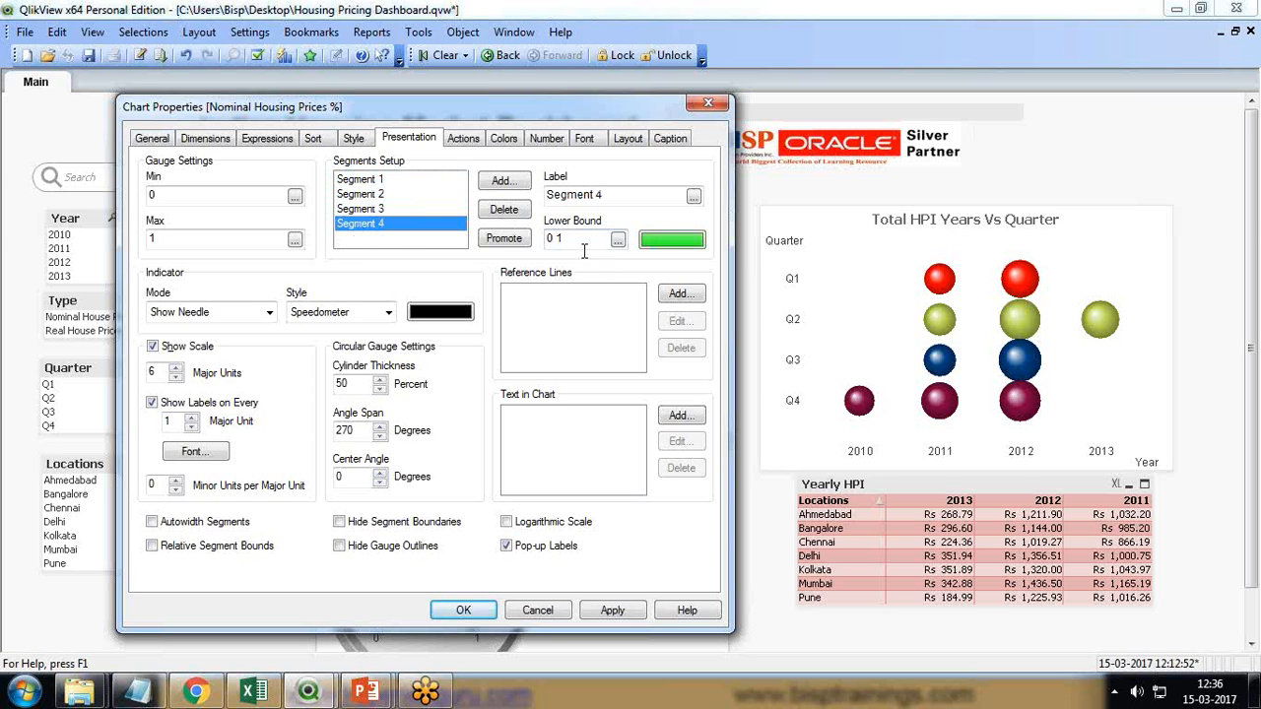
pyautogui.click(613, 611)
pyautogui.click(538, 610)
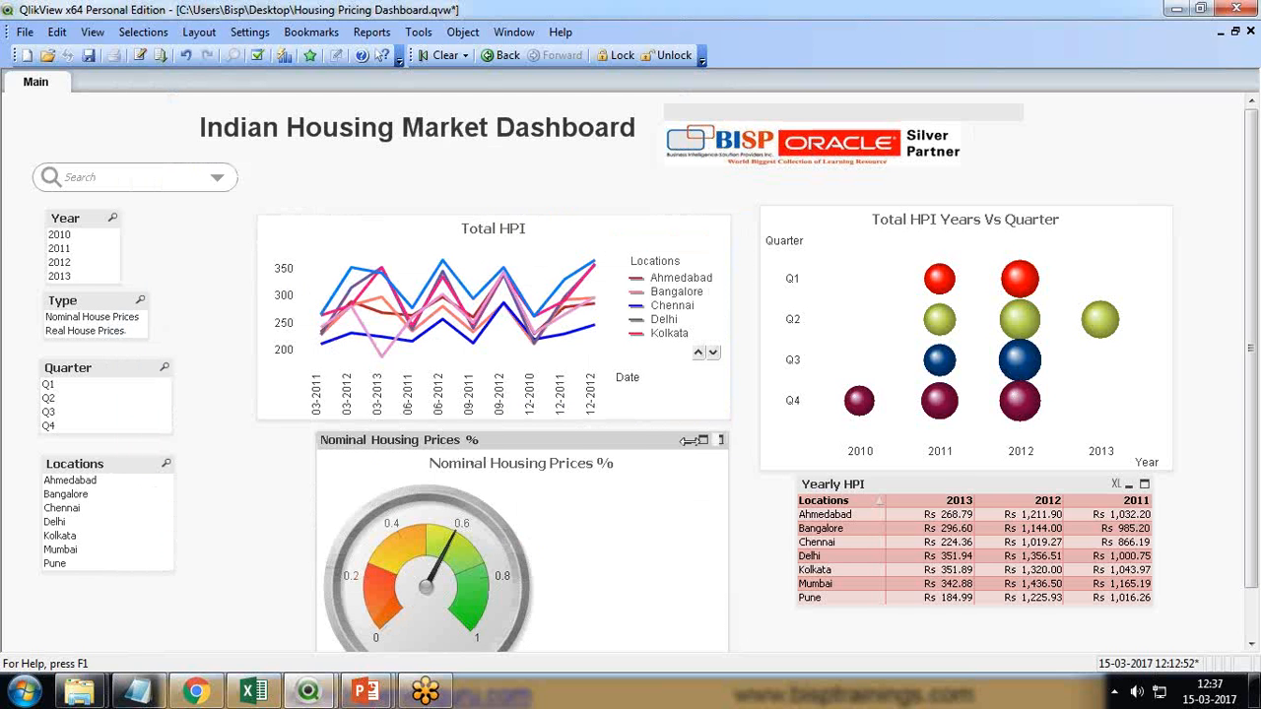
# Narrow the Nominal Housing Prices % gauge to fit its dial and move it under the left part of the Total HPI chart
pyautogui.moveTo(731, 439); pyautogui.dragTo(557, 441)
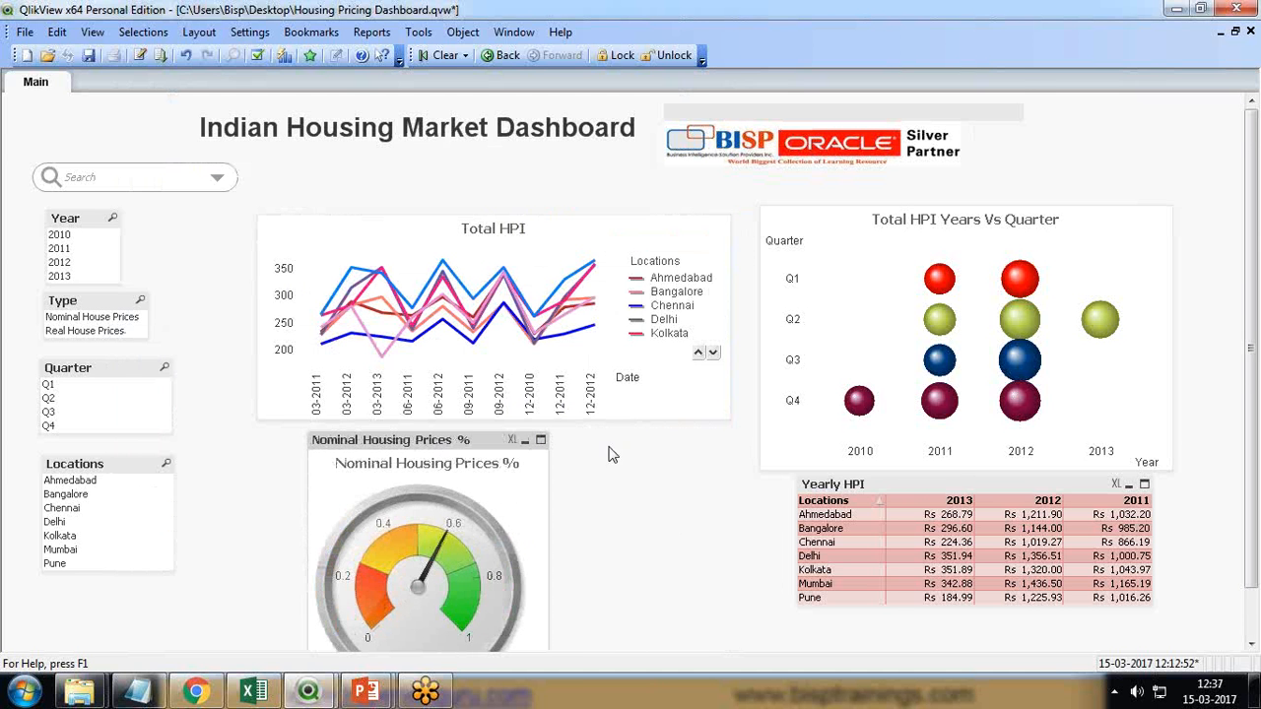
pyautogui.scroll(-2, 641, 464)
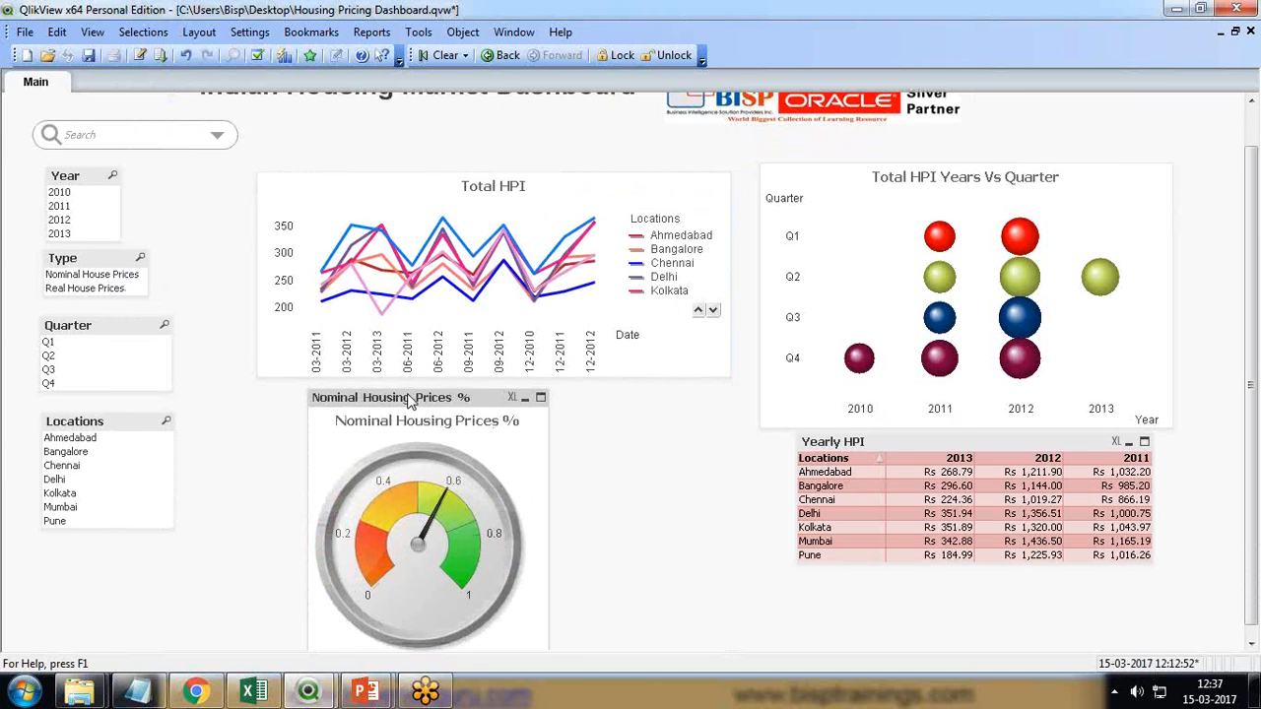
pyautogui.moveTo(406, 401); pyautogui.dragTo(360, 395)
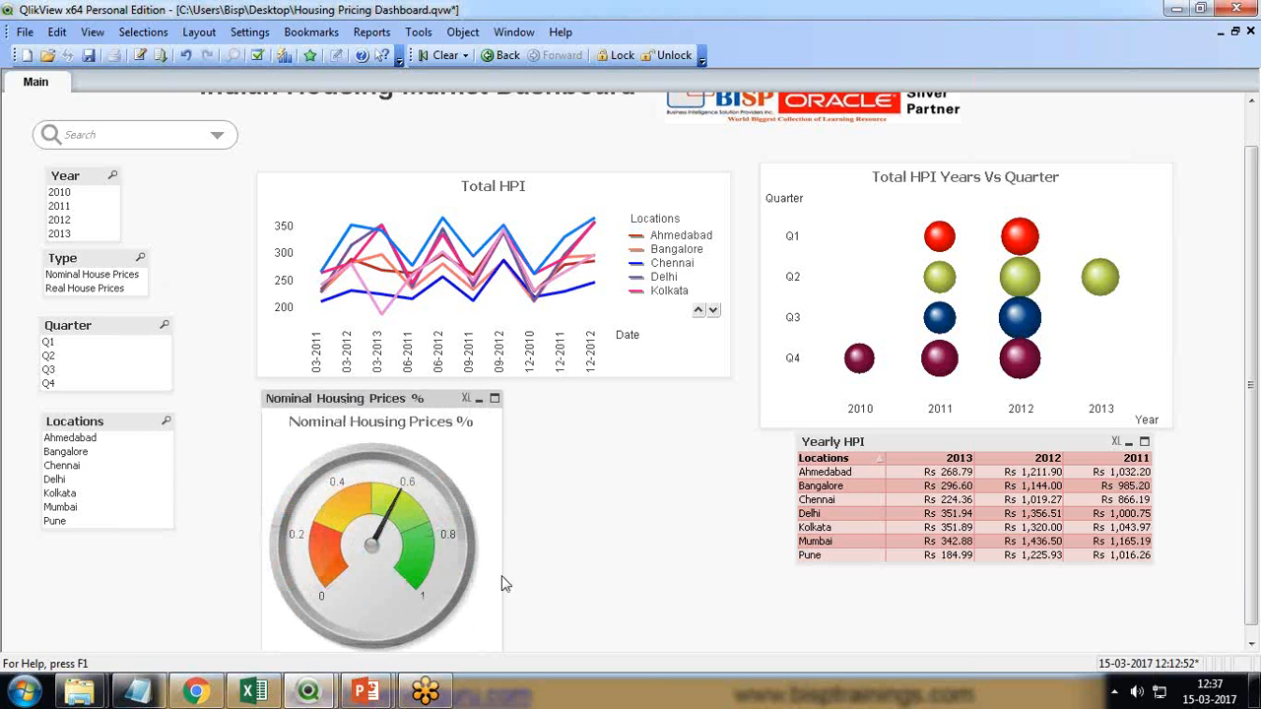
pyautogui.moveTo(503, 534); pyautogui.dragTo(486, 534)
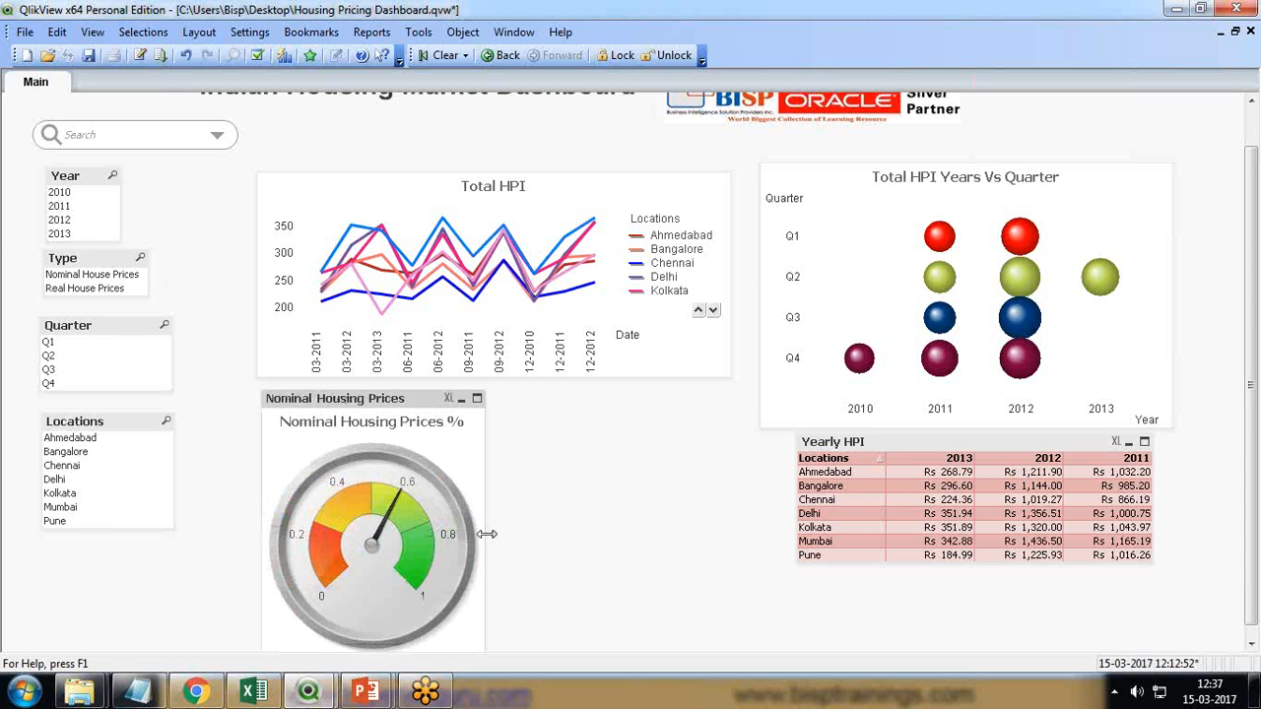
pyautogui.moveTo(353, 410); pyautogui.dragTo(333, 406)
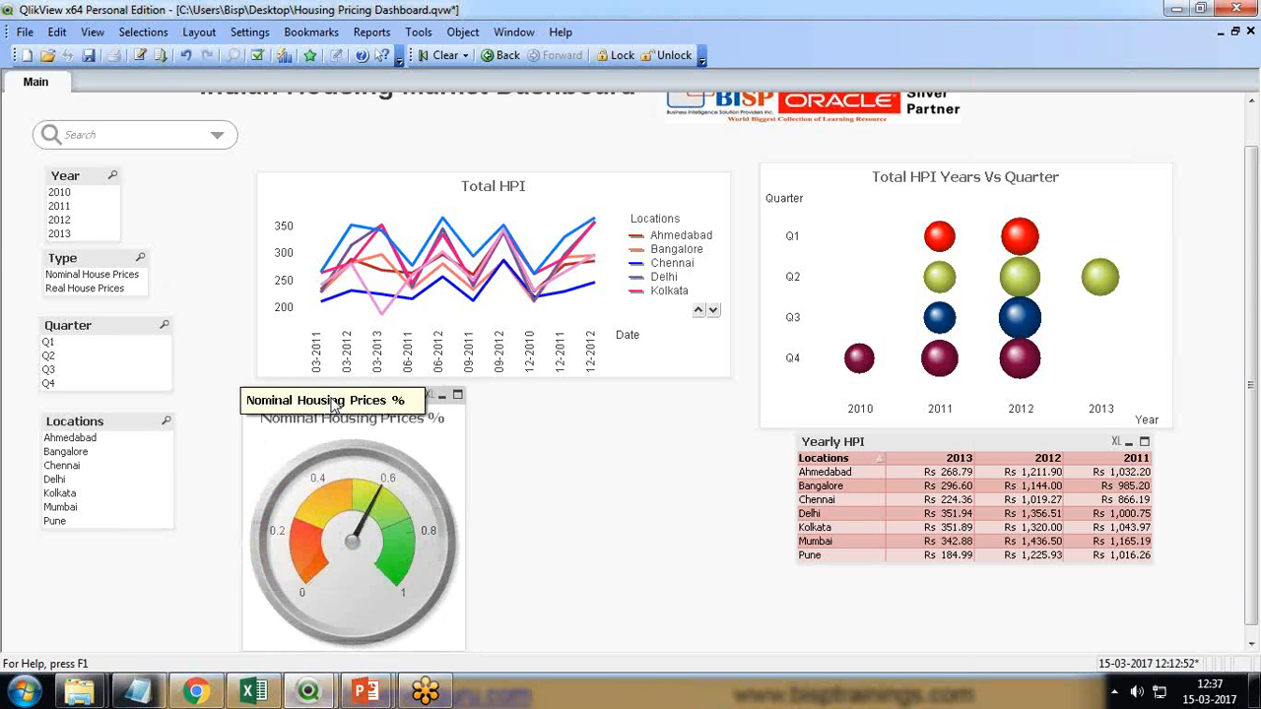
# Format the Nominal Housing Prices % gauge's expression as an integer shown in percent and apply it
pyautogui.moveTo(367, 471)
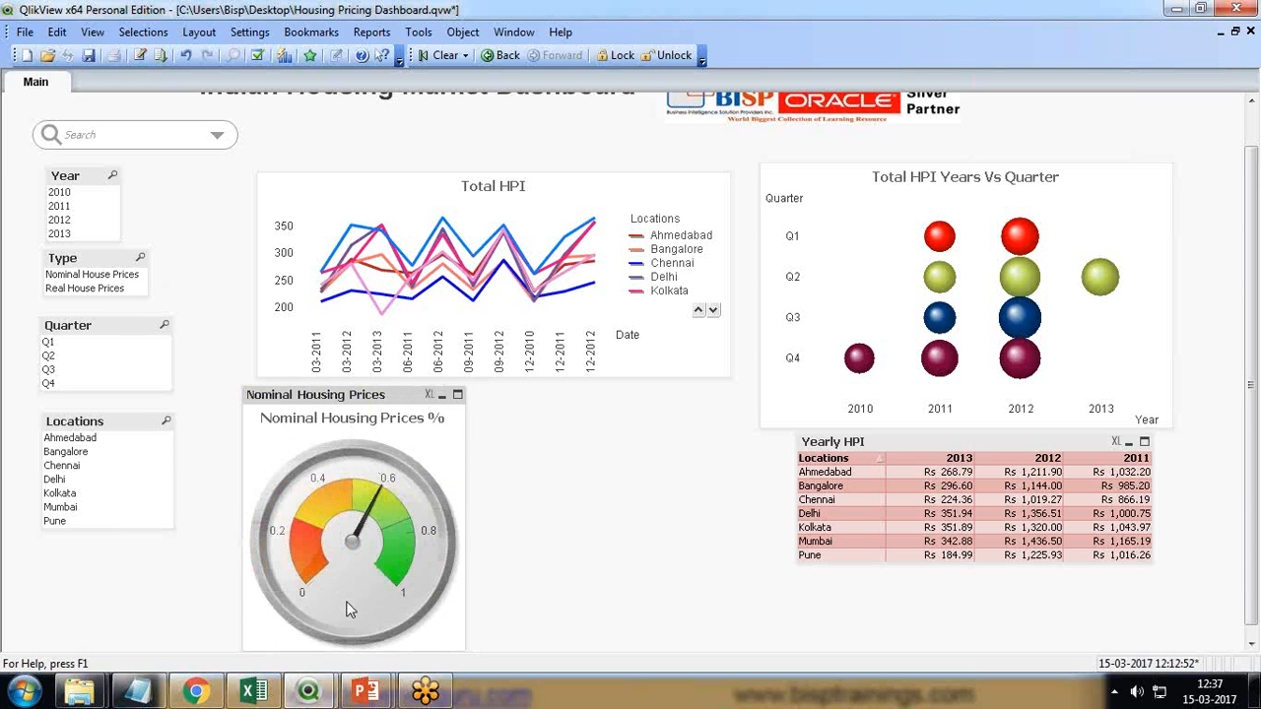
pyautogui.moveTo(365, 591)
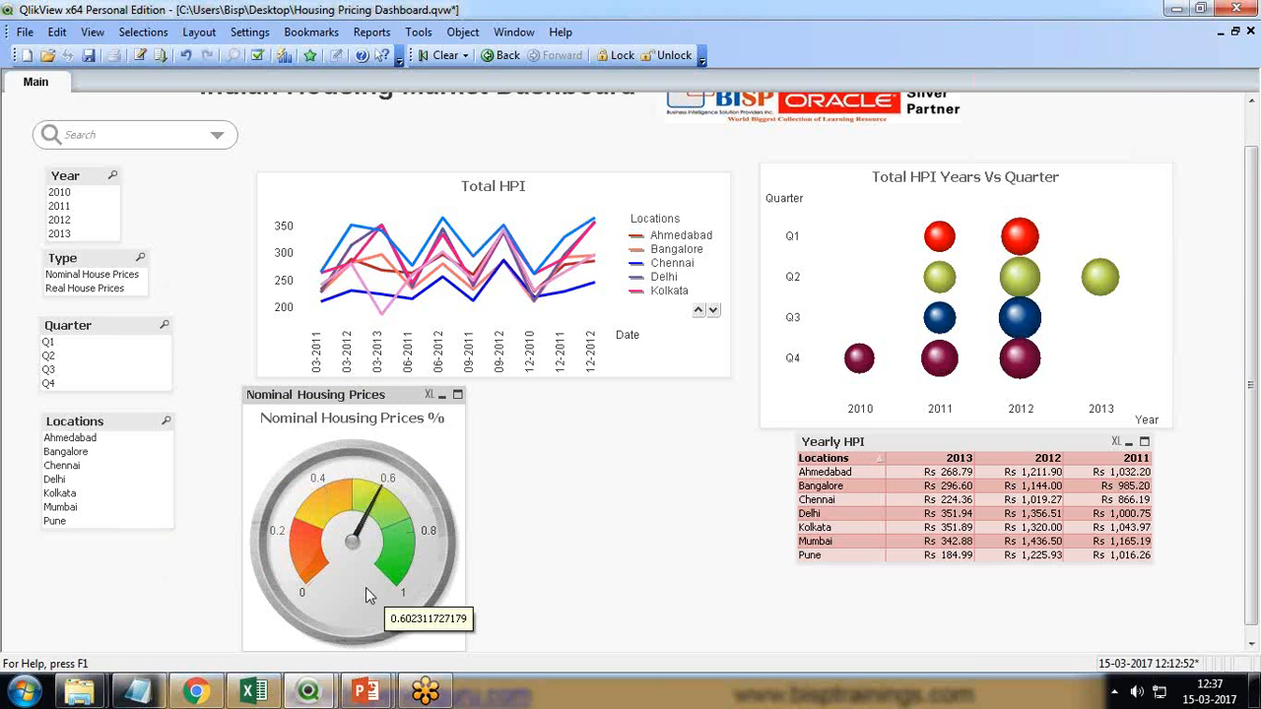
pyautogui.rightClick(325, 406)
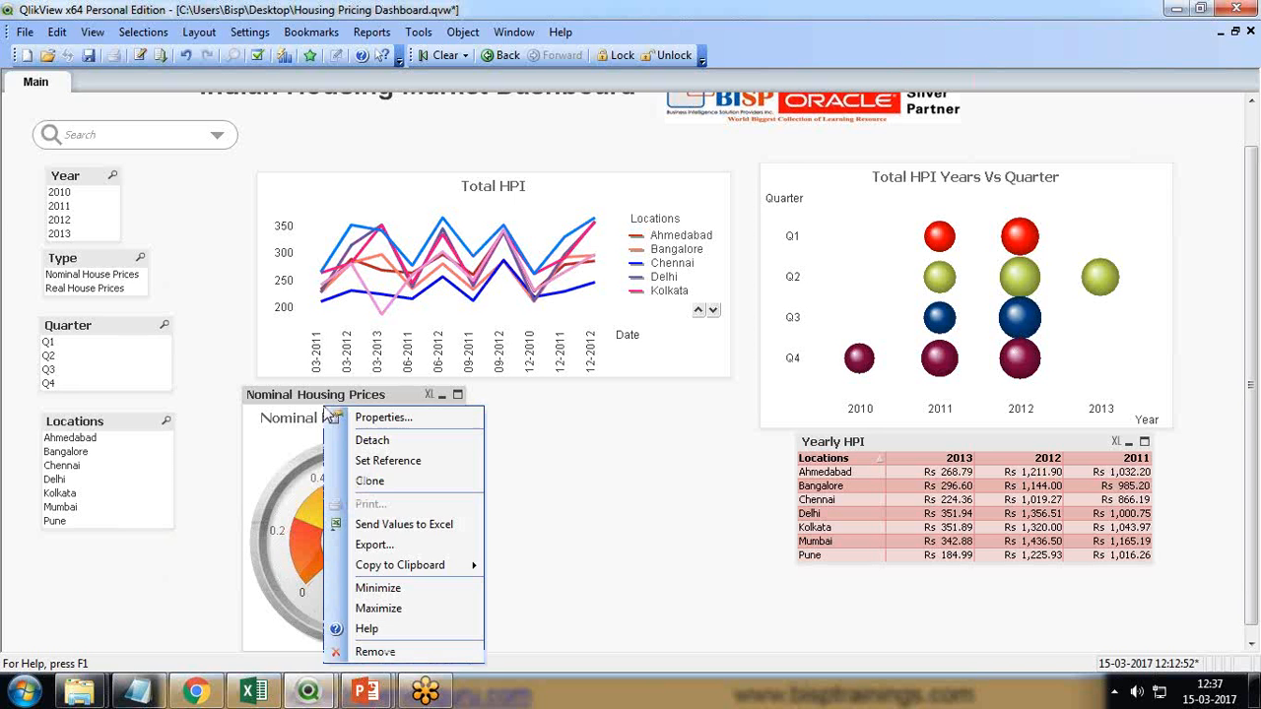
pyautogui.click(355, 416)
pyautogui.moveTo(473, 87); pyautogui.dragTo(273, 140)
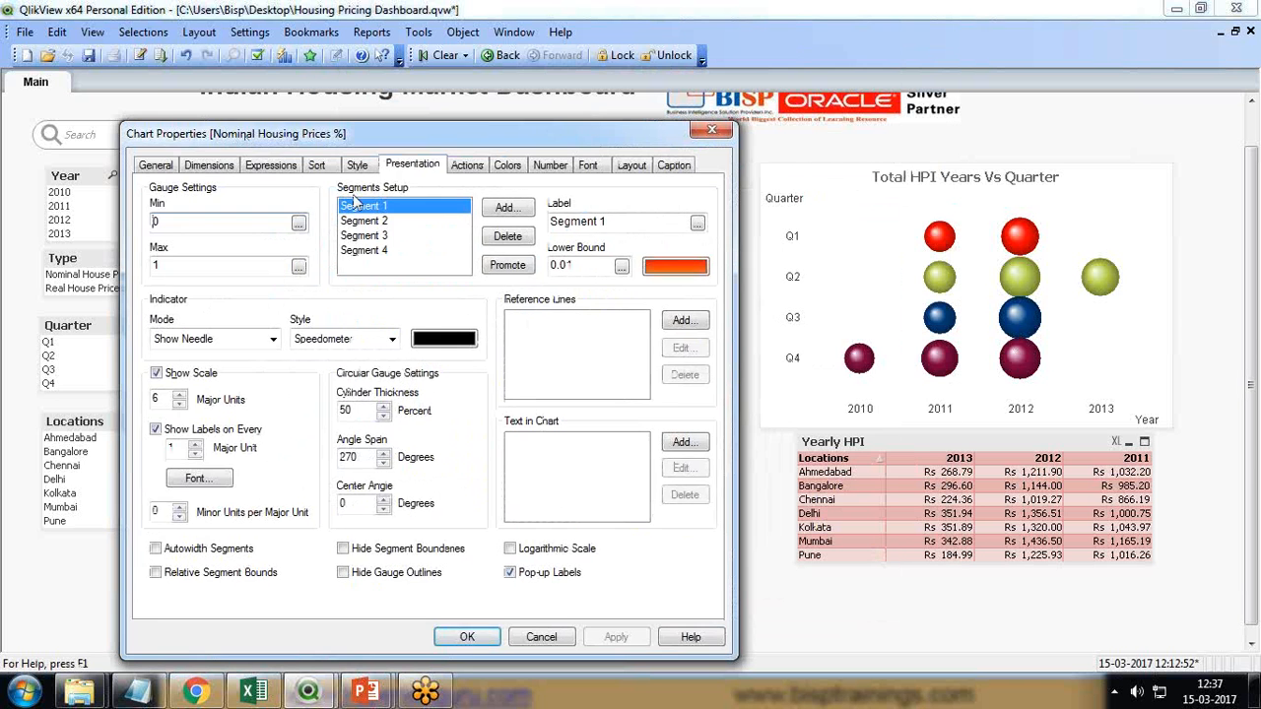
pyautogui.click(551, 166)
pyautogui.click(317, 256)
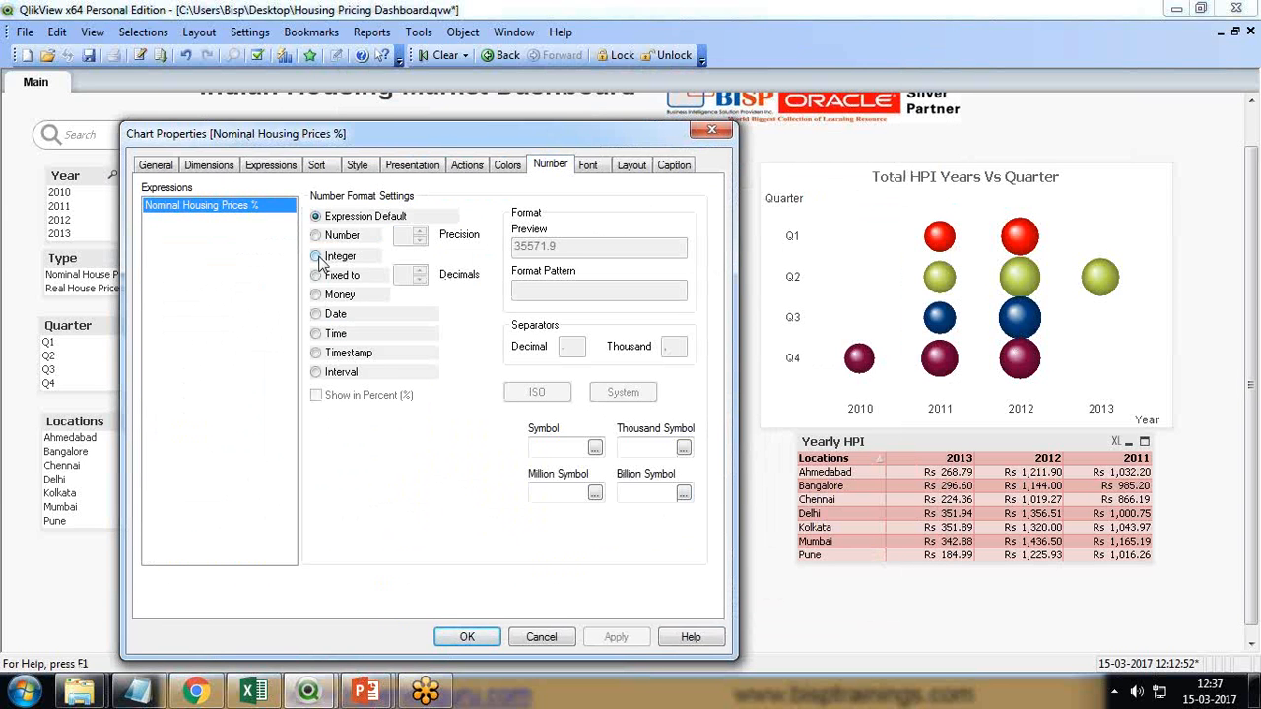
pyautogui.click(318, 394)
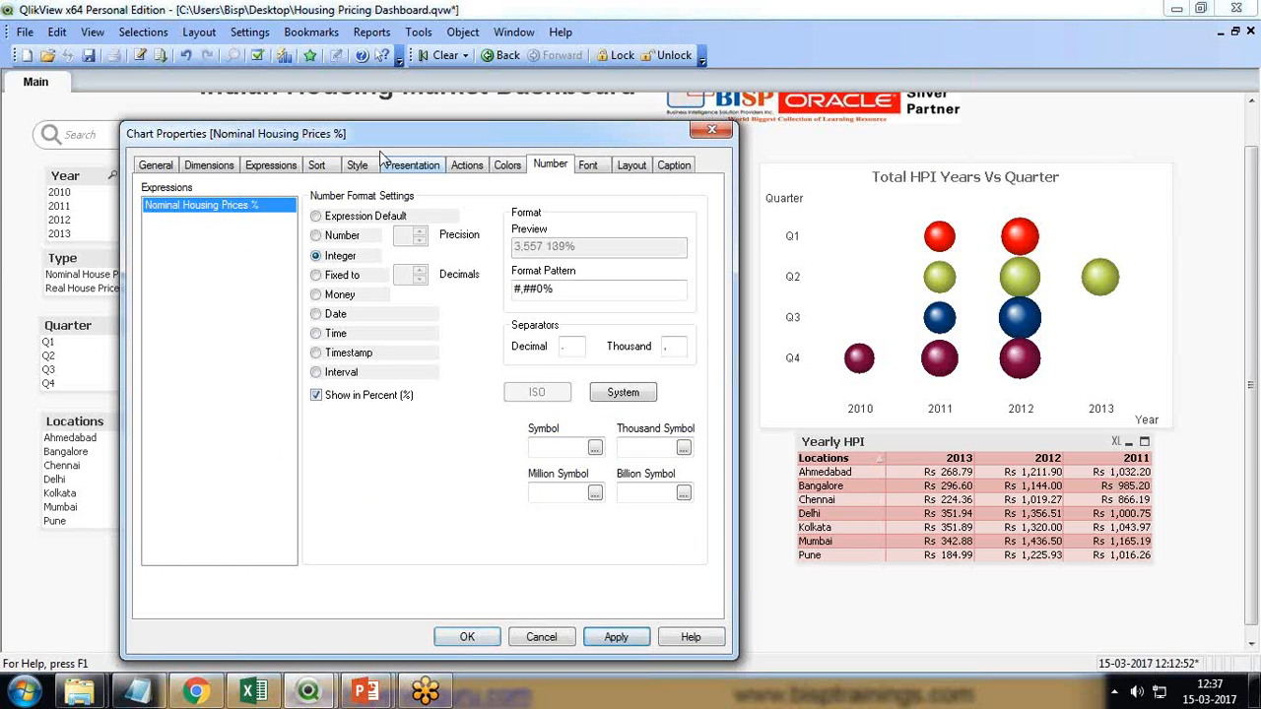
pyautogui.moveTo(410, 134); pyautogui.dragTo(770, 115)
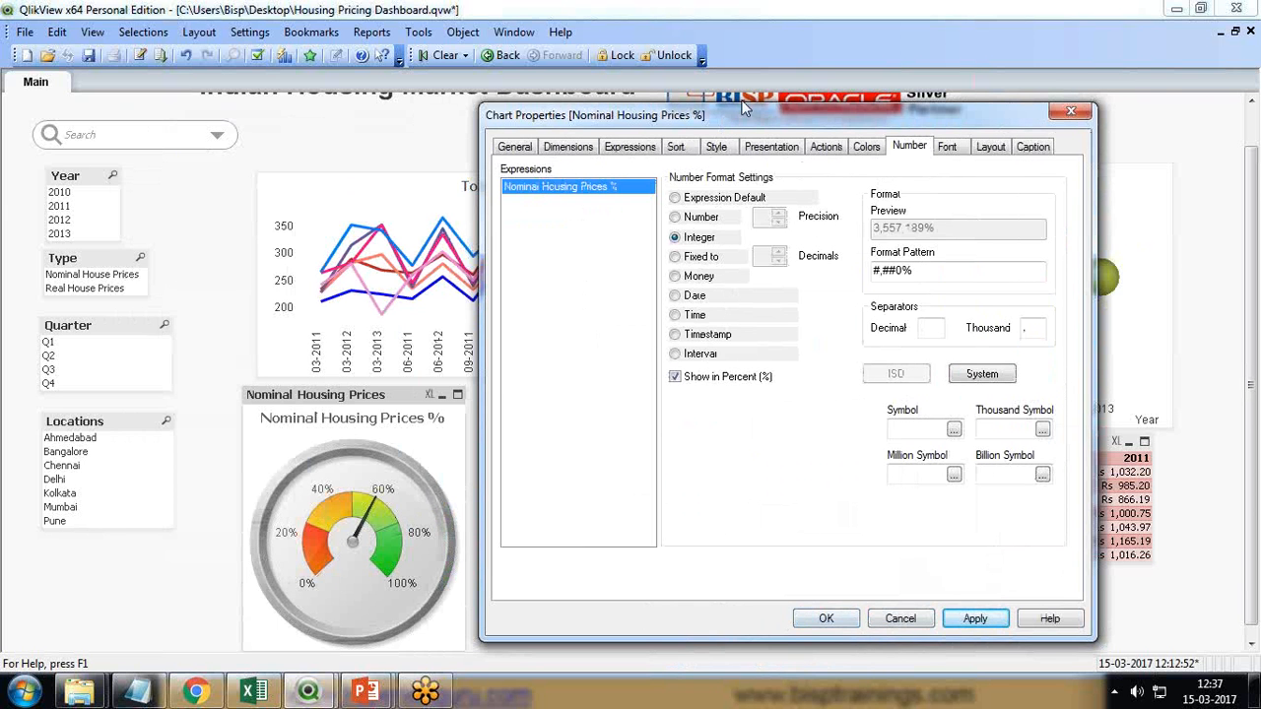
pyautogui.moveTo(642, 116); pyautogui.dragTo(385, 155)
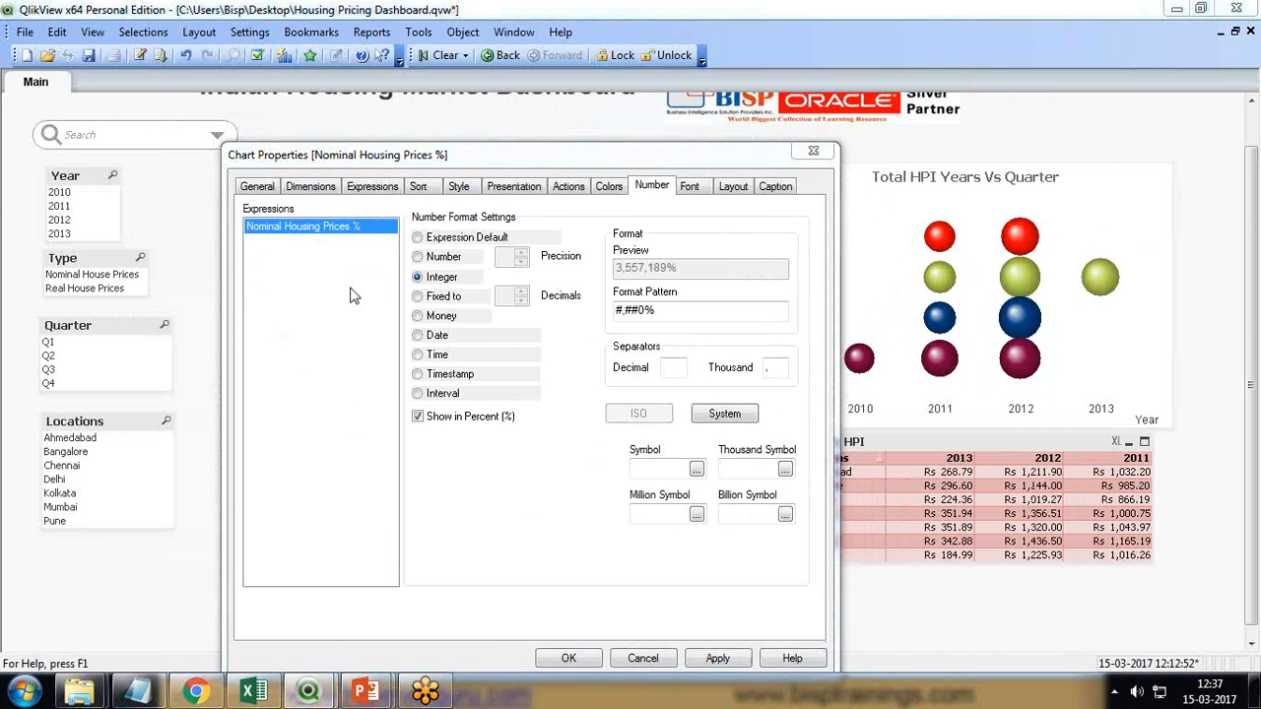
# Add a chart text to the gauge with the expression =Num(Sum ({<Type={'Nominal House Prices'}>}HPI)/sum(HPI),'##.#%')
pyautogui.click(511, 189)
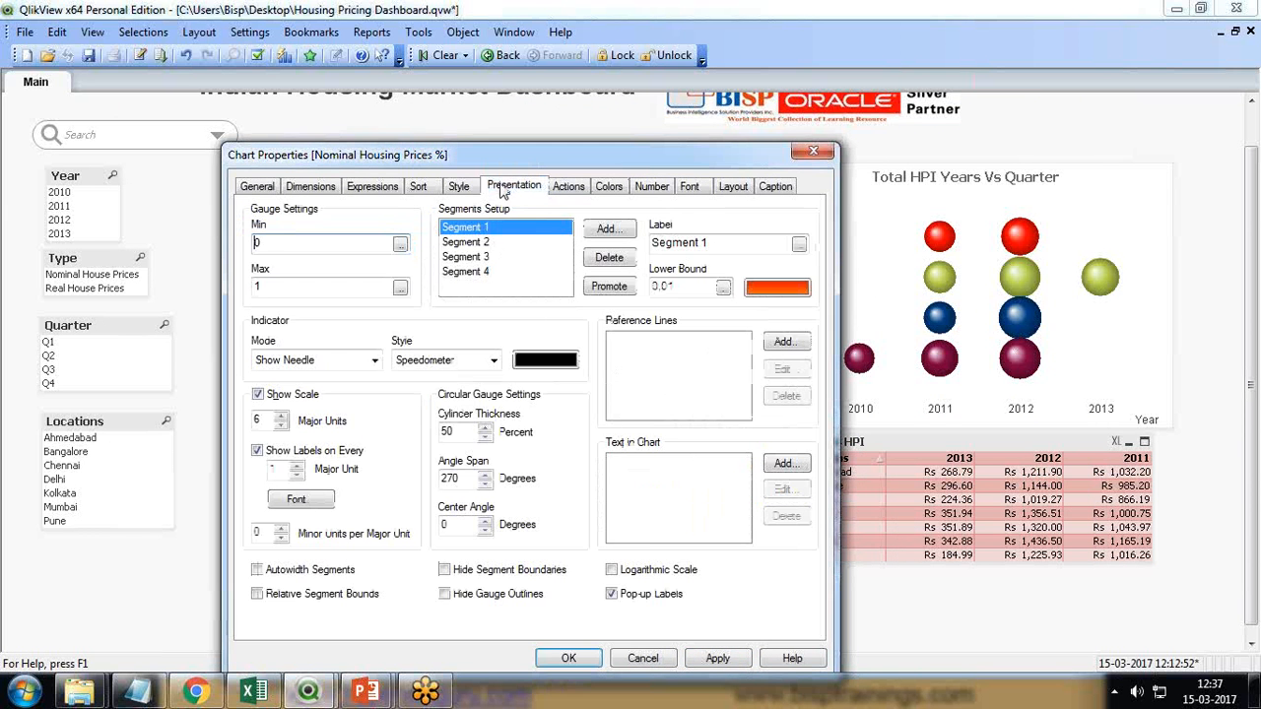
pyautogui.click(785, 464)
pyautogui.click(630, 292)
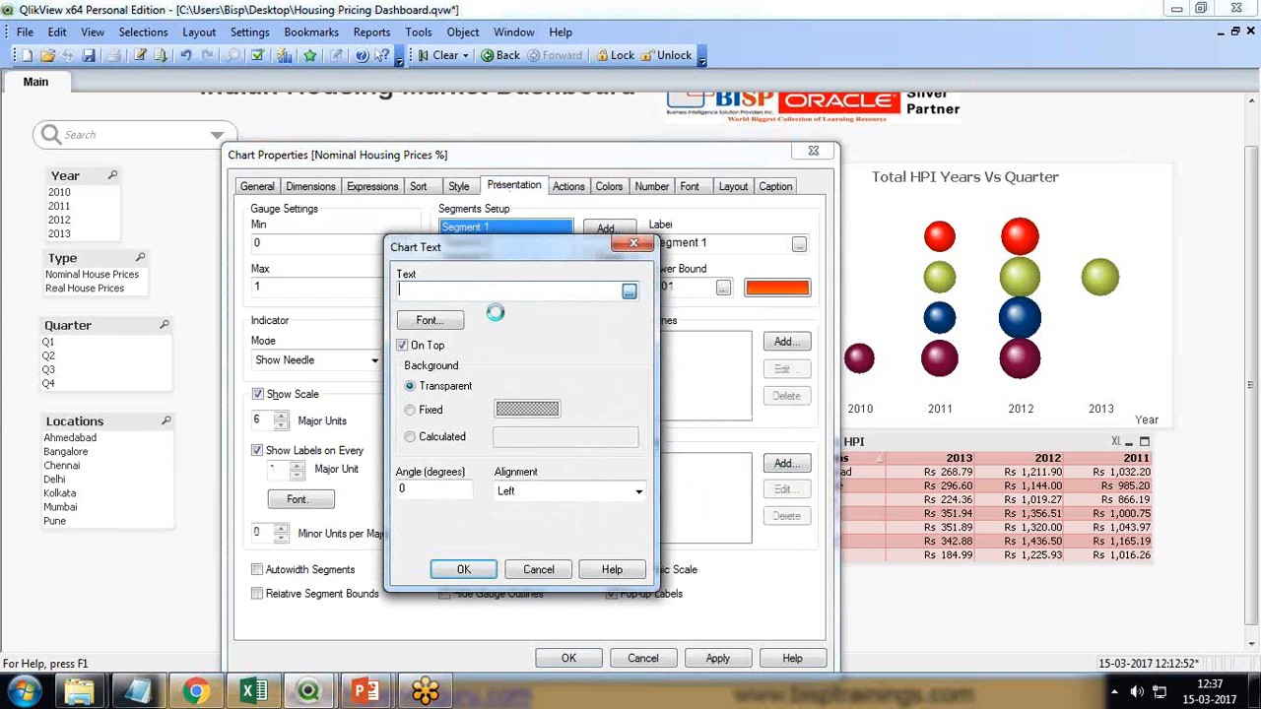
pyautogui.write("=Num(Sum ({<Type={'Nominal House Prices'}>}HPI)/sum(HPI),'##.#%')")
pyautogui.moveTo(451, 142); pyautogui.dragTo(339, 147)
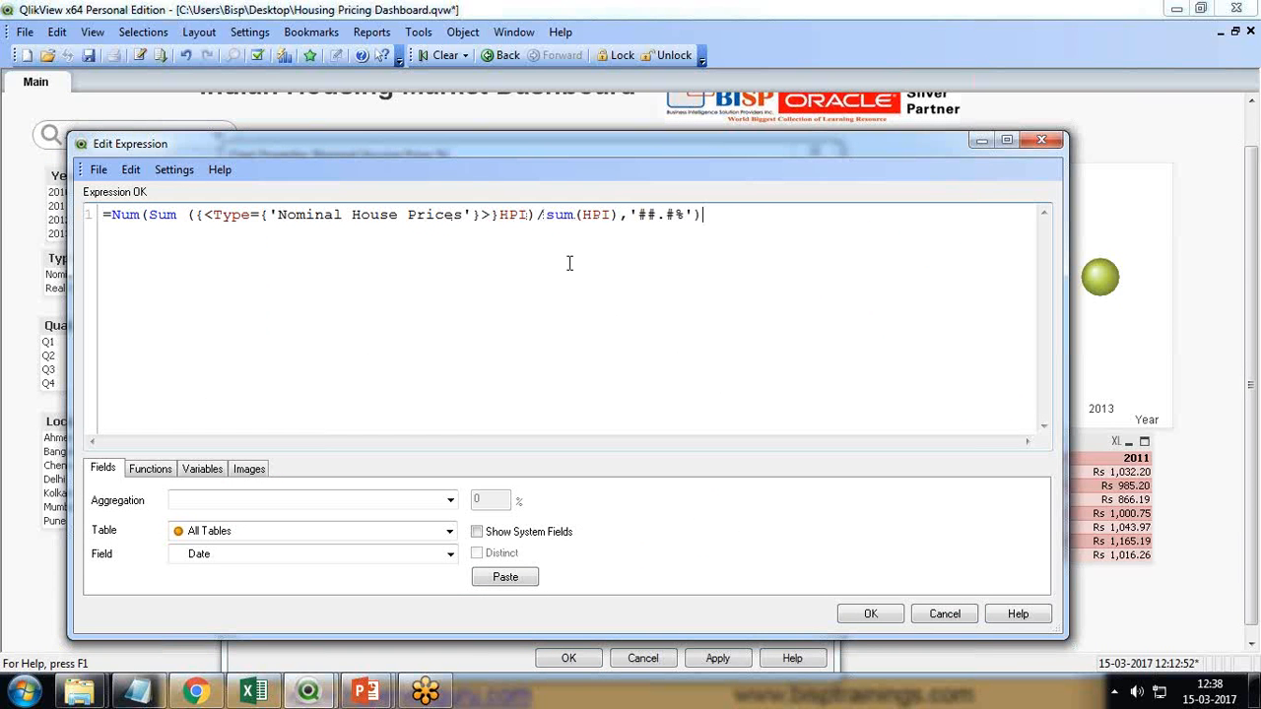
pyautogui.click(870, 614)
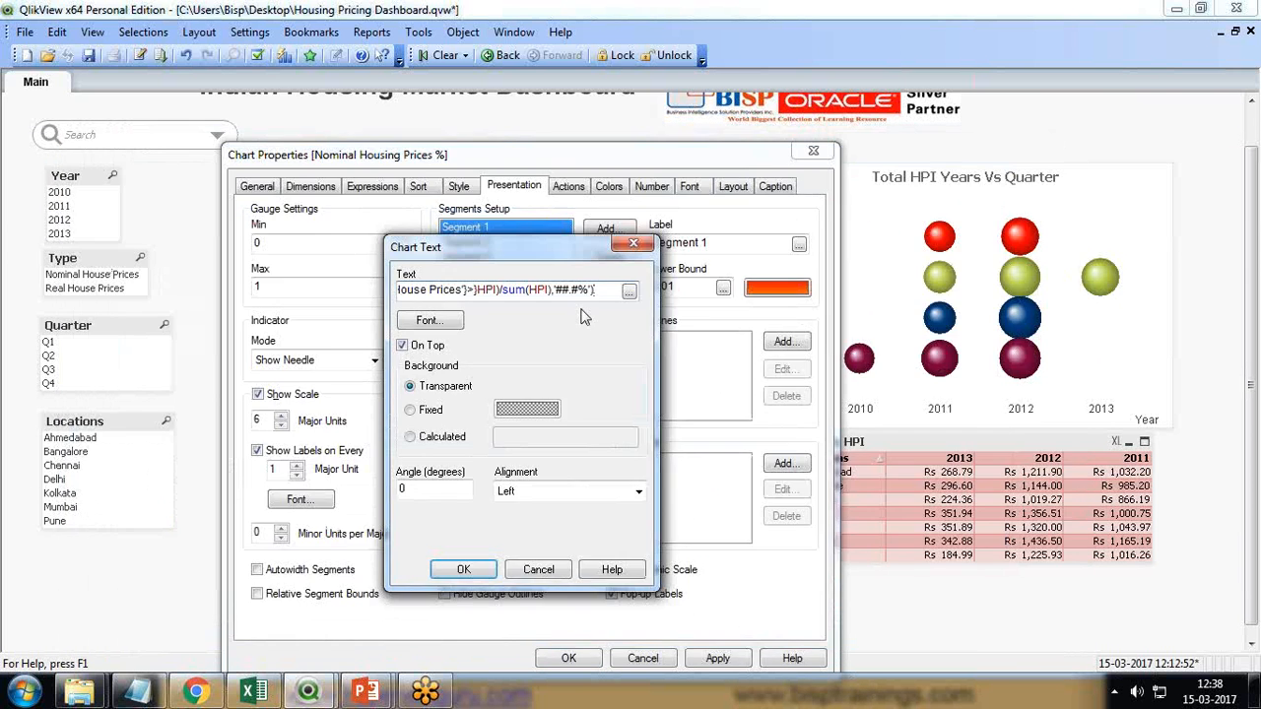
# Set the chart text's font to Tahoma Bold size 14, accept the properties, and place the text inside the dial below the needle
pyautogui.click(430, 321)
pyautogui.click(558, 298)
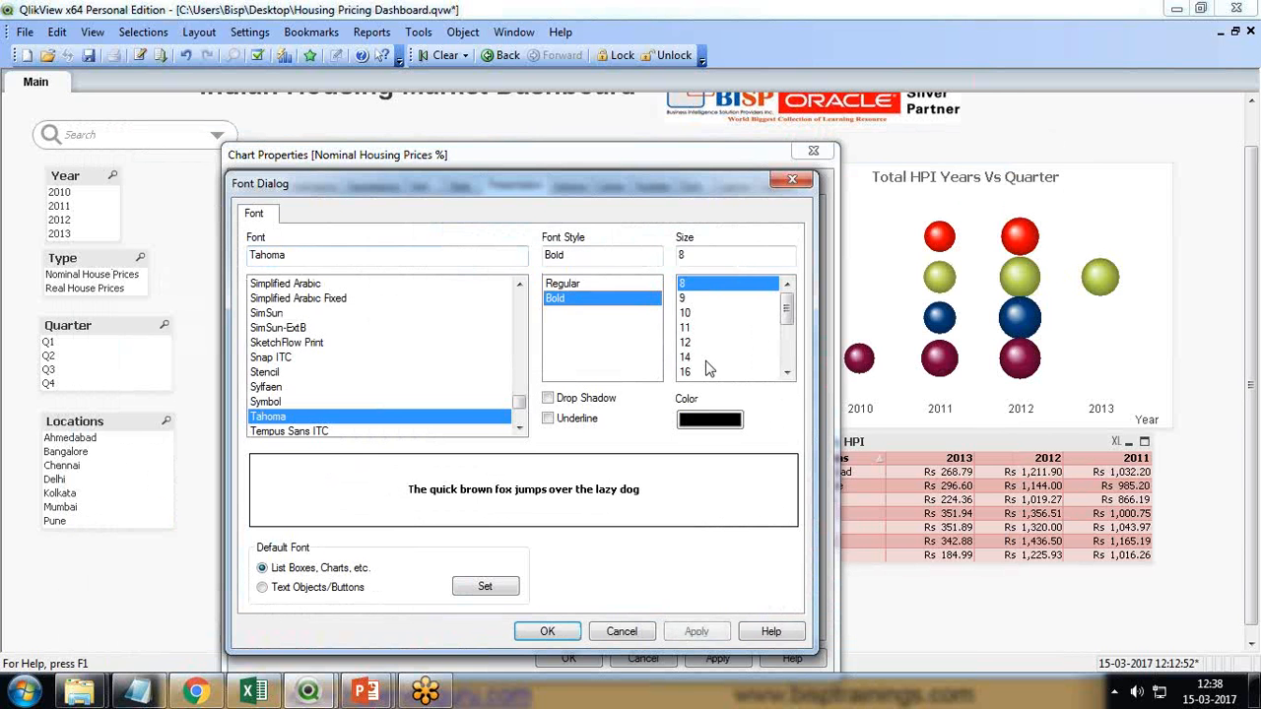
pyautogui.click(689, 357)
pyautogui.click(687, 635)
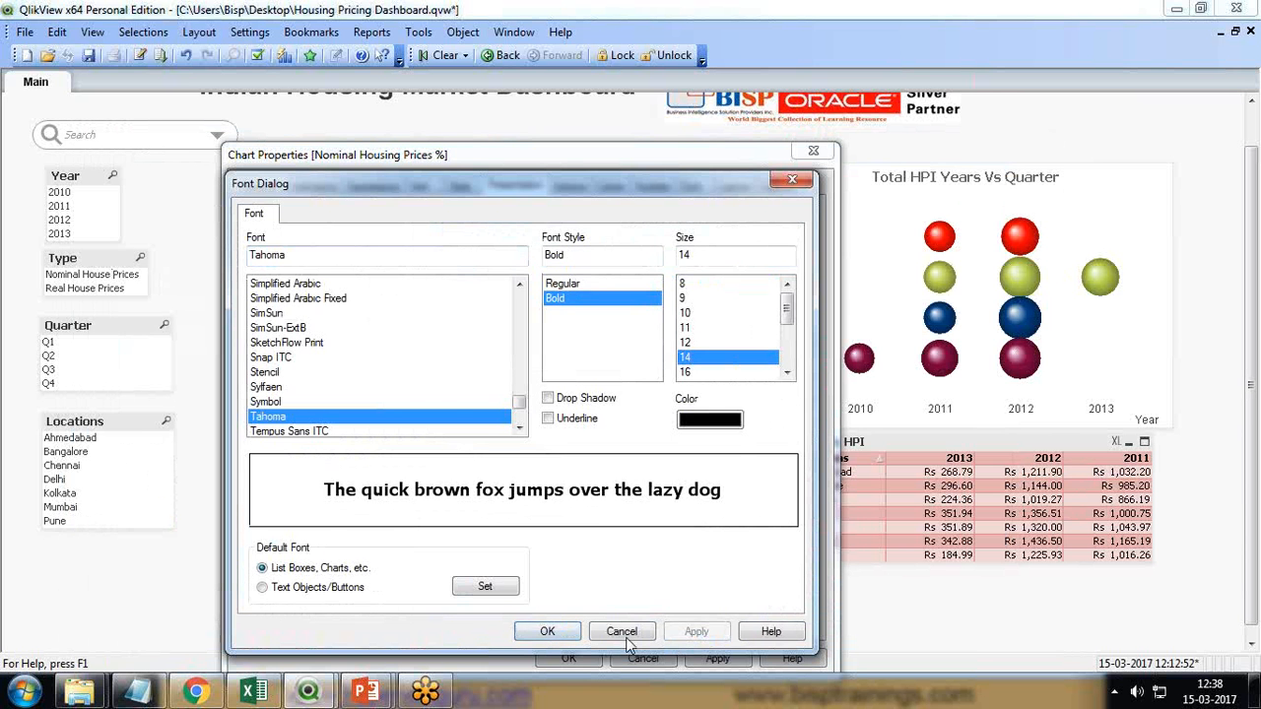
pyautogui.click(547, 631)
pyautogui.click(483, 571)
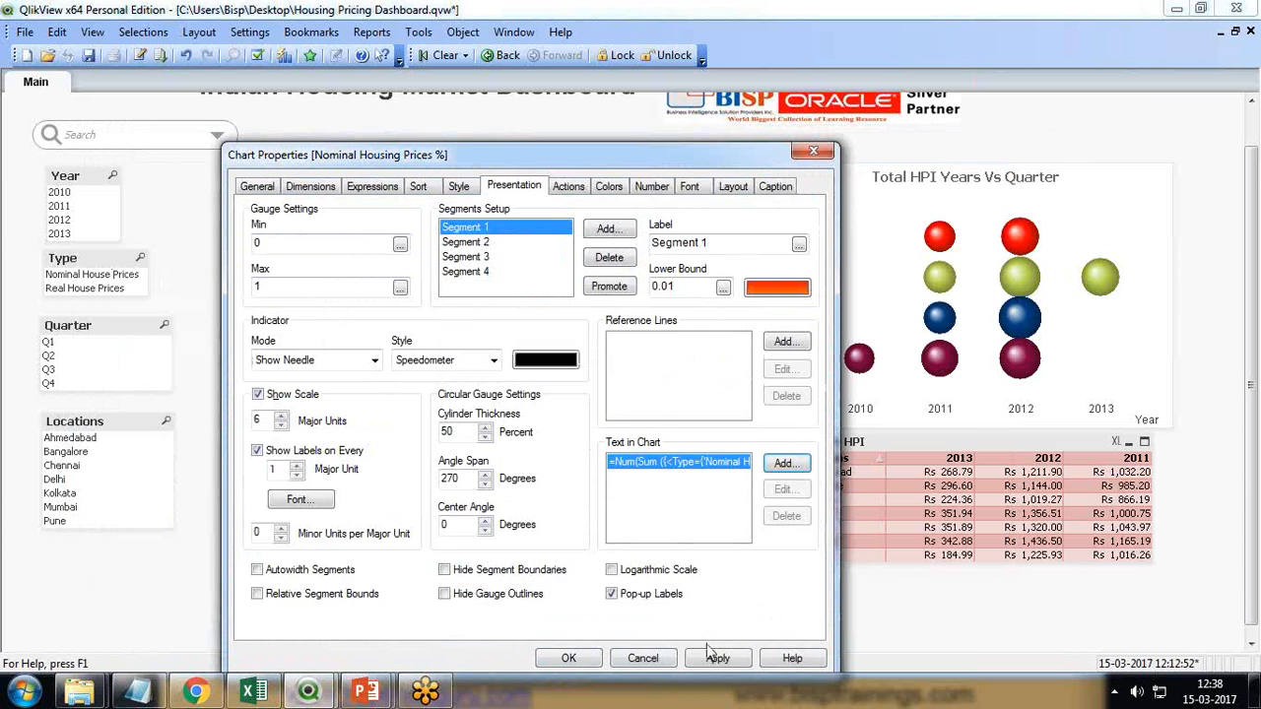
pyautogui.click(569, 657)
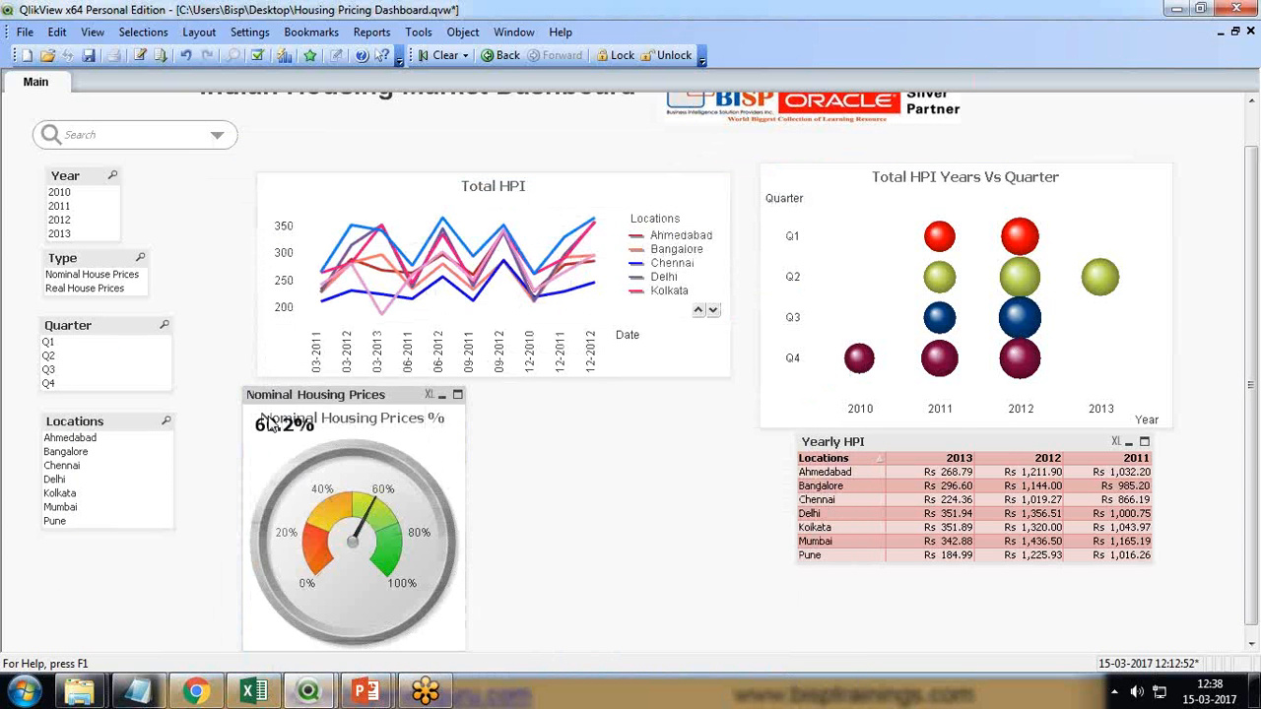
pyautogui.moveTo(279, 432); pyautogui.dragTo(347, 619)
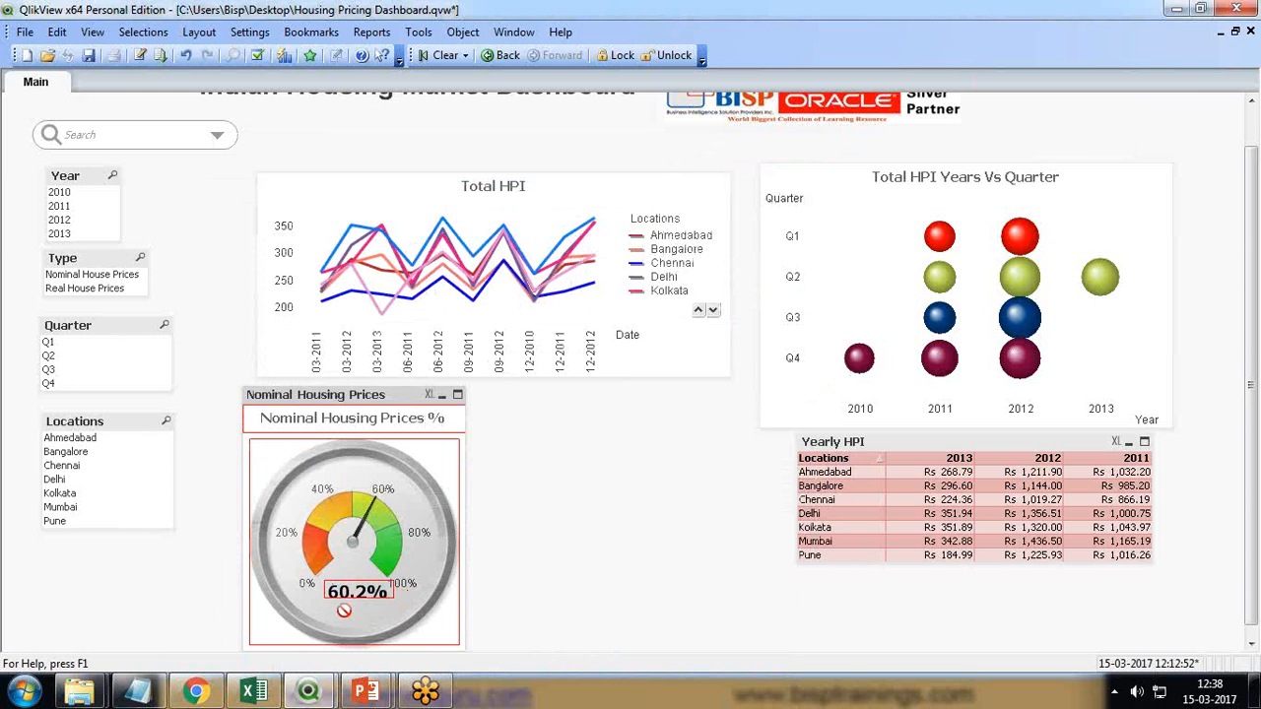
# Check how the gauge responds to selecting quarter Q2 and individual locations such as Bangalore, Chennai and Mumbai, and clear all selections
pyautogui.click(54, 354)
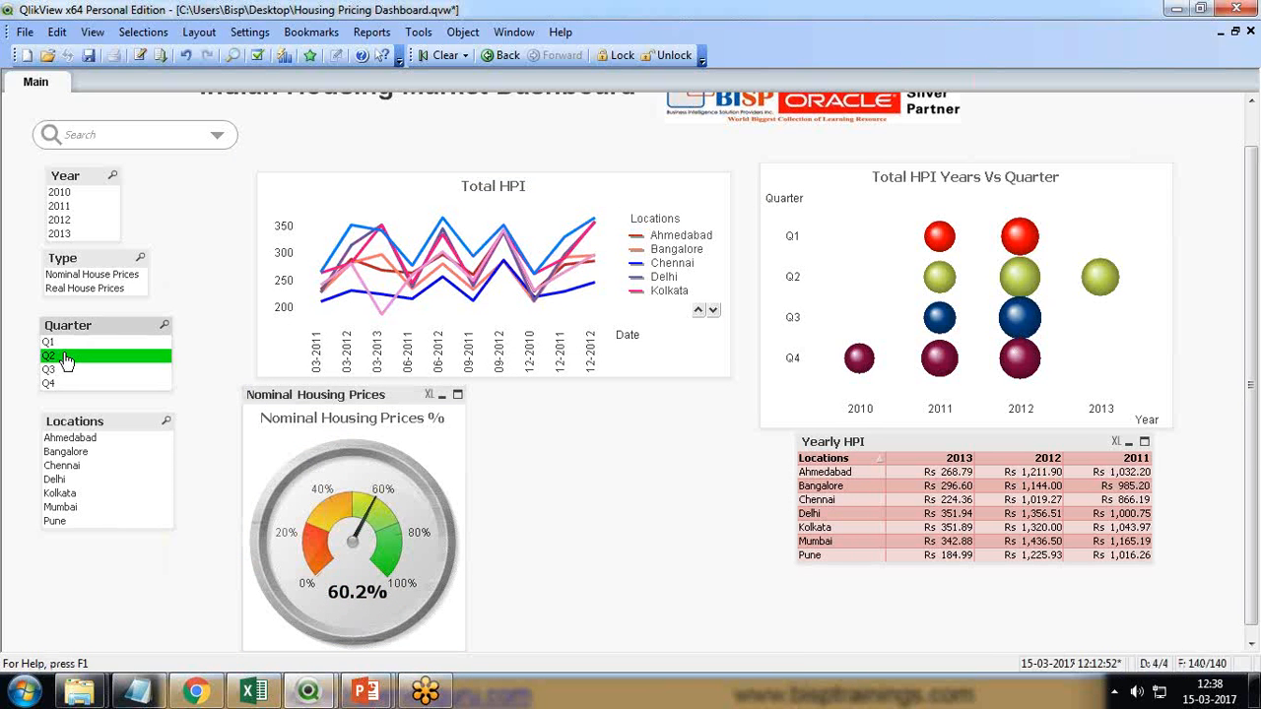
pyautogui.click(57, 357)
pyautogui.click(65, 451)
pyautogui.click(61, 465)
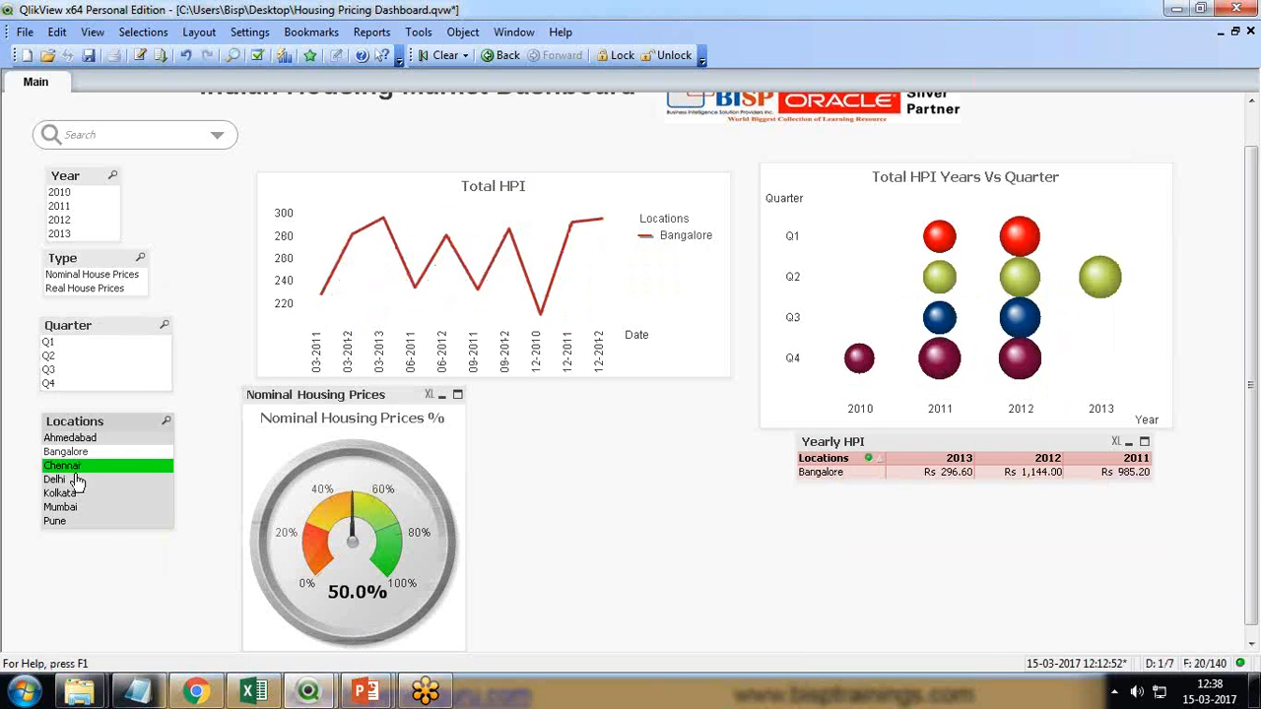
pyautogui.click(60, 506)
pyautogui.click(442, 56)
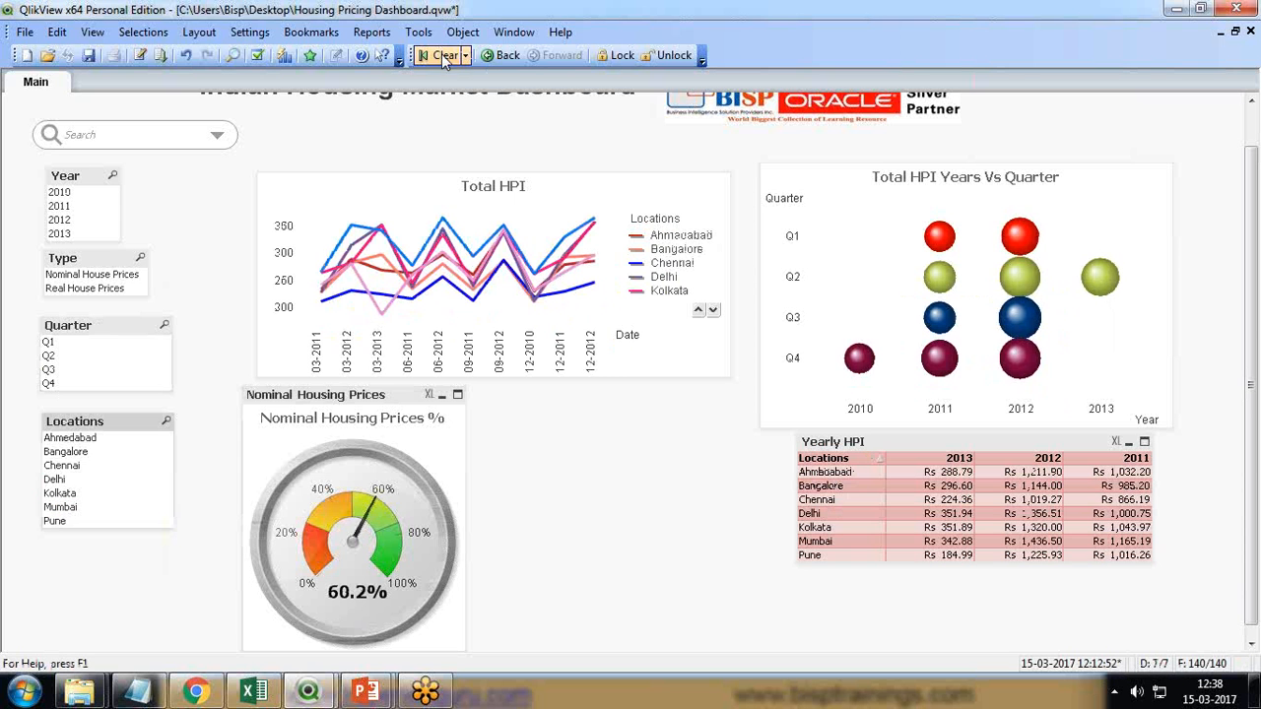
# Turn off the caption of the Nominal Housing Prices % gauge and accept the change
pyautogui.rightClick(336, 398)
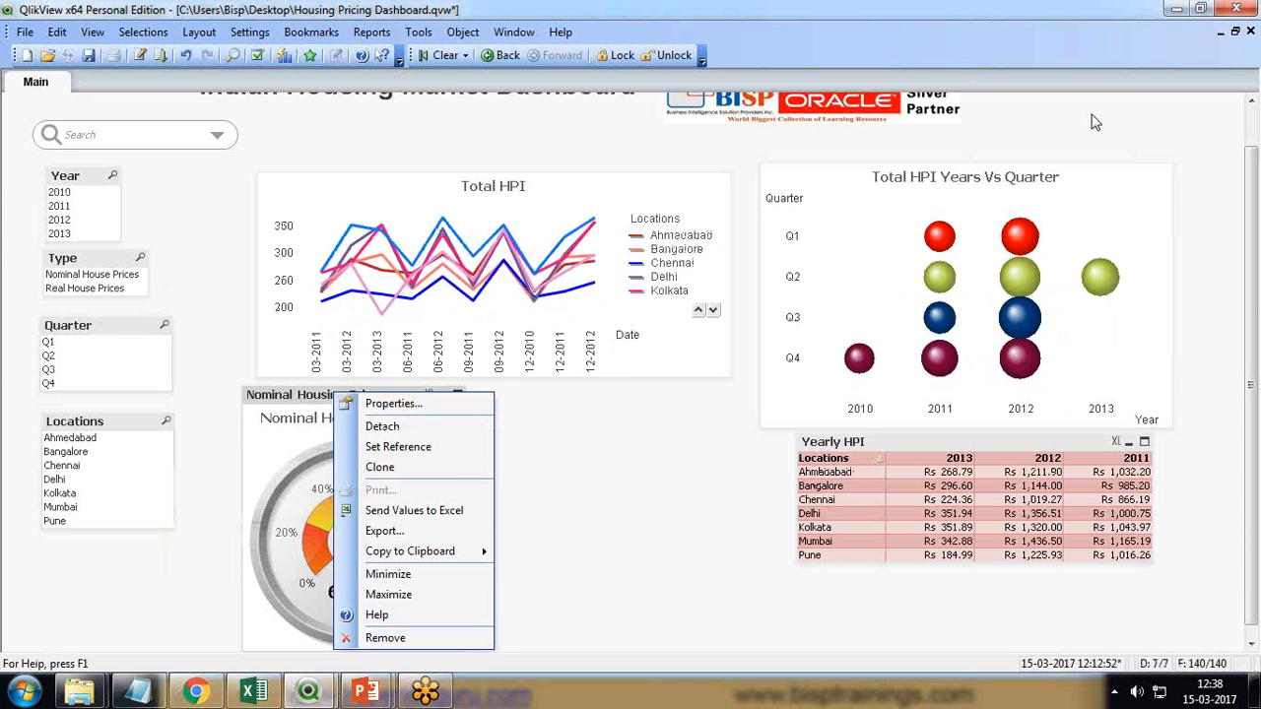
pyautogui.click(1044, 124)
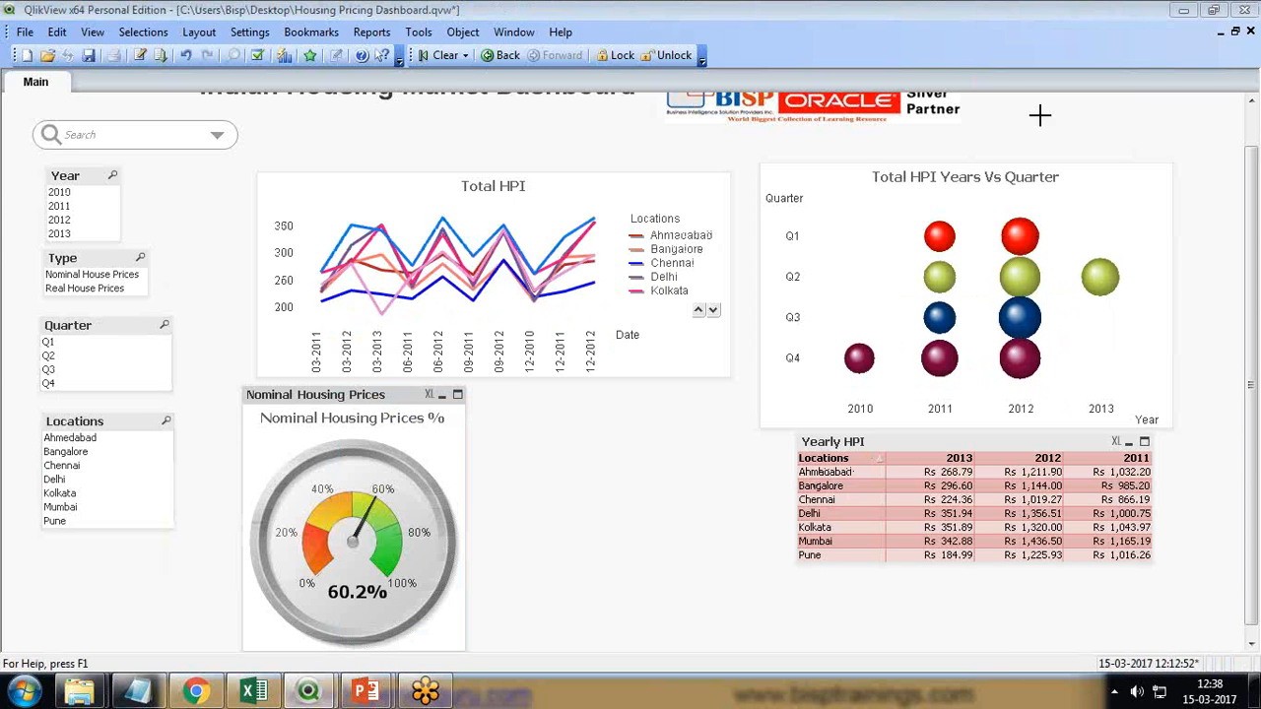
pyautogui.rightClick(314, 398)
pyautogui.click(370, 410)
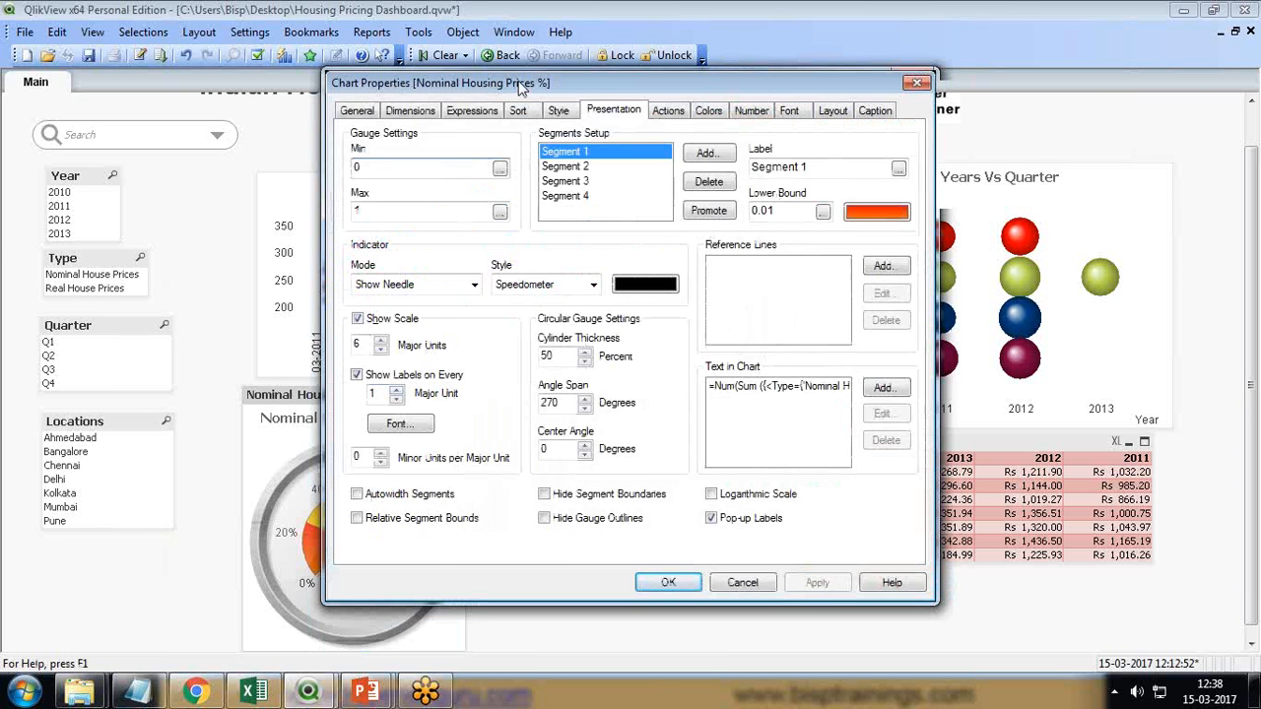
pyautogui.moveTo(522, 89); pyautogui.dragTo(545, 132)
pyautogui.click(634, 179)
pyautogui.click(126, 202)
pyautogui.click(726, 630)
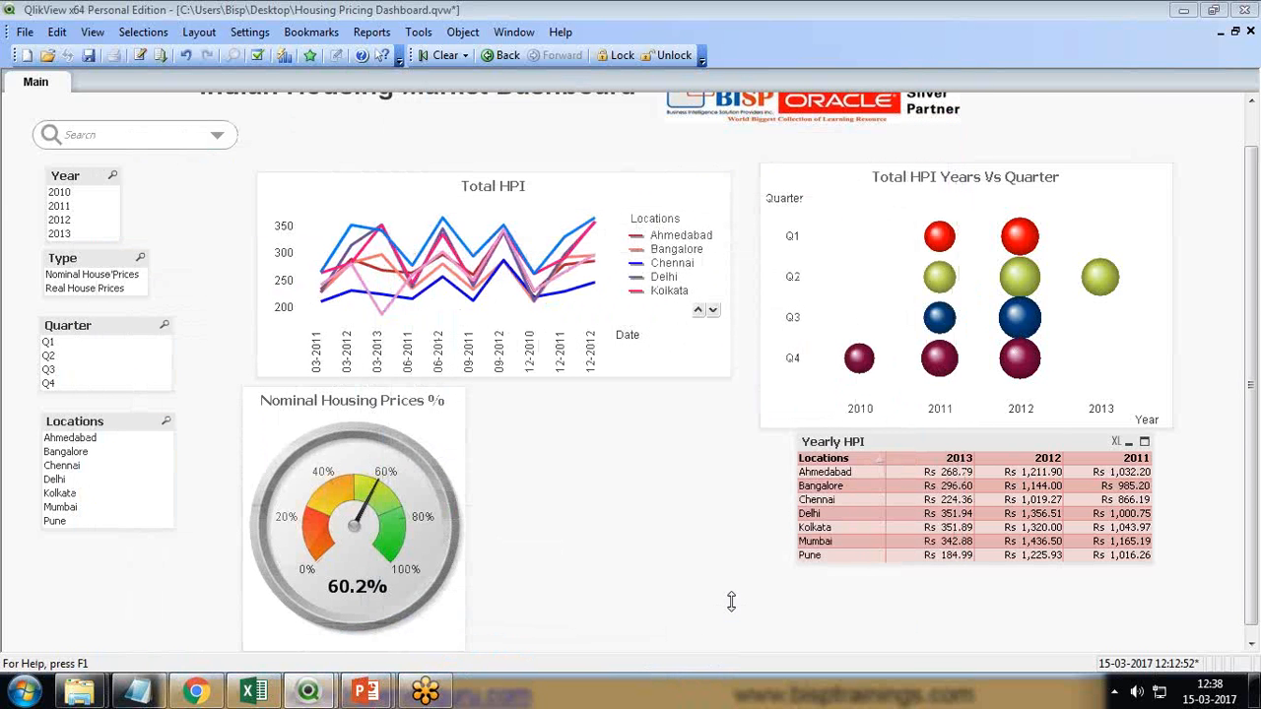
# Clone the Nominal Housing Prices % gauge and place the copy beside the original, under the right part of the Total HPI chart
pyautogui.rightClick(328, 164)
pyautogui.click(384, 237)
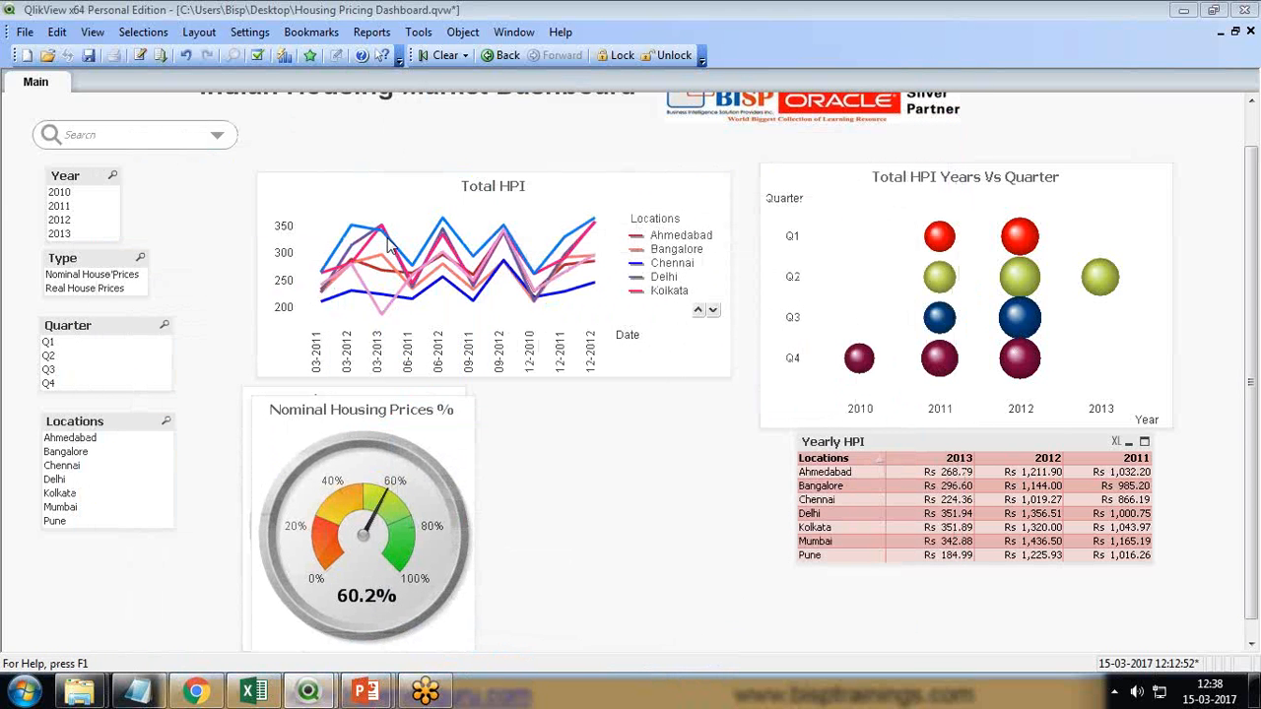
pyautogui.moveTo(333, 417)
pyautogui.mouseDown()
pyautogui.moveTo(323, 404)
pyautogui.moveTo(582, 403)
pyautogui.mouseUp()
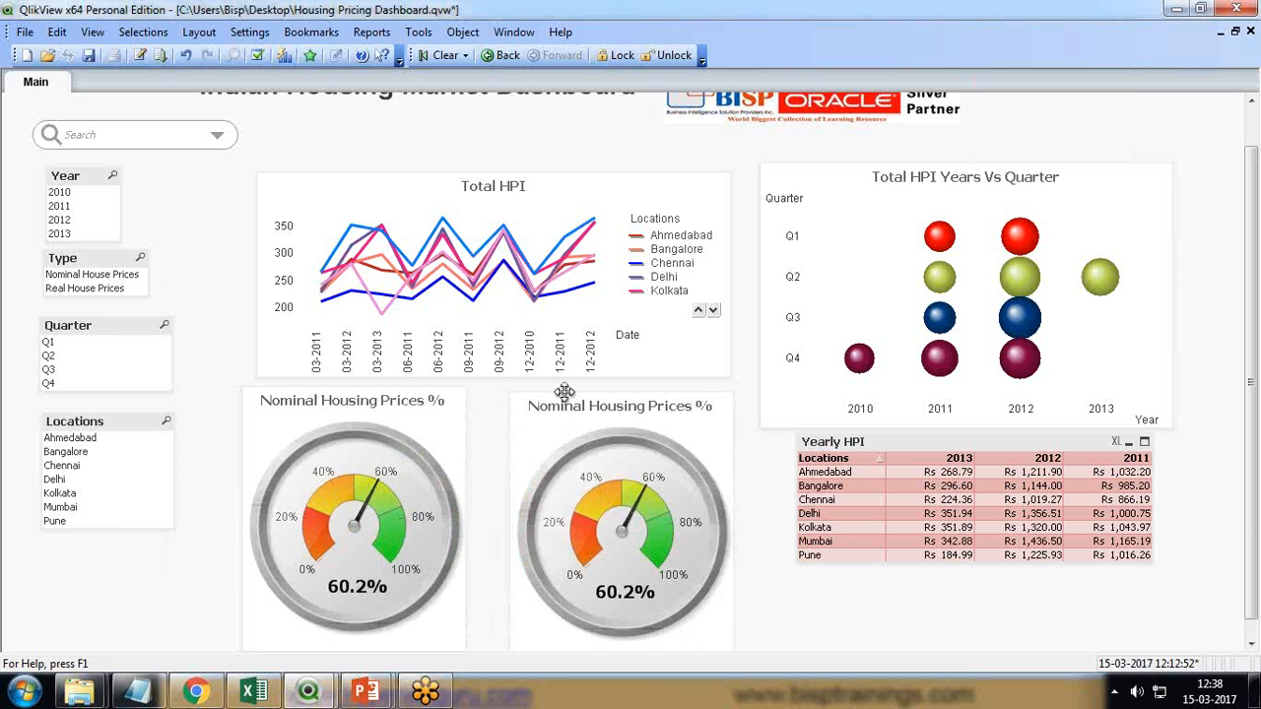
# Change the copied gauge's expression to Sum ({<Type={'Real House Prices'}>}HPI)/Sum (HPI)
pyautogui.rightClick(567, 393)
pyautogui.click(621, 403)
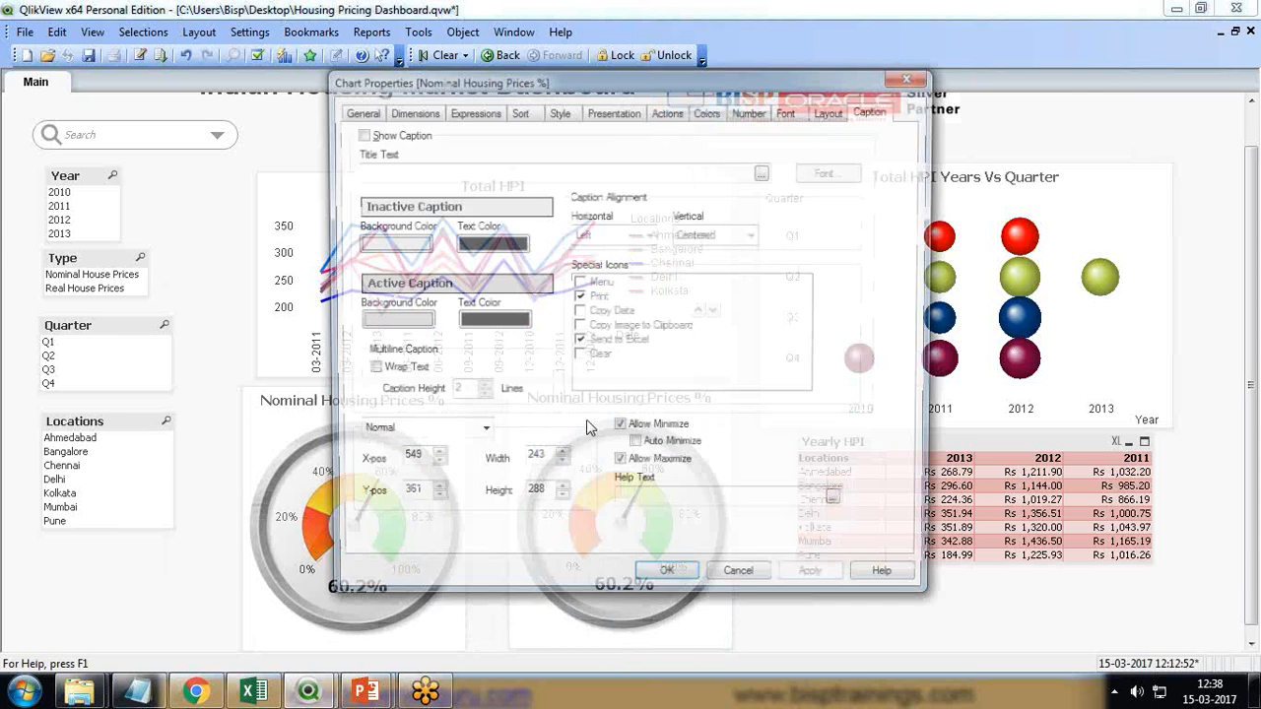
pyautogui.moveTo(488, 83); pyautogui.dragTo(351, 125)
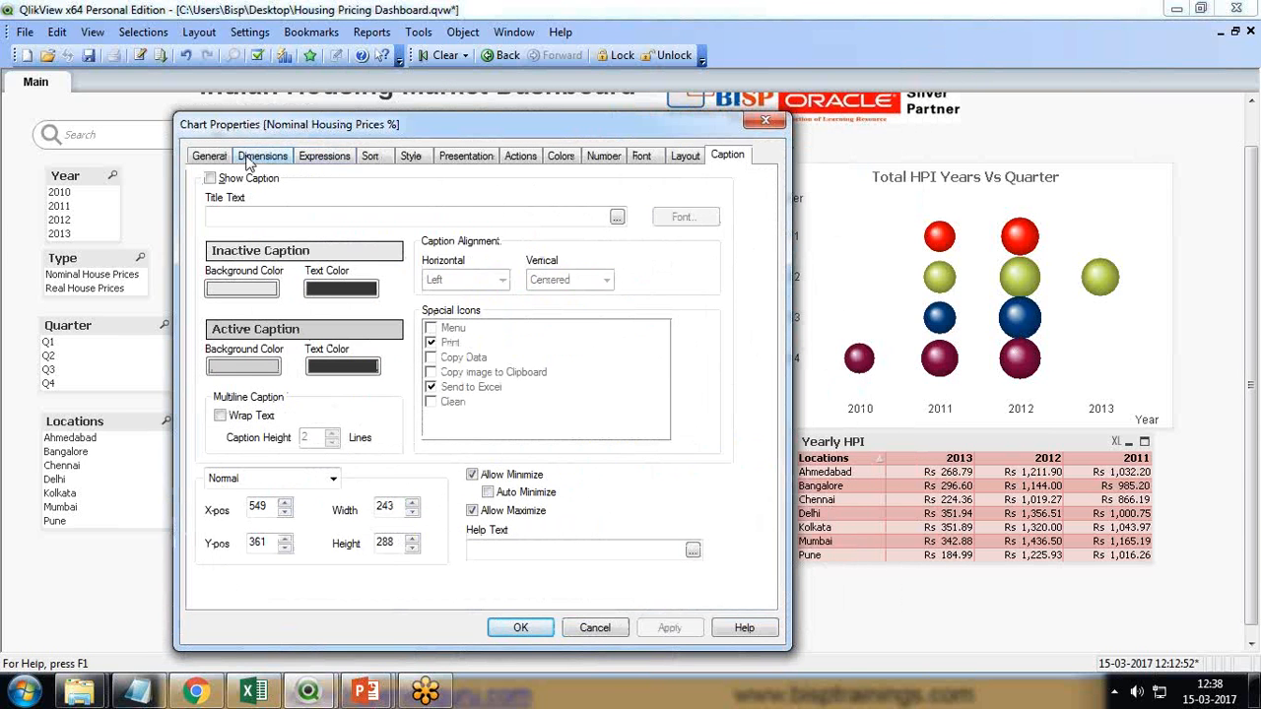
pyautogui.click(323, 156)
pyautogui.click(748, 288)
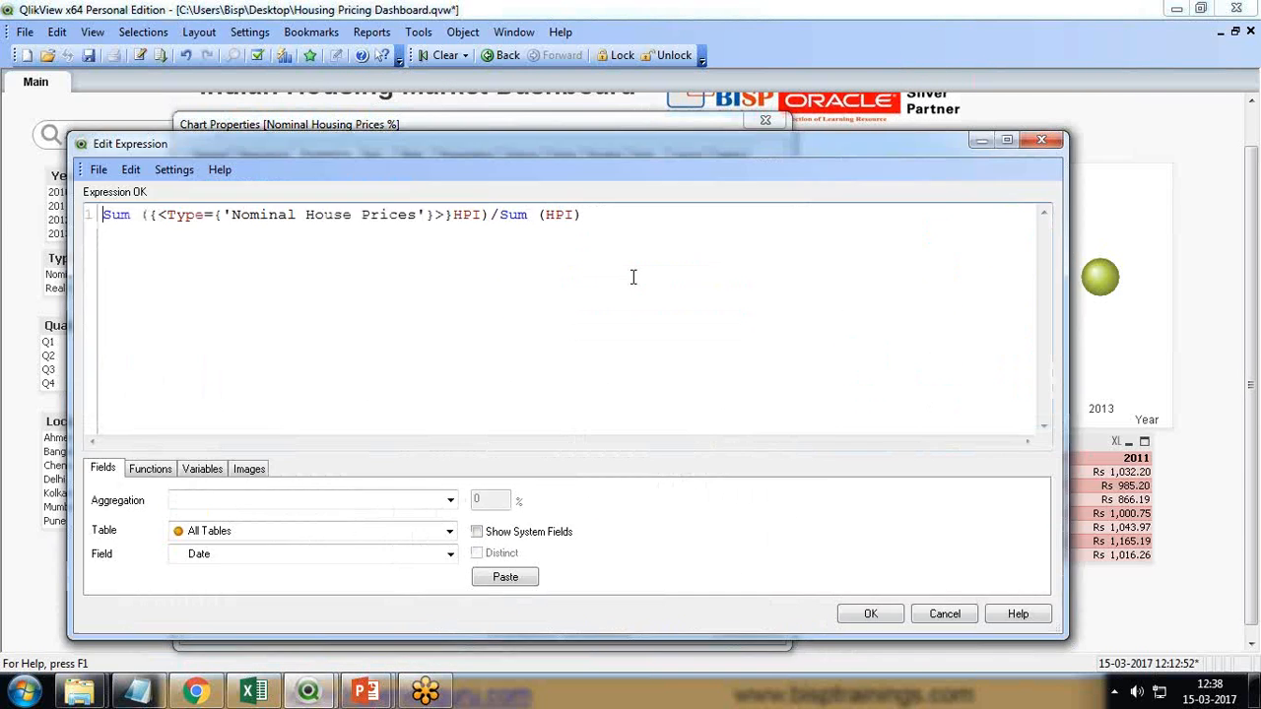
pyautogui.moveTo(233, 216); pyautogui.dragTo(298, 218)
pyautogui.moveTo(278, 146); pyautogui.dragTo(405, 145)
pyautogui.press('Delete')
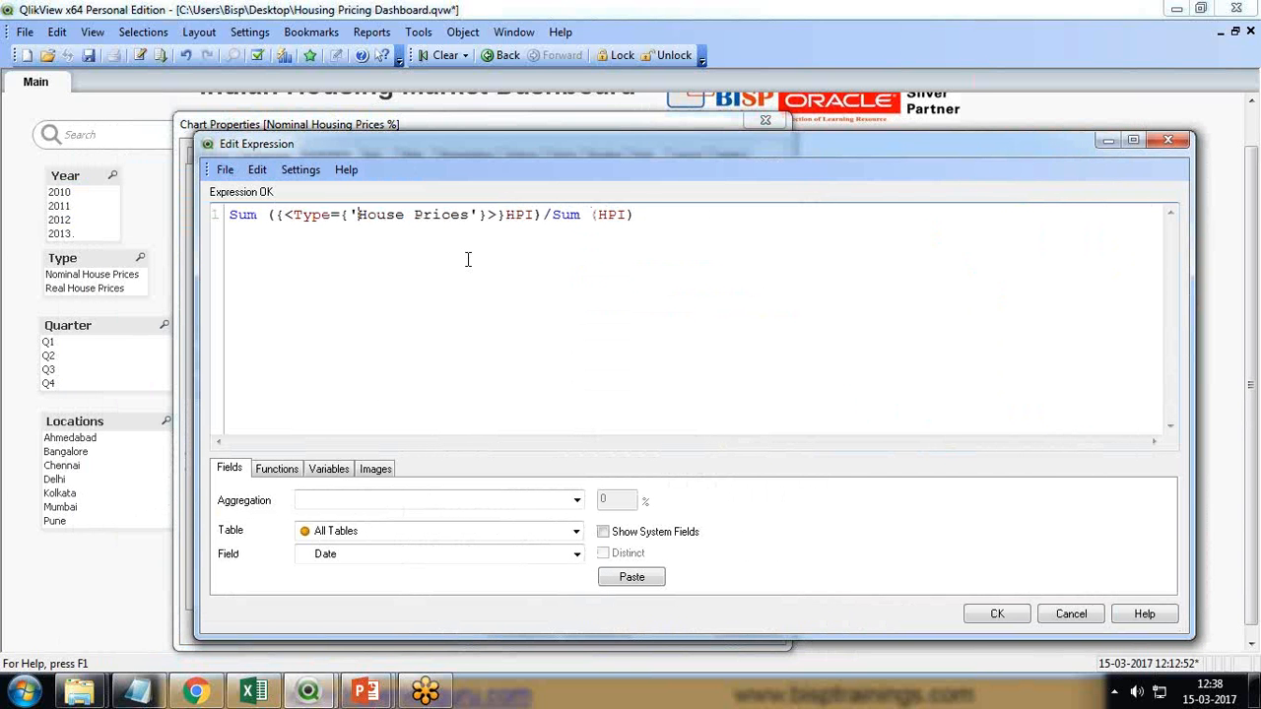
pyautogui.write('Real')
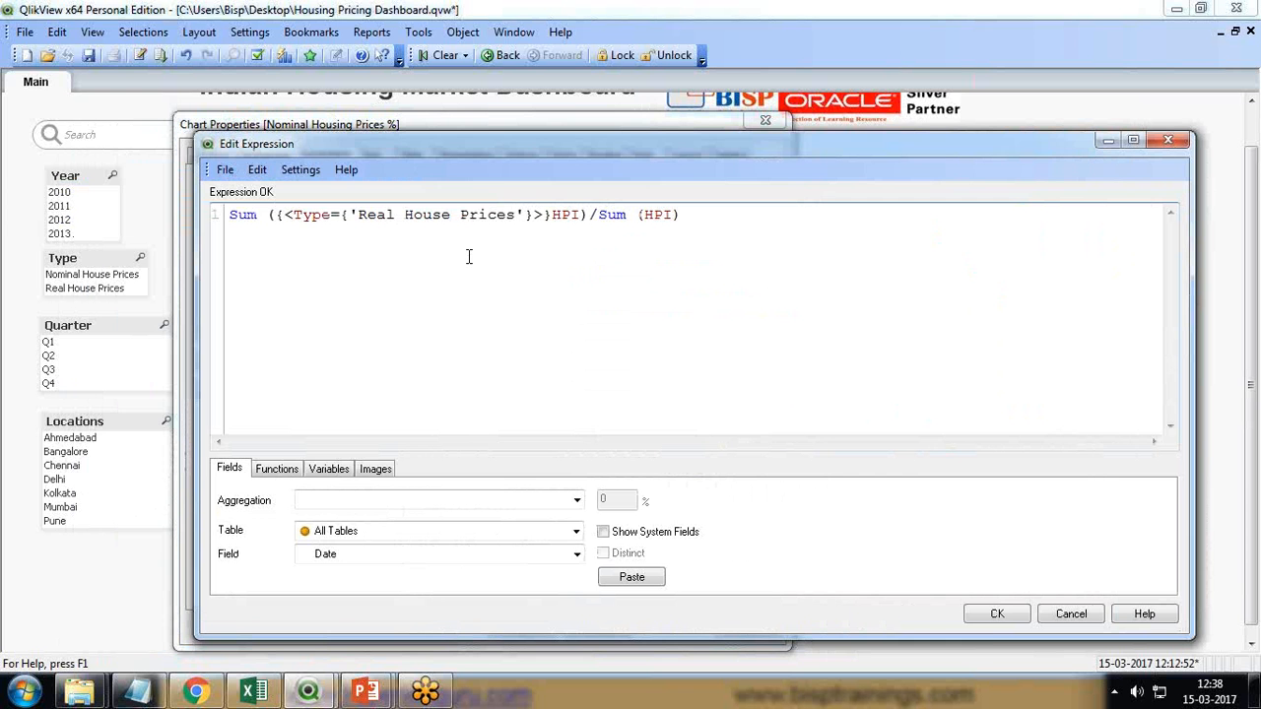
pyautogui.click(997, 613)
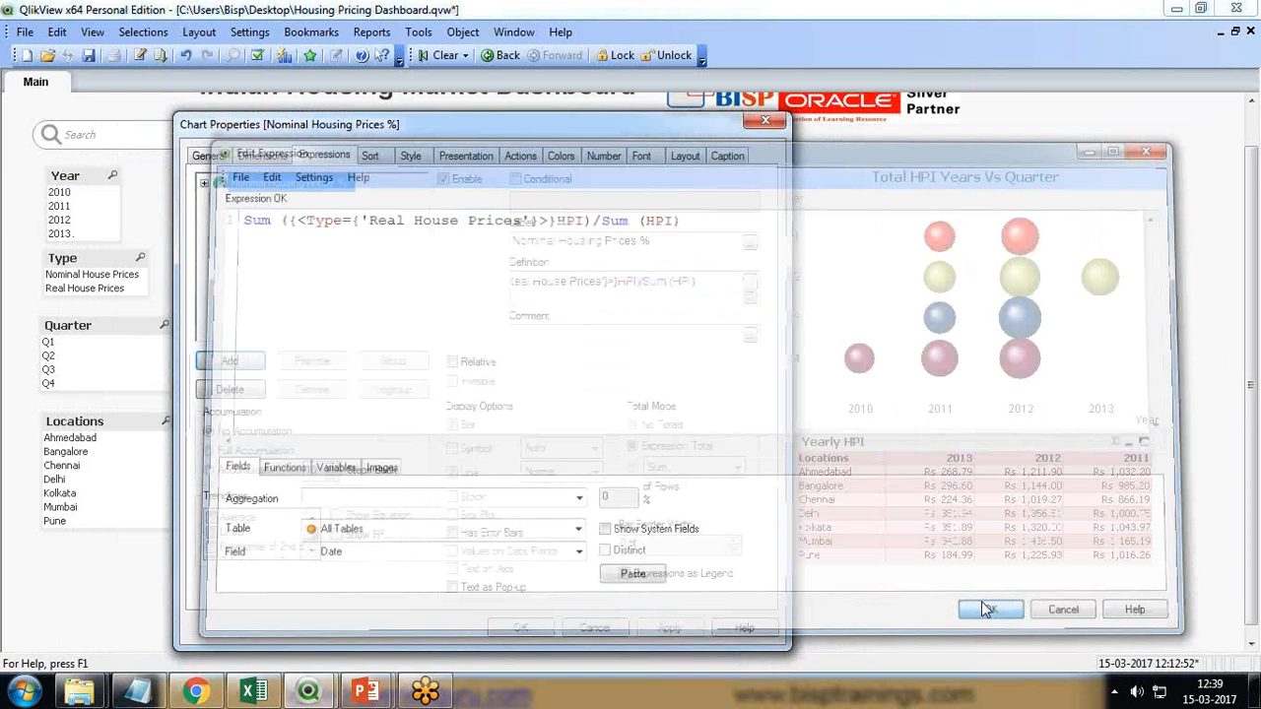
# Relabel the copied gauge's expression as Real Housing Prices % and apply the change
pyautogui.doubleClick(547, 242)
pyautogui.write('Real')
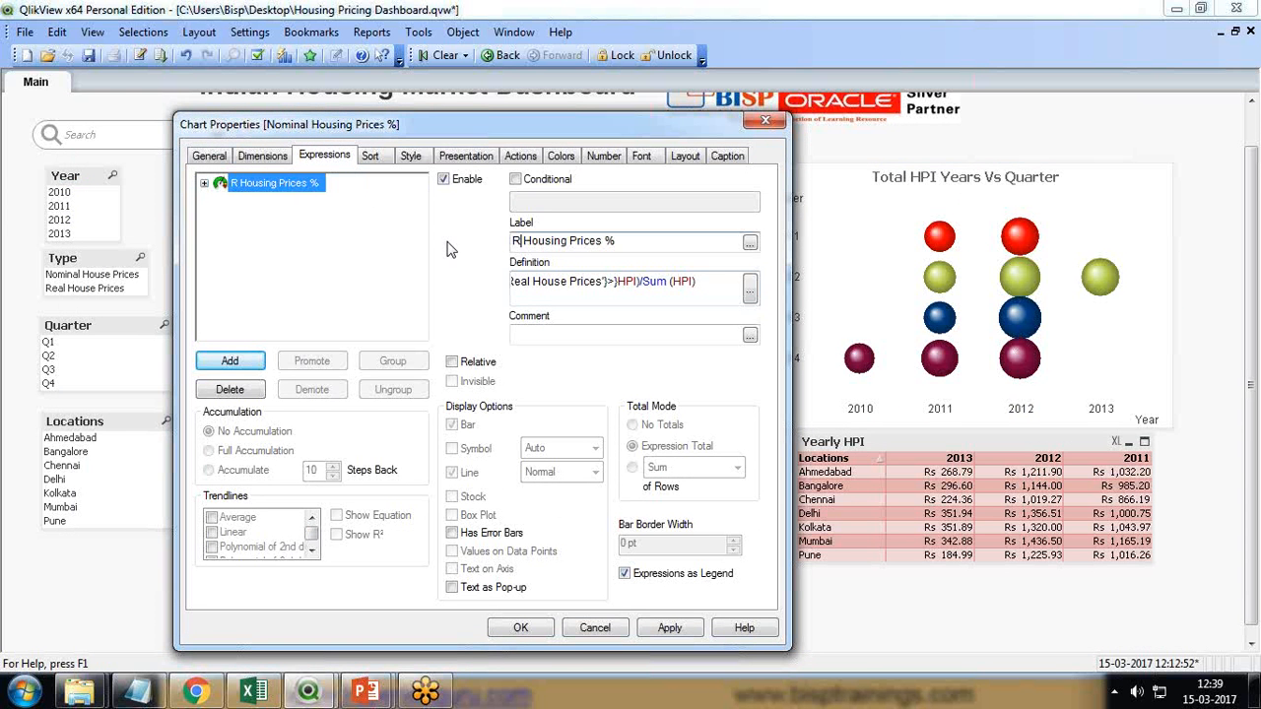
pyautogui.click(670, 629)
pyautogui.moveTo(368, 126); pyautogui.dragTo(766, 102)
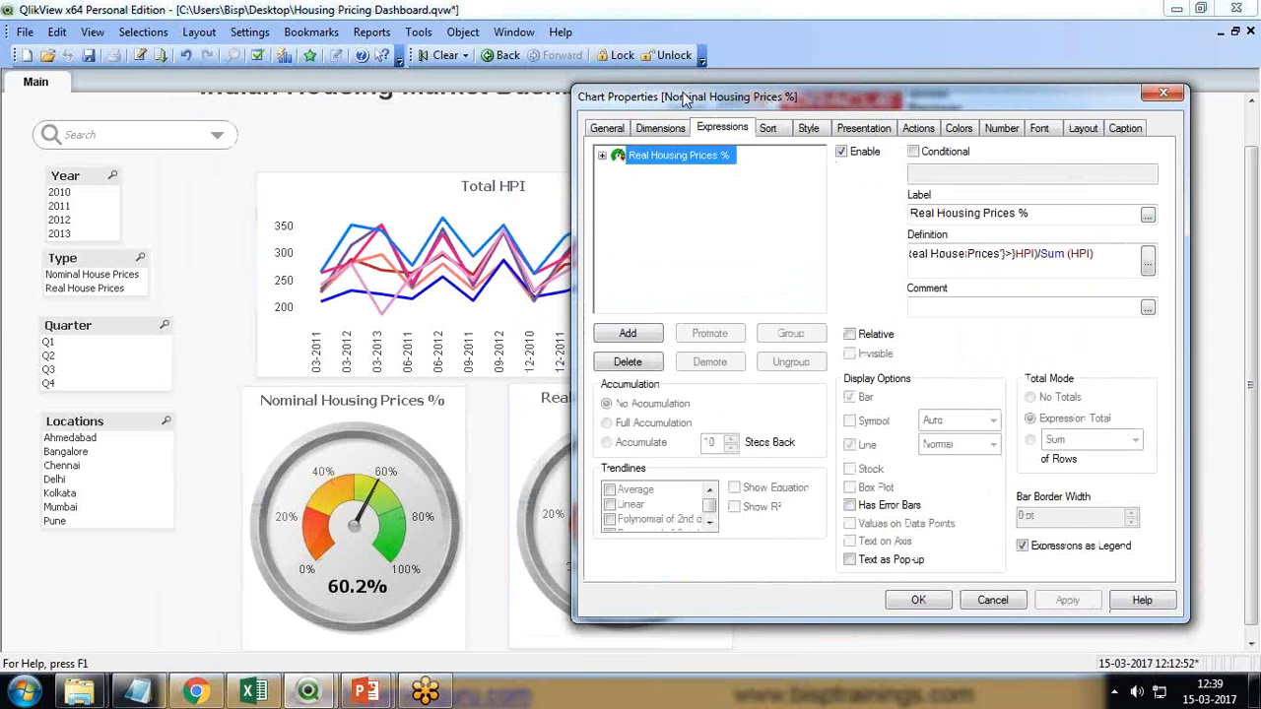
# Change the type in the copied gauge's chart text expression to 'Real House Prices' and accept the chart changes
pyautogui.moveTo(683, 96); pyautogui.dragTo(191, 112)
pyautogui.click(349, 143)
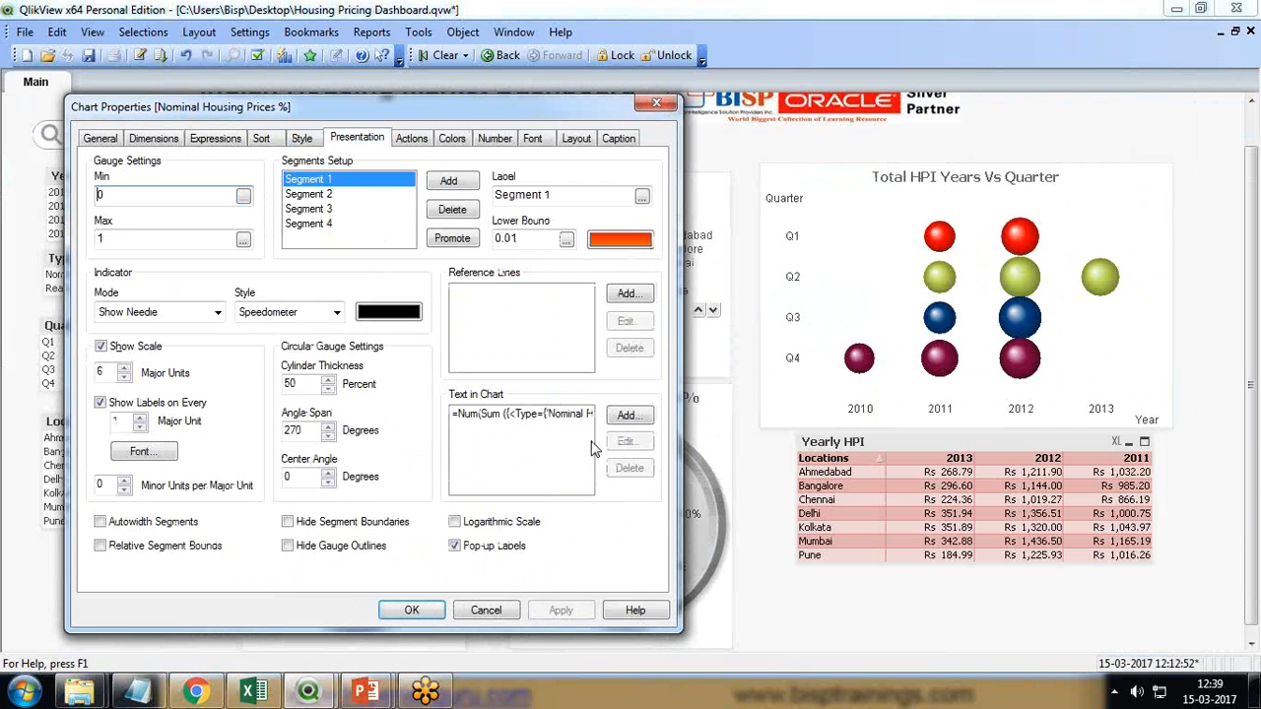
pyautogui.click(578, 415)
pyautogui.click(628, 446)
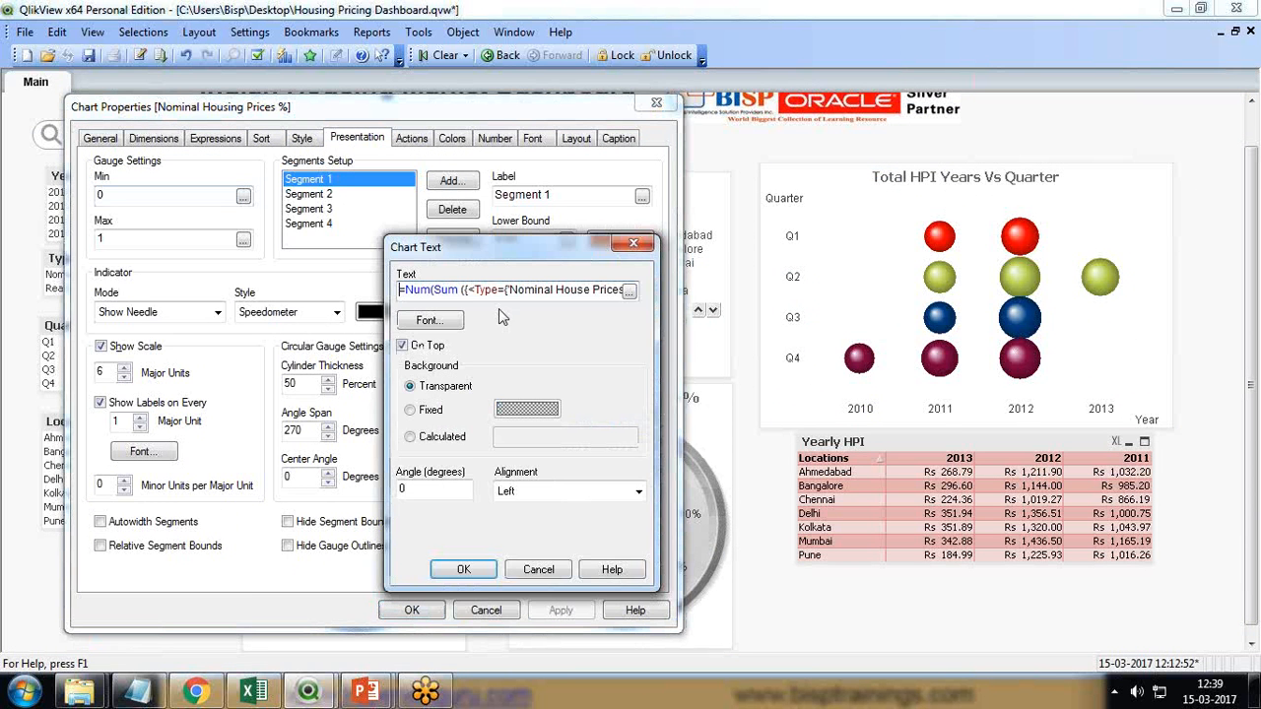
pyautogui.click(632, 288)
pyautogui.moveTo(402, 216); pyautogui.dragTo(435, 229)
pyautogui.write('Real')
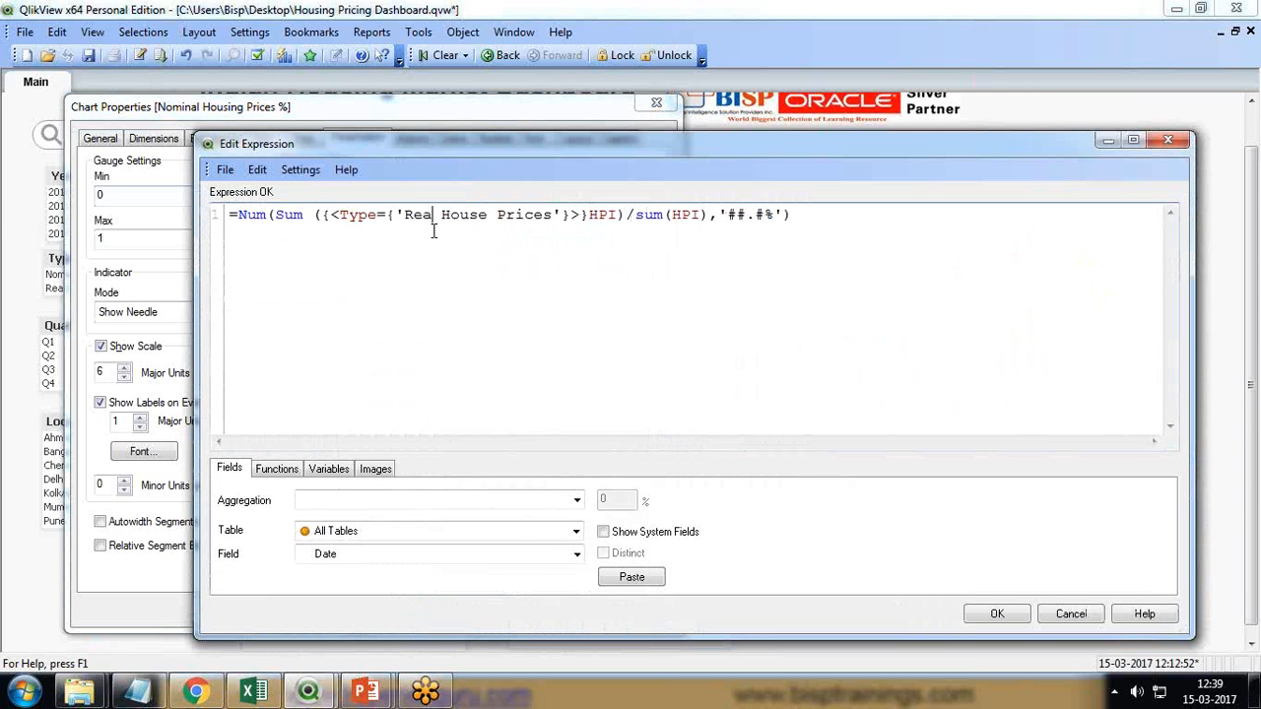
pyautogui.click(997, 613)
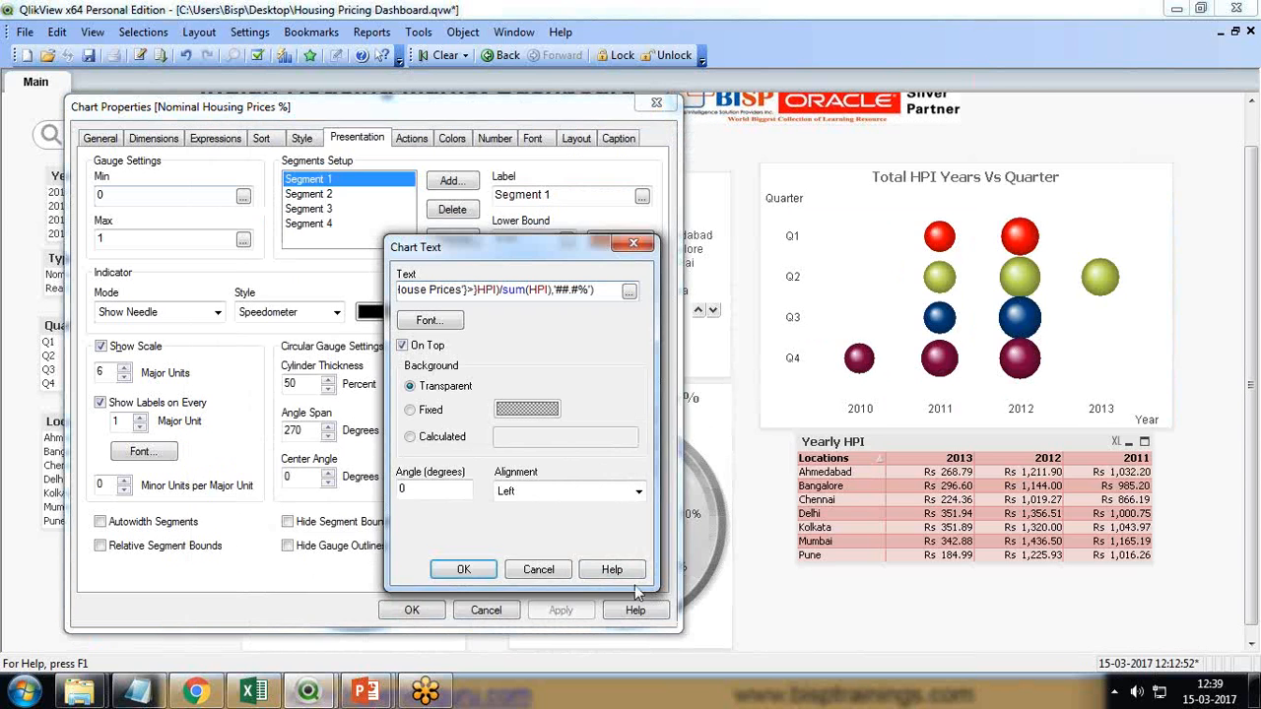
pyautogui.click(458, 571)
pyautogui.click(403, 611)
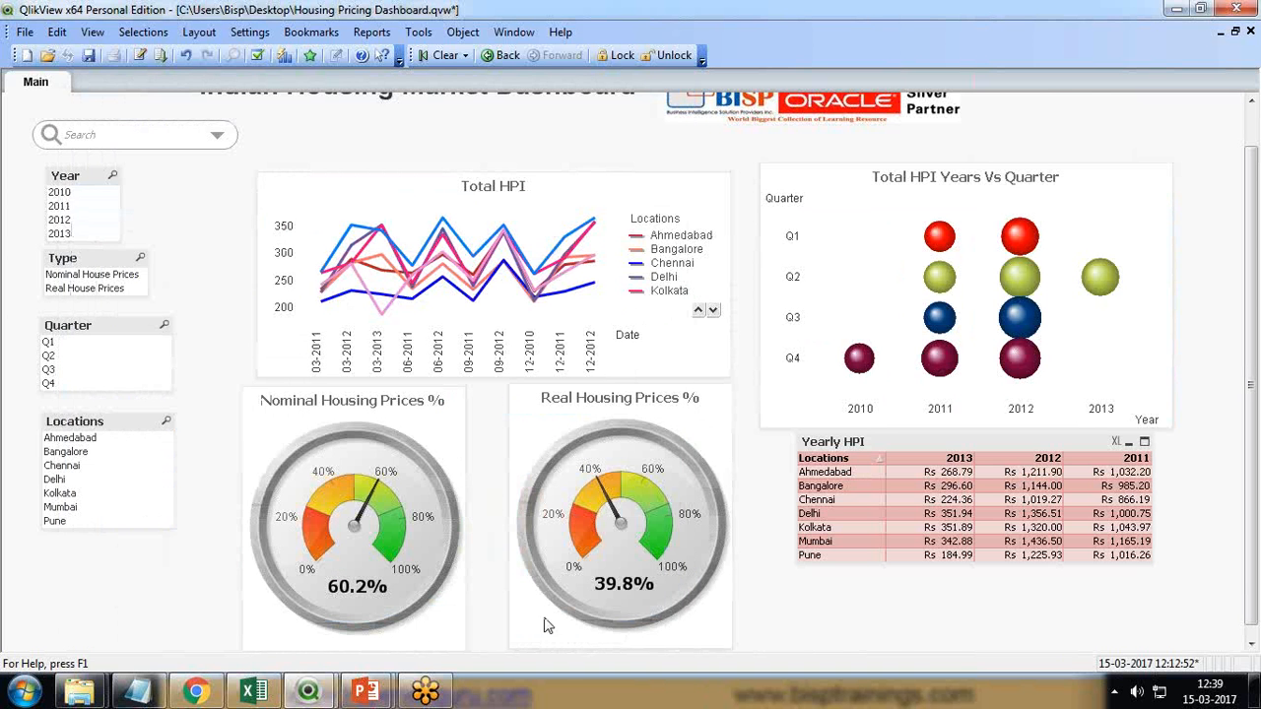
pyautogui.moveTo(583, 594)
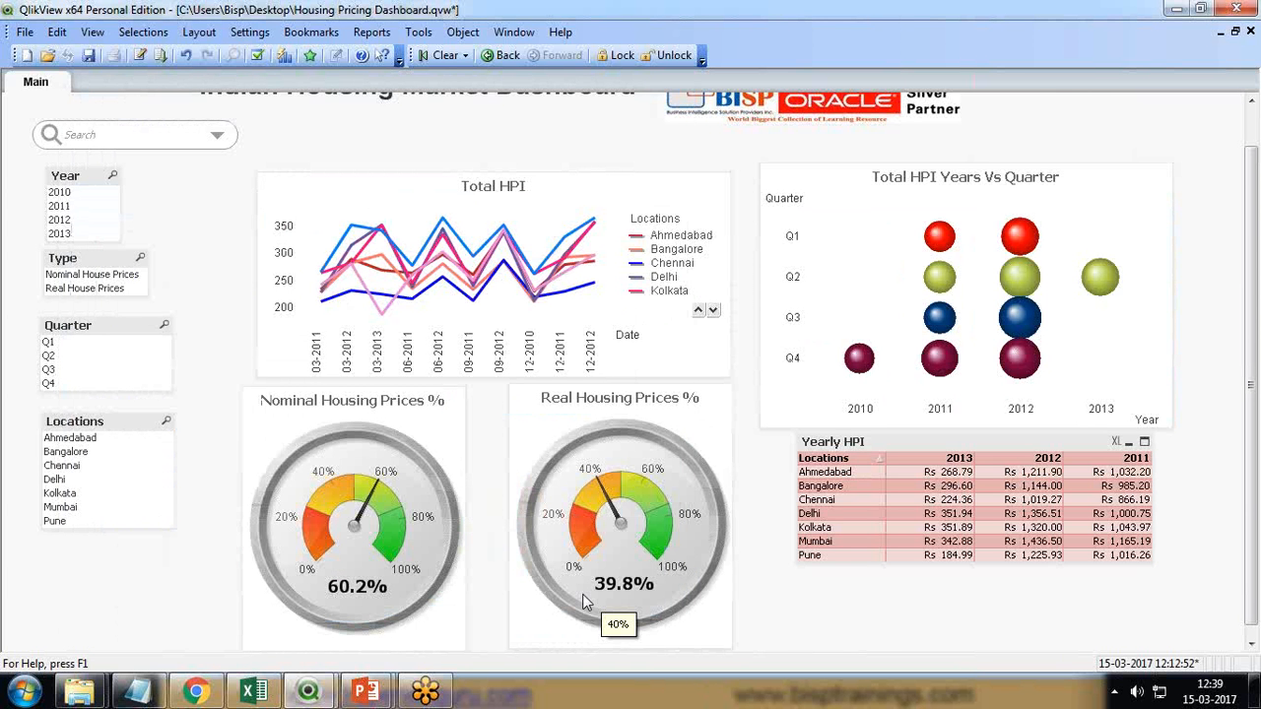
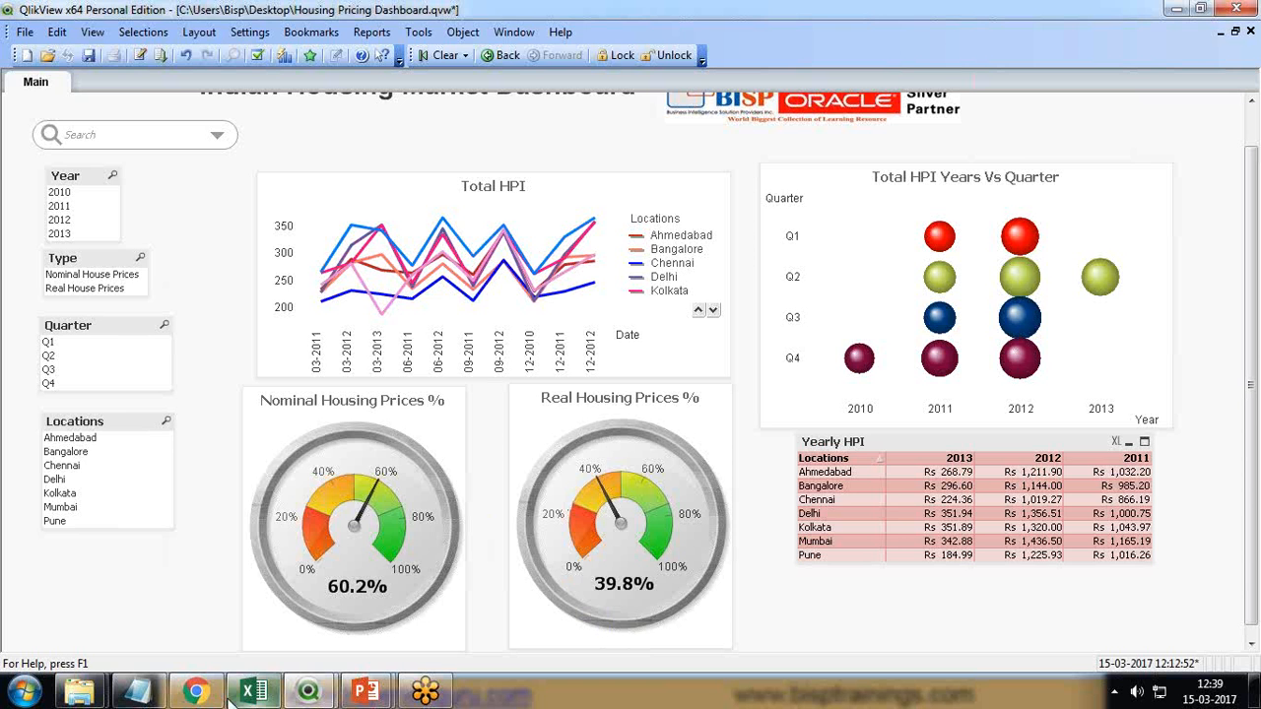
# Check the HPI summary boxes in the reference dashboard, return to the Housing Pricing Dashboard and start a new text object on the Main sheet
pyautogui.click(310, 691)
pyautogui.click(208, 619)
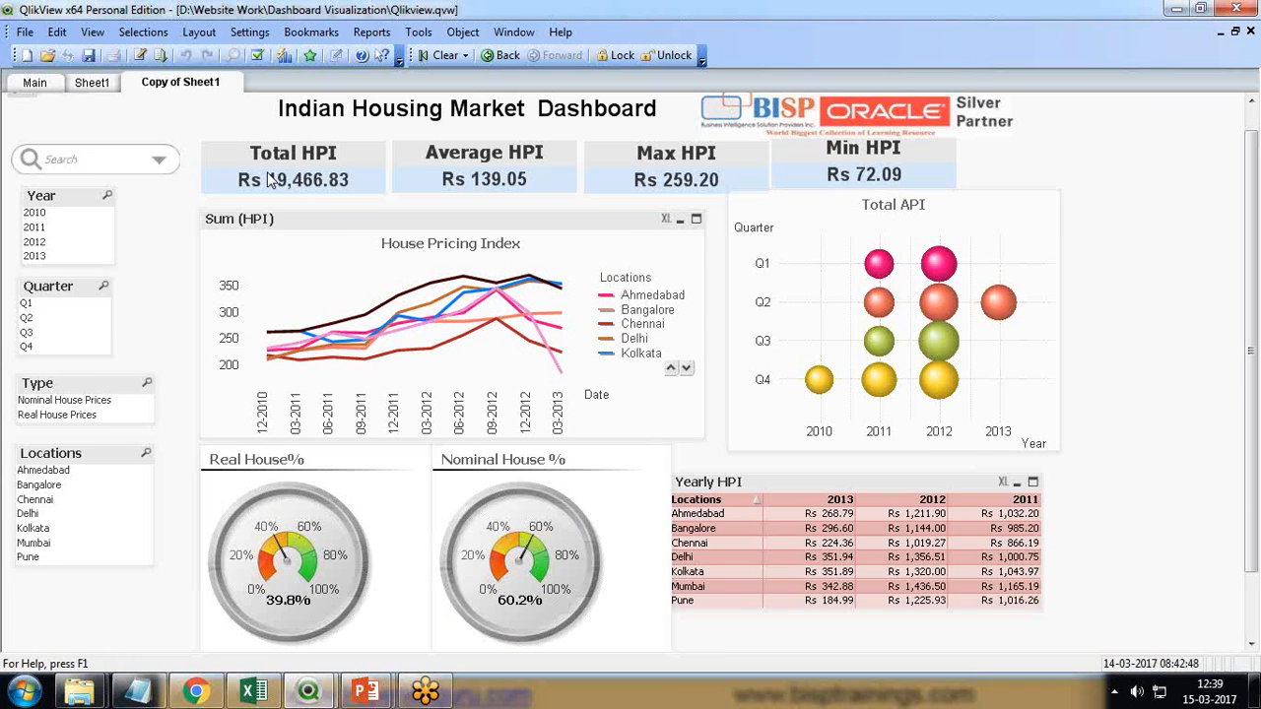
pyautogui.click(309, 692)
pyautogui.click(446, 589)
pyautogui.scroll(1, 143, 611)
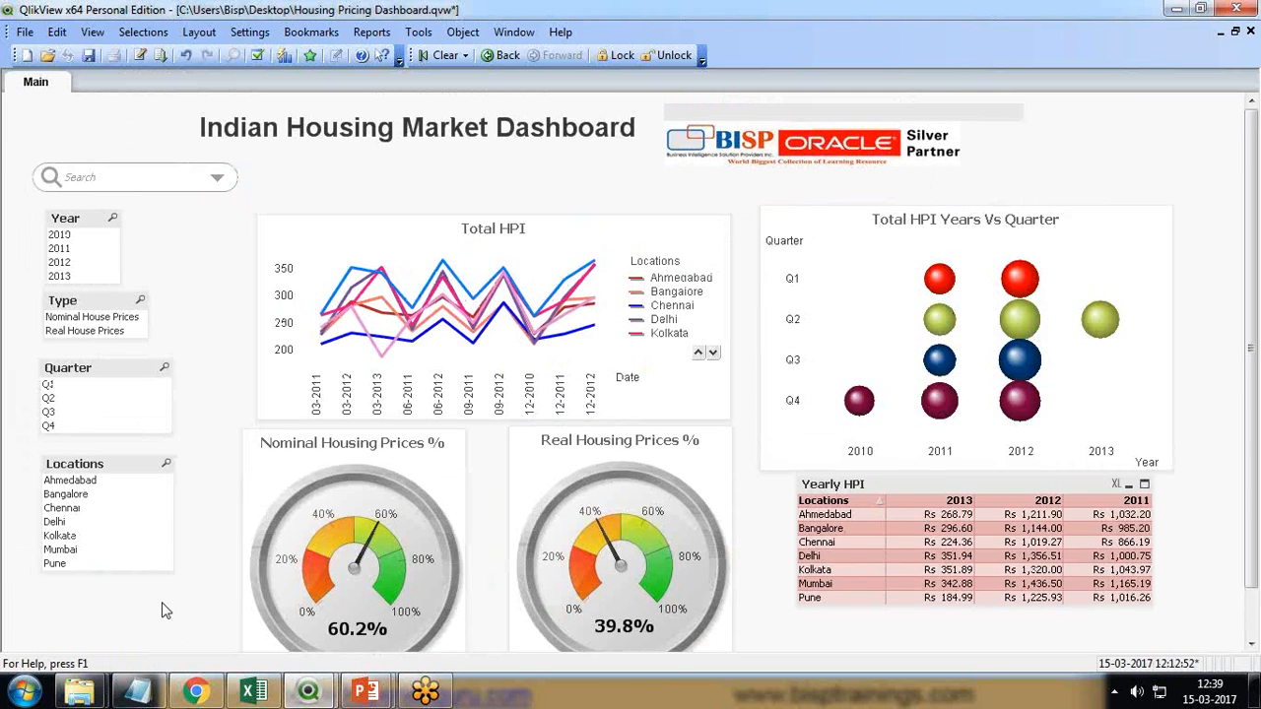
pyautogui.rightClick(299, 179)
pyautogui.moveTo(372, 232)
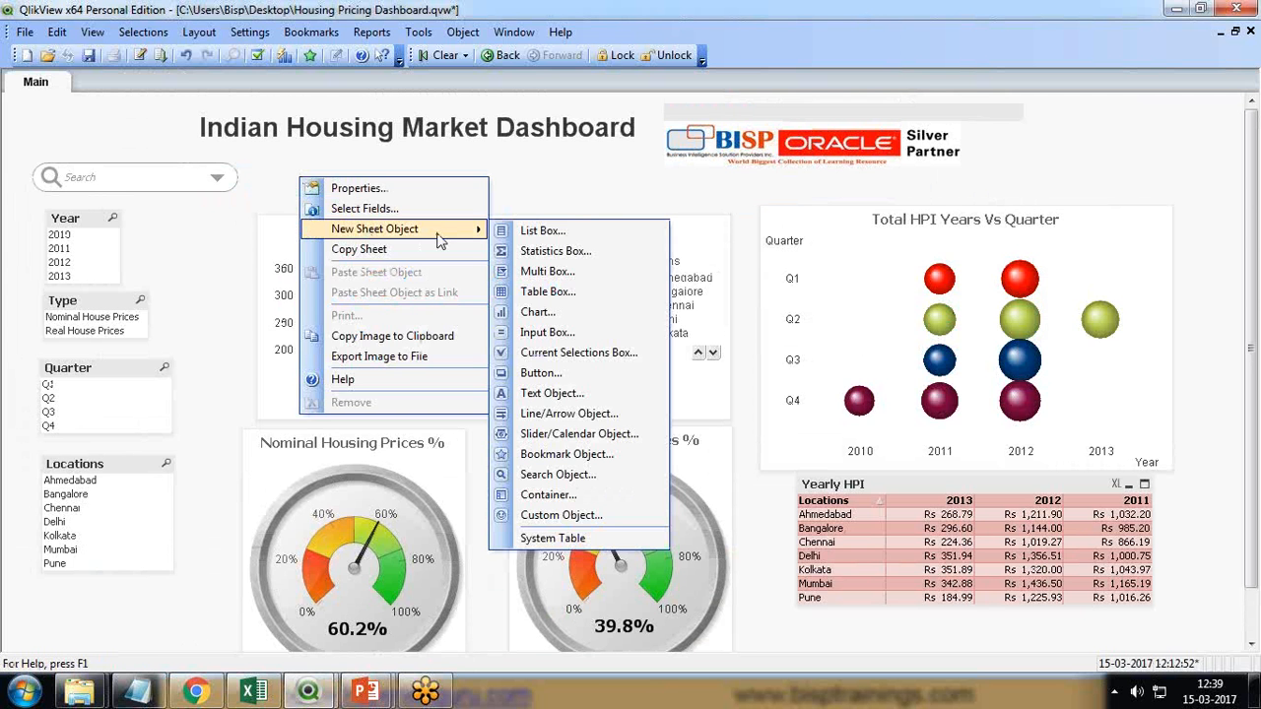
pyautogui.click(576, 393)
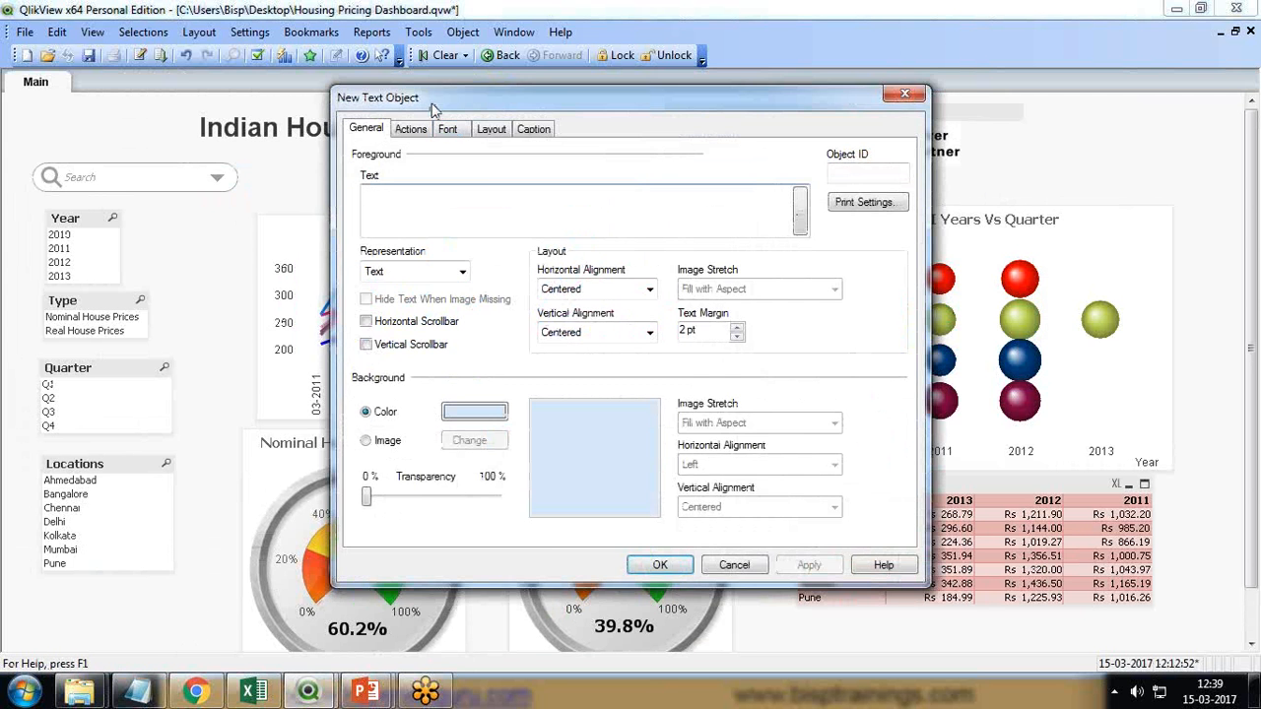
# Build the new text object's text as Sum (HPI) from the Sum aggregation and the HPI field
pyautogui.moveTo(433, 106); pyautogui.dragTo(280, 120)
pyautogui.click(655, 241)
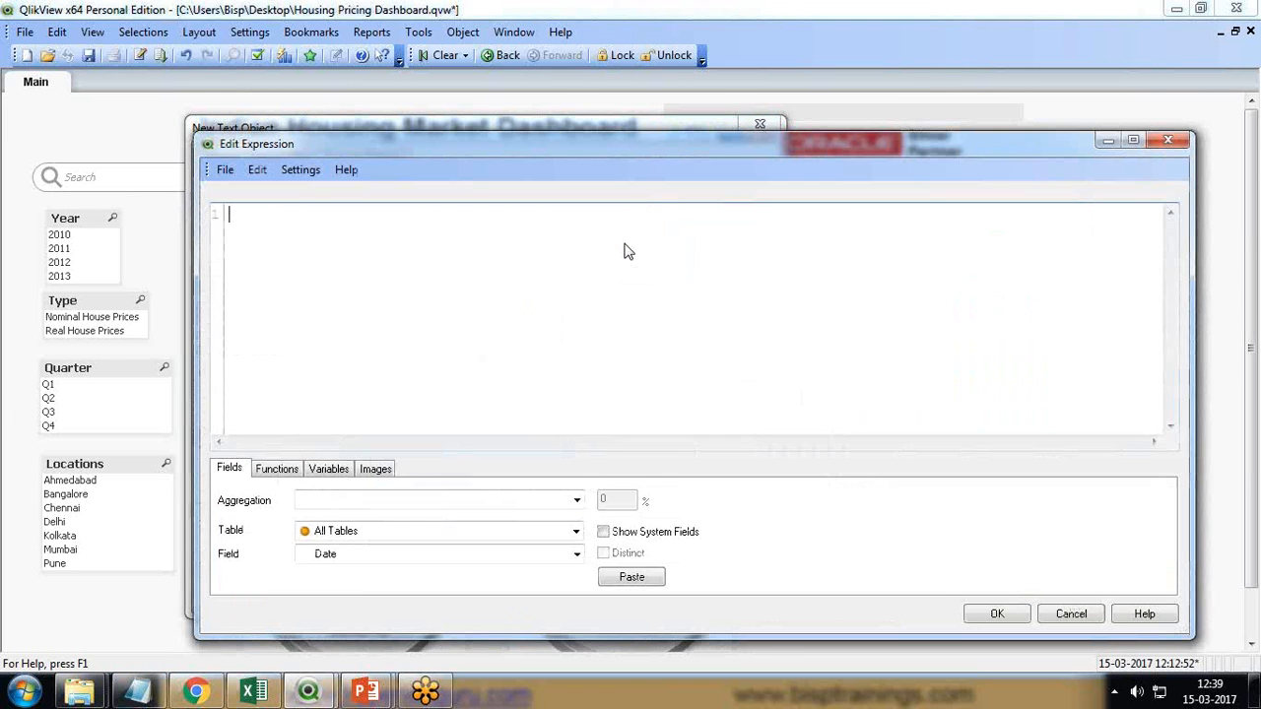
pyautogui.click(307, 500)
pyautogui.click(325, 454)
pyautogui.click(342, 555)
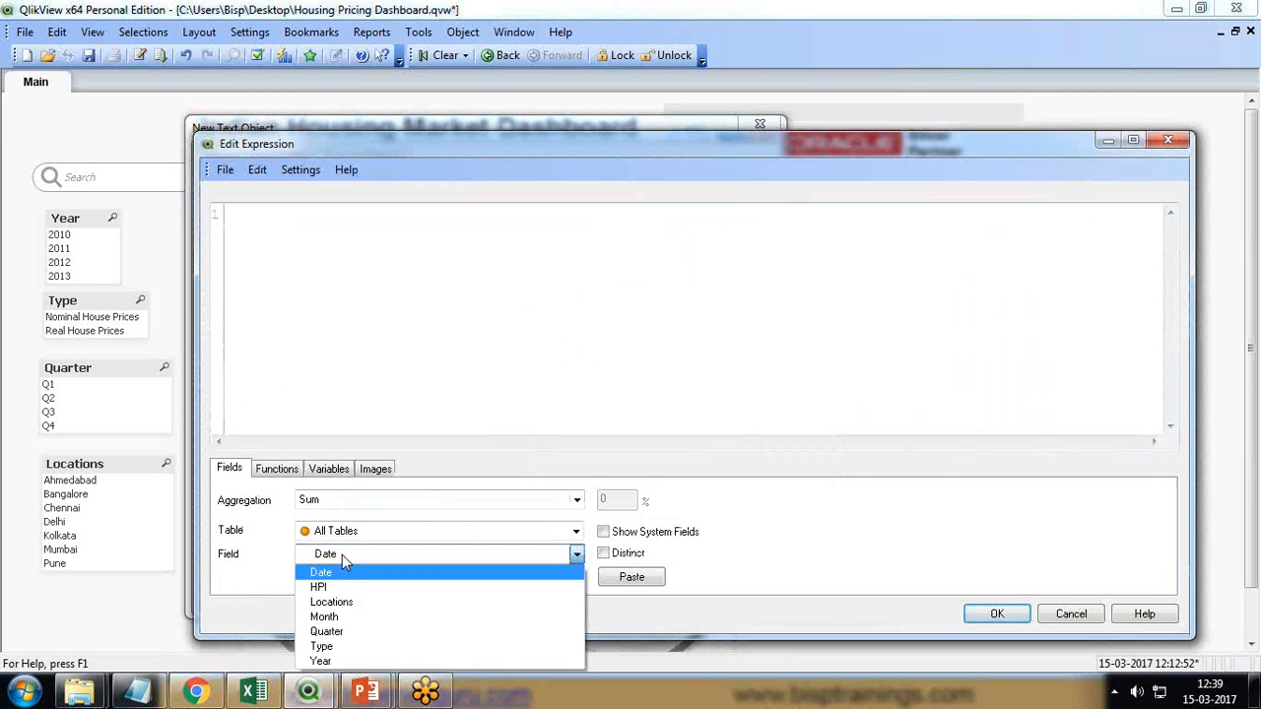
pyautogui.click(340, 587)
pyautogui.click(615, 576)
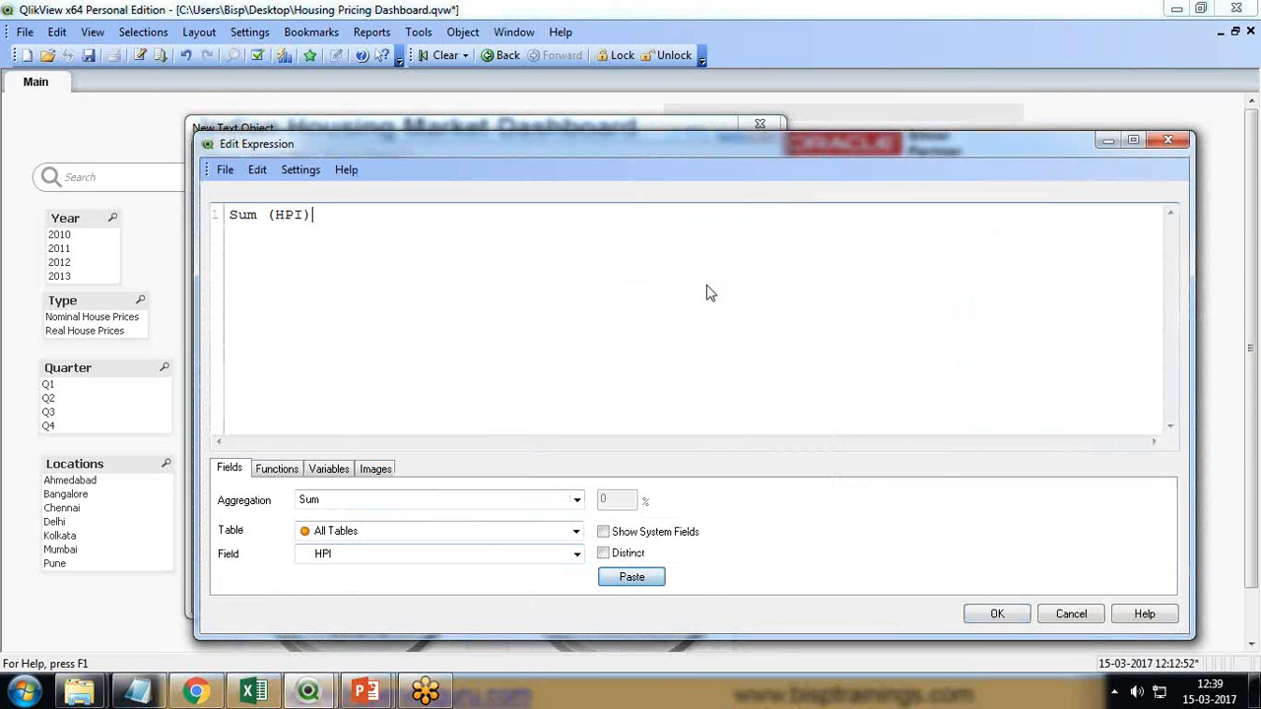
pyautogui.press('Return')
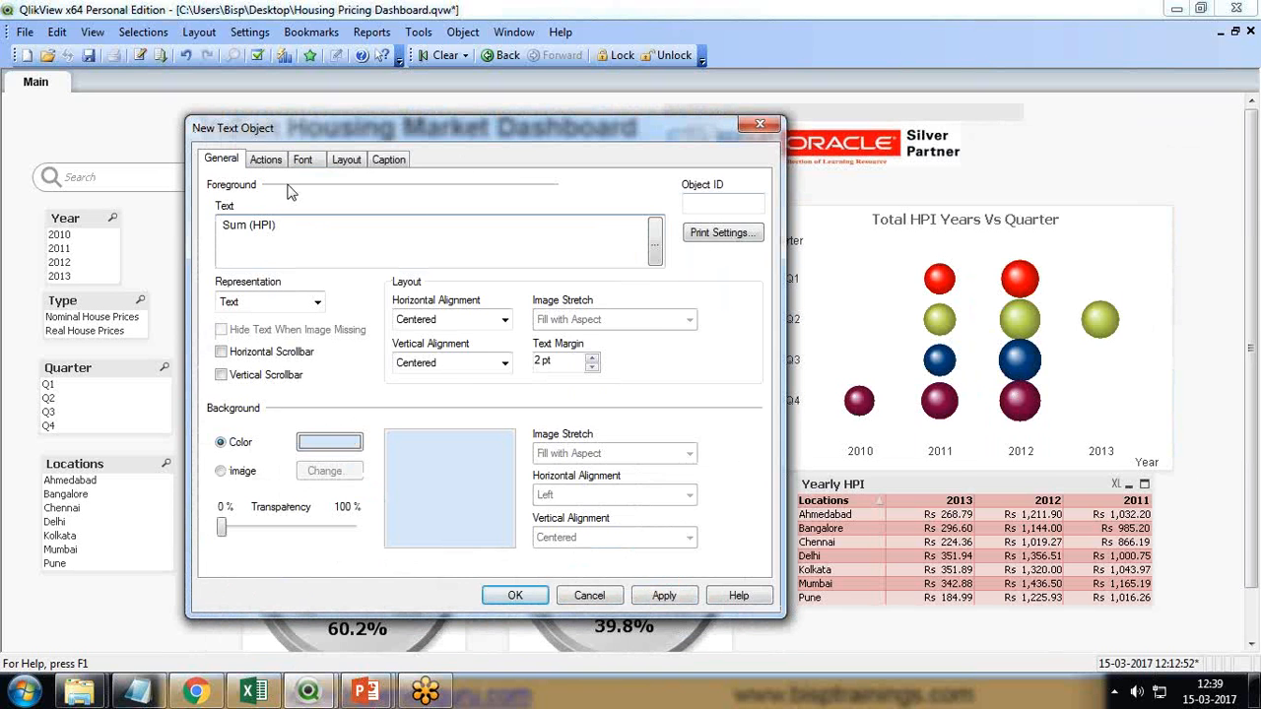
# Title the new text object Total HPI and create it on the sheet
pyautogui.click(388, 160)
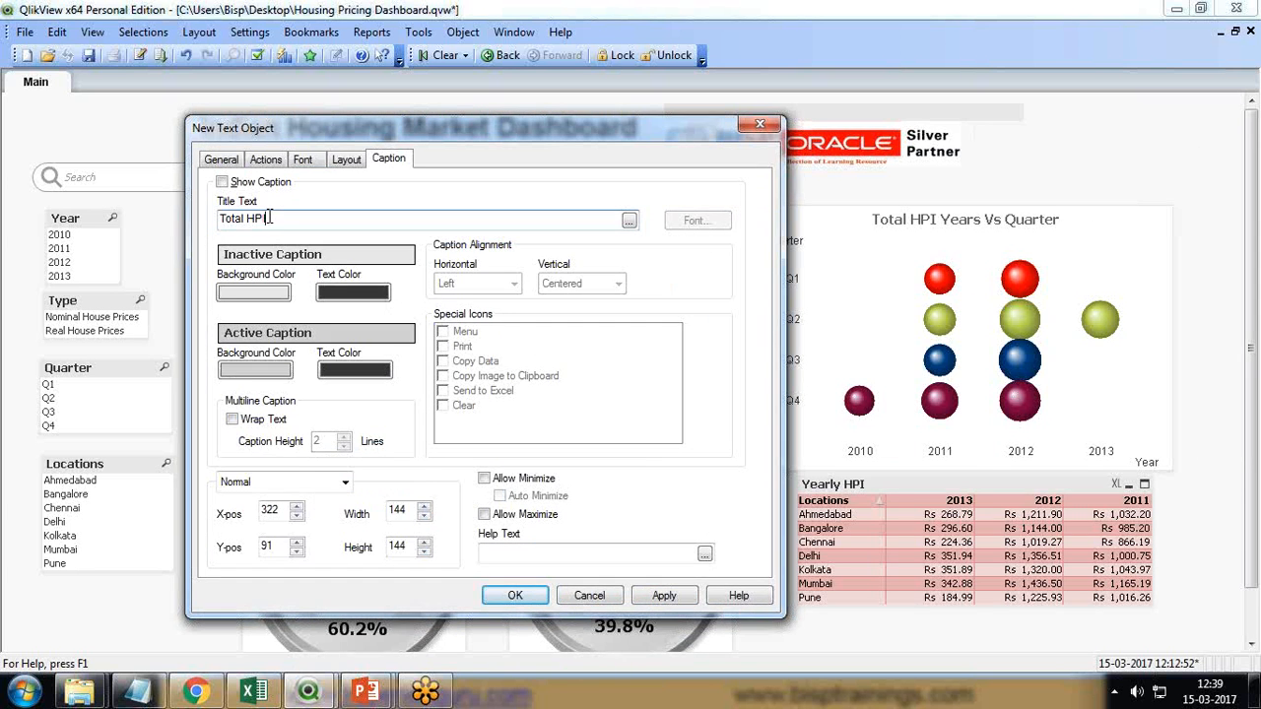
pyautogui.click(628, 220)
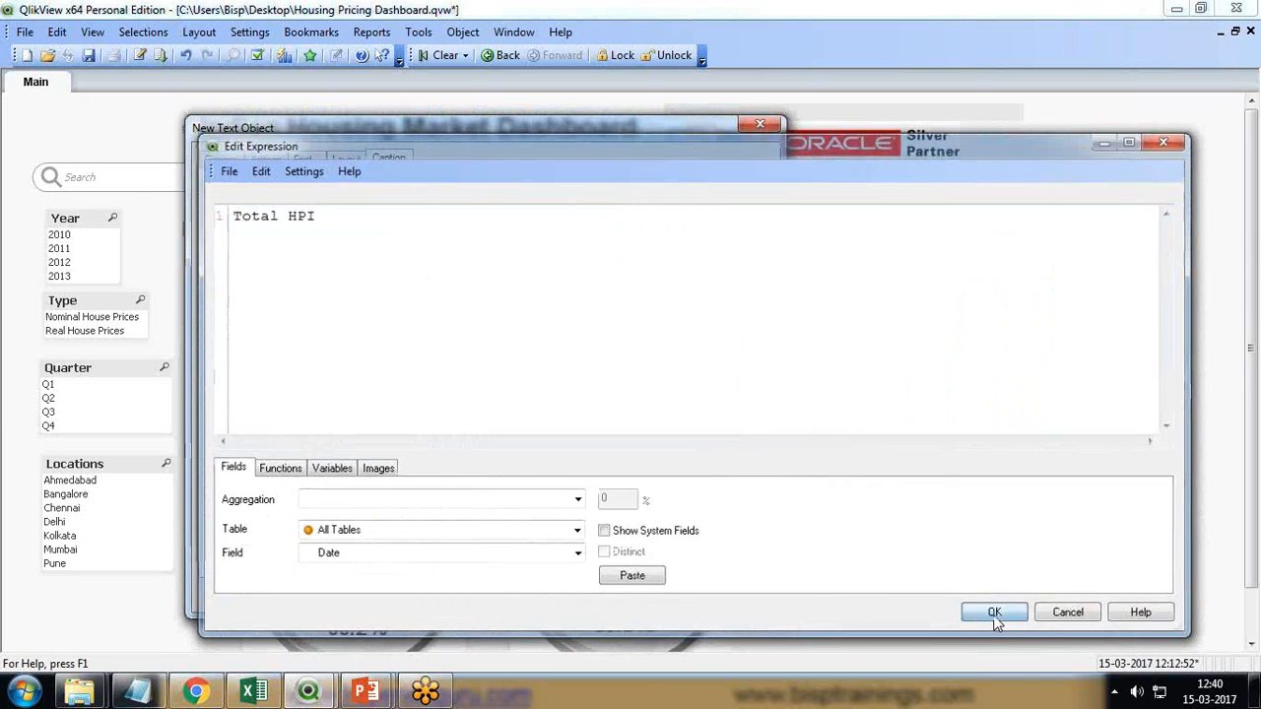
pyautogui.click(994, 612)
pyautogui.click(663, 595)
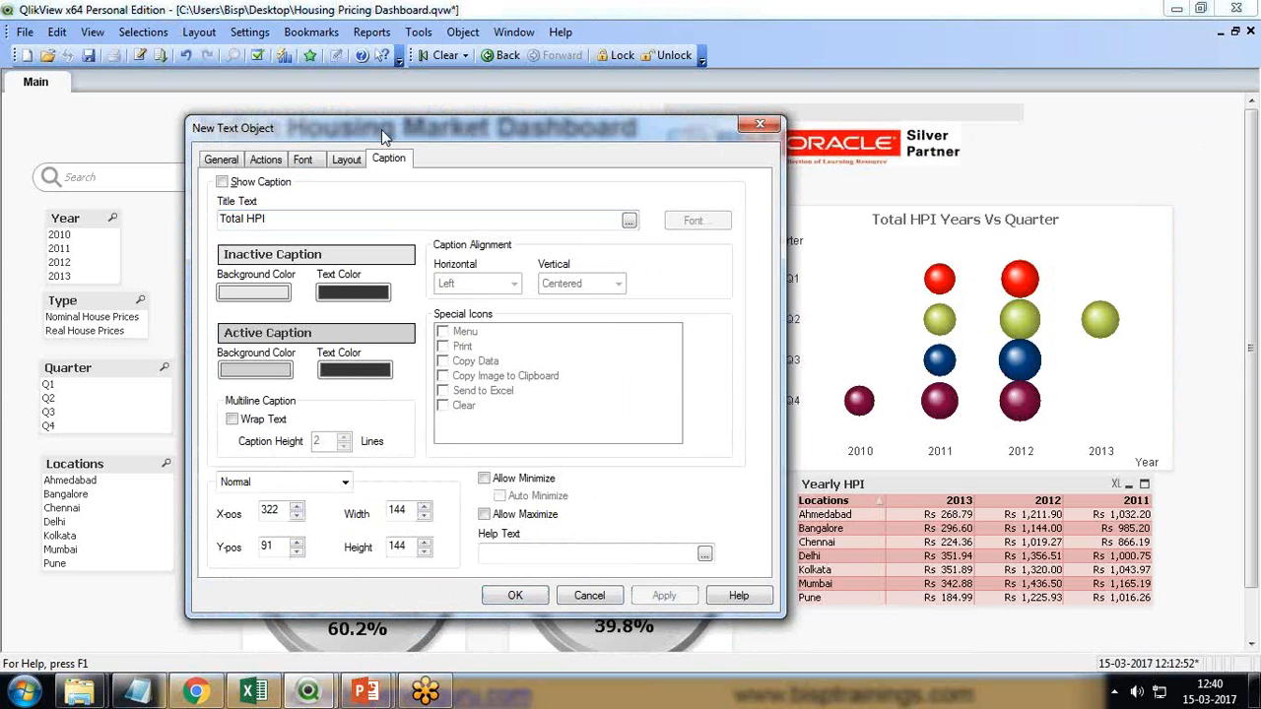
pyautogui.moveTo(384, 136); pyautogui.dragTo(600, 64)
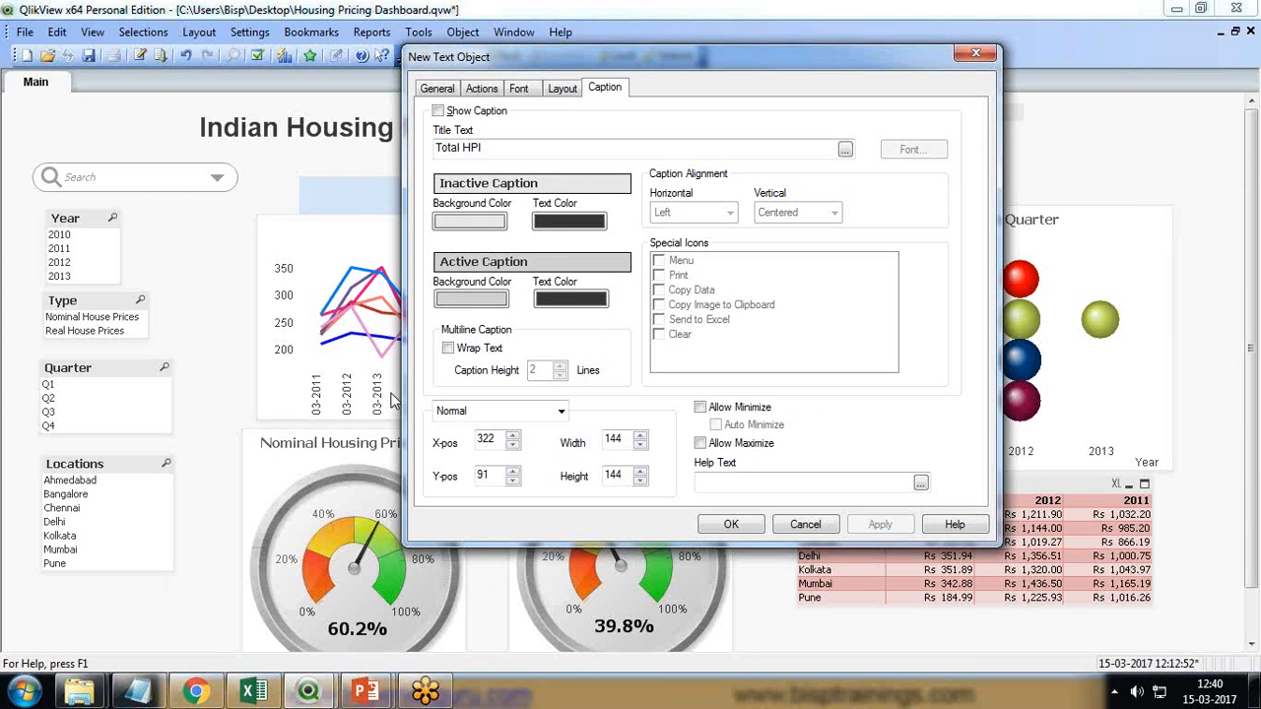
pyautogui.click(731, 525)
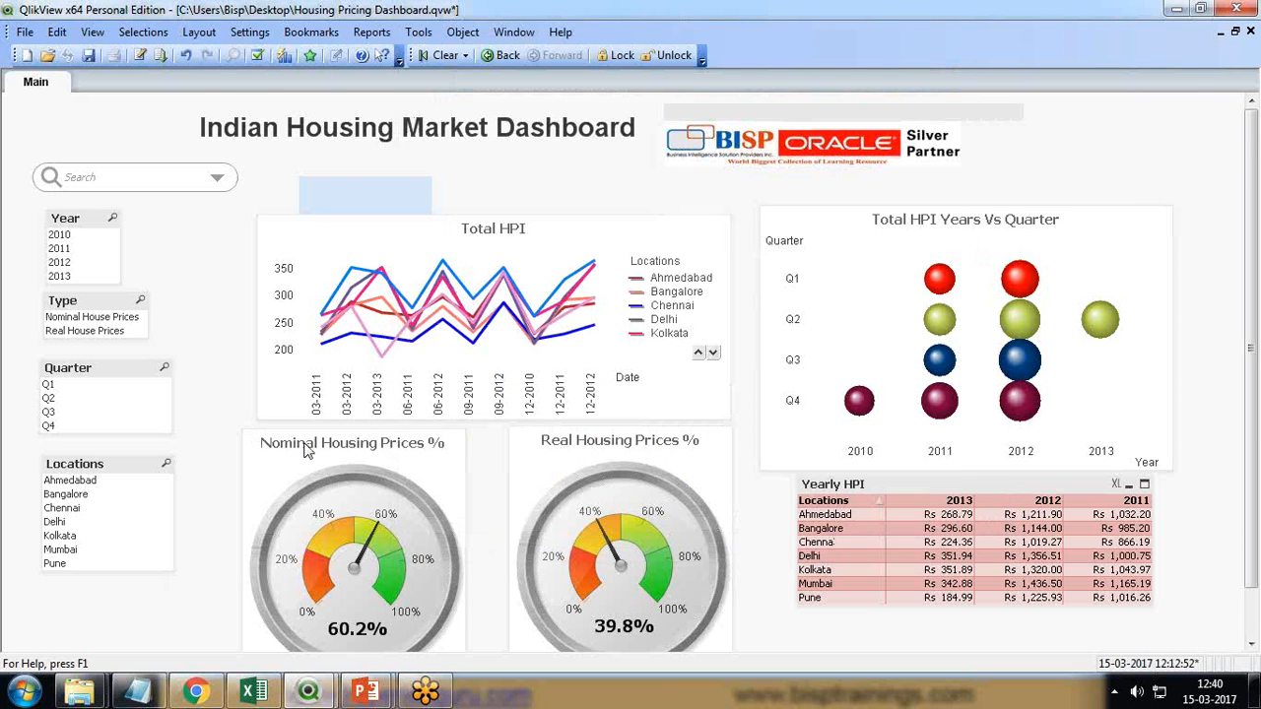
# Move the new text object up so more of it clears the Total HPI chart
pyautogui.scroll(-2, 192, 605)
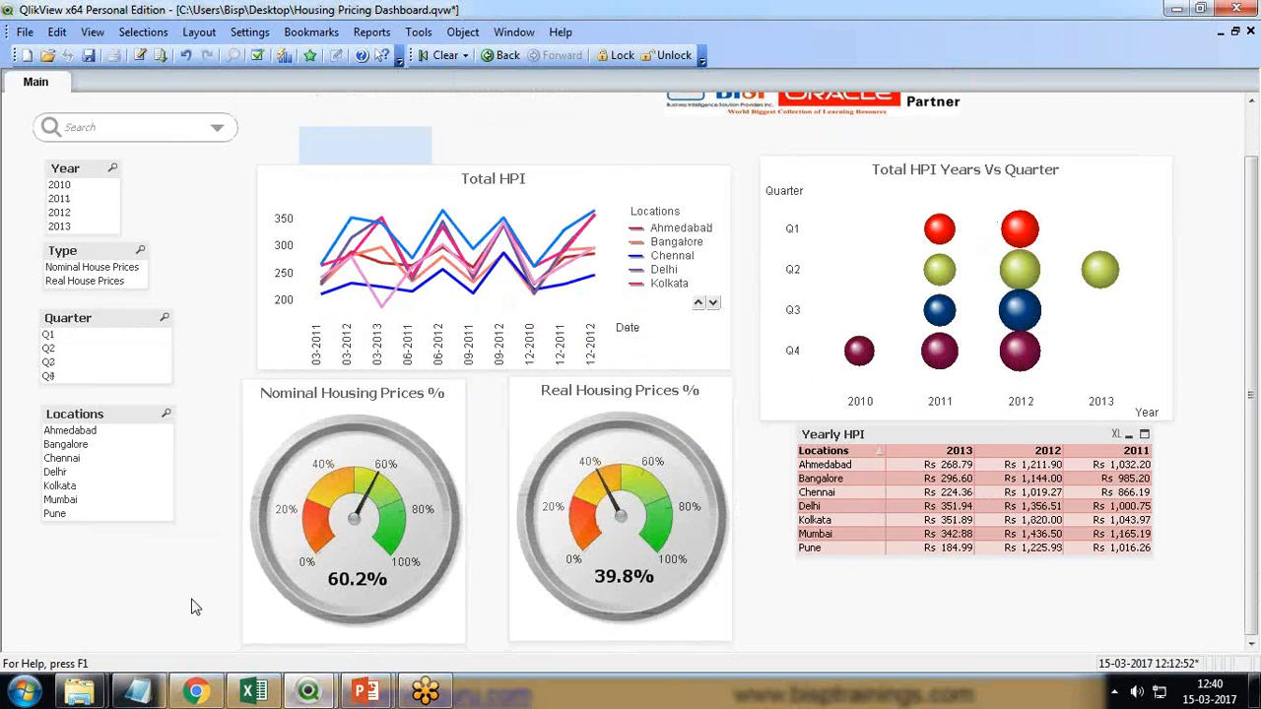
pyautogui.scroll(2, 193, 581)
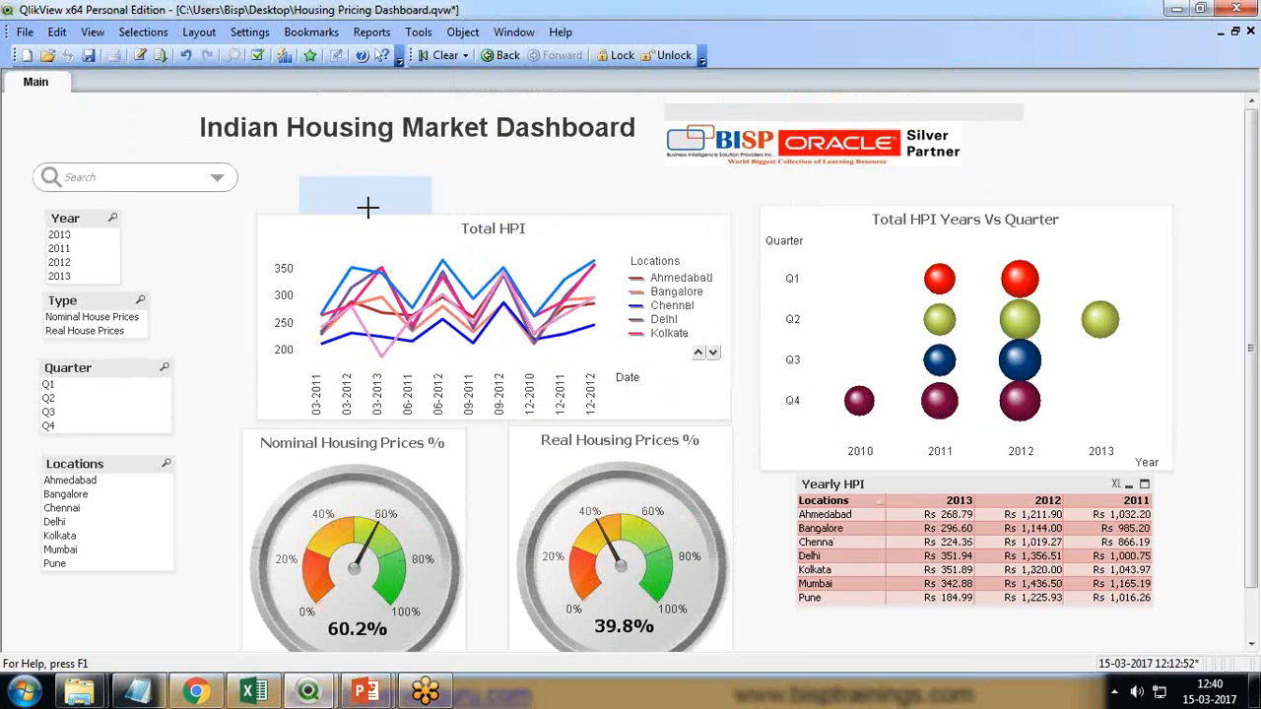
pyautogui.moveTo(430, 208); pyautogui.dragTo(394, 179)
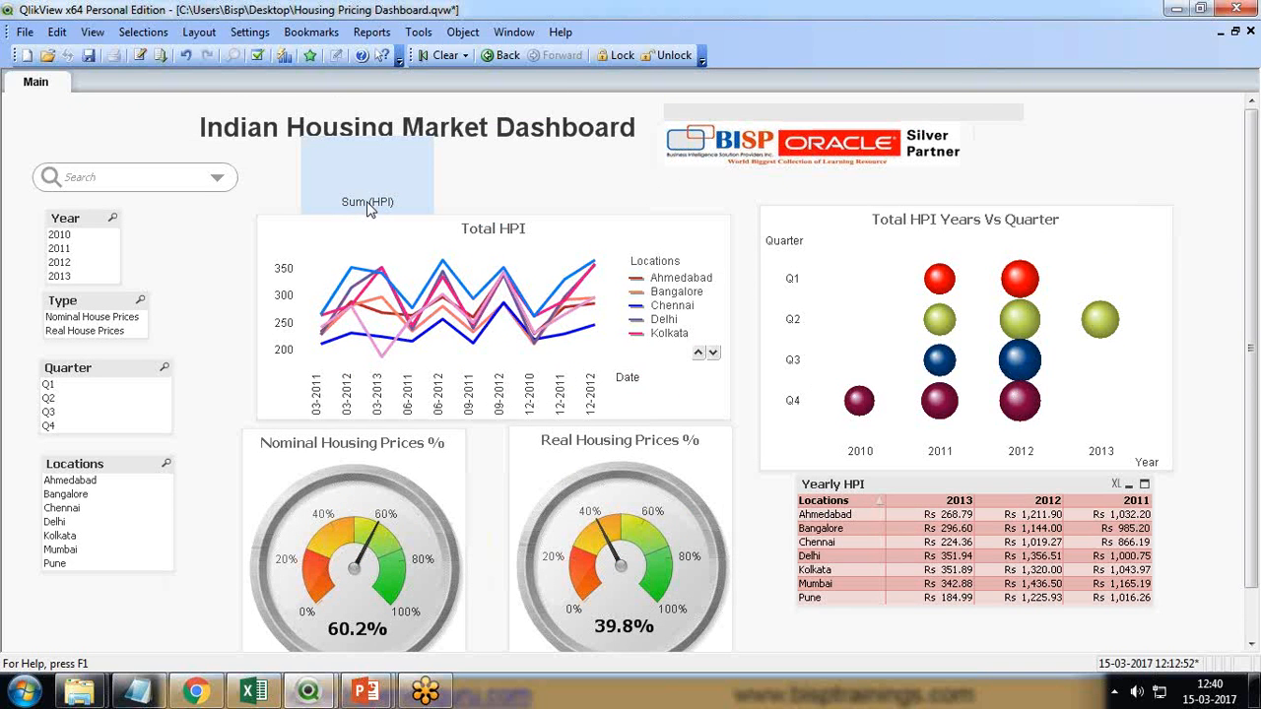
# Turn the Total HPI text object's text into the calculated expression =Sum (HPI) and accept it
pyautogui.rightClick(363, 199)
pyautogui.click(399, 208)
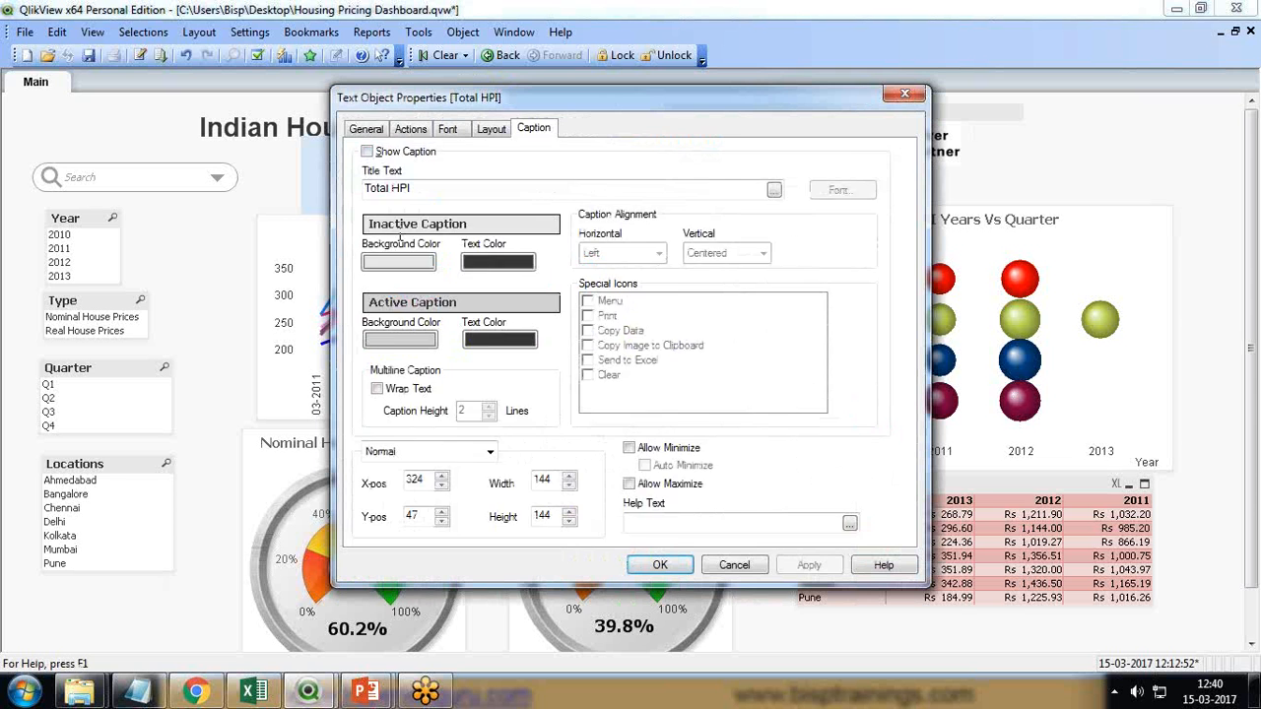
pyautogui.click(357, 133)
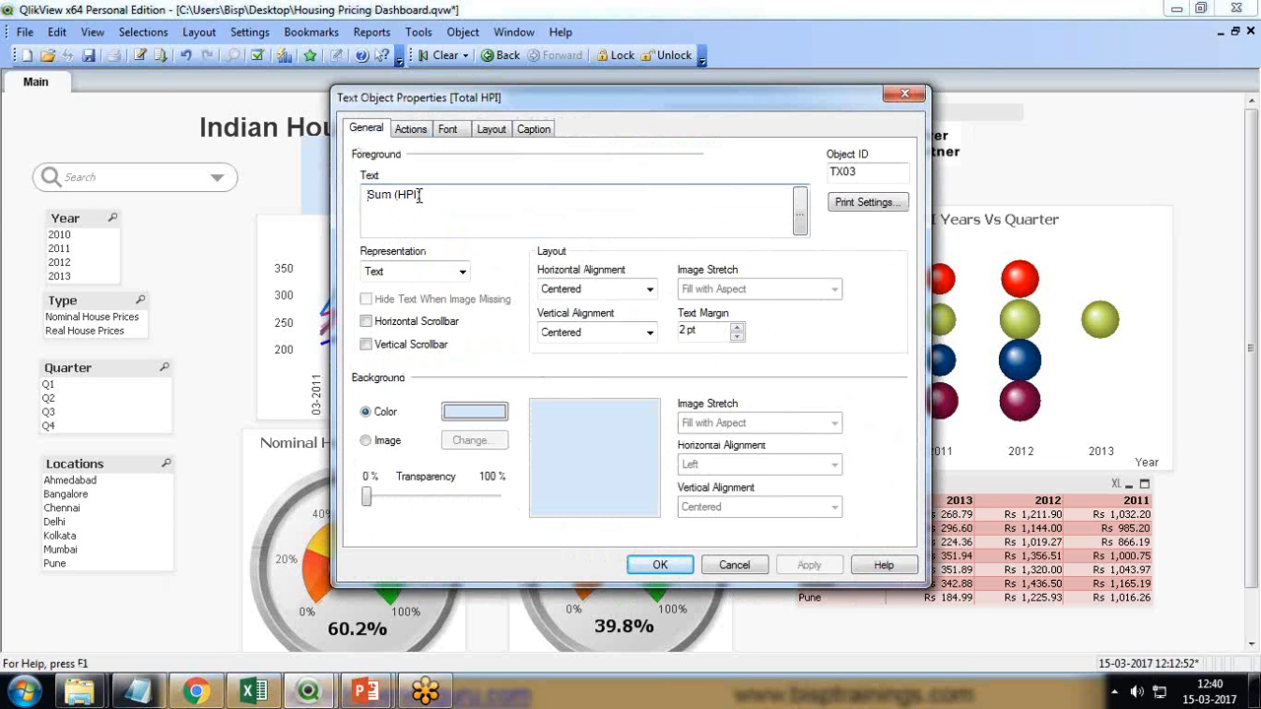
pyautogui.write('=')
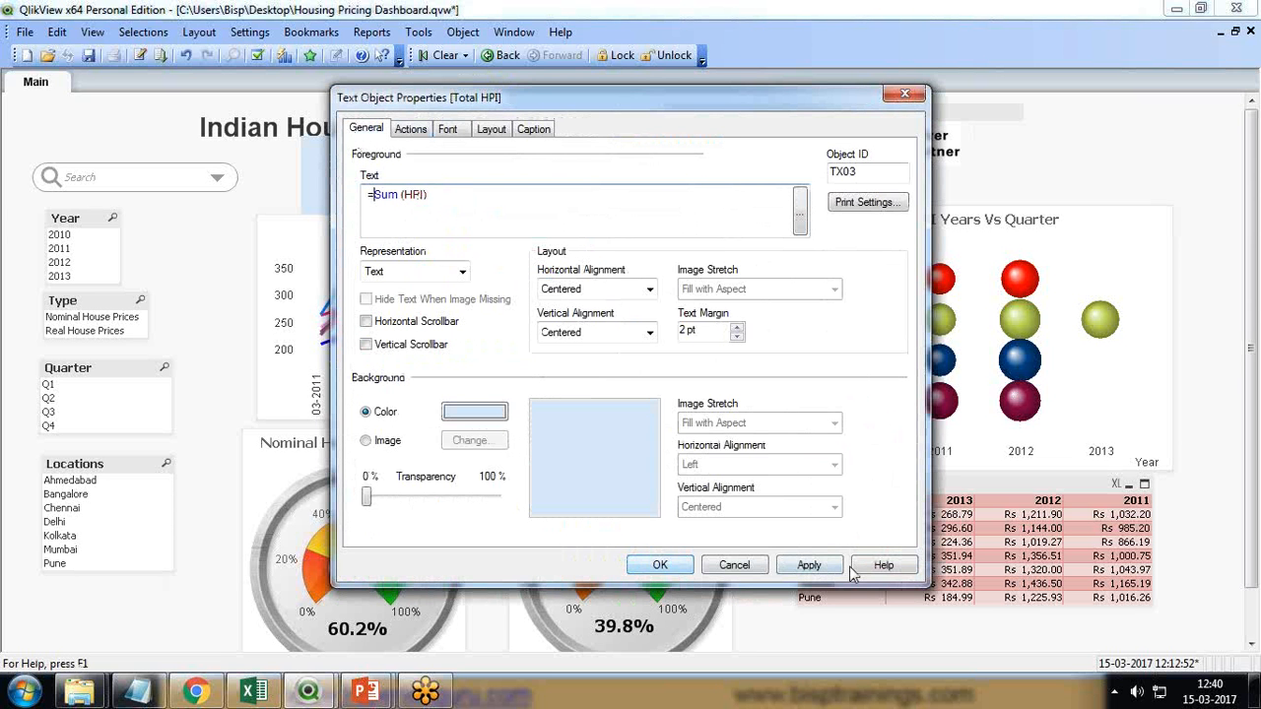
pyautogui.click(809, 564)
pyautogui.click(658, 565)
# Show the caption of the Total HPI text object, set its caption font size to 14 and apply the change
pyautogui.rightClick(357, 193)
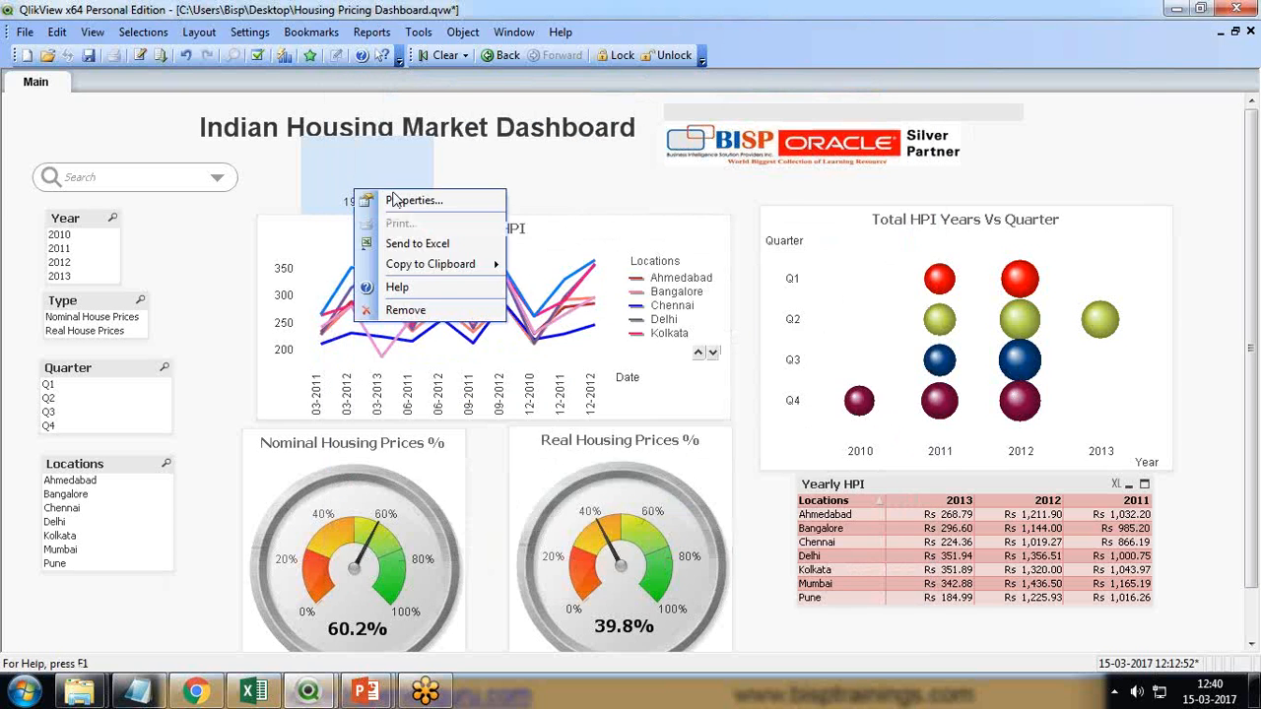
pyautogui.click(394, 200)
pyautogui.moveTo(520, 101); pyautogui.dragTo(323, 187)
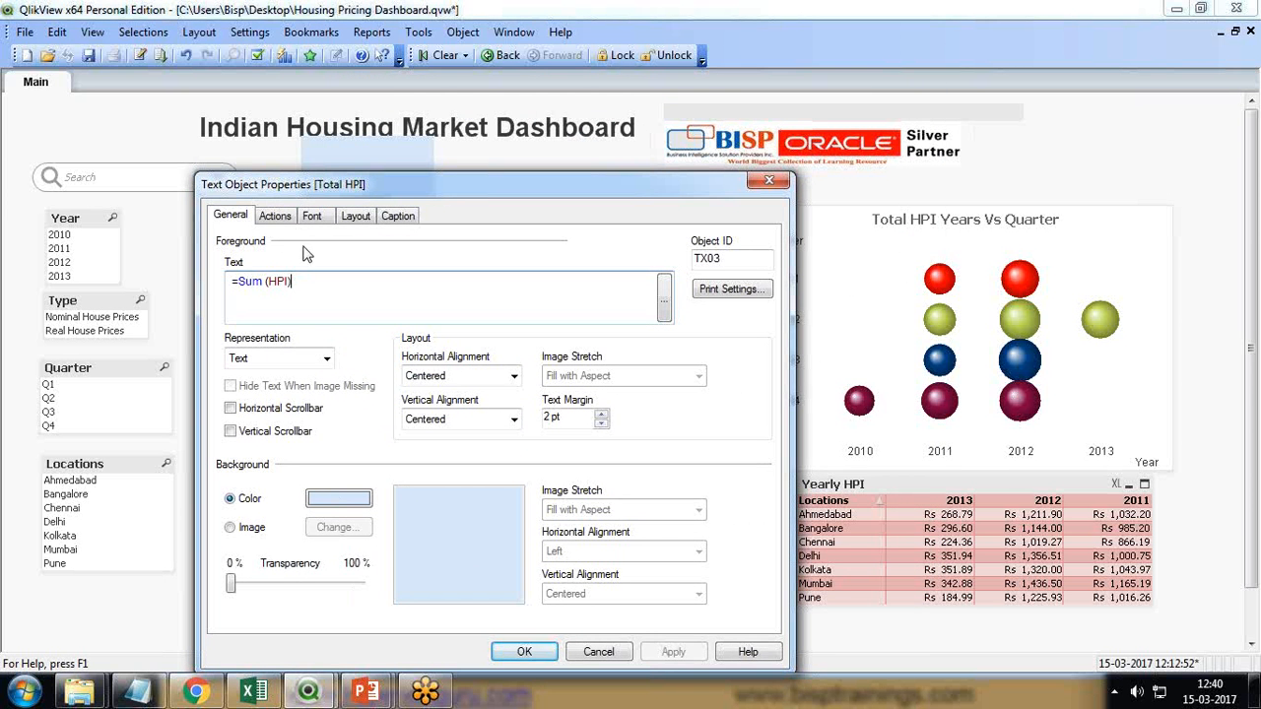
pyautogui.click(399, 216)
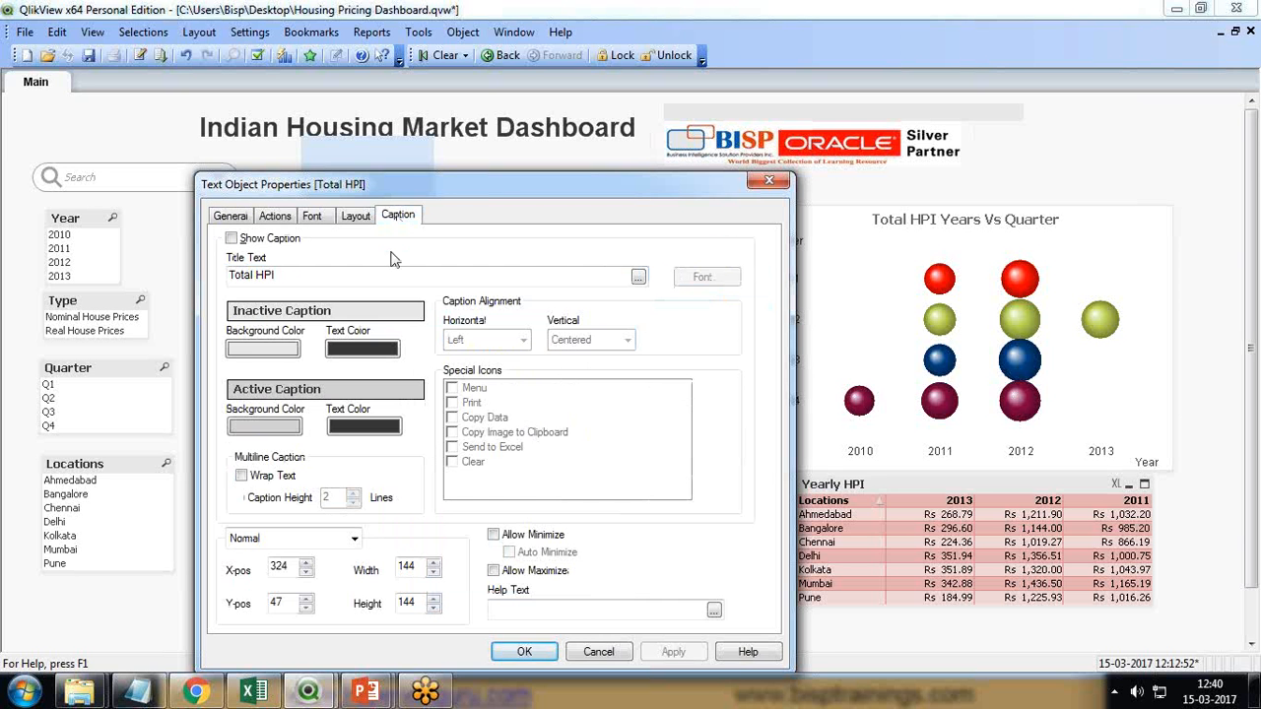
pyautogui.click(231, 238)
pyautogui.click(705, 278)
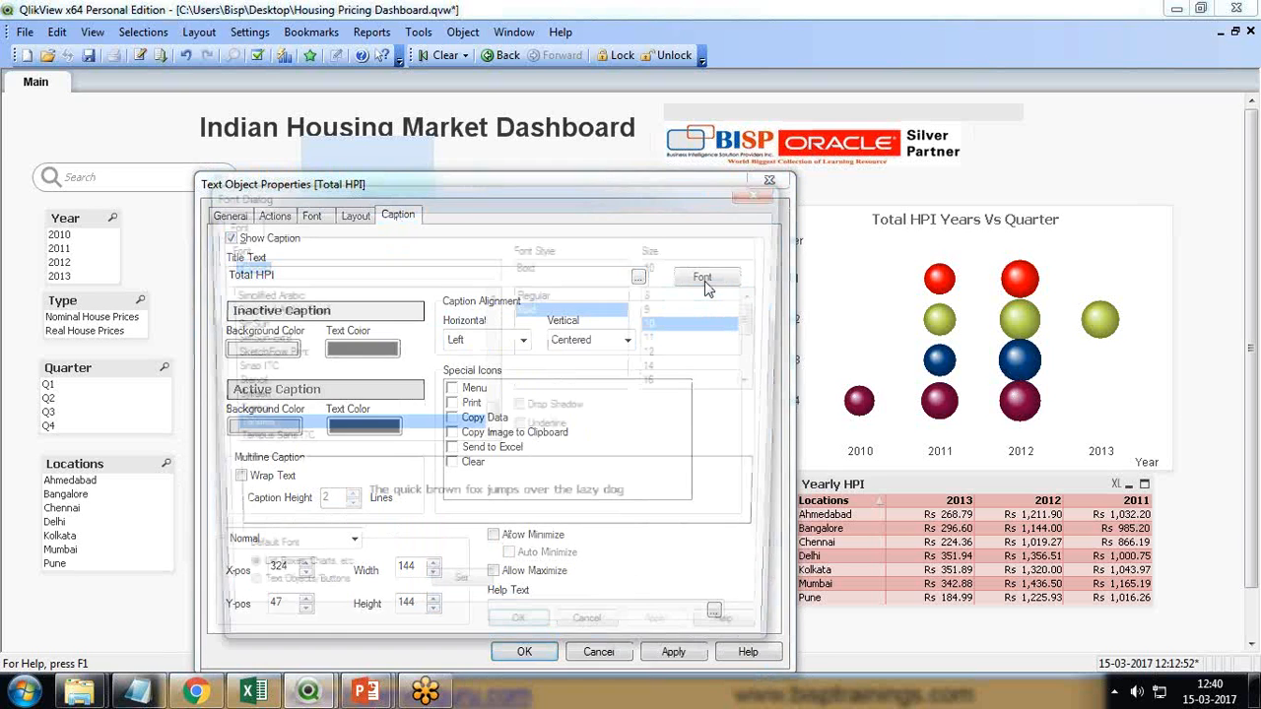
pyautogui.click(676, 371)
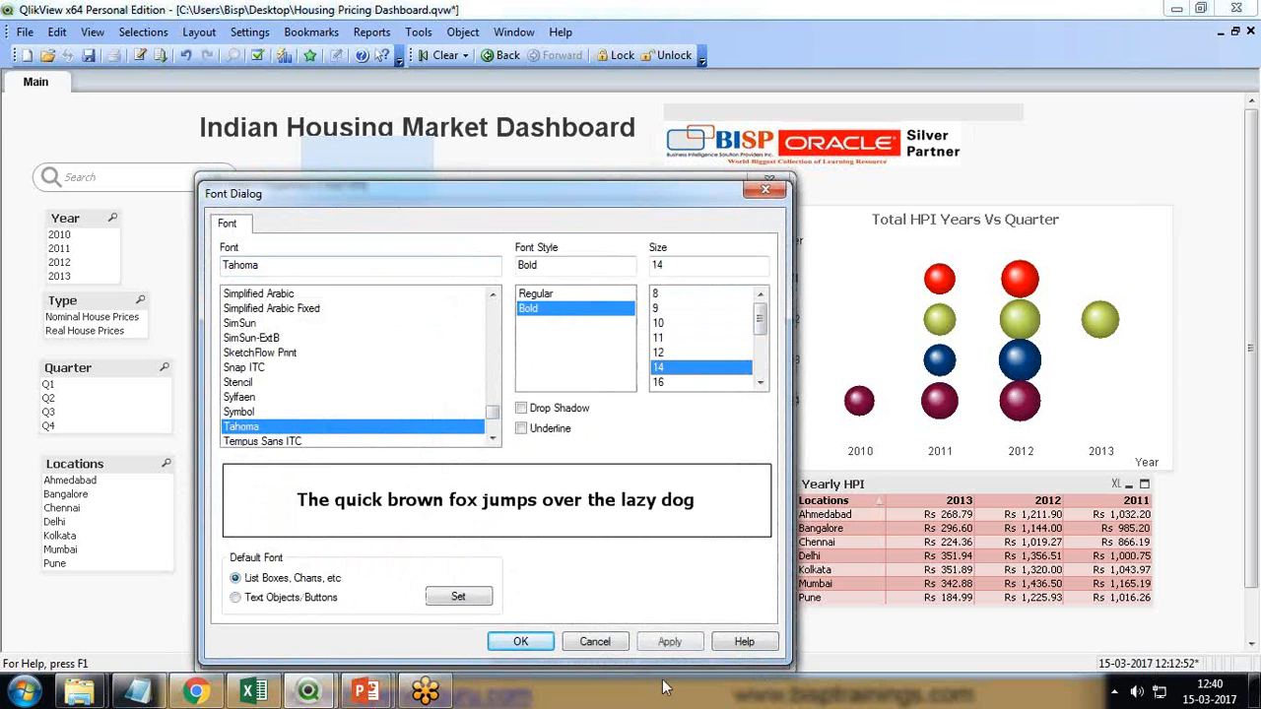
pyautogui.moveTo(326, 203); pyautogui.dragTo(465, 135)
pyautogui.click(652, 580)
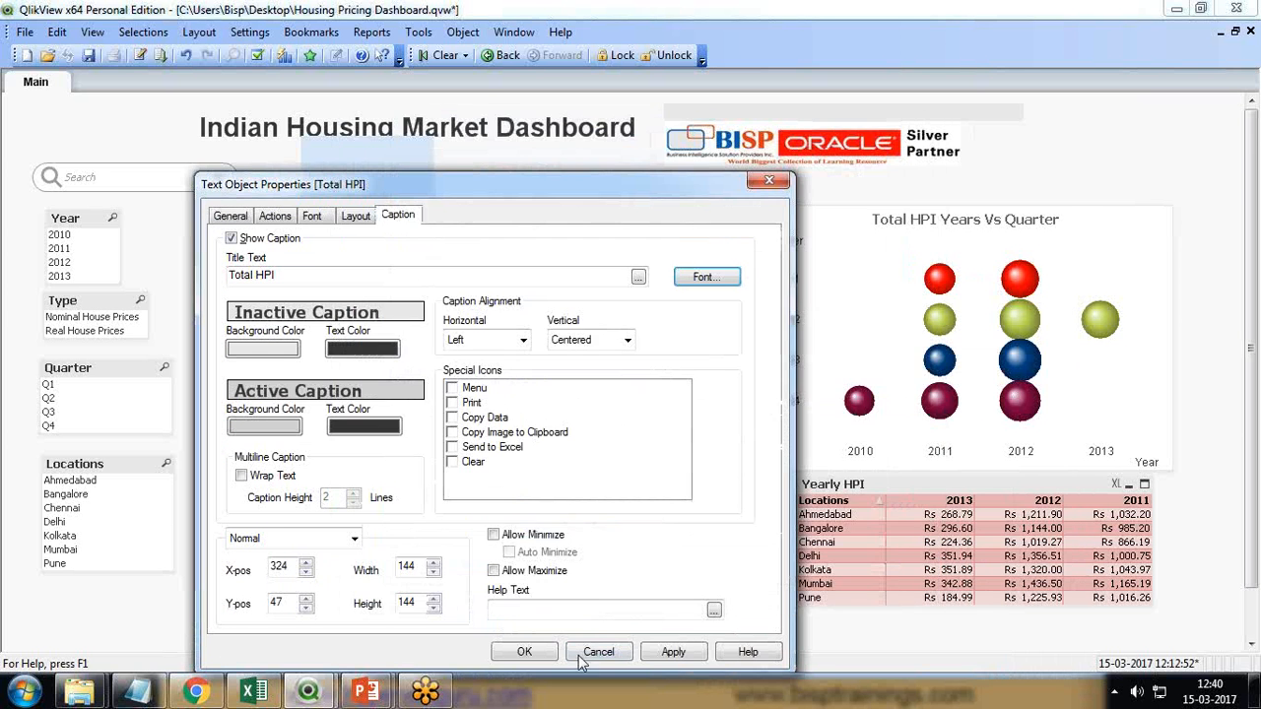
pyautogui.click(662, 651)
# Set the horizontal alignment of the Total HPI caption to Centered
pyautogui.moveTo(441, 184); pyautogui.dragTo(491, 242)
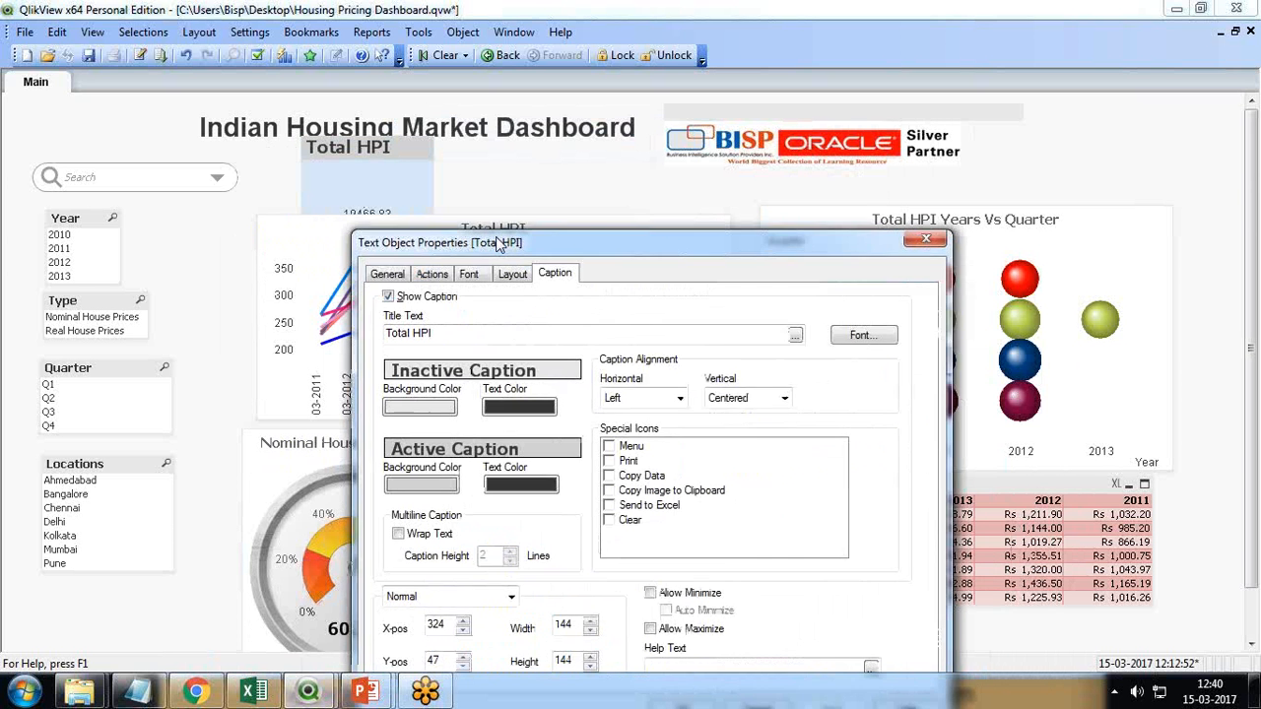
pyautogui.click(677, 395)
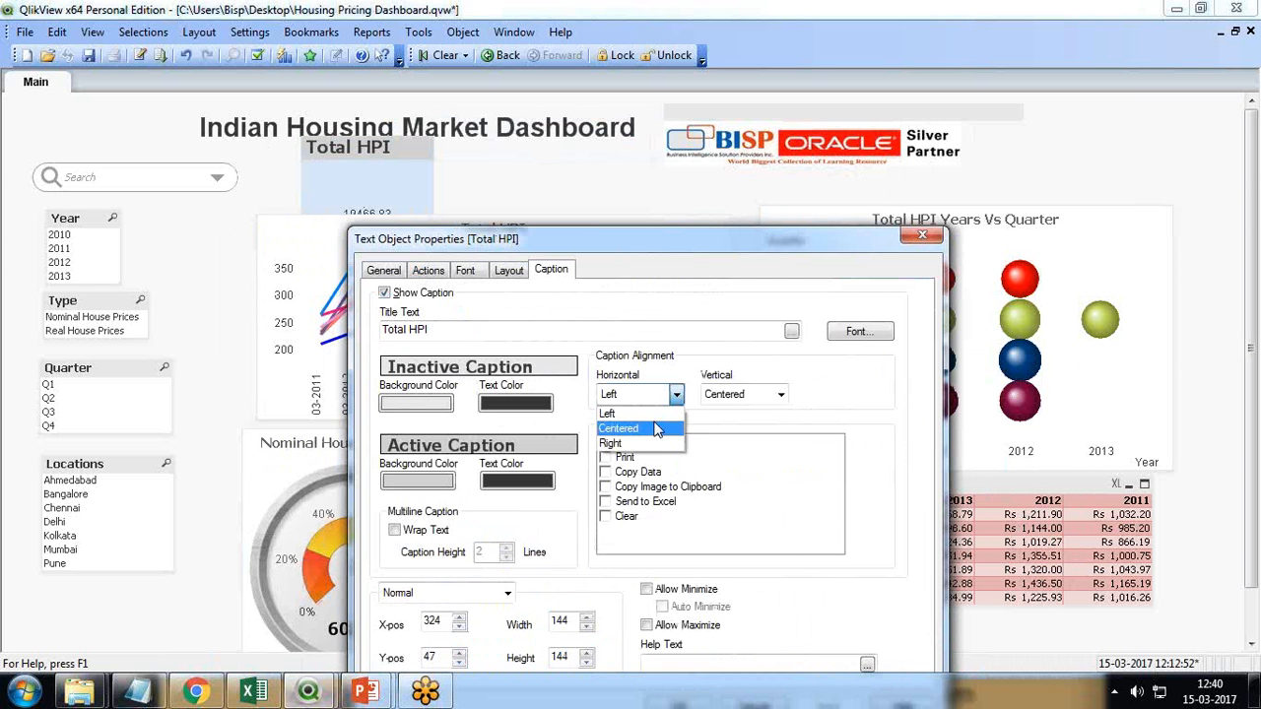
pyautogui.click(652, 428)
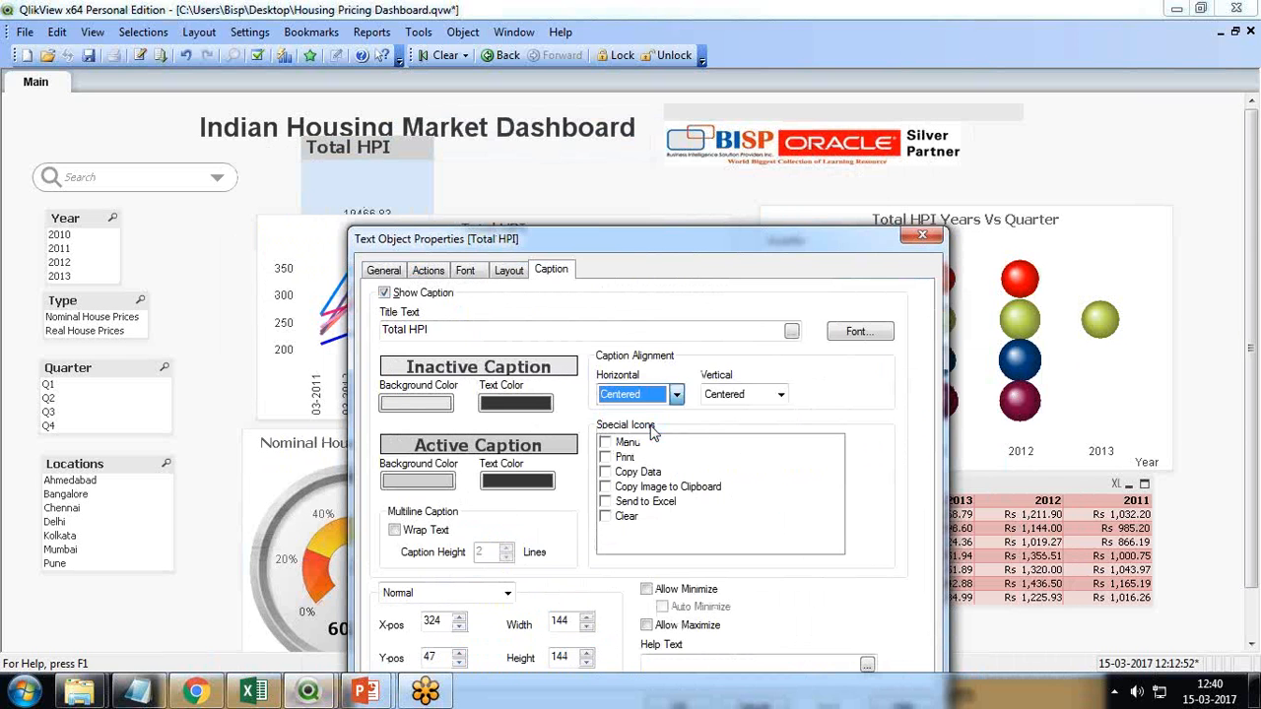
# Set the Total HPI caption's vertical alignment to Centered, make the text object's font Bold and accept the properties
pyautogui.click(780, 399)
pyautogui.click(748, 418)
pyautogui.click(471, 276)
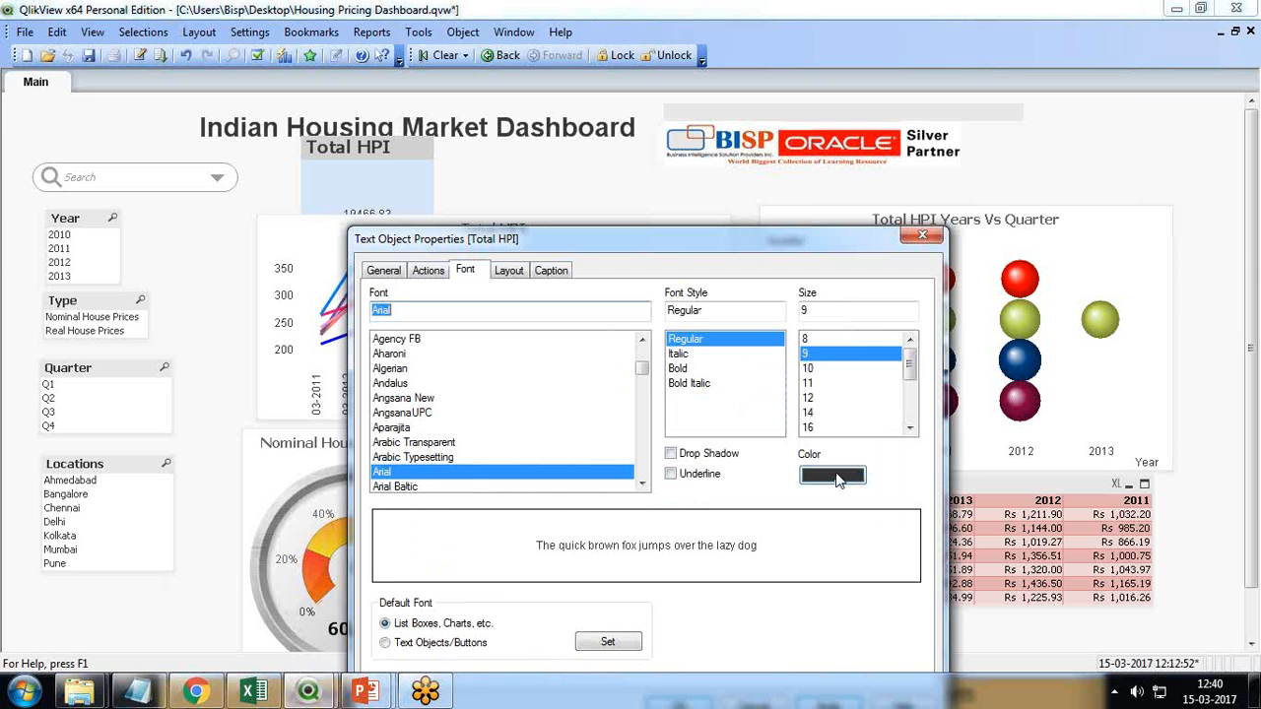
pyautogui.click(677, 368)
pyautogui.moveTo(582, 238); pyautogui.dragTo(536, 128)
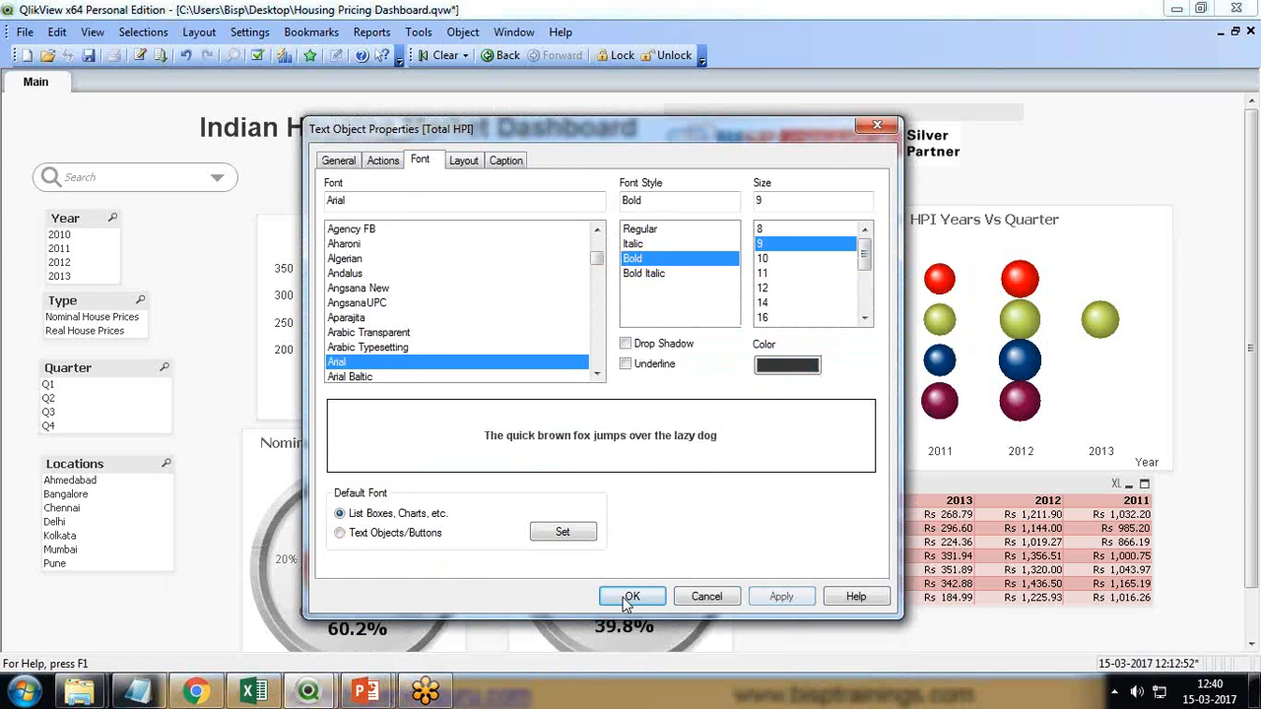
pyautogui.click(625, 597)
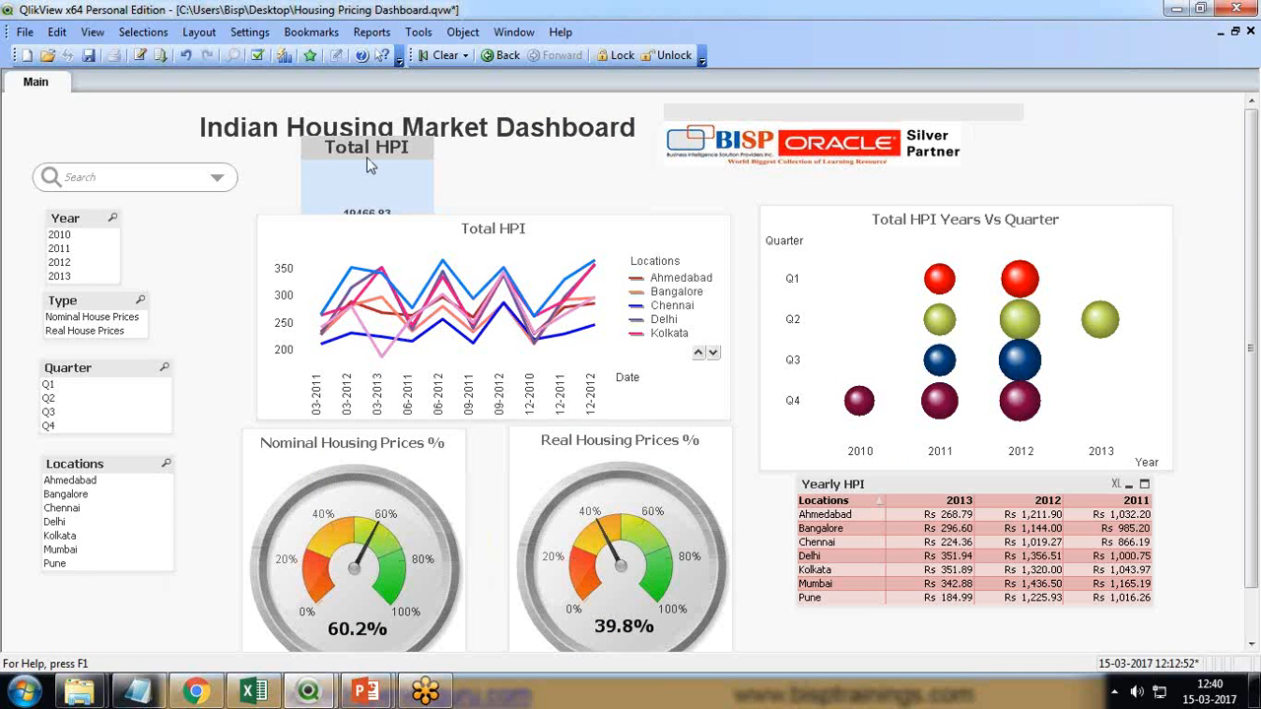
# Move the Total HPI text object below the dashboard title and shift the Total HPI line chart down to make room
pyautogui.moveTo(365, 147); pyautogui.dragTo(356, 162)
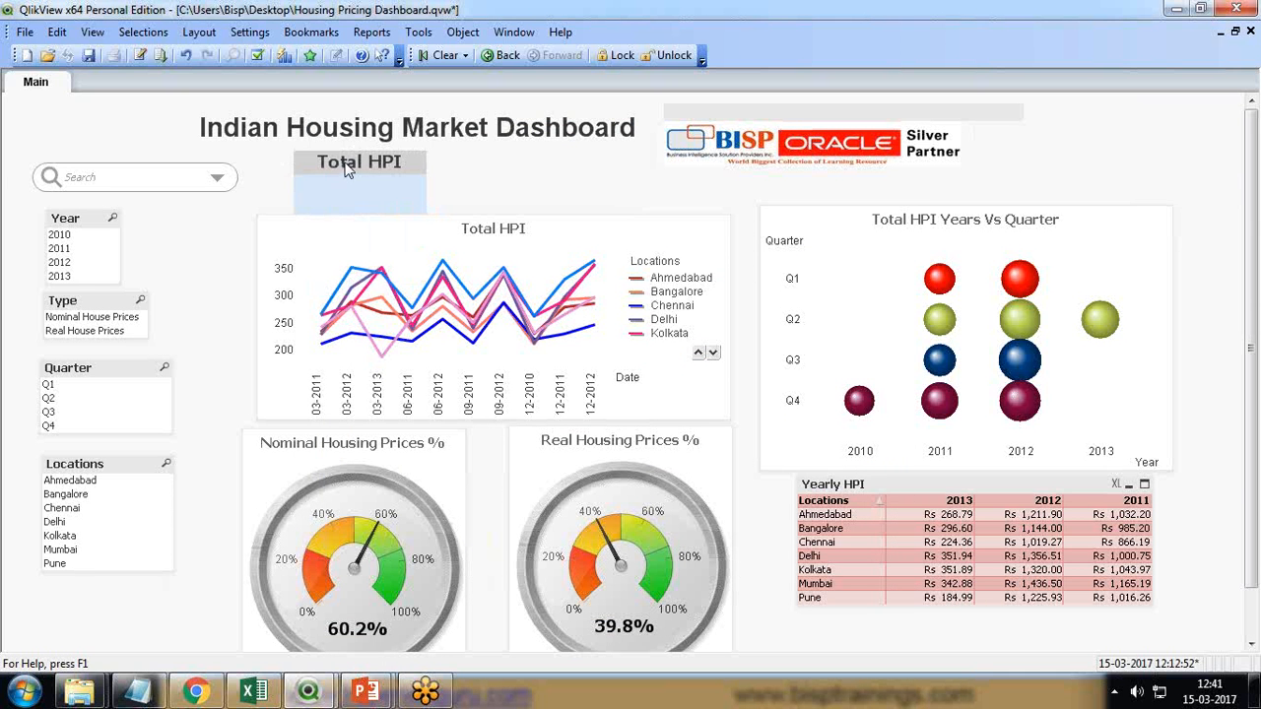
pyautogui.click(333, 226)
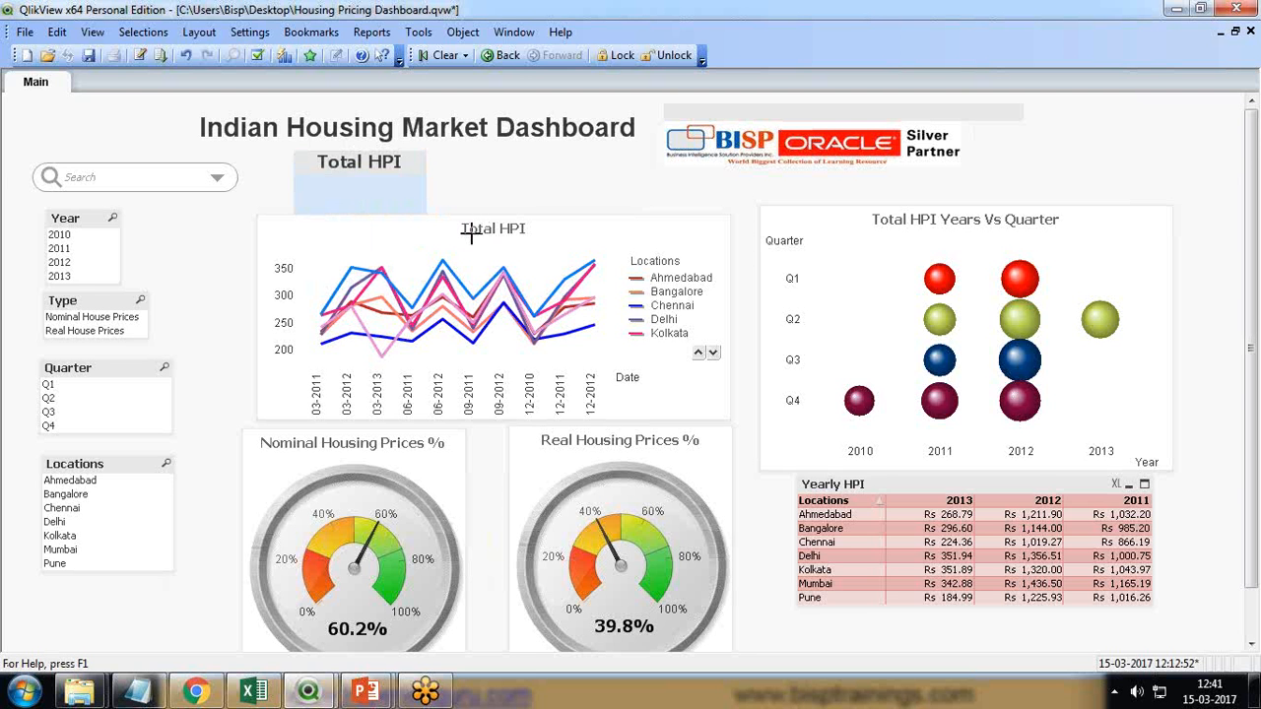
pyautogui.moveTo(473, 217); pyautogui.dragTo(480, 236)
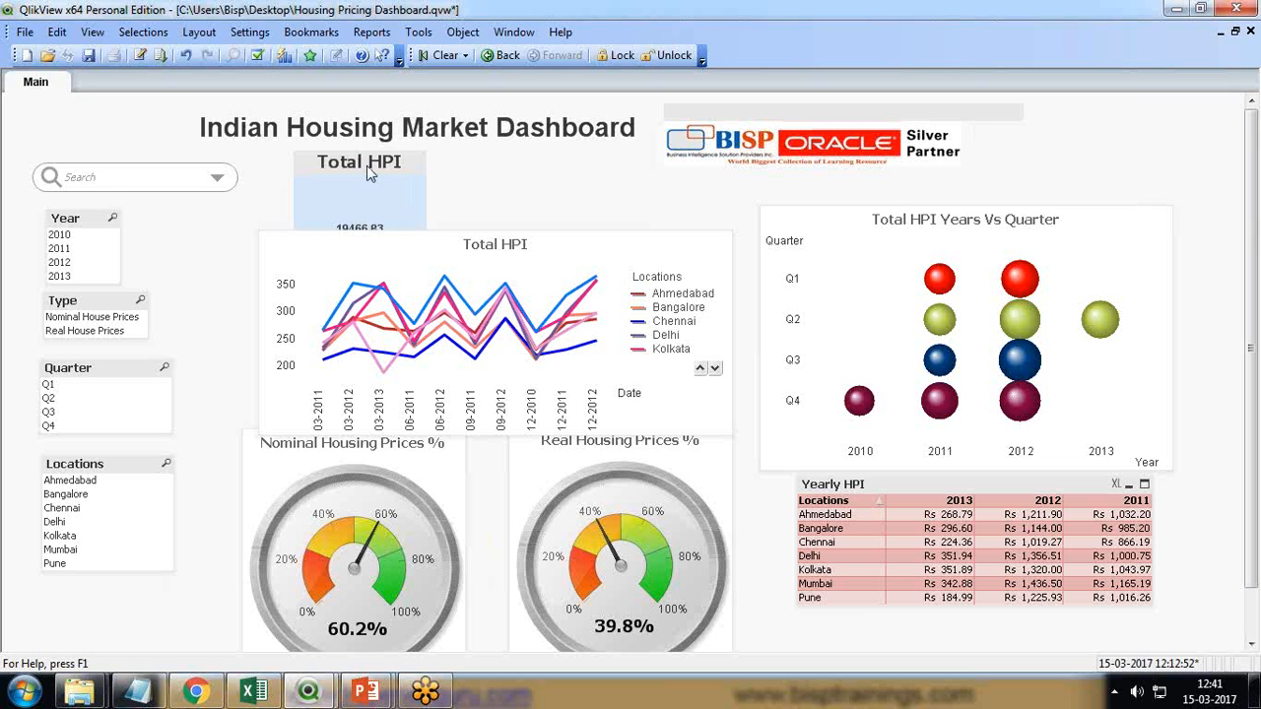
pyautogui.moveTo(355, 167)
pyautogui.mouseDown()
pyautogui.moveTo(367, 160)
pyautogui.moveTo(356, 169)
pyautogui.mouseUp()
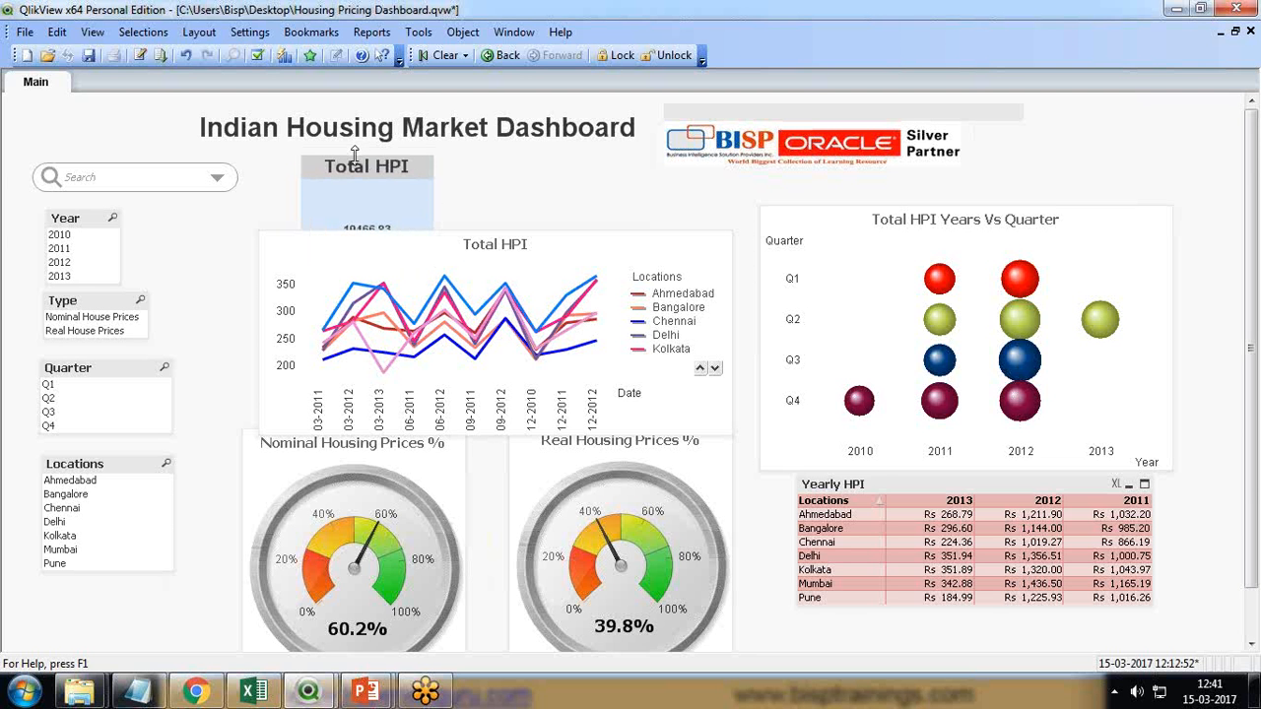
# Keep the Total HPI text object as centered Text and raise its background transparency to about one third
pyautogui.rightClick(343, 187)
pyautogui.click(413, 196)
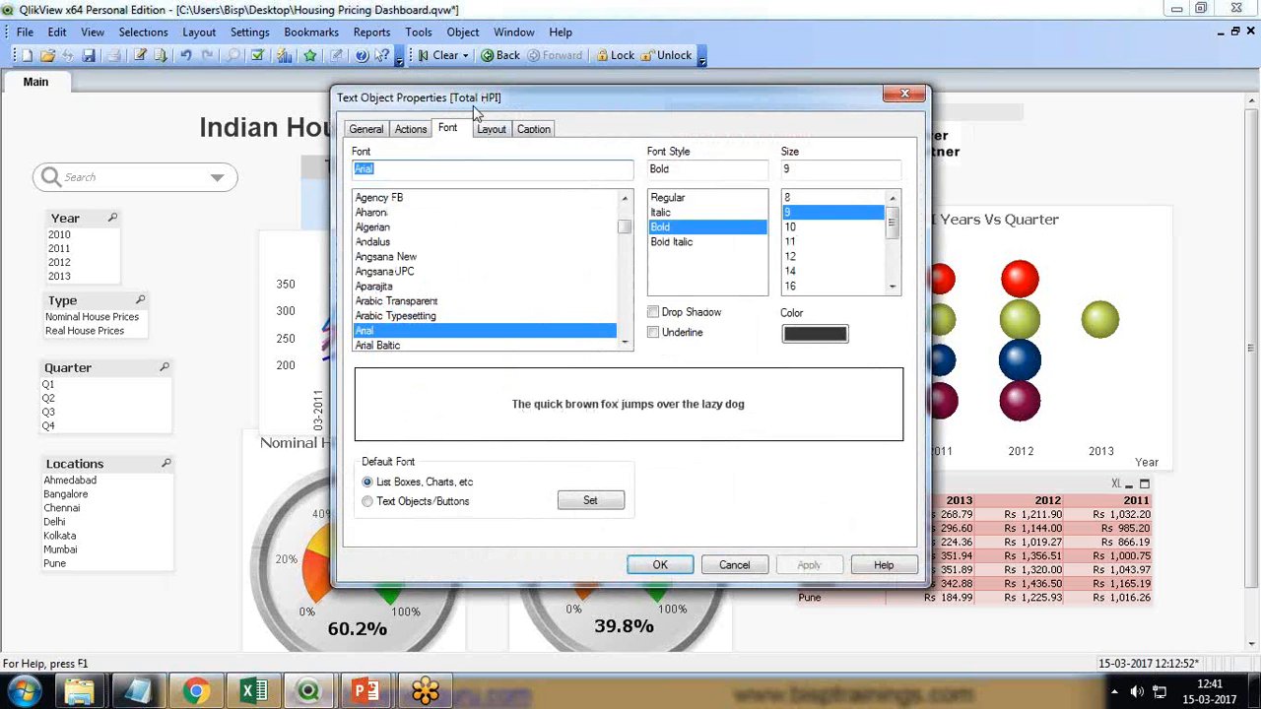
pyautogui.moveTo(473, 105); pyautogui.dragTo(397, 145)
pyautogui.click(456, 166)
pyautogui.click(290, 169)
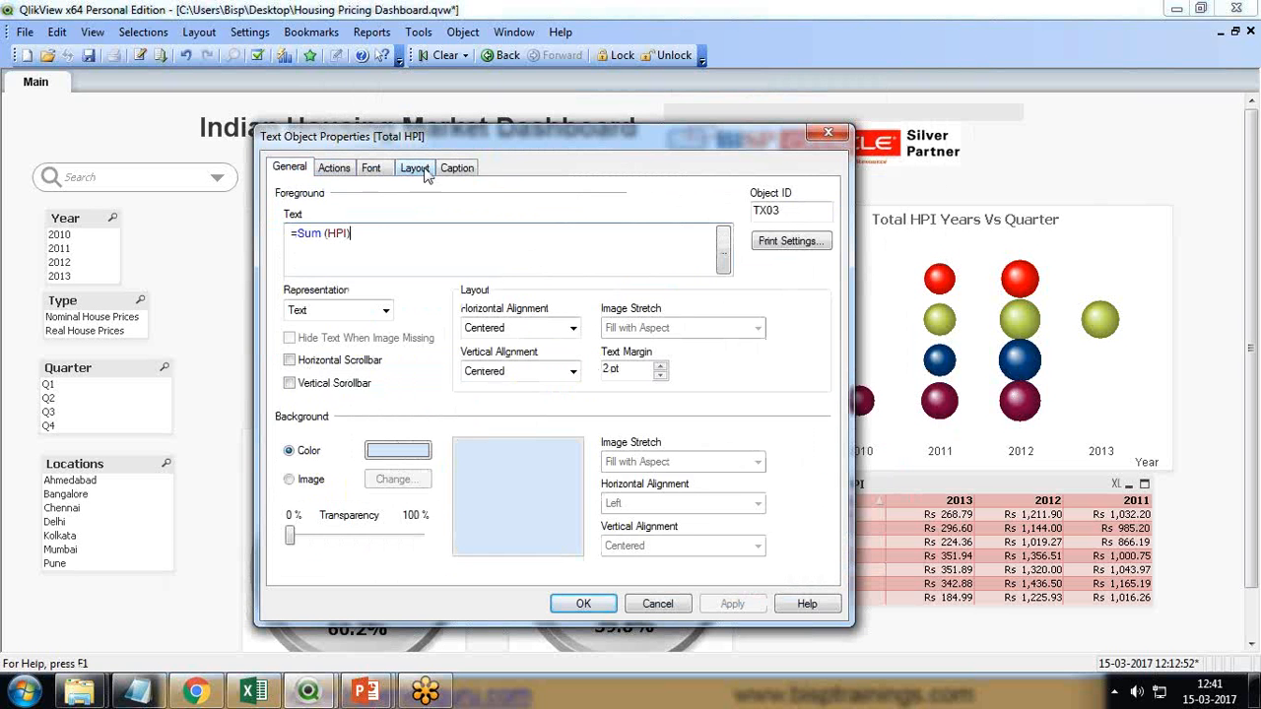
pyautogui.click(414, 168)
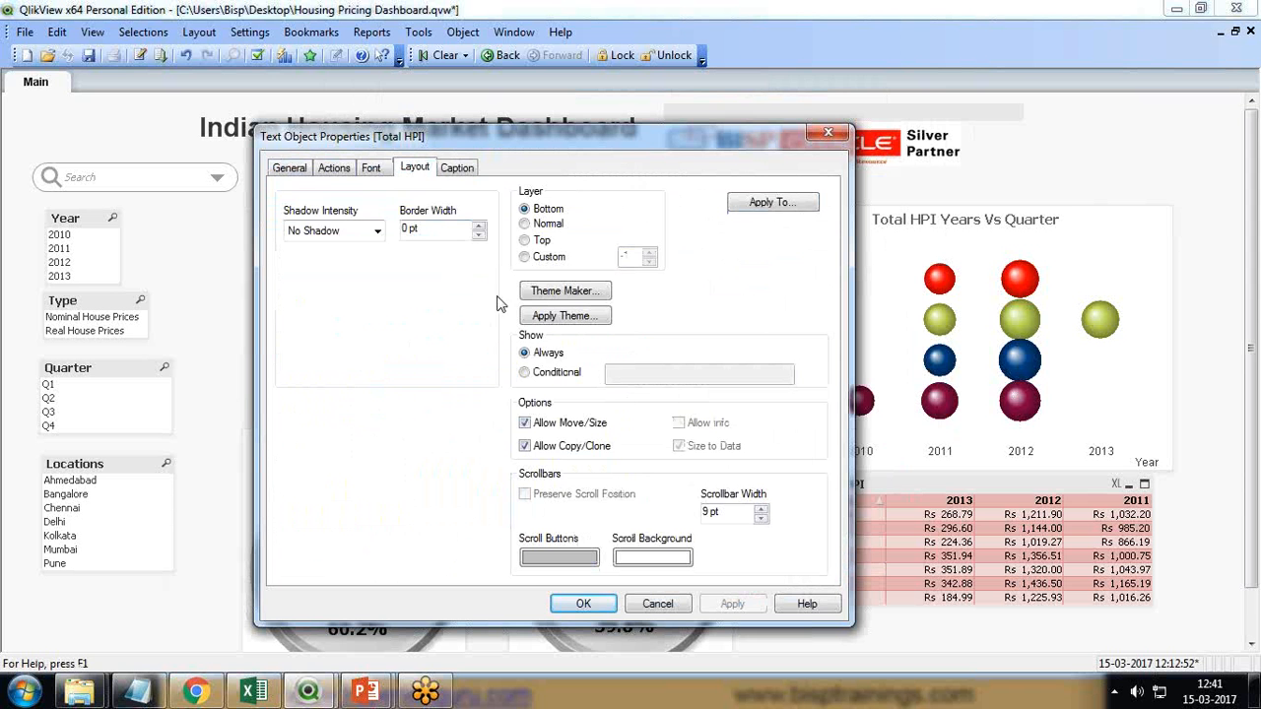
pyautogui.click(290, 170)
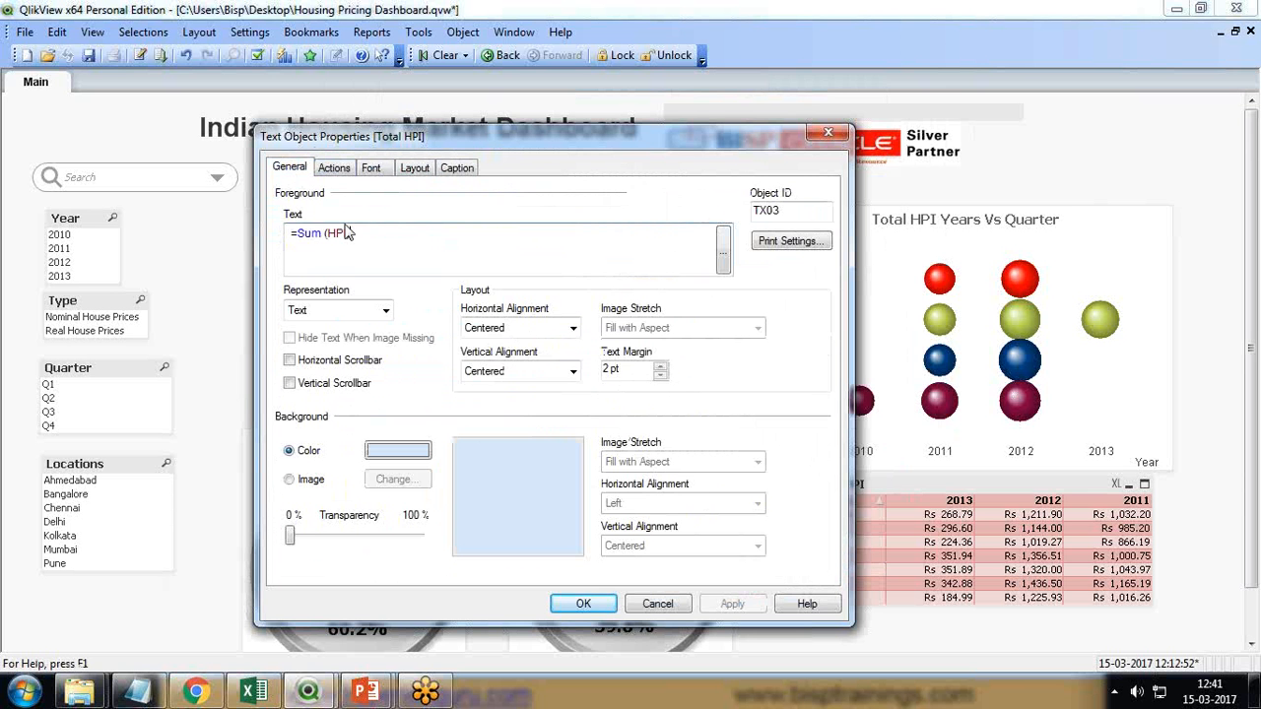
pyautogui.click(499, 328)
pyautogui.click(507, 355)
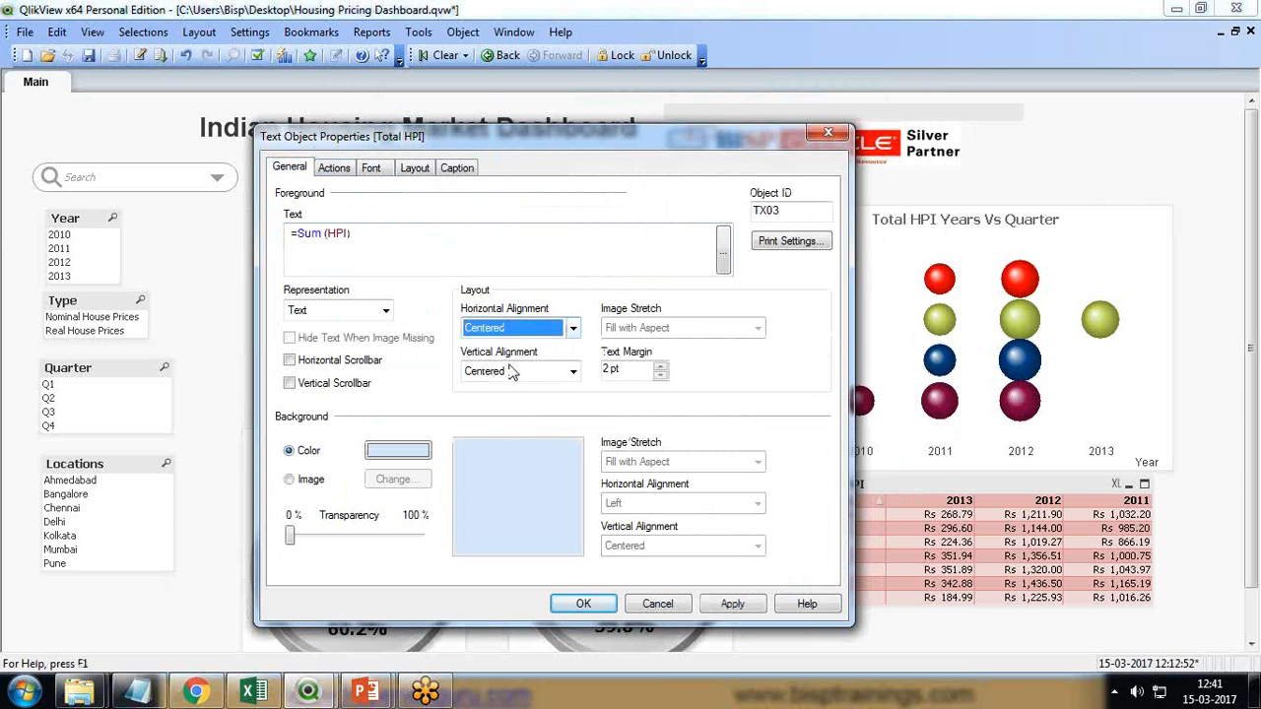
pyautogui.click(334, 310)
pyautogui.click(306, 326)
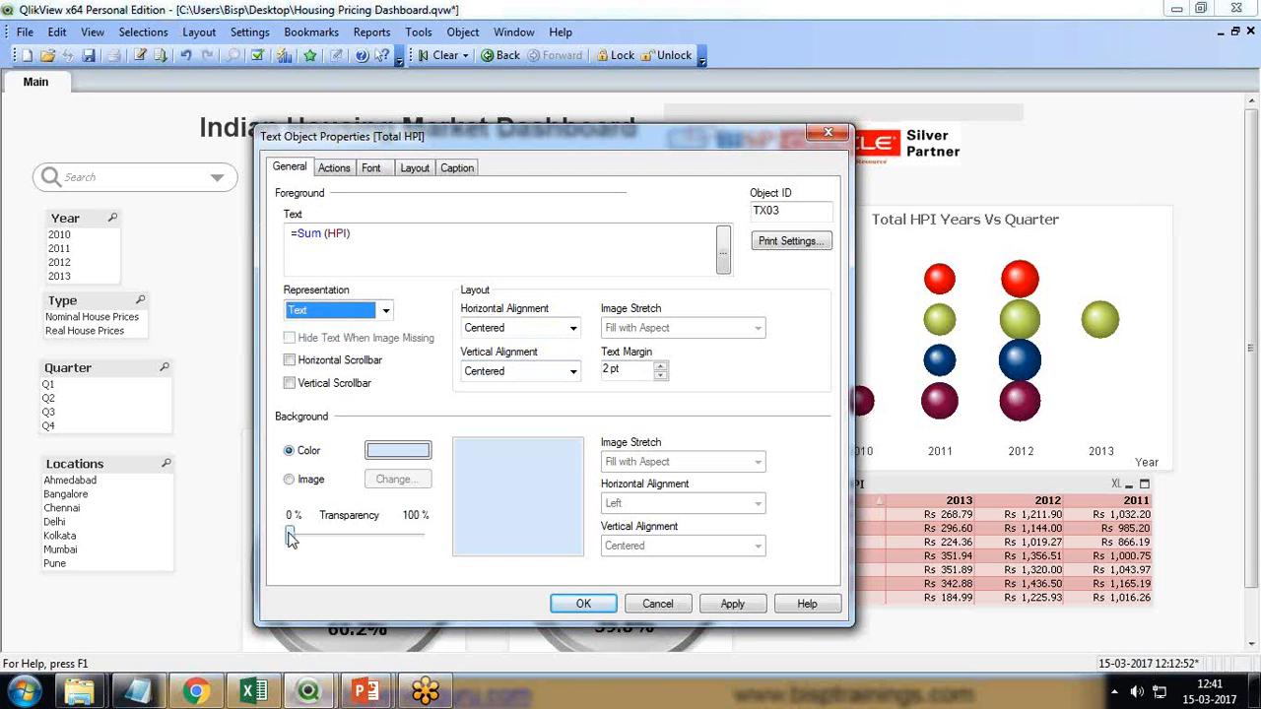
pyautogui.moveTo(290, 537); pyautogui.dragTo(335, 537)
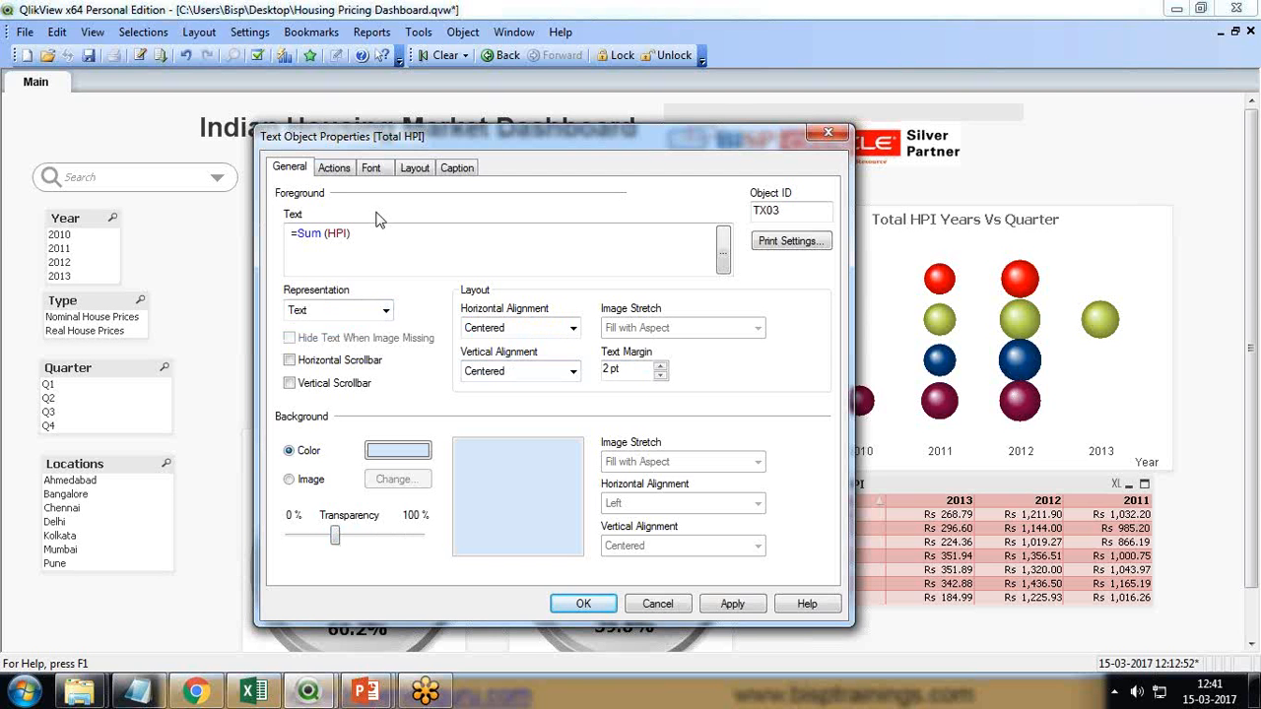
# Set the Total HPI text object's font size to 14, apply the change and accept the properties
pyautogui.click(391, 173)
pyautogui.click(456, 174)
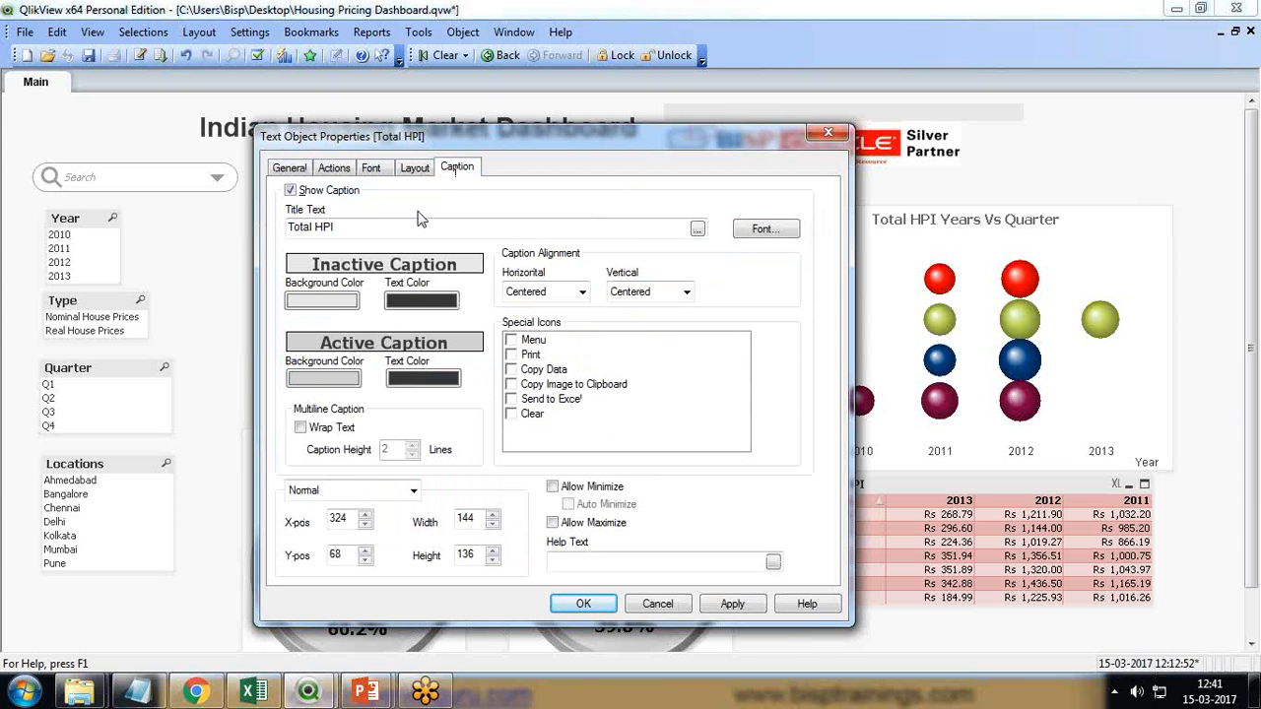
pyautogui.click(345, 169)
pyautogui.click(387, 174)
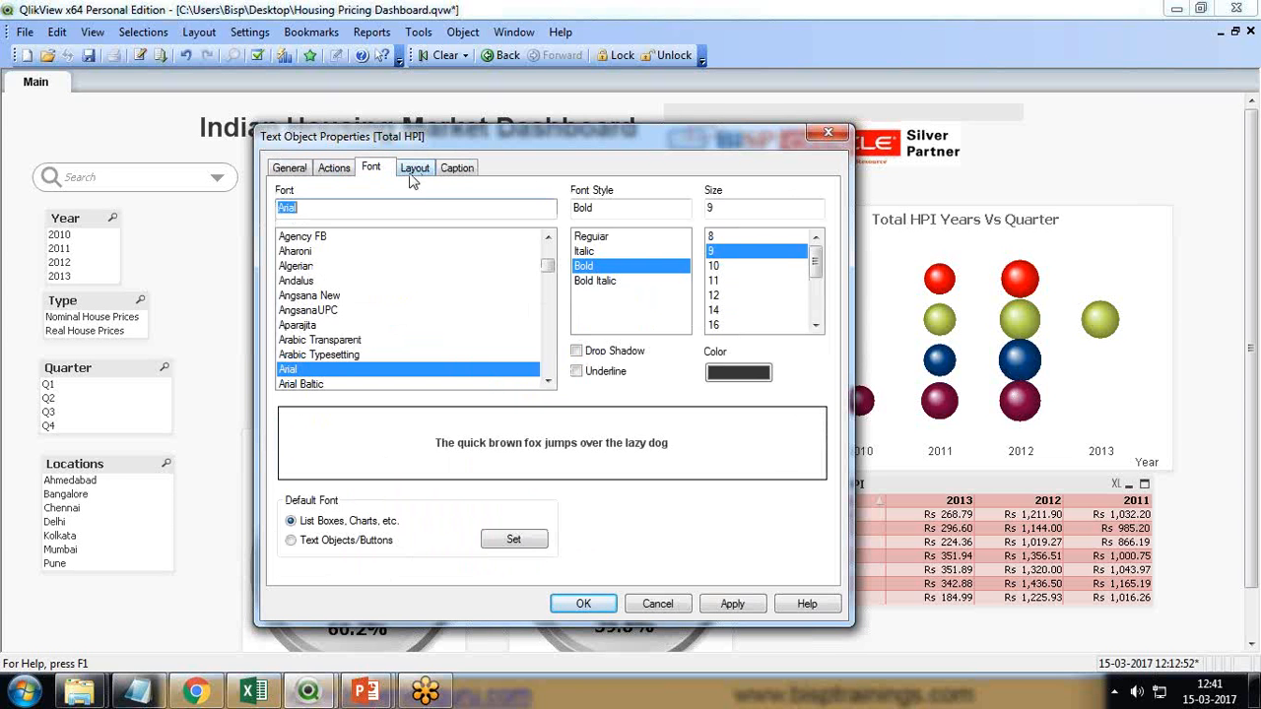
pyautogui.click(714, 295)
pyautogui.click(714, 310)
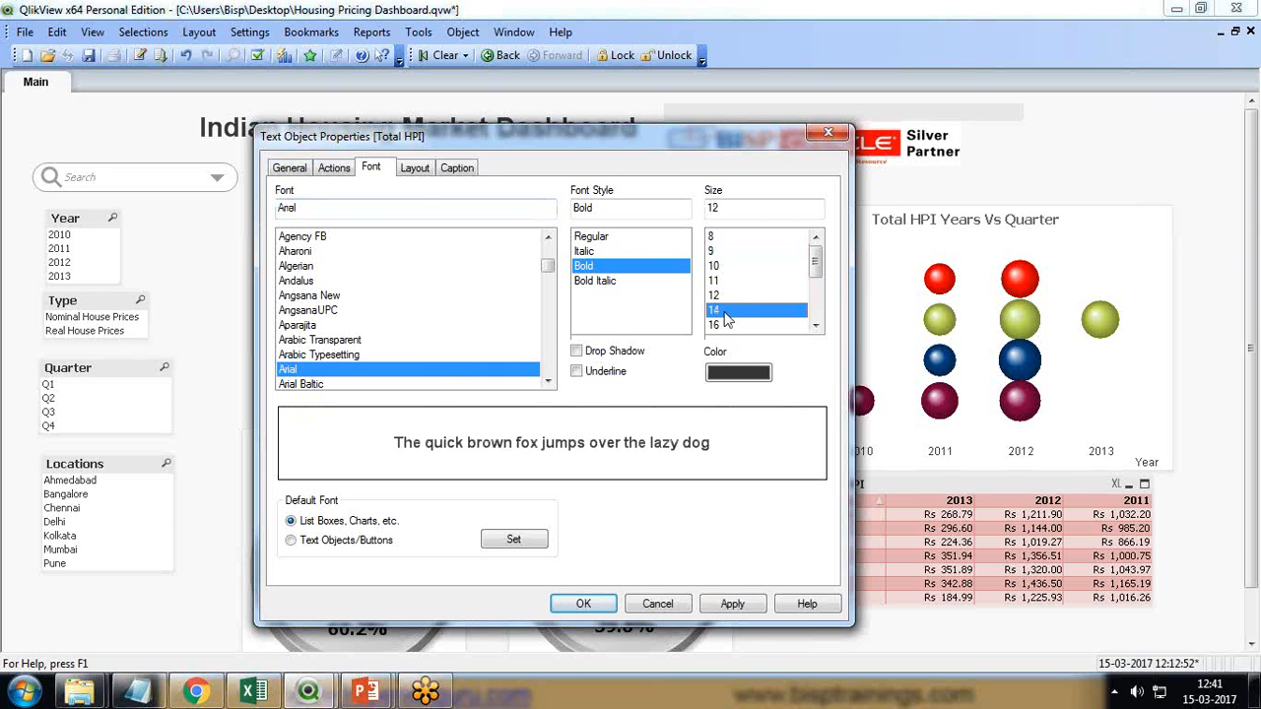
pyautogui.click(734, 603)
pyautogui.moveTo(416, 140); pyautogui.dragTo(729, 160)
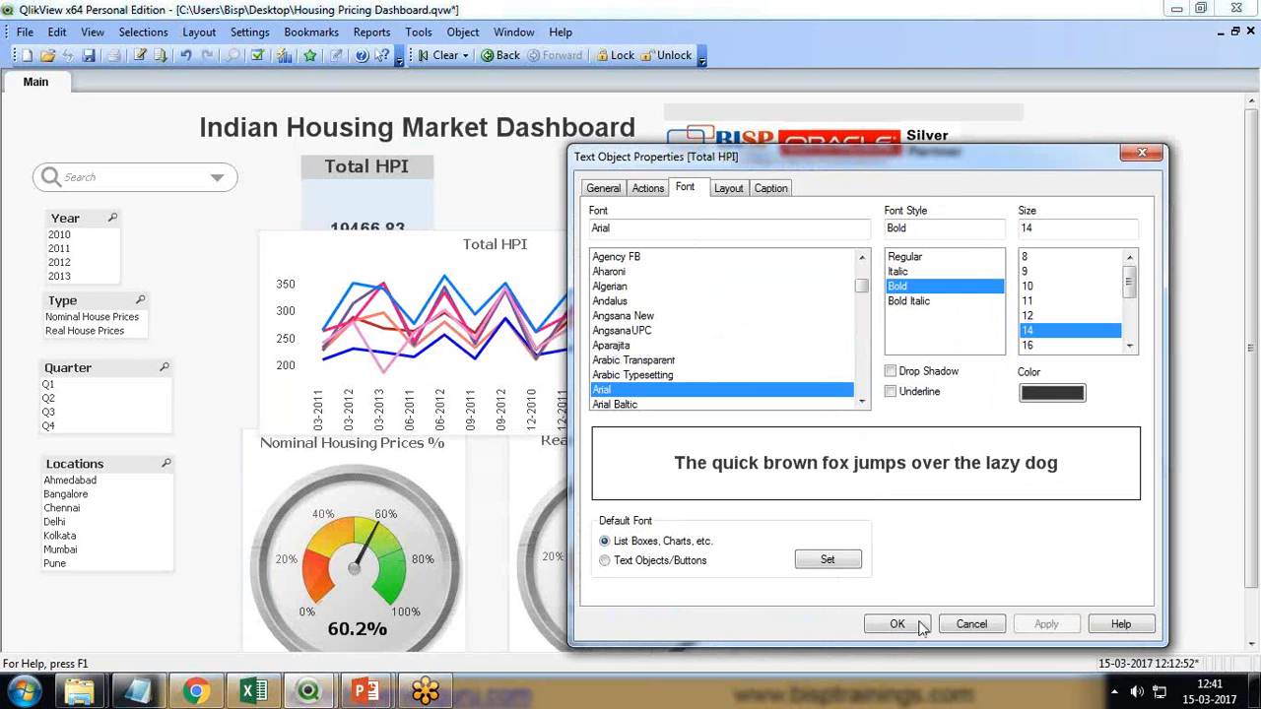
pyautogui.press('Return')
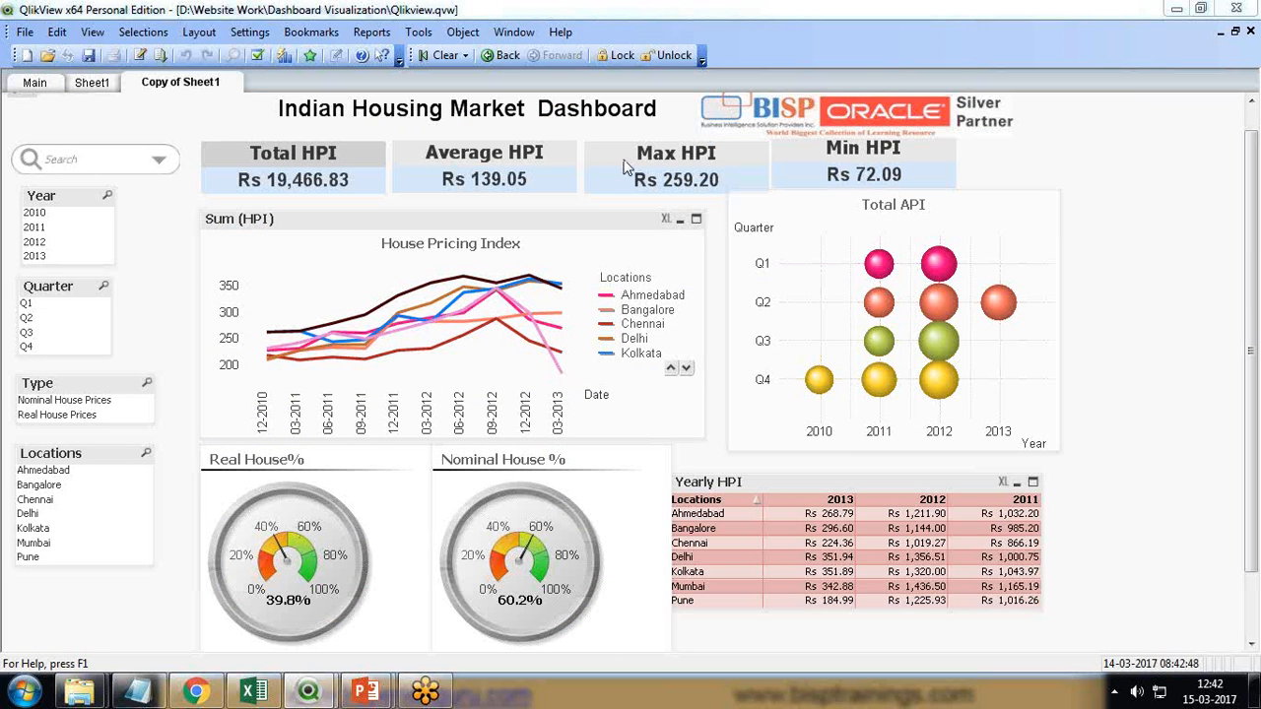
# Switch from the reference dashboard to the Housing Pricing Dashboard document and copy the Total HPI text object to the clipboard as an object
pyautogui.moveTo(307, 690)
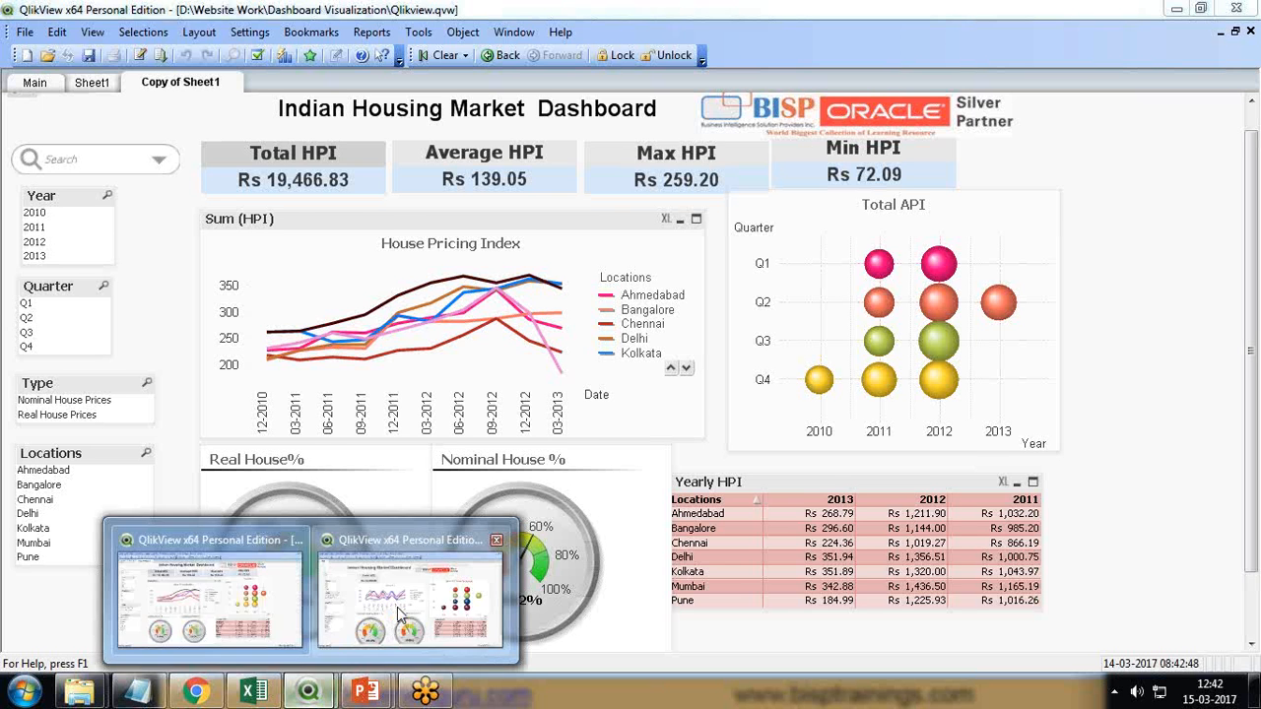
pyautogui.click(256, 605)
pyautogui.rightClick(339, 179)
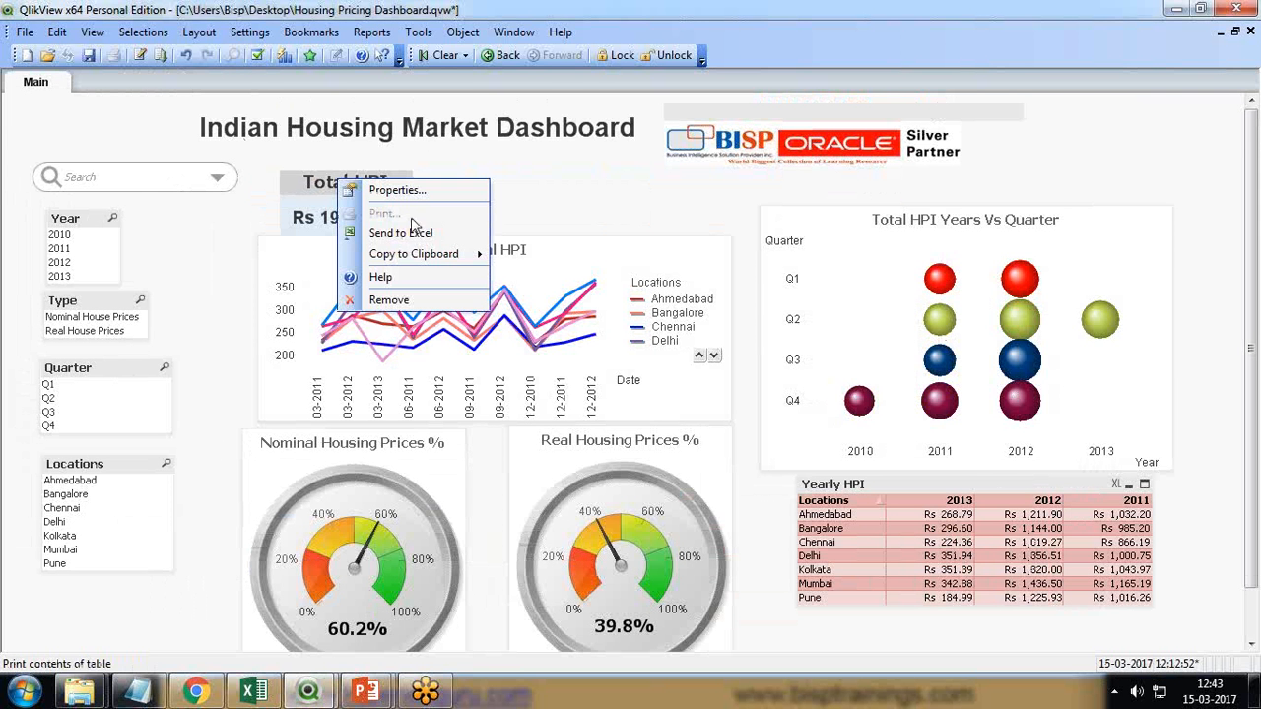
pyautogui.moveTo(482, 258)
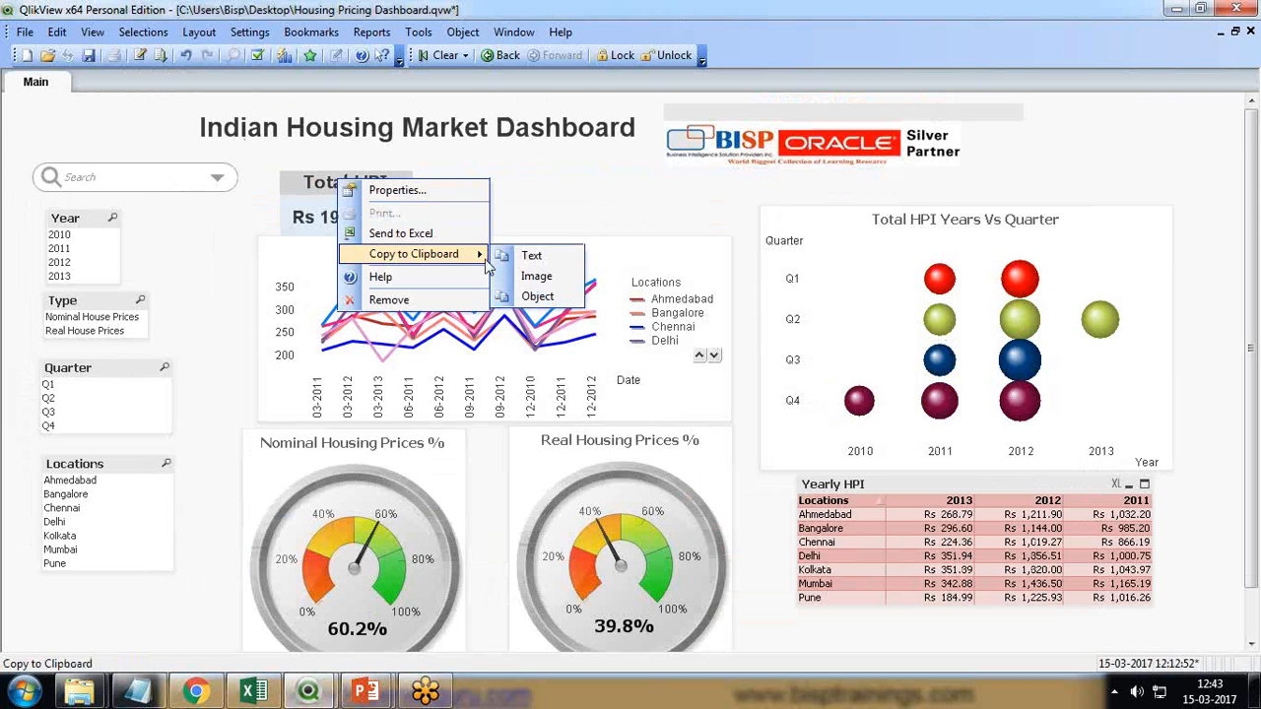
pyautogui.click(550, 295)
# Paste copies of the Total HPI text object onto the sheet and arrange three of them in a row beside the original
pyautogui.rightClick(471, 179)
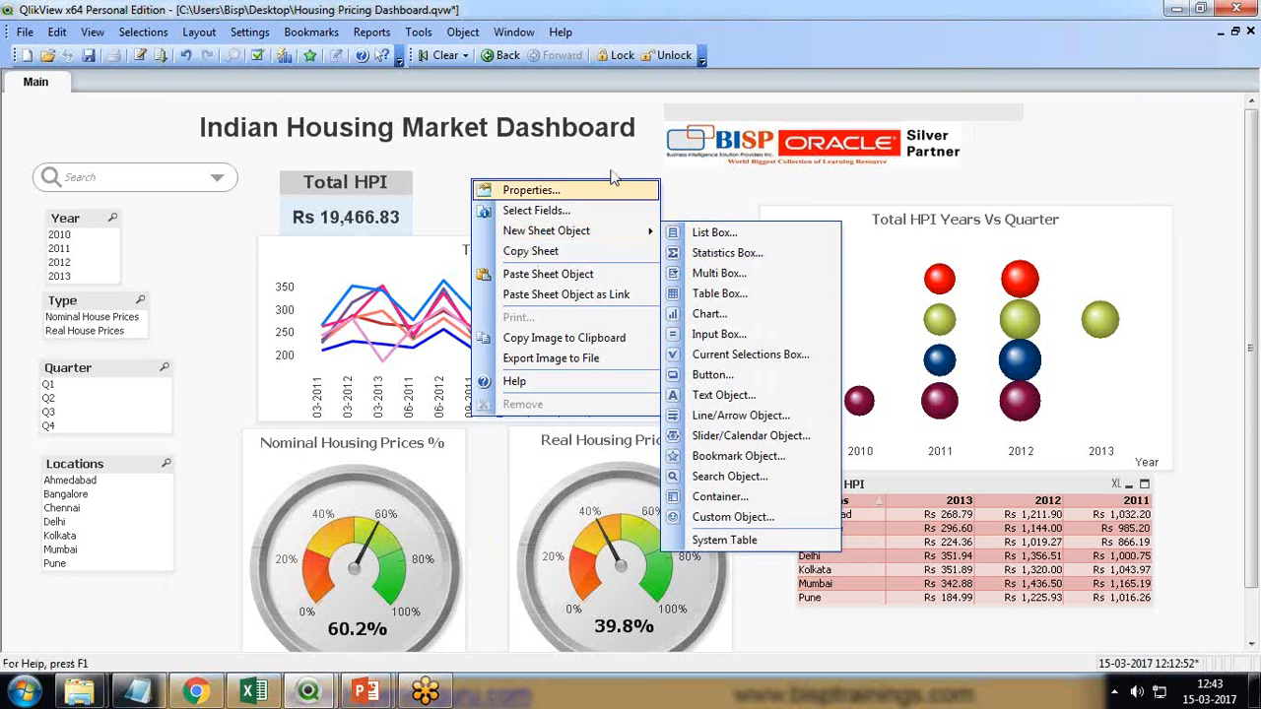
pyautogui.click(558, 275)
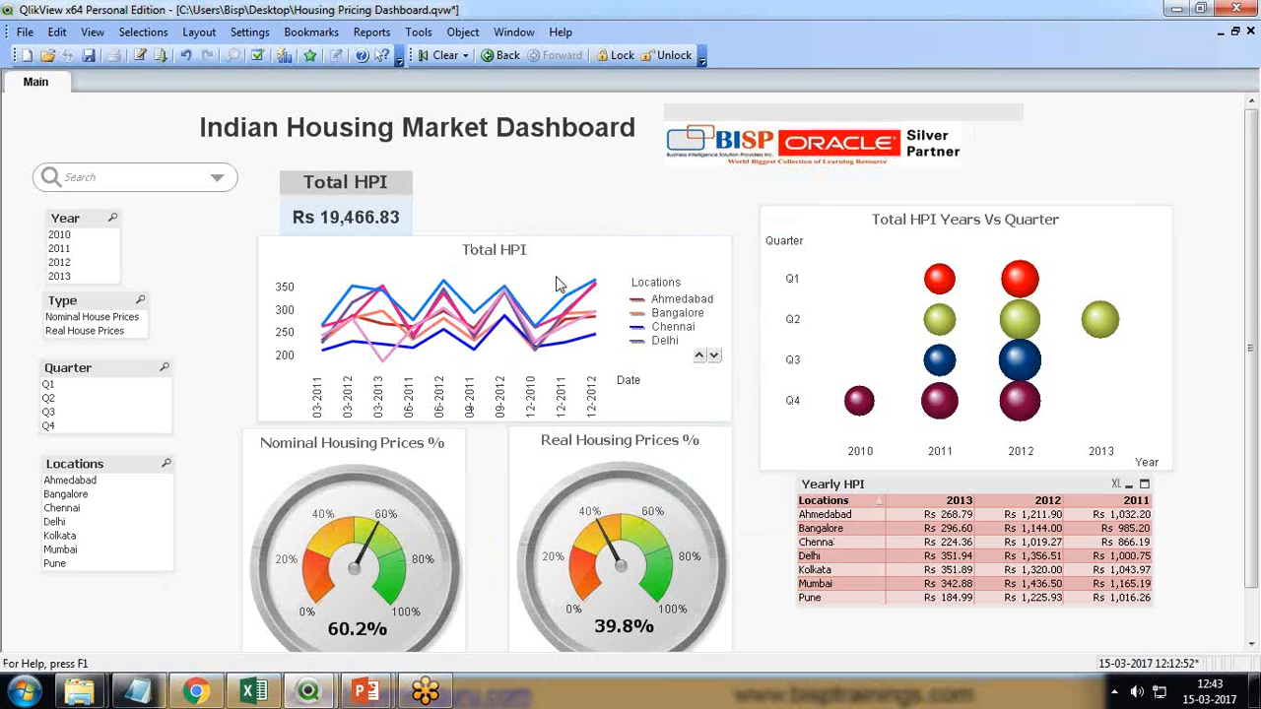
pyautogui.click(346, 183)
pyautogui.moveTo(336, 187); pyautogui.dragTo(736, 182)
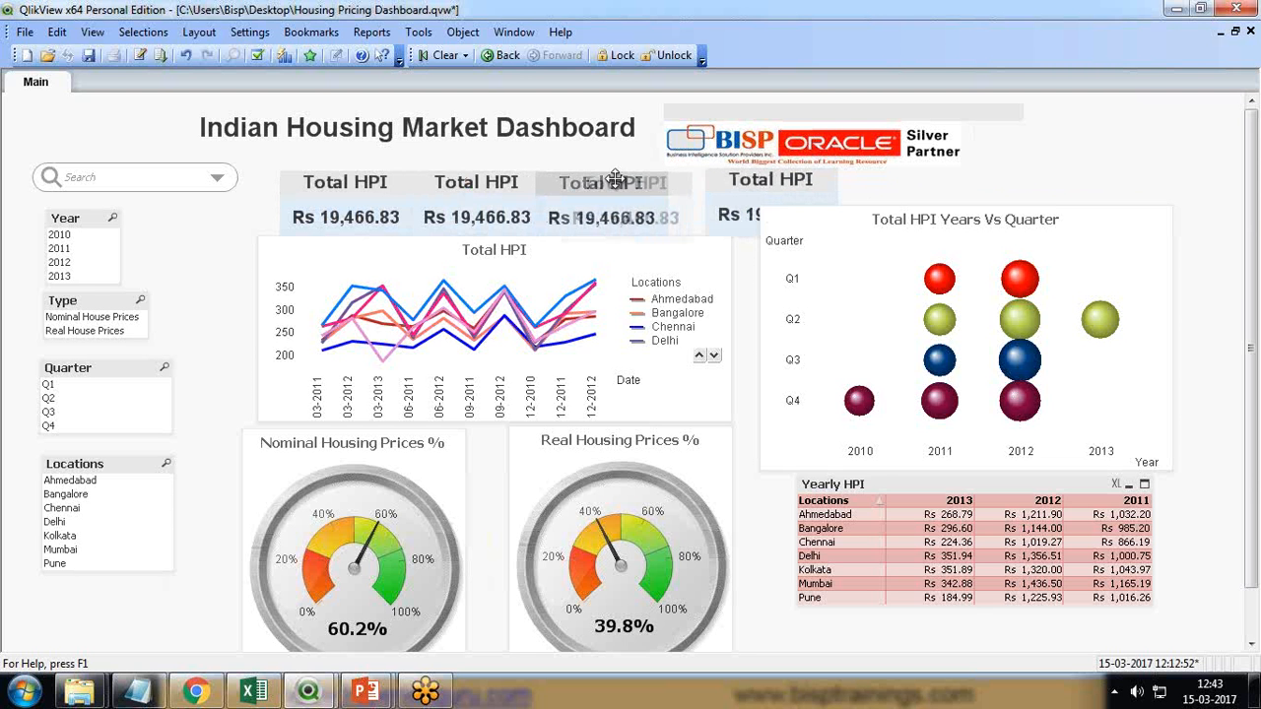
pyautogui.moveTo(630, 183); pyautogui.dragTo(662, 184)
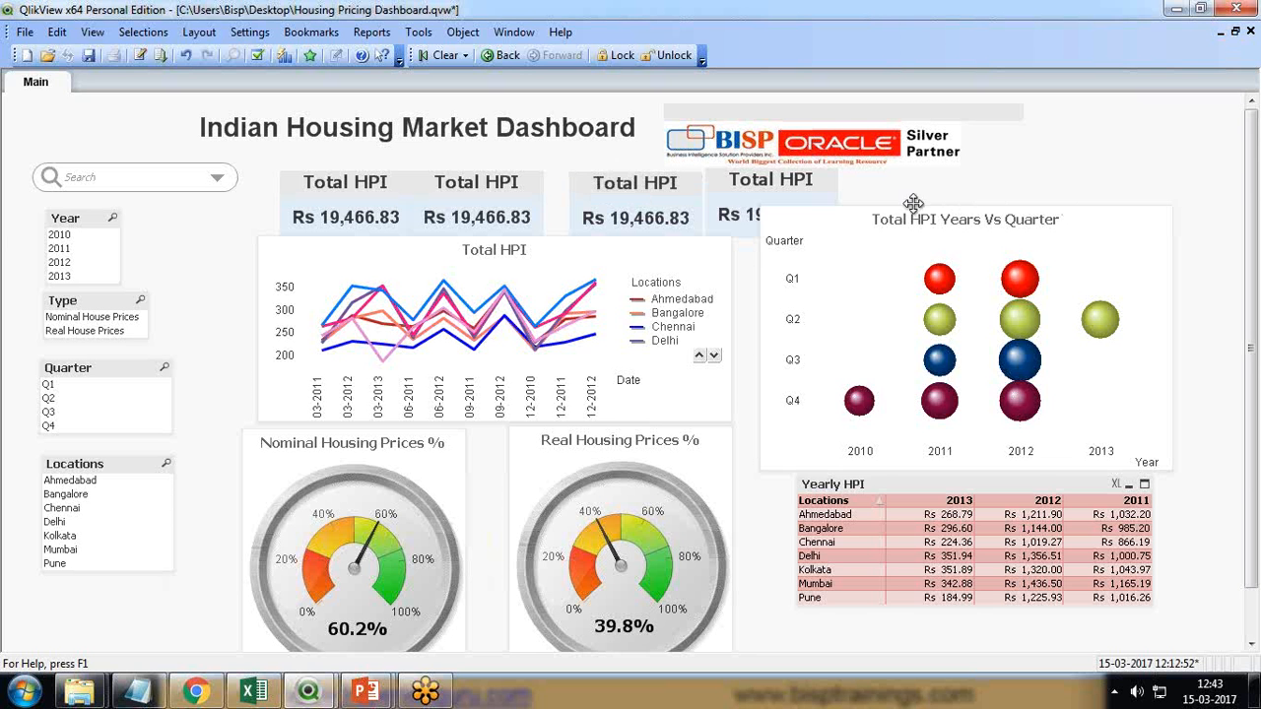
# Move the Yearly HPI table and the Total HPI Years Vs Quarter chart down, and space out the last two text object copies
pyautogui.moveTo(912, 204)
pyautogui.mouseDown()
pyautogui.moveTo(909, 226)
pyautogui.moveTo(891, 204)
pyautogui.mouseUp()
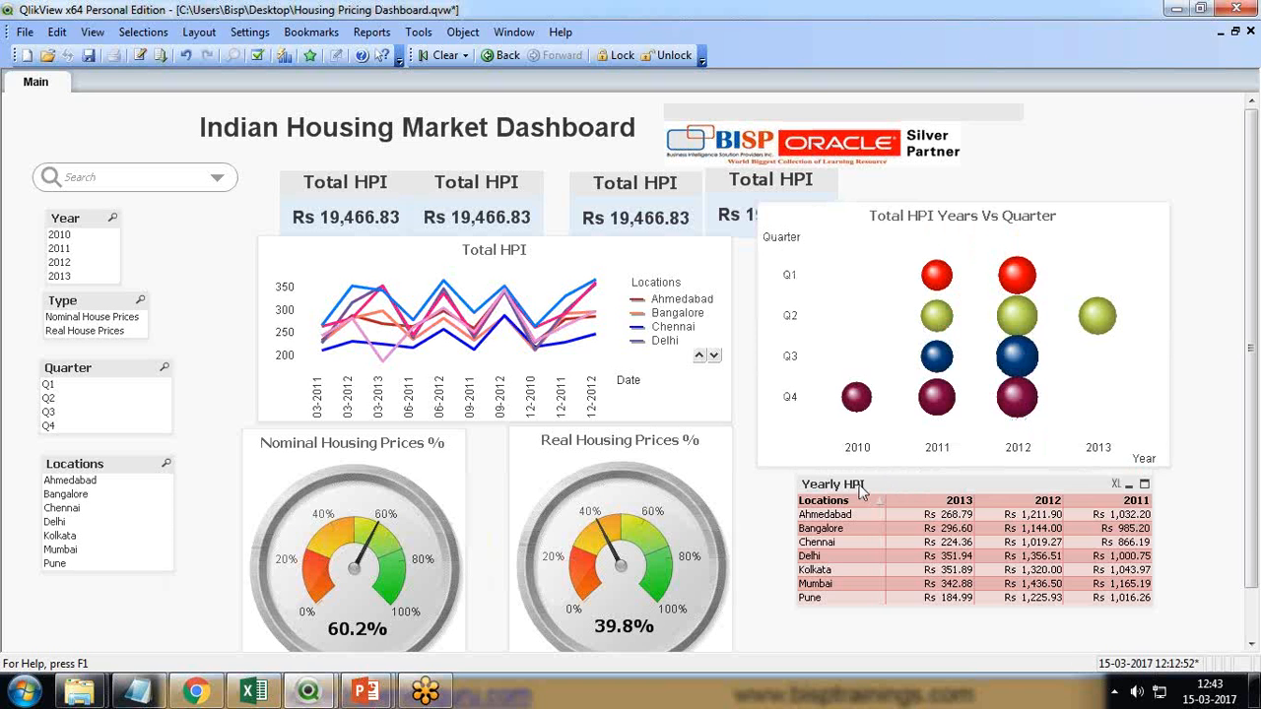
pyautogui.moveTo(859, 491); pyautogui.dragTo(859, 518)
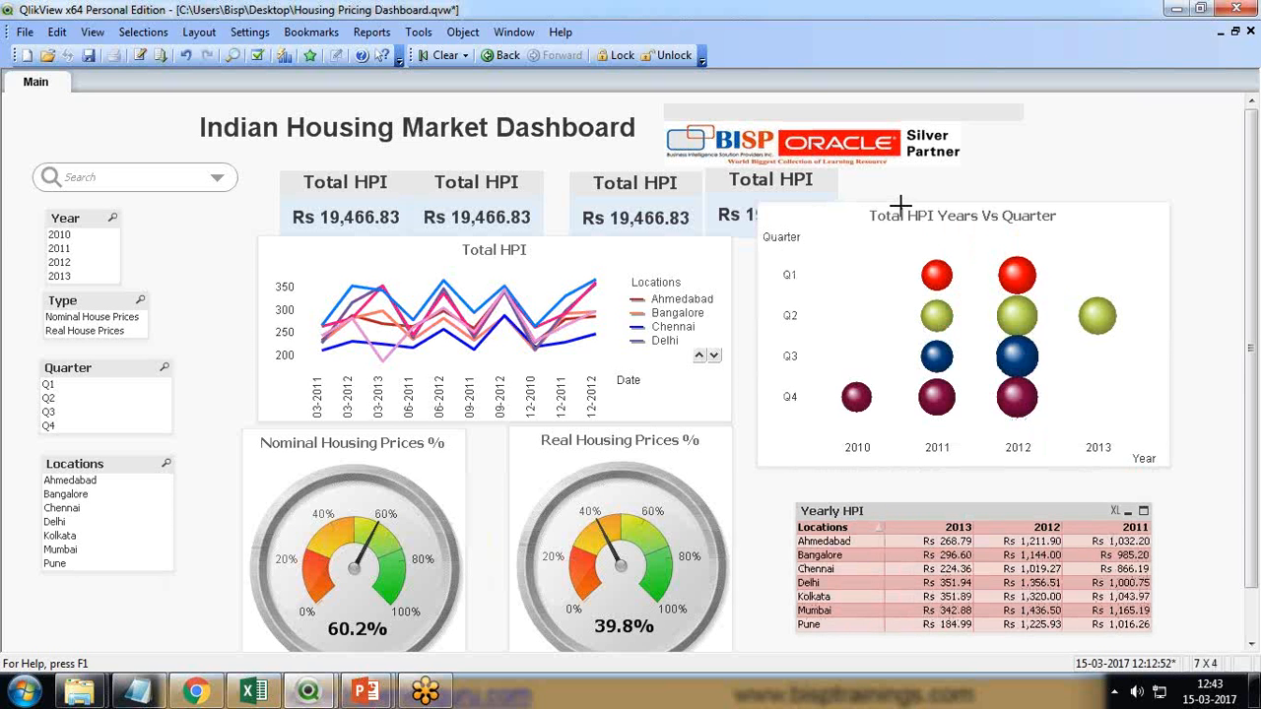
pyautogui.moveTo(900, 204); pyautogui.dragTo(899, 235)
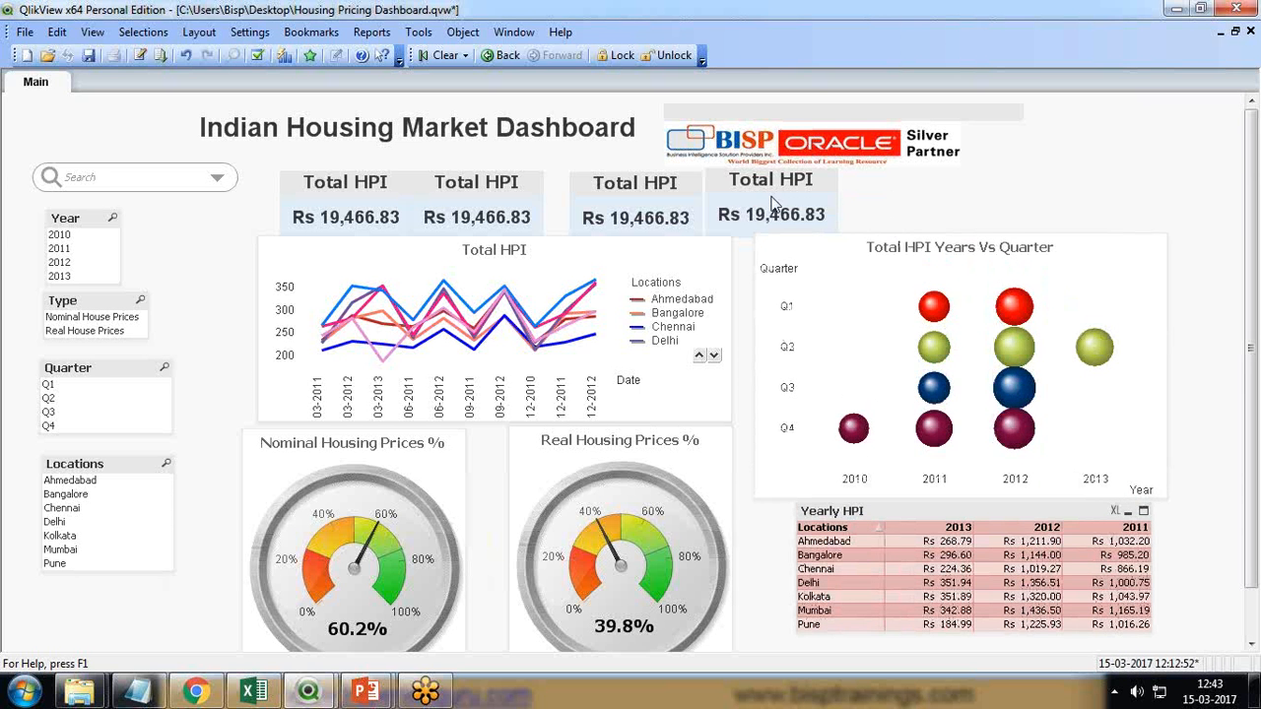
pyautogui.moveTo(771, 187); pyautogui.dragTo(837, 186)
pyautogui.moveTo(653, 186); pyautogui.dragTo(678, 186)
# Replace sum with Avg in the text expression of the second Total HPI text object in the row
pyautogui.click(468, 179)
pyautogui.rightClick(469, 179)
pyautogui.click(522, 185)
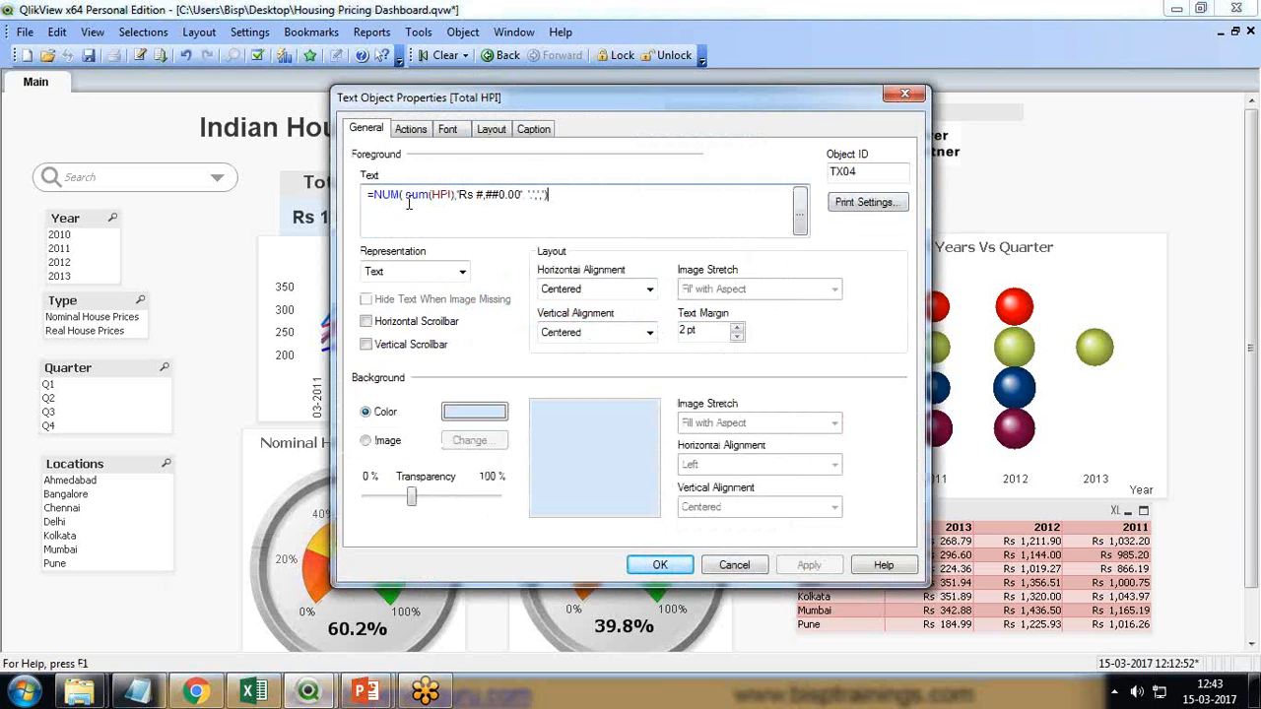
pyautogui.moveTo(404, 194); pyautogui.dragTo(417, 194)
pyautogui.write('Avg')
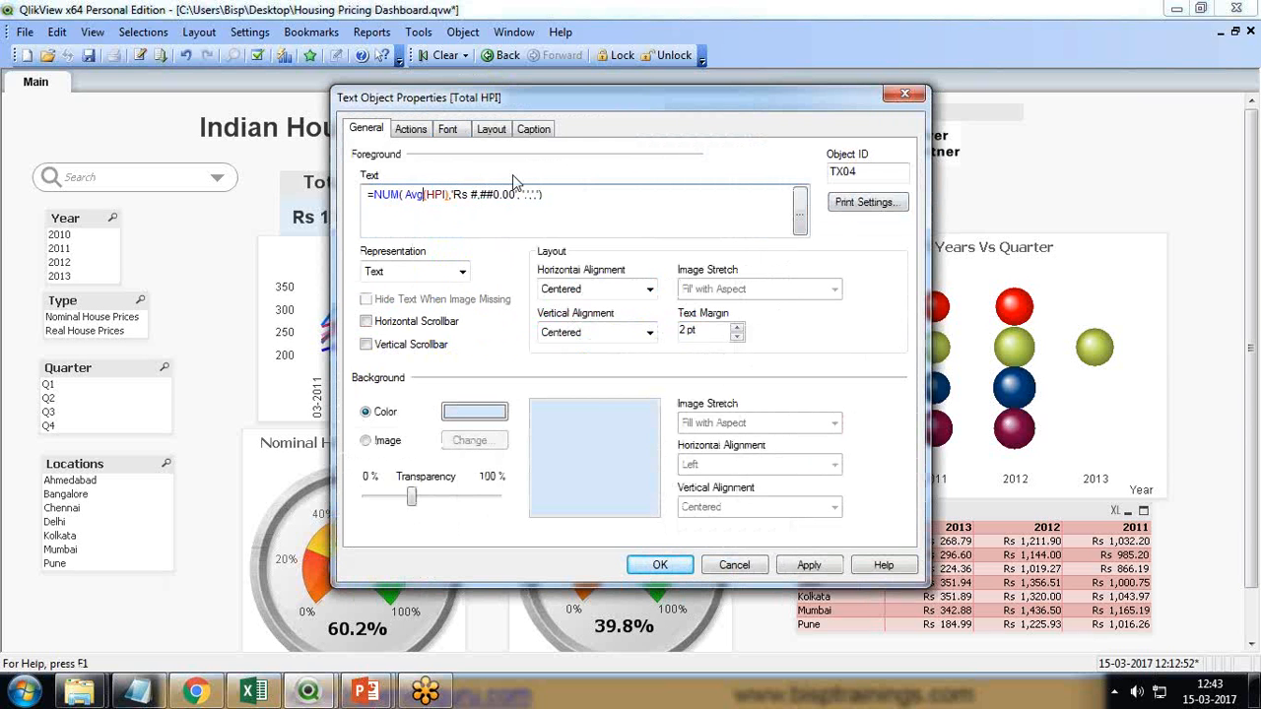
# Change the second text object's caption title to Average HPI, then apply and accept the properties
pyautogui.click(533, 130)
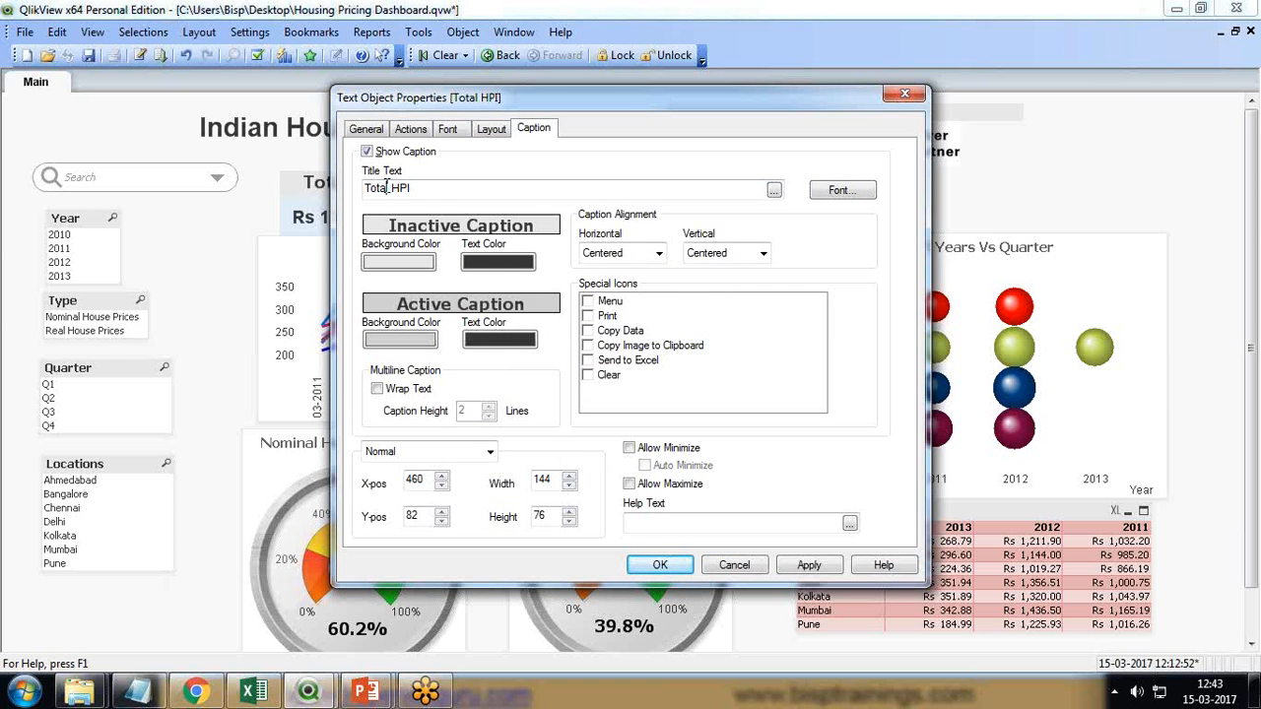
pyautogui.doubleClick(386, 187)
pyautogui.write('Aver')
pyautogui.write('age')
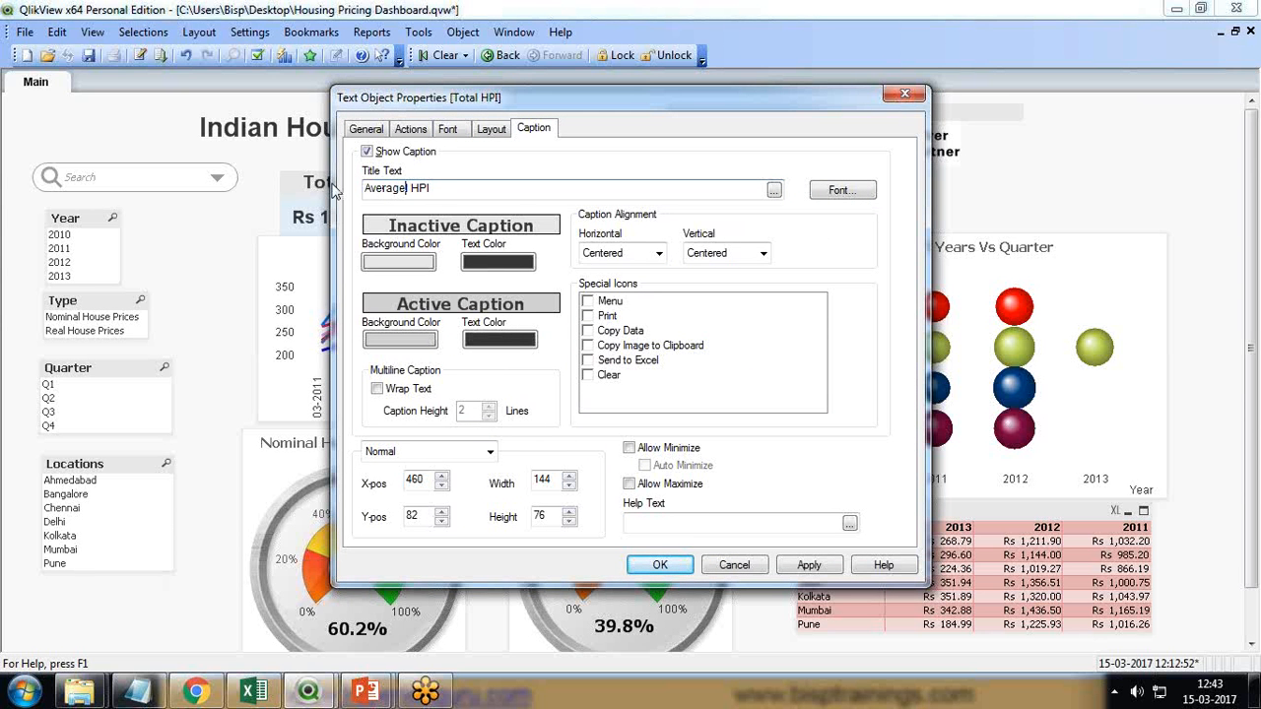
pyautogui.click(793, 569)
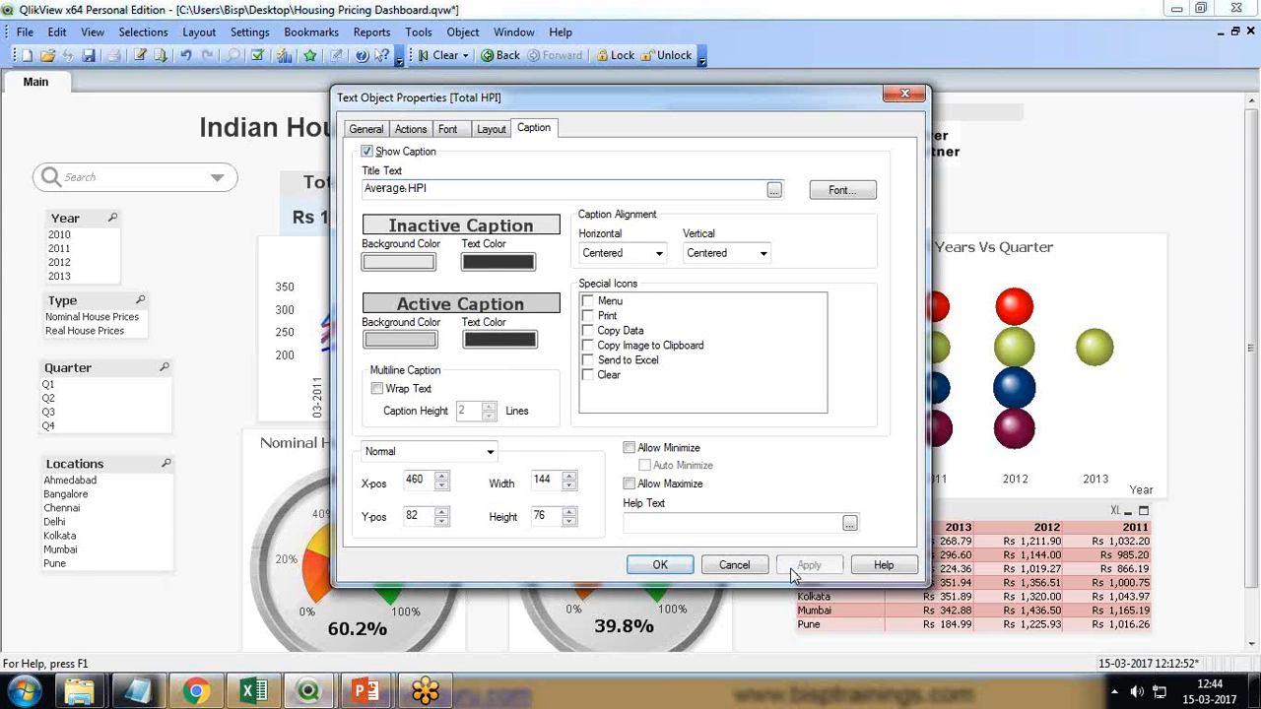
pyautogui.click(650, 559)
# Replace sum with Max in the text expression of the third Total HPI text object in the row
pyautogui.rightClick(640, 185)
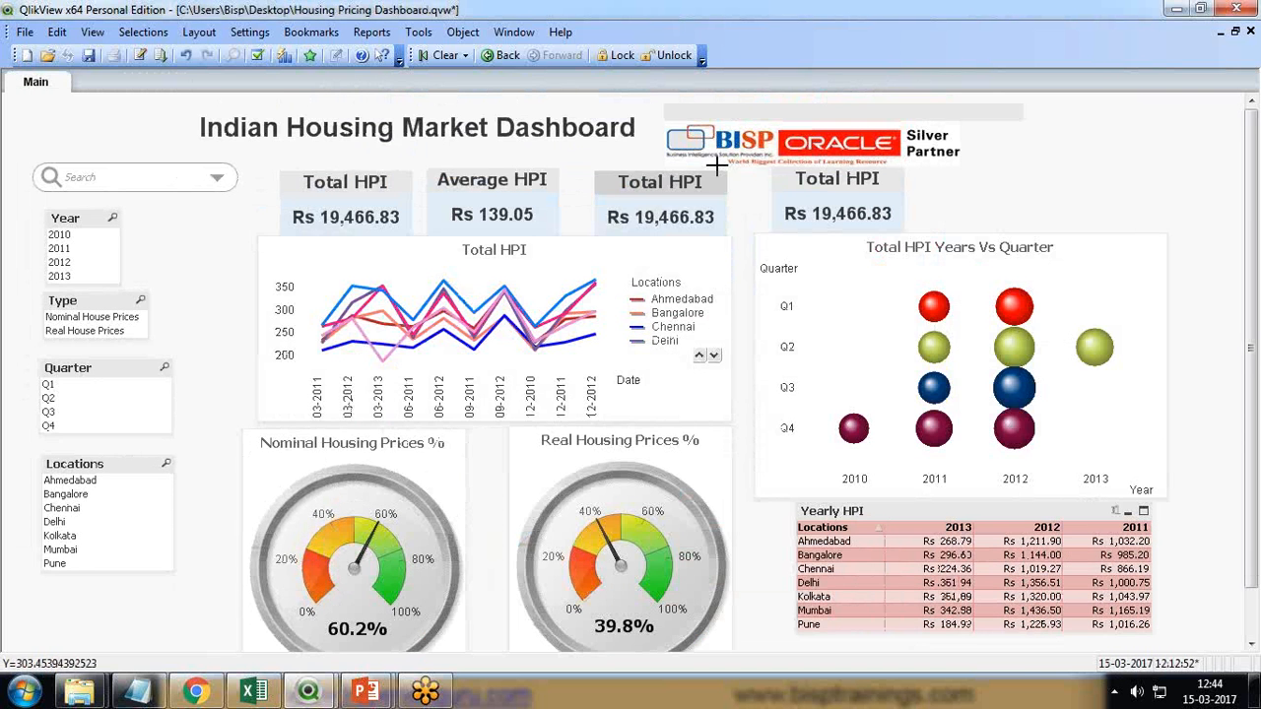
pyautogui.rightClick(638, 189)
pyautogui.click(684, 194)
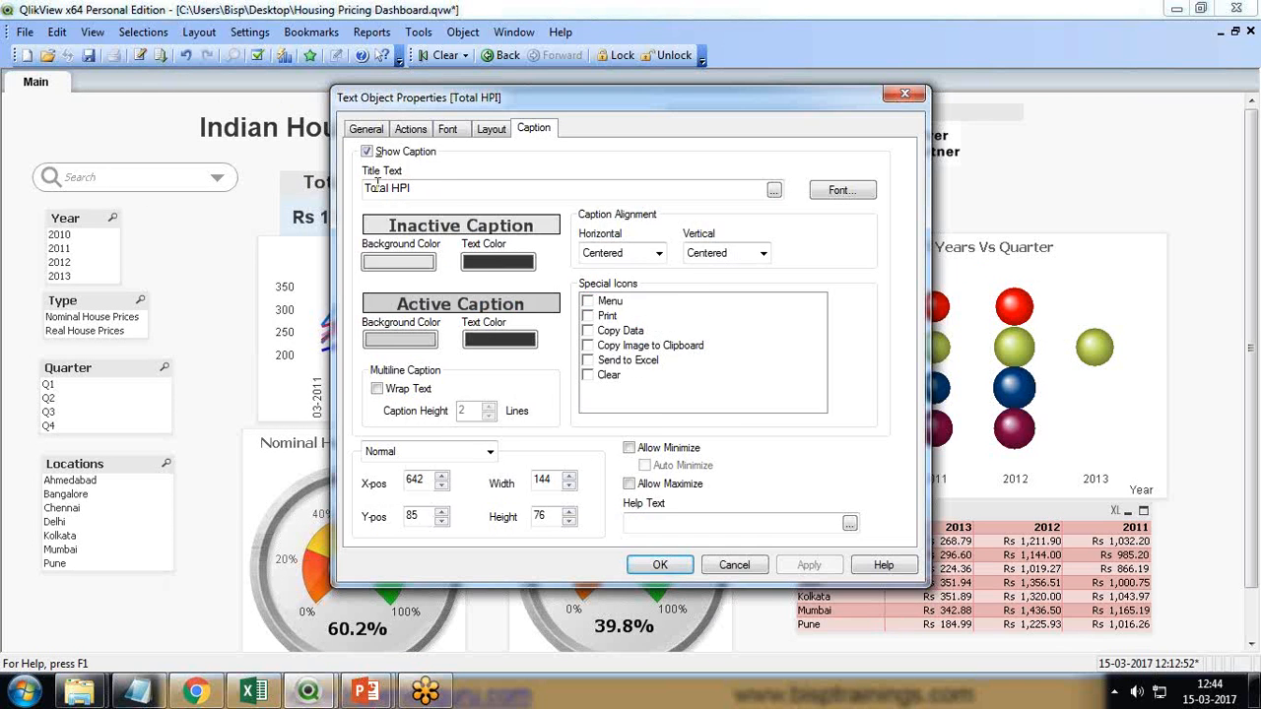
pyautogui.click(364, 129)
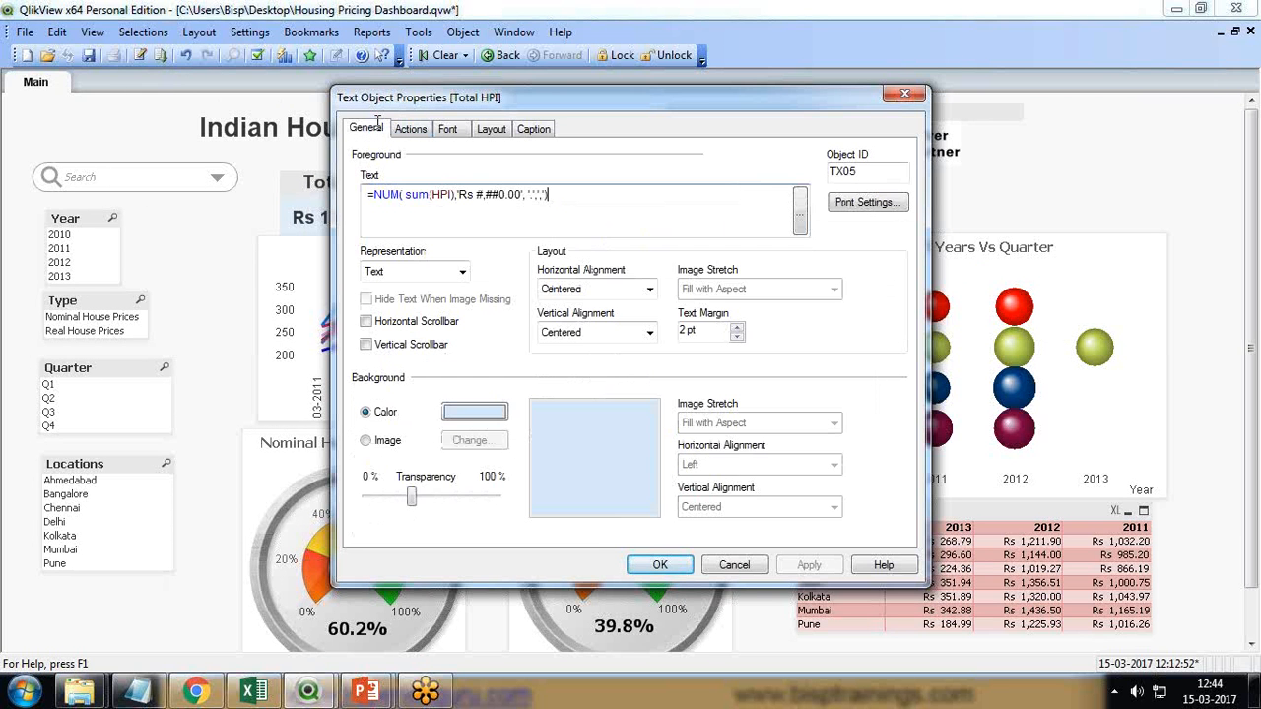
pyautogui.click(440, 194)
pyautogui.press('BackSpace')
pyautogui.press('BackSpace')
pyautogui.press('BackSpace')
pyautogui.write('ma')
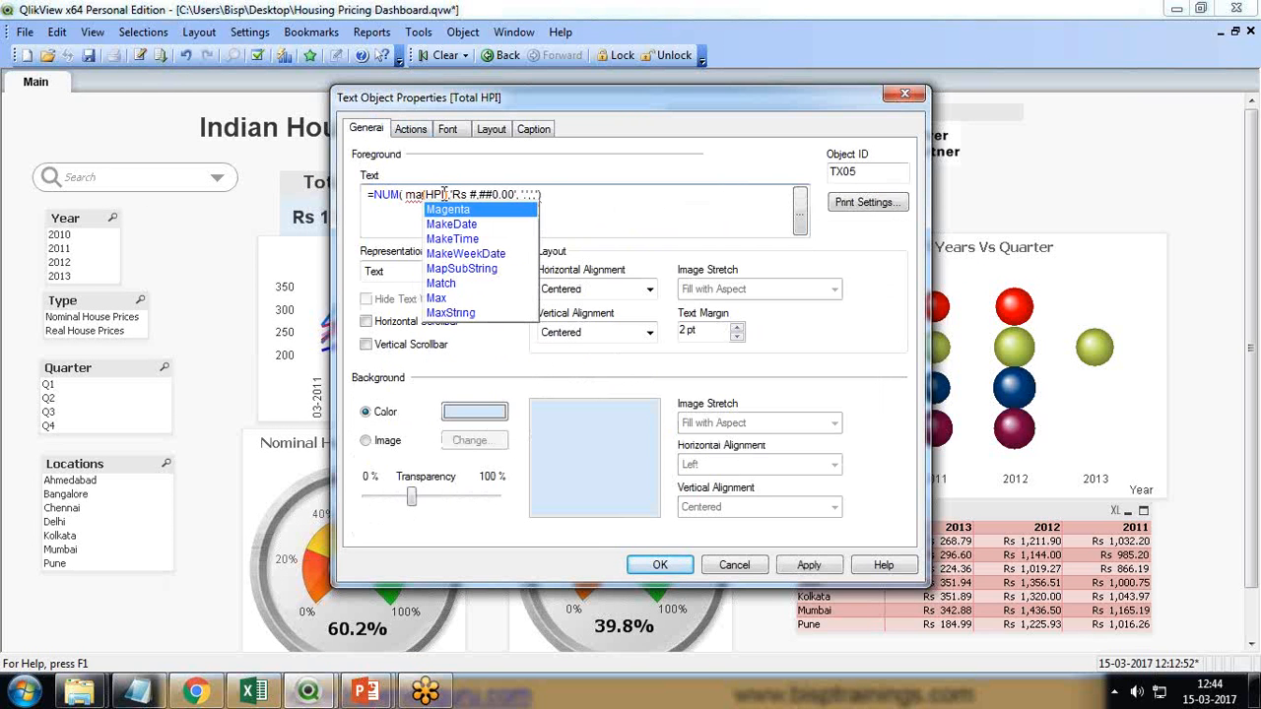
pyautogui.doubleClick(440, 298)
# Change the third text object's caption title to Max HPI and accept the properties
pyautogui.click(535, 130)
pyautogui.doubleClick(380, 188)
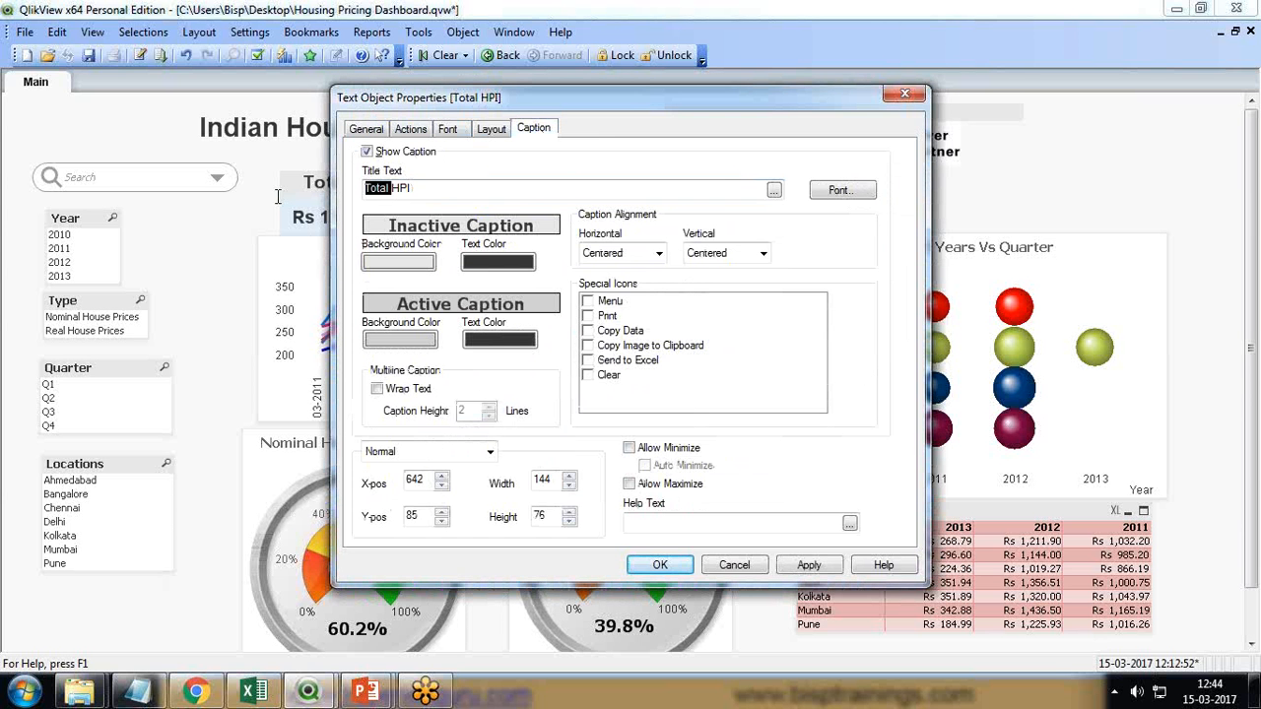
pyautogui.write('Max')
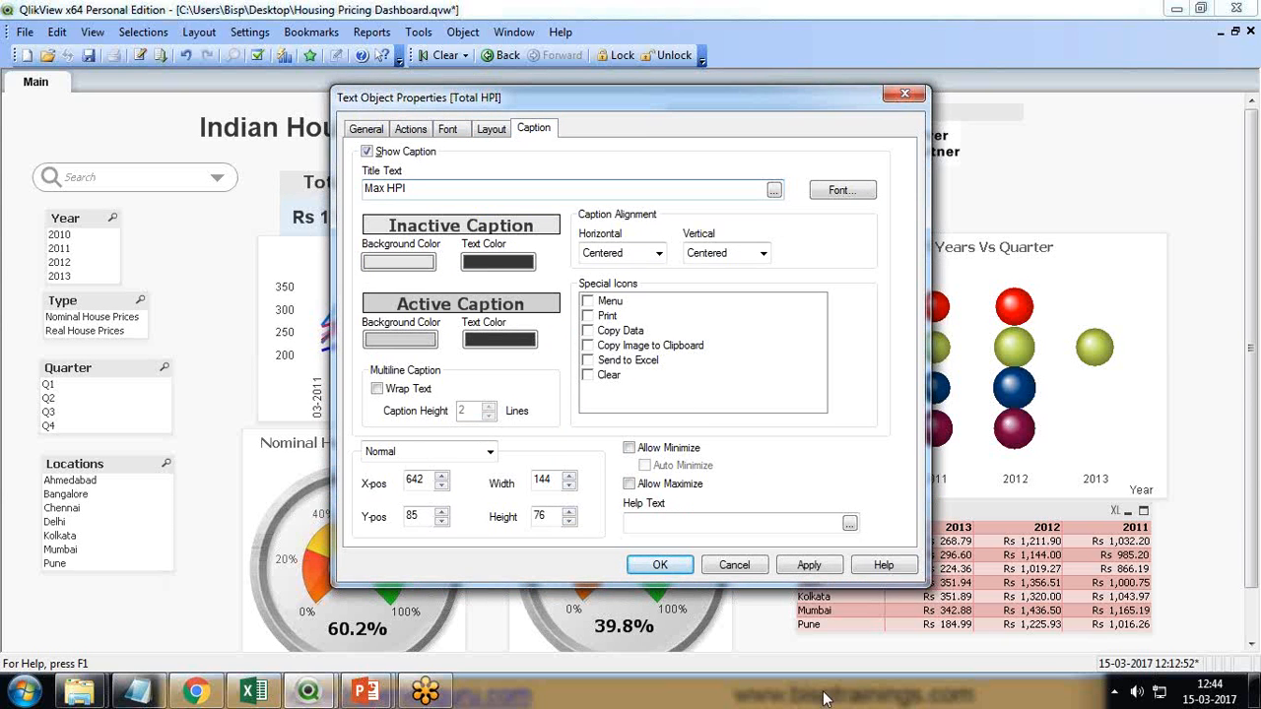
pyautogui.click(660, 564)
# Replace sum with Min in the text expression of the fourth Total HPI text object in the row
pyautogui.rightClick(808, 183)
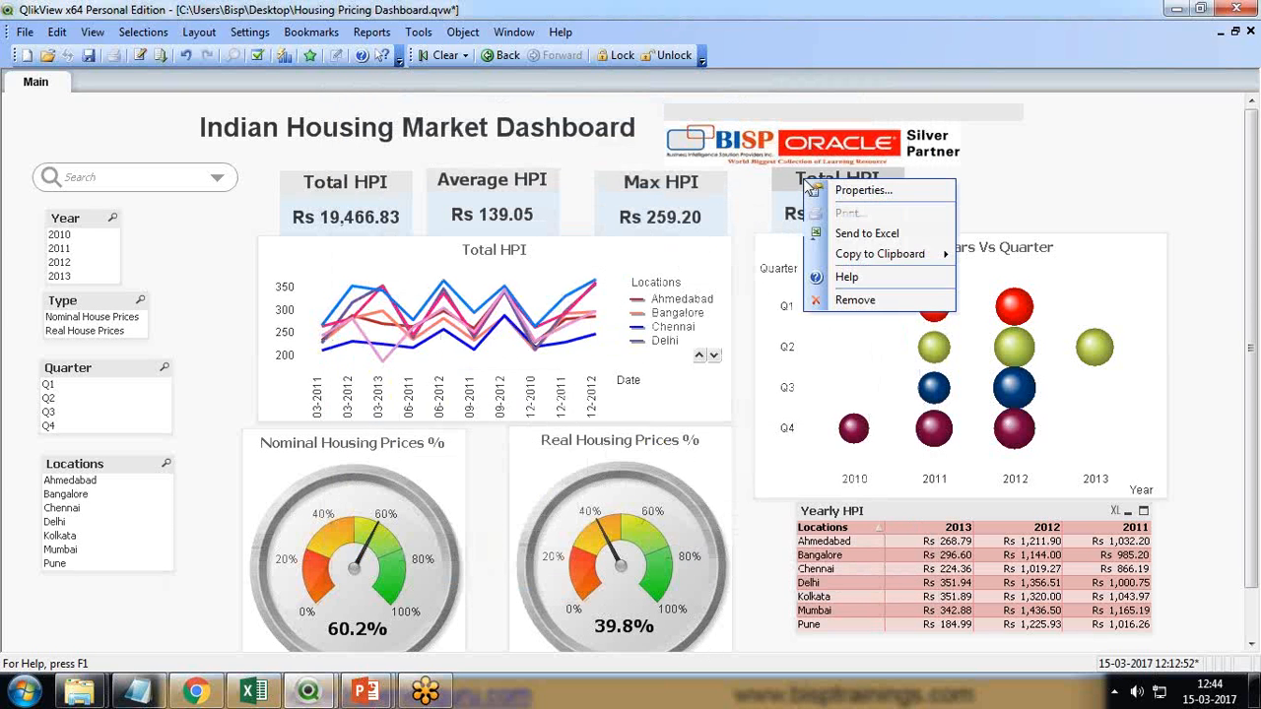
pyautogui.click(841, 194)
pyautogui.click(367, 129)
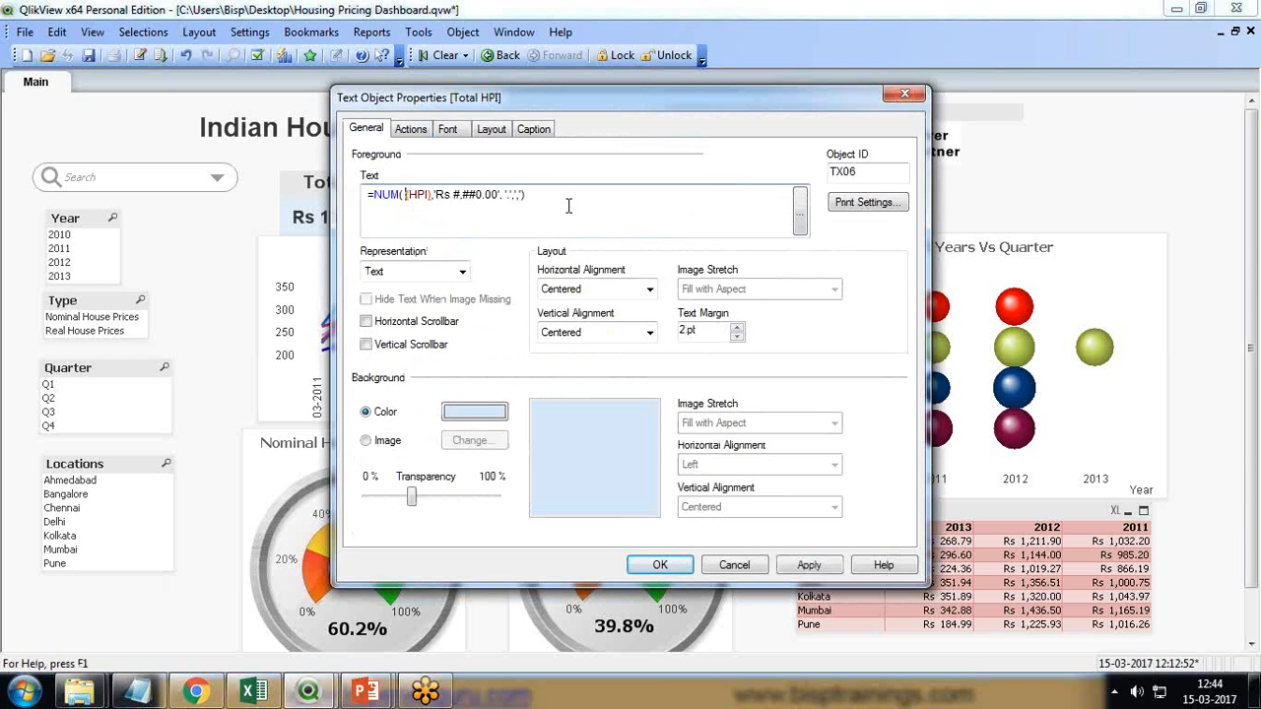
pyautogui.write('Mi')
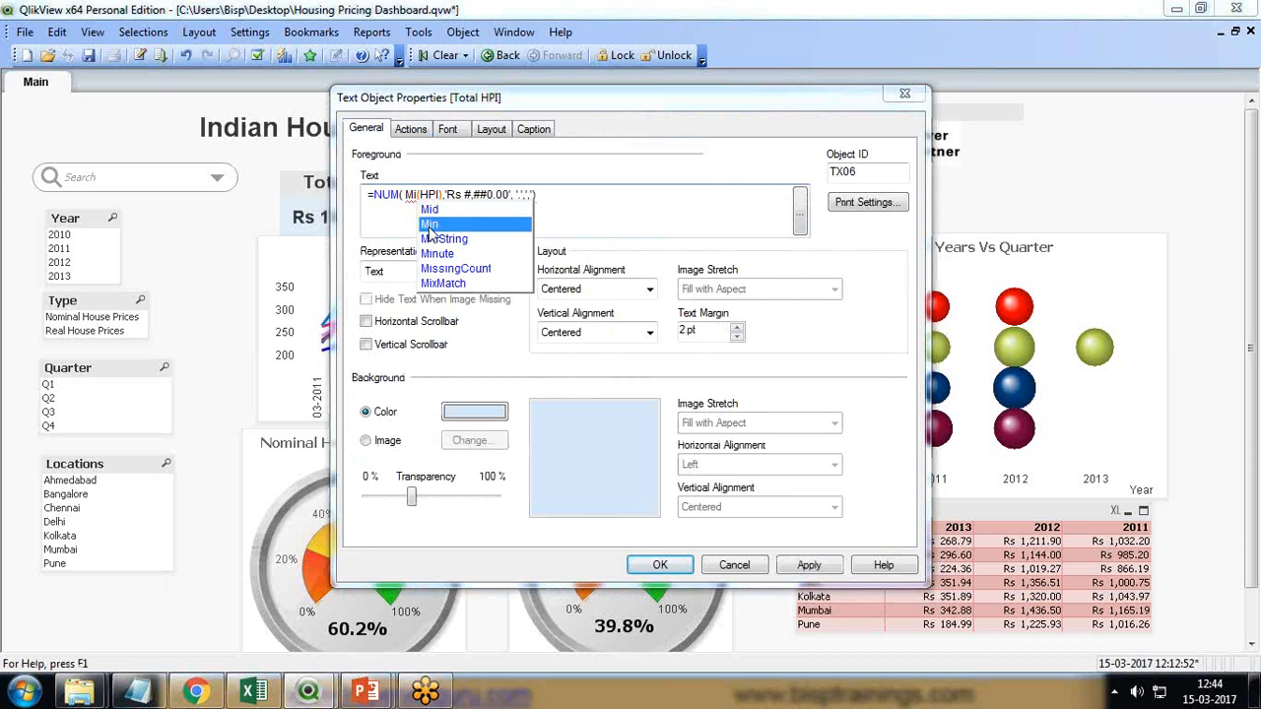
pyautogui.click(428, 225)
# Change the fourth text object's caption title to Min HPI, then apply and accept the properties
pyautogui.click(533, 129)
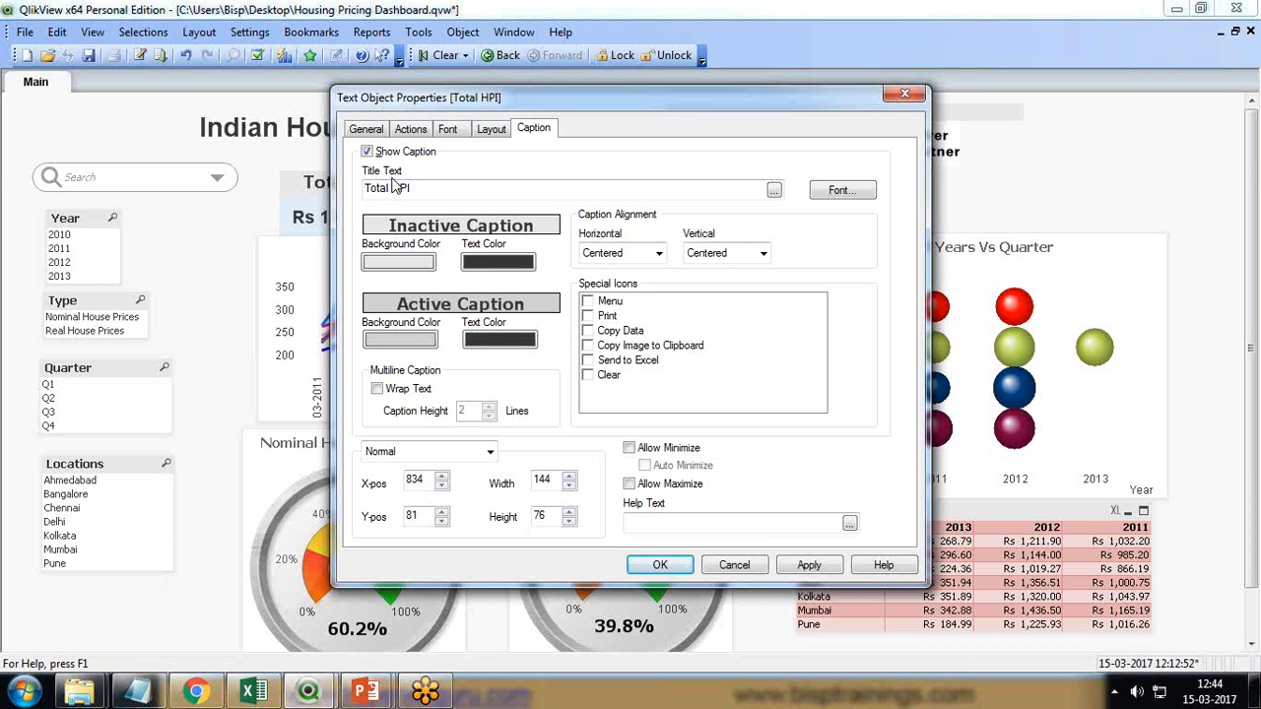
pyautogui.moveTo(390, 188); pyautogui.dragTo(331, 196)
pyautogui.write('Min')
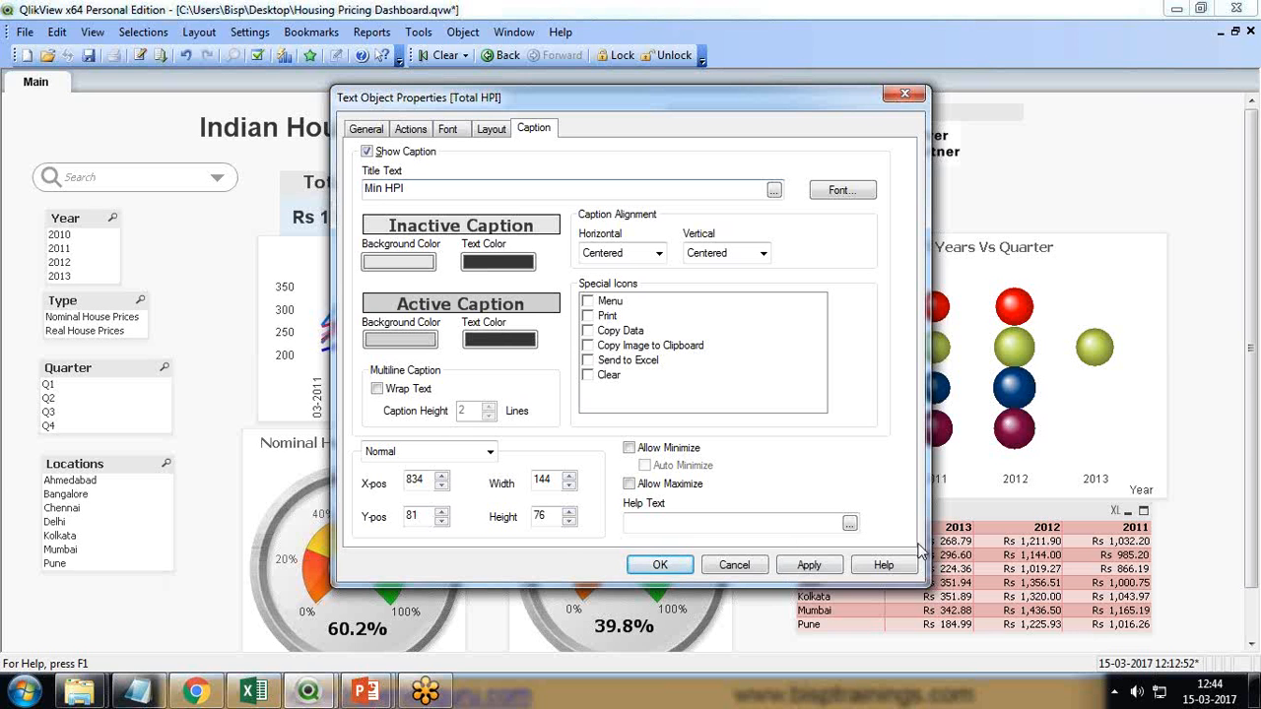
pyautogui.click(809, 564)
pyautogui.click(660, 565)
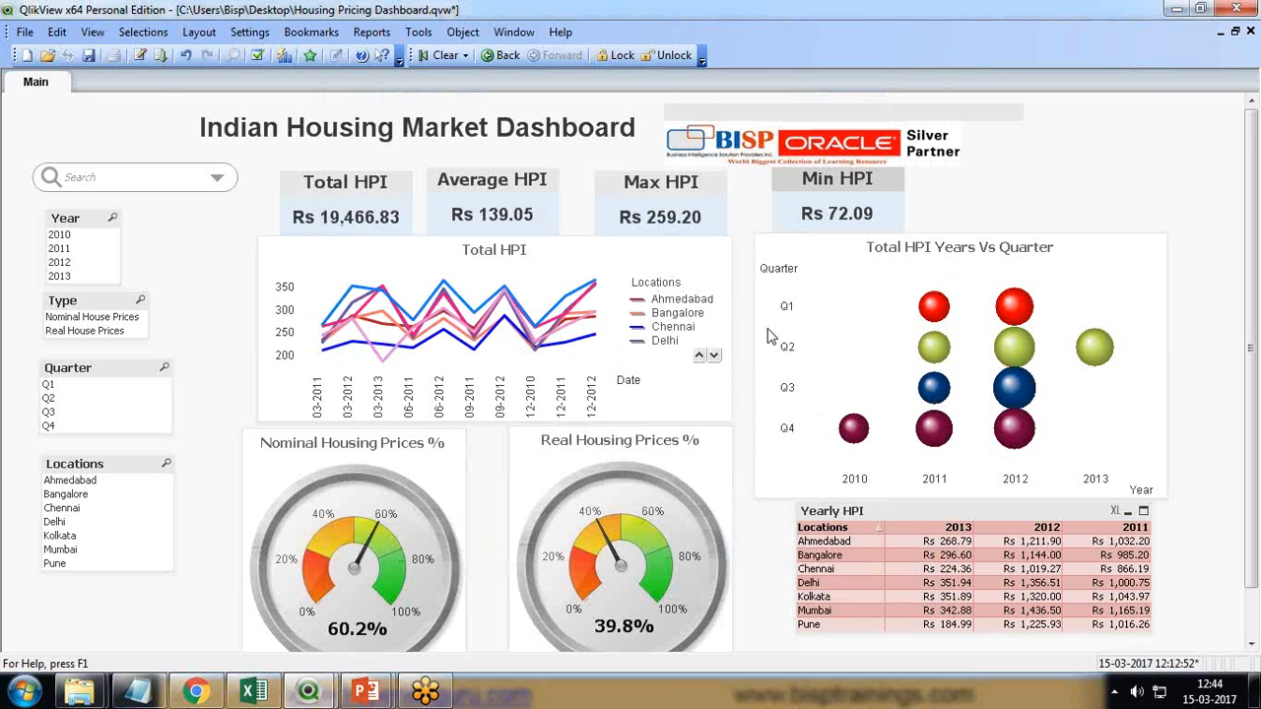
# Close up the Max HPI and Min HPI boxes, and shift the Total HPI Years Vs Quarter chart and Yearly HPI table slightly left and up
pyautogui.moveTo(789, 179); pyautogui.dragTo(731, 185)
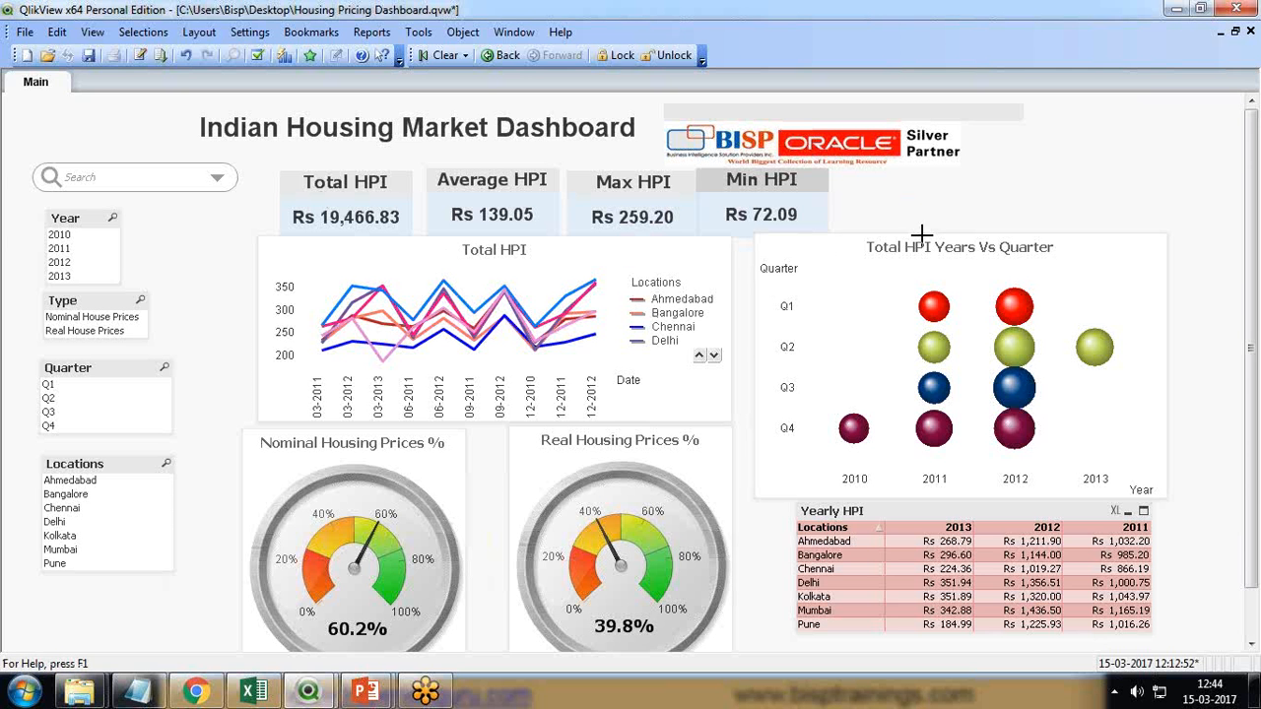
pyautogui.moveTo(916, 236); pyautogui.dragTo(876, 228)
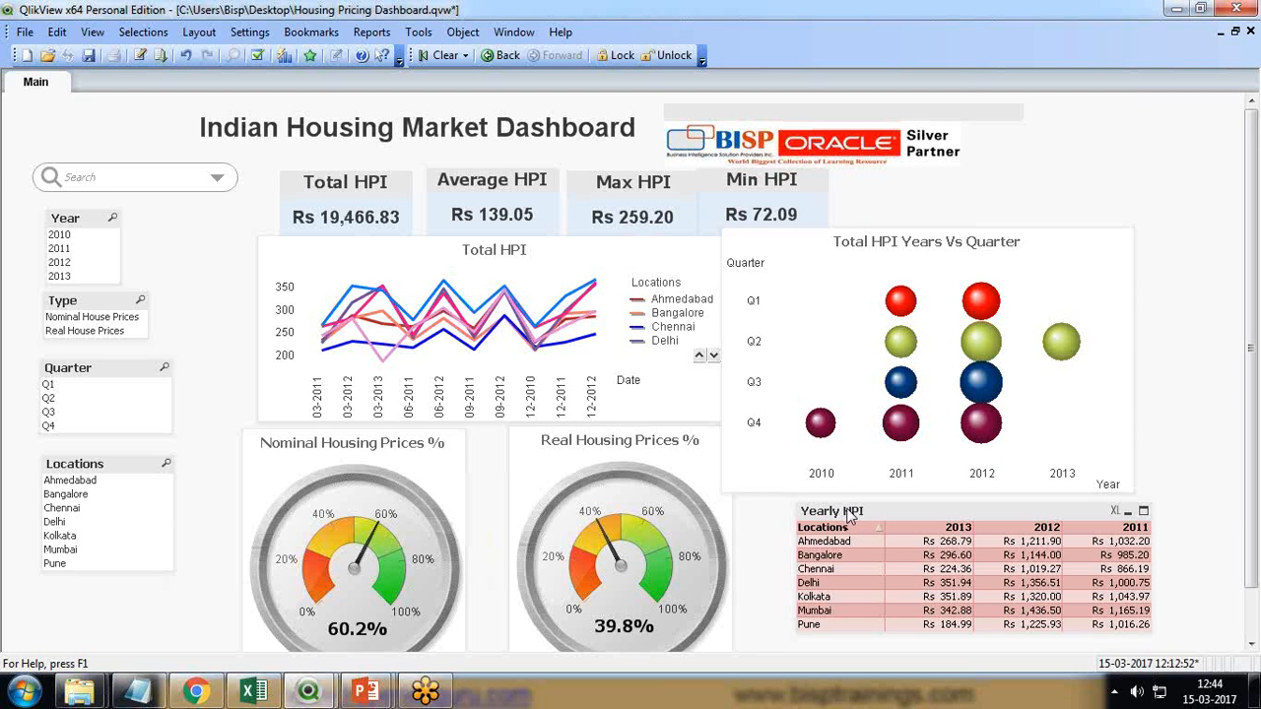
pyautogui.click(912, 511)
pyautogui.moveTo(912, 506); pyautogui.dragTo(897, 501)
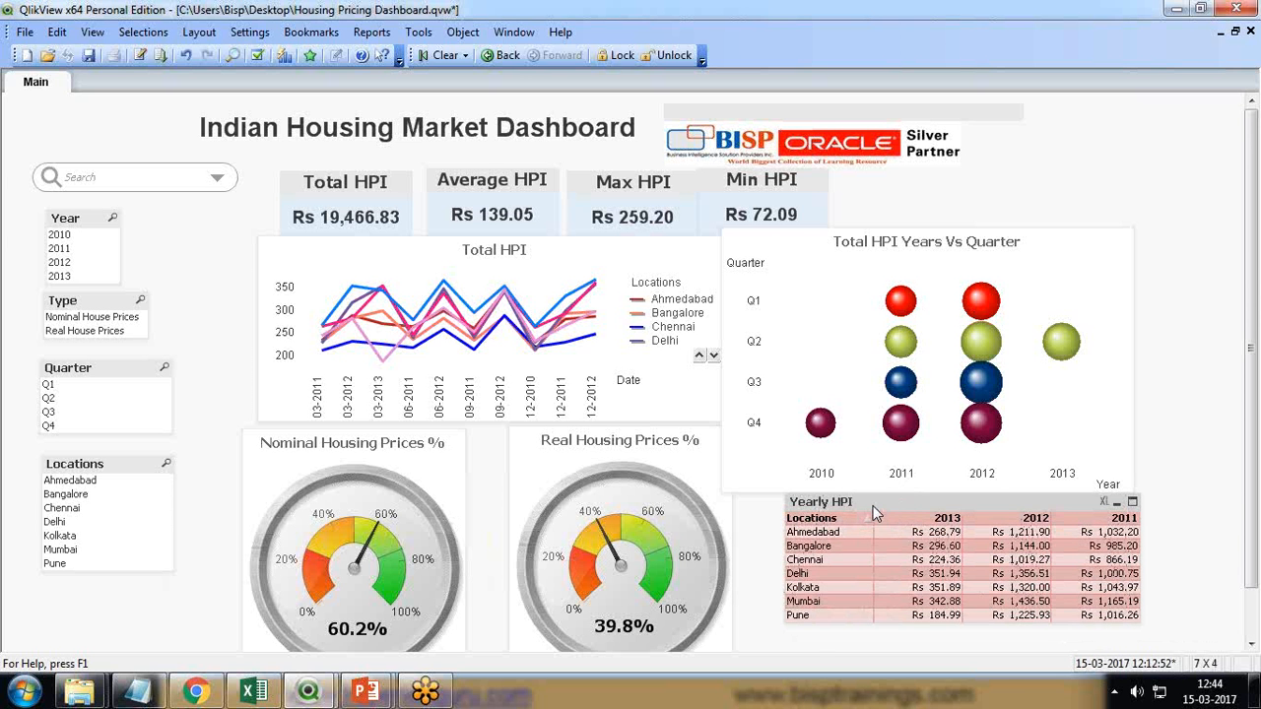
pyautogui.click(1052, 463)
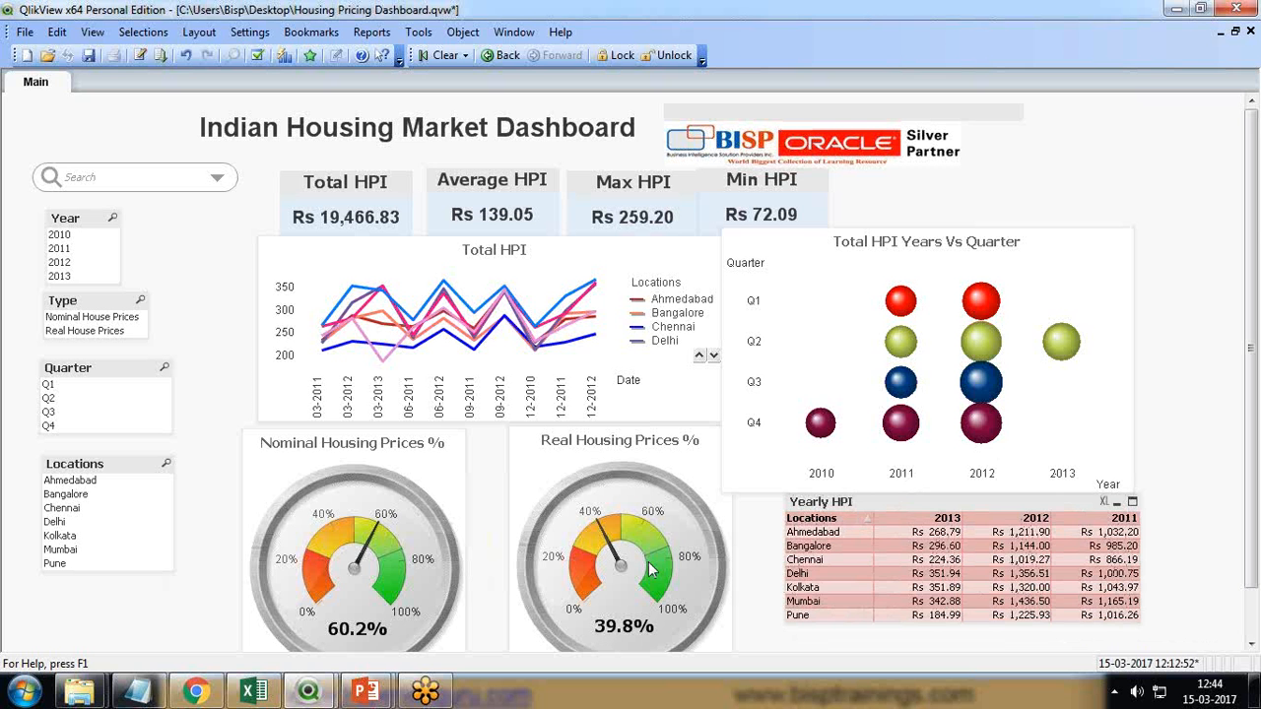